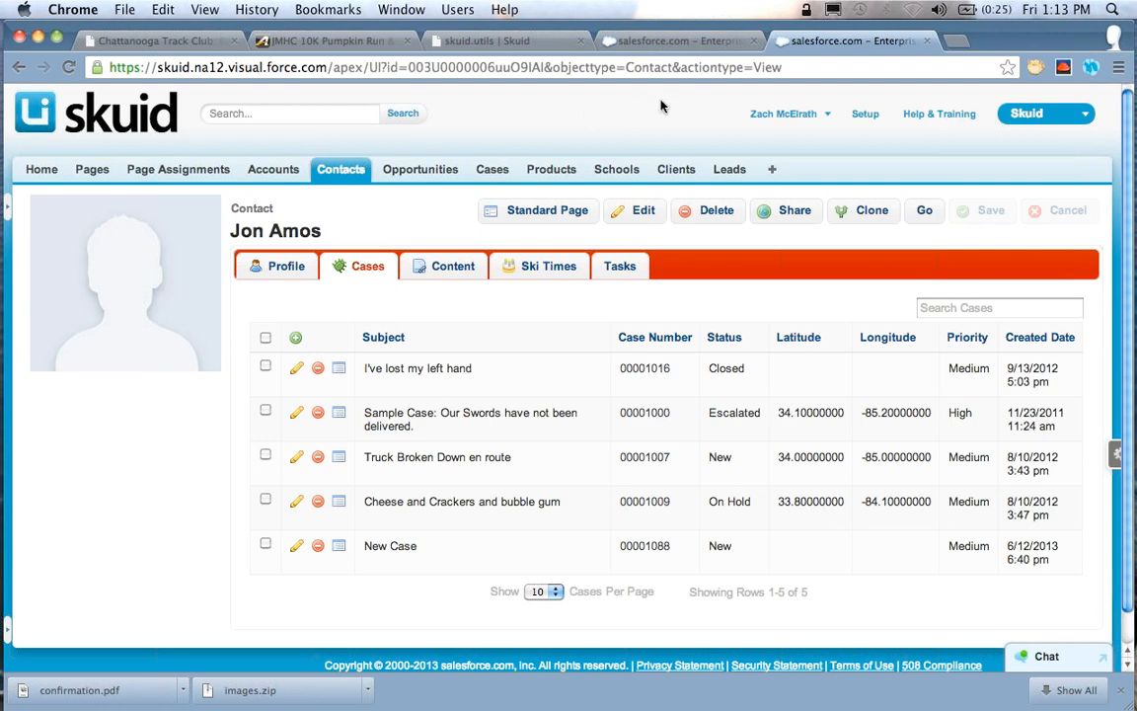
Open the contact detail page in the page builder for editing
{"action": "left_click", "coordinate": [694, 41]}
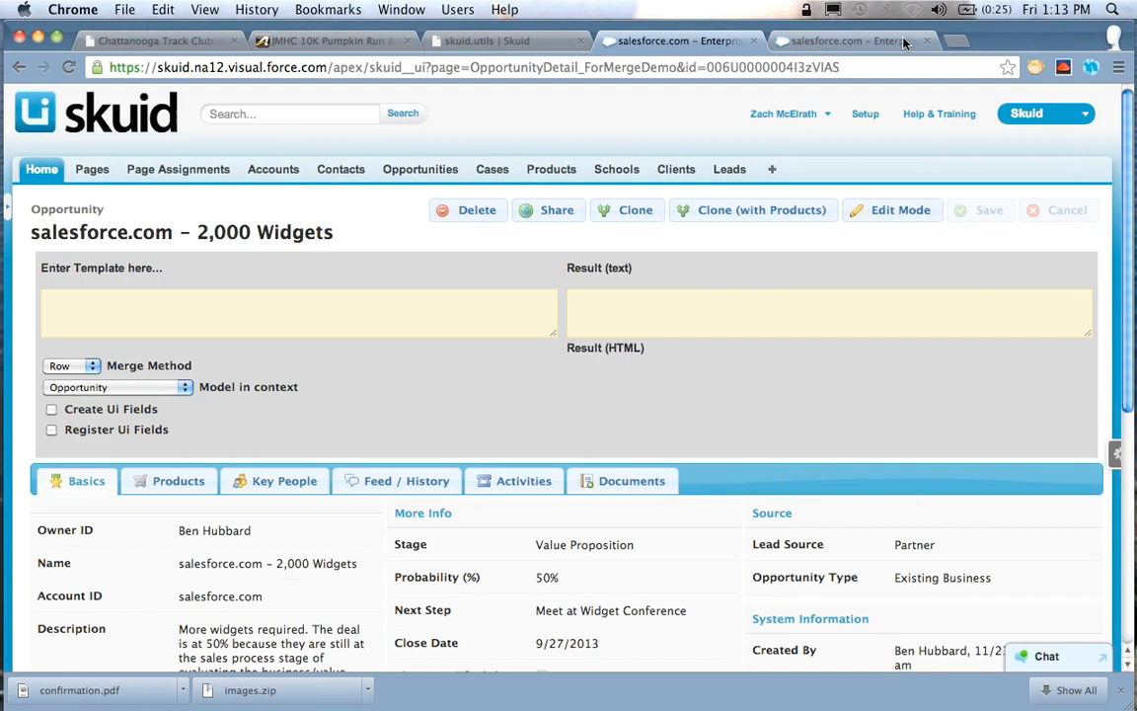
{"action": "left_click", "coordinate": [841, 41]}
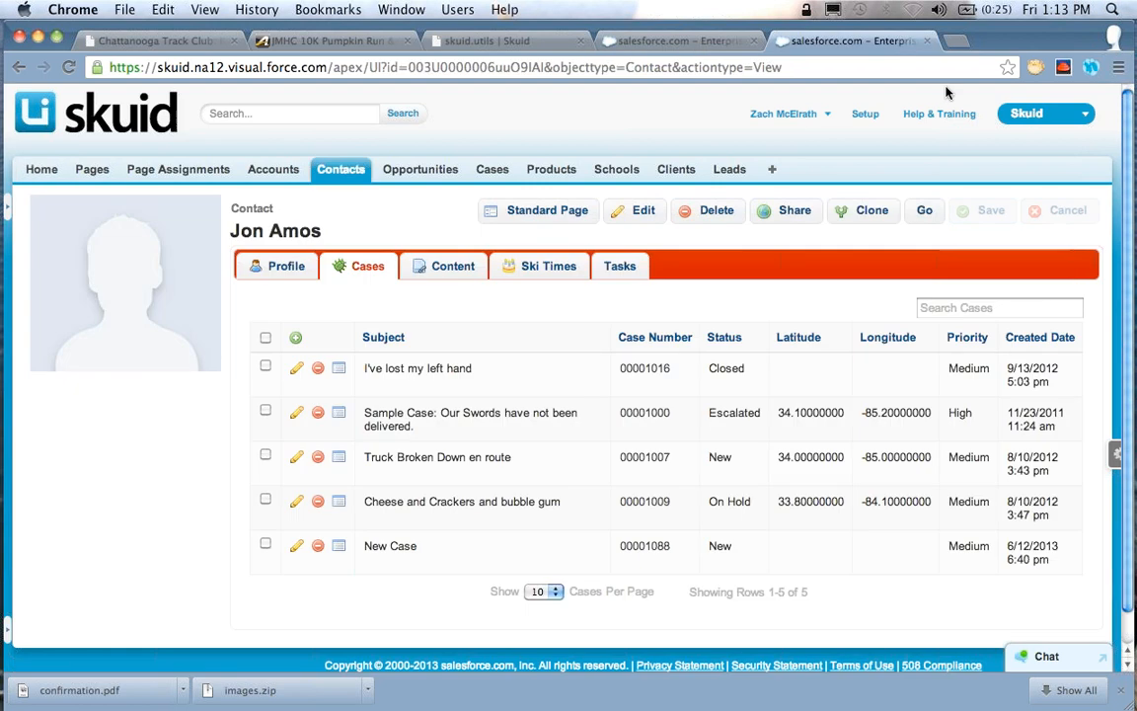
{"action": "left_click", "coordinate": [1115, 455]}
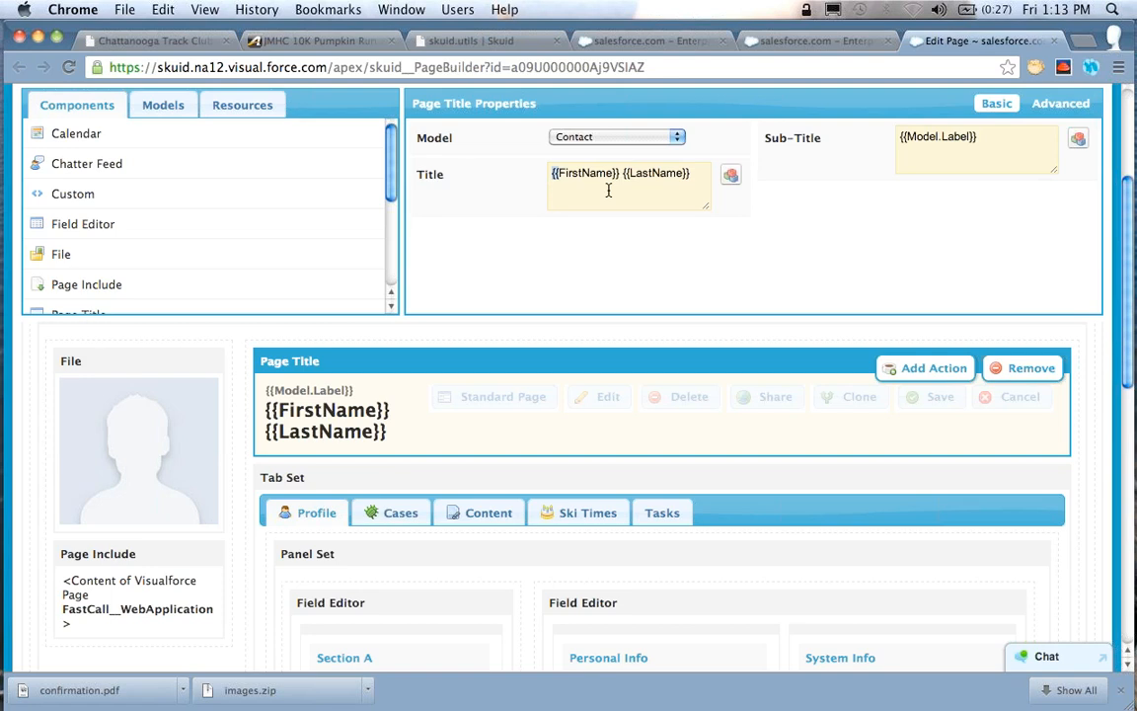
Add the static text "Name: " in front of {{FirstName}} {{LastName}} in the Page Title component's title template
{"action": "left_click_drag", "start_coordinate": [691, 175], "coordinate": [553, 171]}
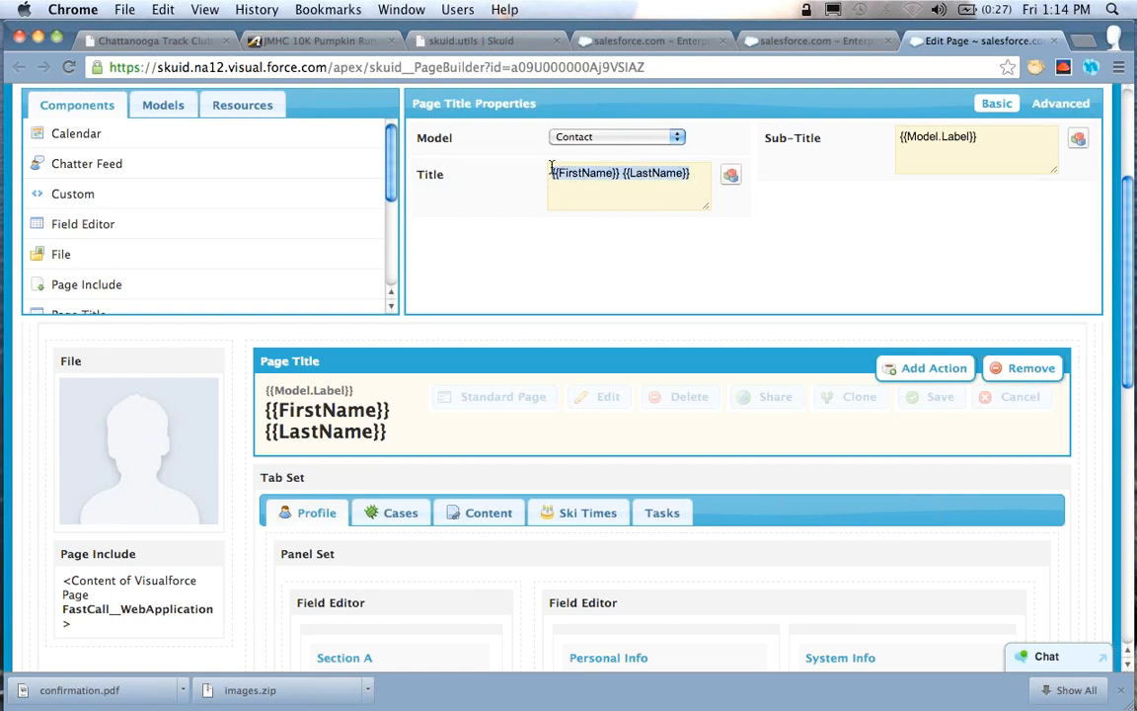
{"action": "left_click", "coordinate": [616, 172]}
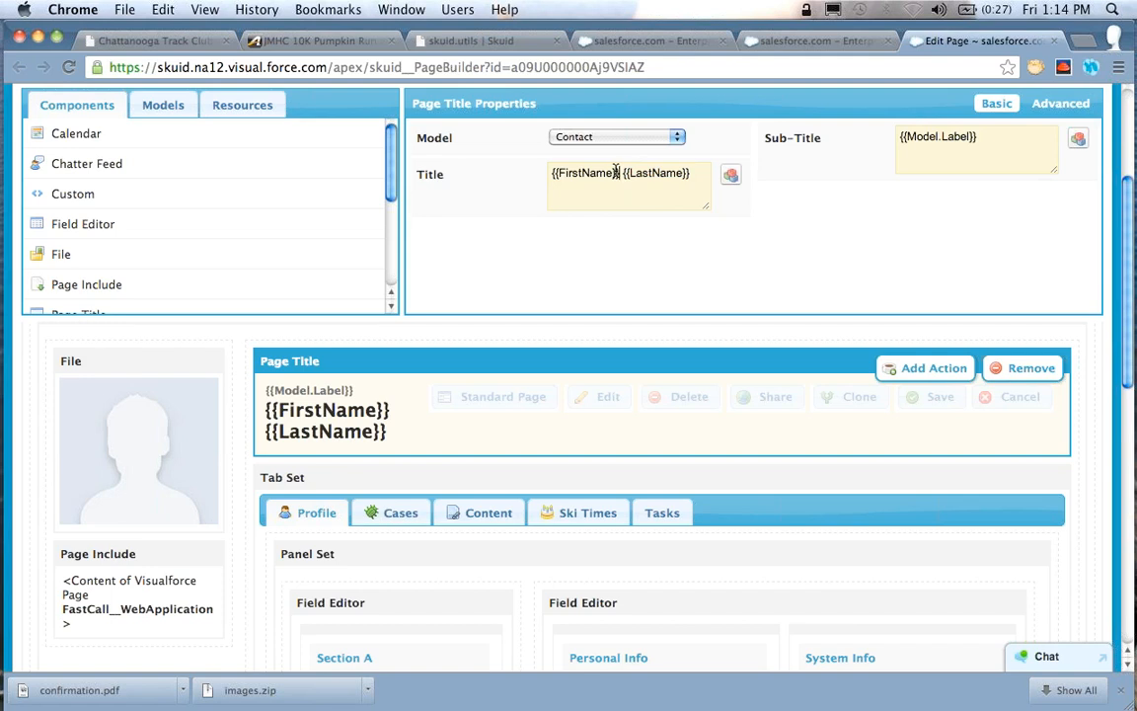
{"action": "key", "text": "super+shift+Right"}
{"action": "key", "text": "Left"}
{"action": "key", "text": "super+Left"}
{"action": "type", "text": "Name:"}
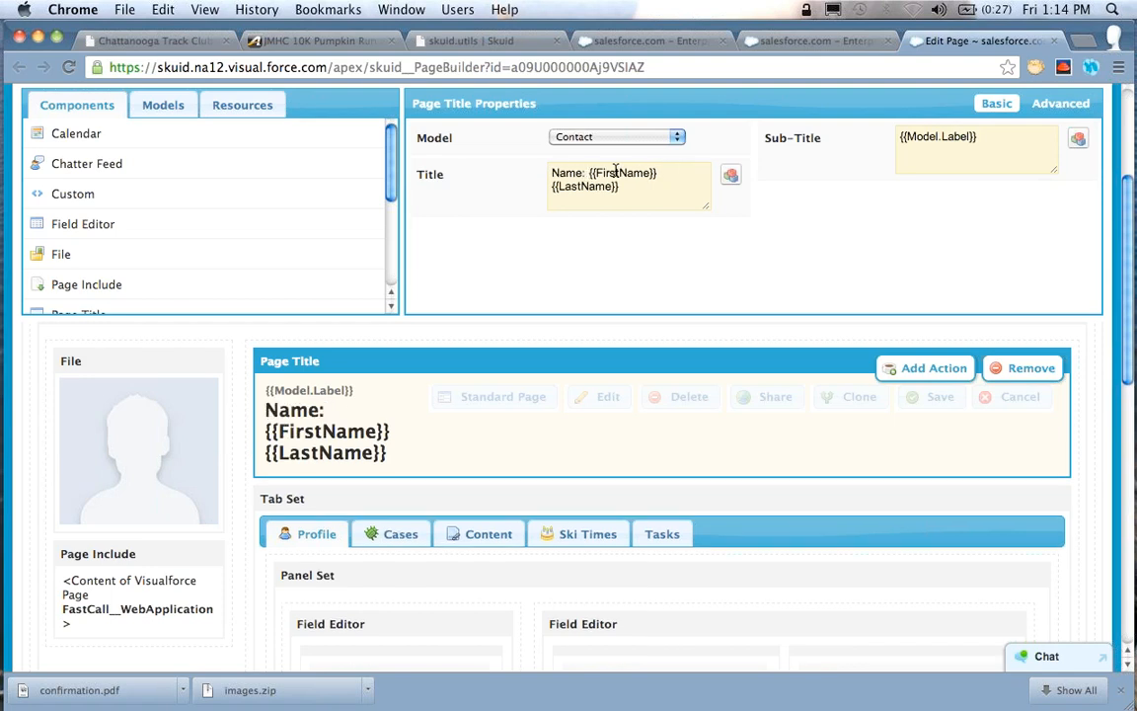
Examine the static text and merge fields in the Page Title's title and sub-title templates
{"action": "key", "text": "Right"}
{"action": "key", "text": "Right"}
{"action": "key", "text": "Right"}
{"action": "key", "text": "Right"}
{"action": "key", "text": "Right"}
{"action": "key", "text": "Right"}
{"action": "key", "text": "super+shift+Right"}
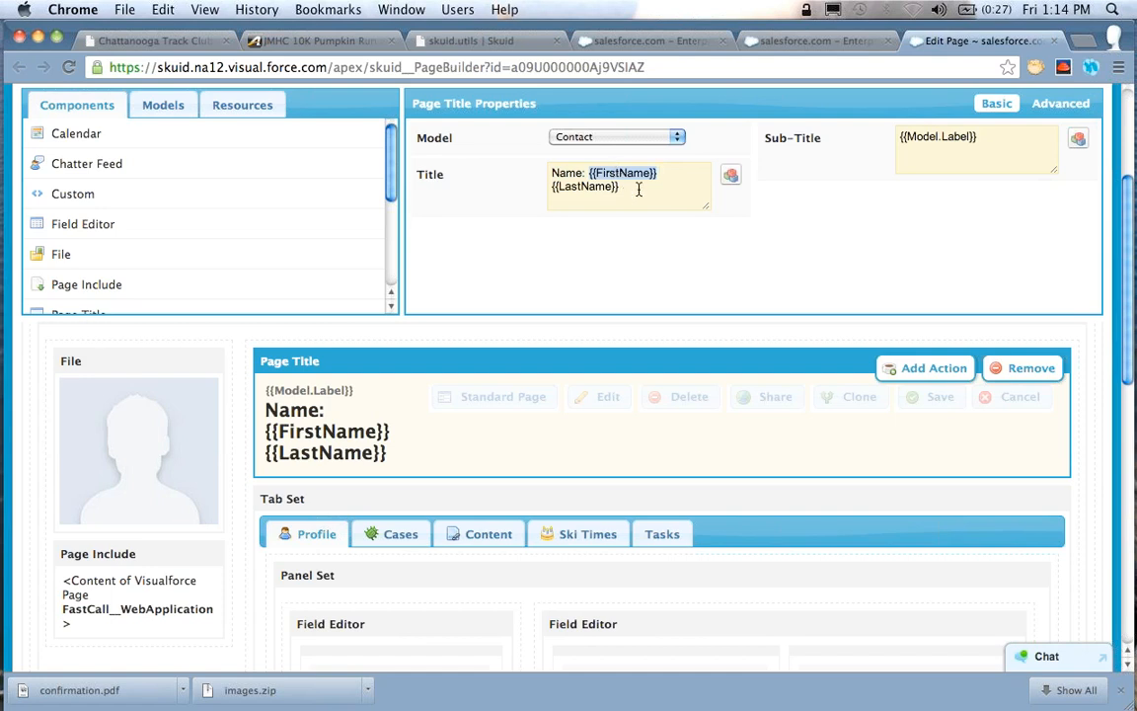
{"action": "key", "text": "super+a"}
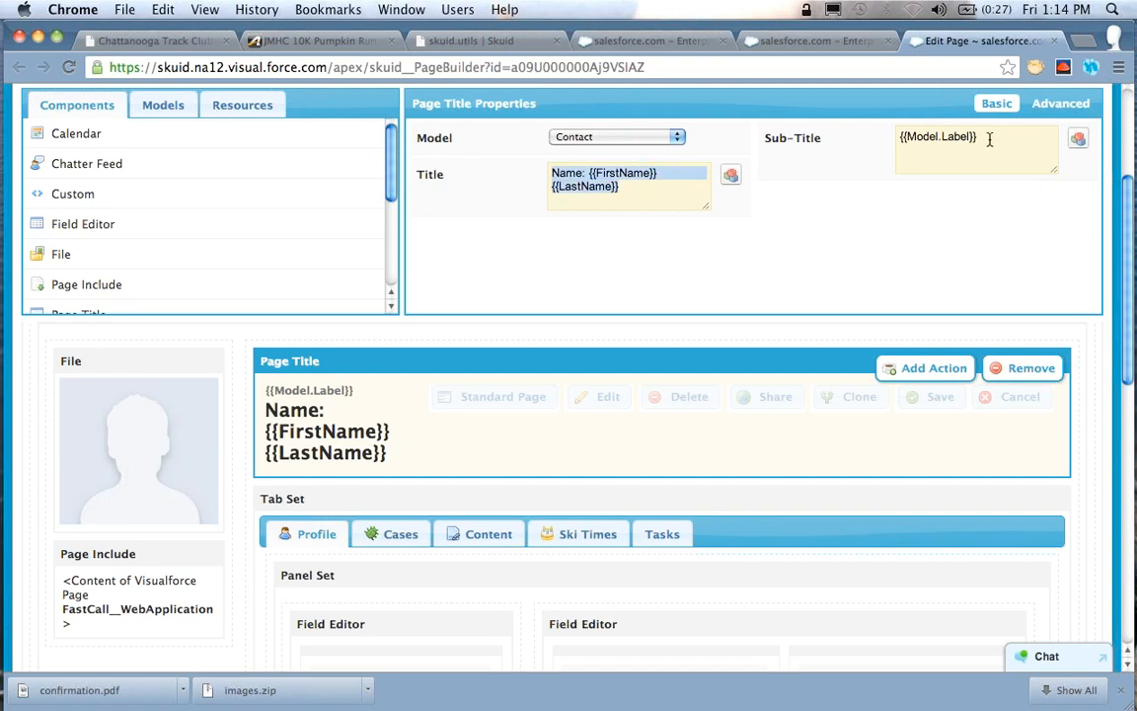
{"action": "left_click_drag", "start_coordinate": [987, 140], "coordinate": [880, 127]}
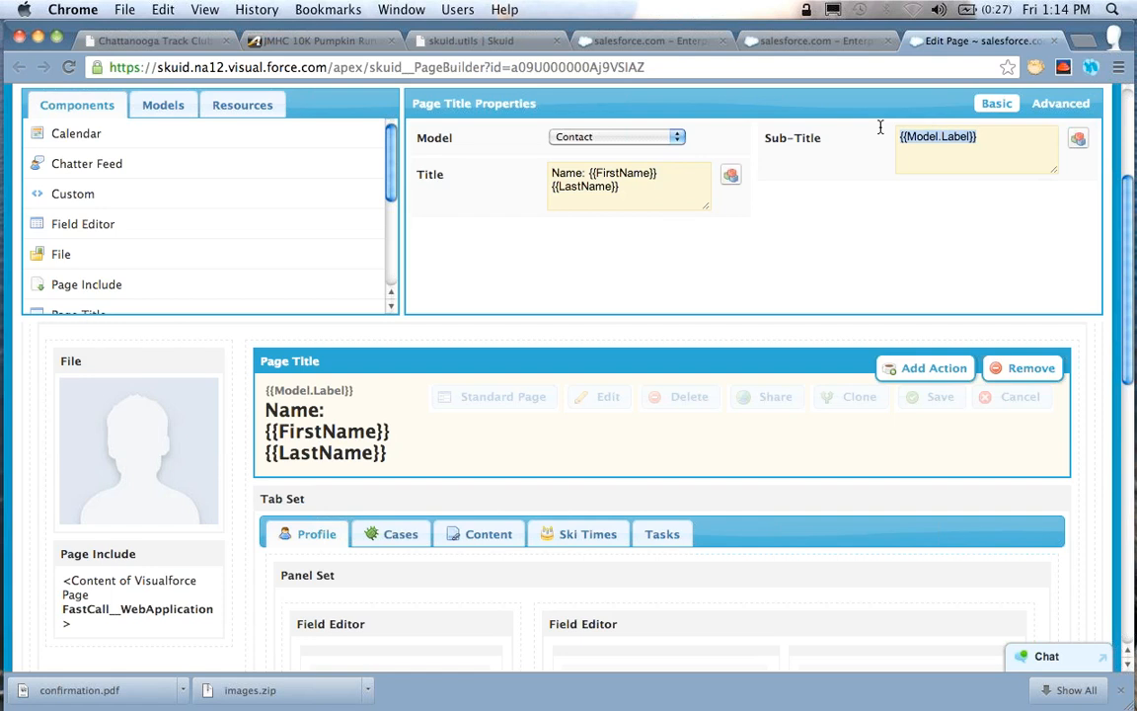
{"action": "left_click_drag", "start_coordinate": [636, 192], "coordinate": [525, 166]}
{"action": "key", "text": "super+c"}
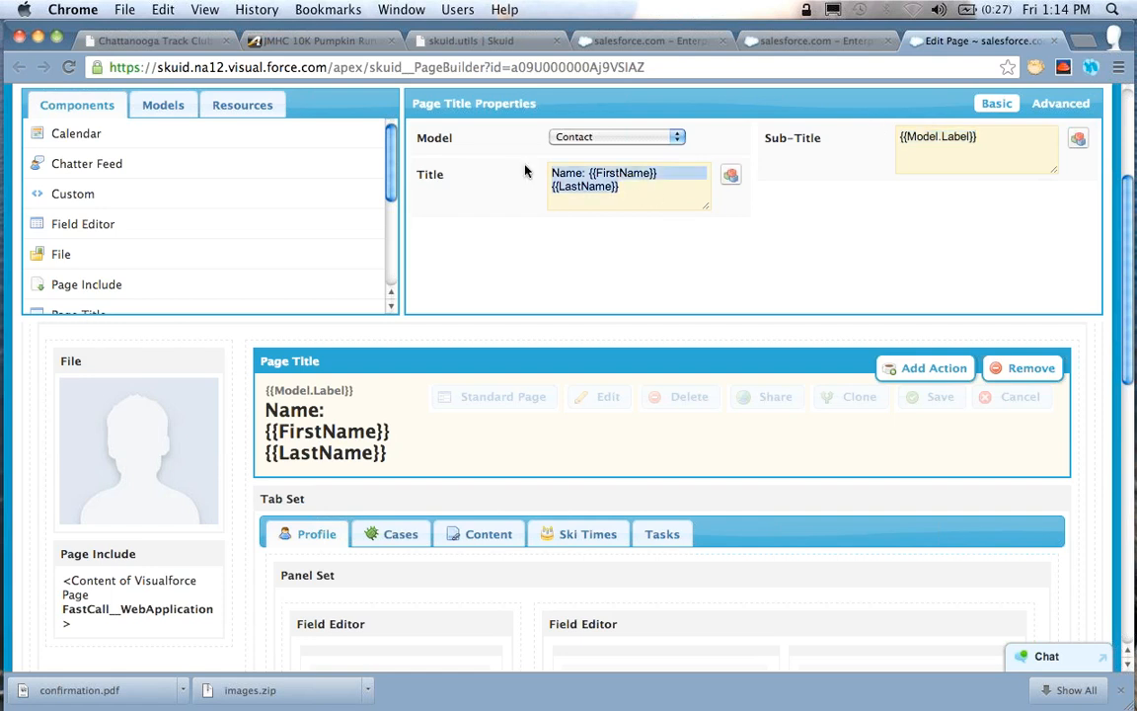
{"action": "left_click", "coordinate": [641, 171]}
{"action": "key", "text": "alt+Left"}
{"action": "key", "text": "Left"}
{"action": "key", "text": "Left"}
{"action": "key", "text": "Left"}
{"action": "key", "text": "Left"}
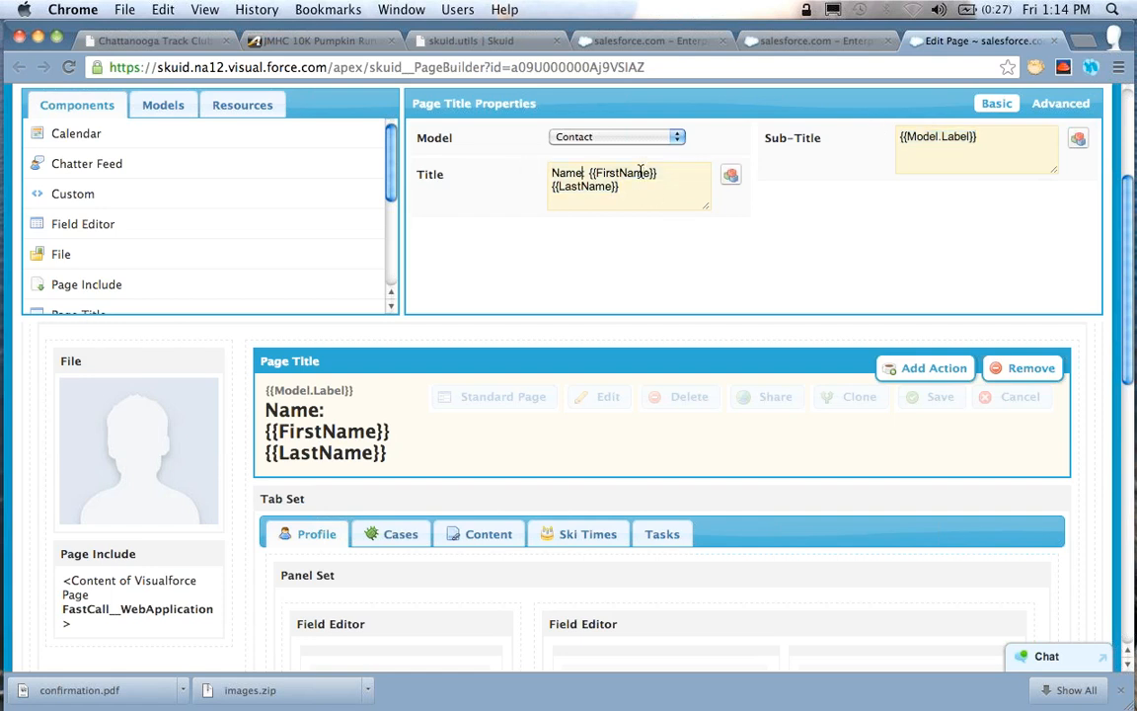
{"action": "type", "text": ":"}
Replace the whole title template with a fixed sample full name and save the page
{"action": "left_click", "coordinate": [614, 193]}
{"action": "left_click_drag", "start_coordinate": [614, 193], "coordinate": [520, 173]}
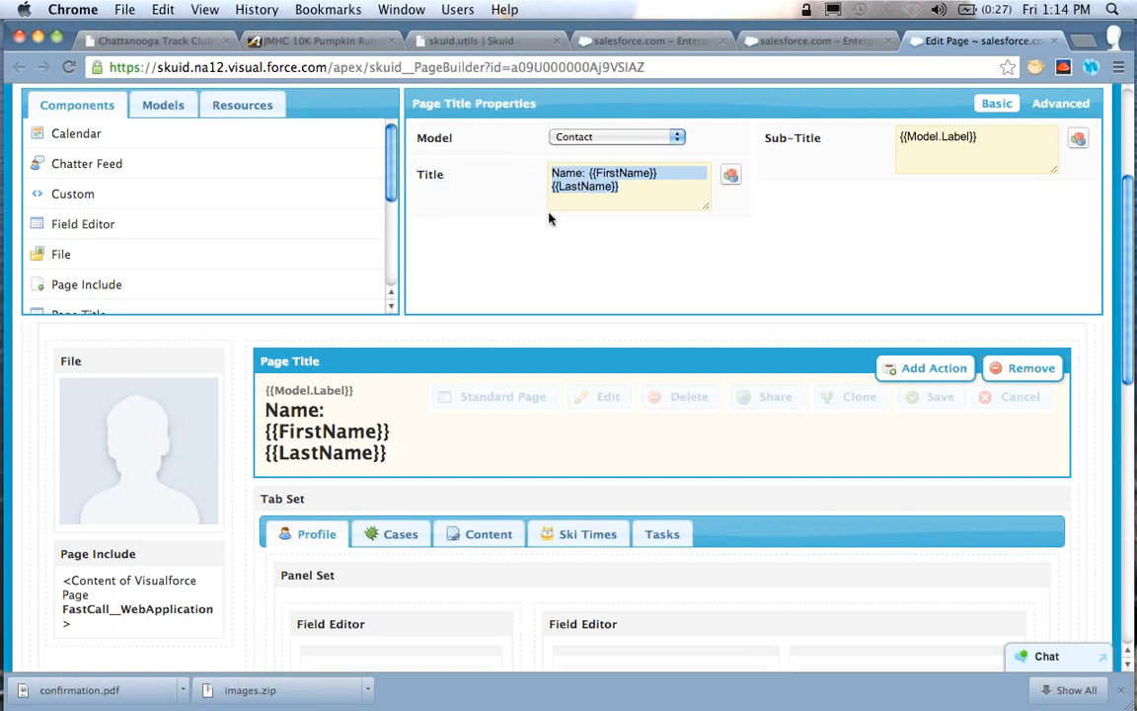
{"action": "key", "text": "super+v"}
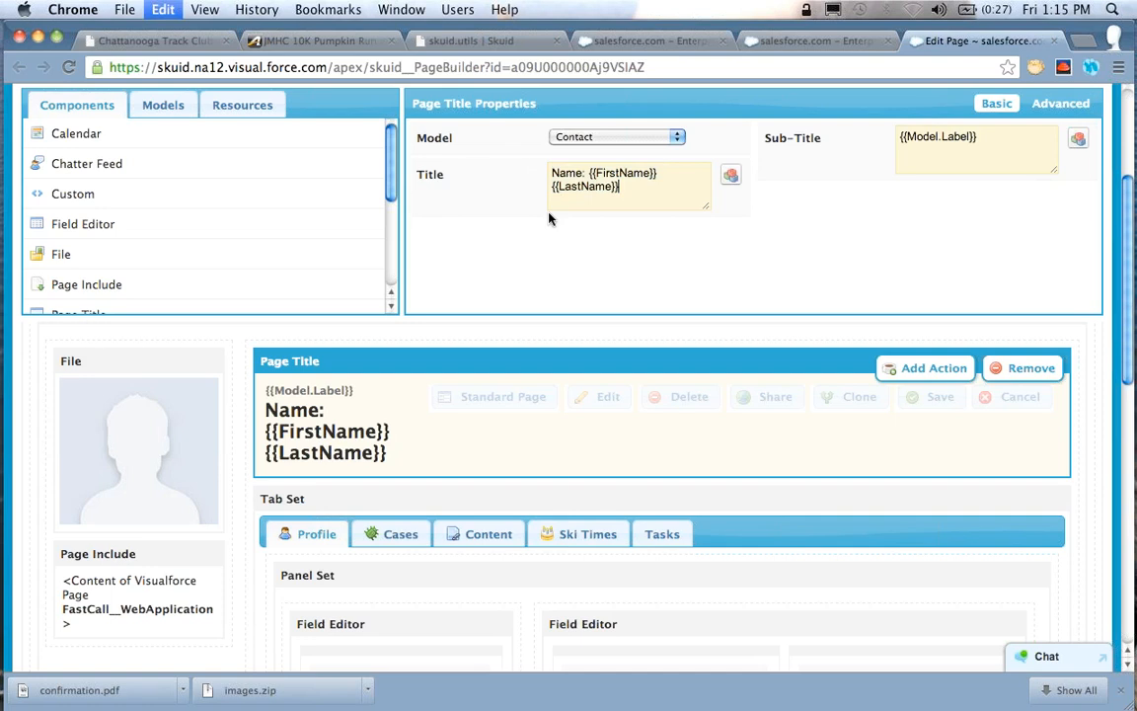
{"action": "key", "text": "super+a"}
{"action": "type", "text": "John"}
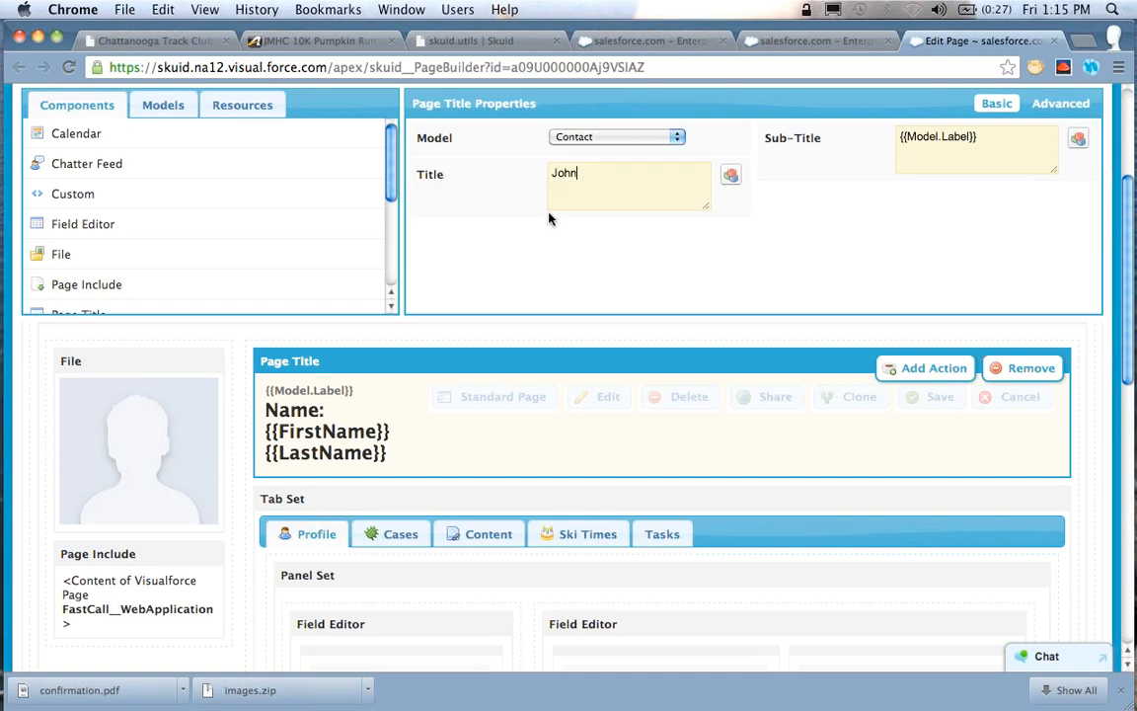
{"action": "type", "text": " Smith"}
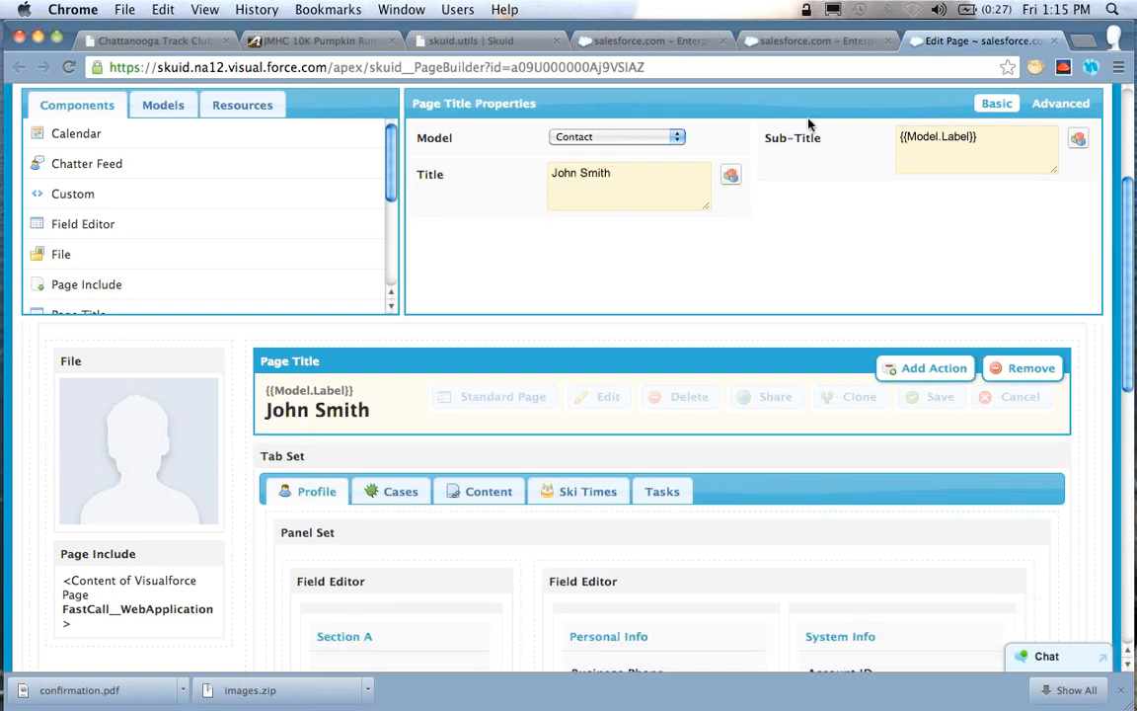
{"action": "scroll", "coordinate": [834, 232], "scroll_direction": "up", "scroll_amount": 3}
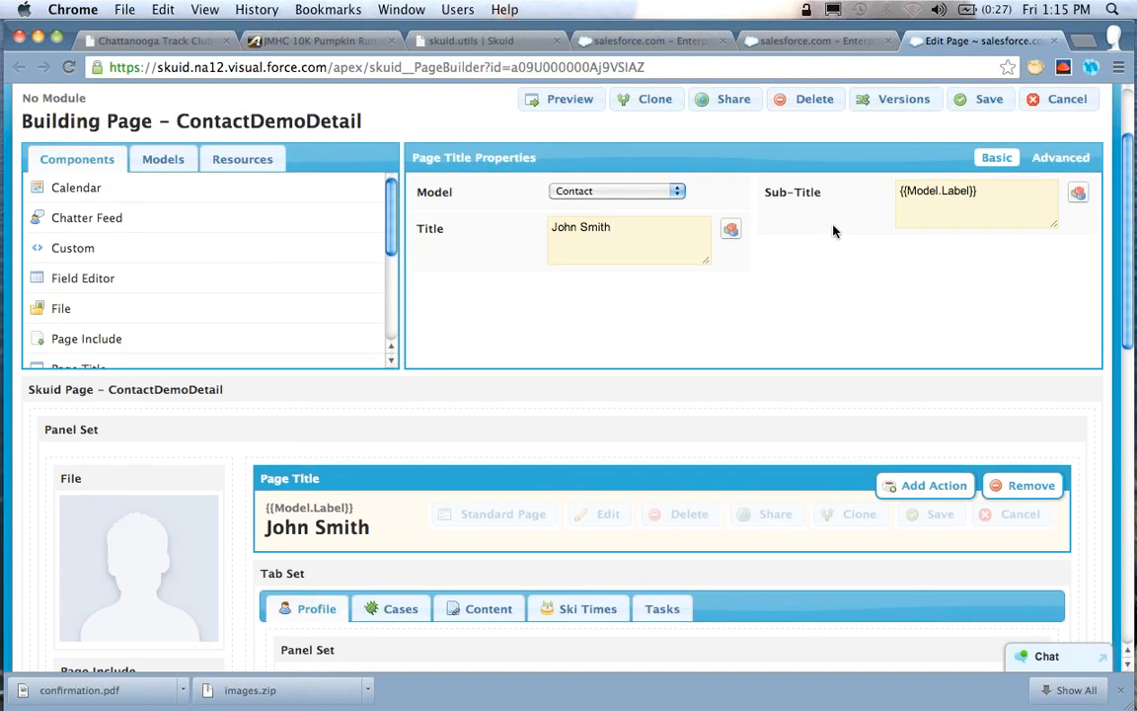
{"action": "left_click", "coordinate": [984, 101]}
Reload the contact record page and compare its page title with the name fields in the profile section
{"action": "left_click", "coordinate": [814, 41]}
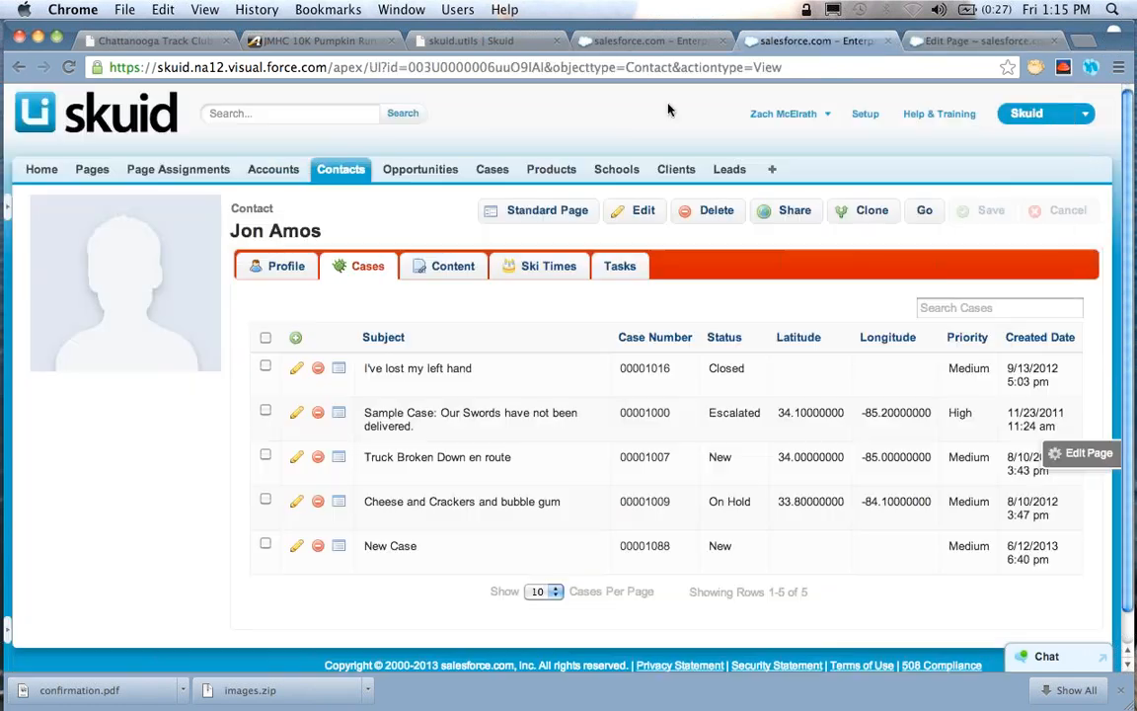
{"action": "left_click", "coordinate": [68, 67]}
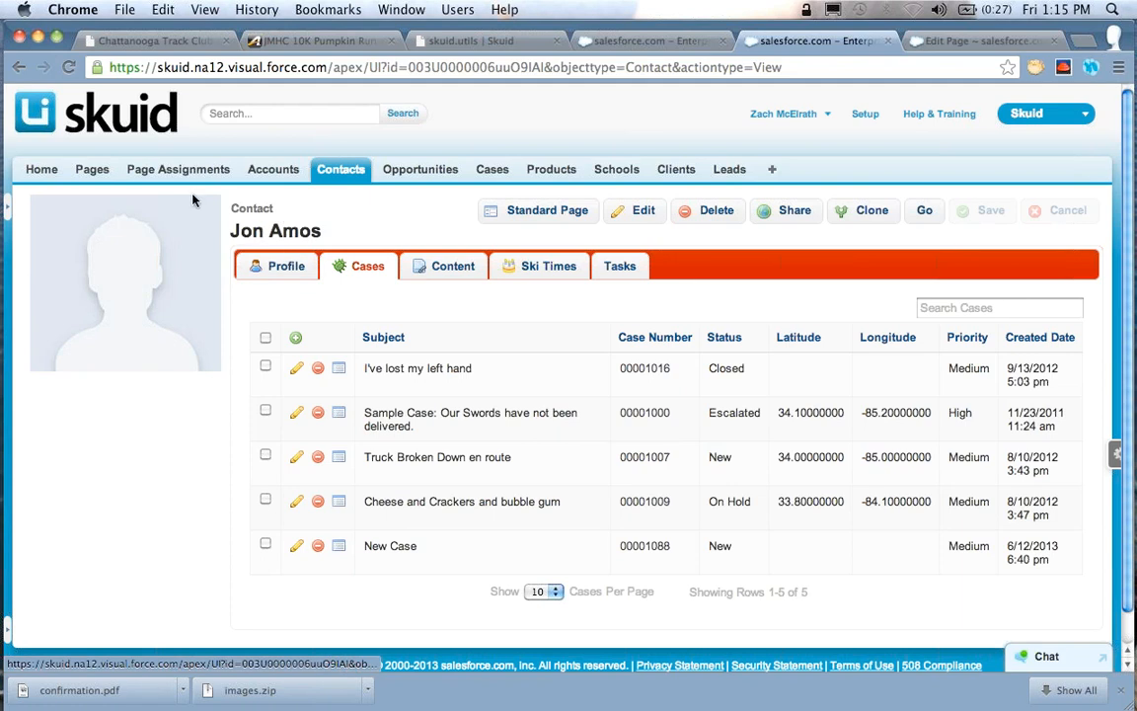
{"action": "left_click", "coordinate": [70, 65]}
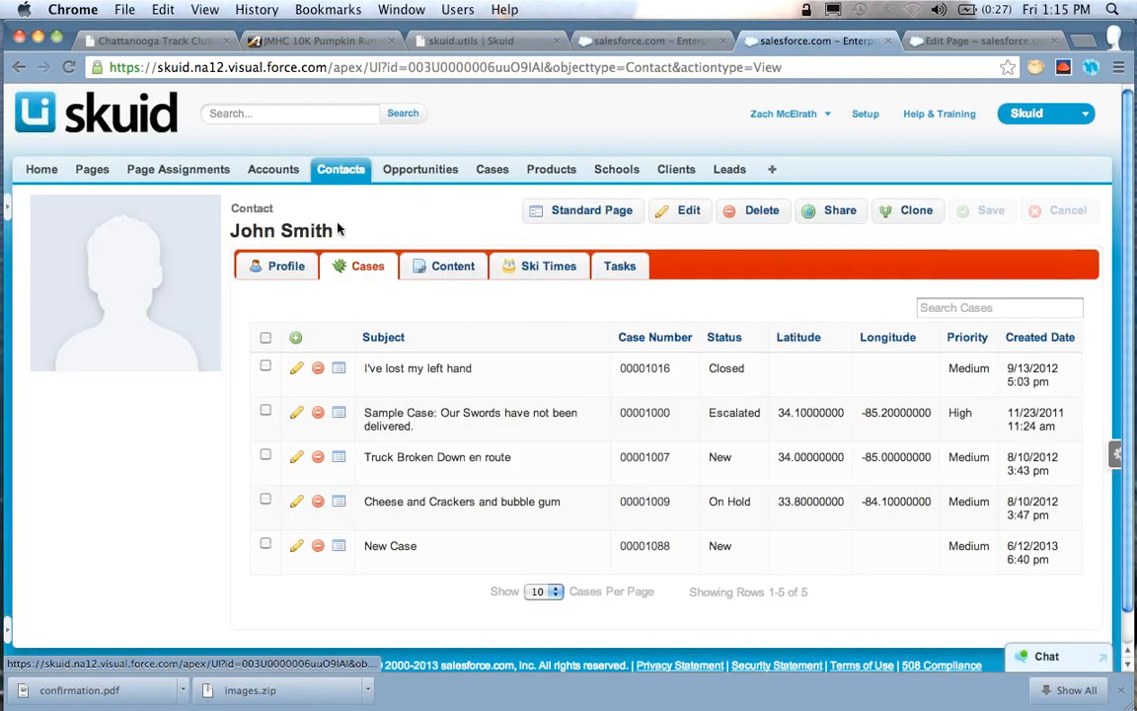
{"action": "left_click", "coordinate": [281, 265]}
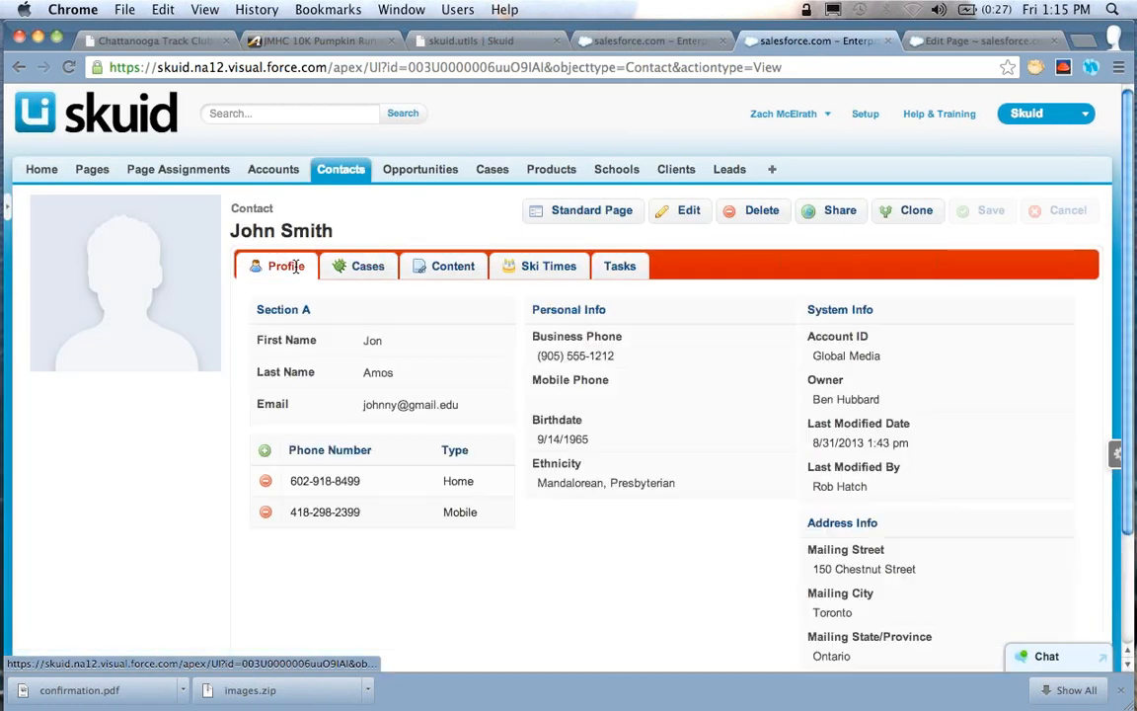
{"action": "triple_click", "coordinate": [361, 235]}
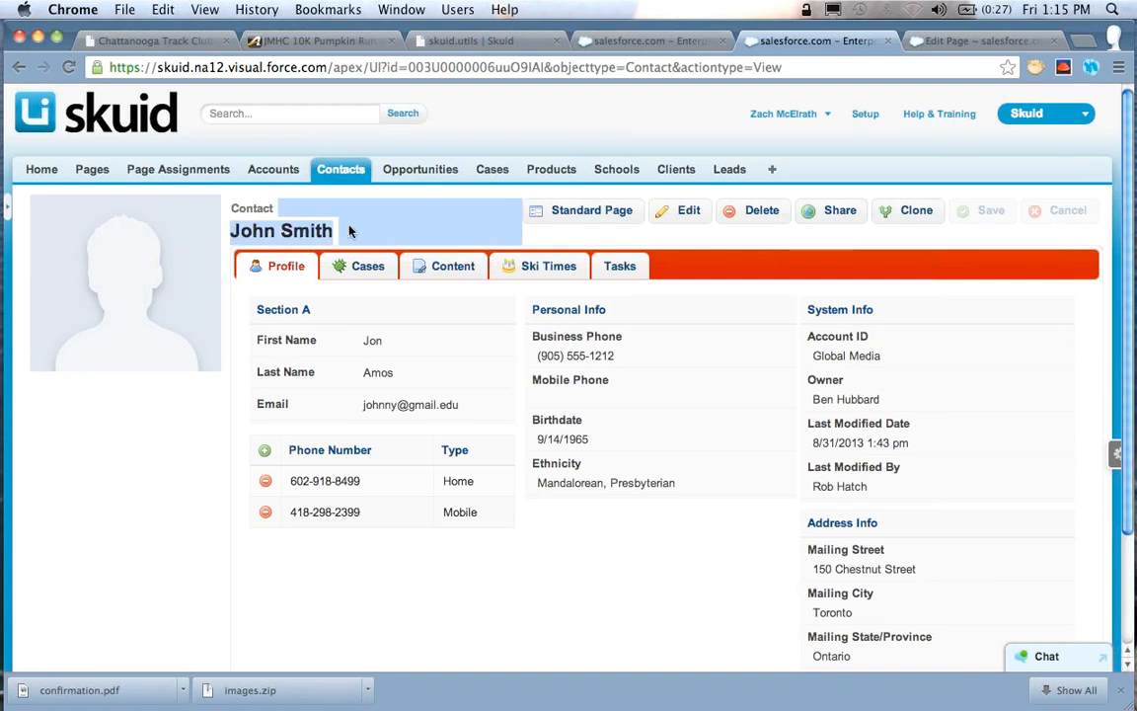
{"action": "left_click", "coordinate": [466, 212]}
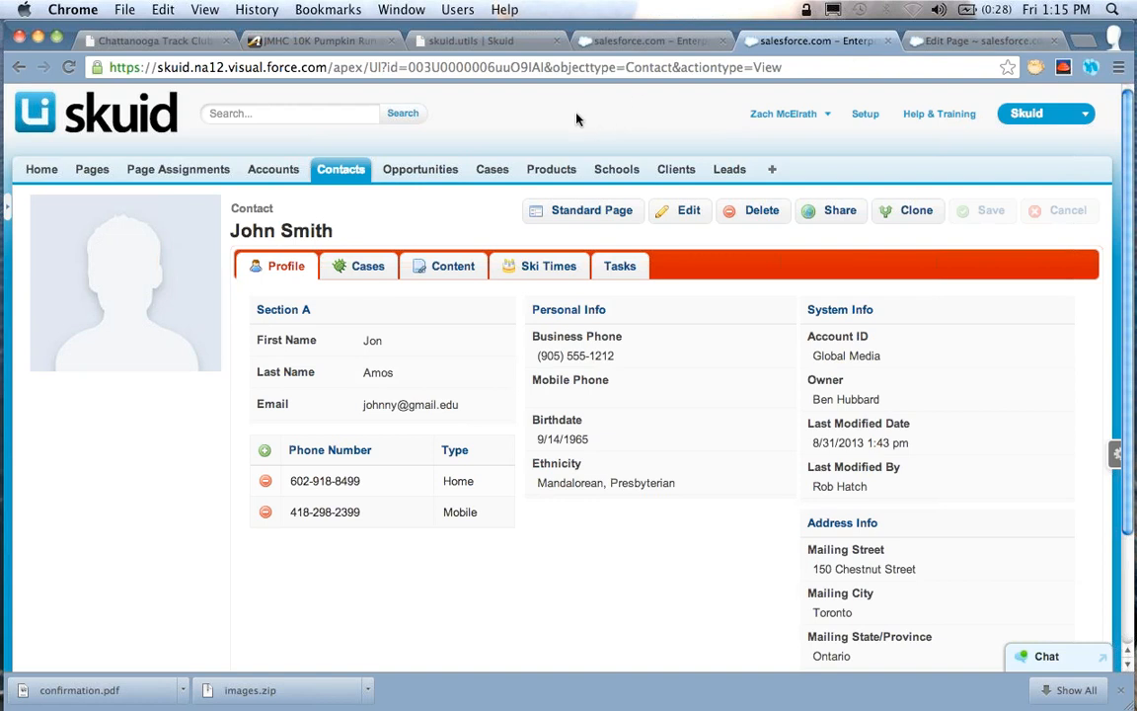
Return to the page builder and set the Page Title's title template to {{FirstName}} {{LastName}}
{"action": "left_click", "coordinate": [968, 45]}
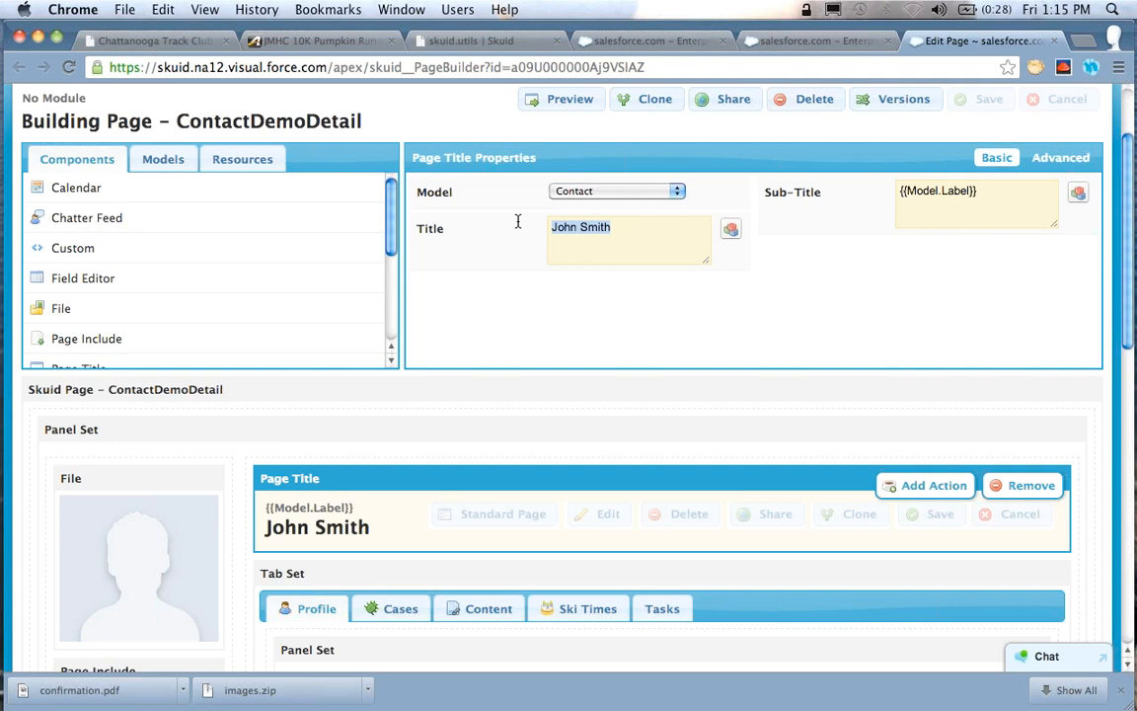
{"action": "type", "text": "{{FirstName}} "}
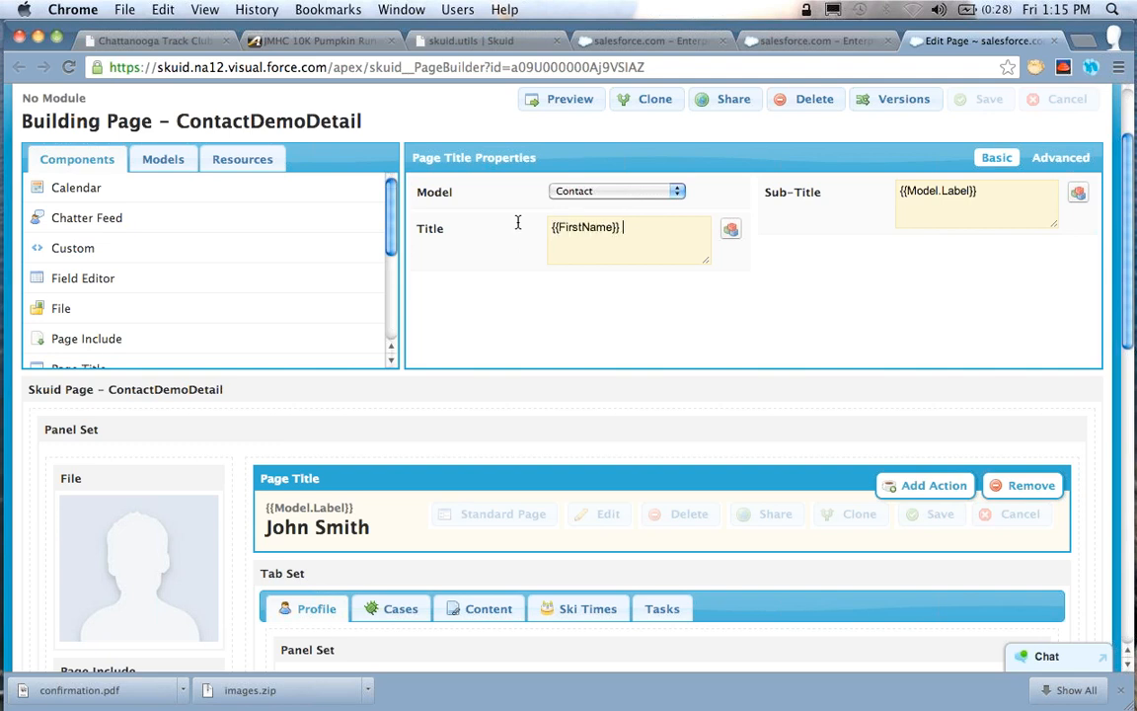
{"action": "type", "text": "{{LastNa"}
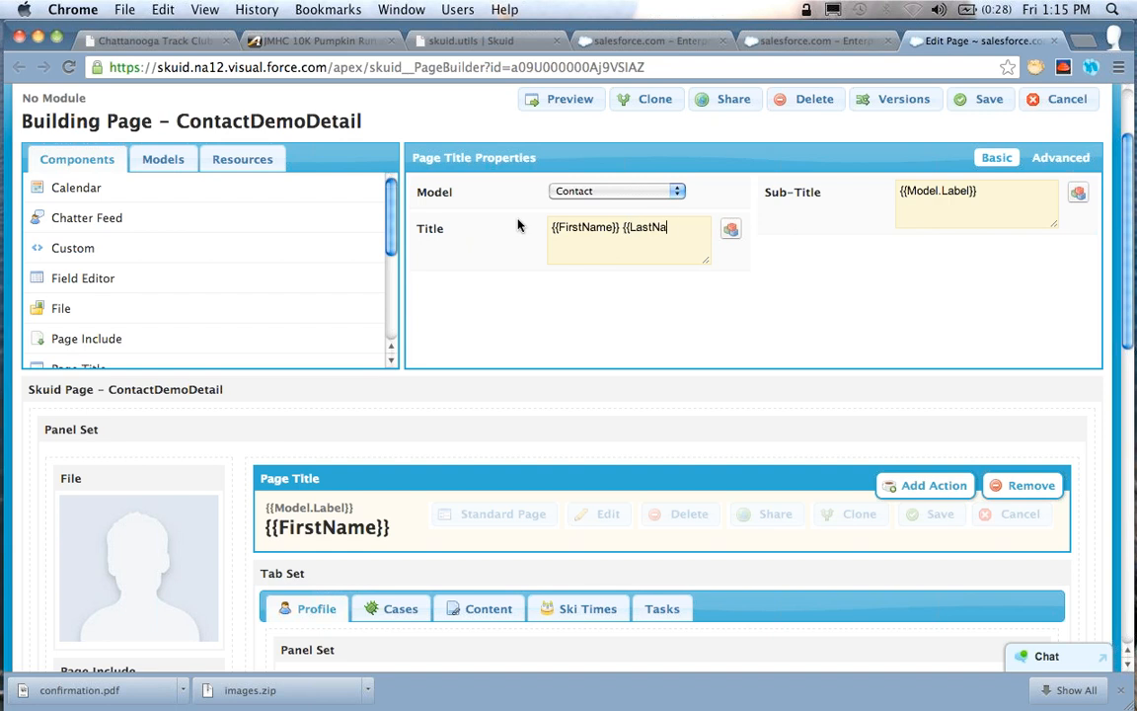
{"action": "type", "text": "me}}"}
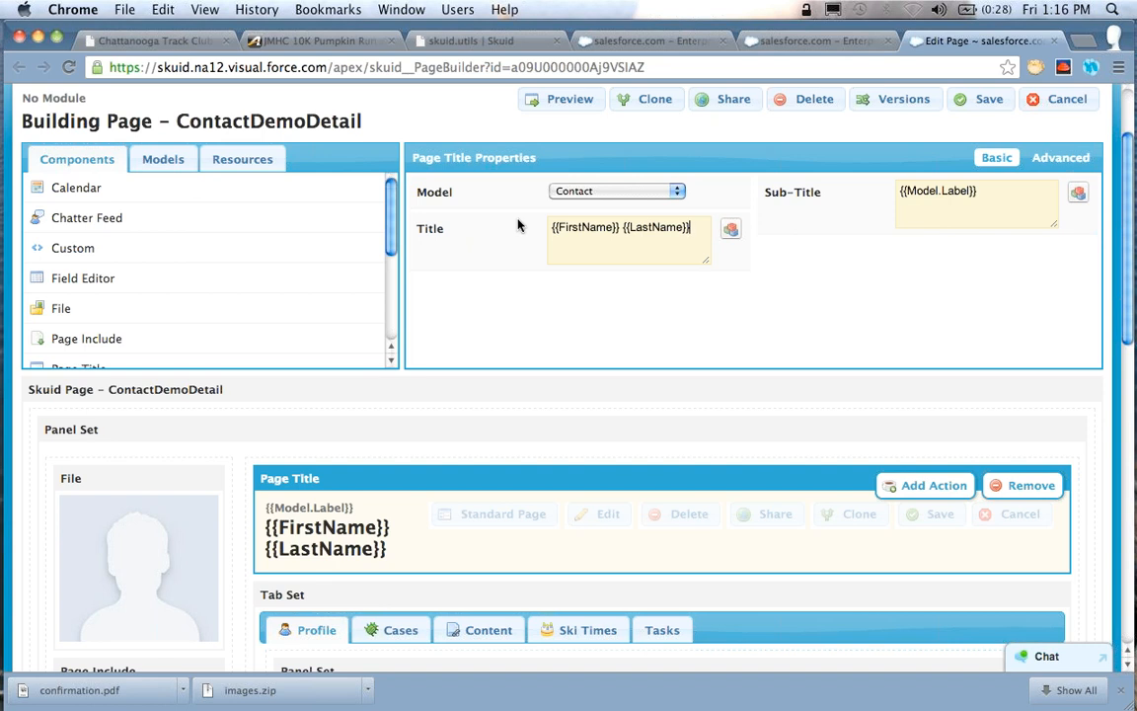
Examine the double-brace merge syntax in the title template alongside the contact record's page title
{"action": "key", "text": "shift+Left"}
{"action": "key", "text": "shift+Left"}
{"action": "key", "text": "shift+Left"}
{"action": "key", "text": "shift+Left"}
{"action": "key", "text": "shift+Left"}
{"action": "key", "text": "shift+Left"}
{"action": "key", "text": "shift+Left"}
{"action": "key", "text": "shift+Left"}
{"action": "key", "text": "shift+Left"}
{"action": "key", "text": "shift+Left"}
{"action": "key", "text": "shift+Left"}
{"action": "key", "text": "shift+Left"}
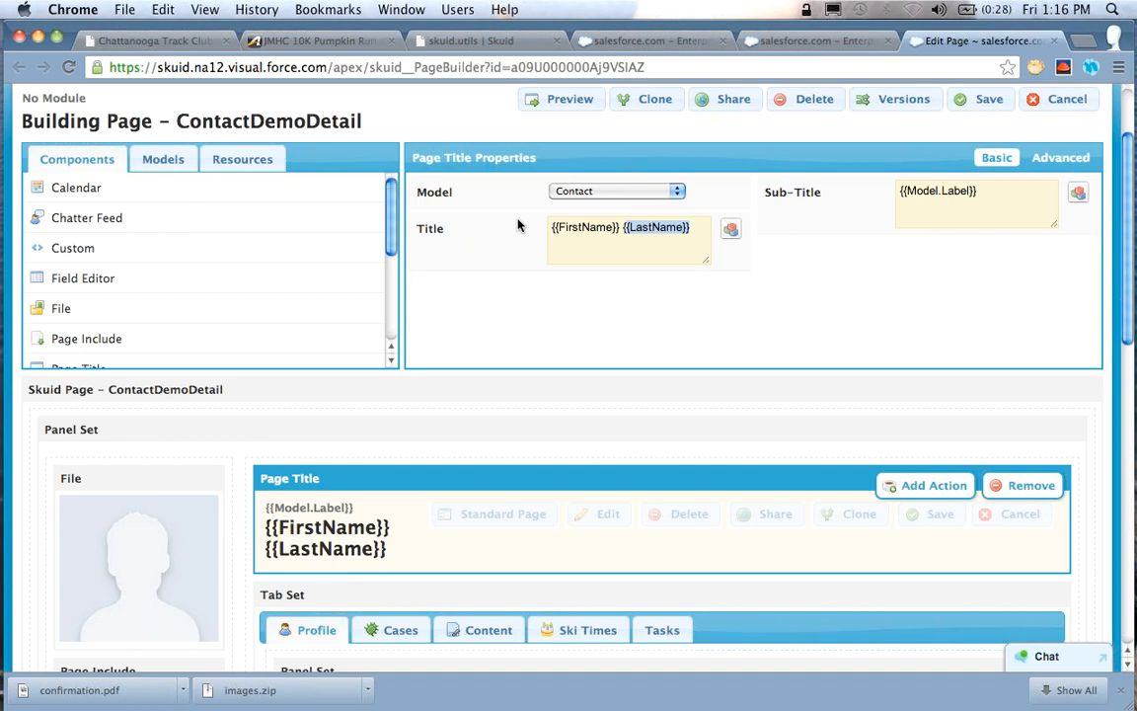
{"action": "key", "text": "Left"}
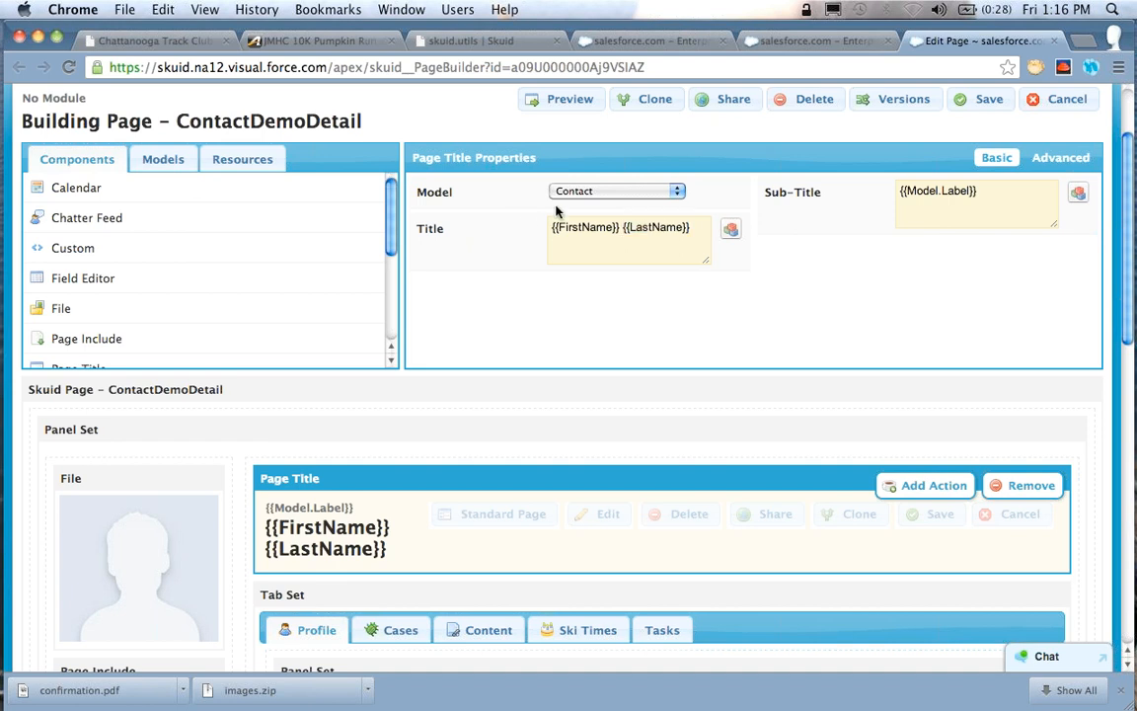
{"action": "left_click", "coordinate": [824, 42]}
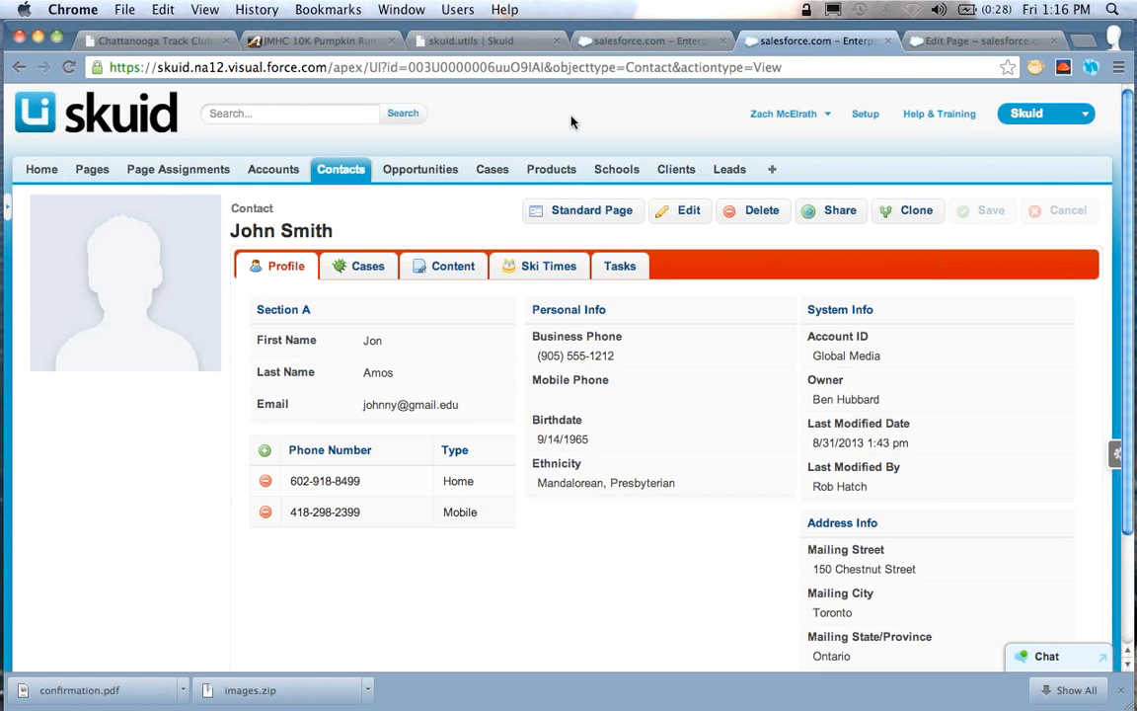
{"action": "left_click", "coordinate": [946, 40]}
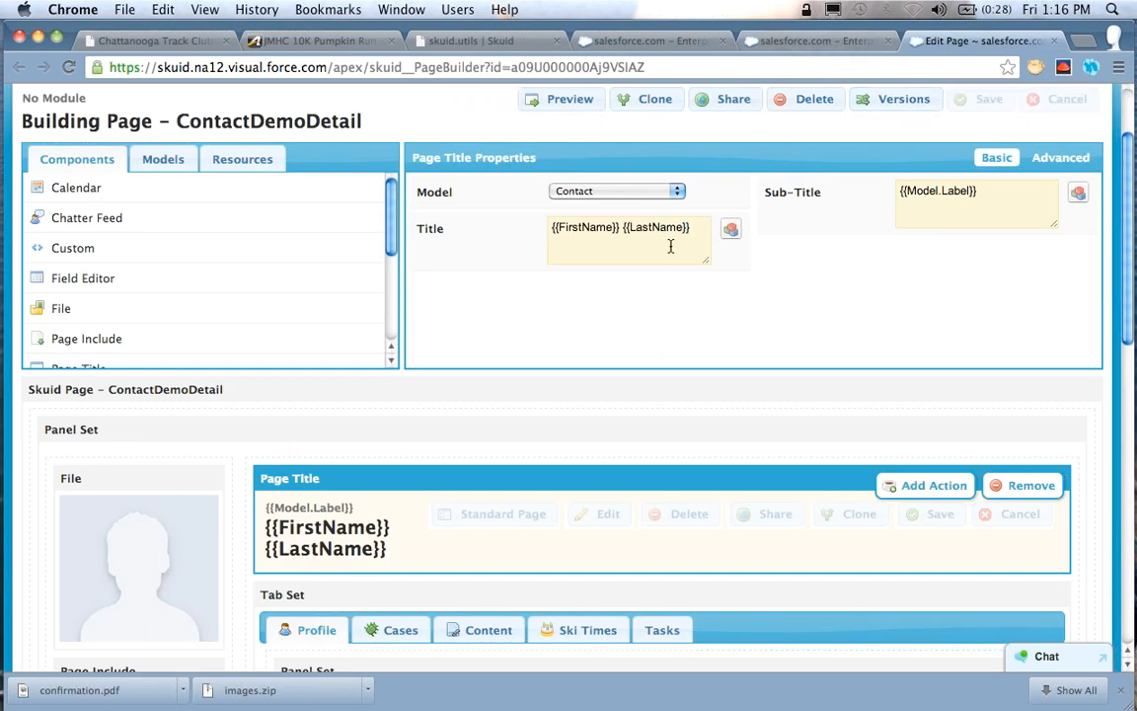
{"action": "left_click_drag", "start_coordinate": [690, 231], "coordinate": [558, 223]}
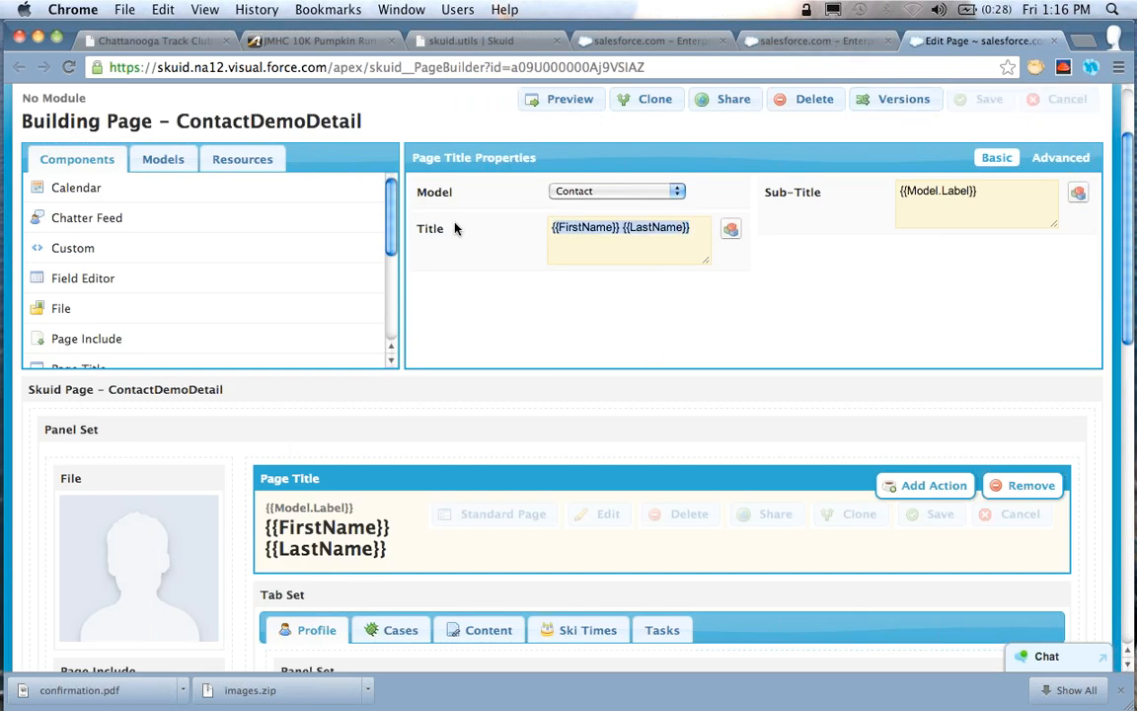
{"action": "left_click", "coordinate": [699, 232]}
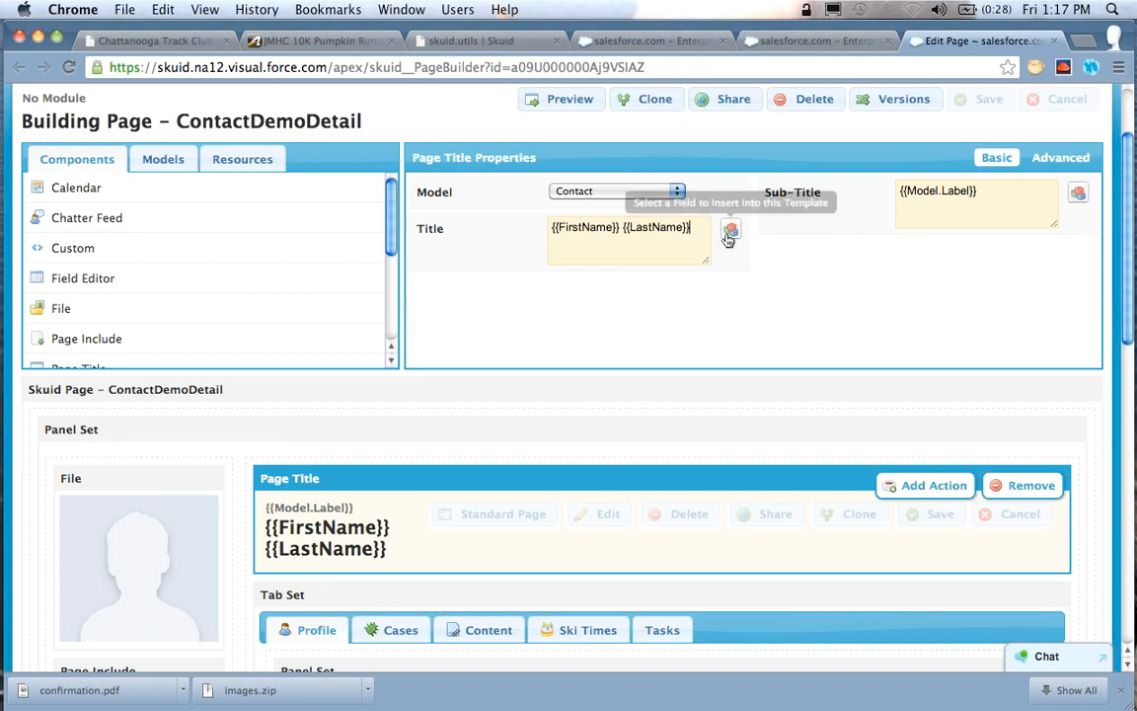
Clear the Page Title's title template and check the available models, keeping Contact selected
{"action": "key", "text": "super+a"}
{"action": "key", "text": "BackSpace"}
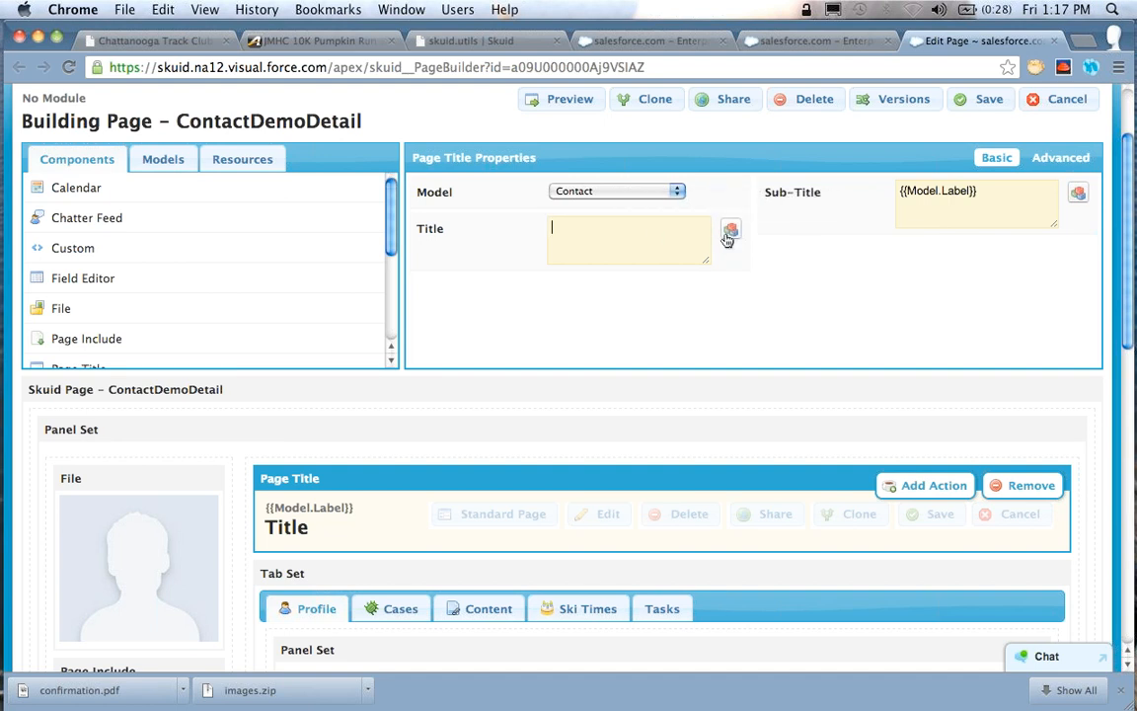
{"action": "left_click", "coordinate": [632, 191]}
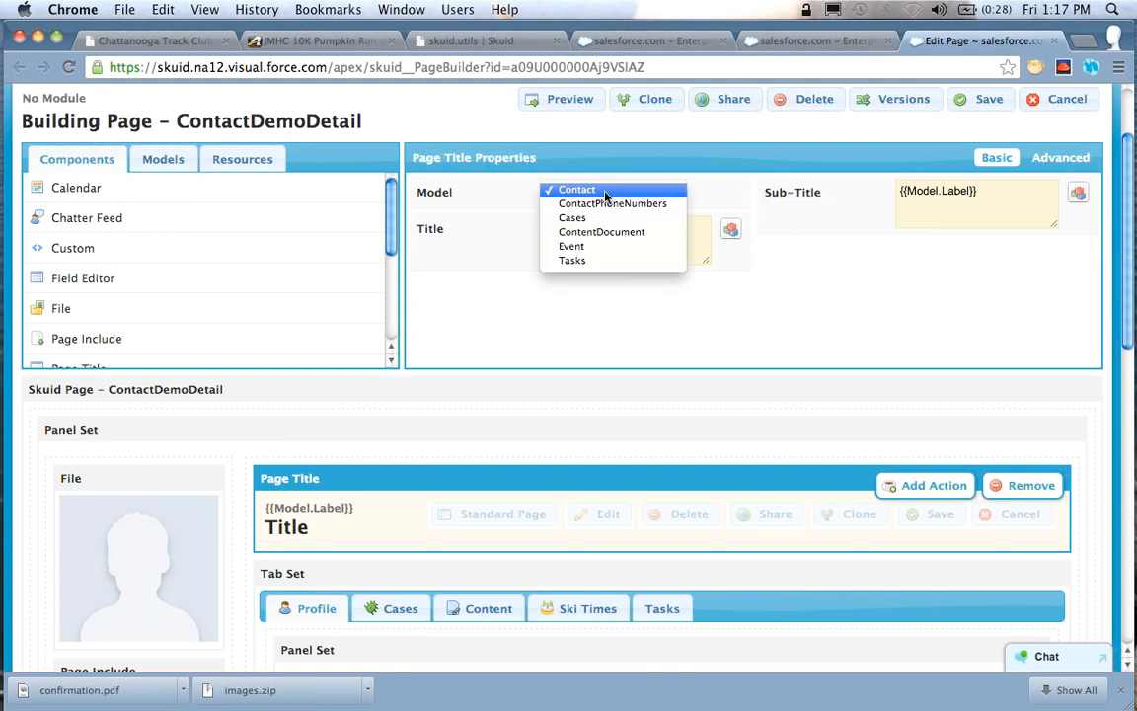
{"action": "left_click", "coordinate": [737, 187]}
{"action": "left_click", "coordinate": [737, 183]}
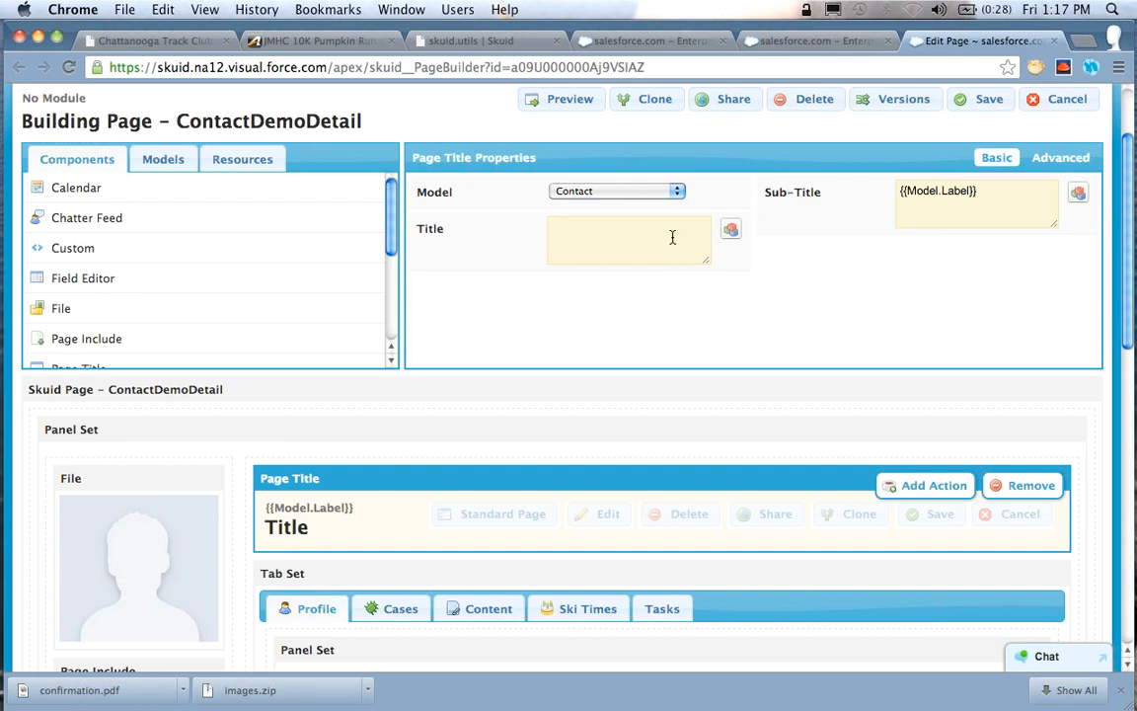
Insert the Contact model's Email field into the Page Title's title template using the field picker
{"action": "left_click", "coordinate": [729, 230]}
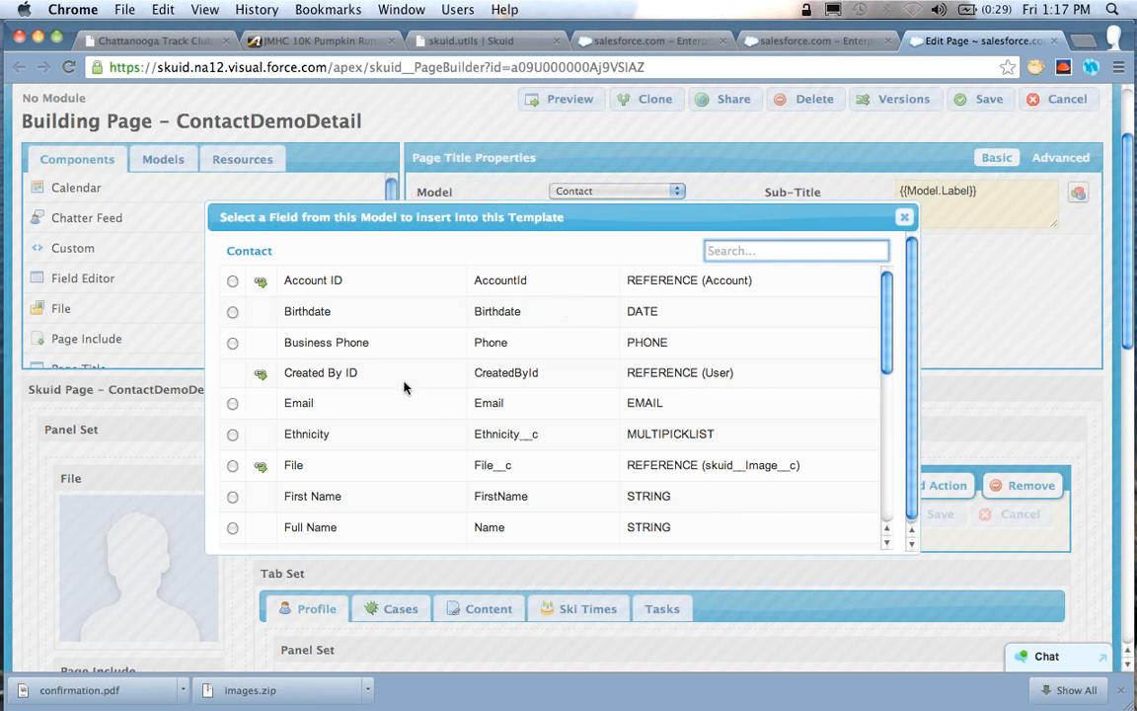
{"action": "scroll", "coordinate": [404, 387], "scroll_direction": "down", "scroll_amount": 1}
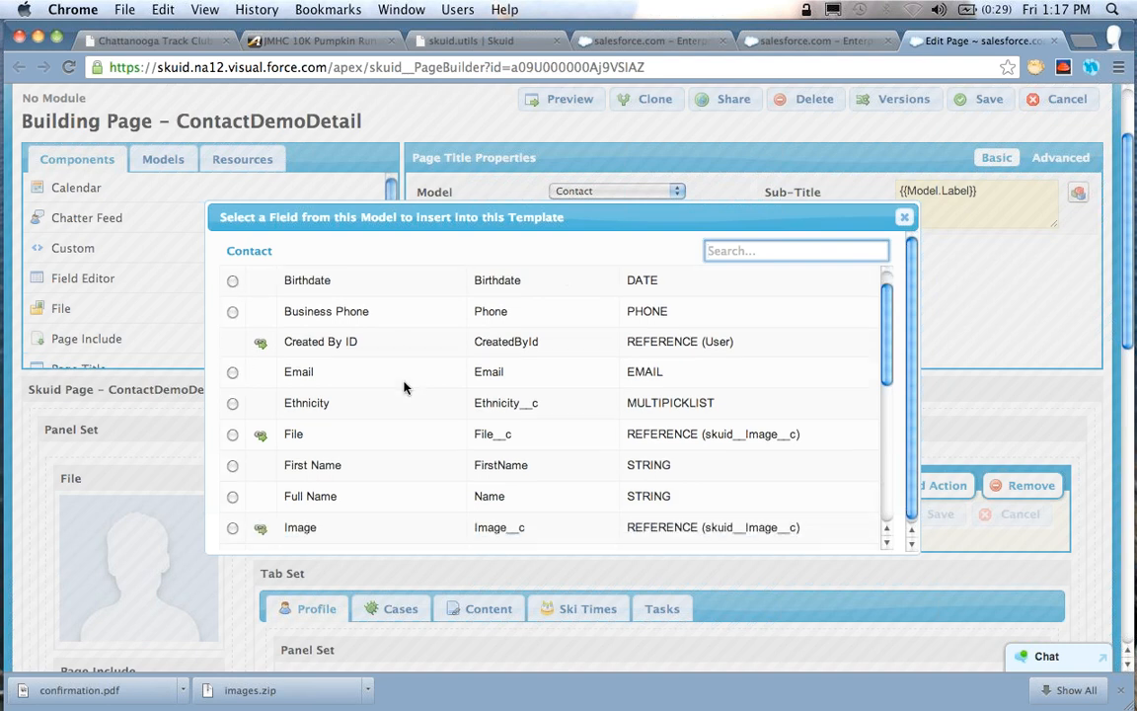
{"action": "left_click", "coordinate": [233, 383]}
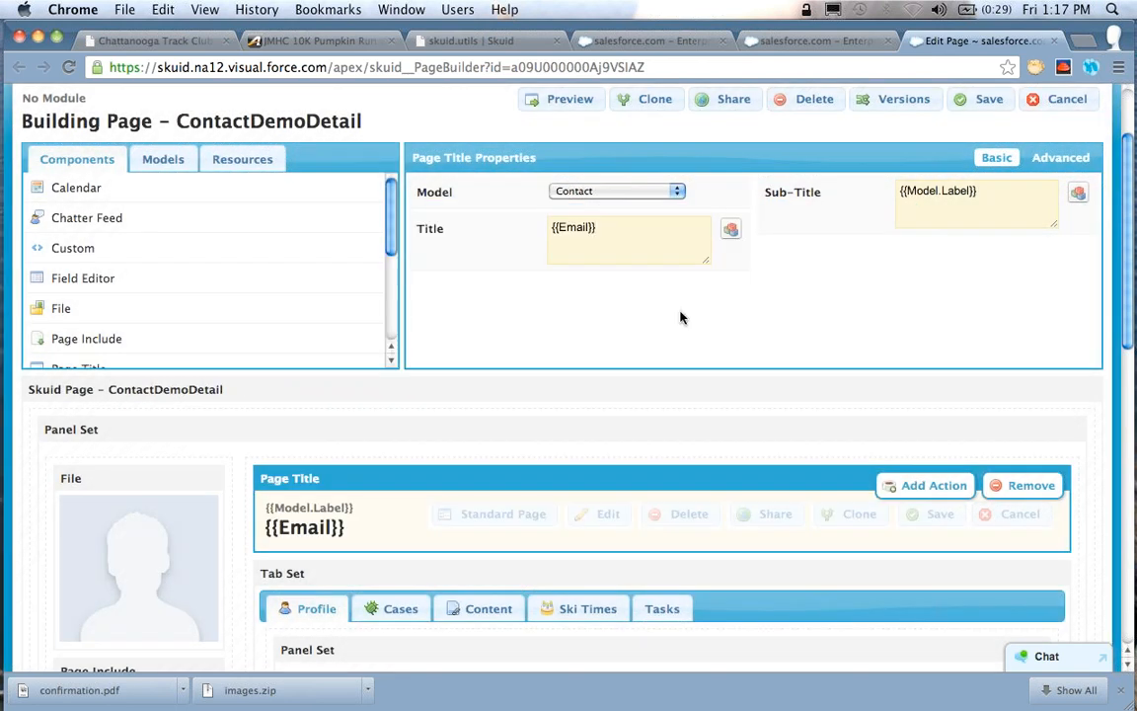
{"action": "type", "text": "{Fir"}
{"action": "key", "text": "BackSpace"}
{"action": "key", "text": "BackSpace"}
{"action": "key", "text": "BackSpace"}
{"action": "key", "text": "BackSpace"}
{"action": "key", "text": "BackSpace"}
{"action": "key", "text": "super+a"}
{"action": "left_click", "coordinate": [670, 237]}
Expand the Contact model's fields and examine which ones are included in the model
{"action": "left_click", "coordinate": [148, 163]}
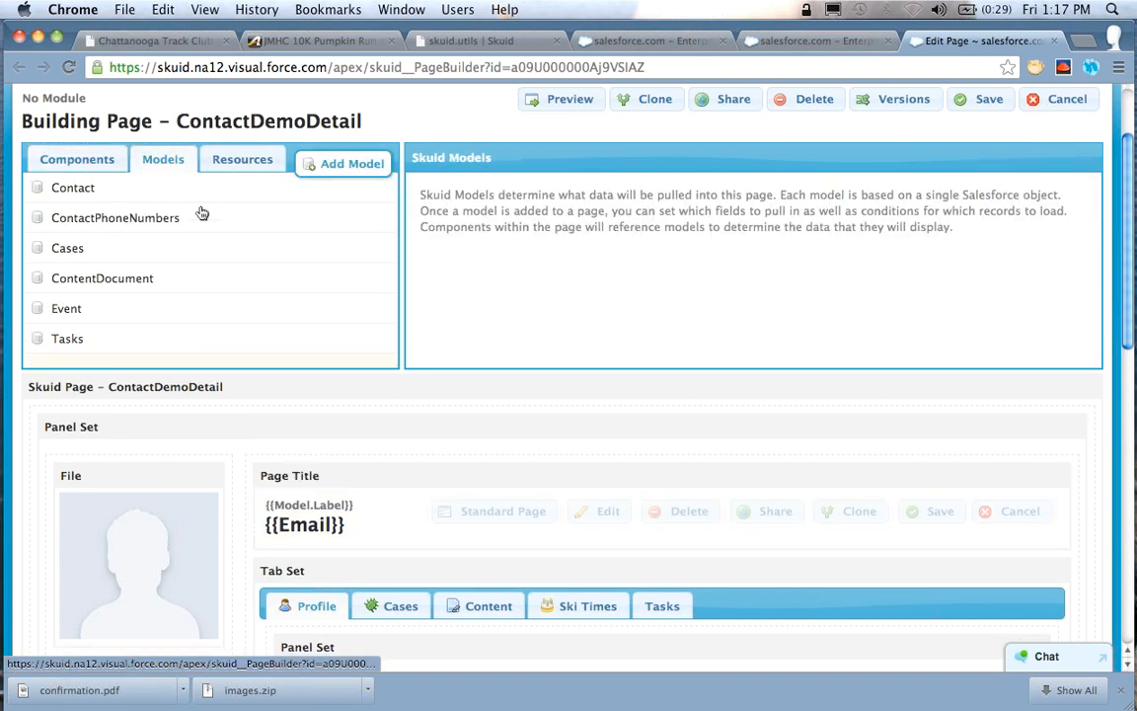
{"action": "left_click", "coordinate": [178, 188]}
{"action": "left_click", "coordinate": [267, 219]}
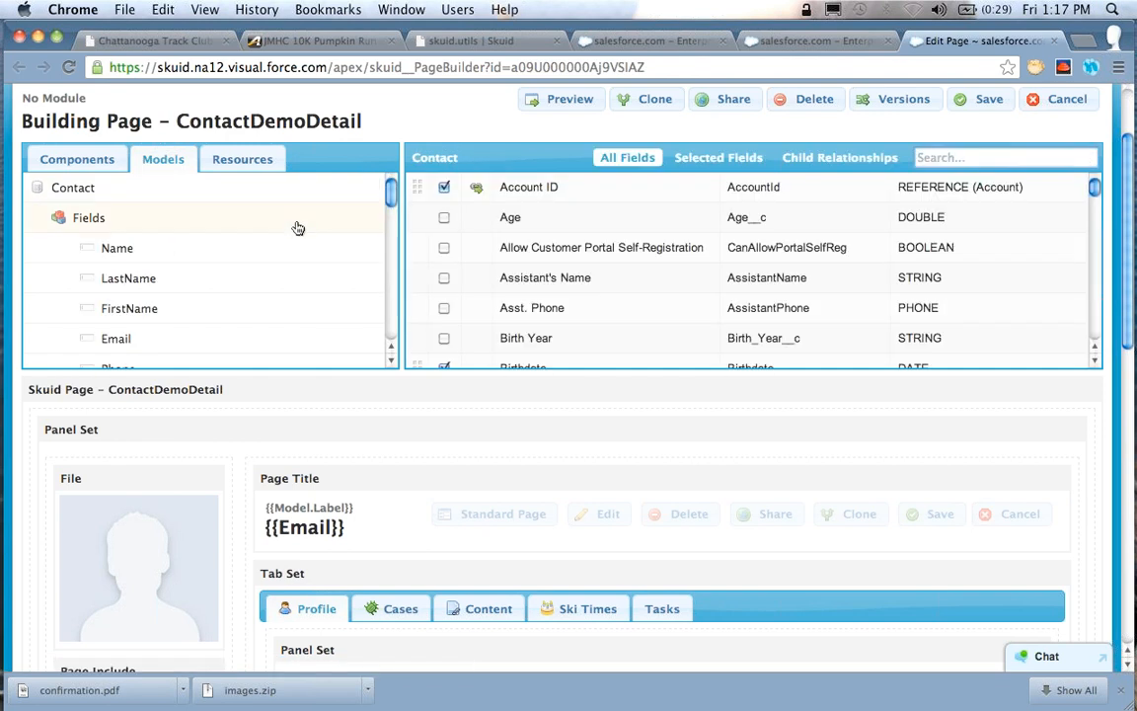
{"action": "scroll", "coordinate": [297, 228], "scroll_direction": "down", "scroll_amount": 2}
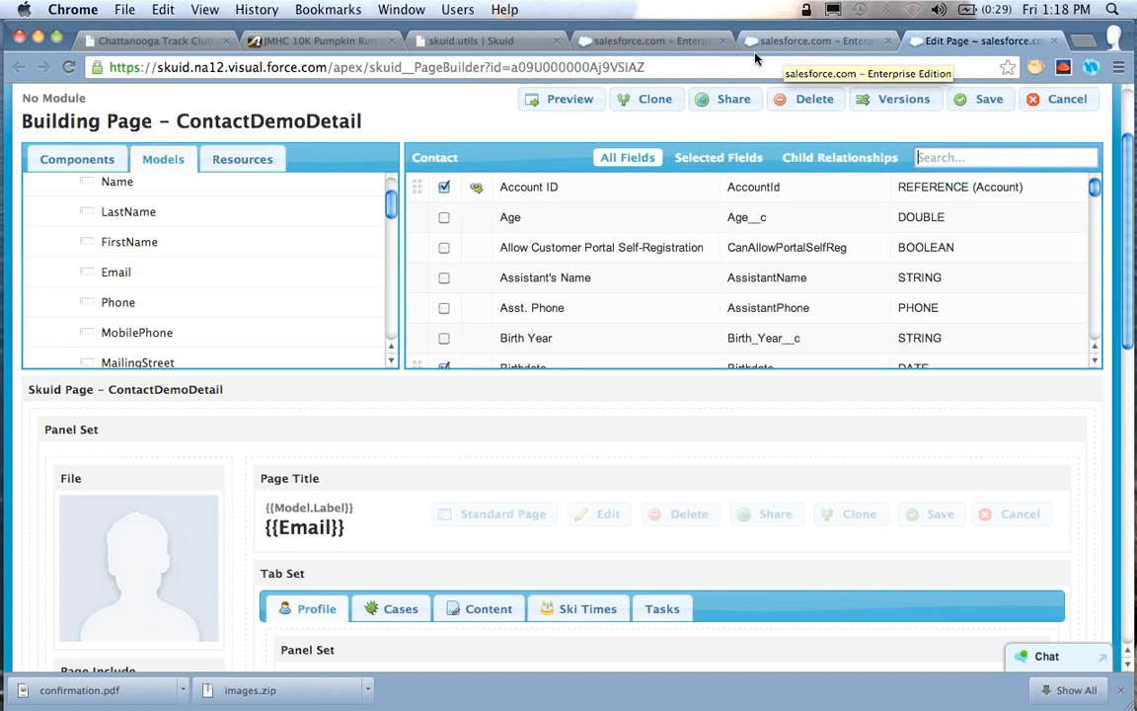
Replace Email with AssistantName inside the braces of the Page Title's title template
{"action": "left_click", "coordinate": [507, 479]}
{"action": "double_click", "coordinate": [574, 228]}
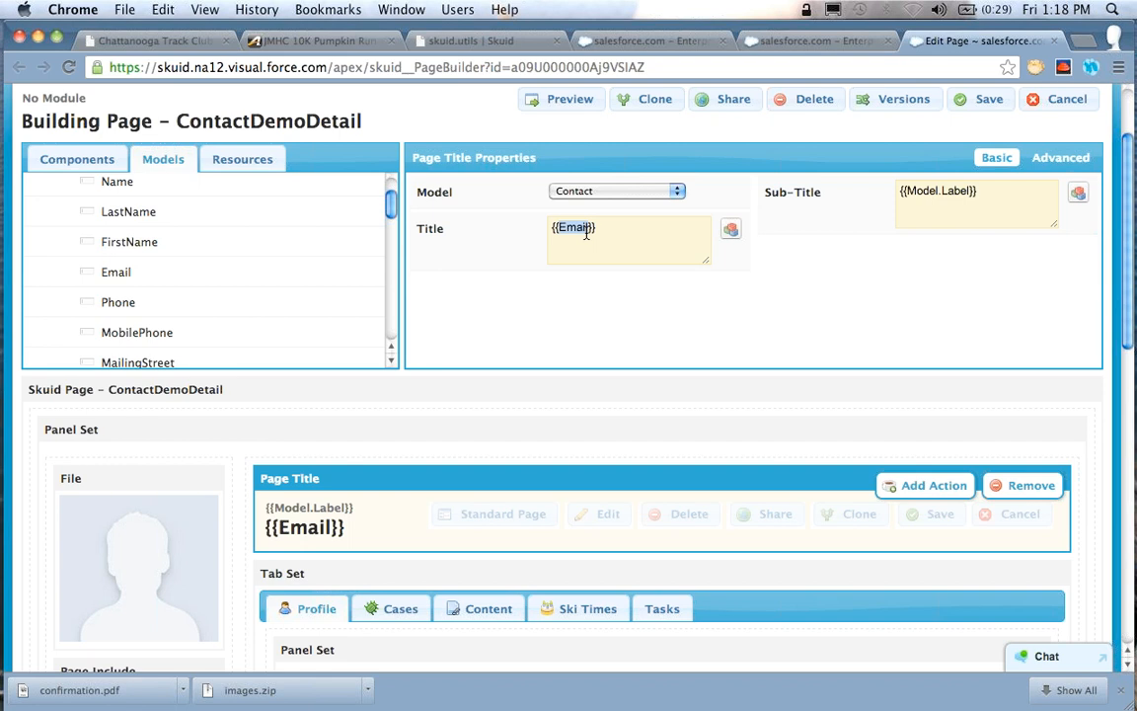
{"action": "type", "text": "AssistantNam"}
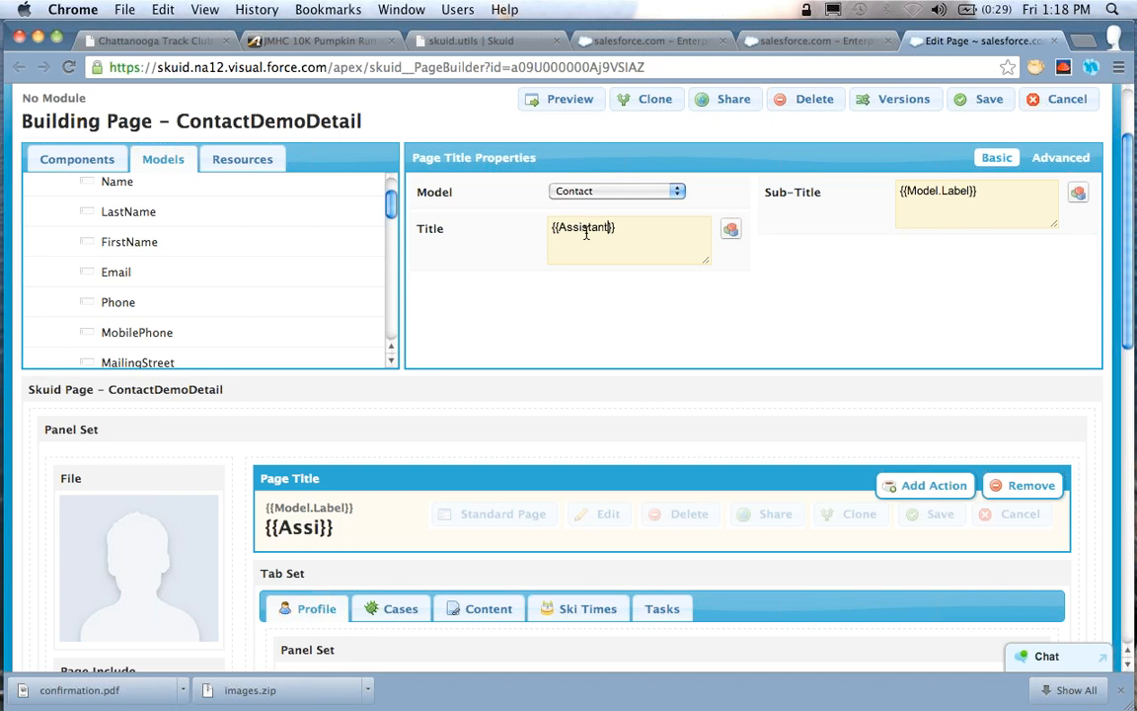
{"action": "type", "text": "e"}
Add {{FirstName}} on its own line above {{AssistantName}} in the Page Title's title template
{"action": "triple_click", "coordinate": [586, 233]}
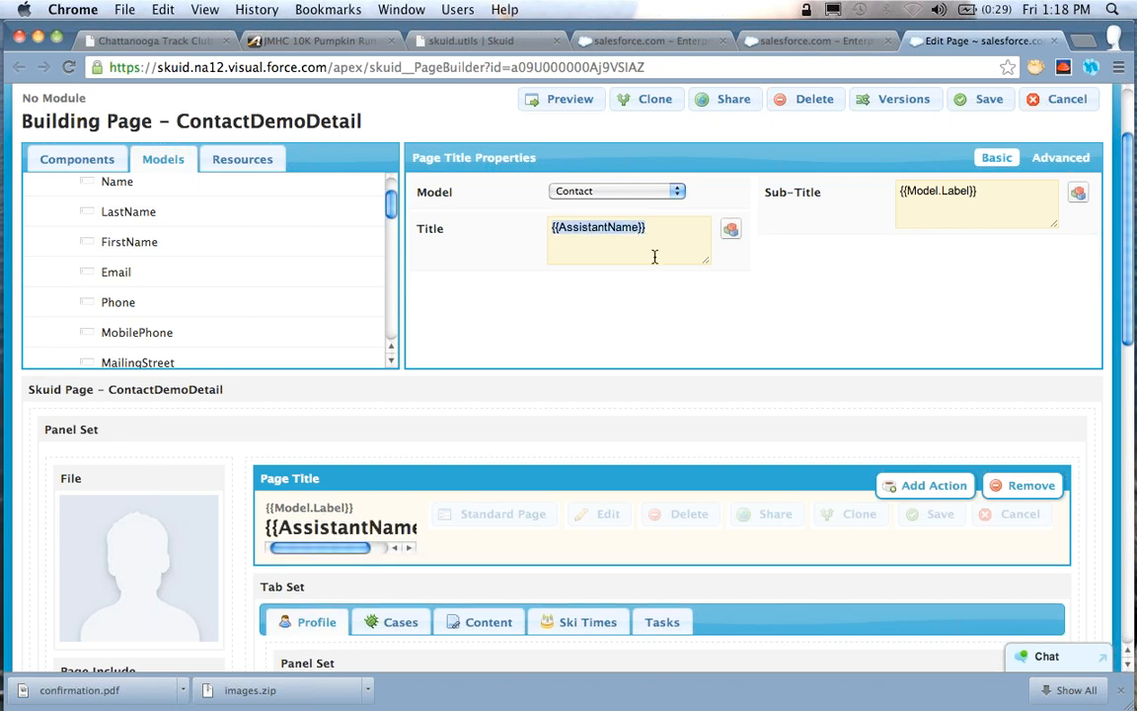
{"action": "scroll", "coordinate": [206, 275], "scroll_direction": "up", "scroll_amount": 2}
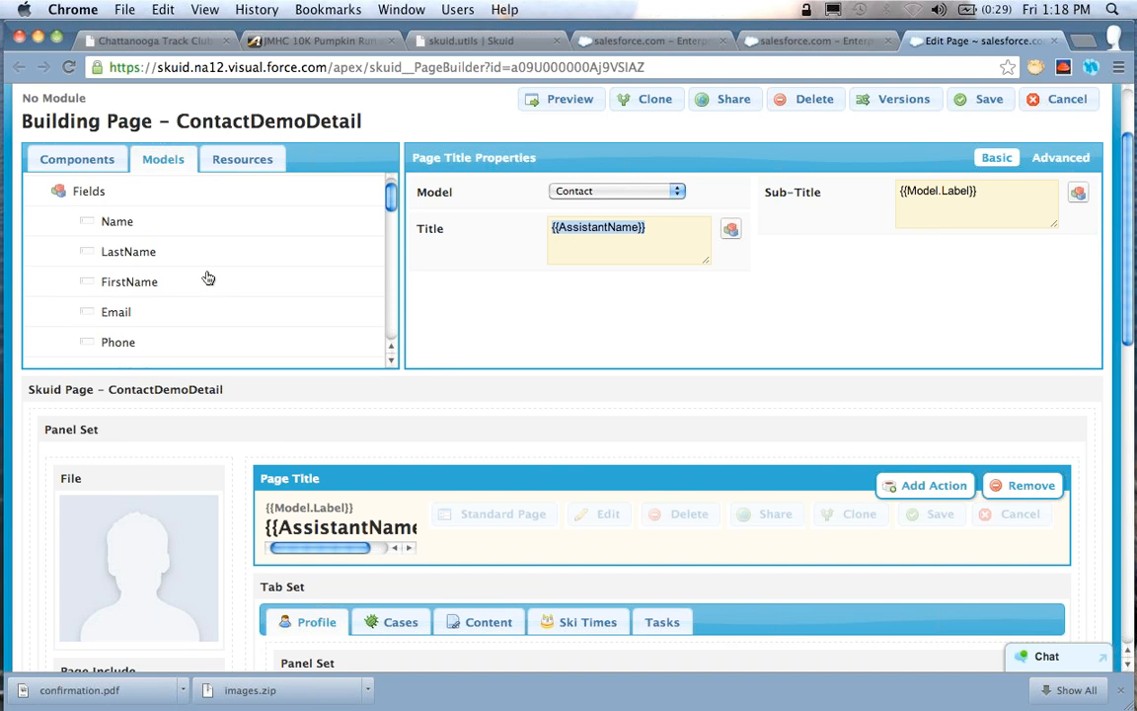
{"action": "scroll", "coordinate": [208, 278], "scroll_direction": "up", "scroll_amount": 1}
{"action": "key", "text": "Right"}
{"action": "key", "text": "Up"}
{"action": "type", "text": "{{FirstName"}
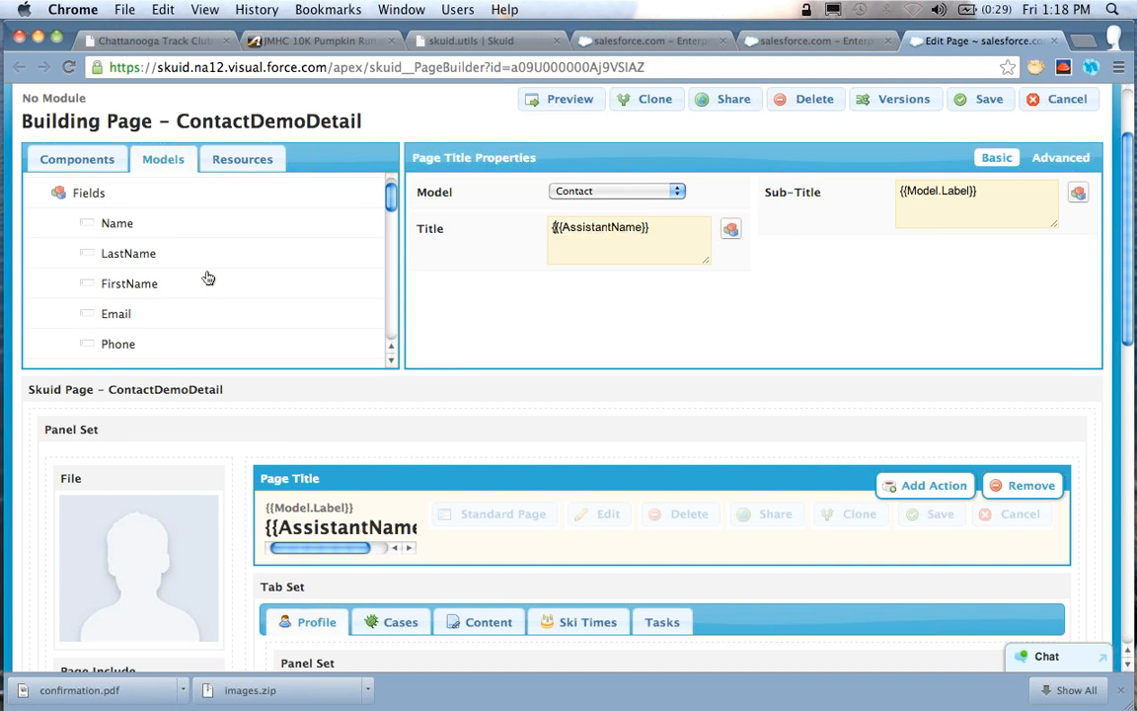
{"action": "type", "text": "}}"}
{"action": "key", "text": "Return"}
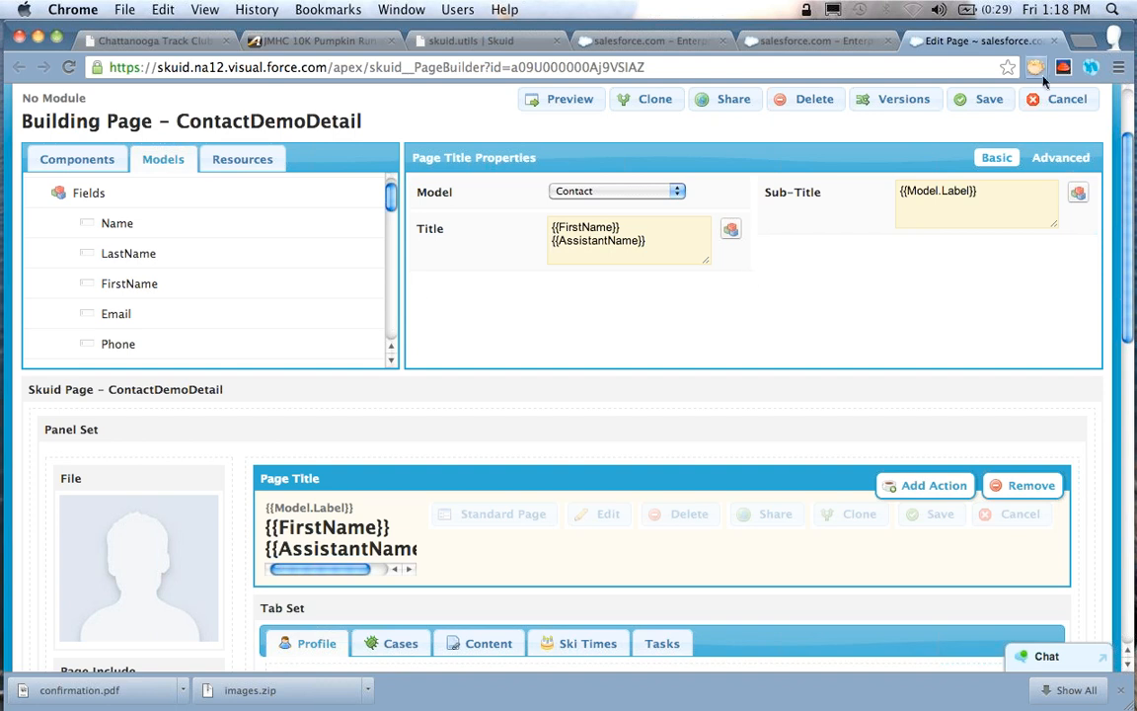
Save the page and reload the contact record to check how its page title renders
{"action": "left_click", "coordinate": [986, 98]}
{"action": "left_click", "coordinate": [814, 42]}
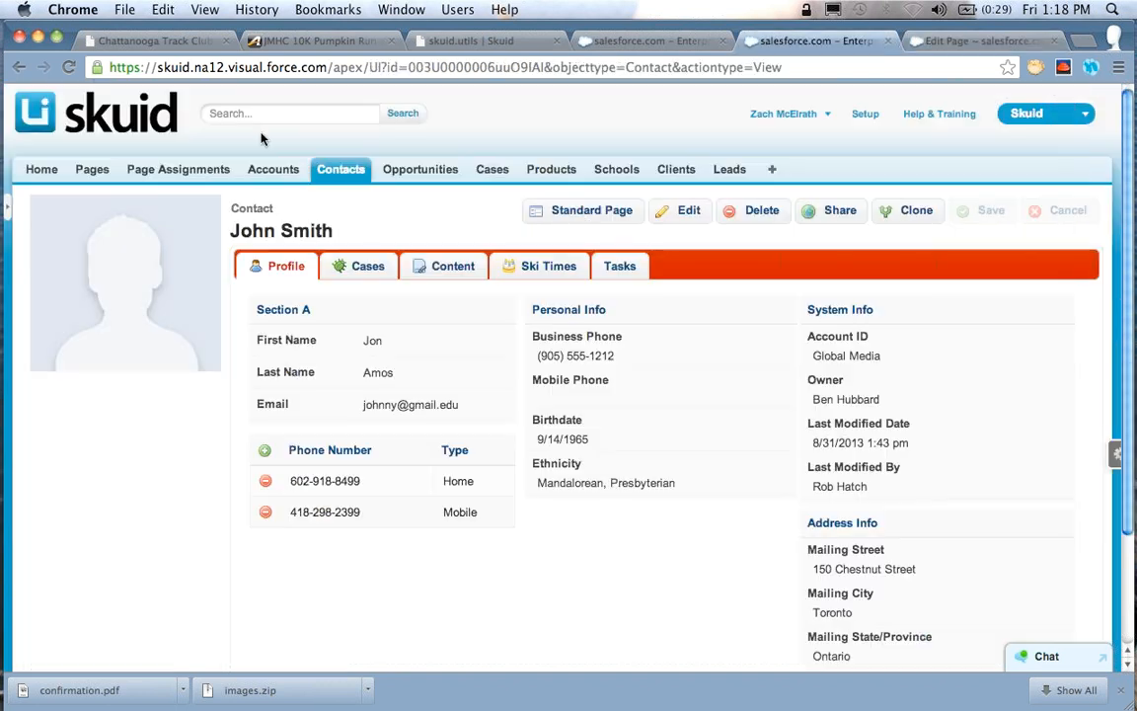
{"action": "key", "text": "super+r"}
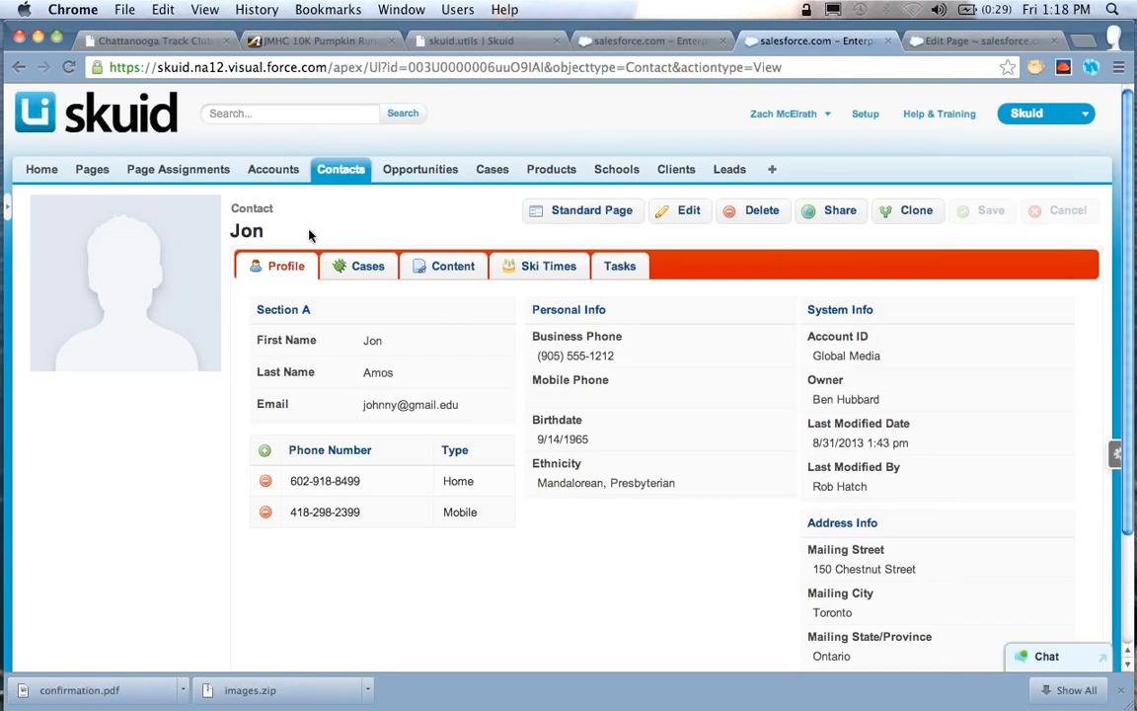
Return to the page builder and open the properties of the Profile tab in the tab set
{"action": "left_click", "coordinate": [957, 45]}
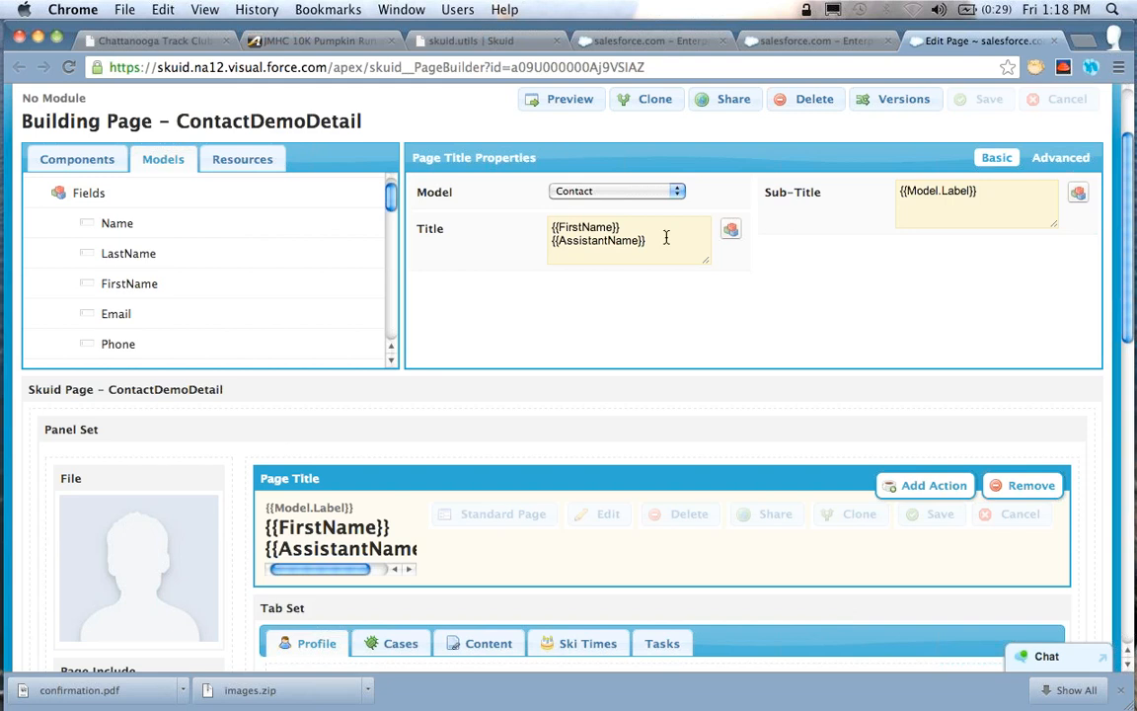
{"action": "left_click_drag", "start_coordinate": [609, 243], "coordinate": [563, 196]}
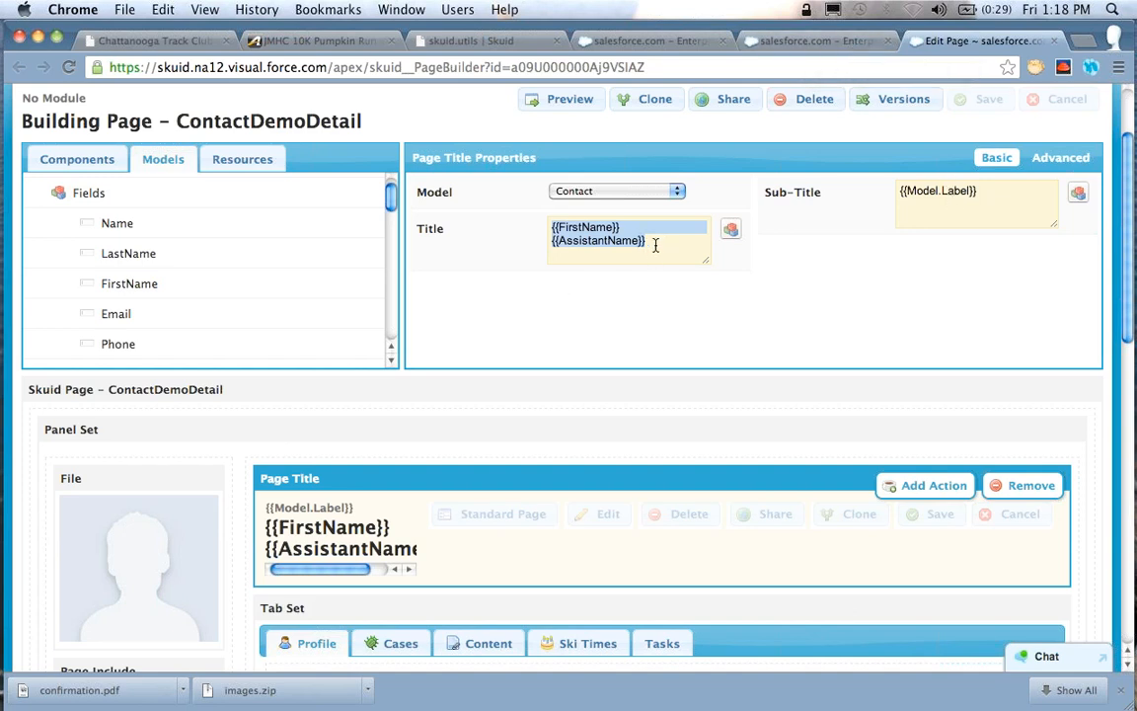
{"action": "scroll", "coordinate": [574, 284], "scroll_direction": "down", "scroll_amount": 3}
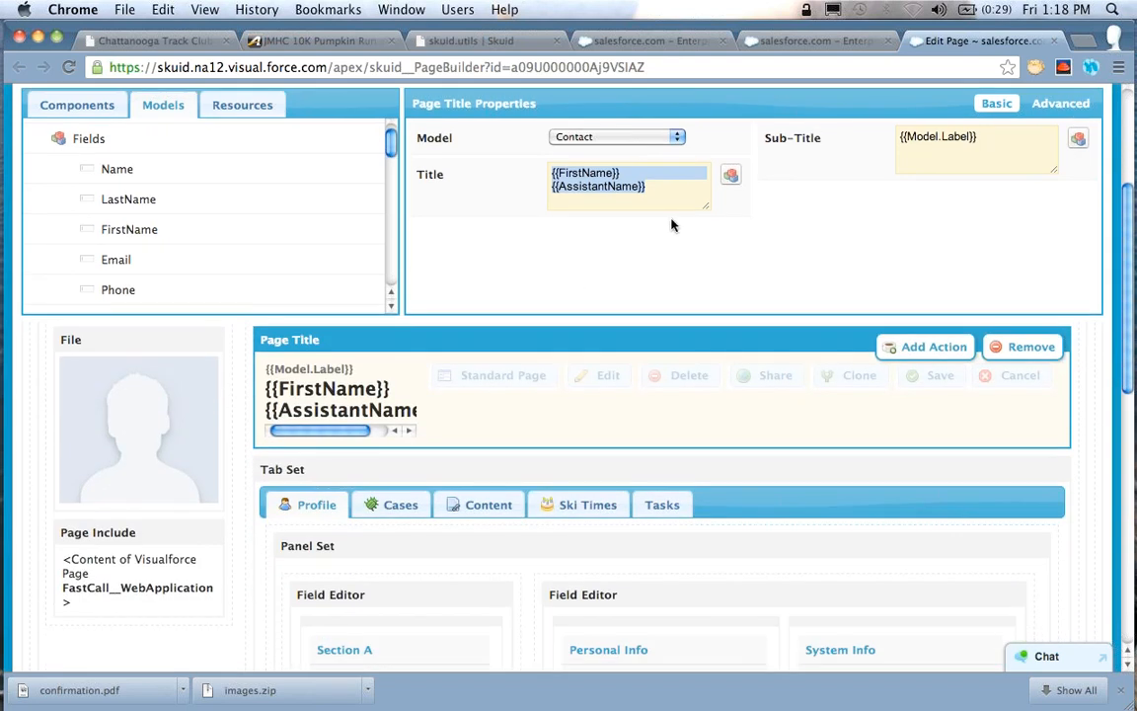
{"action": "scroll", "coordinate": [675, 301], "scroll_direction": "down", "scroll_amount": 3}
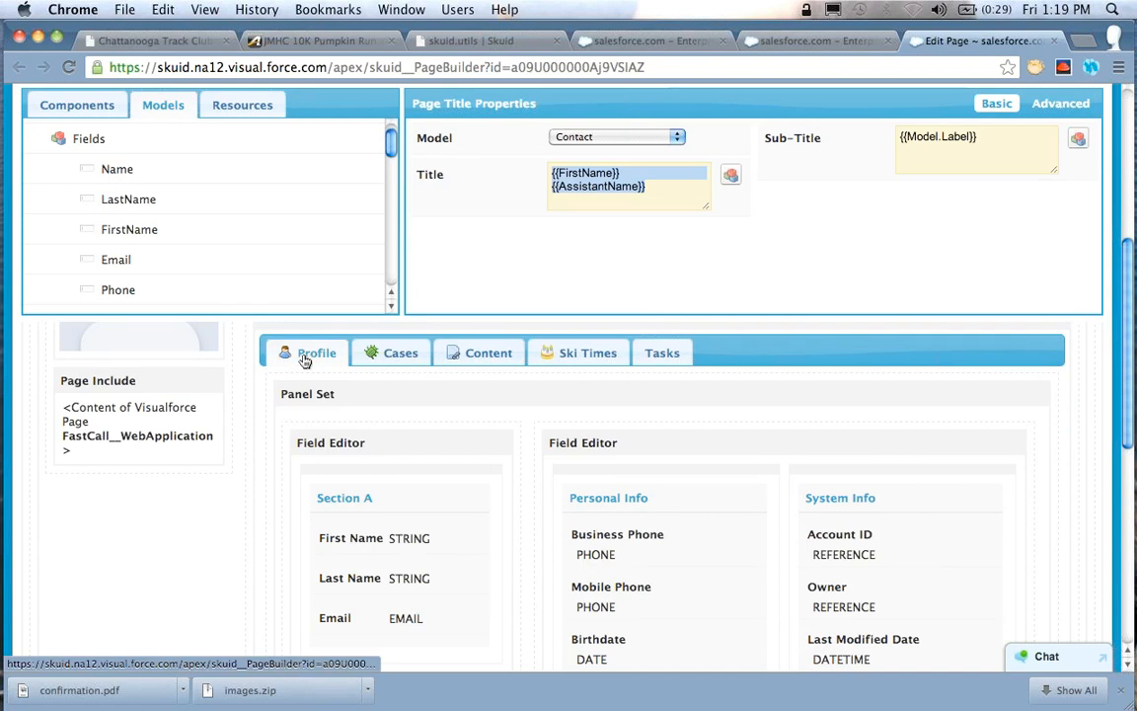
{"action": "left_click", "coordinate": [305, 361]}
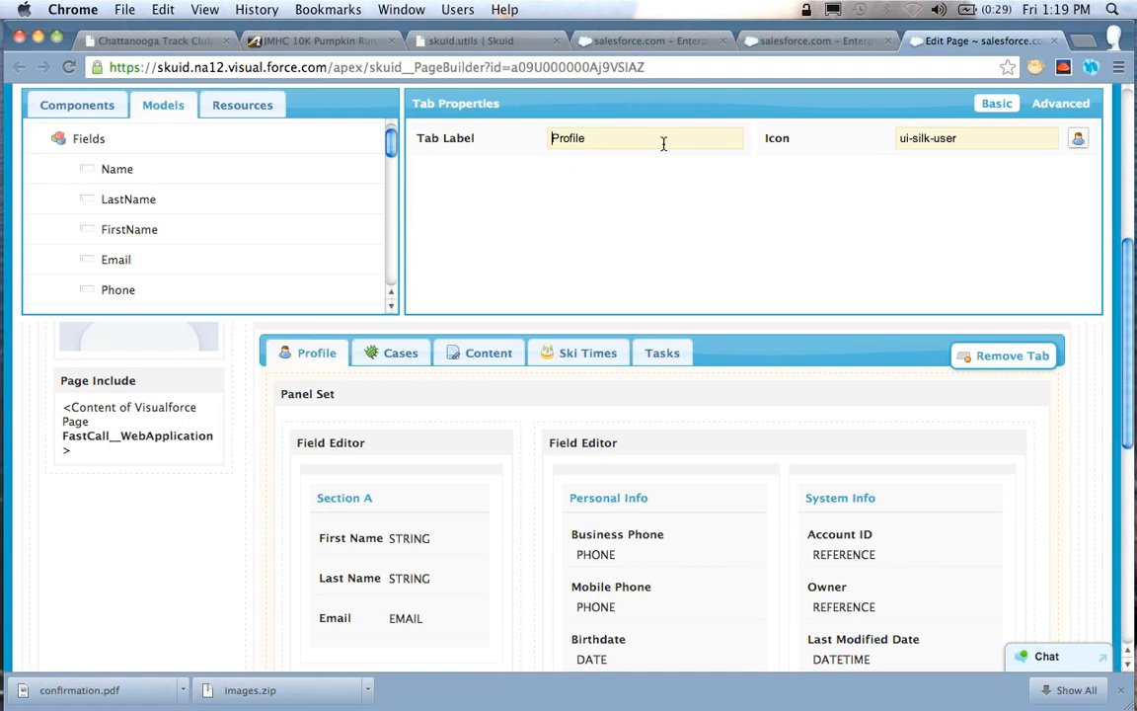
Compare the Profile tab in the builder with the contact record page, finishing back in the page builder
{"action": "scroll", "coordinate": [719, 287], "scroll_direction": "up", "scroll_amount": 2}
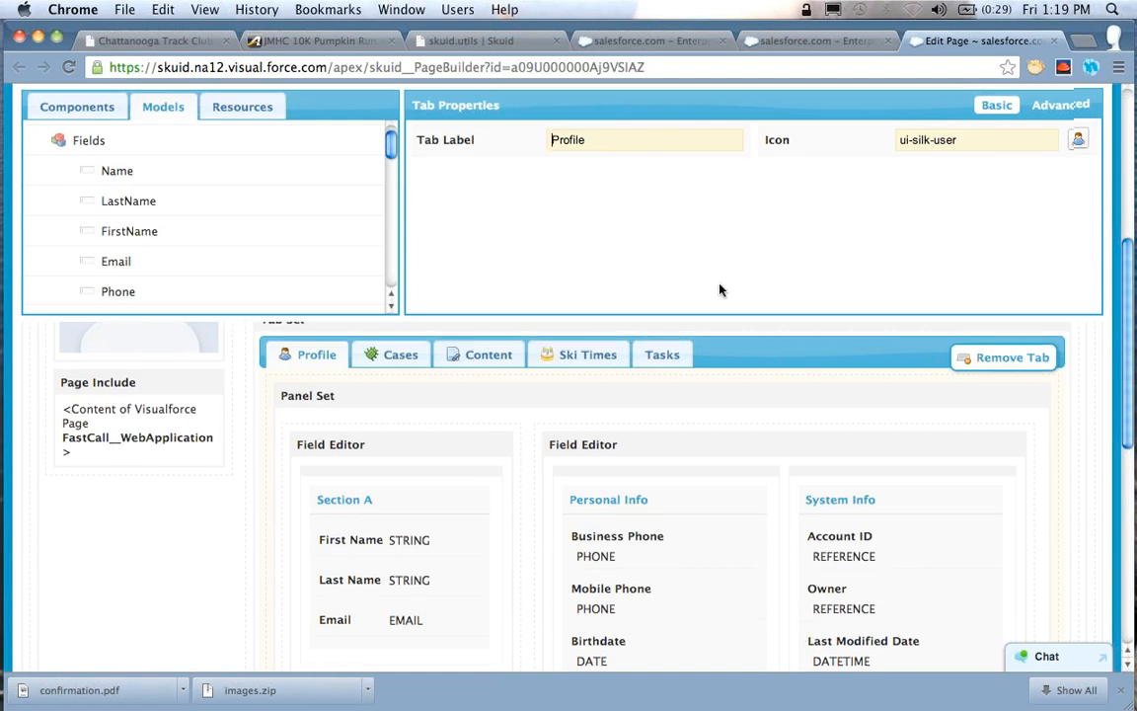
{"action": "scroll", "coordinate": [719, 289], "scroll_direction": "up", "scroll_amount": 1}
{"action": "scroll", "coordinate": [718, 289], "scroll_direction": "up", "scroll_amount": 1}
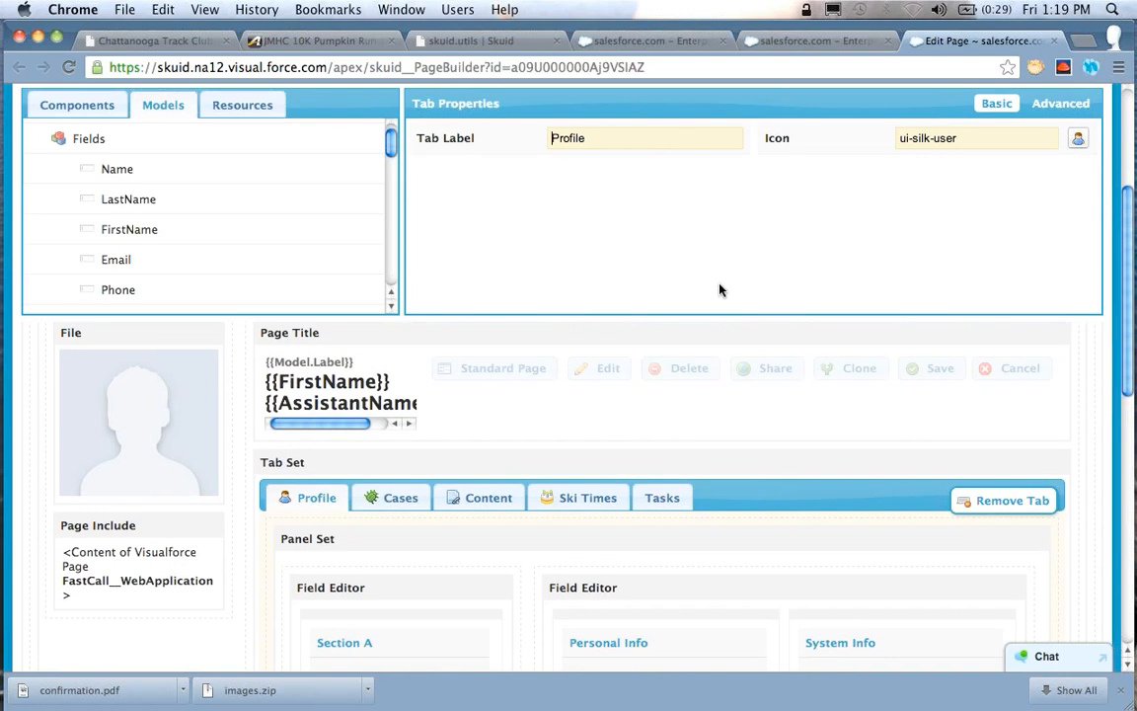
{"action": "left_click", "coordinate": [789, 42]}
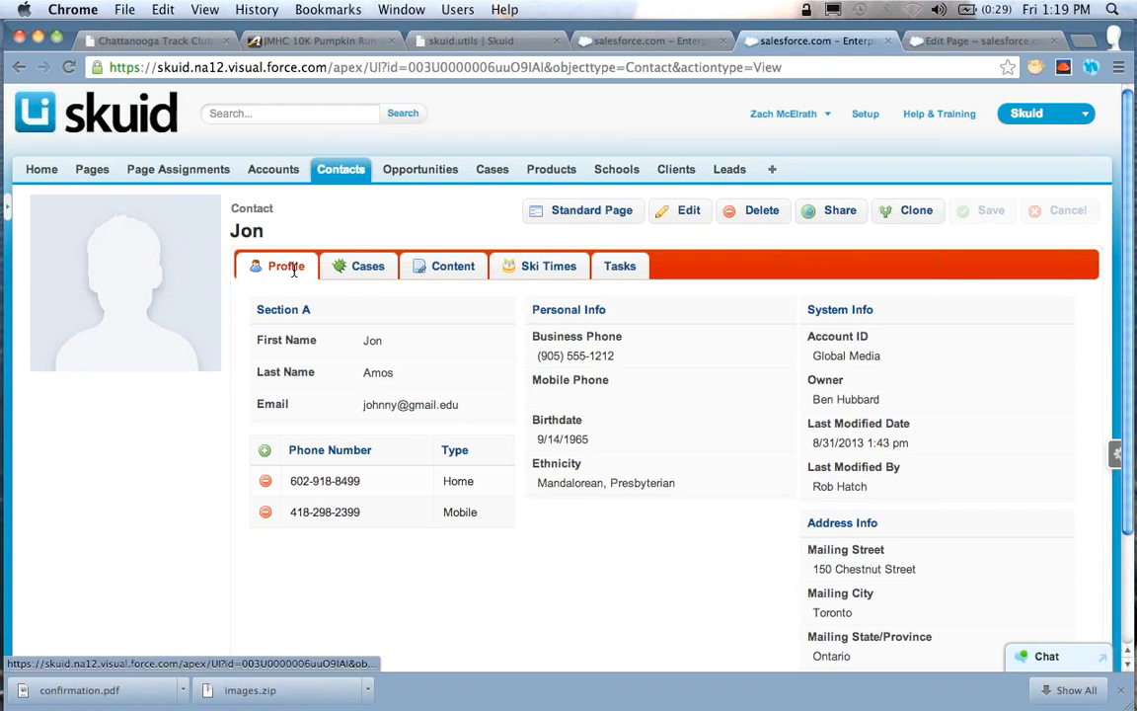
{"action": "left_click", "coordinate": [954, 43]}
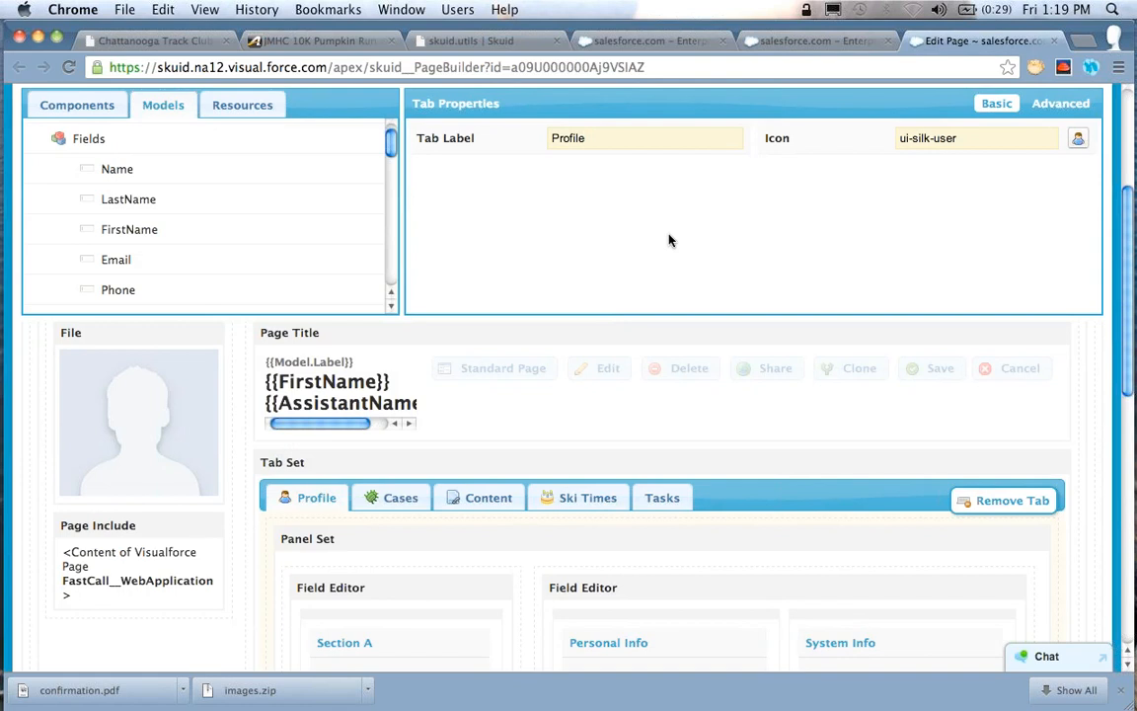
Set the Profile tab's label to "Personal Info for {{FirstName}}"
{"action": "key", "text": "super+a"}
{"action": "type", "text": "Personal Info for {{"}
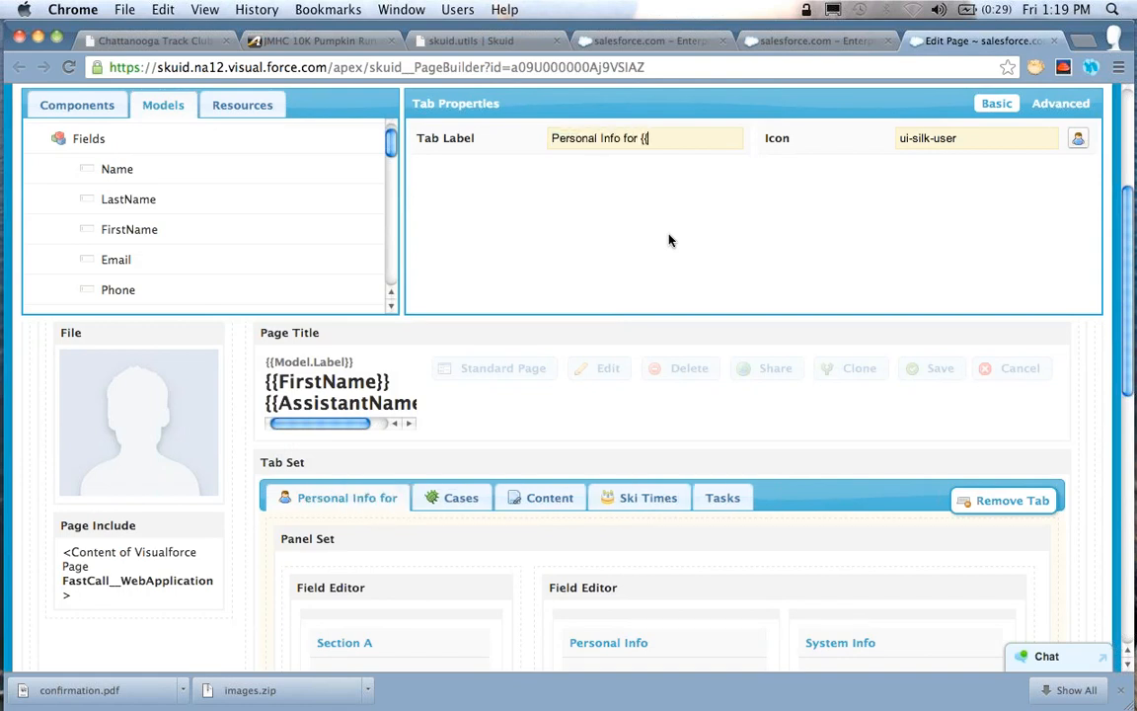
{"action": "type", "text": "FirstName"}
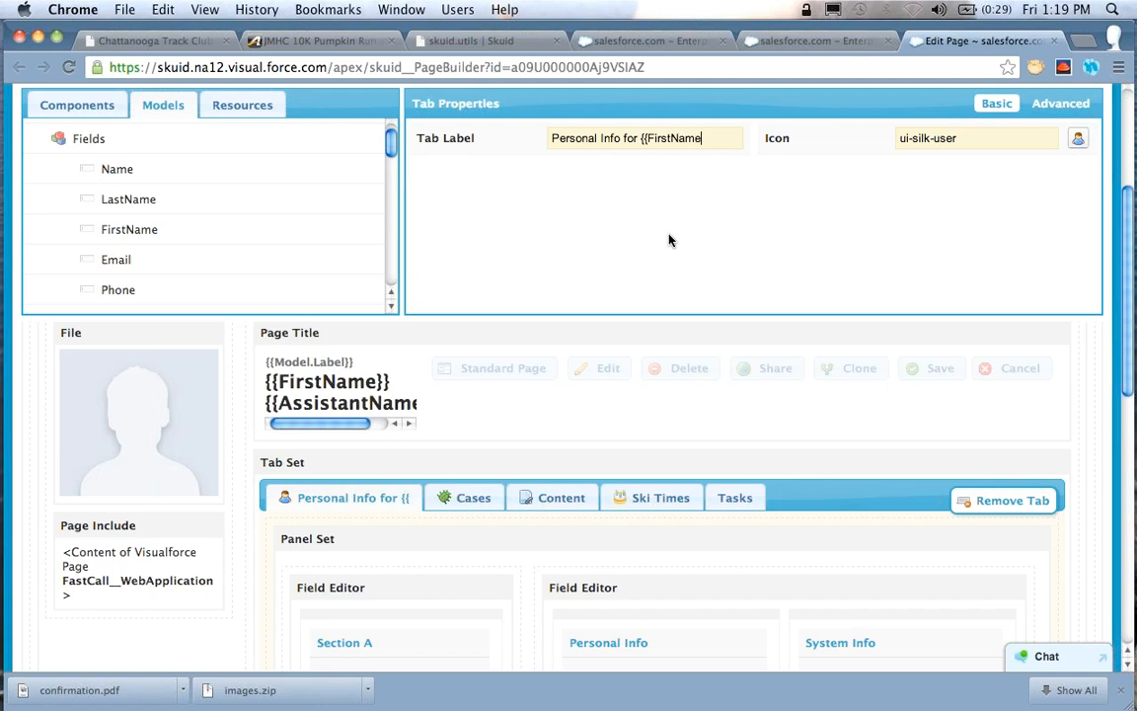
{"action": "type", "text": "}}"}
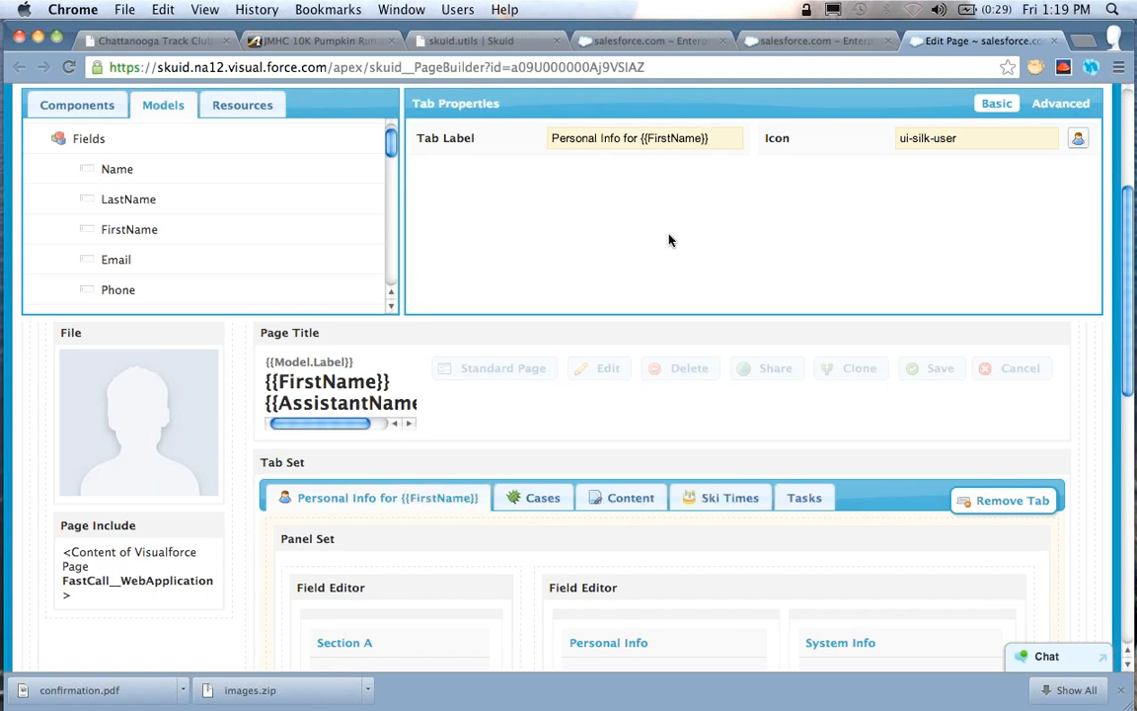
Extend the tab label's merge field to {{$Model.Contact.data.0.FirstName}} so it references the Contact model's first row
{"action": "key", "text": "shift+alt+Left"}
{"action": "key", "text": "Left"}
{"action": "key", "text": "Left"}
{"action": "key", "text": "Left"}
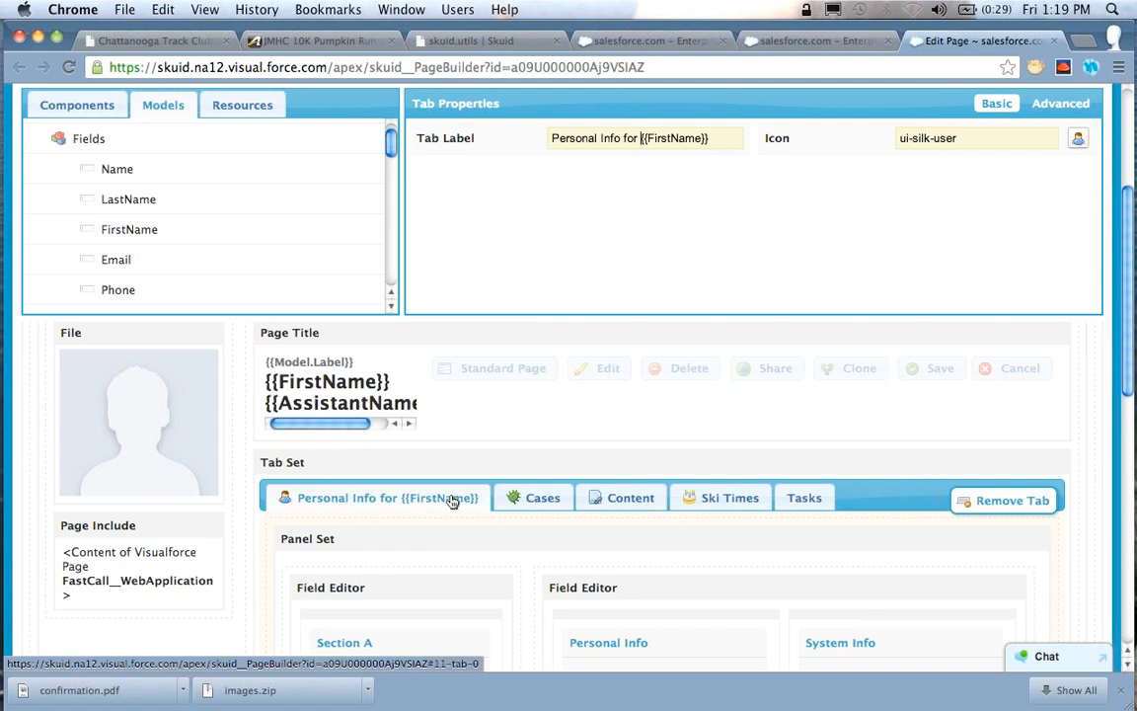
{"action": "key", "text": "Right"}
{"action": "type", "text": "$Model."}
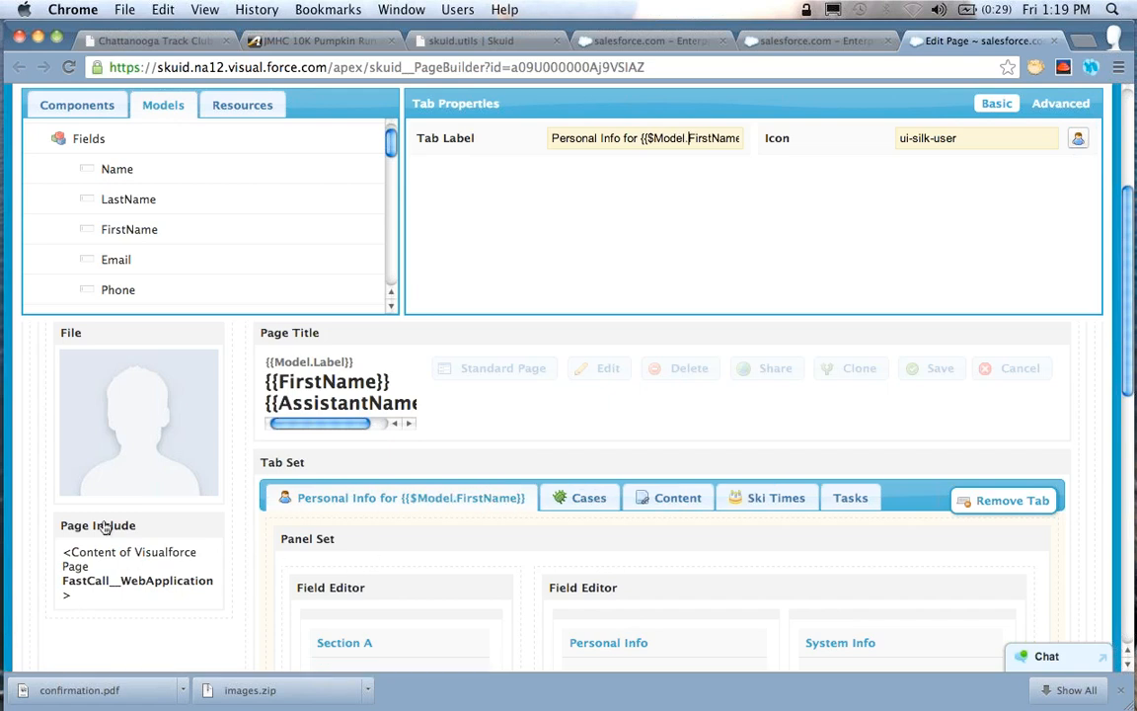
{"action": "scroll", "coordinate": [366, 261], "scroll_direction": "up", "scroll_amount": 2}
{"action": "type", "text": "Contact.data"}
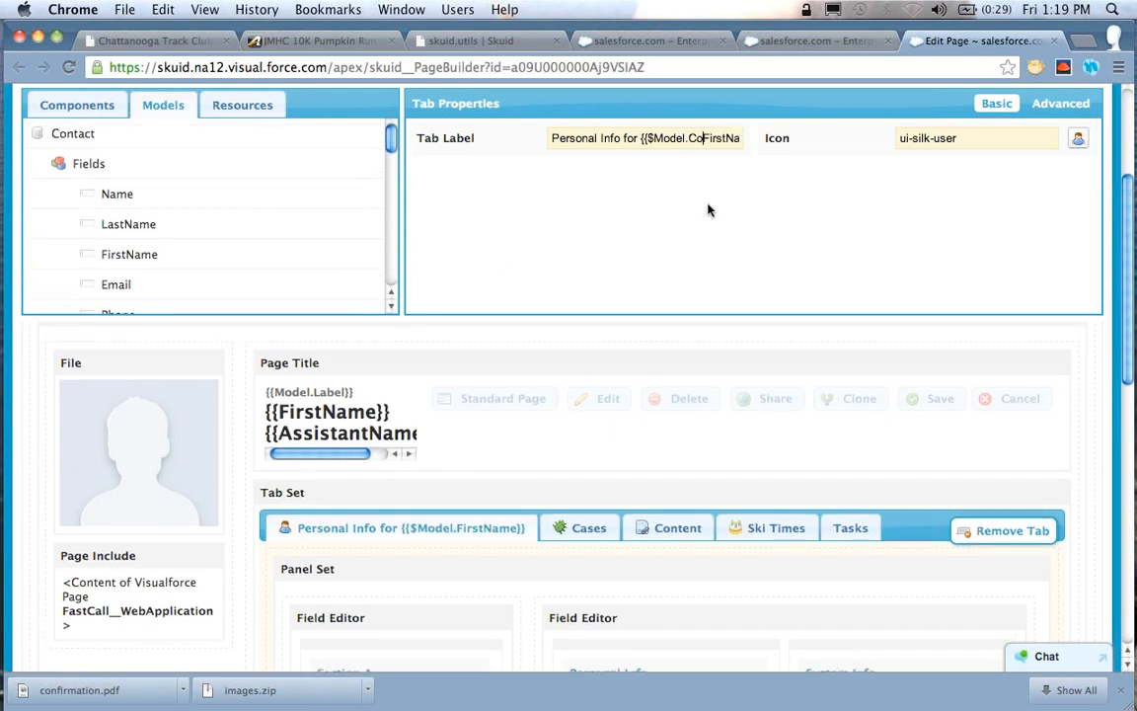
{"action": "type", "text": ".0."}
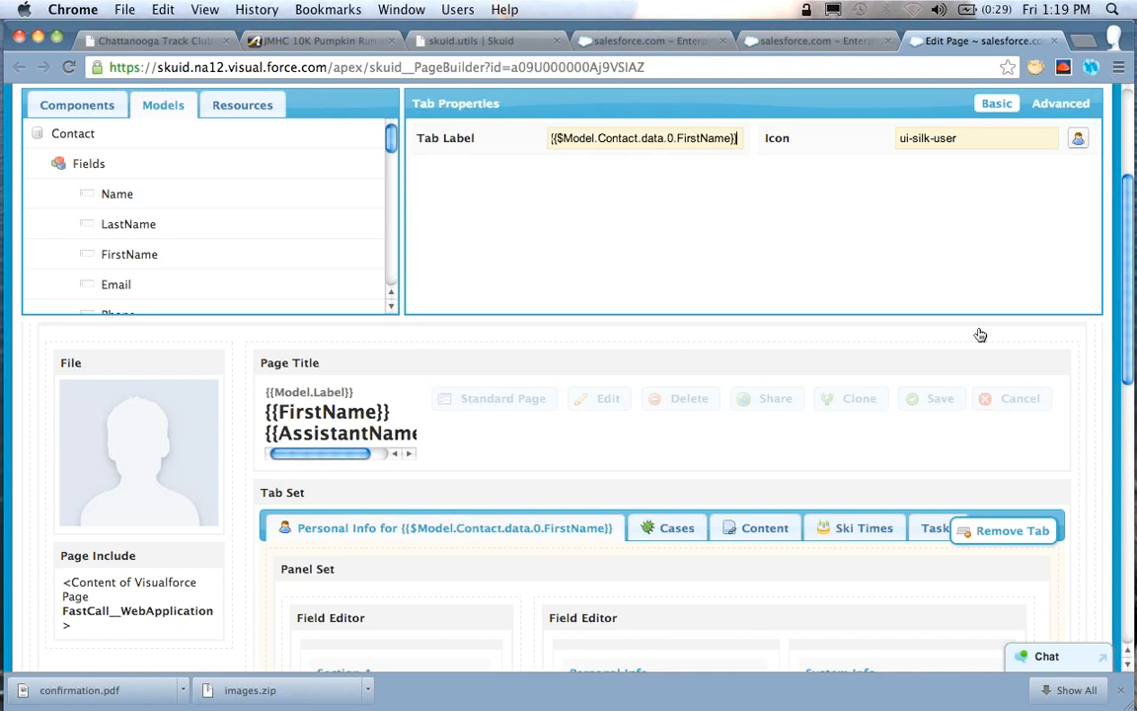
Save the page and reload the contact record to check the first tab's label
{"action": "scroll", "coordinate": [1003, 342], "scroll_direction": "up", "scroll_amount": 5}
{"action": "left_click", "coordinate": [982, 214]}
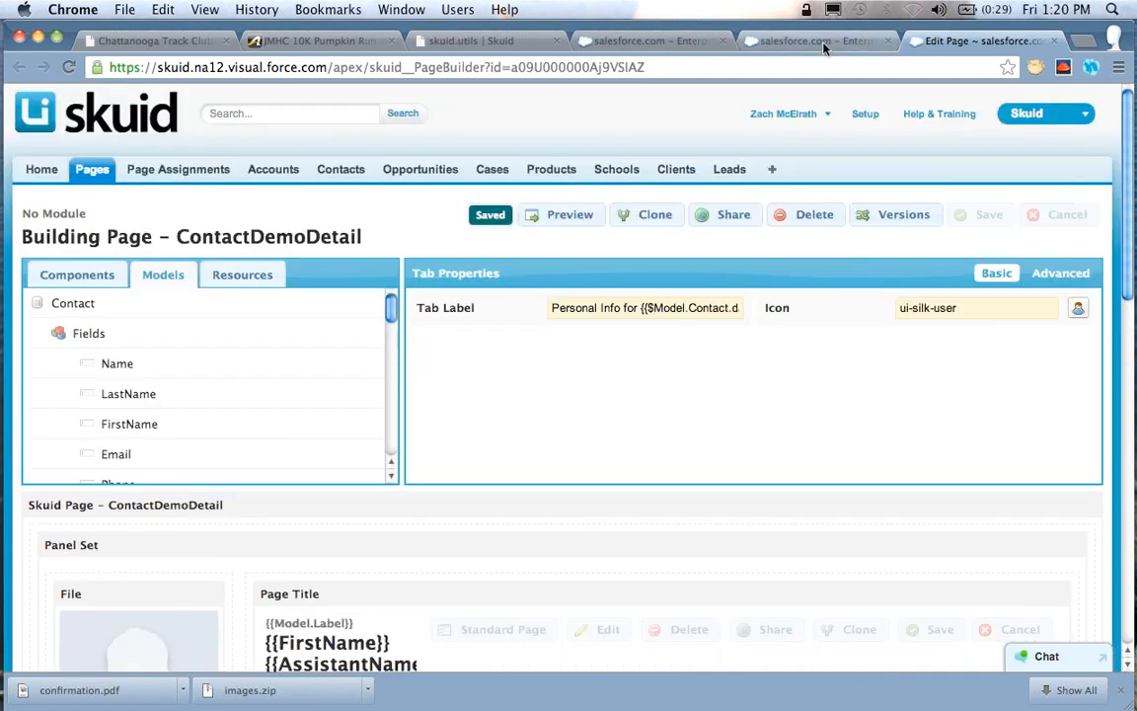
{"action": "left_click", "coordinate": [823, 44]}
{"action": "left_click", "coordinate": [67, 67]}
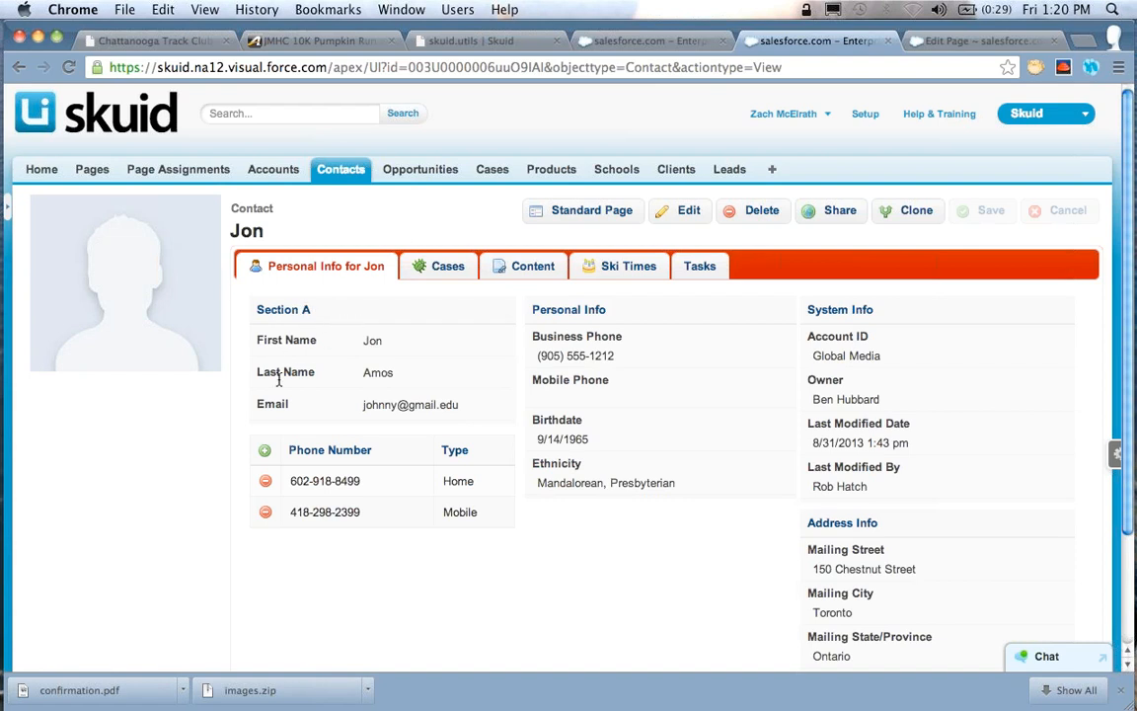
Return to the page builder and look over the tab set and its field editors
{"action": "left_click", "coordinate": [947, 41]}
{"action": "scroll", "coordinate": [484, 411], "scroll_direction": "down", "scroll_amount": 5}
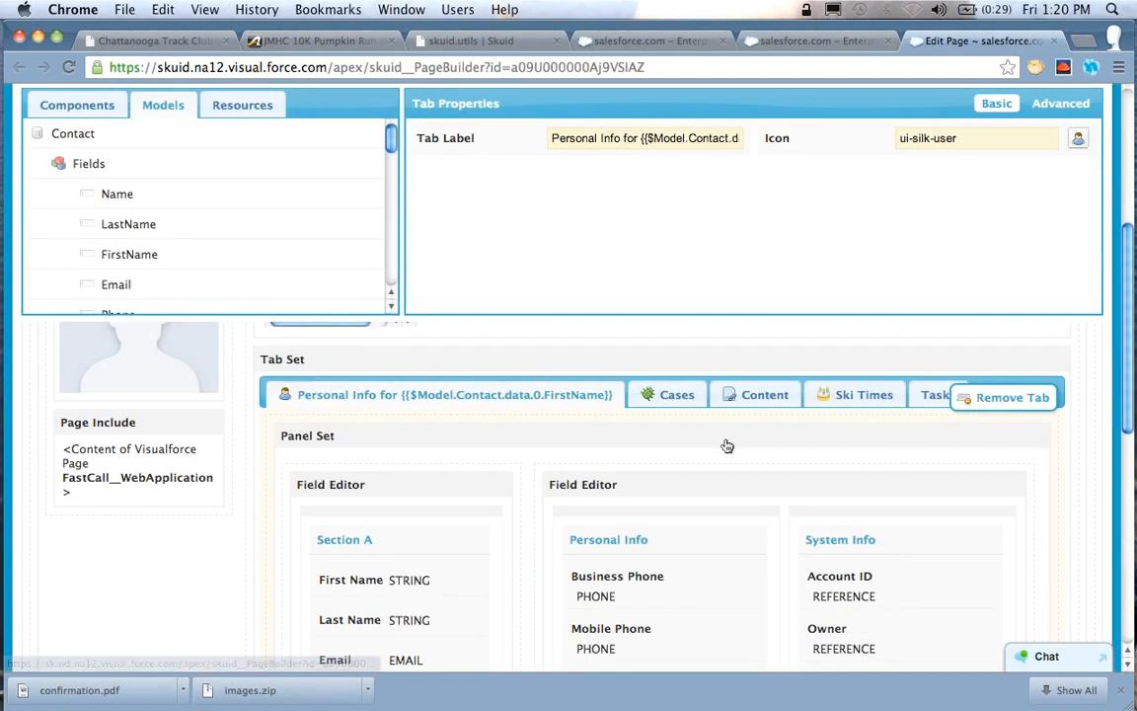
{"action": "scroll", "coordinate": [726, 446], "scroll_direction": "down", "scroll_amount": 3}
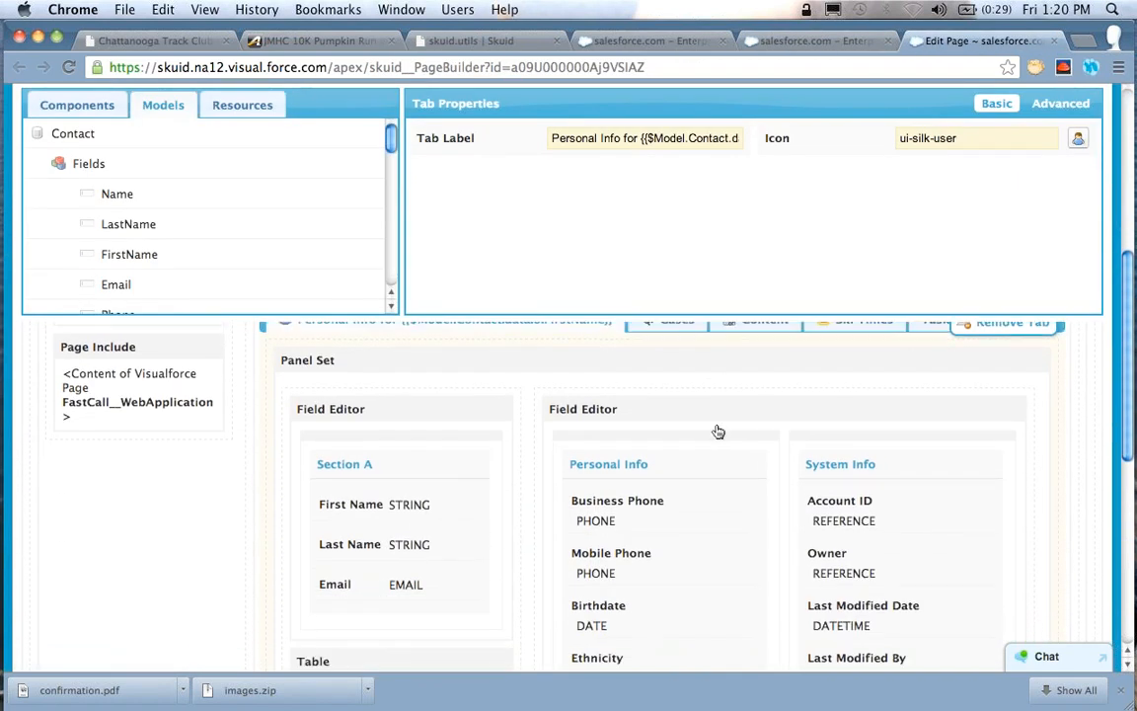
{"action": "scroll", "coordinate": [513, 435], "scroll_direction": "up", "scroll_amount": 4}
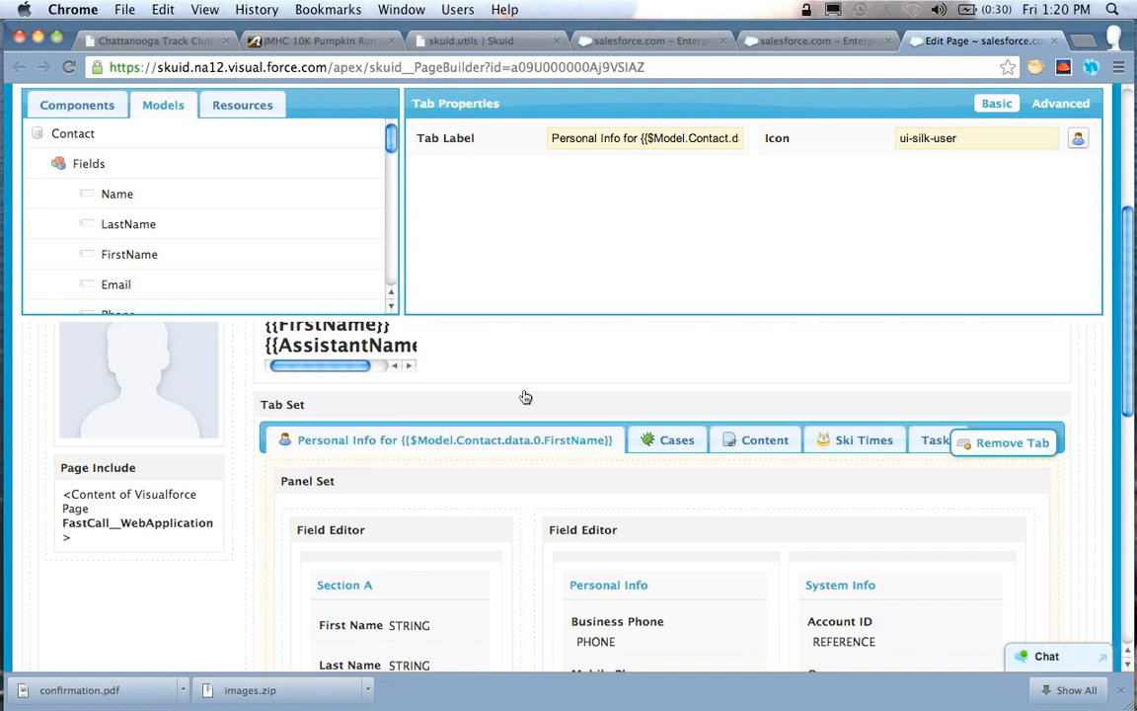
Look over the properties of the First Name field in Section A, including its Custom Label
{"action": "scroll", "coordinate": [525, 397], "scroll_direction": "down", "scroll_amount": 2}
{"action": "left_click", "coordinate": [381, 548]}
{"action": "left_click", "coordinate": [620, 184]}
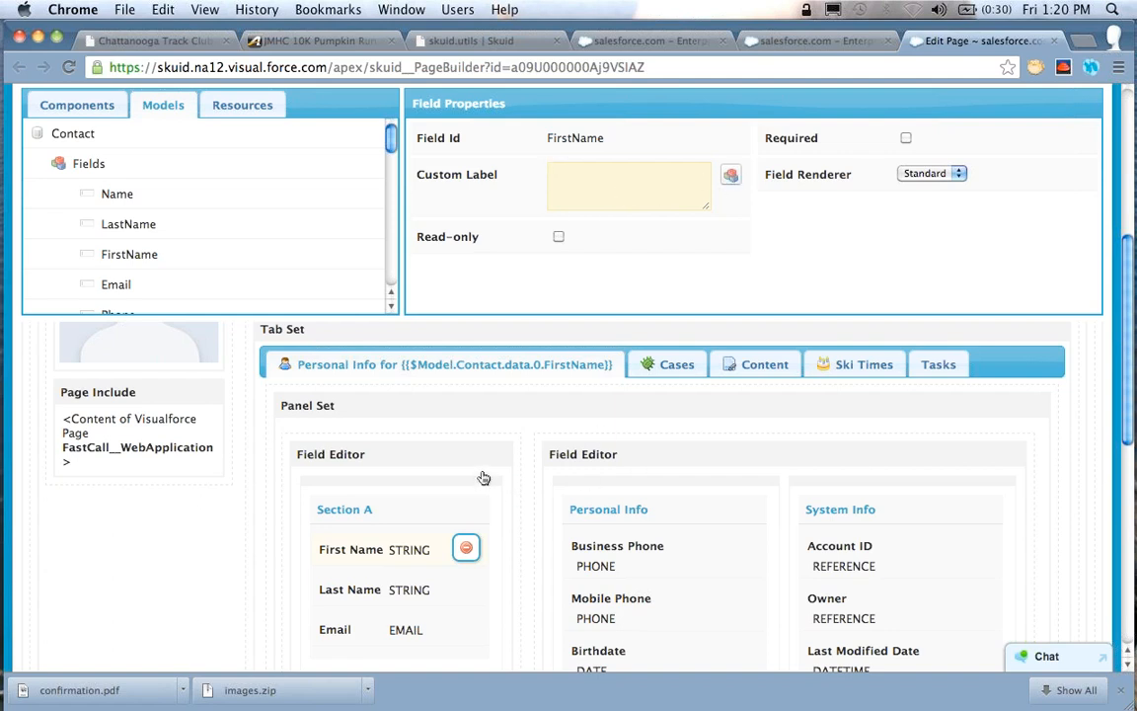
{"action": "scroll", "coordinate": [483, 477], "scroll_direction": "up", "scroll_amount": 1}
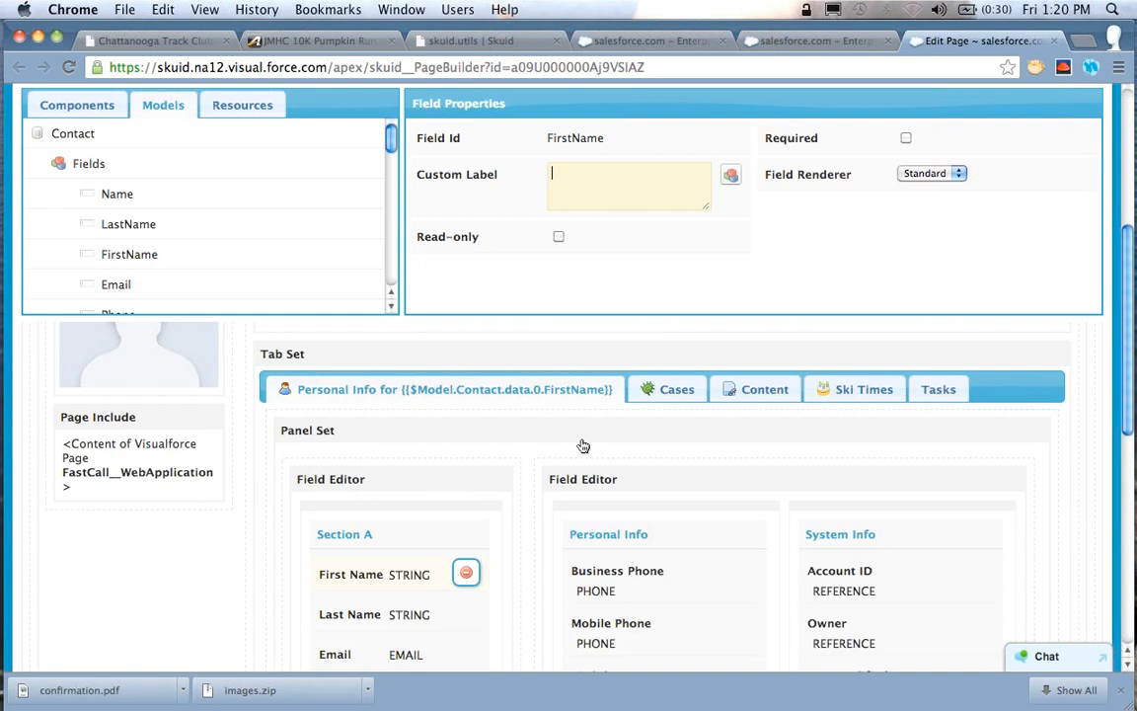
Add a Template component based on the Contact model directly below the Page Include
{"action": "left_click", "coordinate": [93, 110]}
{"action": "scroll", "coordinate": [192, 146], "scroll_direction": "down", "scroll_amount": 5}
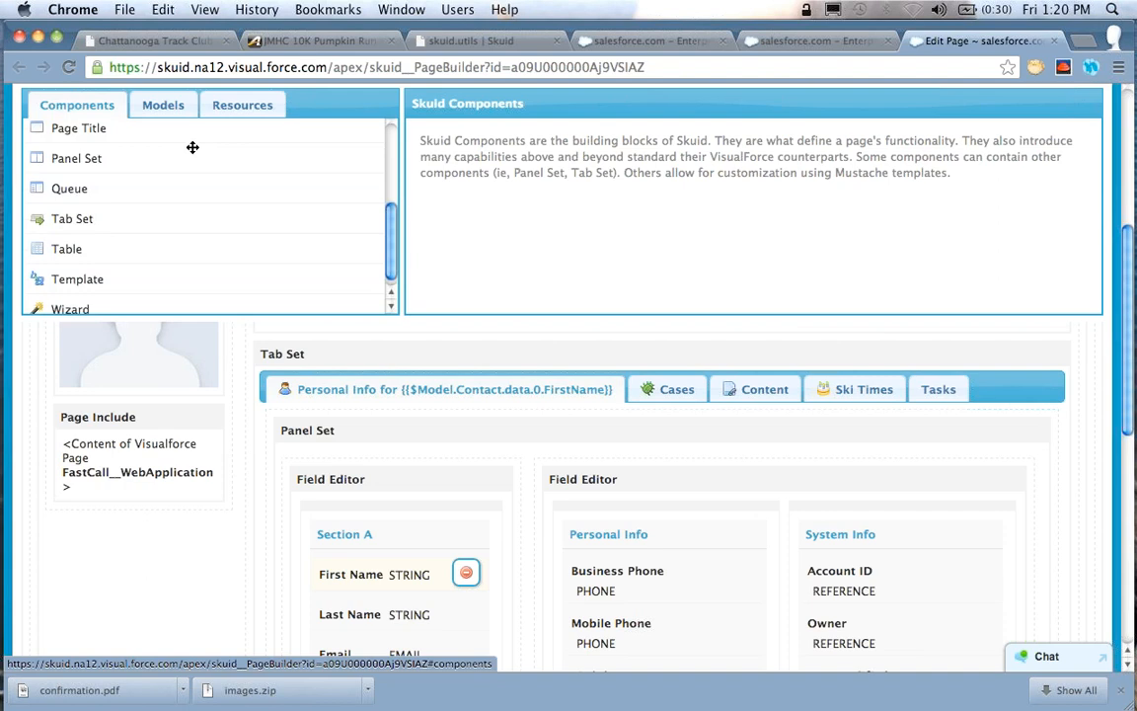
{"action": "left_click_drag", "start_coordinate": [86, 268], "coordinate": [163, 384]}
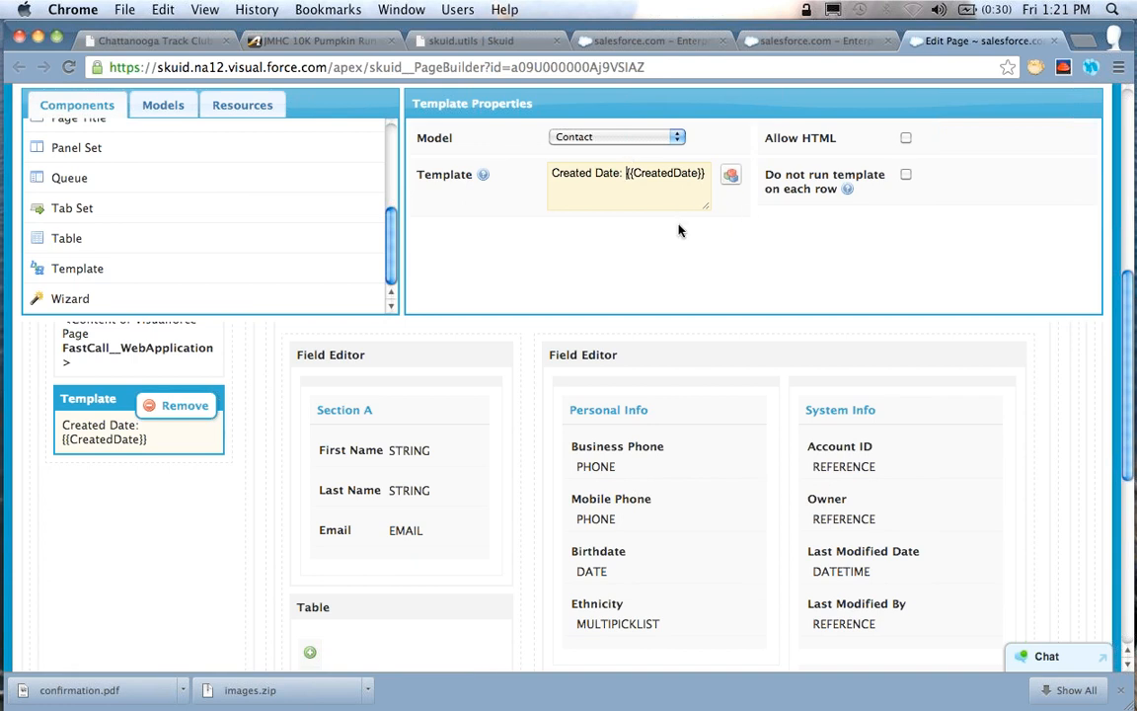
Replace the new template's default content with "Birthdate: {{Birthdate}}", inserting the Birthdate field from the Contact model
{"action": "key", "text": "shift+super+Left"}
{"action": "key", "text": "BackSpace"}
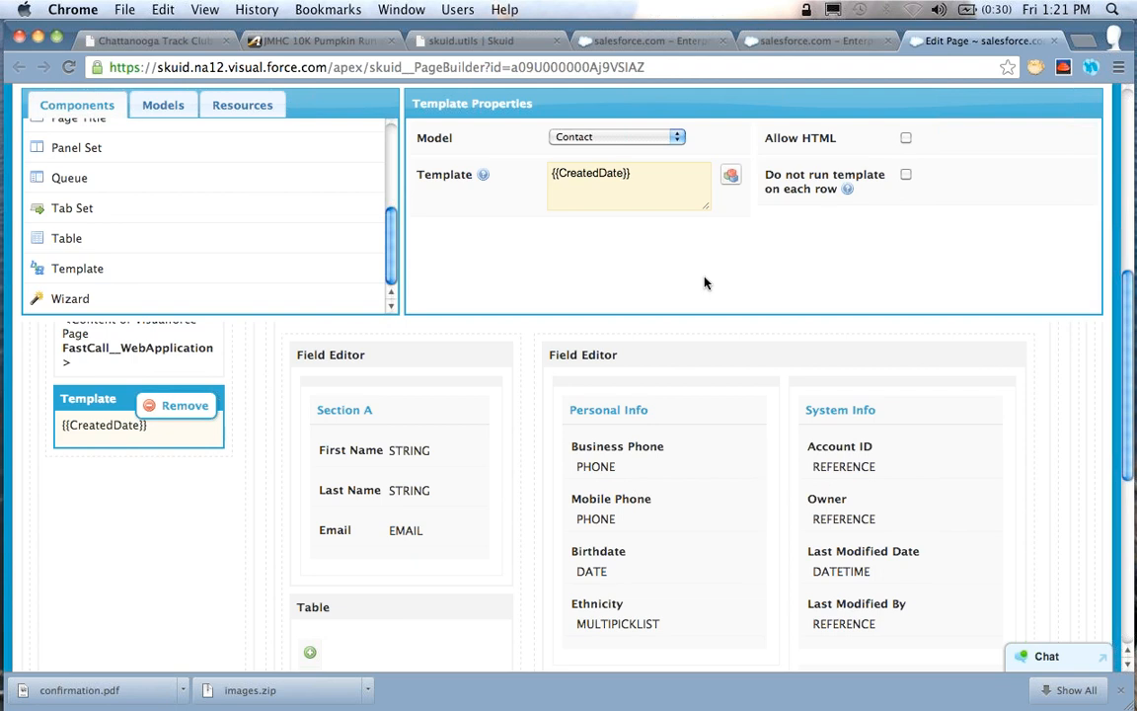
{"action": "key", "text": "shift+super+Right"}
{"action": "key", "text": "BackSpace"}
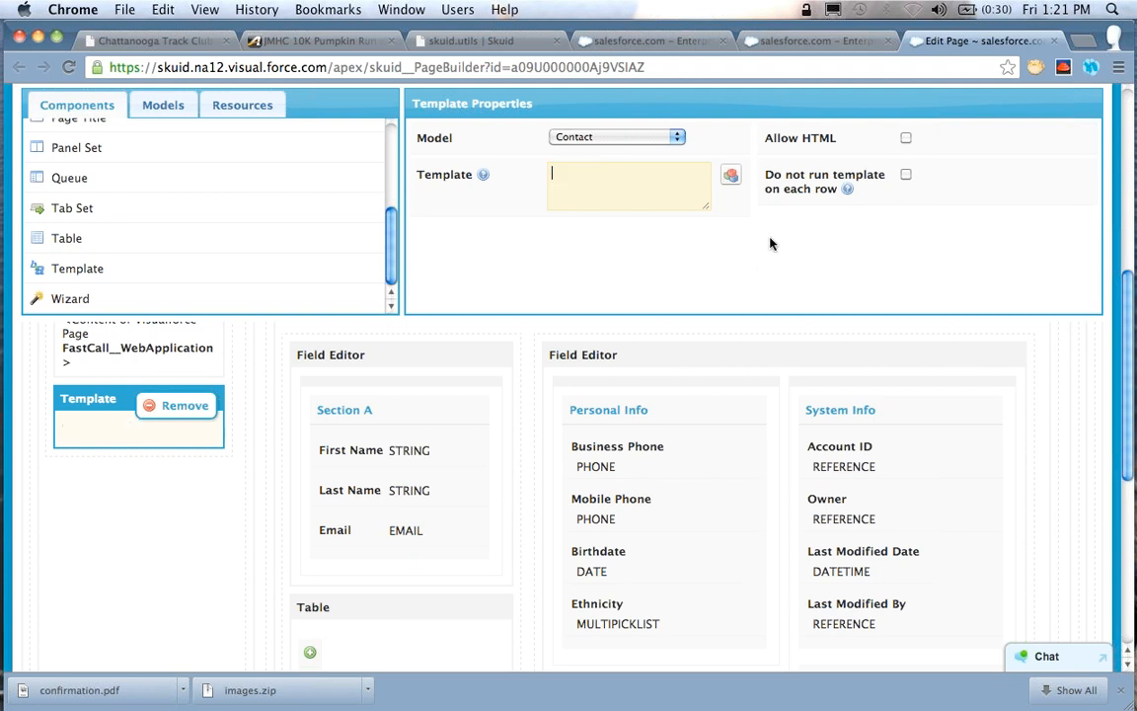
{"action": "left_click", "coordinate": [731, 174]}
{"action": "left_click", "coordinate": [235, 314]}
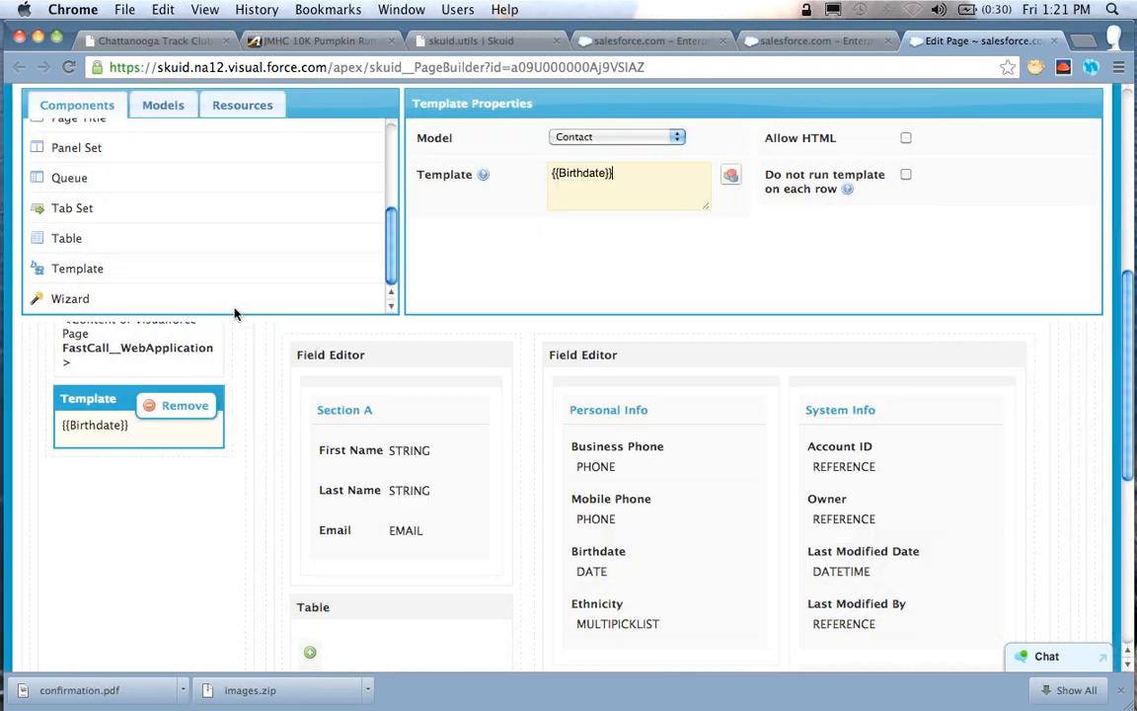
{"action": "key", "text": "super+Left"}
{"action": "type", "text": "Birthdate:"}
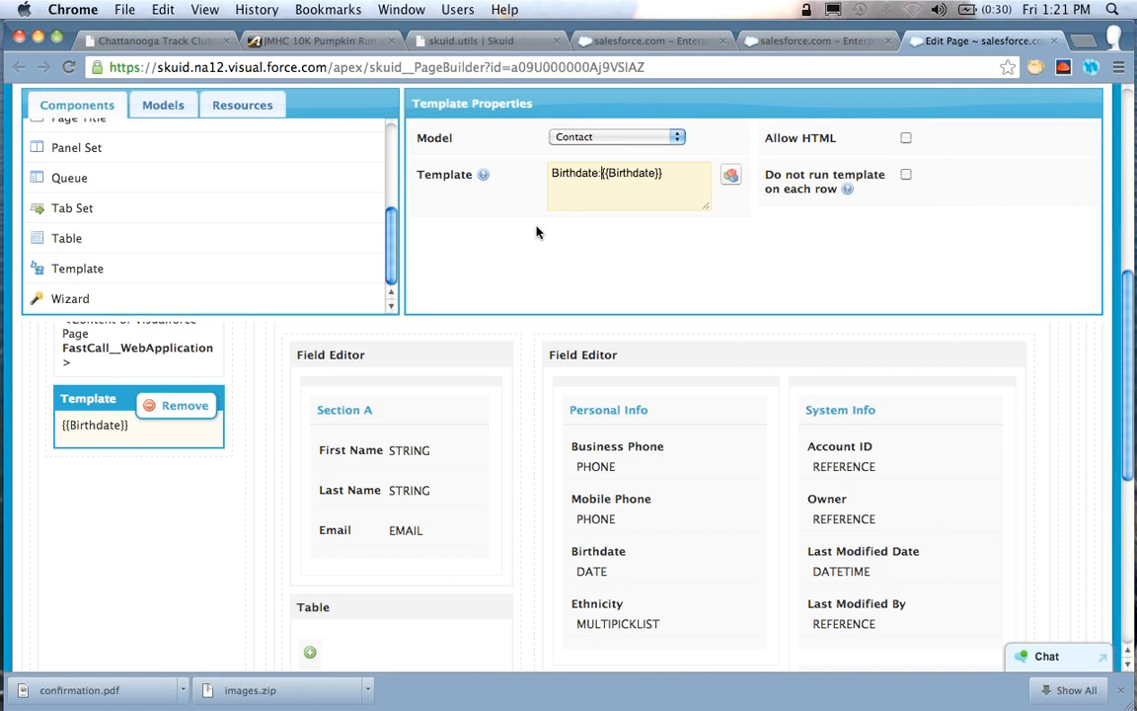
{"action": "type", "text": " {{Birthdate}} "}
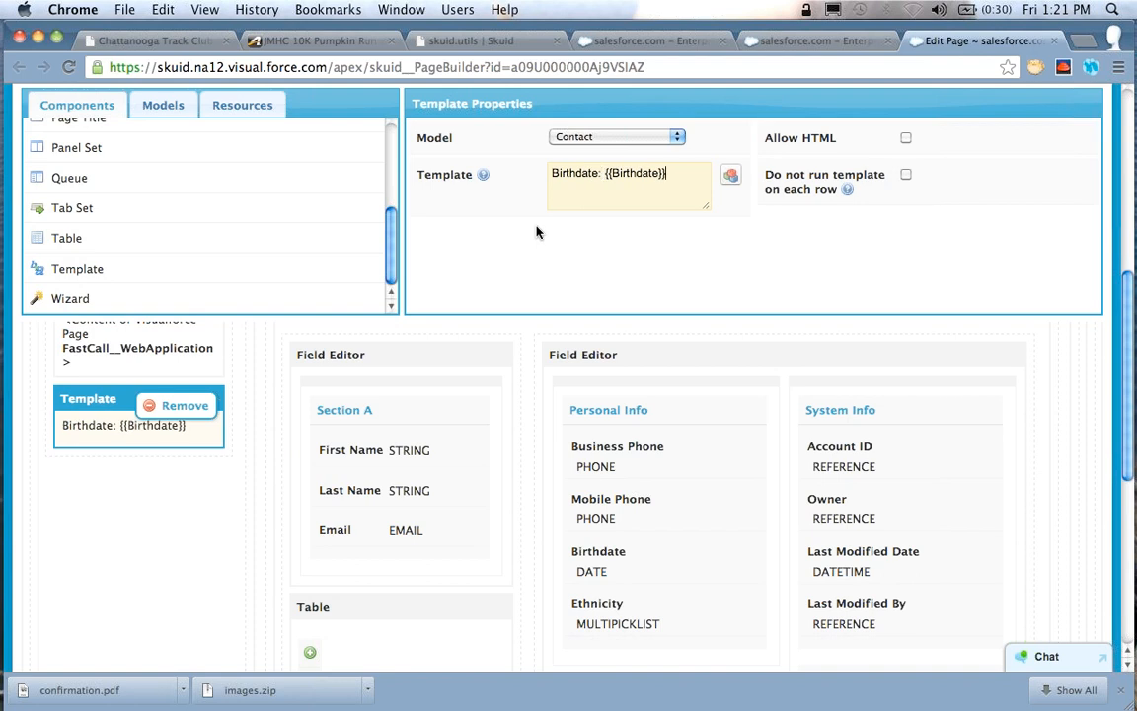
{"action": "type", "text": "Email: {{Email}}"}
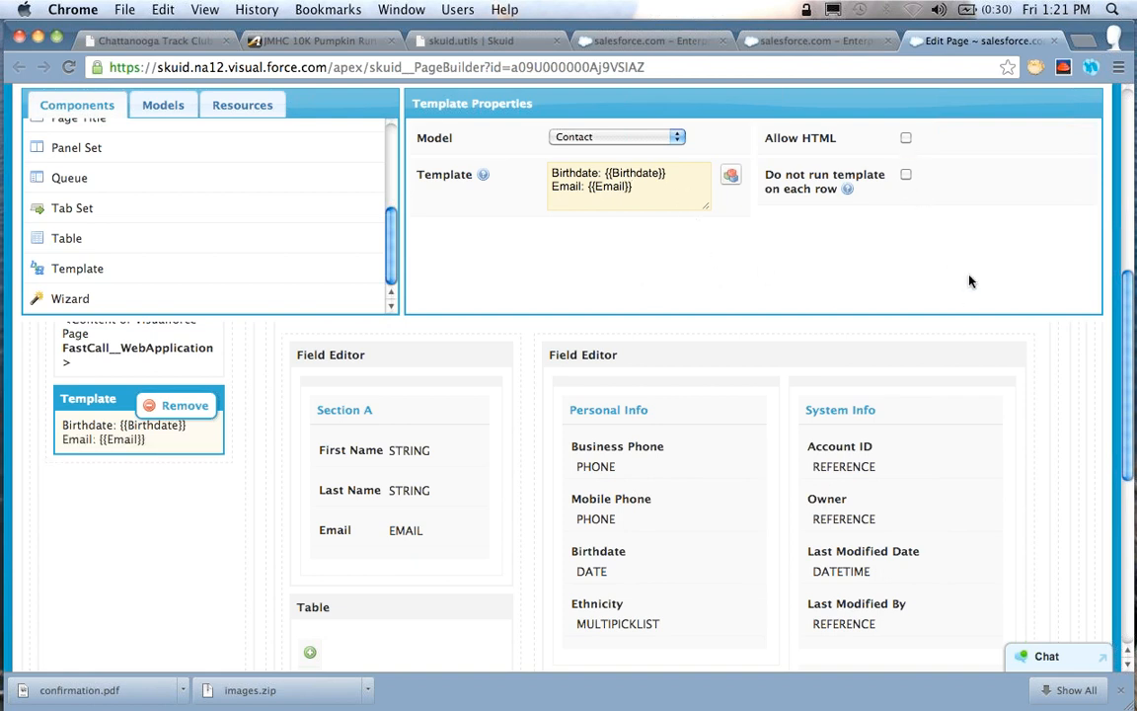
Add a second line "Email: {{Email}}" to the template and save the page
{"action": "scroll", "coordinate": [970, 281], "scroll_direction": "up", "scroll_amount": 5}
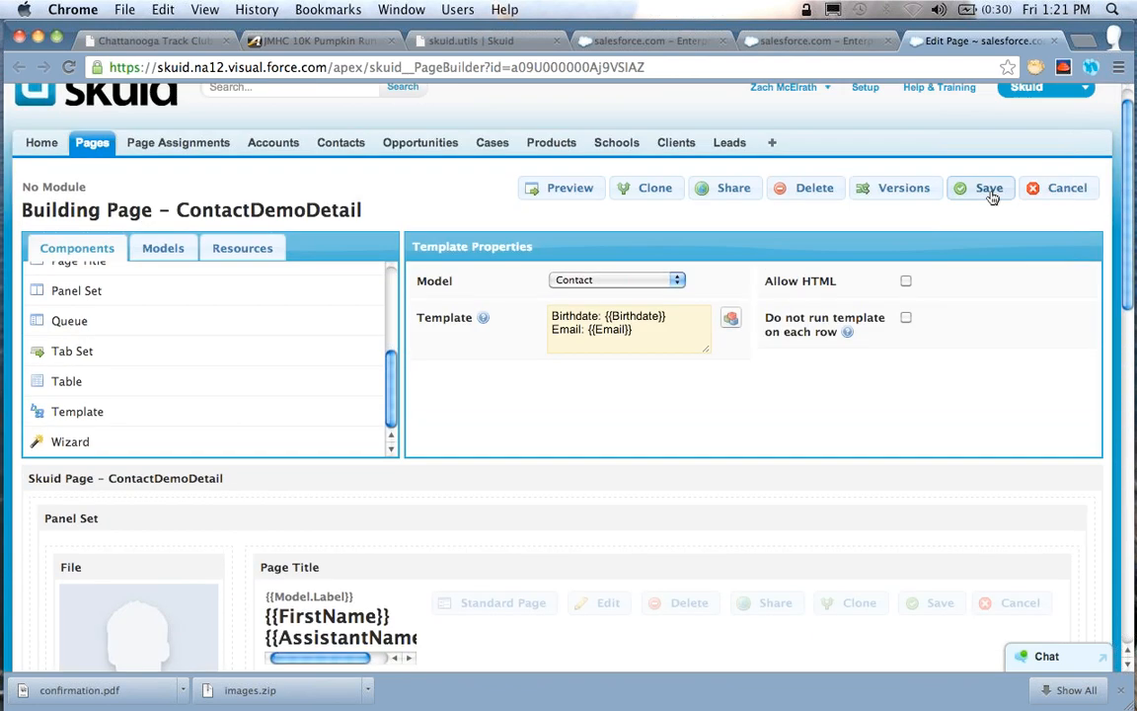
{"action": "left_click", "coordinate": [985, 187]}
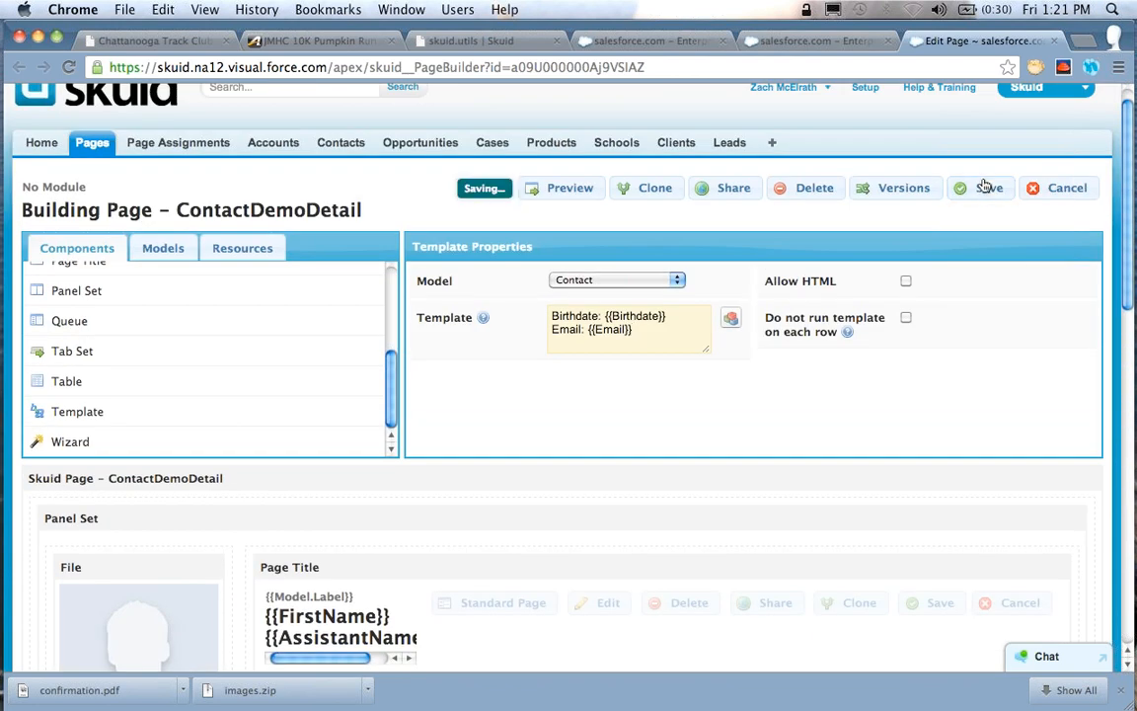
Add a template field below Ethnicity in the Personal Info section of the field editor
{"action": "scroll", "coordinate": [655, 387], "scroll_direction": "down", "scroll_amount": 2}
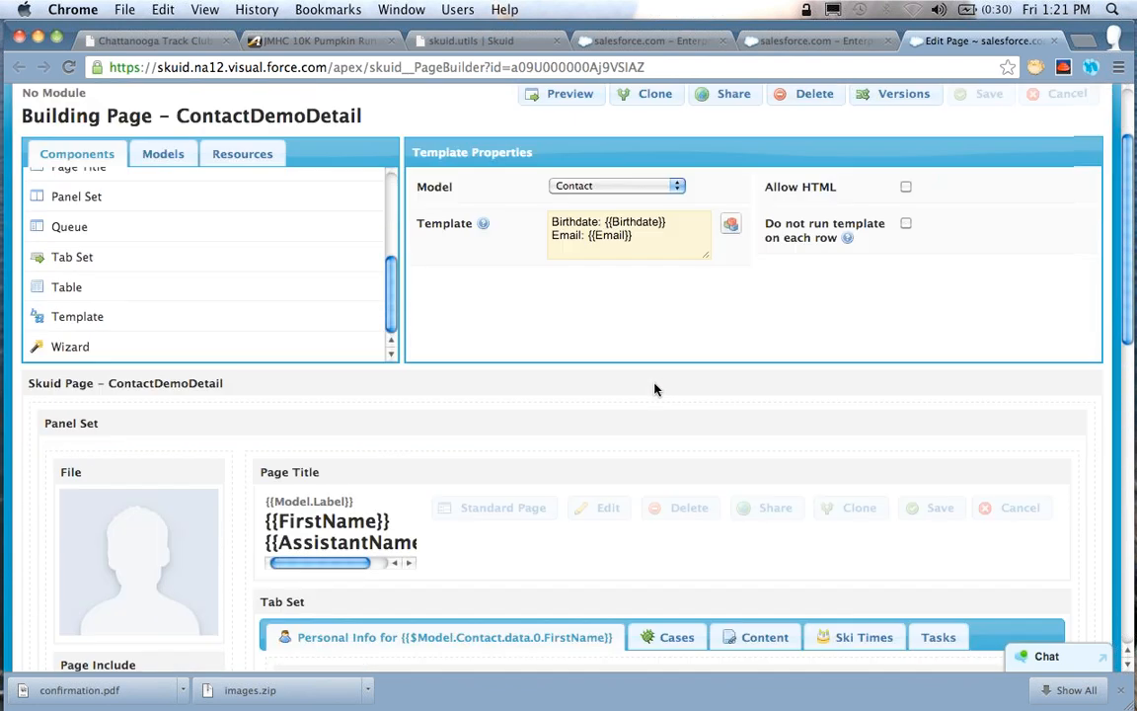
{"action": "scroll", "coordinate": [655, 388], "scroll_direction": "down", "scroll_amount": 4}
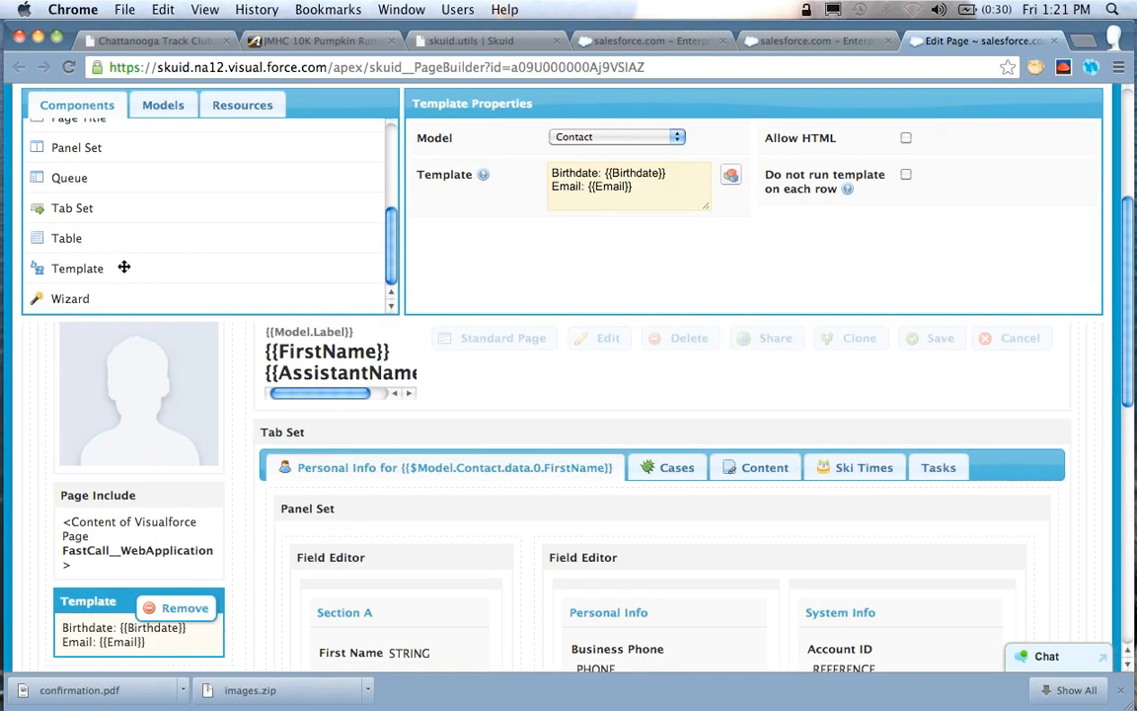
{"action": "left_click_drag", "start_coordinate": [107, 264], "coordinate": [687, 468]}
{"action": "scroll", "coordinate": [494, 564], "scroll_direction": "down", "scroll_amount": 6}
{"action": "scroll", "coordinate": [725, 507], "scroll_direction": "down", "scroll_amount": 3}
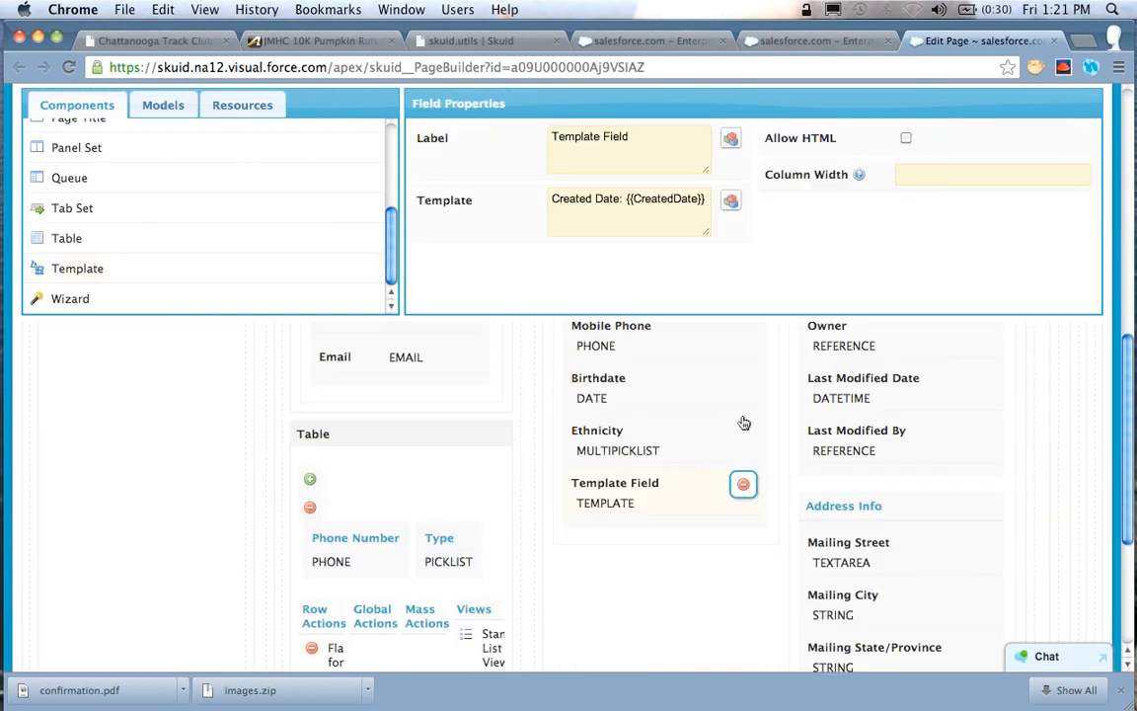
Set the template field's label to "Mailing Address"
{"action": "left_click_drag", "start_coordinate": [642, 145], "coordinate": [515, 140]}
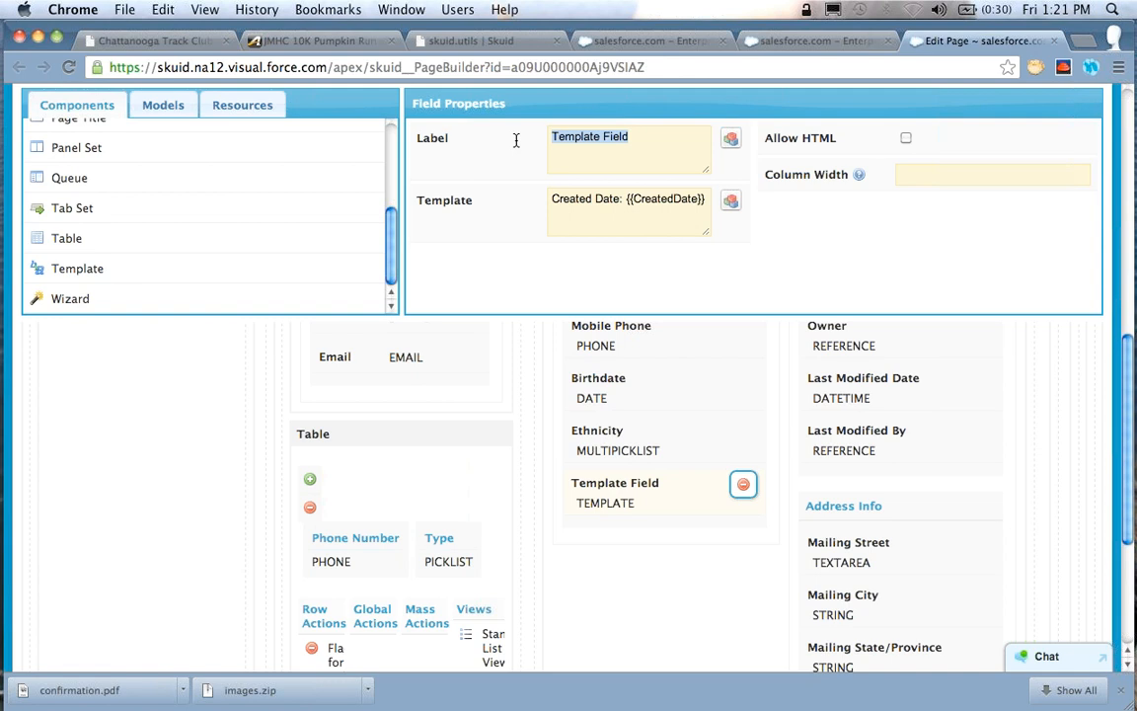
{"action": "type", "text": "Mailing "}
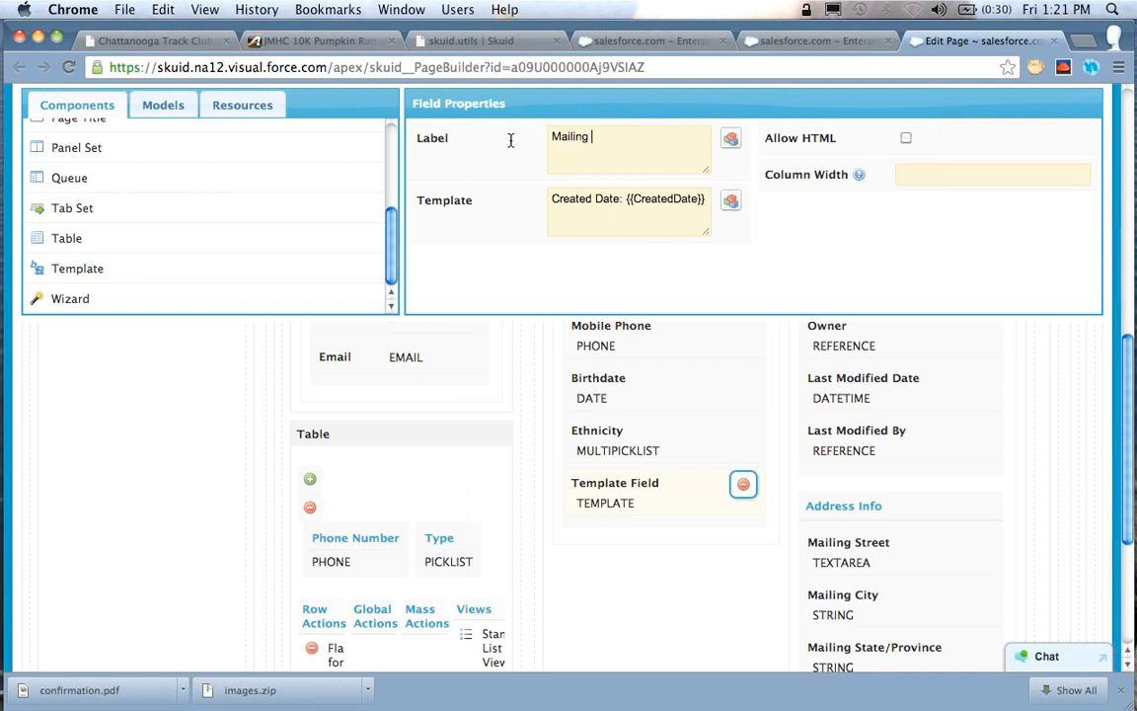
{"action": "type", "text": "Ad"}
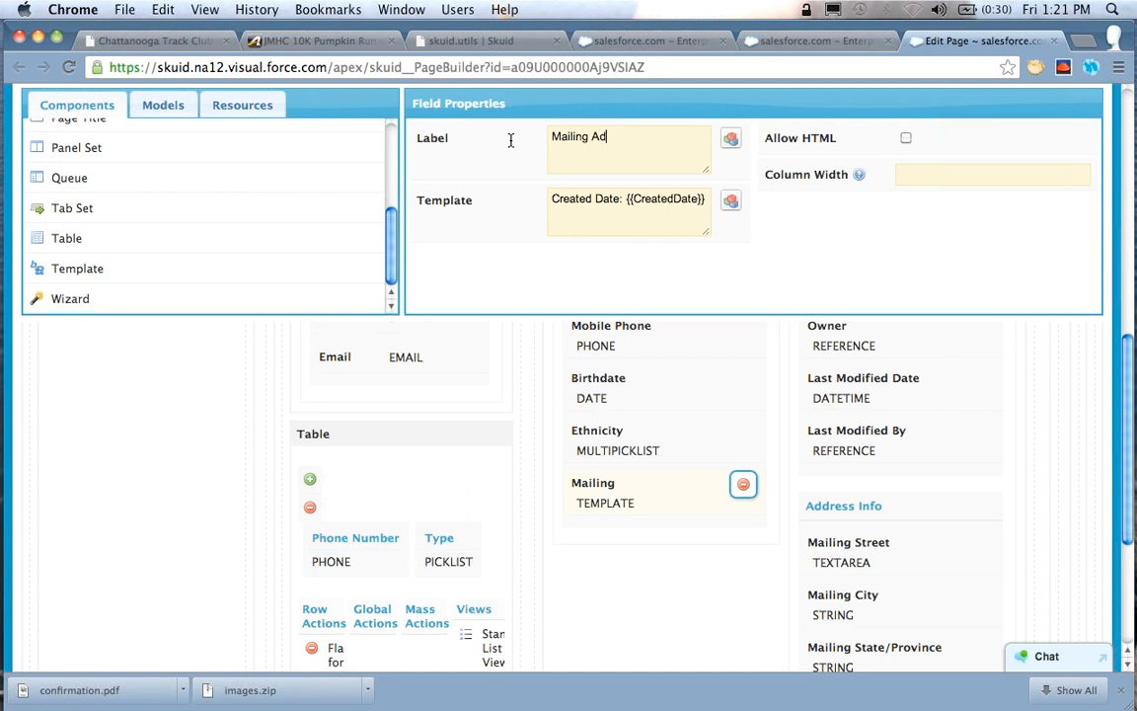
{"action": "type", "text": "dress"}
Clear the Mailing Address field's default template and insert the Mailing Street merge field, {{MailingStreet}}, from the Contact model
{"action": "left_click", "coordinate": [638, 211]}
{"action": "key", "text": "super+a"}
{"action": "key", "text": "BackSpace"}
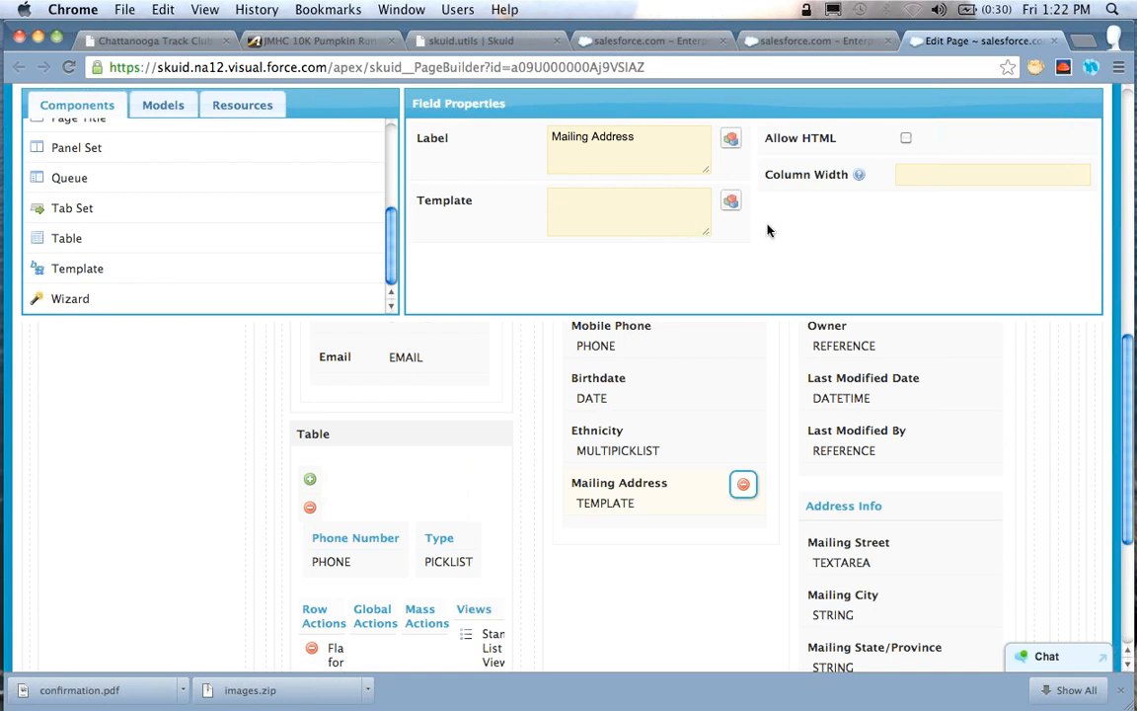
{"action": "scroll", "coordinate": [769, 230], "scroll_direction": "down", "scroll_amount": 1}
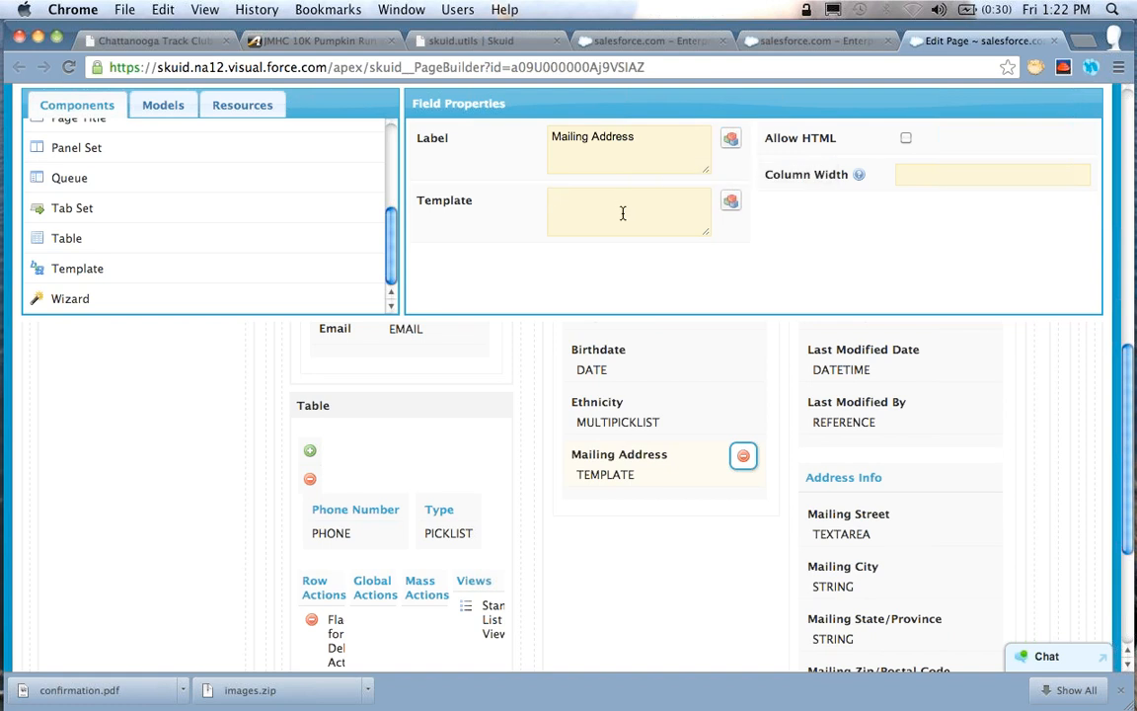
{"action": "left_click", "coordinate": [728, 205]}
{"action": "type", "text": "Mi"}
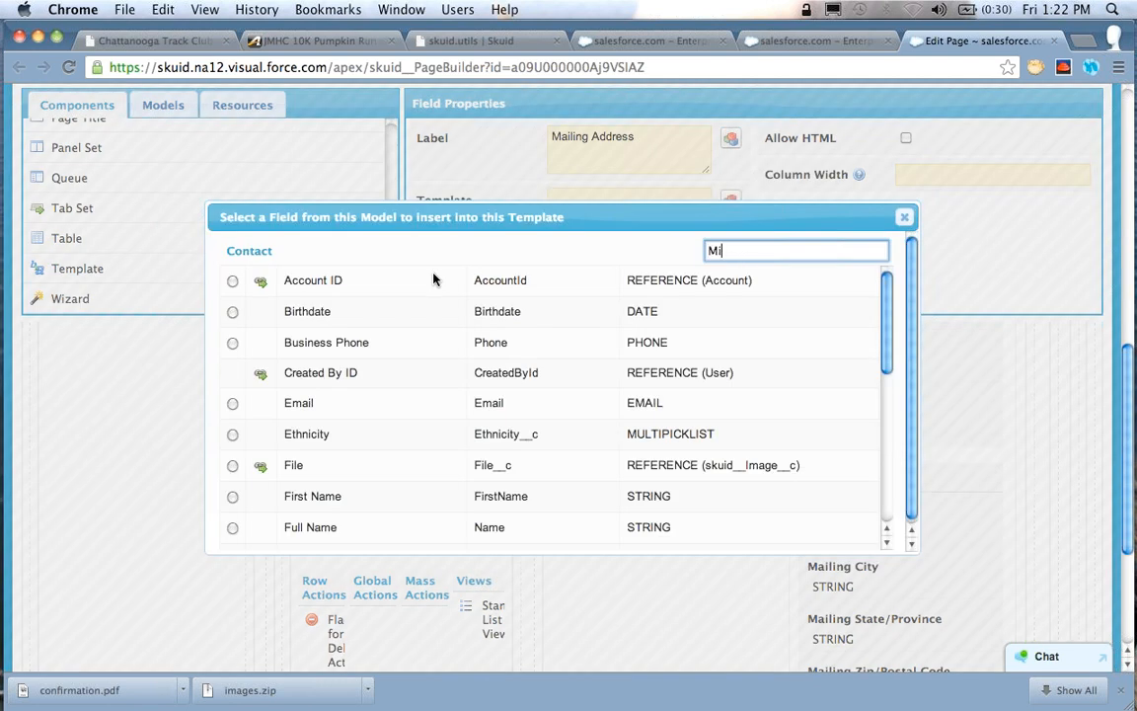
{"action": "type", "text": "ailing"}
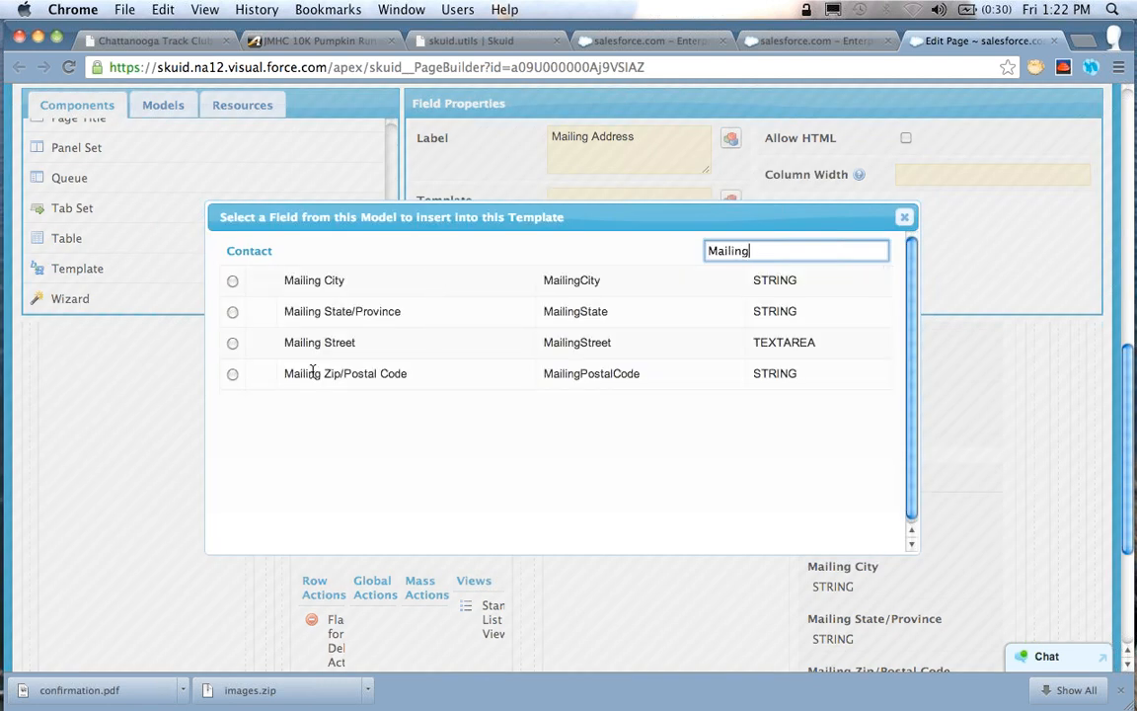
{"action": "left_click", "coordinate": [233, 344]}
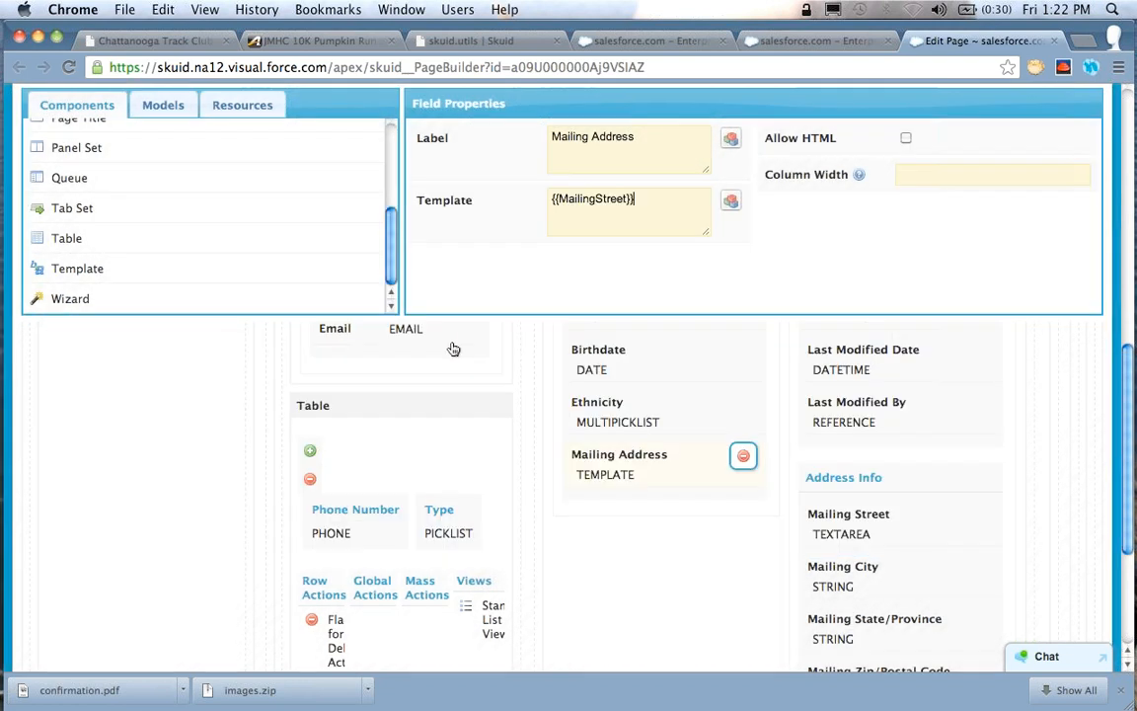
Add a second template line reading "{{MailingCity}}, {{MailingState}}" using the Mailing City and Mailing State/Province fields
{"action": "left_click", "coordinate": [730, 200]}
{"action": "left_click", "coordinate": [233, 281]}
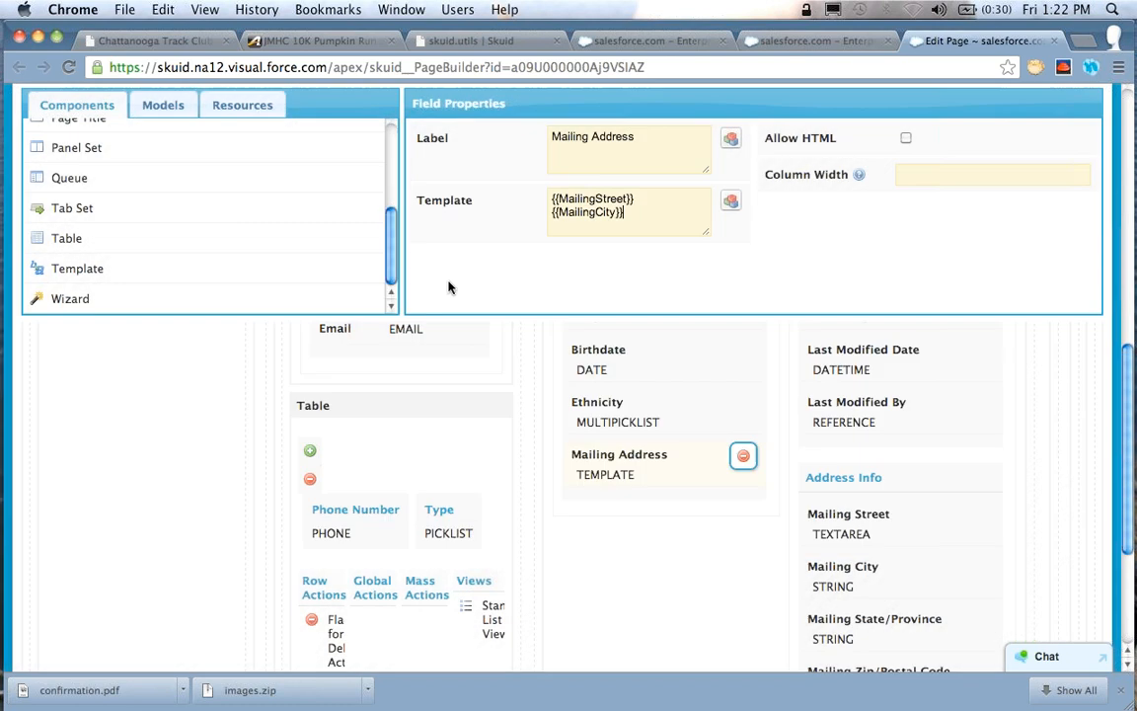
{"action": "left_click", "coordinate": [731, 203]}
{"action": "left_click", "coordinate": [233, 312]}
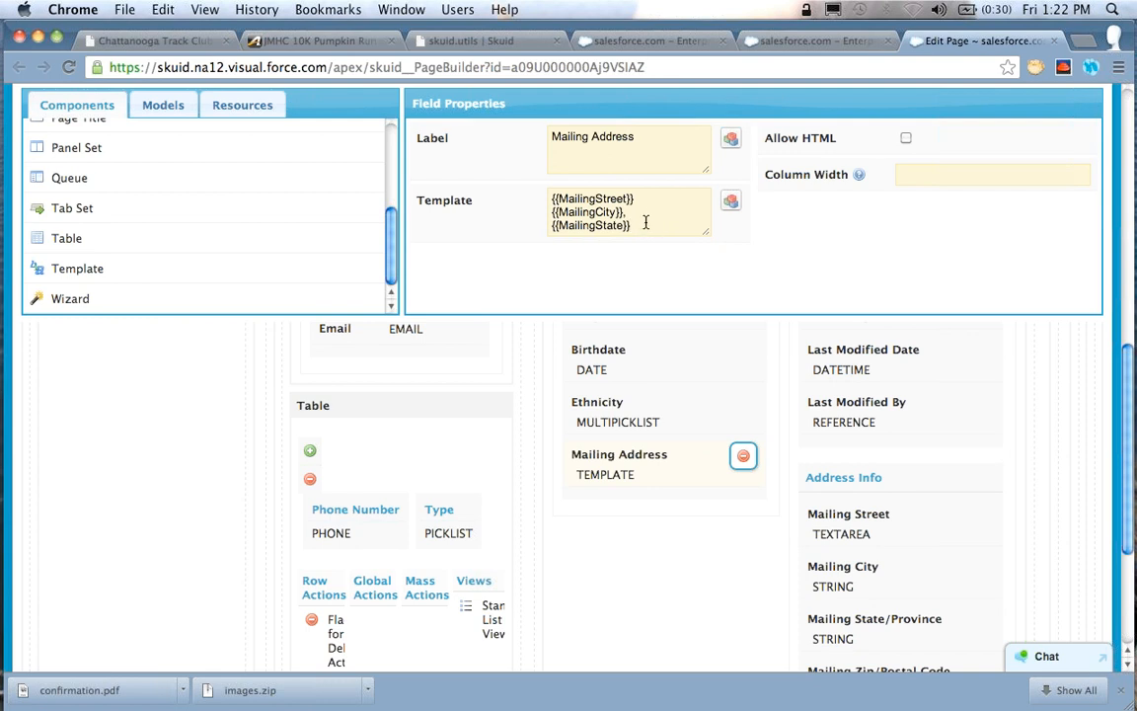
Append the Mailing Zip/Postal Code merge field, {{MailingPostalCode}}, after the state and enlarge the template box
{"action": "left_click", "coordinate": [730, 201]}
{"action": "left_click_drag", "start_coordinate": [608, 218], "coordinate": [606, 248]}
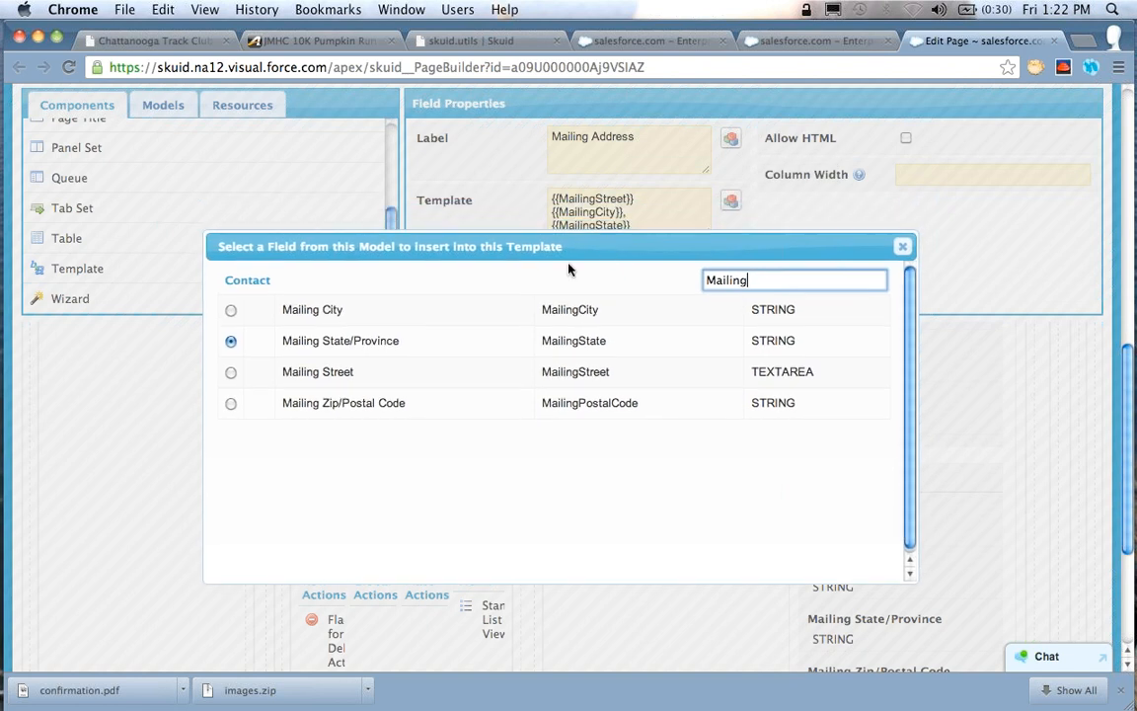
{"action": "left_click", "coordinate": [230, 404]}
{"action": "left_click_drag", "start_coordinate": [707, 233], "coordinate": [711, 252]}
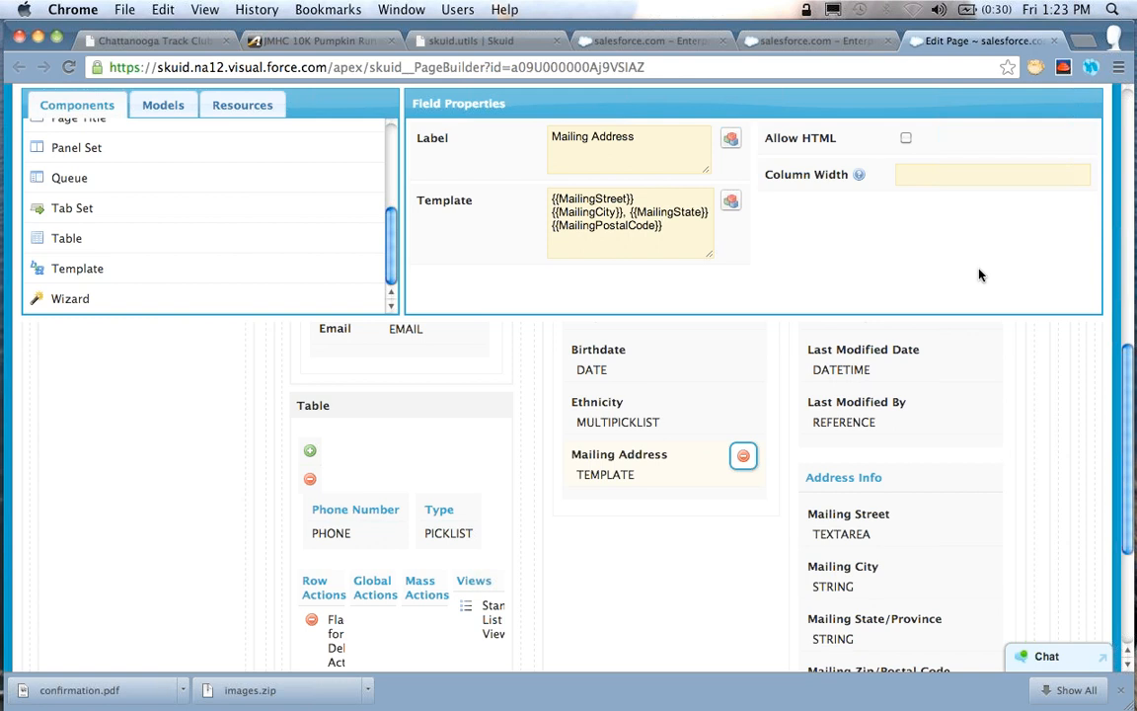
Save the page and reload the contact record to check the birthdate and email template and the Mailing Address field
{"action": "scroll", "coordinate": [979, 274], "scroll_direction": "up", "scroll_amount": 10}
{"action": "left_click", "coordinate": [987, 215]}
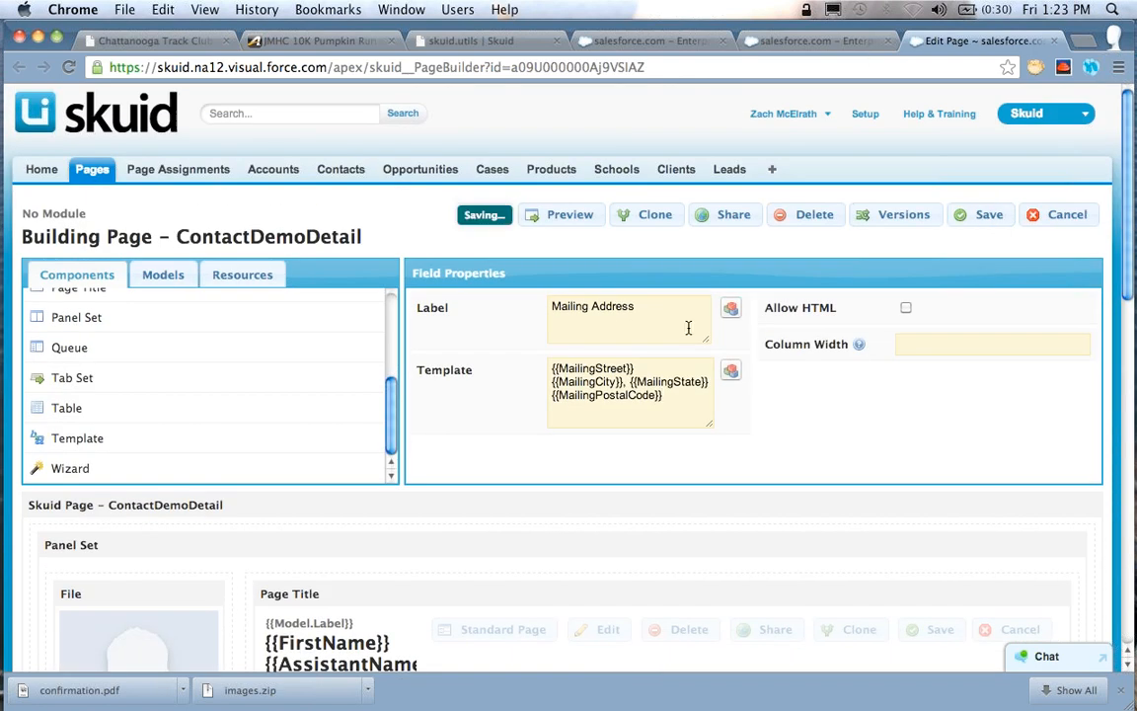
{"action": "left_click", "coordinate": [815, 44]}
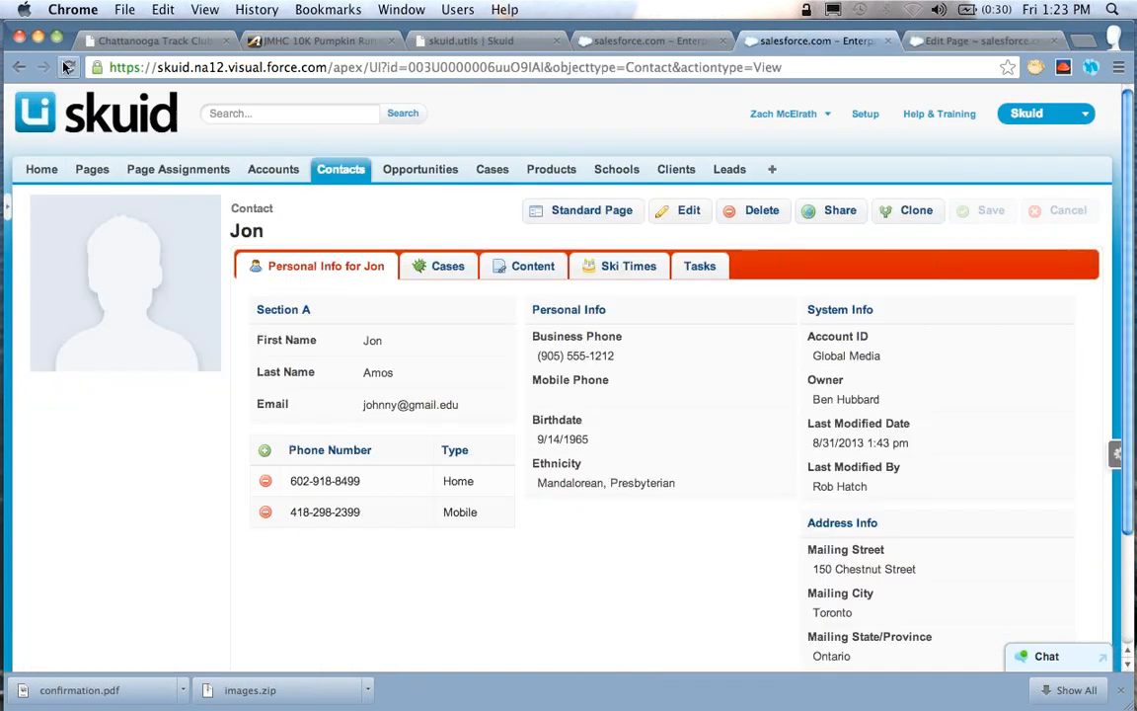
{"action": "left_click", "coordinate": [67, 66]}
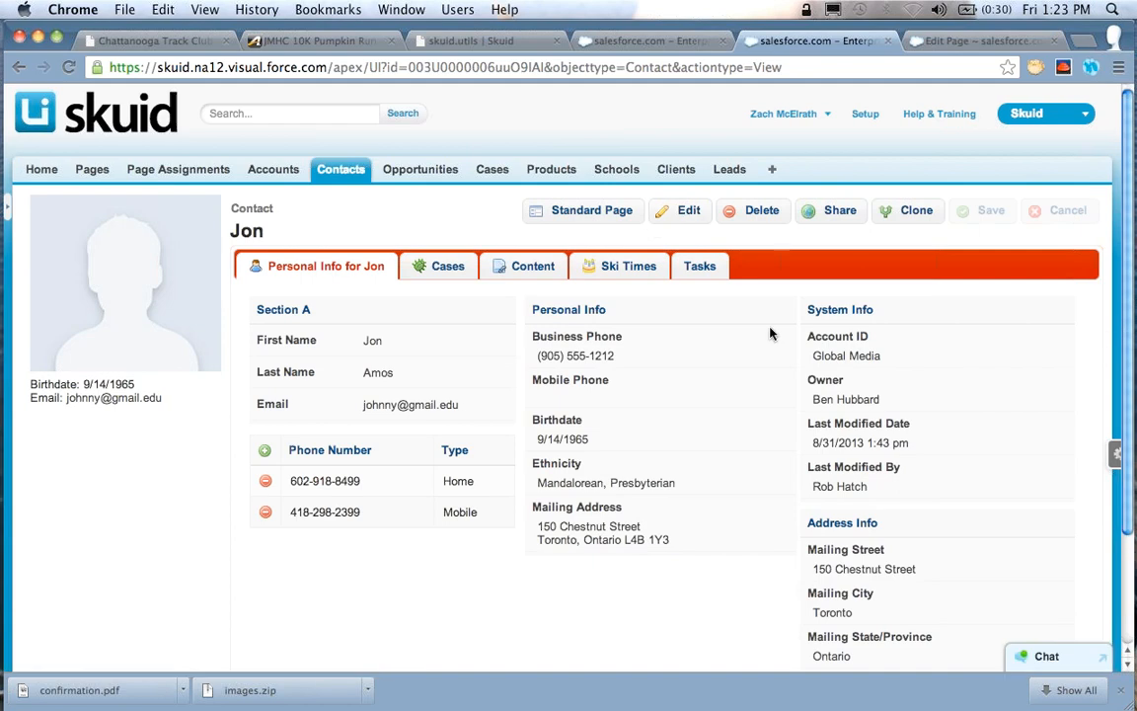
{"action": "scroll", "coordinate": [121, 348], "scroll_direction": "down", "scroll_amount": 1}
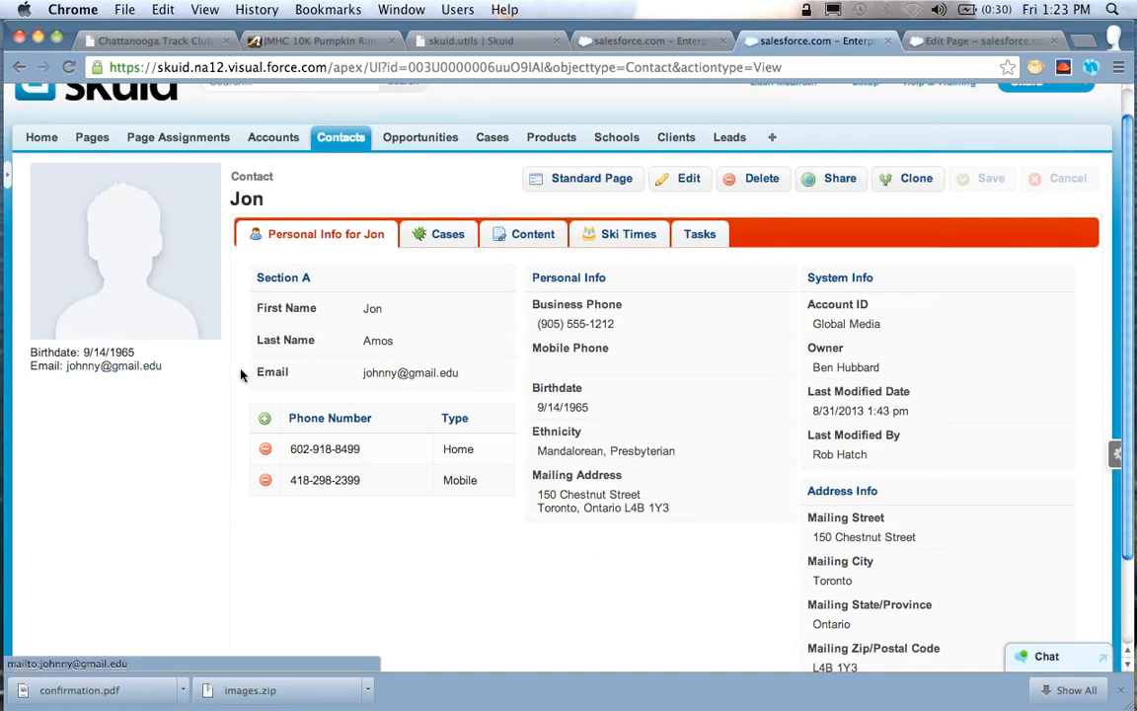
{"action": "scroll", "coordinate": [729, 347], "scroll_direction": "down", "scroll_amount": 2}
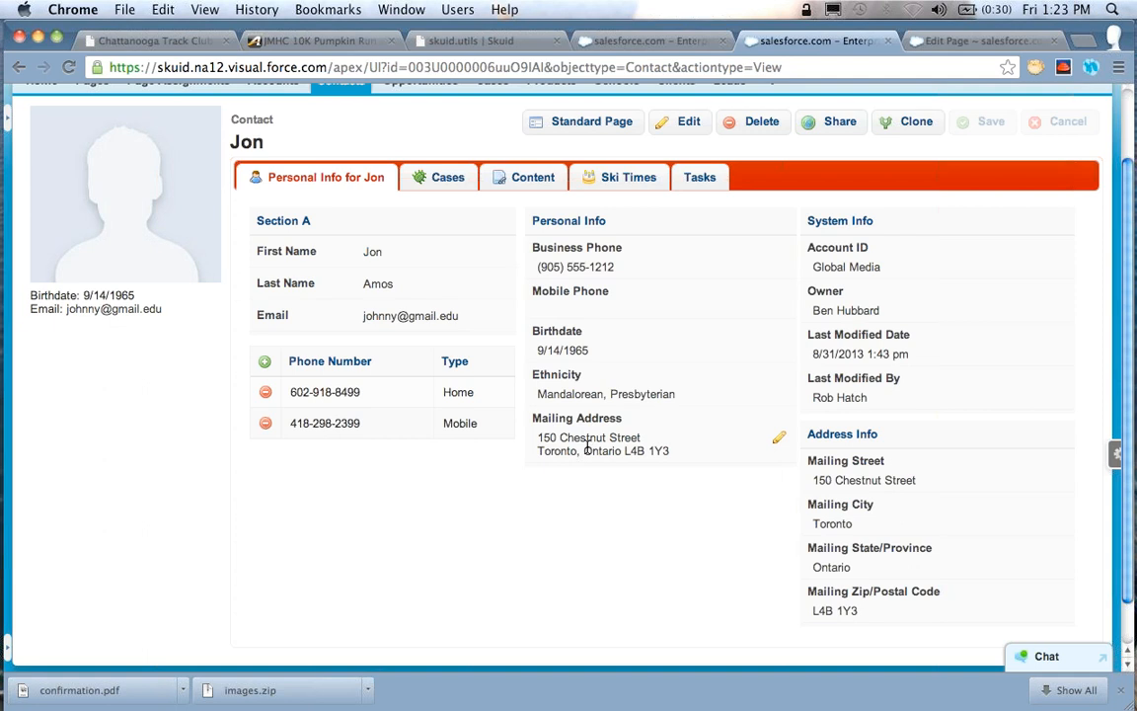
Compare with the template in the page builder, then open the contact's Mailing Address for editing and examine its component fields
{"action": "left_click", "coordinate": [932, 40]}
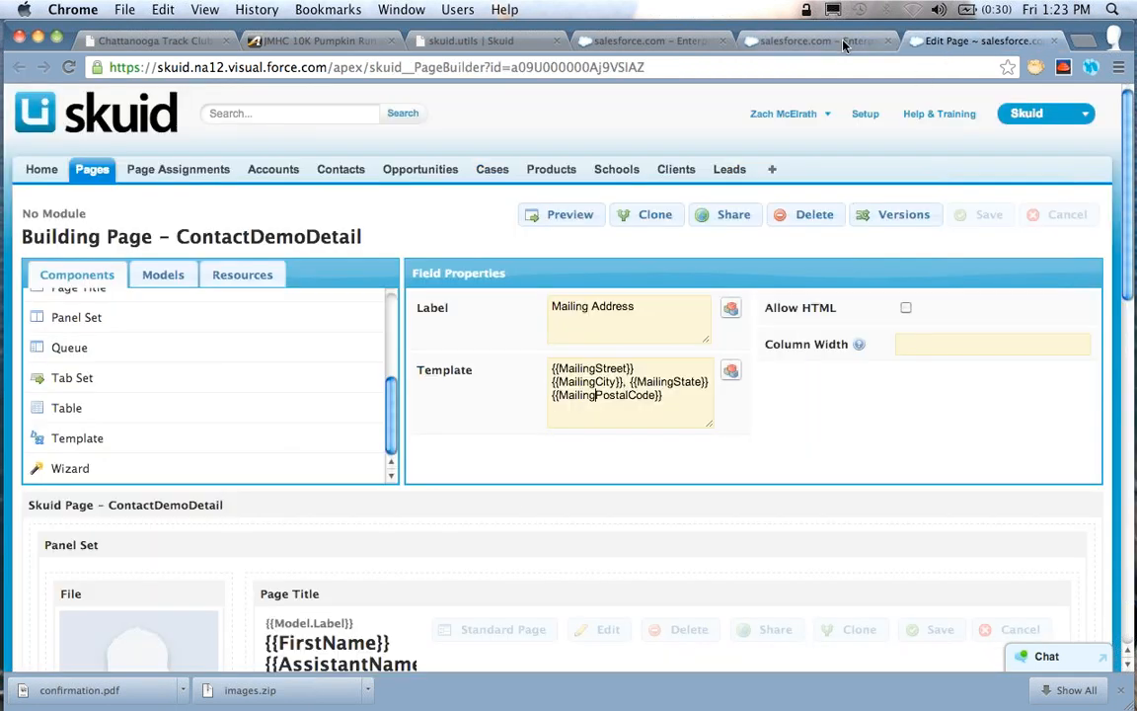
{"action": "left_click", "coordinate": [758, 40]}
{"action": "left_click", "coordinate": [778, 441]}
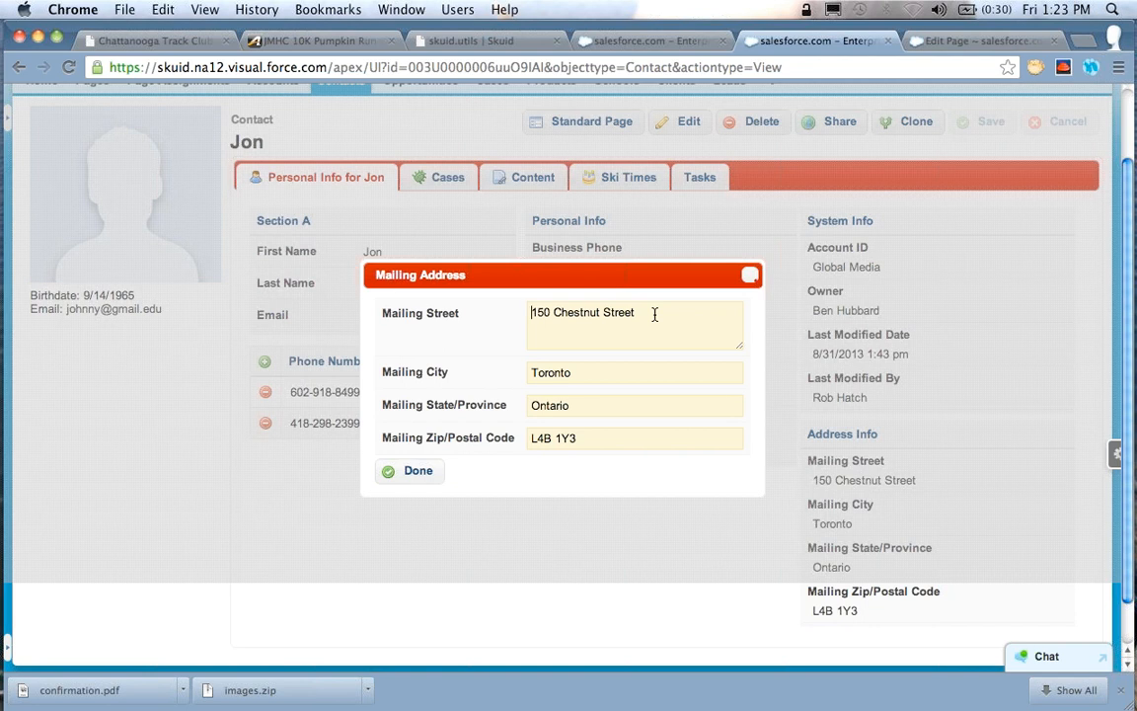
{"action": "left_click", "coordinate": [640, 369]}
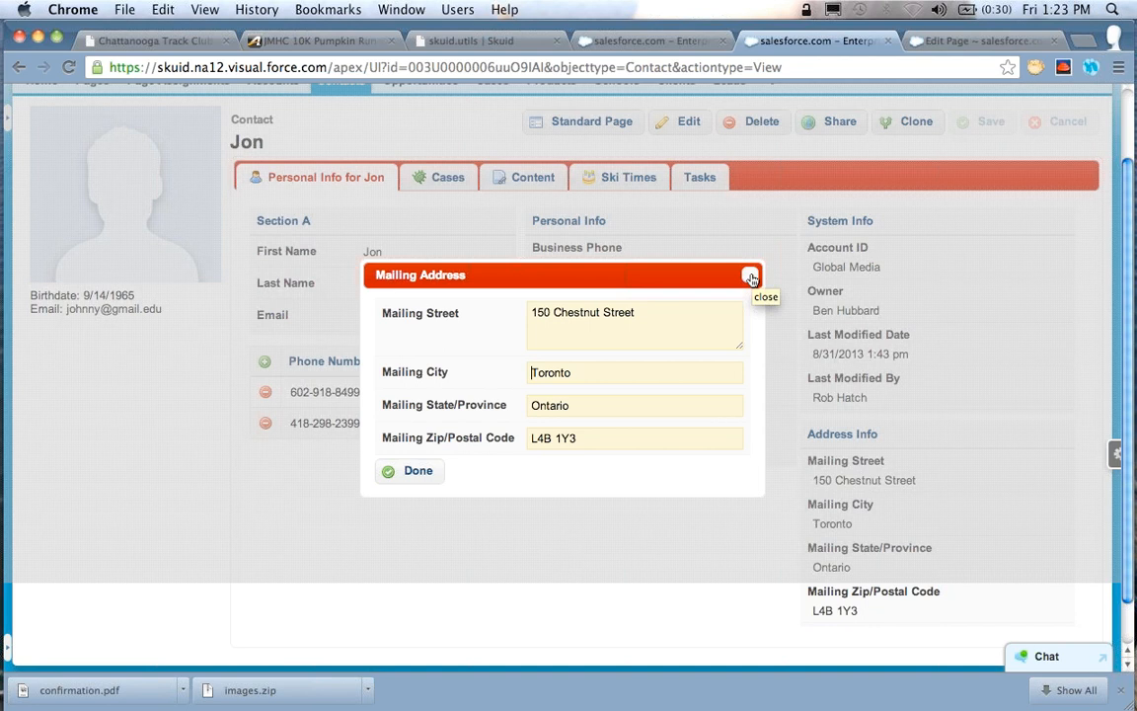
Change the last word of the contact's Mailing Street to "Road"
{"action": "left_click", "coordinate": [659, 312]}
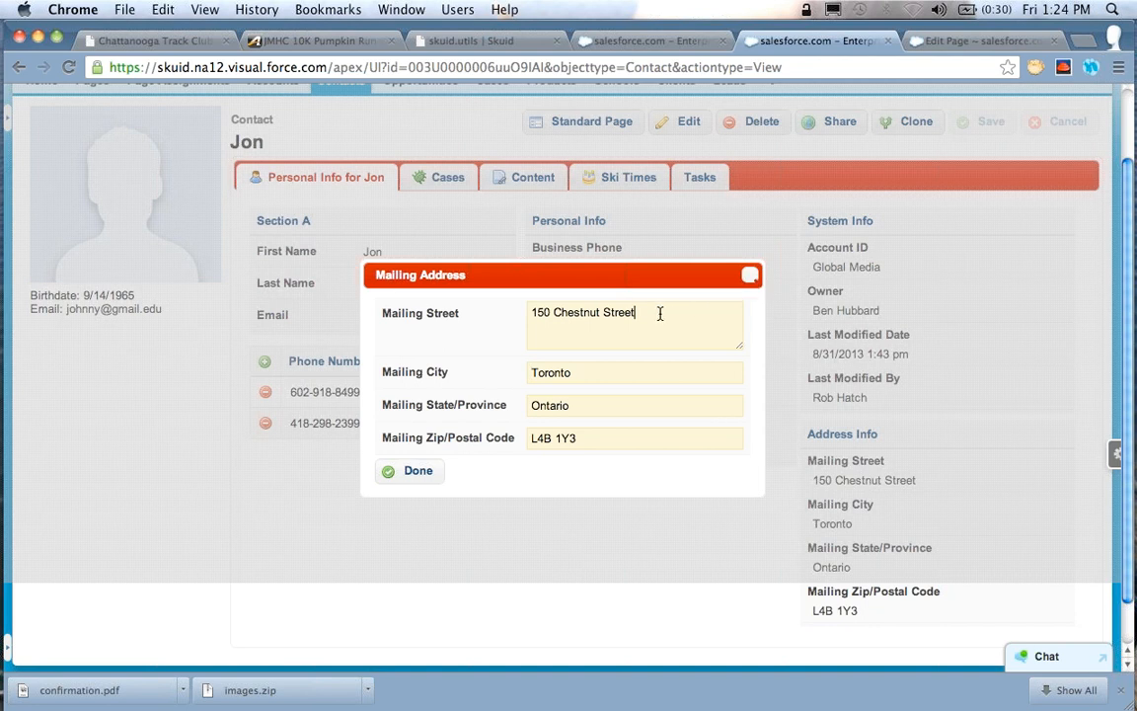
{"action": "key", "text": "BackSpace"}
{"action": "key", "text": "BackSpace"}
{"action": "key", "text": "BackSpace"}
{"action": "key", "text": "BackSpace"}
{"action": "key", "text": "BackSpace"}
{"action": "key", "text": "BackSpace"}
{"action": "type", "text": "Road"}
{"action": "left_click", "coordinate": [614, 374]}
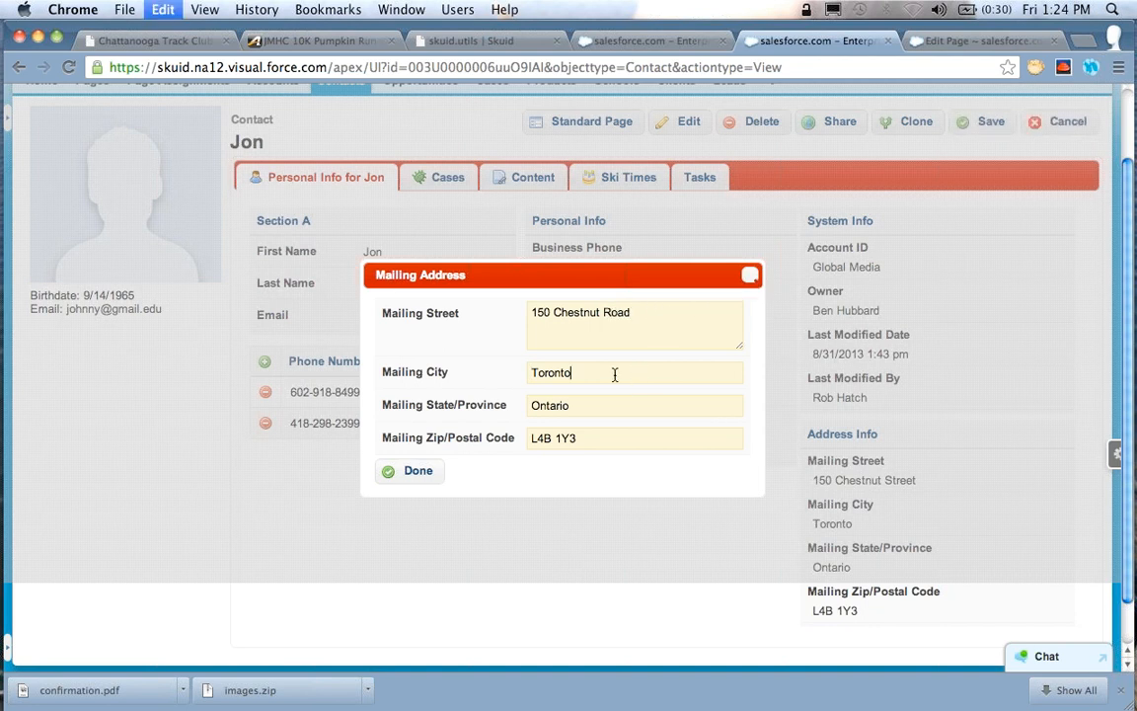
{"action": "key", "text": "super+a"}
{"action": "type", "text": "Quebe"}
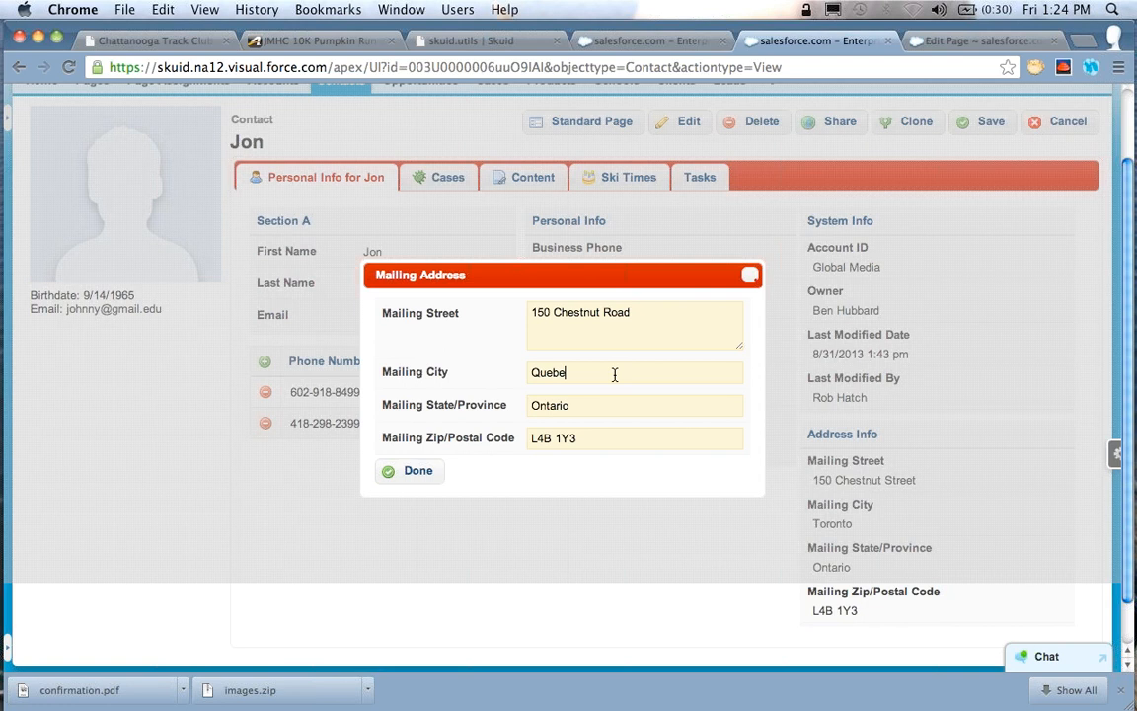
{"action": "key", "text": "super+a"}
{"action": "type", "text": "Toronto"}
Change the last digit of the Mailing Zip/Postal Code to 6, finish the address edit and save the contact
{"action": "key", "text": "Tab"}
{"action": "key", "text": "Tab"}
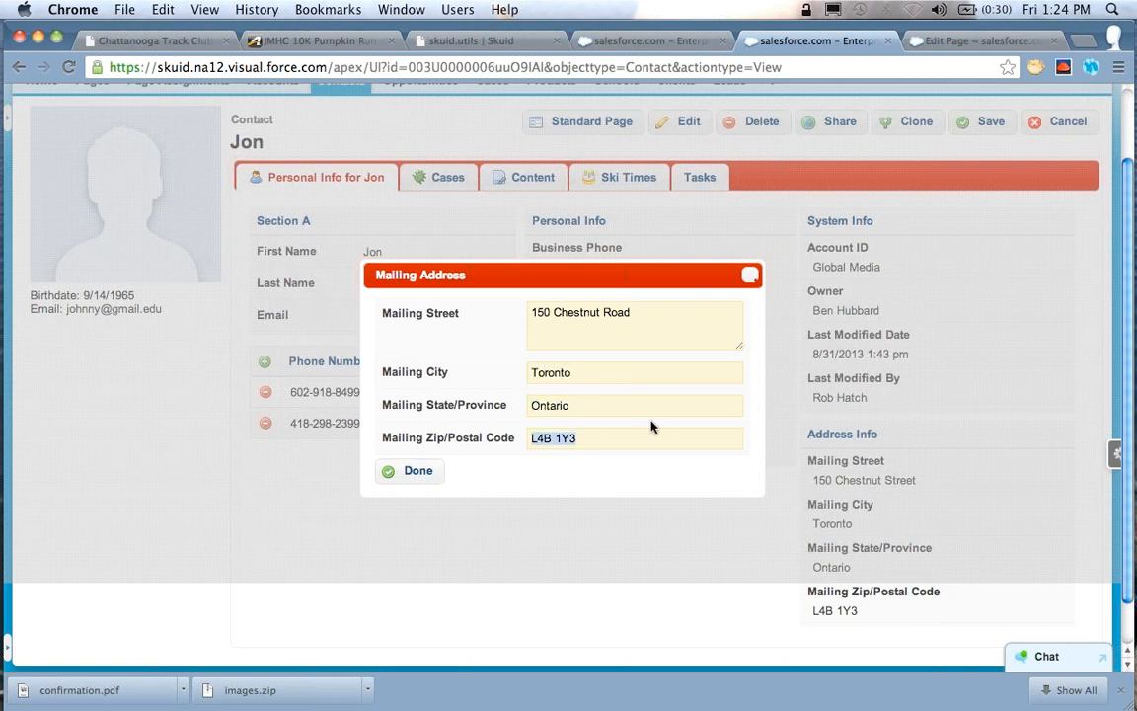
{"action": "key", "text": "Right"}
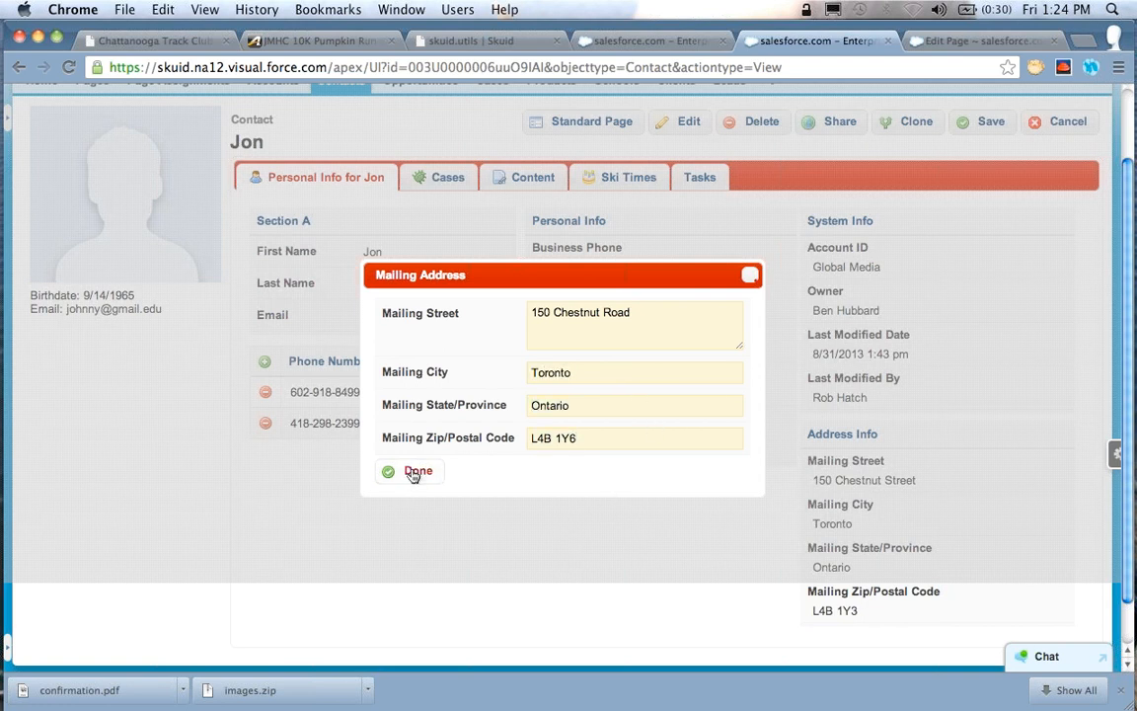
{"action": "left_click", "coordinate": [414, 473]}
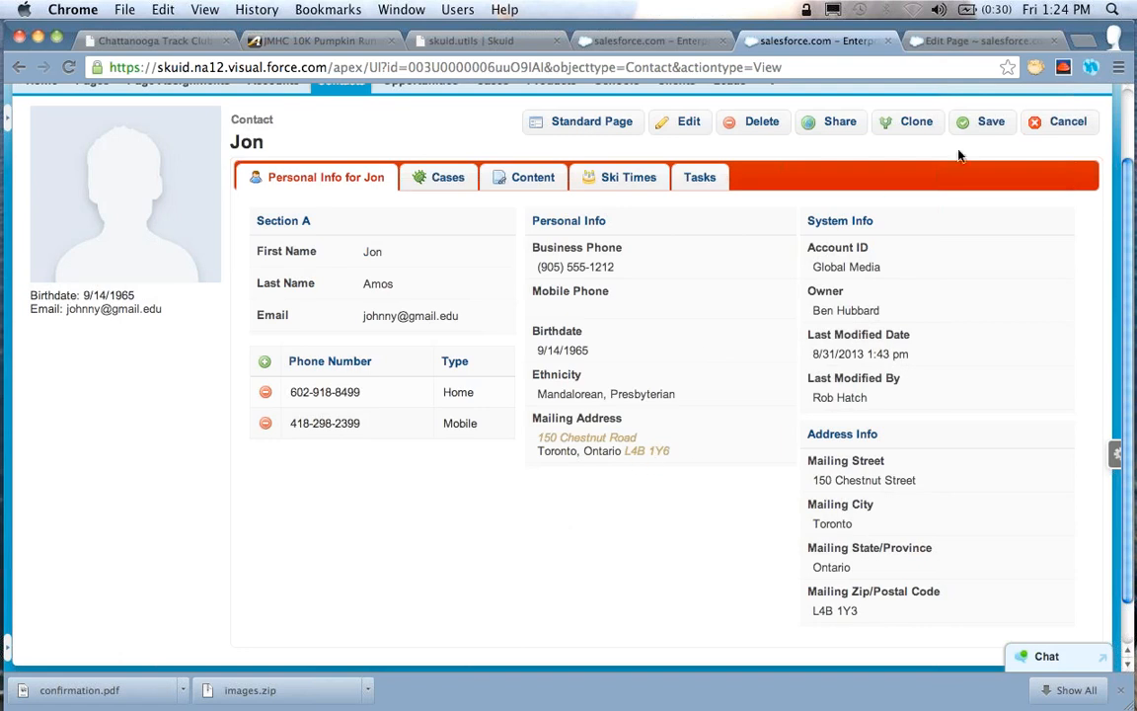
{"action": "left_click", "coordinate": [987, 123]}
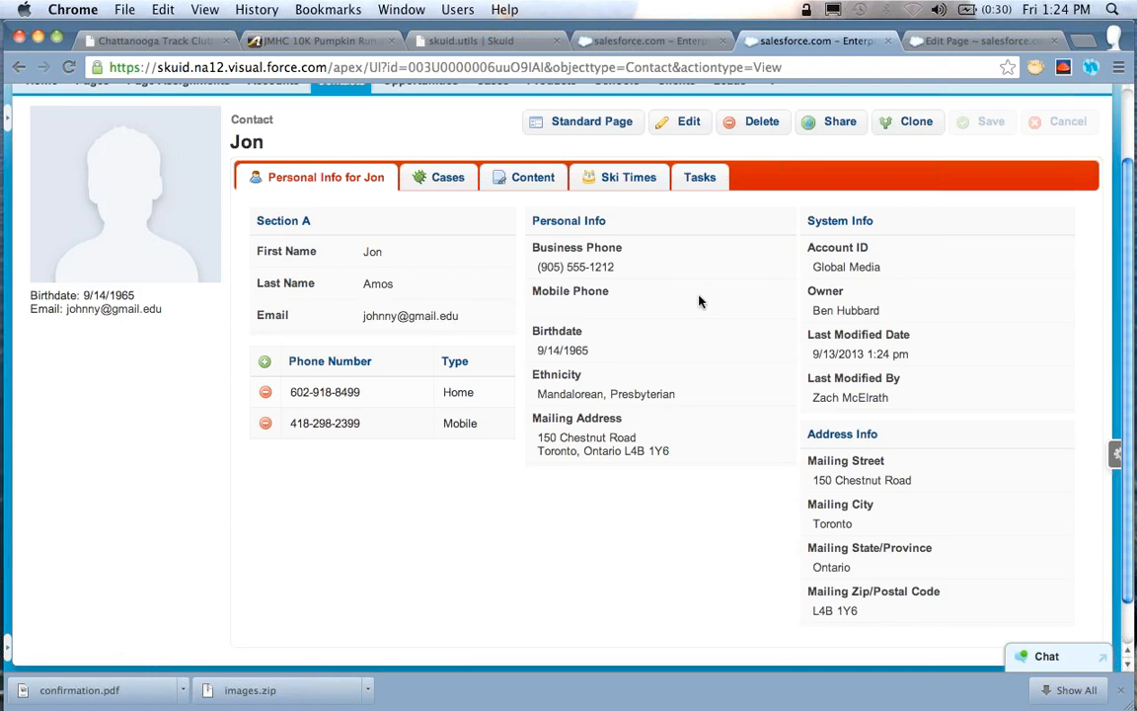
Return to the page builder and open the advanced properties of the Account ID field in System Info, at its Display Template
{"action": "scroll", "coordinate": [700, 302], "scroll_direction": "up", "scroll_amount": 1}
{"action": "scroll", "coordinate": [699, 302], "scroll_direction": "up", "scroll_amount": 1}
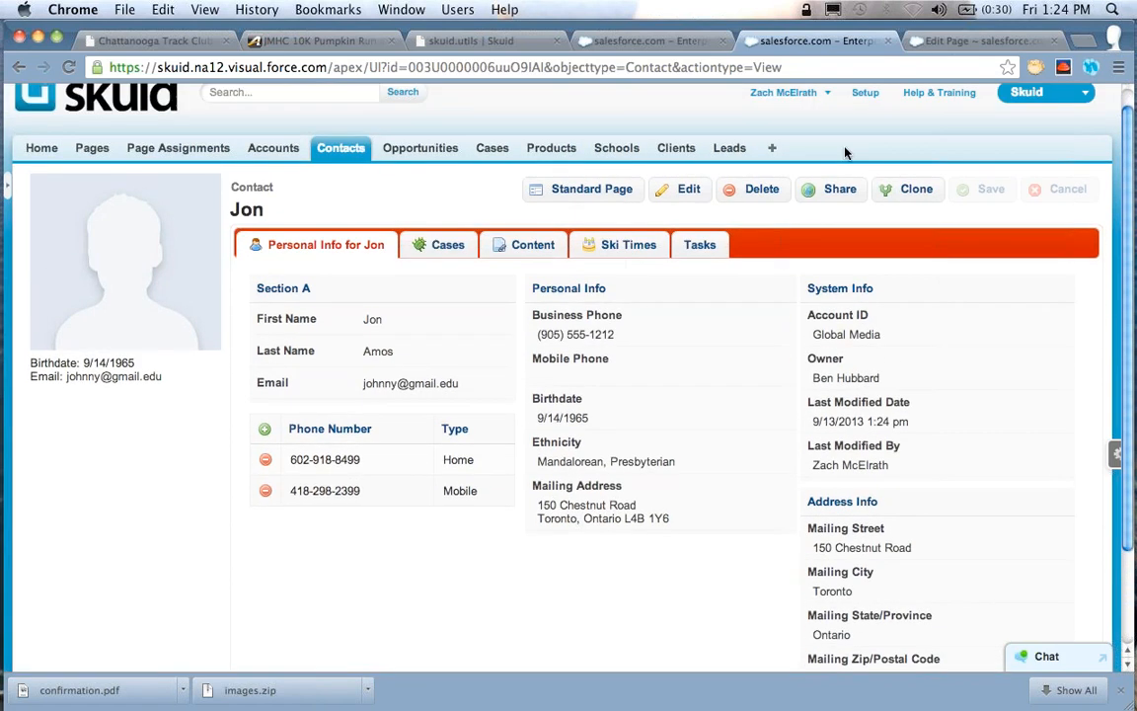
{"action": "left_click", "coordinate": [942, 45]}
{"action": "scroll", "coordinate": [619, 357], "scroll_direction": "down", "scroll_amount": 8}
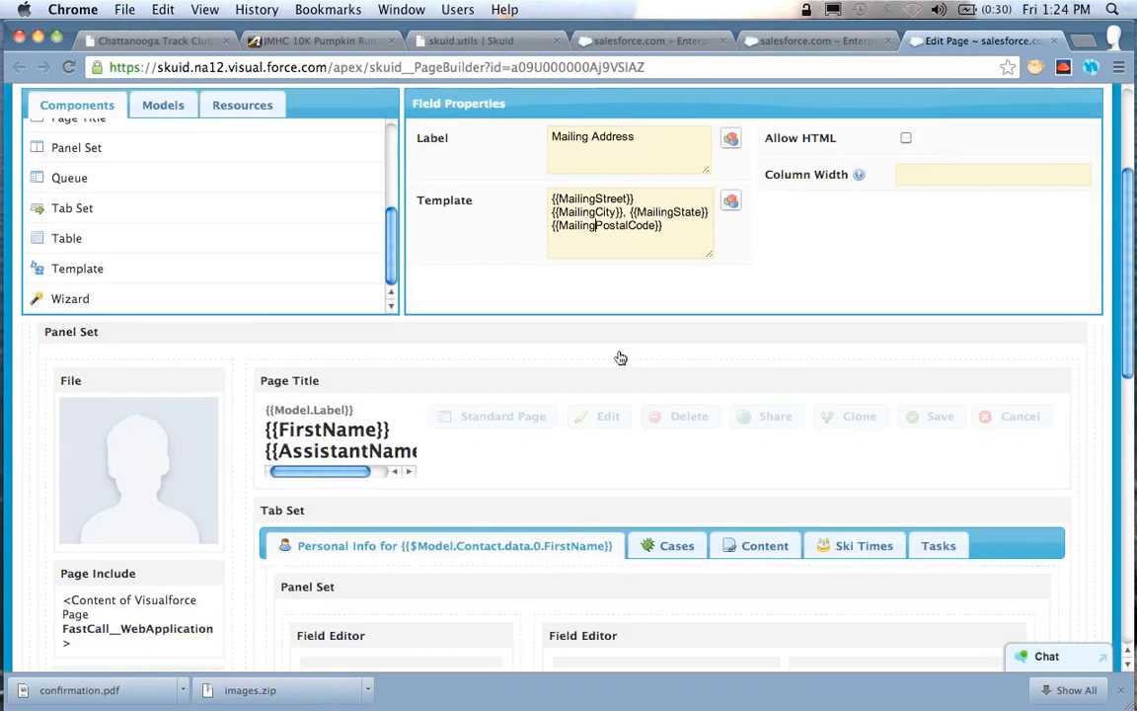
{"action": "scroll", "coordinate": [620, 358], "scroll_direction": "down", "scroll_amount": 1}
{"action": "left_click", "coordinate": [641, 396]}
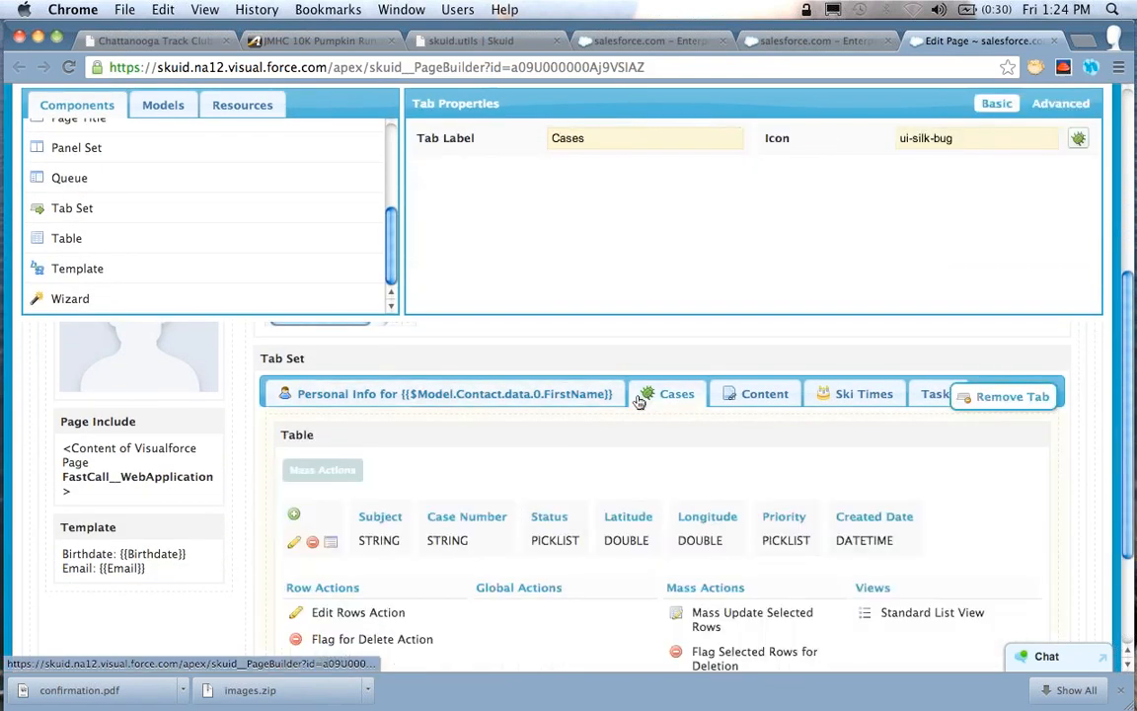
{"action": "left_click", "coordinate": [533, 393]}
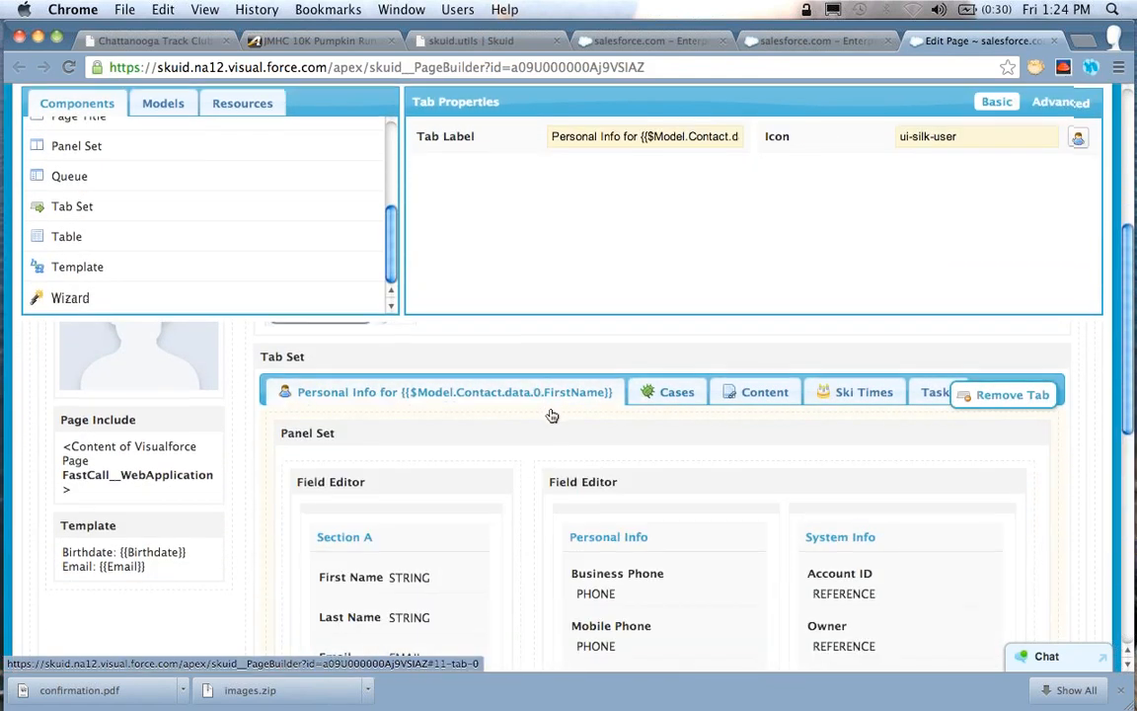
{"action": "scroll", "coordinate": [552, 415], "scroll_direction": "down", "scroll_amount": 5}
{"action": "left_click", "coordinate": [893, 414]}
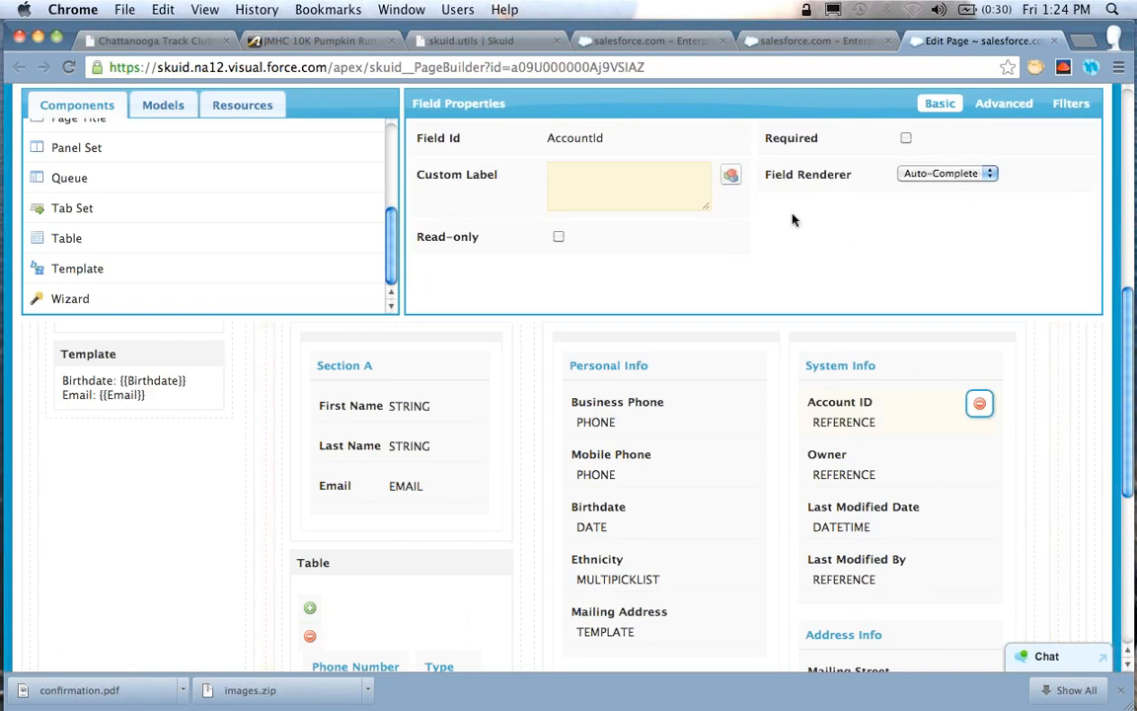
{"action": "left_click", "coordinate": [1000, 106]}
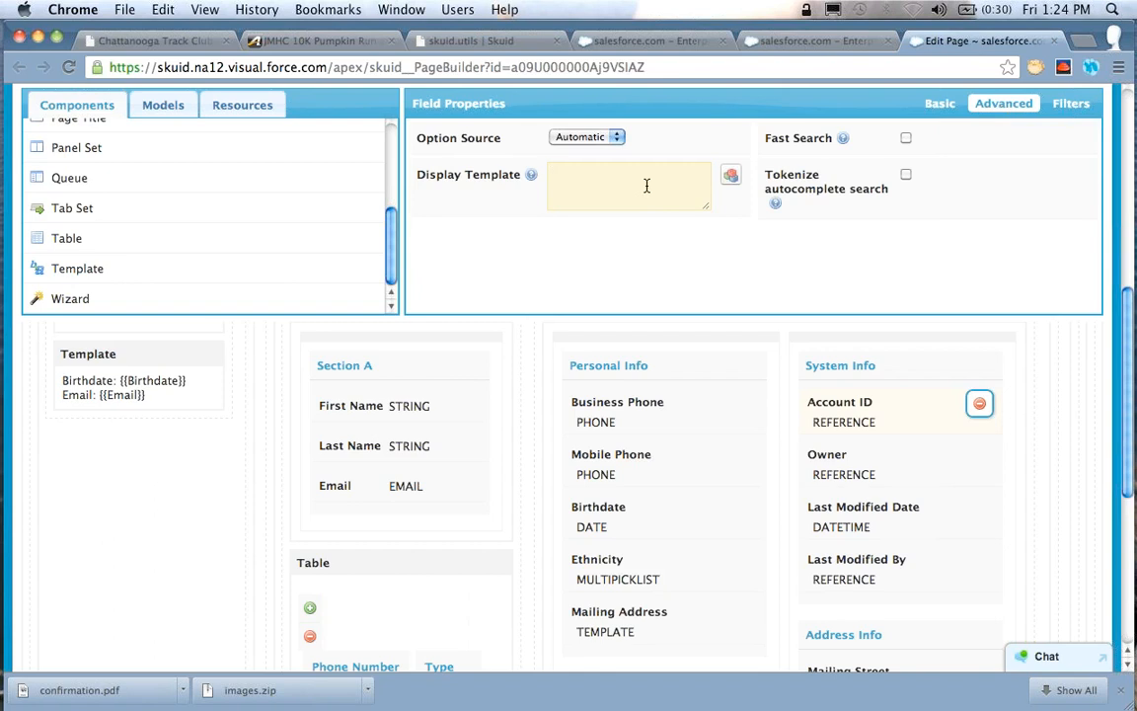
{"action": "left_click", "coordinate": [552, 172]}
On the contact record, open Account ID for editing and search its lookup for "Acme"
{"action": "left_click", "coordinate": [802, 42]}
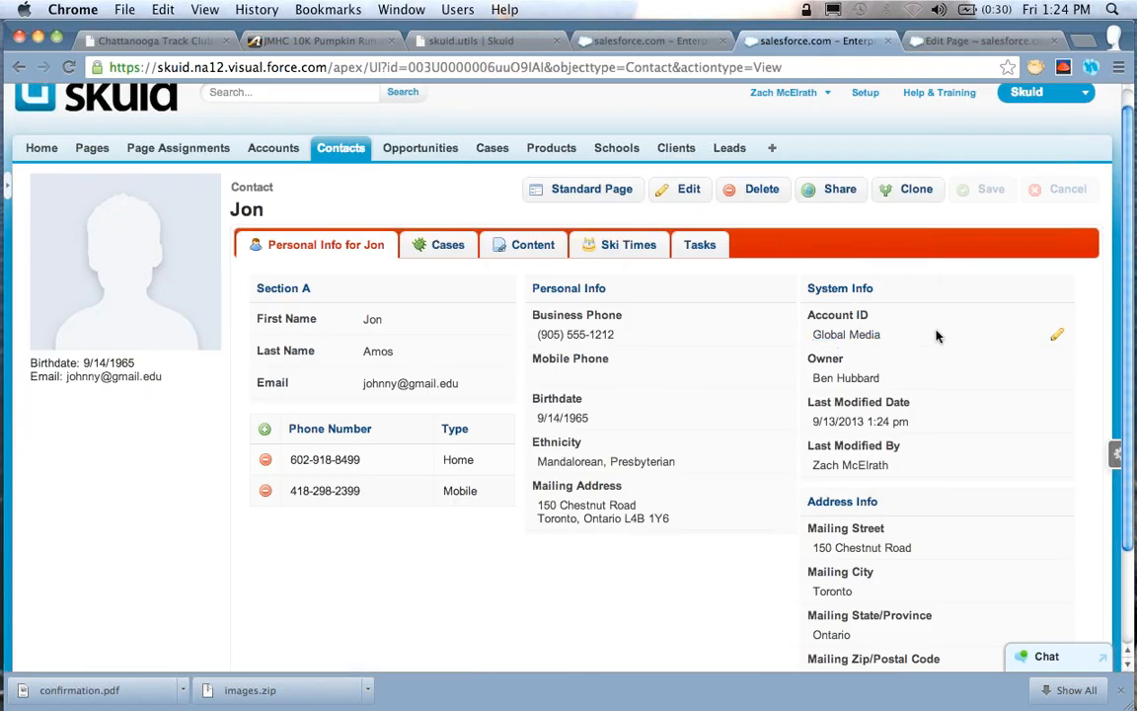
{"action": "left_click", "coordinate": [1054, 339]}
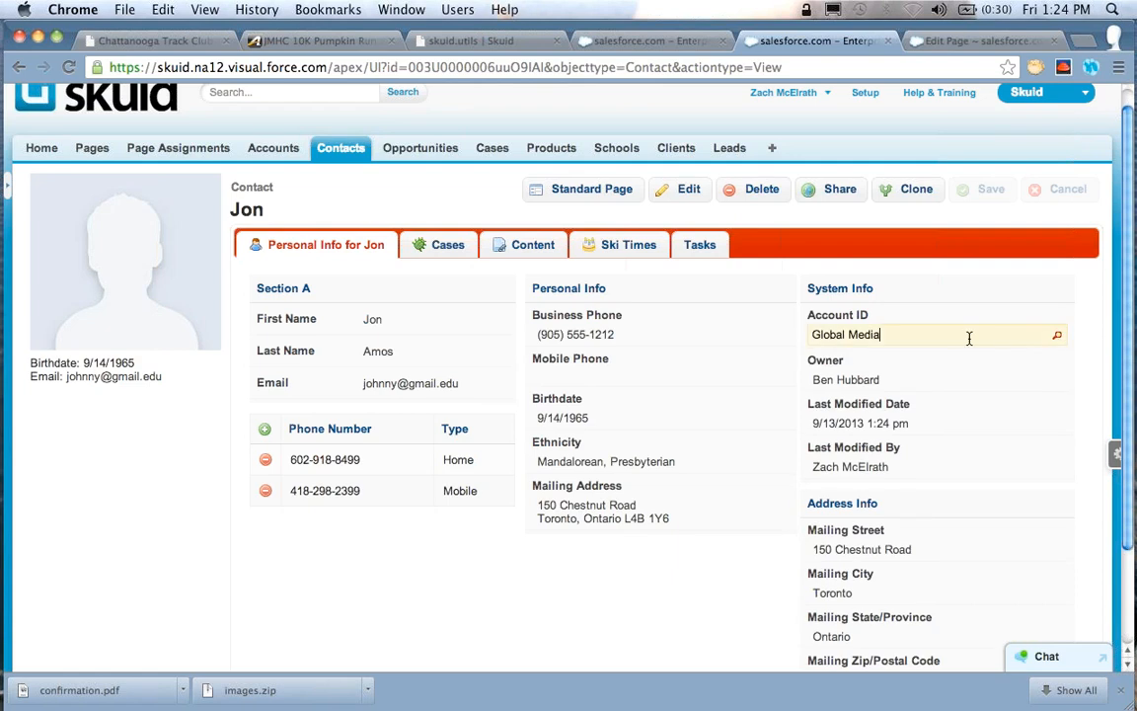
{"action": "key", "text": "super+a"}
{"action": "type", "text": "Acme"}
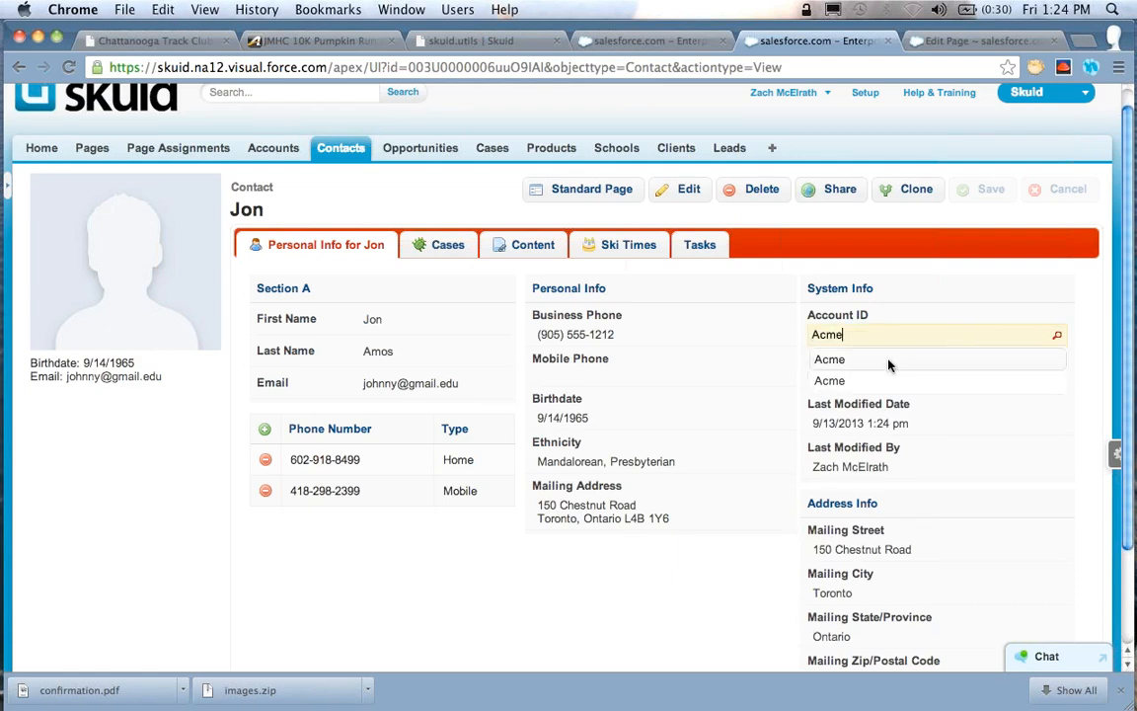
Set the contact's Account ID to salesforce.com, and open the field for editing again
{"action": "key", "text": "super+a"}
{"action": "type", "text": "salesforce.com"}
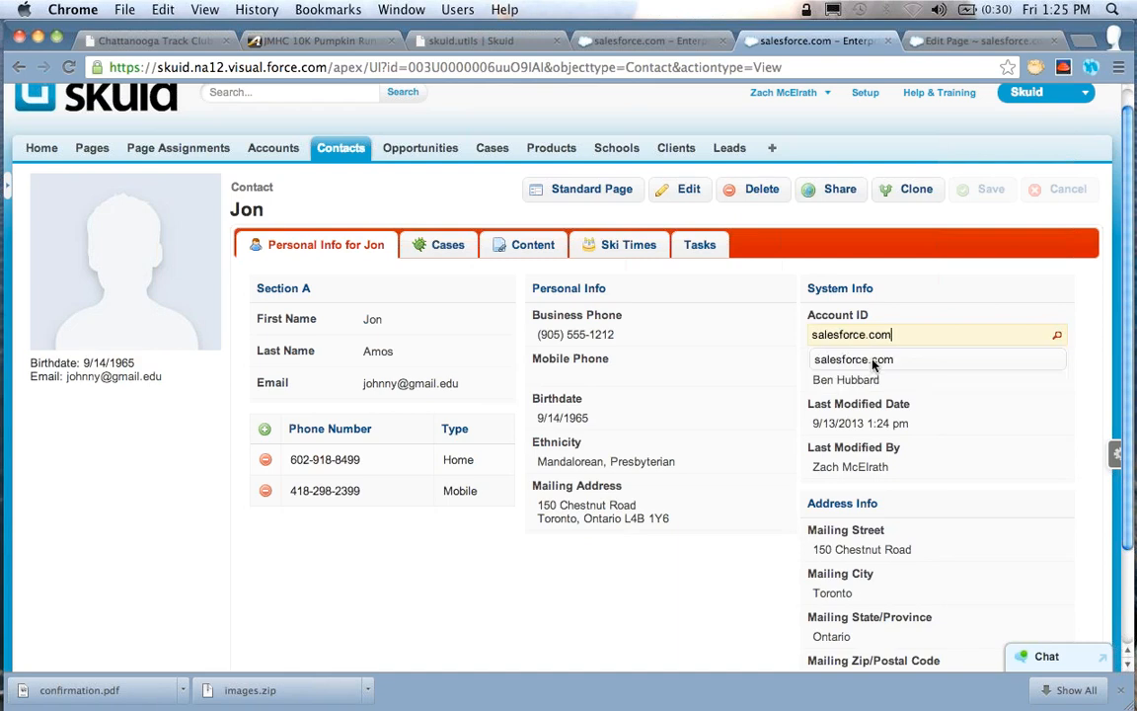
{"action": "left_click", "coordinate": [874, 364]}
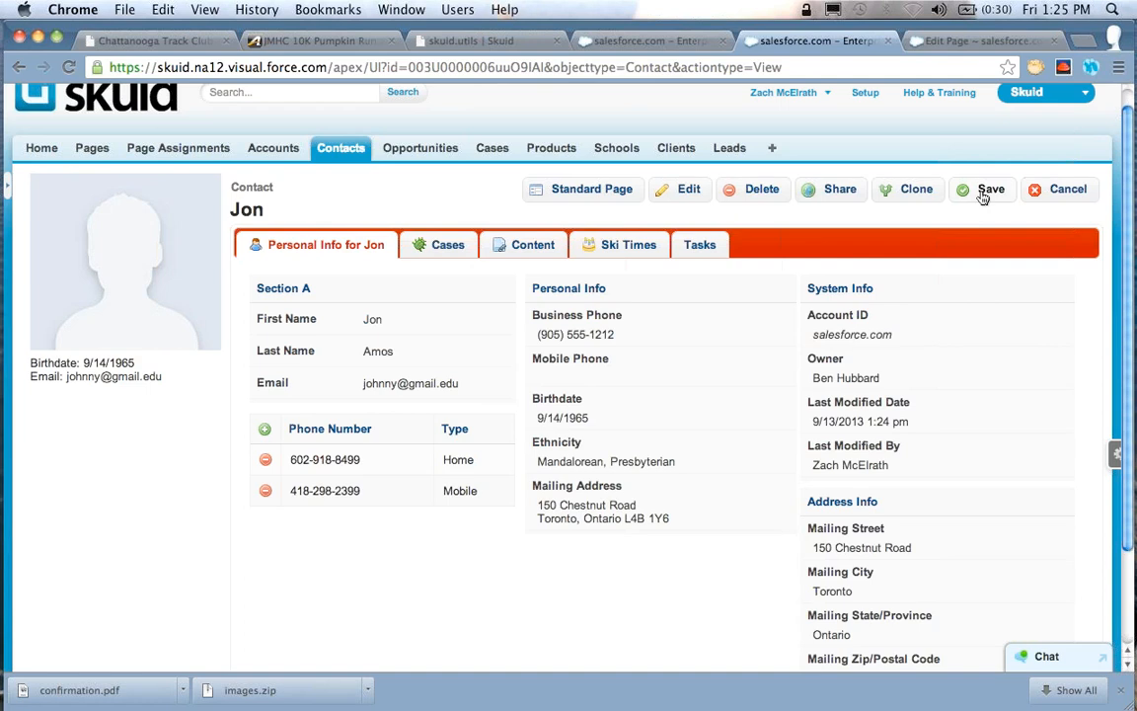
{"action": "left_click", "coordinate": [1054, 334]}
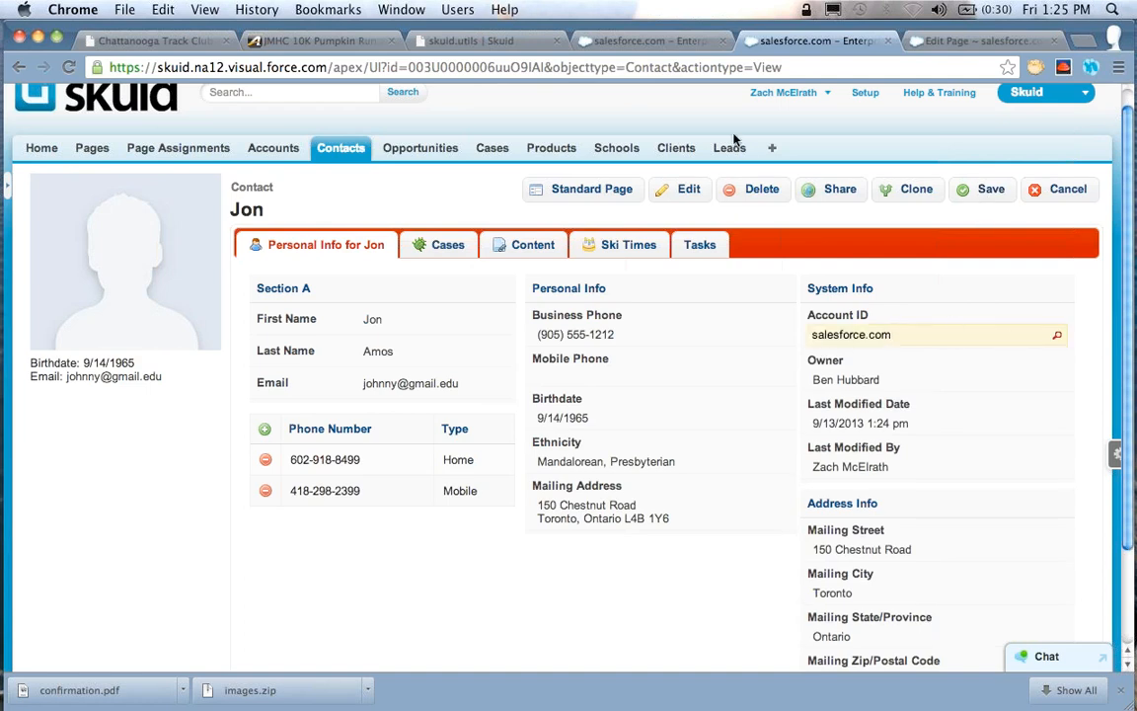
{"action": "left_click", "coordinate": [663, 44]}
{"action": "left_click", "coordinate": [817, 41]}
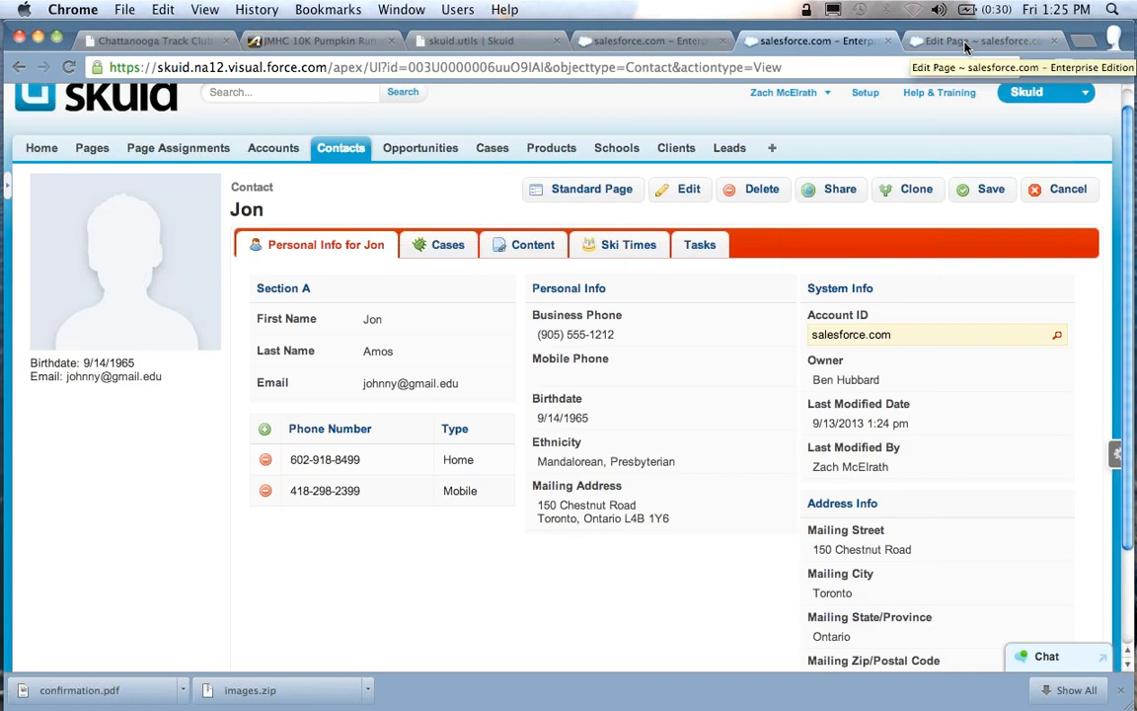
In the page builder, add the related Account's Account Site field to the Contact model through the Account ID reference
{"action": "left_click", "coordinate": [965, 43]}
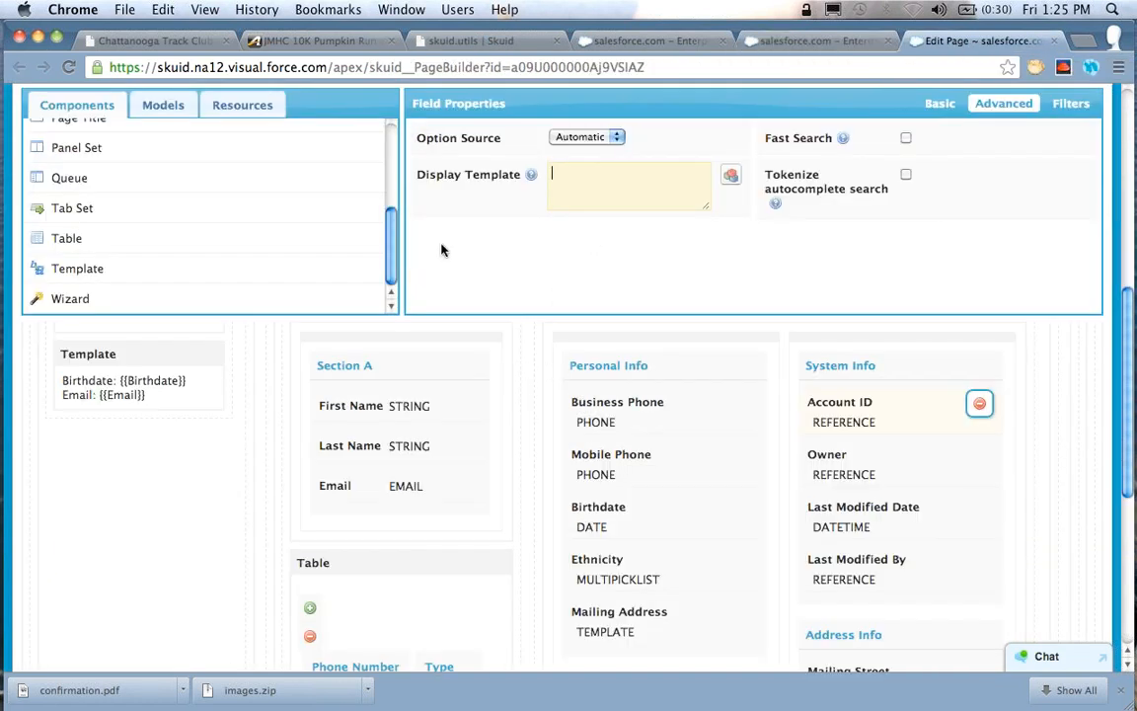
{"action": "scroll", "coordinate": [202, 259], "scroll_direction": "up", "scroll_amount": 6}
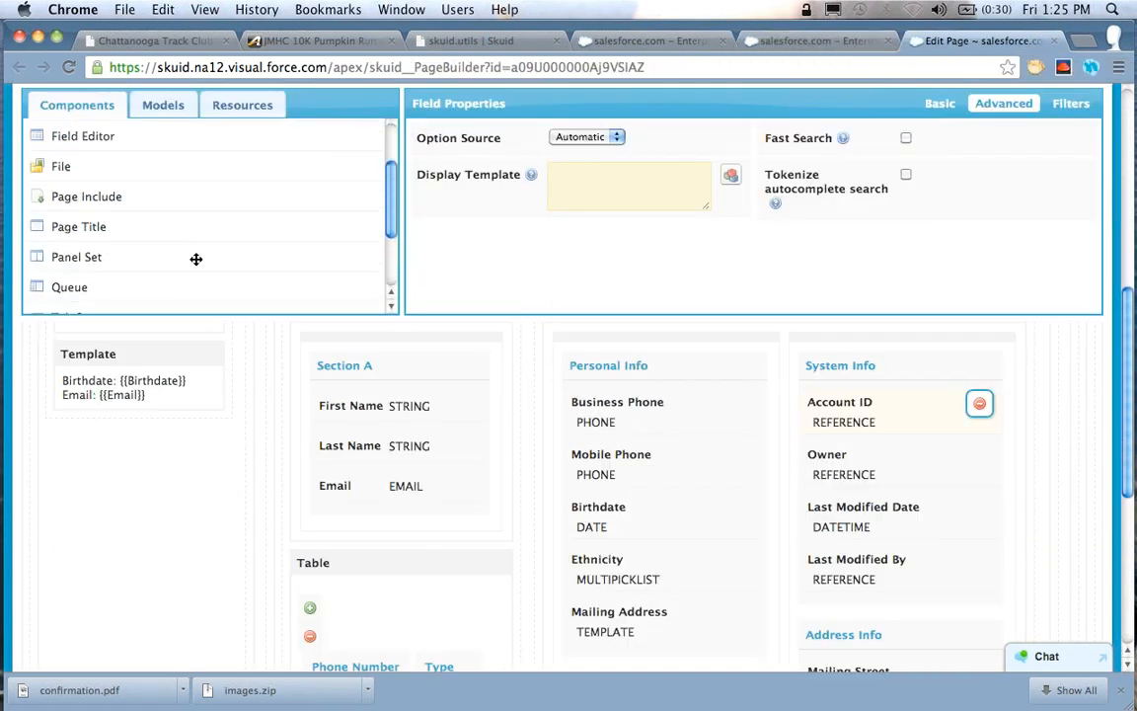
{"action": "left_click", "coordinate": [156, 106]}
{"action": "left_click", "coordinate": [158, 162]}
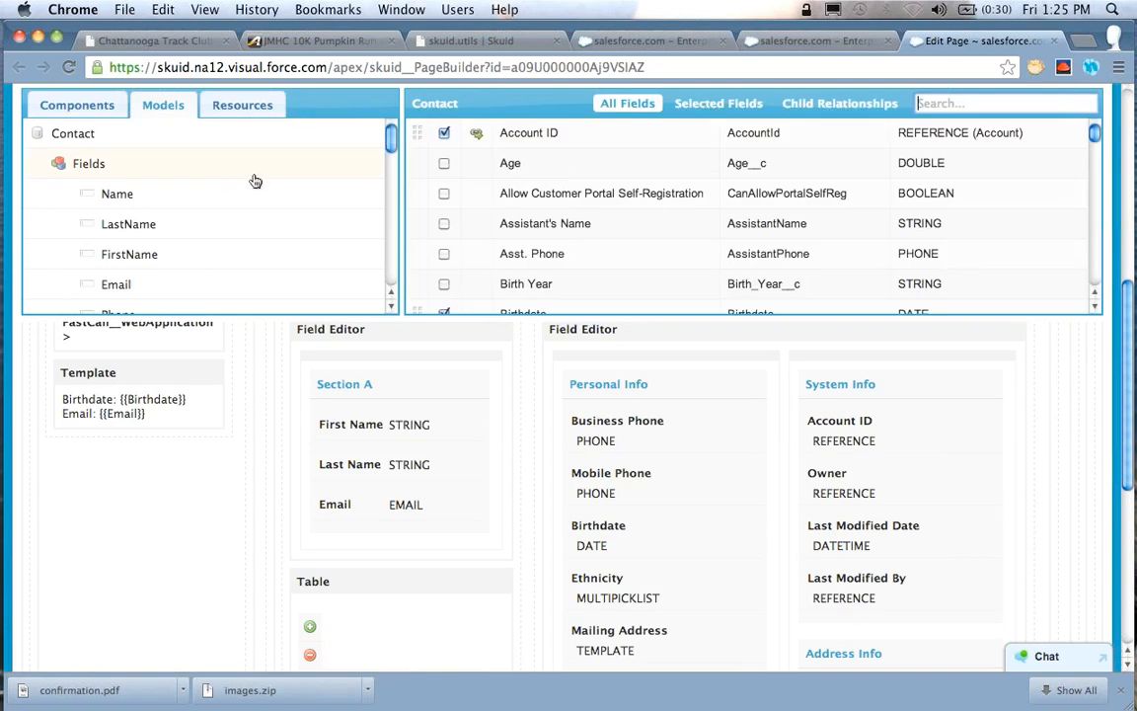
{"action": "left_click", "coordinate": [478, 135]}
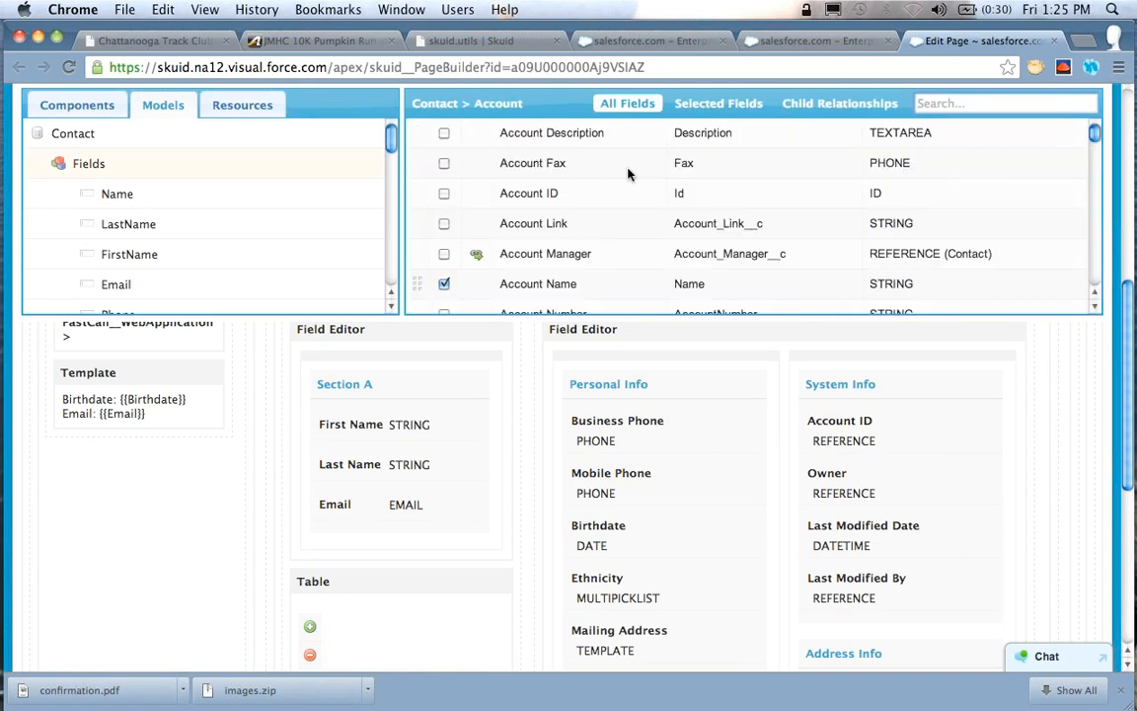
{"action": "scroll", "coordinate": [647, 175], "scroll_direction": "down", "scroll_amount": 2}
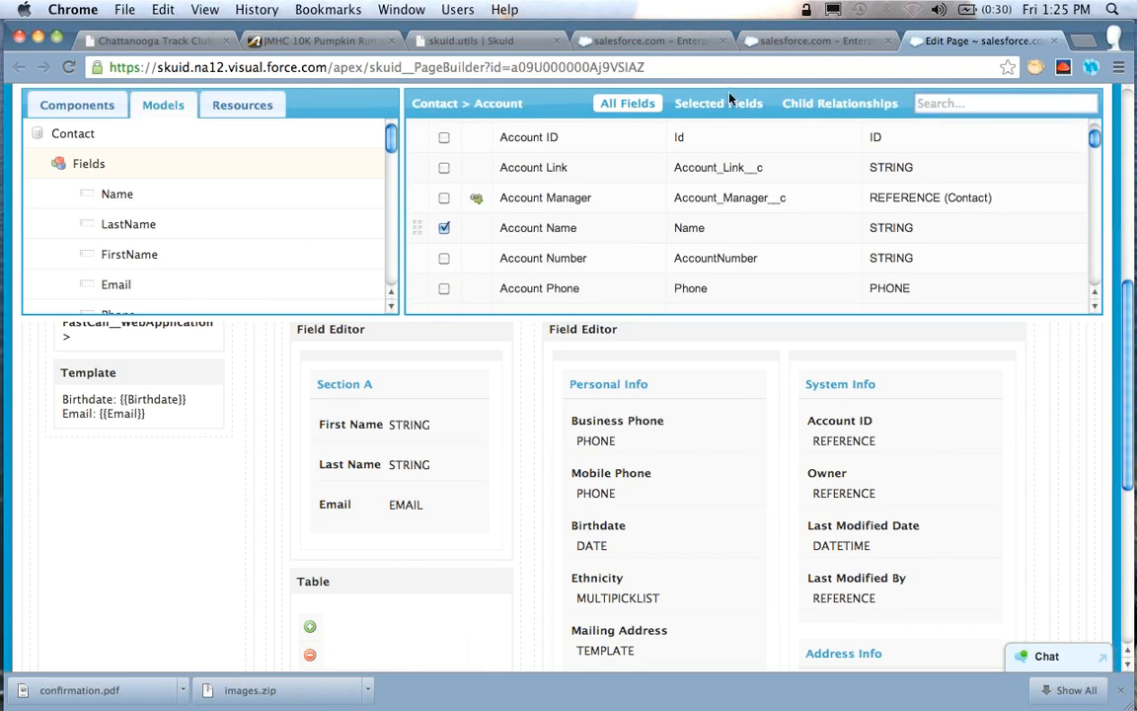
{"action": "left_click", "coordinate": [705, 105]}
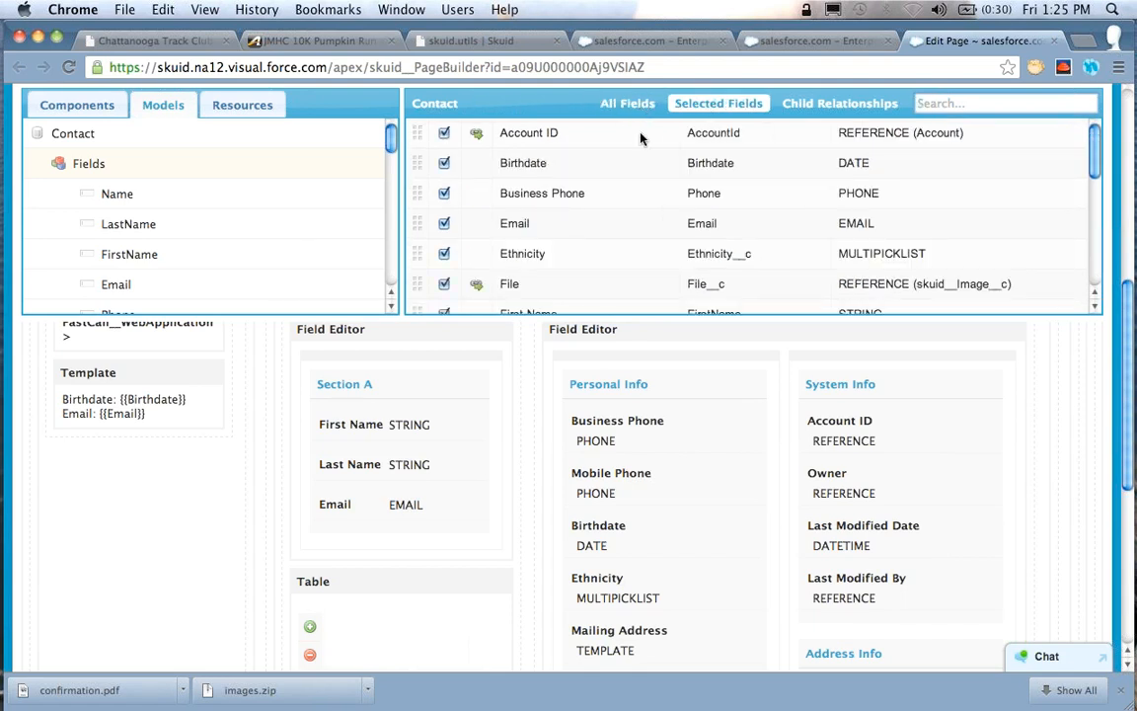
{"action": "left_click", "coordinate": [620, 103]}
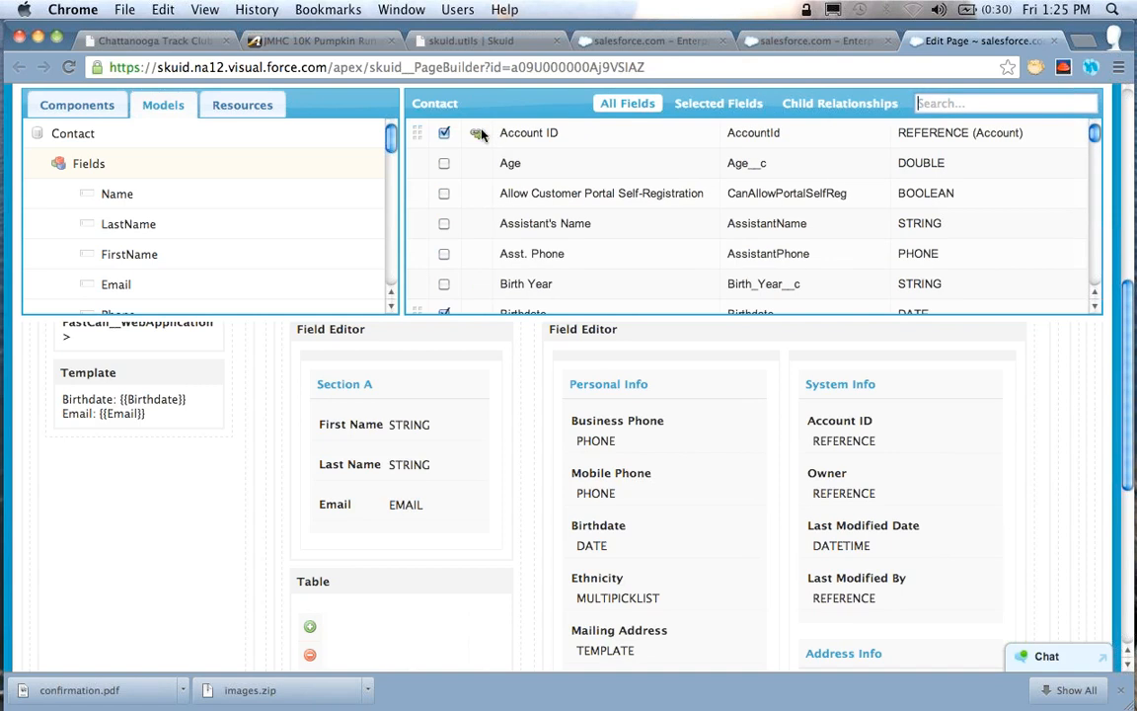
{"action": "left_click", "coordinate": [530, 138]}
{"action": "scroll", "coordinate": [592, 158], "scroll_direction": "down", "scroll_amount": 4}
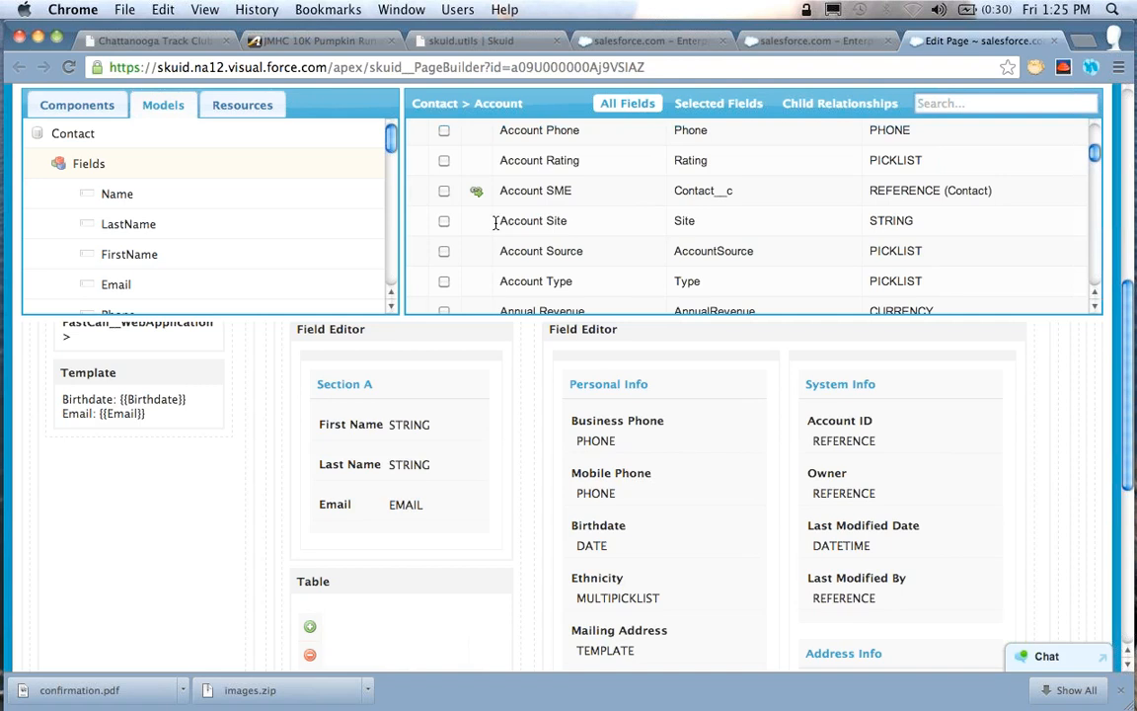
{"action": "left_click", "coordinate": [444, 221]}
Set the Account ID field's Display Template to "{{Name}} - {{Site}}" by inserting the Account Name and Account Site merge fields
{"action": "left_click", "coordinate": [884, 435]}
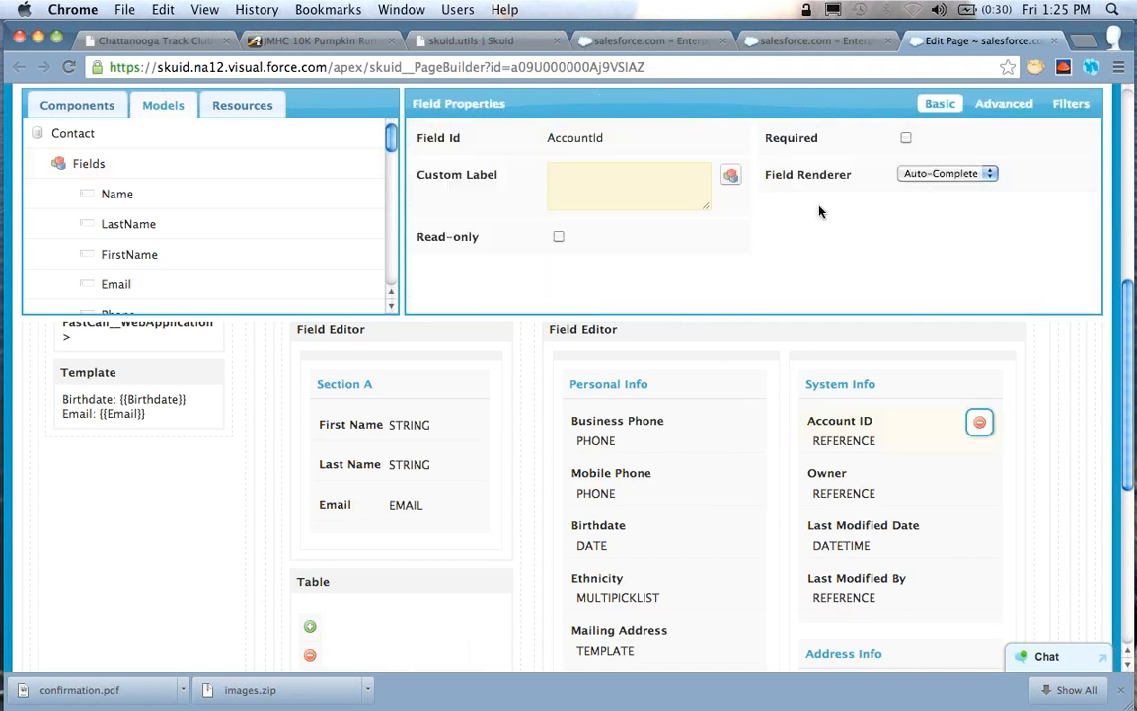
{"action": "left_click", "coordinate": [999, 104]}
{"action": "left_click", "coordinate": [663, 197]}
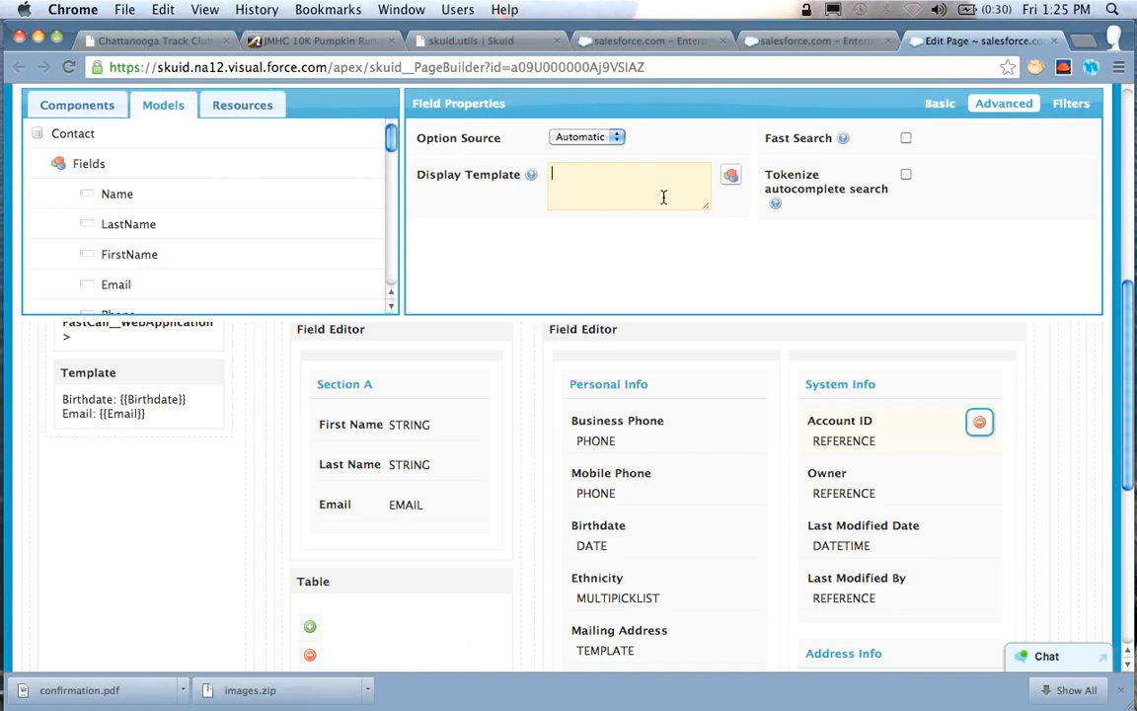
{"action": "left_click", "coordinate": [730, 179]}
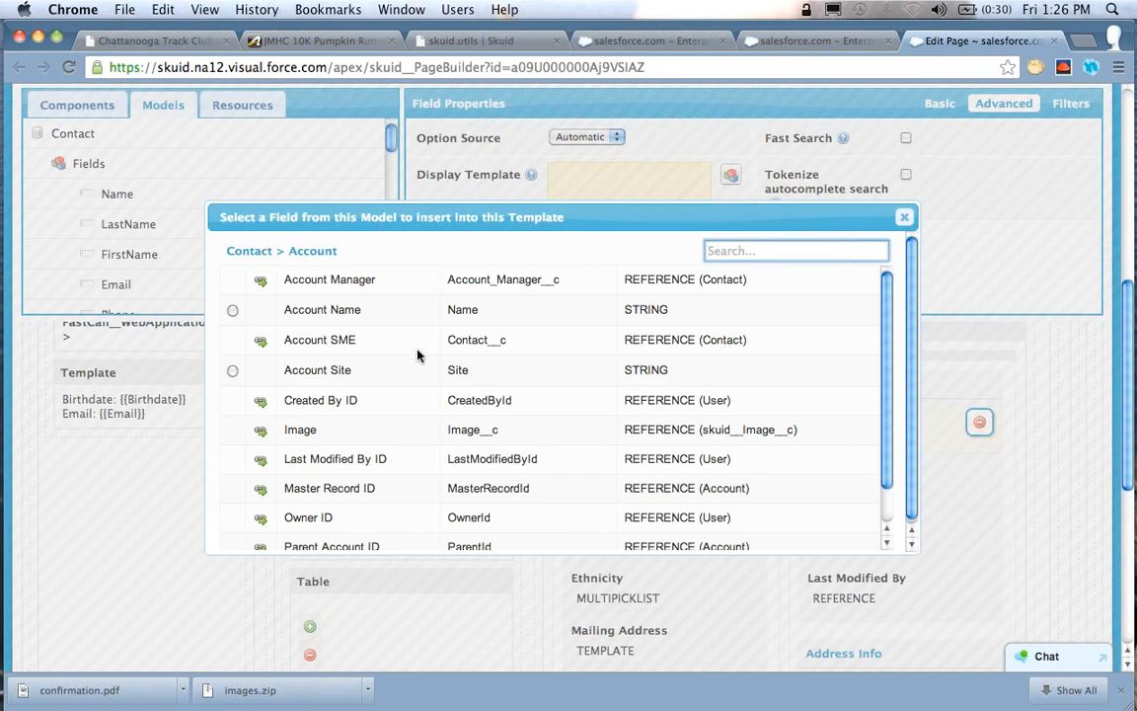
{"action": "left_click", "coordinate": [232, 312]}
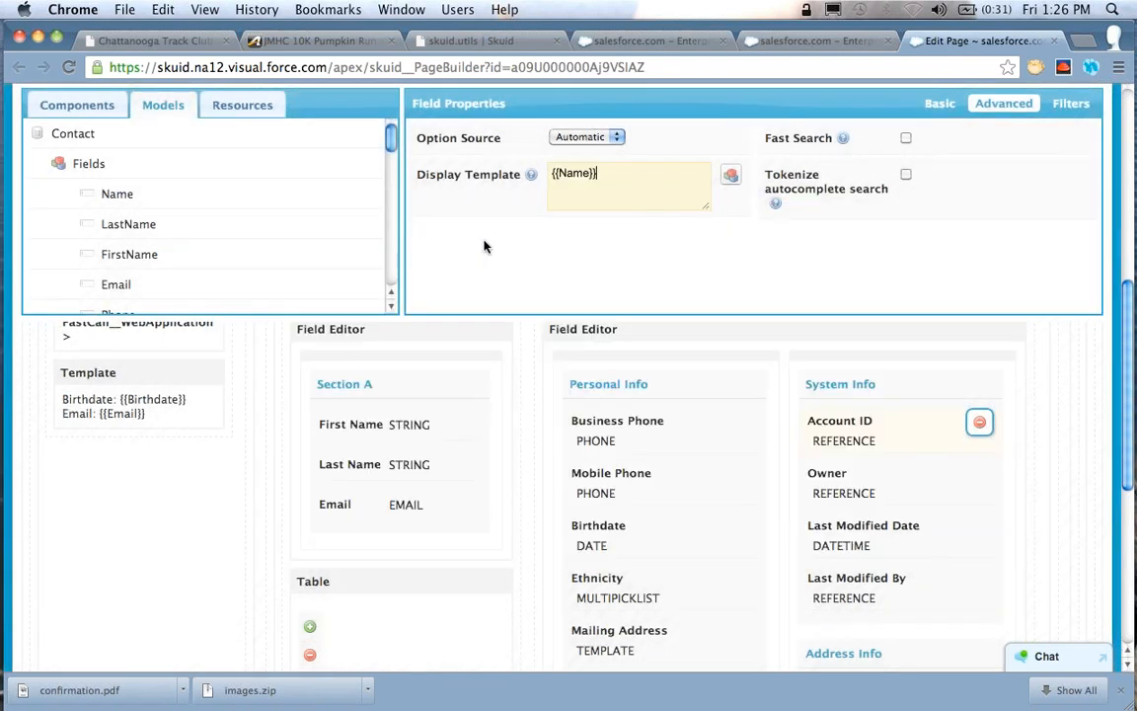
{"action": "type", "text": "-"}
{"action": "left_click", "coordinate": [730, 174]}
{"action": "left_click", "coordinate": [233, 370]}
Save the page and enable Tokenize autocomplete search for the Account ID field
{"action": "scroll", "coordinate": [1025, 343], "scroll_direction": "up", "scroll_amount": 3}
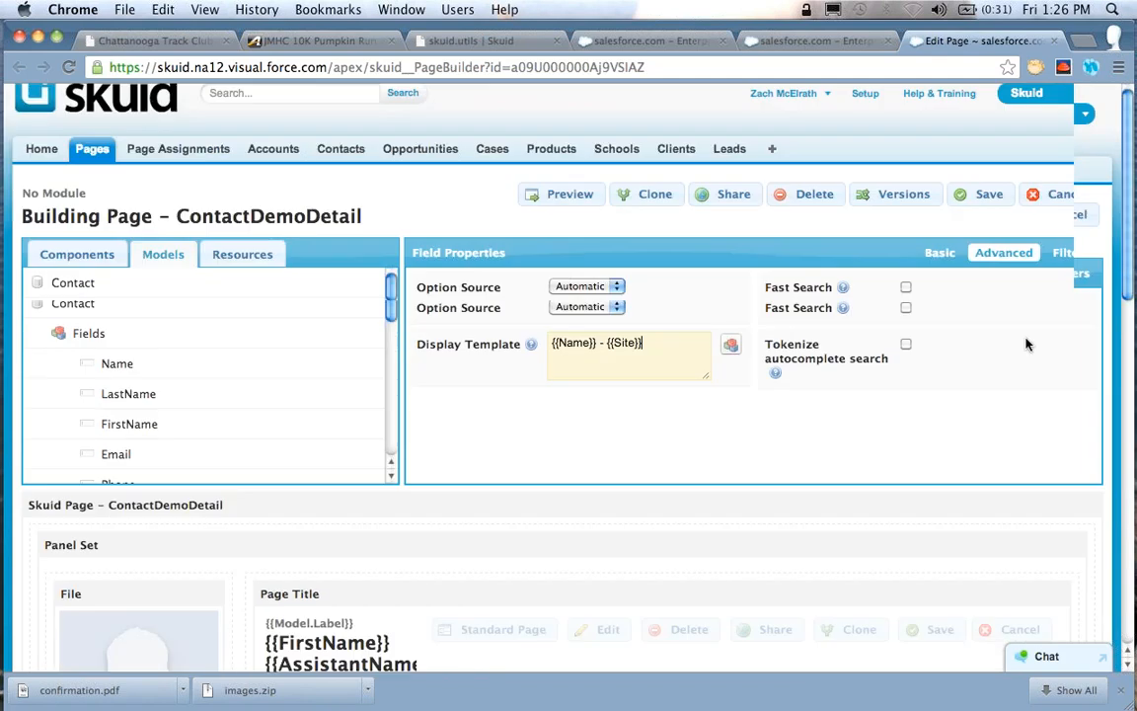
{"action": "left_click", "coordinate": [987, 214]}
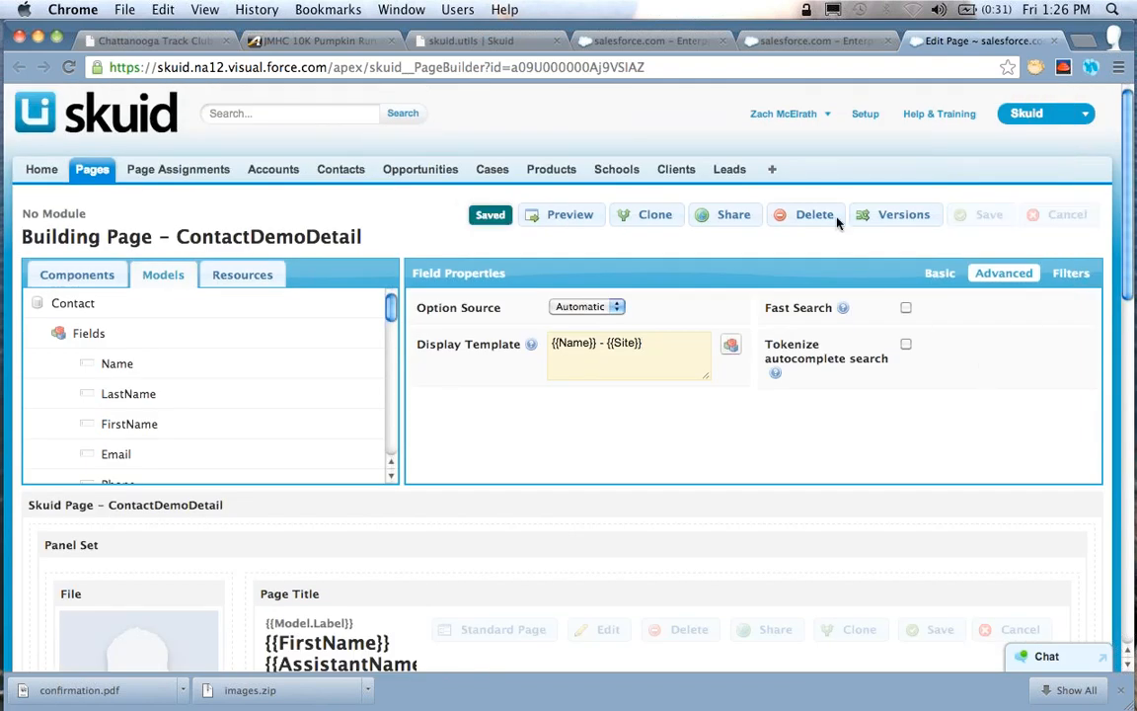
{"action": "left_click", "coordinate": [906, 345]}
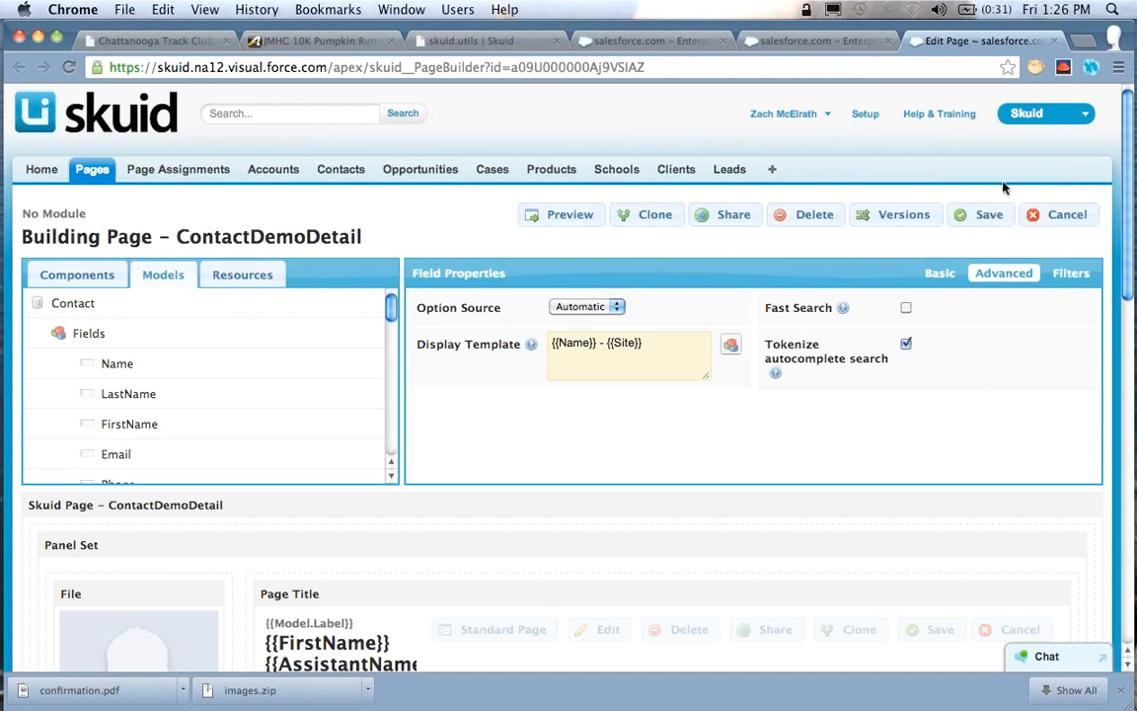
Save the page and search for "Acme" in the Account ID field on the contact record, leaving the field's value as it was
{"action": "left_click", "coordinate": [989, 217]}
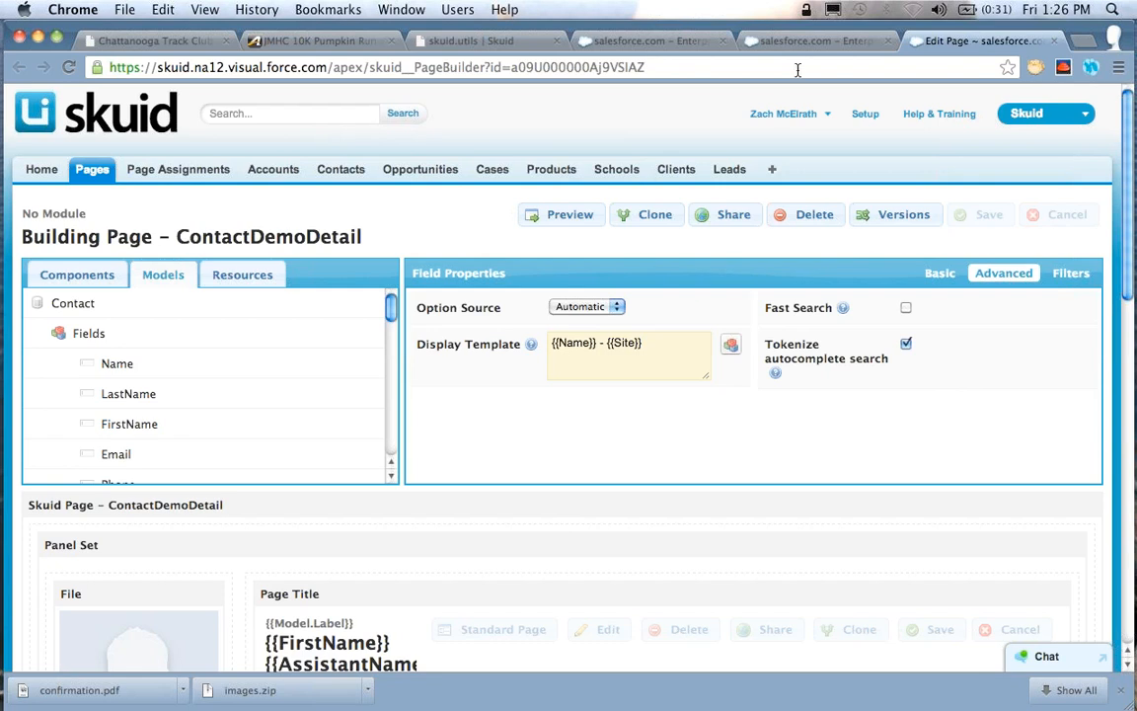
{"action": "left_click", "coordinate": [760, 40]}
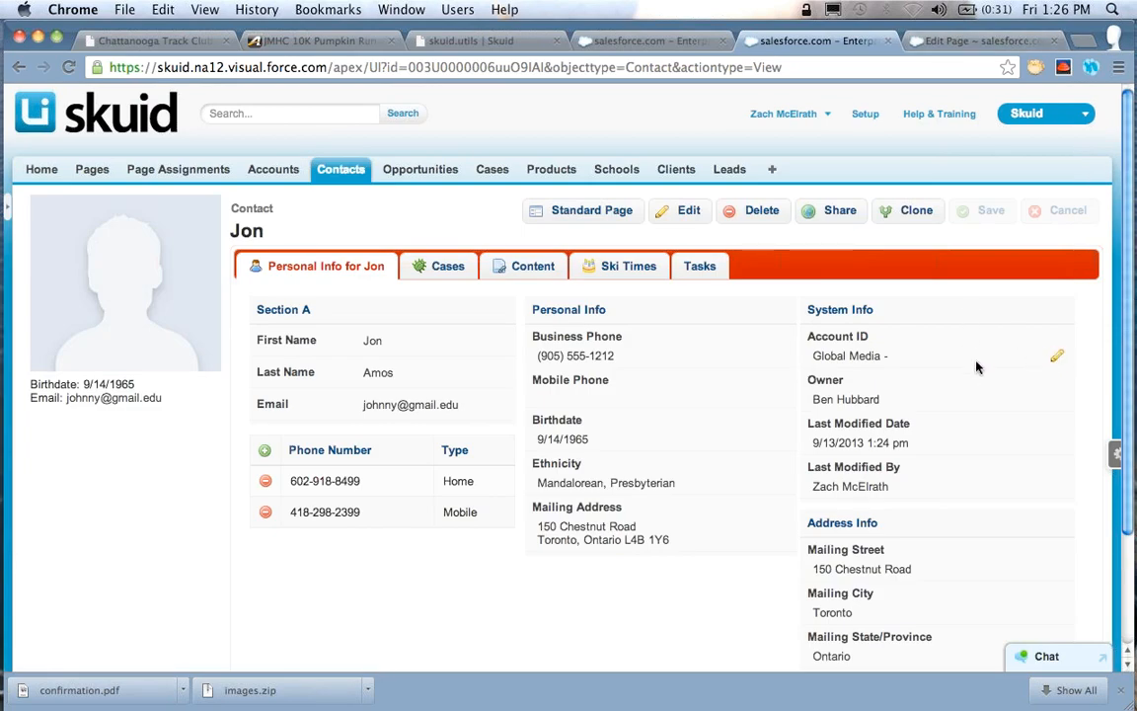
{"action": "left_click", "coordinate": [1058, 357]}
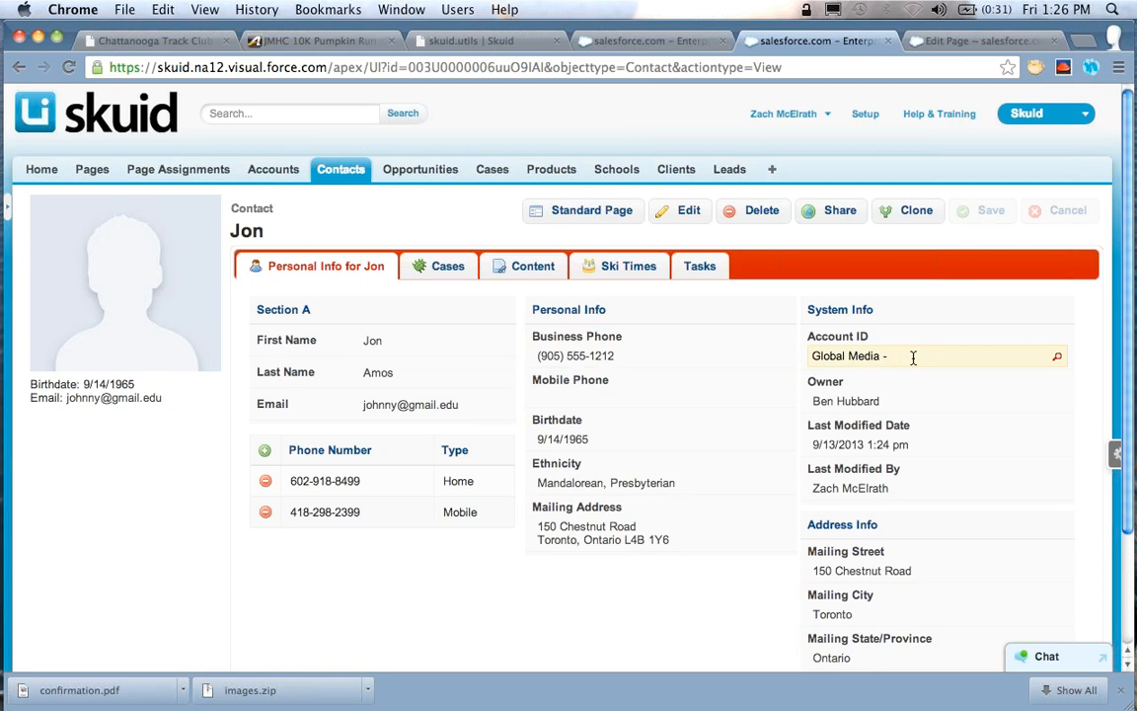
{"action": "key", "text": "super+a"}
{"action": "type", "text": "Acme"}
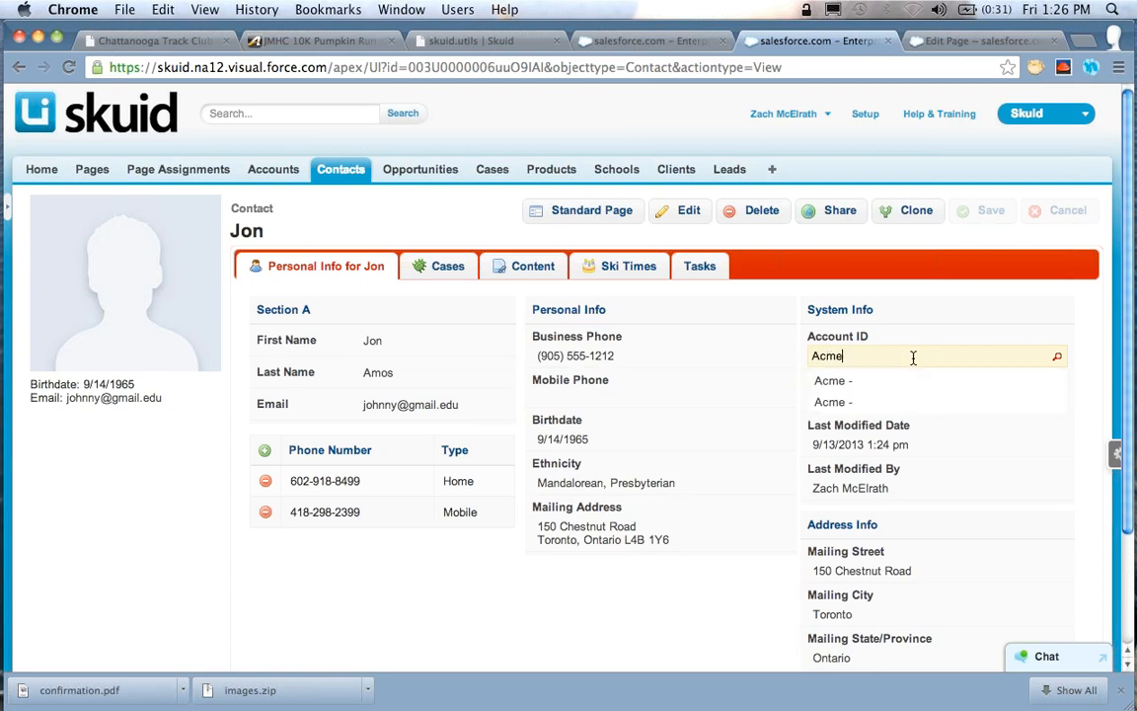
{"action": "key", "text": "Escape"}
Open the Accounts list in a separate browser tab and open its AccountList_Admin page in the page builder
{"action": "right_click", "coordinate": [278, 172]}
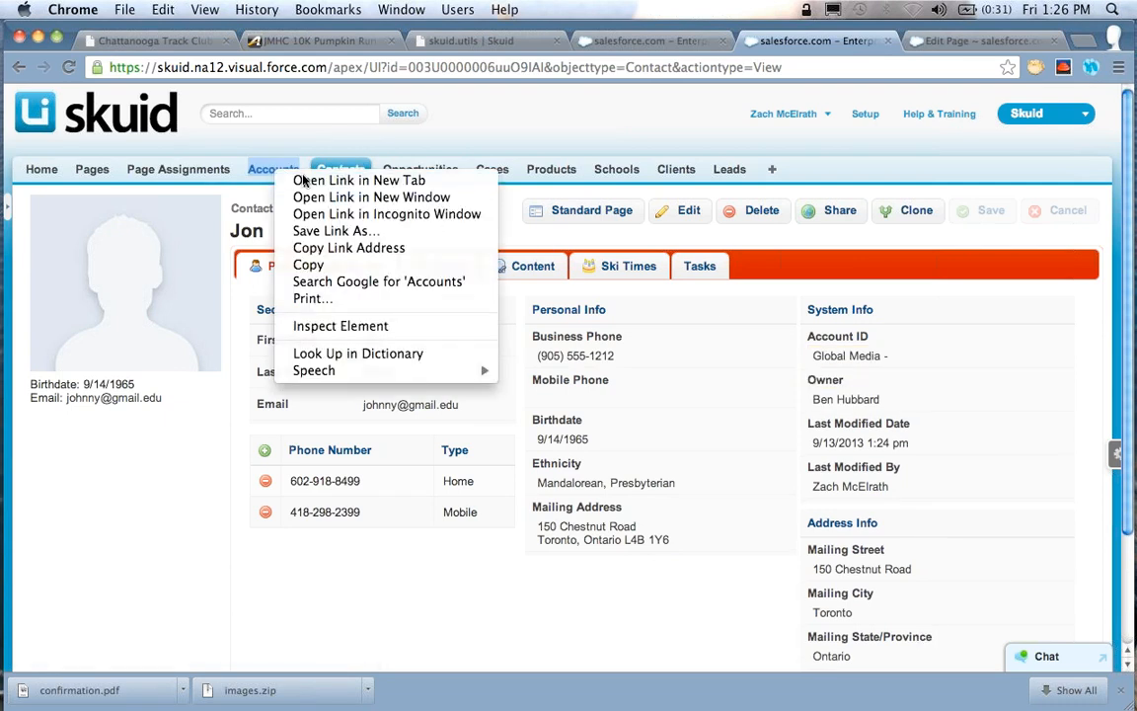
{"action": "left_click", "coordinate": [305, 181]}
{"action": "left_click", "coordinate": [968, 43]}
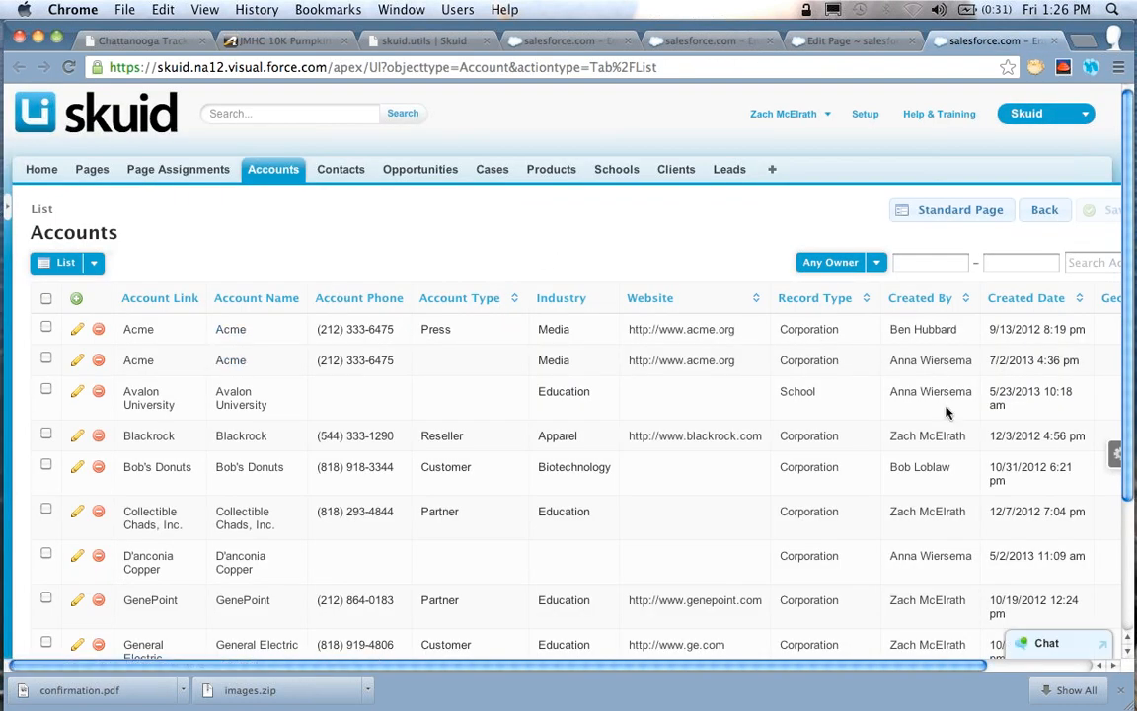
{"action": "left_click", "coordinate": [1095, 453]}
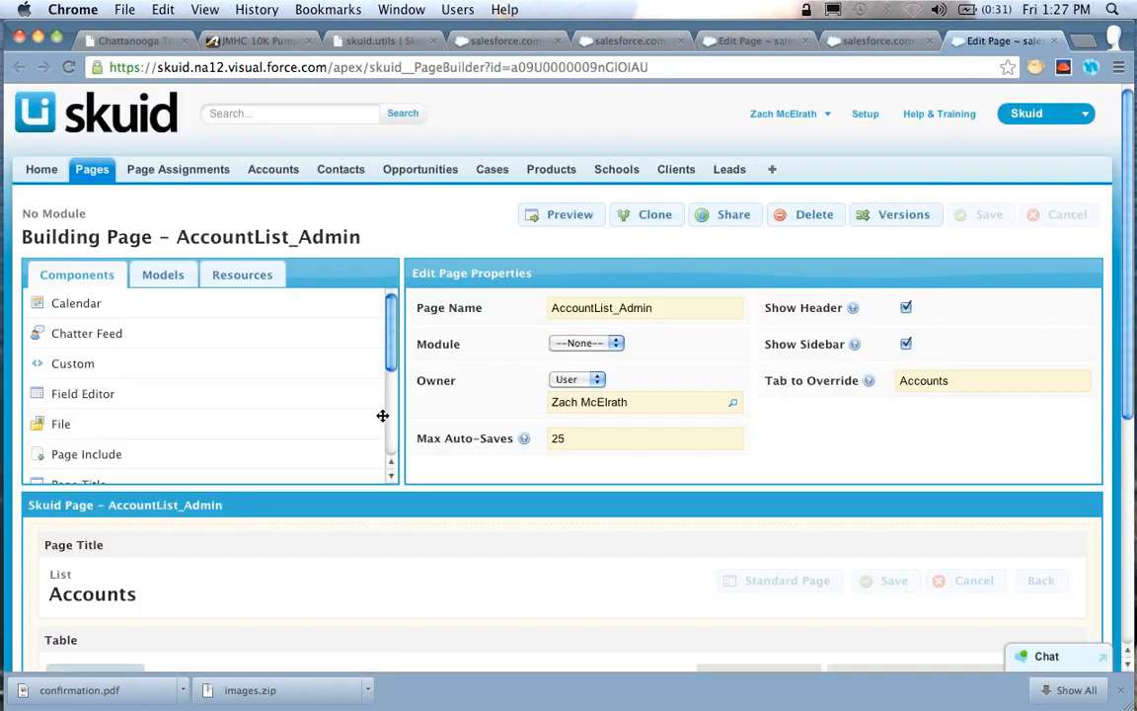
Add the Account Site field to the Accounts model and place it in the table between Account Name and Account Phone
{"action": "left_click", "coordinate": [158, 276]}
{"action": "left_click", "coordinate": [162, 304]}
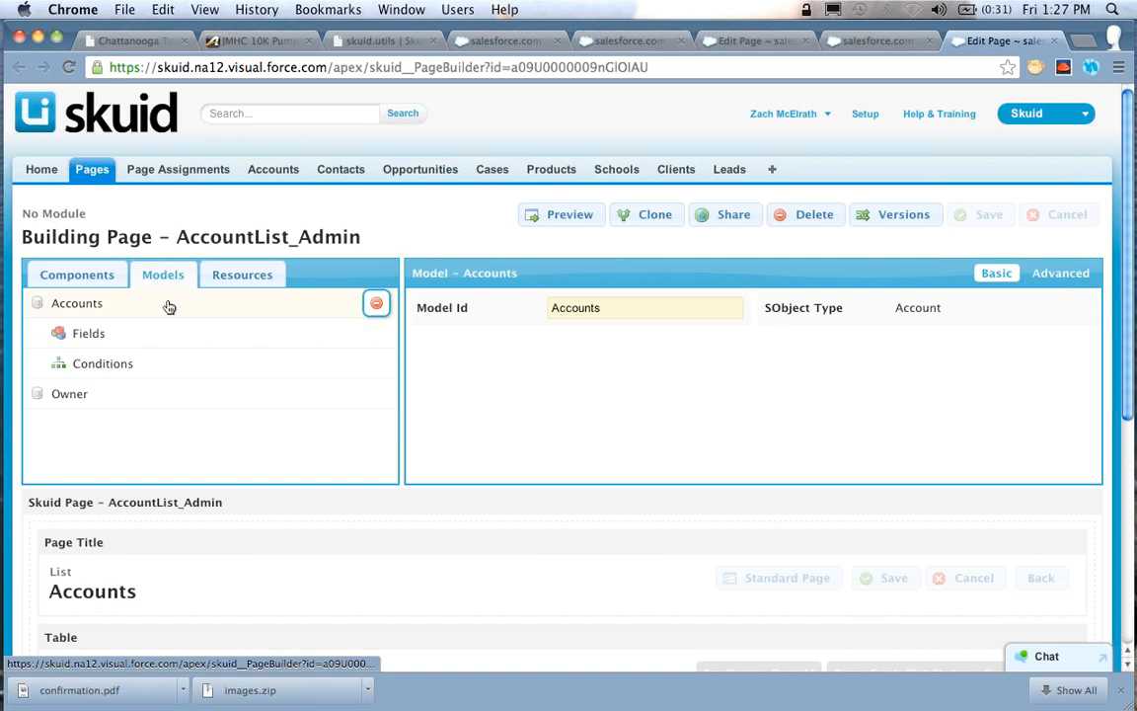
{"action": "left_click", "coordinate": [214, 344]}
{"action": "type", "text": "Site"}
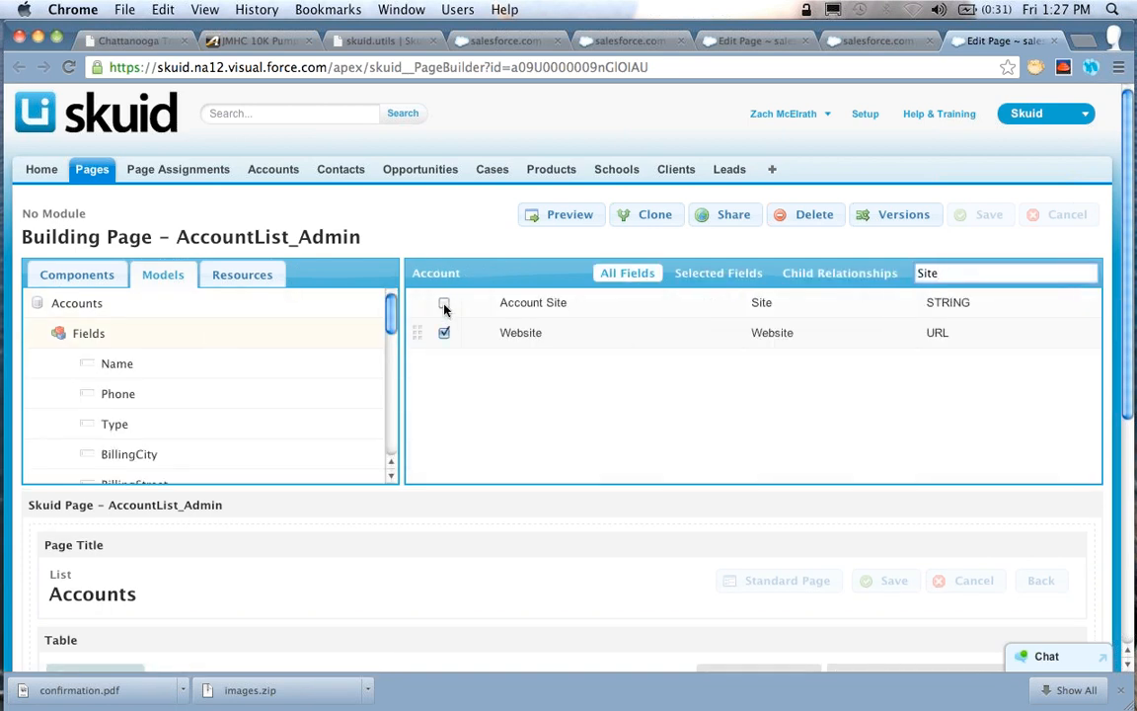
{"action": "left_click", "coordinate": [444, 305]}
{"action": "left_click_drag", "start_coordinate": [417, 302], "coordinate": [254, 551]}
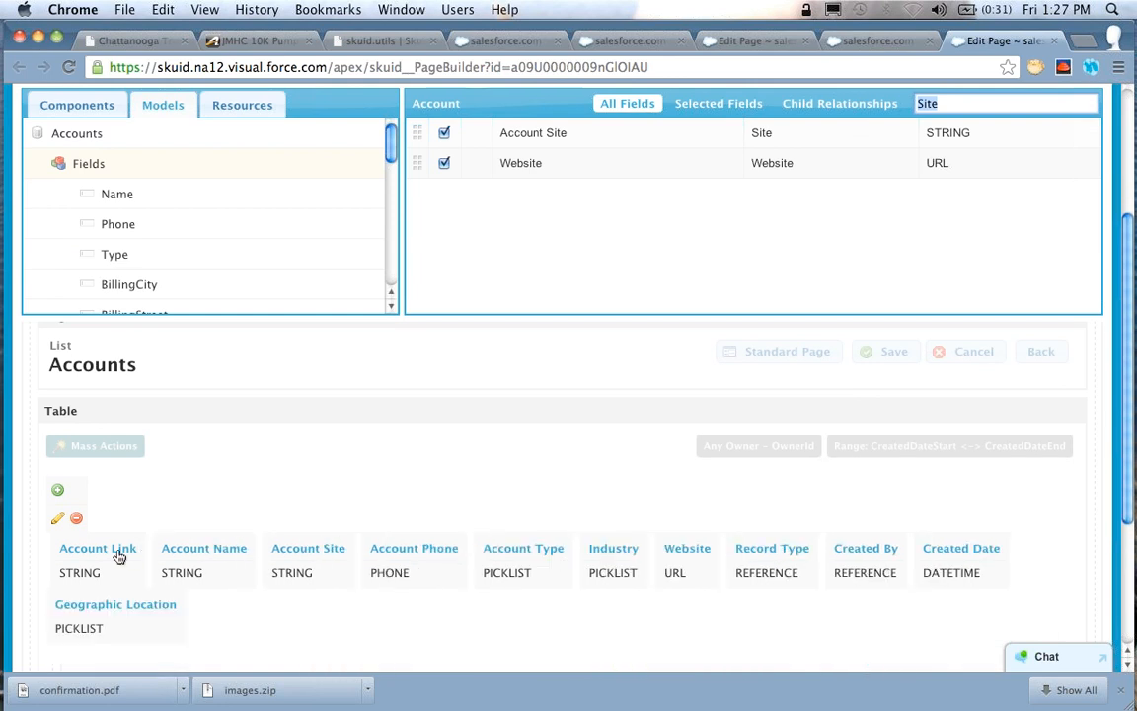
Remove the Account Link column from the table, save the page, close its builder and reload the Accounts list
{"action": "left_click", "coordinate": [119, 558]}
{"action": "left_click", "coordinate": [123, 547]}
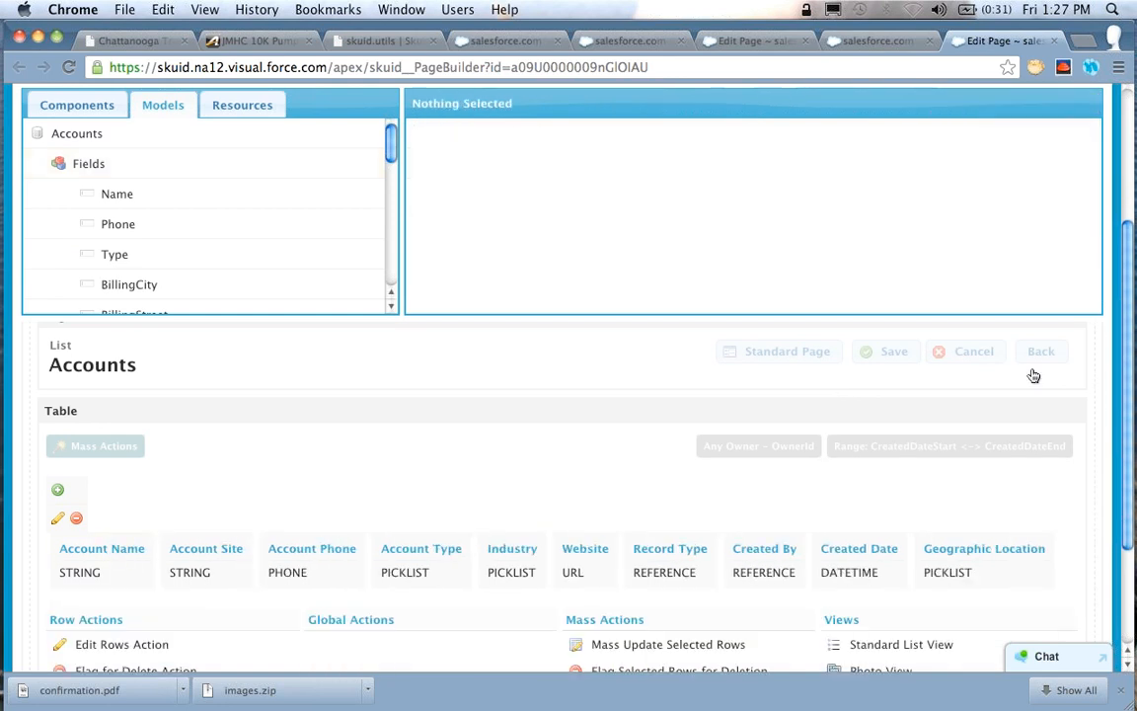
{"action": "scroll", "coordinate": [1033, 375], "scroll_direction": "up", "scroll_amount": 3}
{"action": "left_click", "coordinate": [989, 214]}
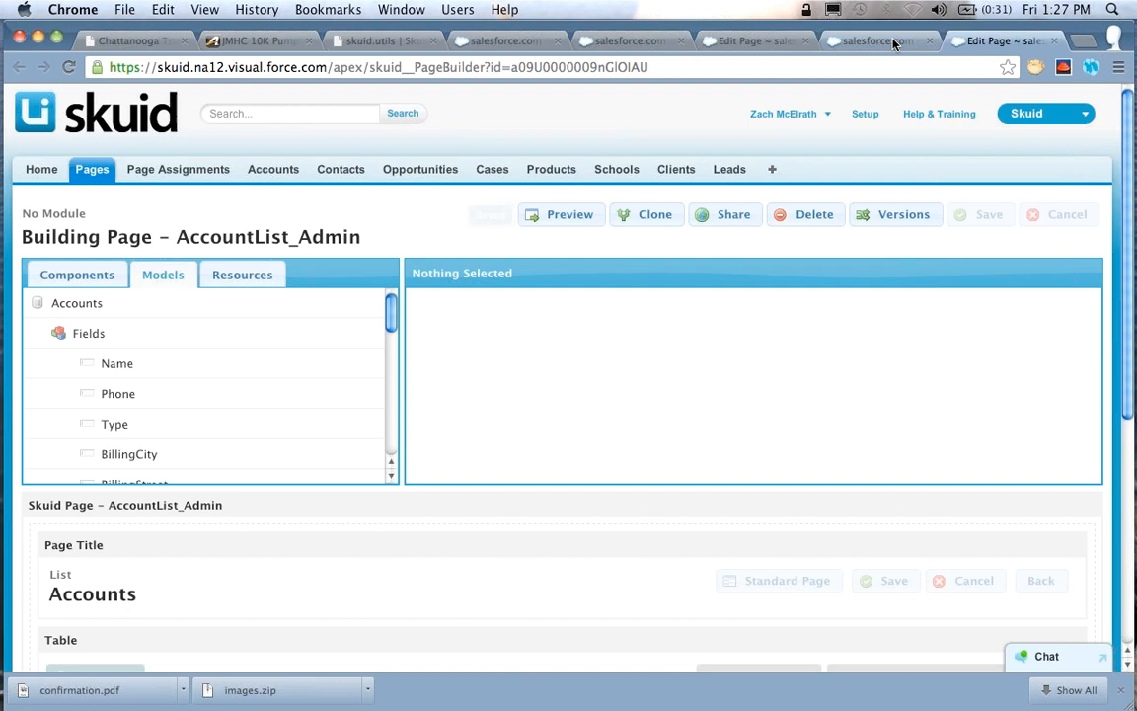
{"action": "key", "text": "super+w"}
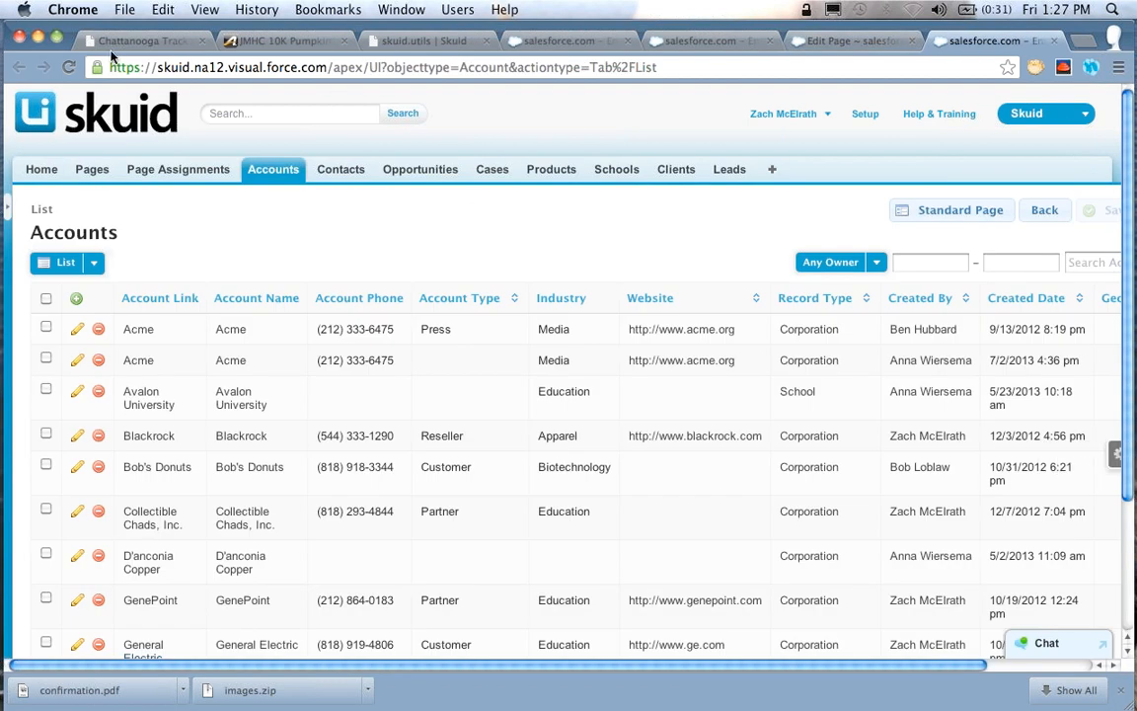
{"action": "left_click", "coordinate": [61, 67]}
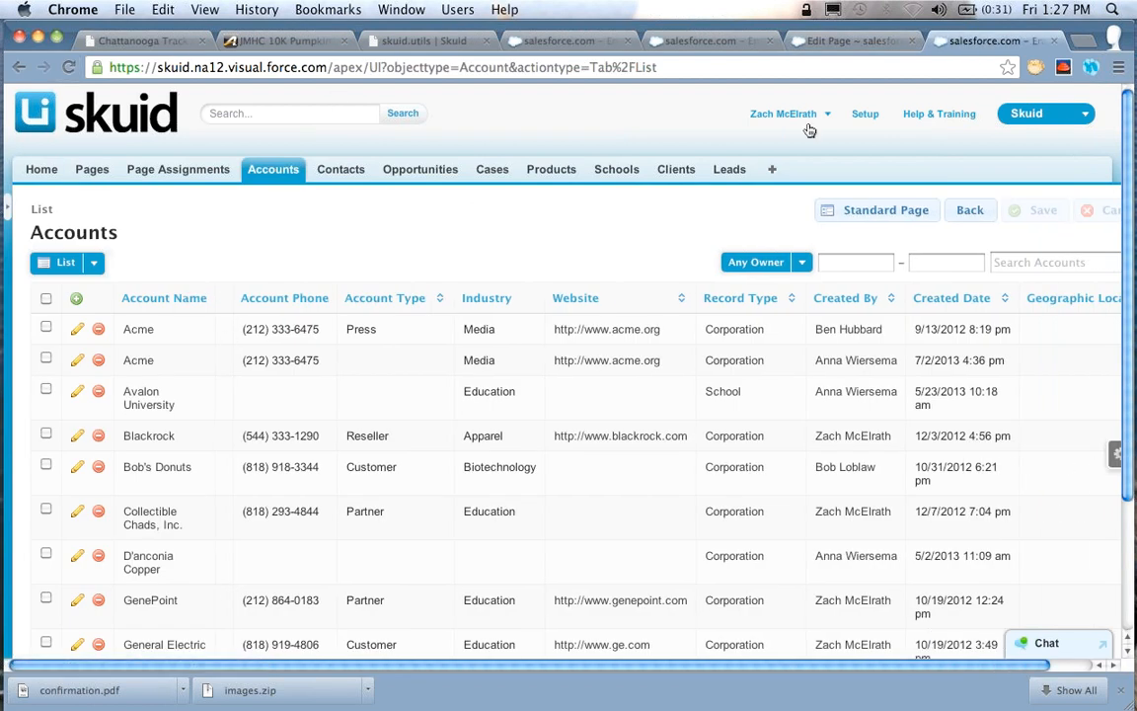
Change the Account ID field's Display Template on ContactDemoDetail to "{{Name}} - {{Owner.Name}}"
{"action": "left_click", "coordinate": [800, 37]}
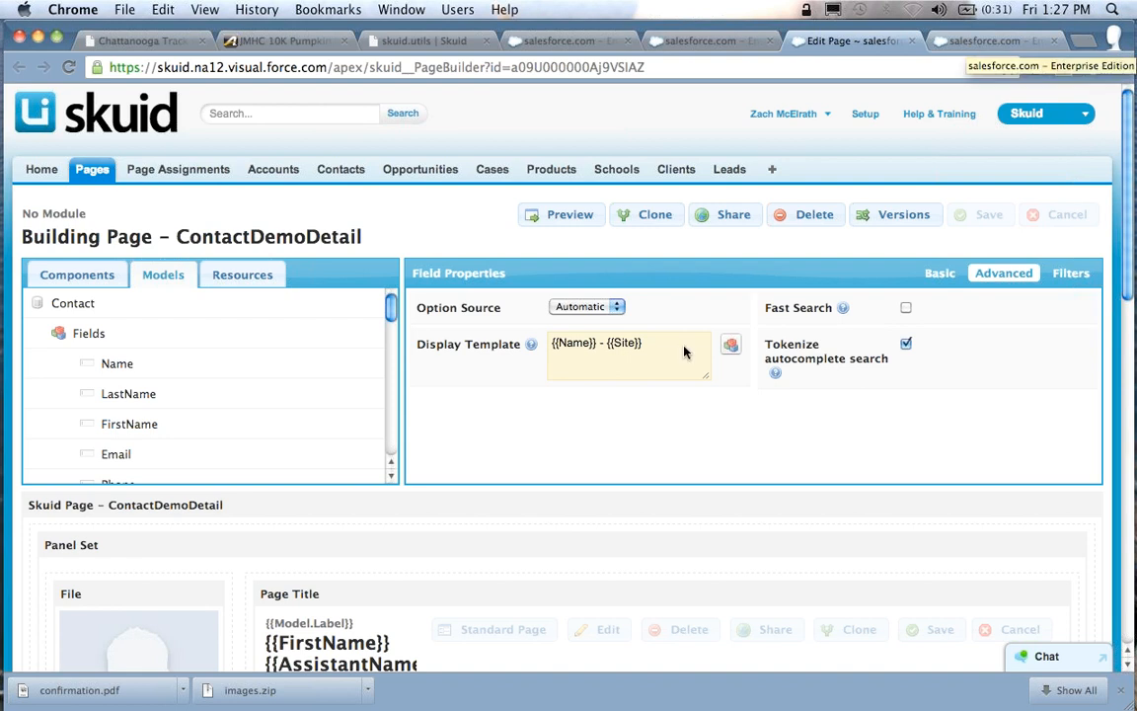
{"action": "double_click", "coordinate": [633, 344]}
{"action": "key", "text": "BackSpace"}
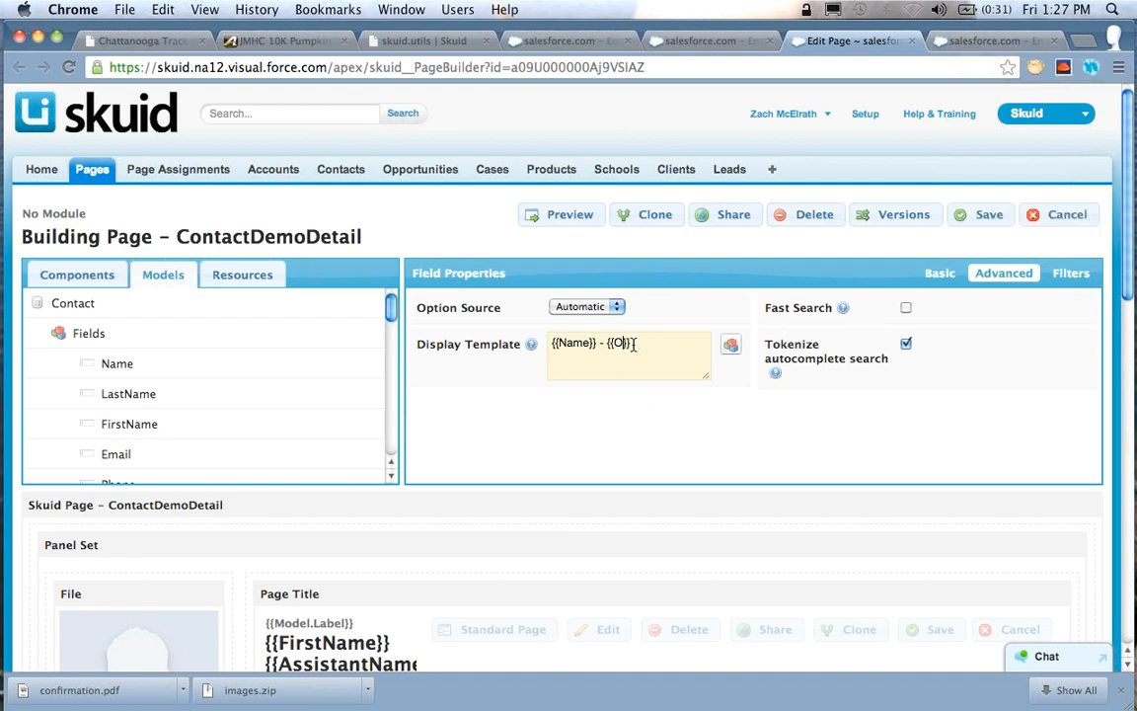
{"action": "type", "text": "Owner.Name"}
Add the related Account's Owner ID to the Contact model and check the owner's name fields through the Owner reference
{"action": "left_click", "coordinate": [380, 335]}
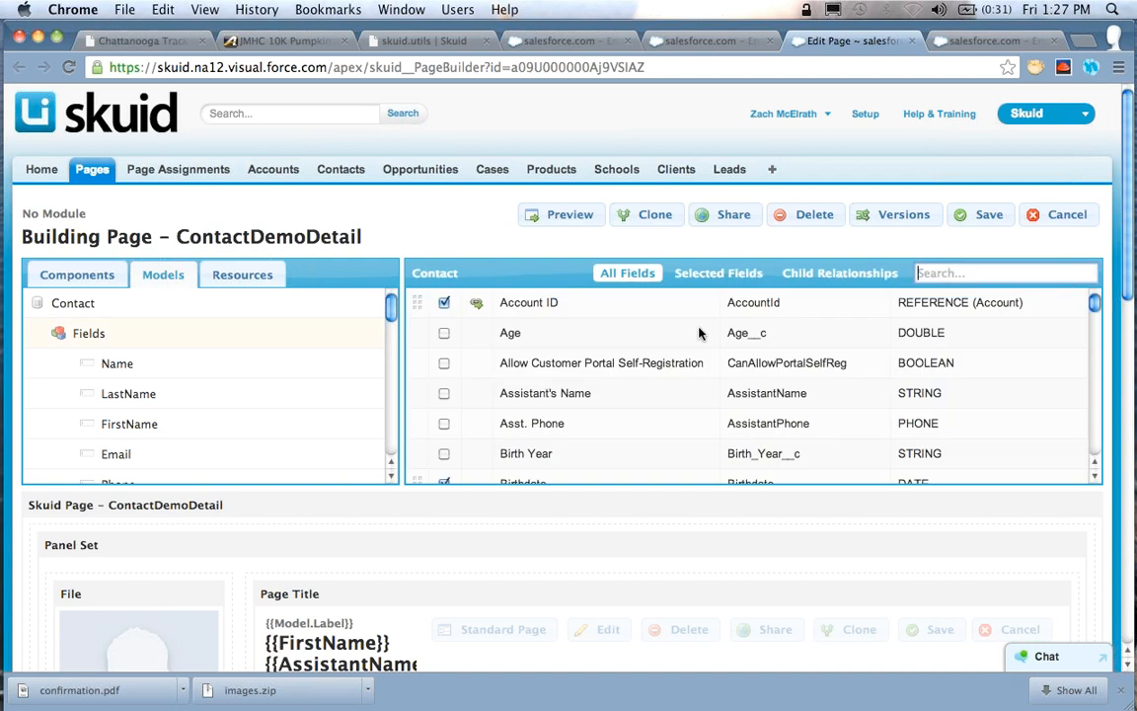
{"action": "left_click", "coordinate": [476, 299]}
{"action": "type", "text": "Owner"}
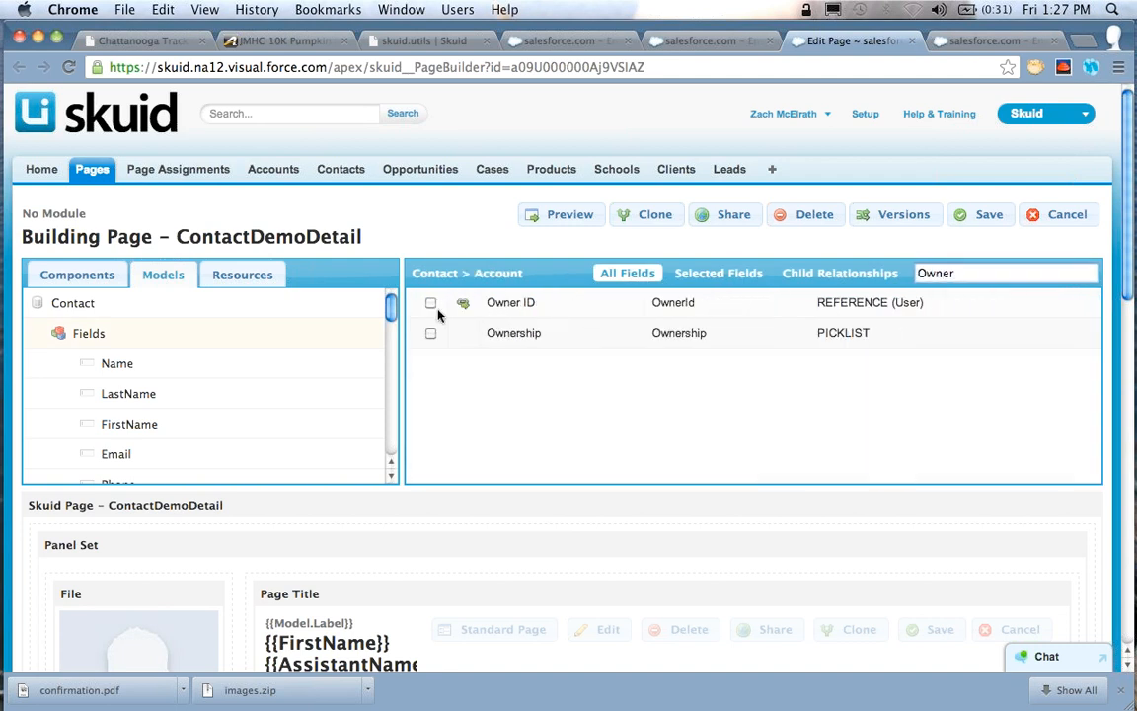
{"action": "left_click", "coordinate": [440, 304]}
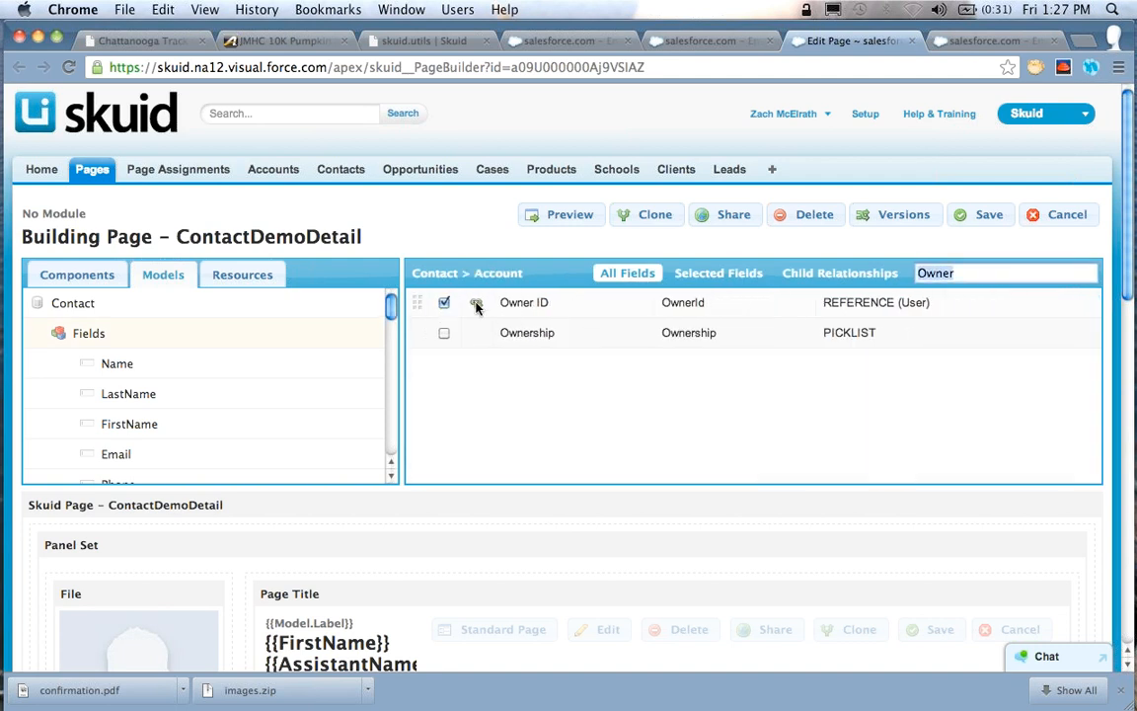
{"action": "left_click", "coordinate": [476, 303]}
{"action": "type", "text": "Name"}
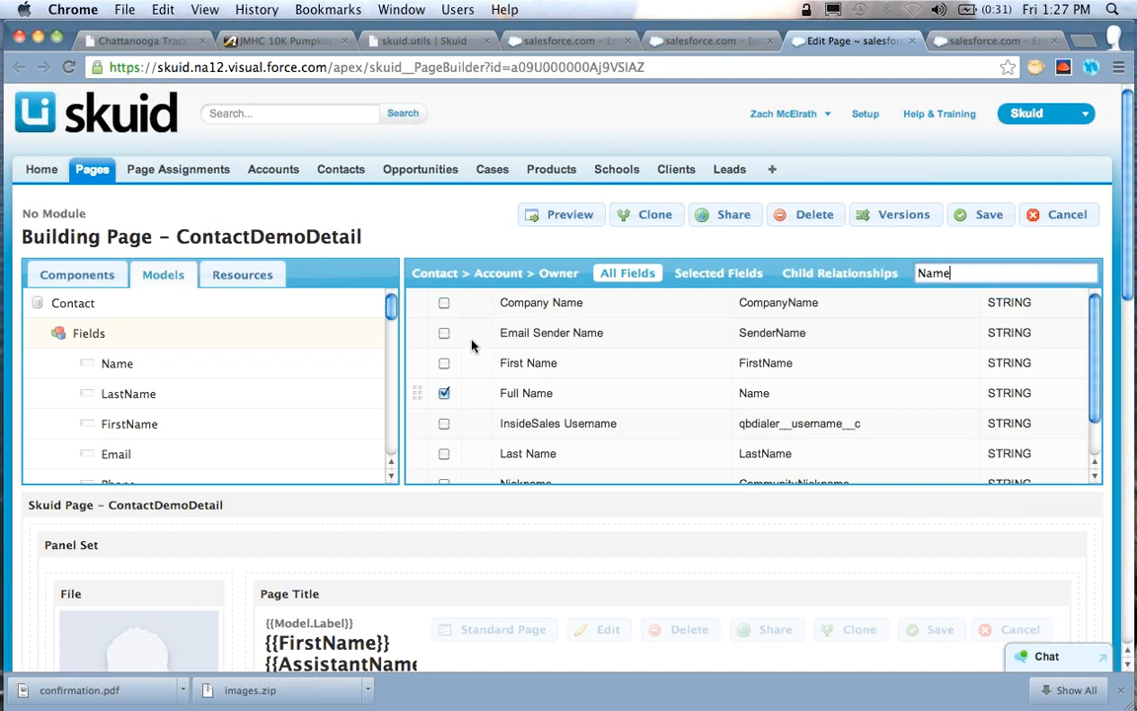
{"action": "left_click", "coordinate": [435, 274]}
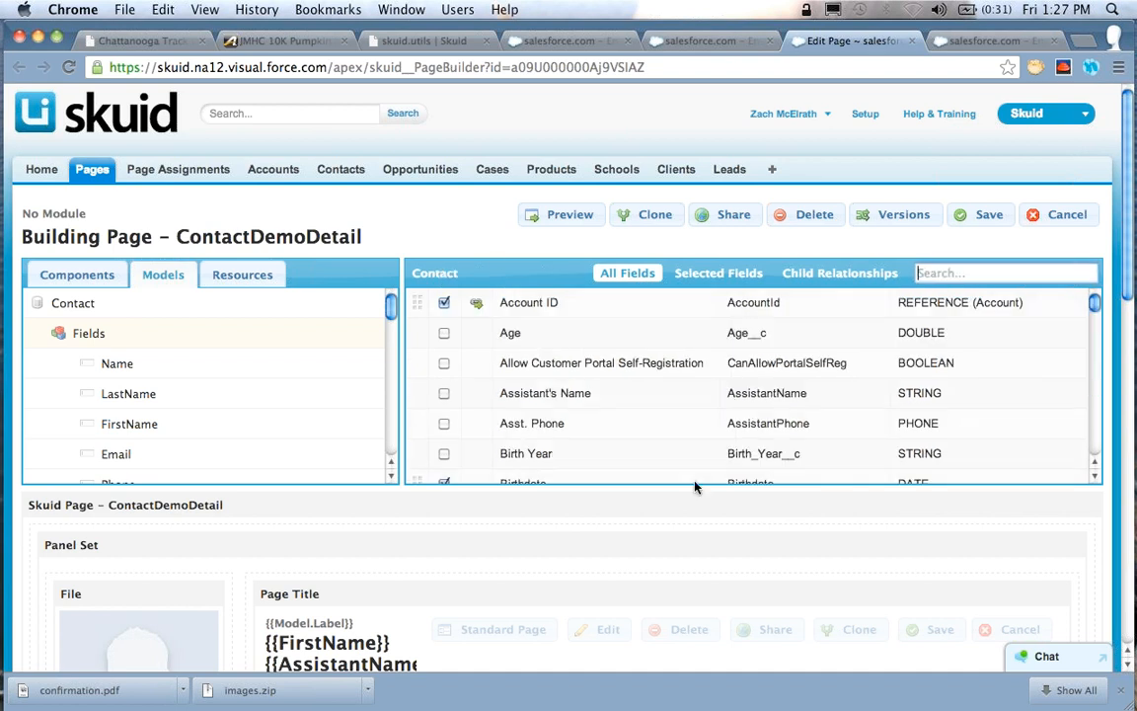
Reopen the Account ID field's advanced properties and remove the {{Owner.Name}} merge field from its Display Template
{"action": "scroll", "coordinate": [749, 452], "scroll_direction": "down", "scroll_amount": 3}
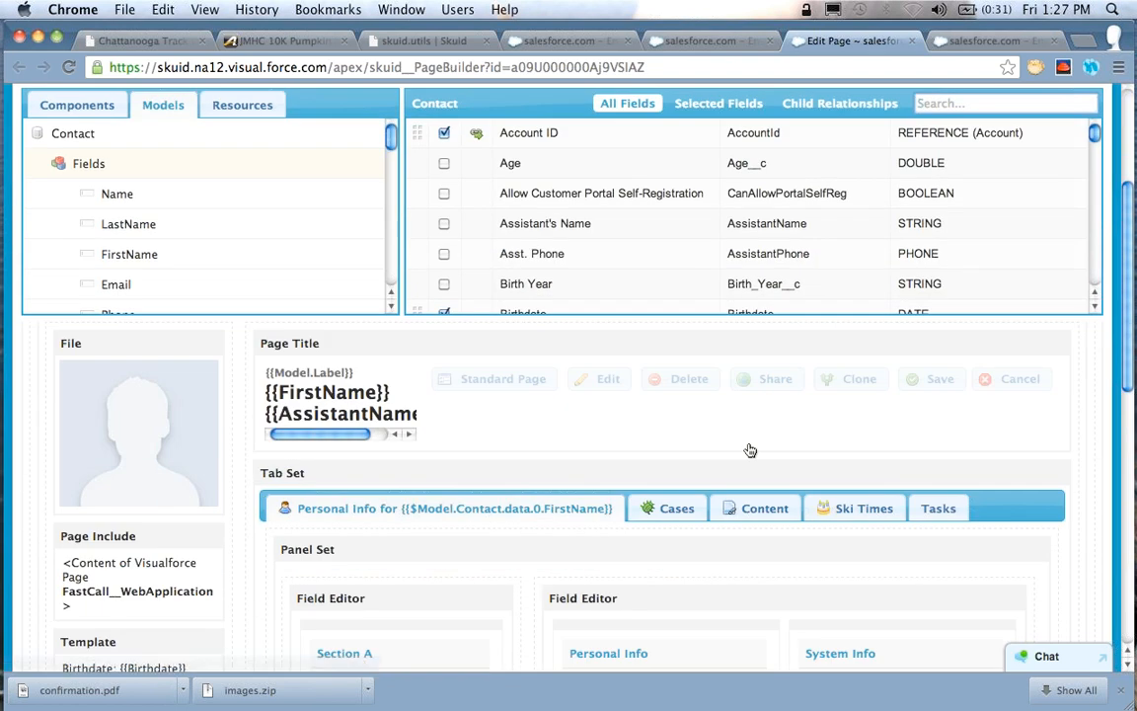
{"action": "scroll", "coordinate": [750, 450], "scroll_direction": "down", "scroll_amount": 2}
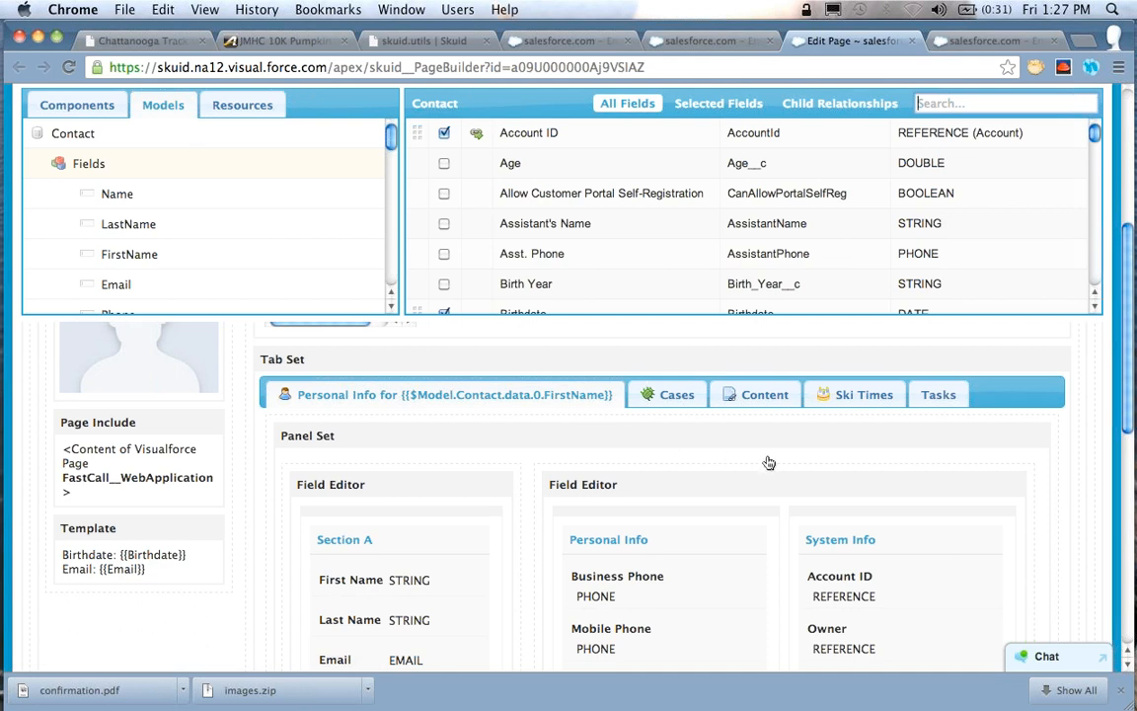
{"action": "scroll", "coordinate": [769, 463], "scroll_direction": "down", "scroll_amount": 1}
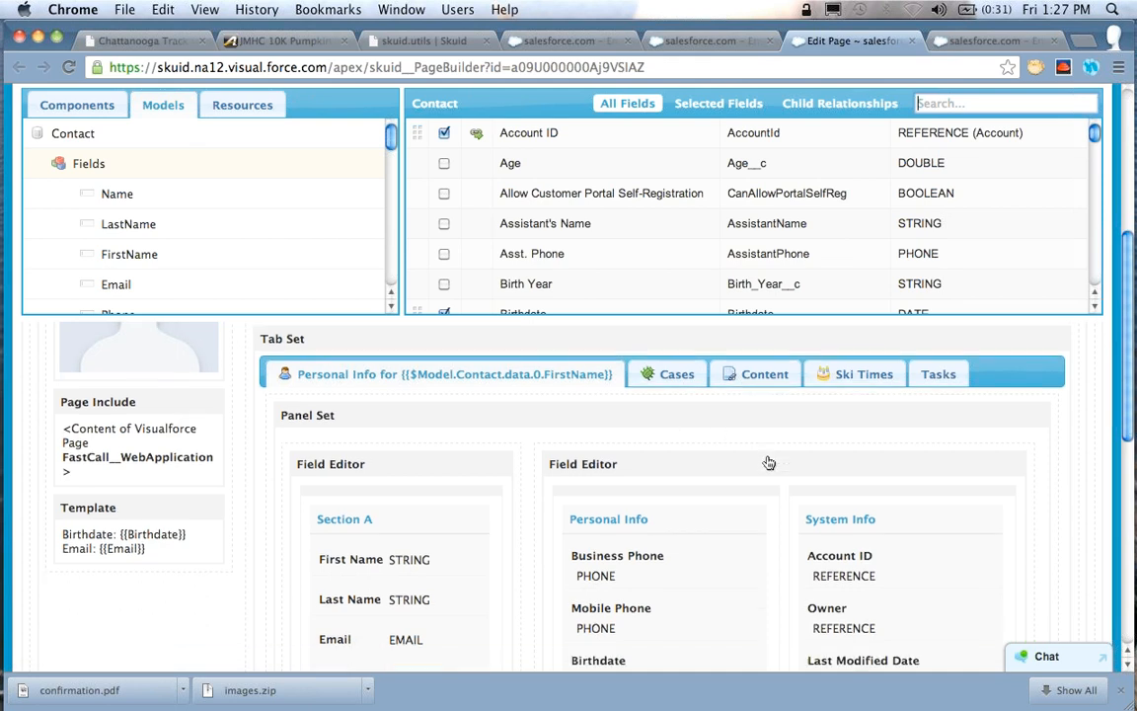
{"action": "left_click", "coordinate": [851, 563]}
{"action": "left_click", "coordinate": [1004, 104]}
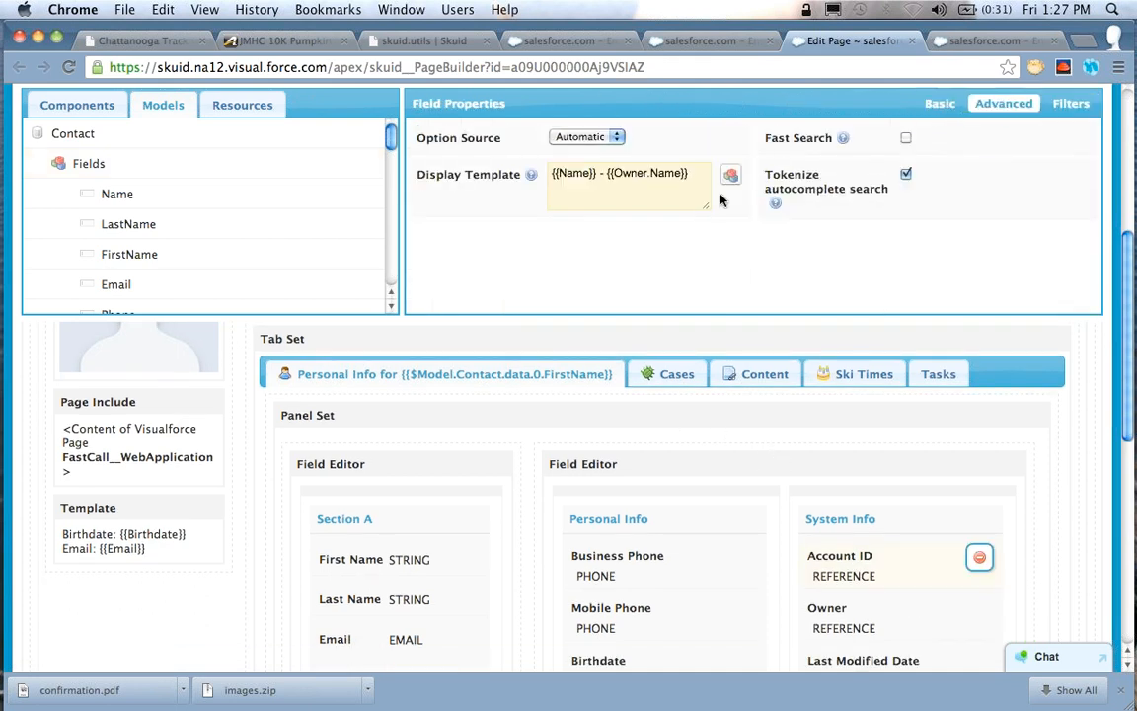
{"action": "key", "text": "shift+Left"}
{"action": "key", "text": "shift+Left"}
{"action": "key", "text": "shift+Left"}
{"action": "key", "text": "shift+Left"}
{"action": "key", "text": "shift+Left"}
{"action": "key", "text": "shift+Left"}
{"action": "key", "text": "shift+Left"}
{"action": "key", "text": "shift+Left"}
{"action": "key", "text": "shift+Left"}
{"action": "key", "text": "shift+Left"}
{"action": "key", "text": "shift+Left"}
{"action": "key", "text": "shift+Left"}
{"action": "key", "text": "shift+Left"}
{"action": "key", "text": "BackSpace"}
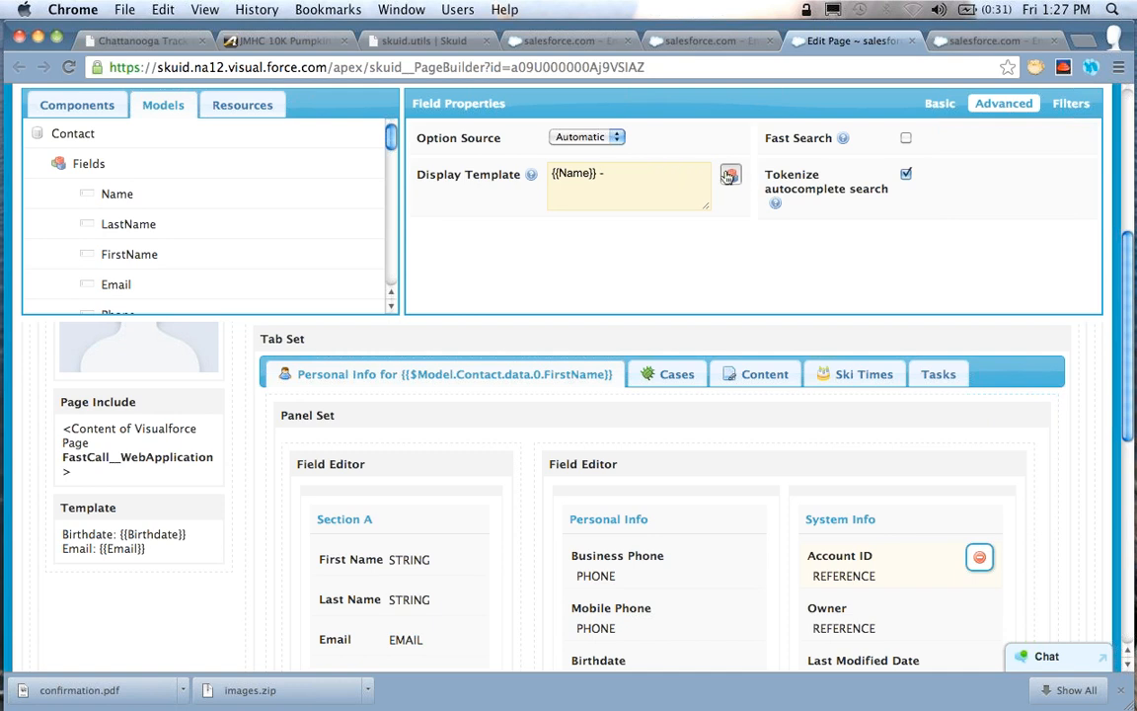
Insert the account owner's Full Name into the Display Template with the field picker, giving "{{Name}} - {{Owner.Name}}", and save the page
{"action": "left_click", "coordinate": [730, 174]}
{"action": "scroll", "coordinate": [247, 415], "scroll_direction": "down", "scroll_amount": 3}
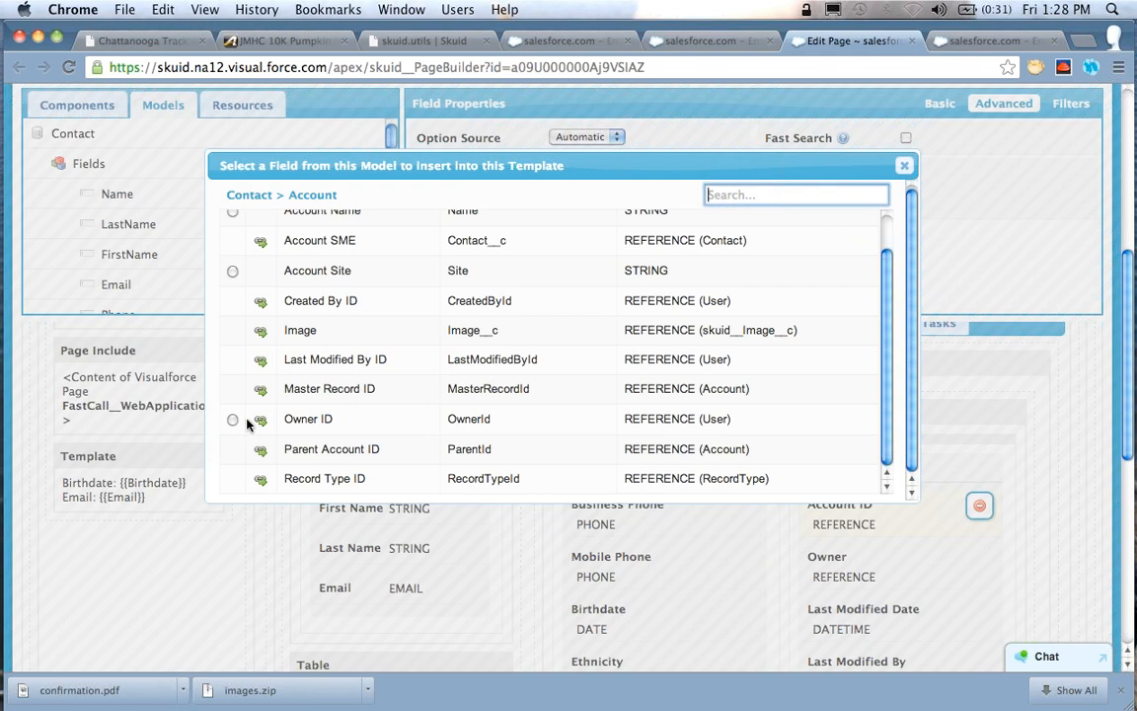
{"action": "left_click", "coordinate": [262, 422]}
{"action": "type", "text": "Name"}
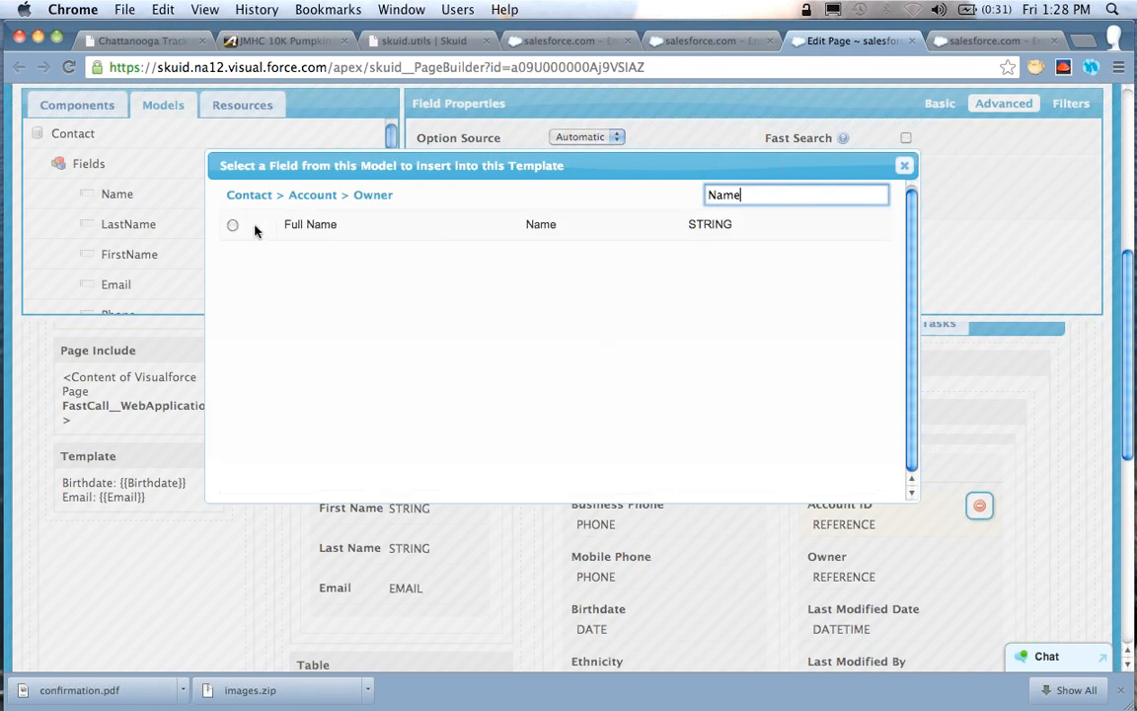
{"action": "left_click", "coordinate": [233, 223]}
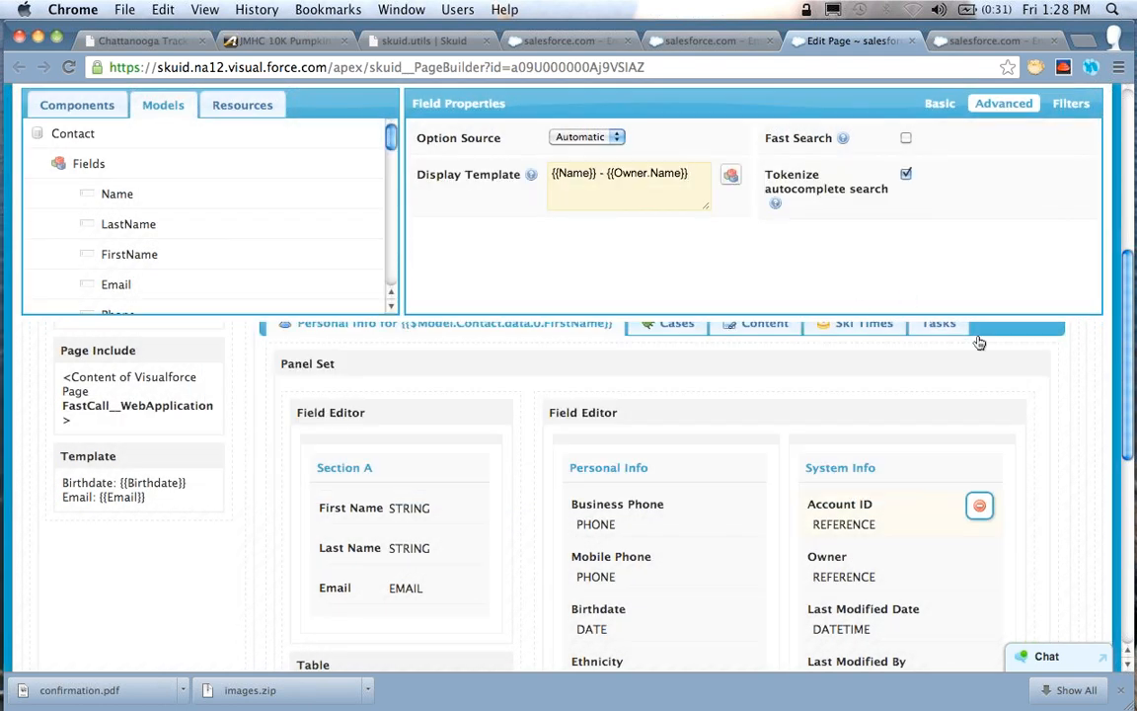
{"action": "scroll", "coordinate": [978, 343], "scroll_direction": "up", "scroll_amount": 4}
{"action": "left_click", "coordinate": [985, 211]}
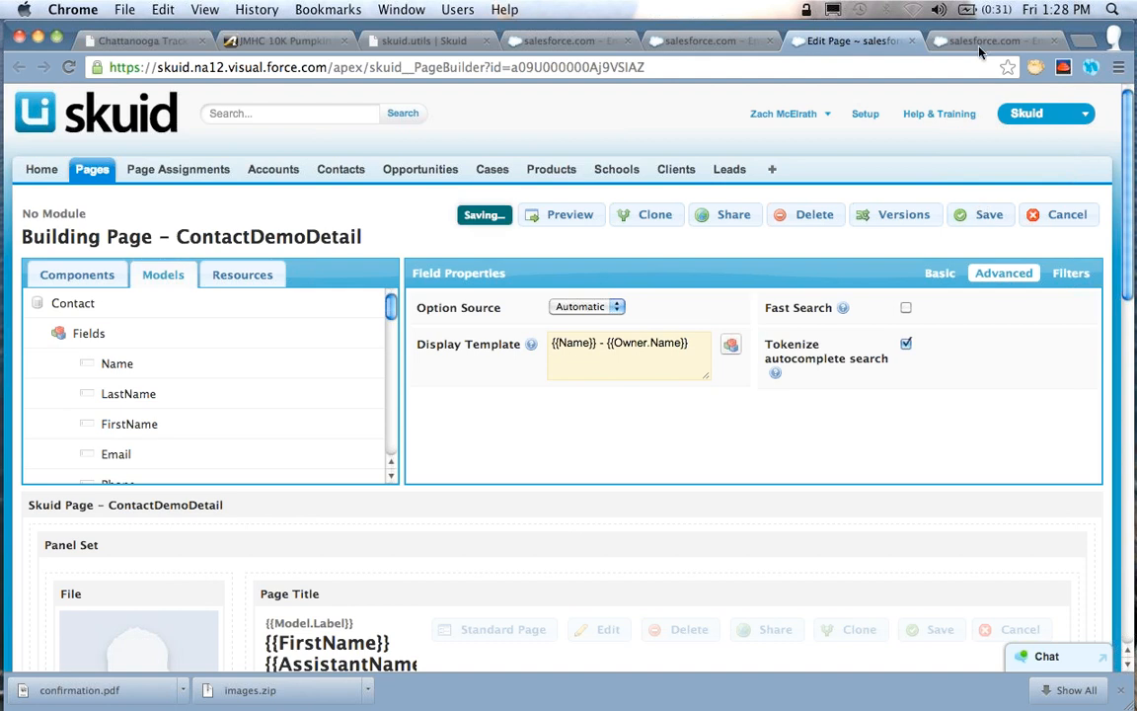
Close the accounts list, return to the contact record and search its Account ID field for "Acme"
{"action": "left_click", "coordinate": [975, 47]}
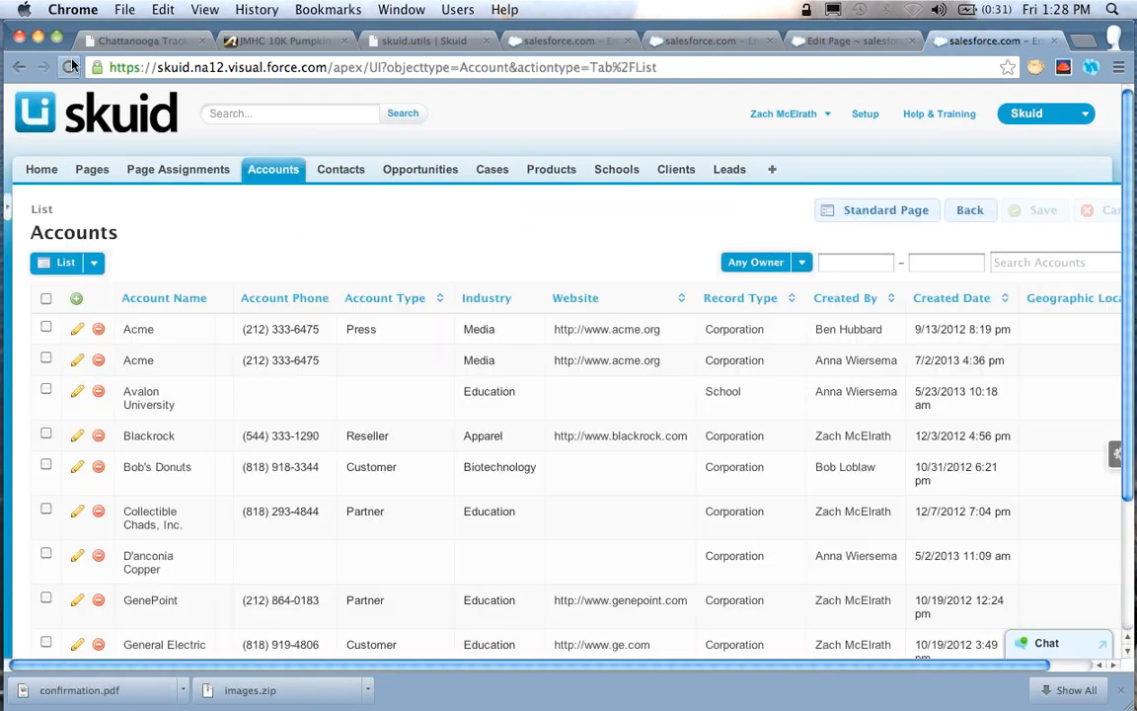
{"action": "key", "text": "super+w"}
{"action": "left_click", "coordinate": [758, 40]}
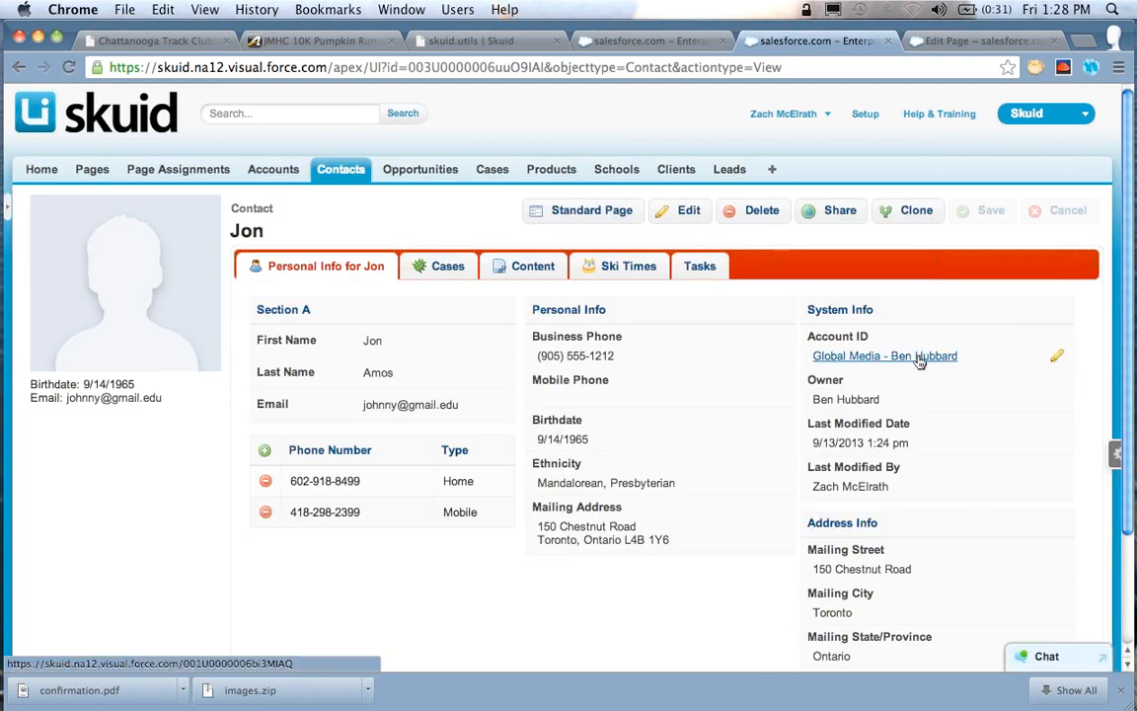
{"action": "left_click", "coordinate": [1054, 359]}
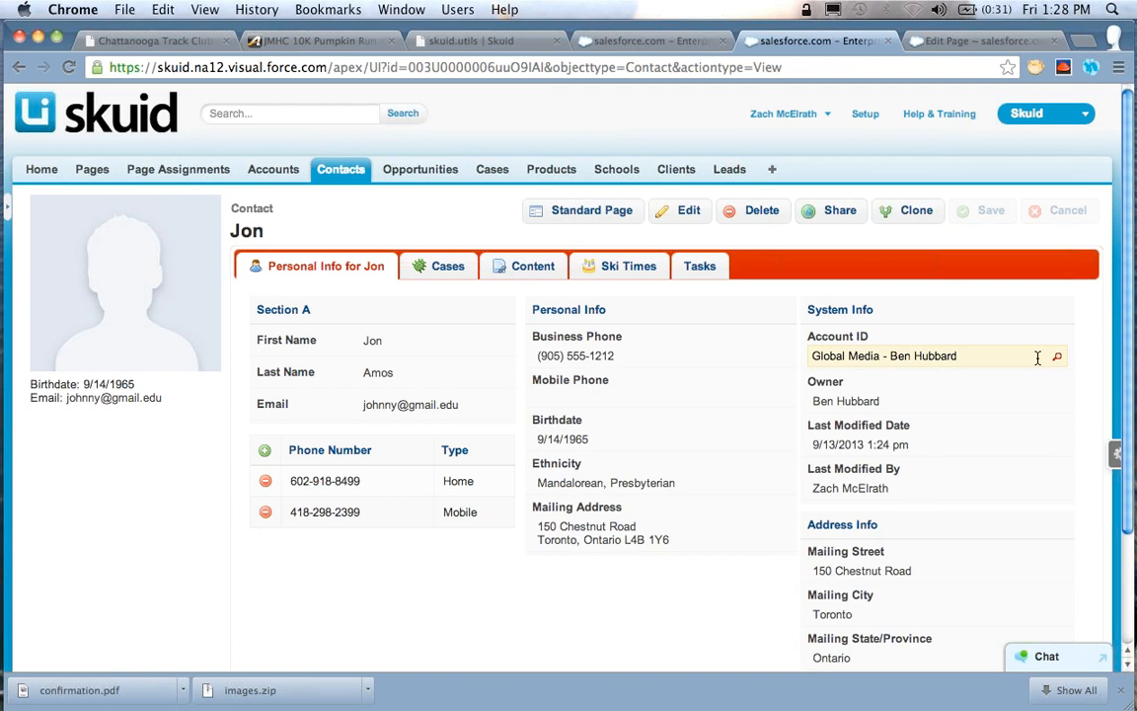
{"action": "type", "text": "Acme - Dinosaur Machine"}
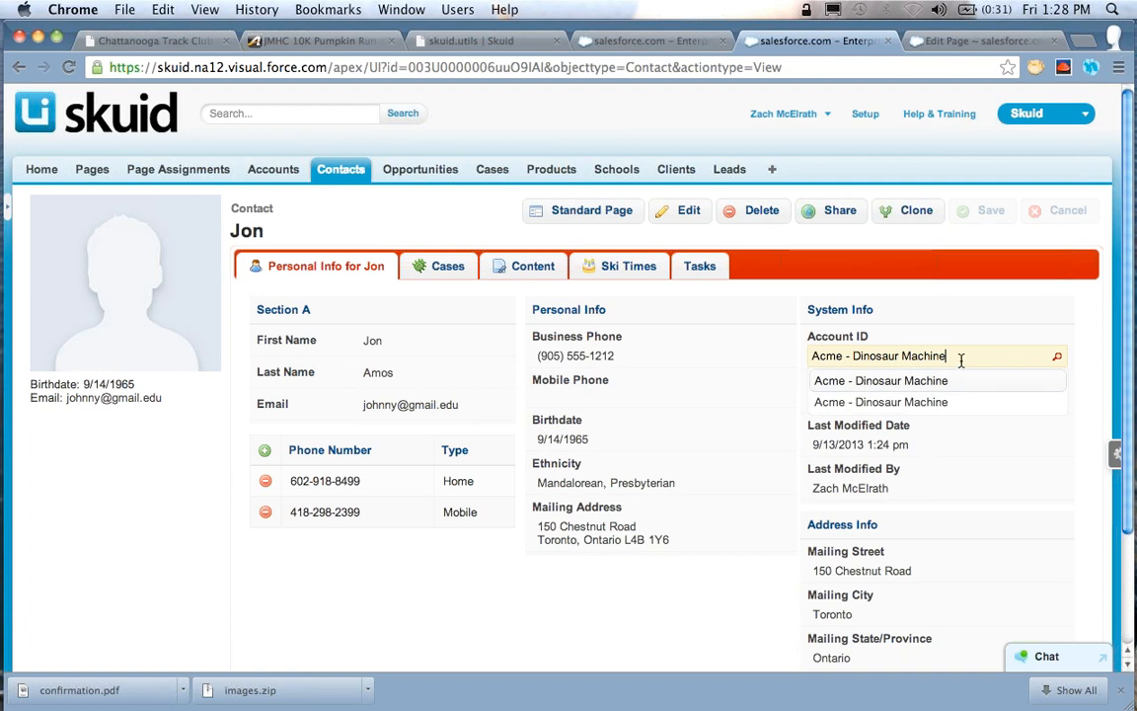
Search the Account ID field by account owner, using "dinosaur" and another owner's first name
{"action": "key", "text": "super+a"}
{"action": "type", "text": "dinos"}
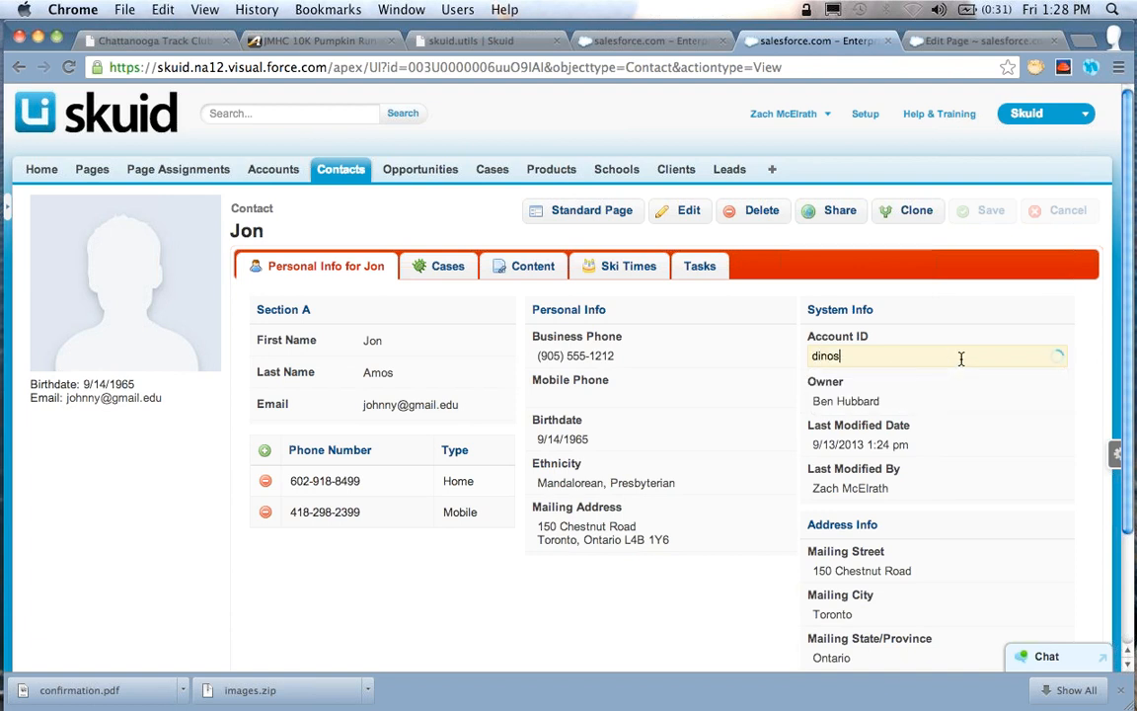
{"action": "type", "text": "aur"}
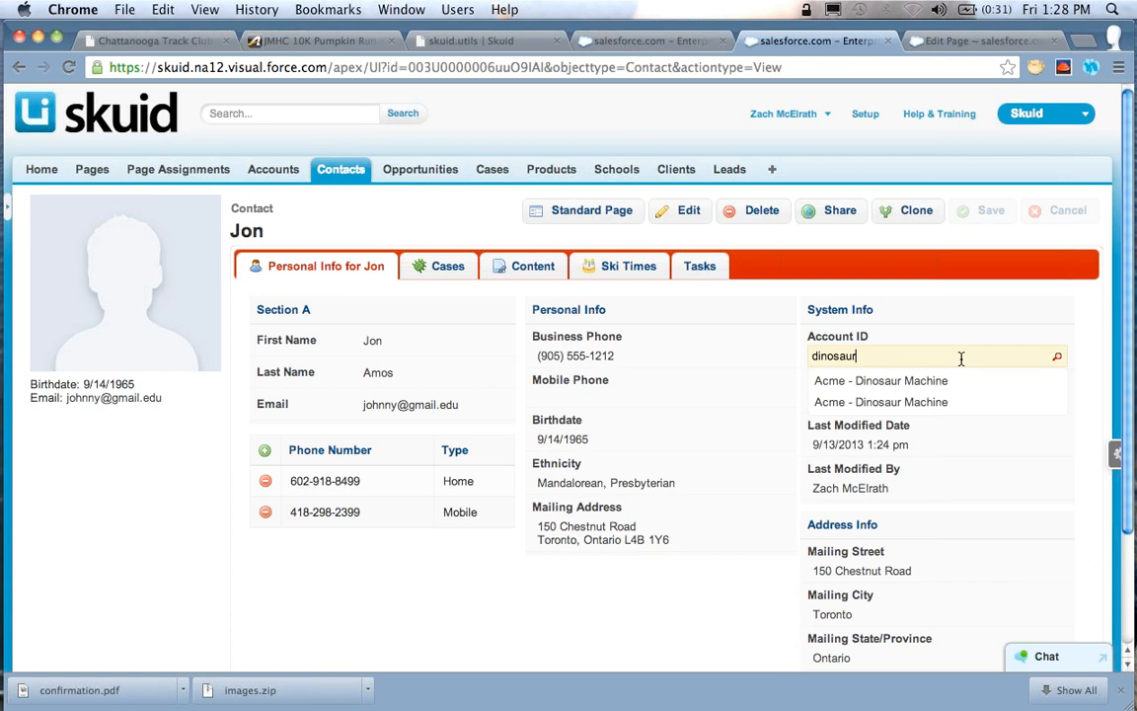
{"action": "key", "text": "super+a"}
{"action": "key", "text": "BackSpace"}
{"action": "type", "text": "Ben"}
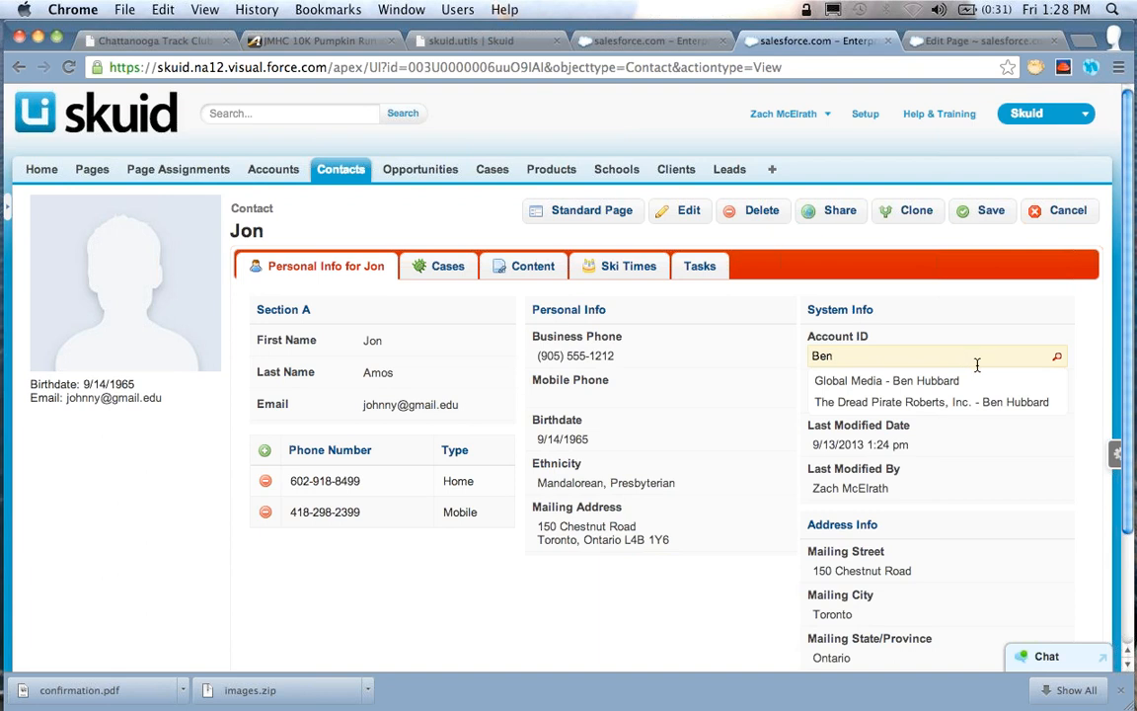
Search the Account ID field by an owner's first name, choose the Blackrock account and save the contact
{"action": "key", "text": "super+a"}
{"action": "type", "text": "Zach"}
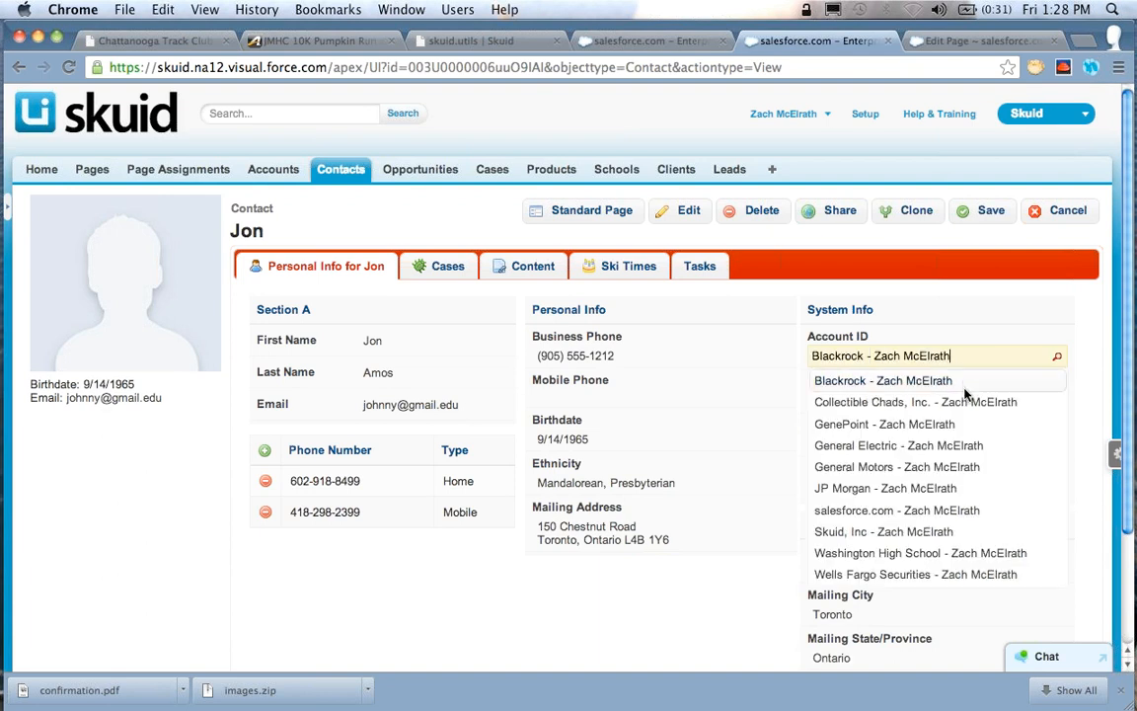
{"action": "left_click", "coordinate": [949, 382]}
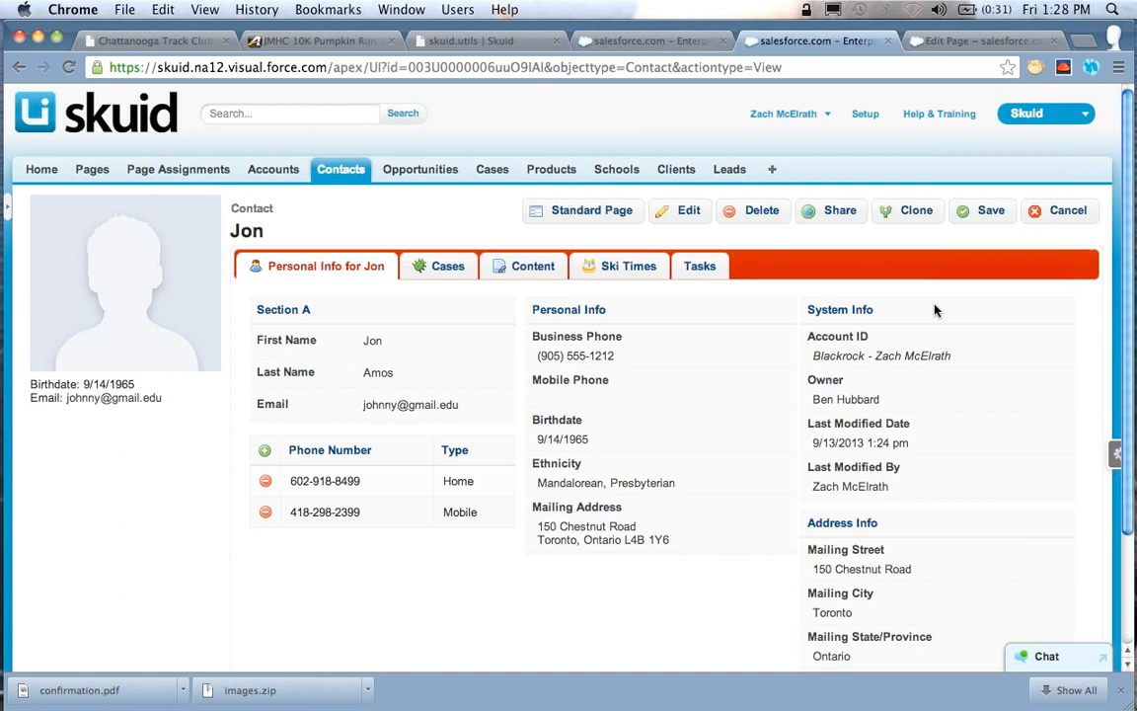
{"action": "left_click", "coordinate": [990, 212]}
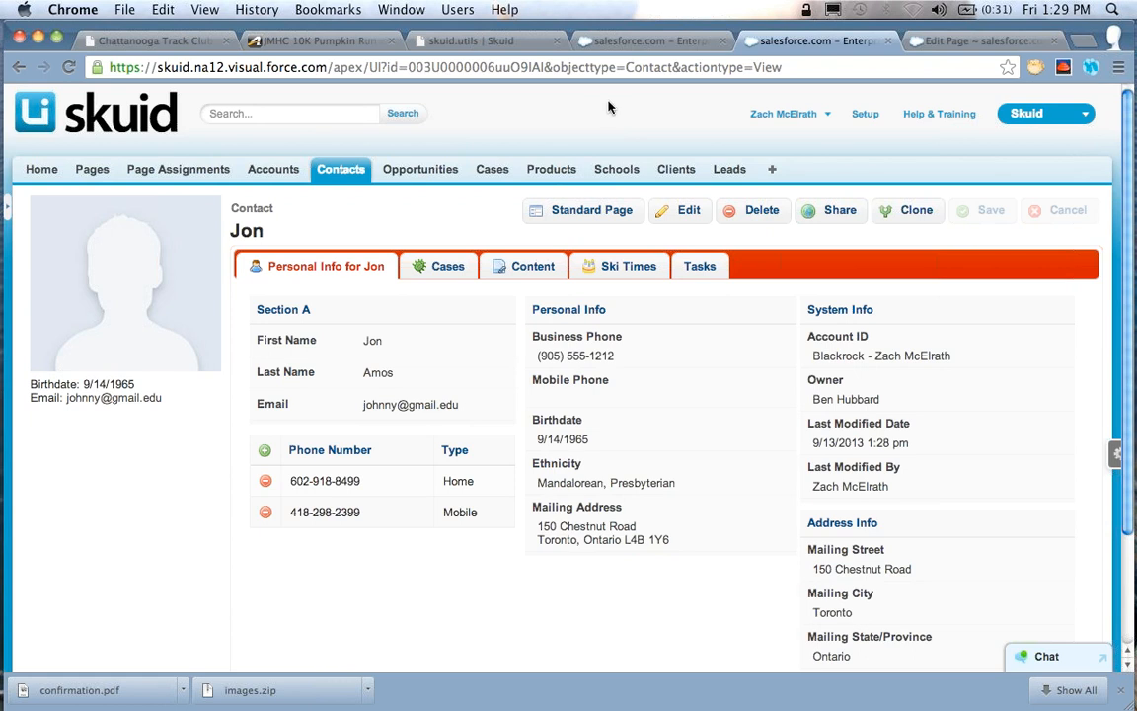
Reload the OpportunityDetail_ForMergeDemo page for the 2,000 Widgets opportunity and close the contact and page builder pages
{"action": "left_click", "coordinate": [651, 39]}
{"action": "left_click", "coordinate": [69, 66]}
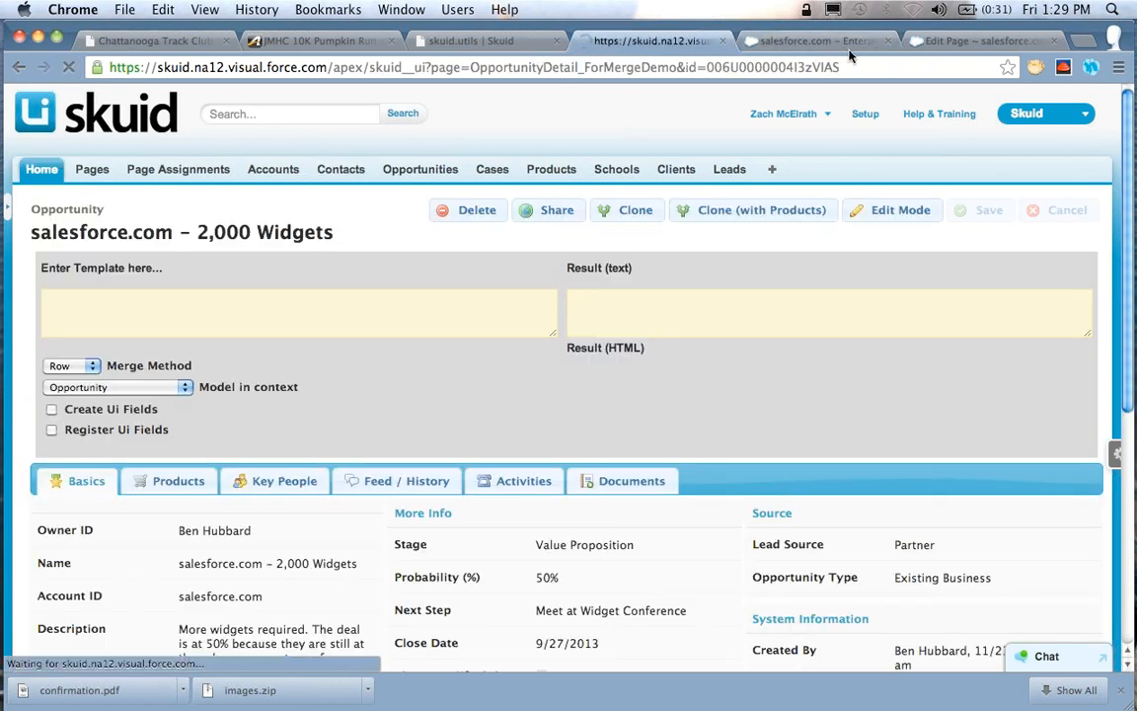
{"action": "left_click", "coordinate": [885, 40]}
{"action": "left_click", "coordinate": [885, 40]}
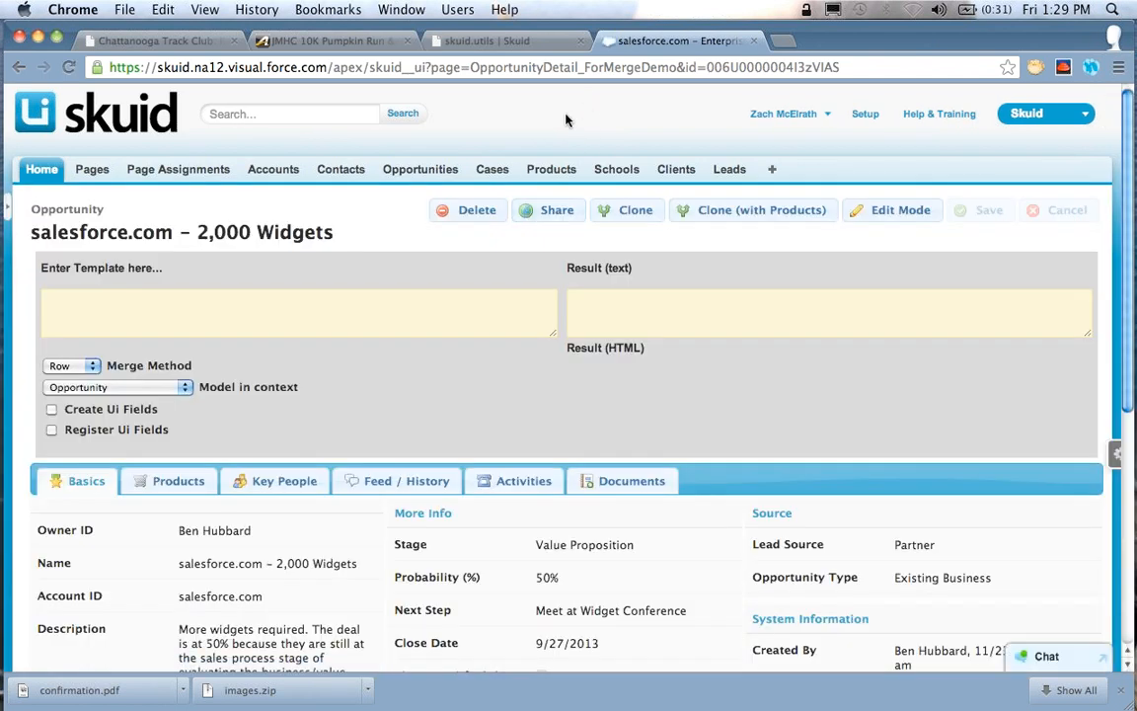
Review the opportunity's Basics, Products and Key People sections below the template tester
{"action": "scroll", "coordinate": [565, 119], "scroll_direction": "down", "scroll_amount": 6}
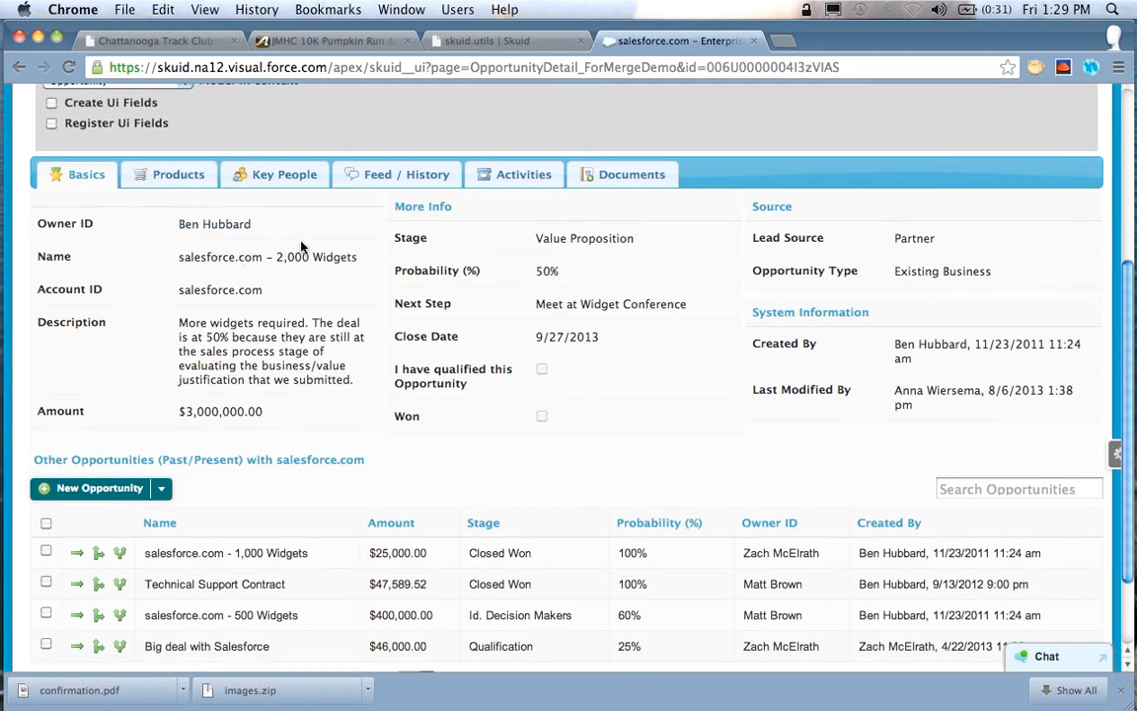
{"action": "left_click", "coordinate": [178, 175]}
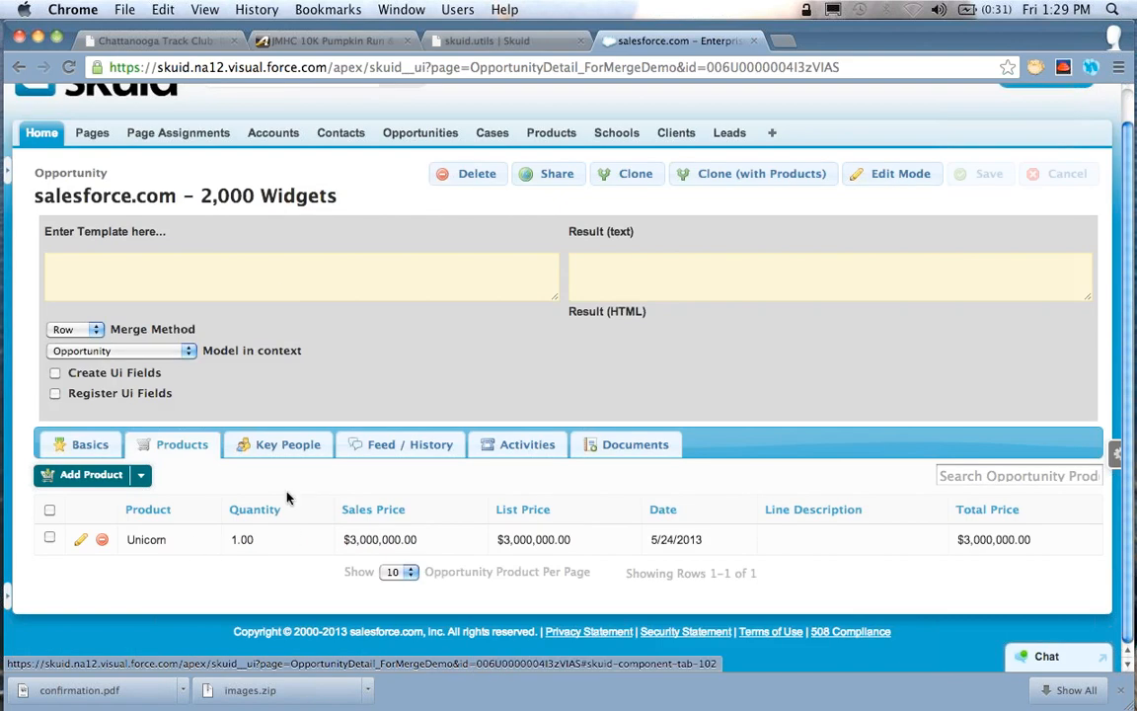
{"action": "left_click", "coordinate": [276, 449]}
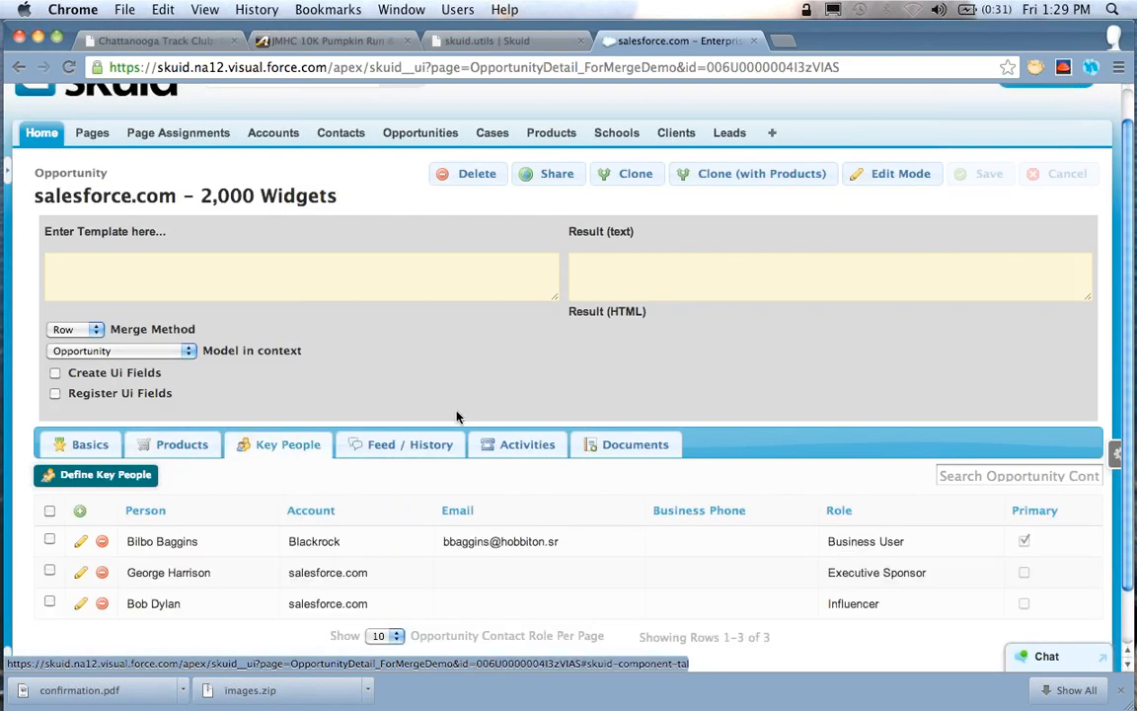
{"action": "scroll", "coordinate": [457, 416], "scroll_direction": "down", "scroll_amount": 1}
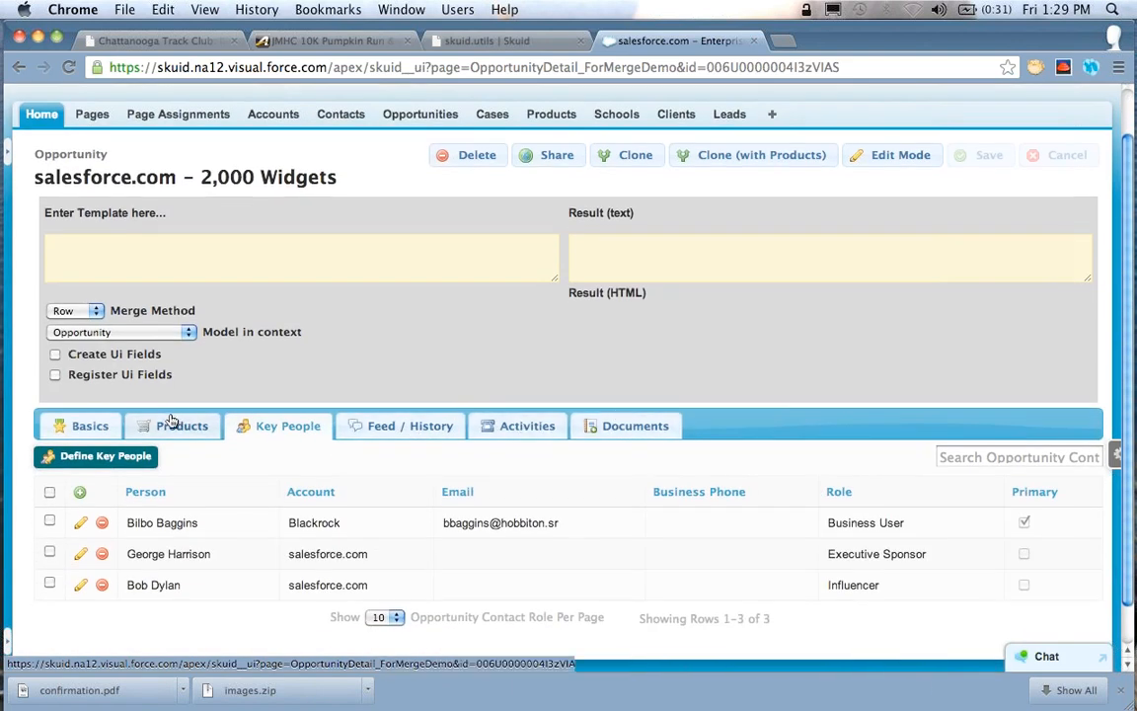
{"action": "left_click", "coordinate": [99, 427]}
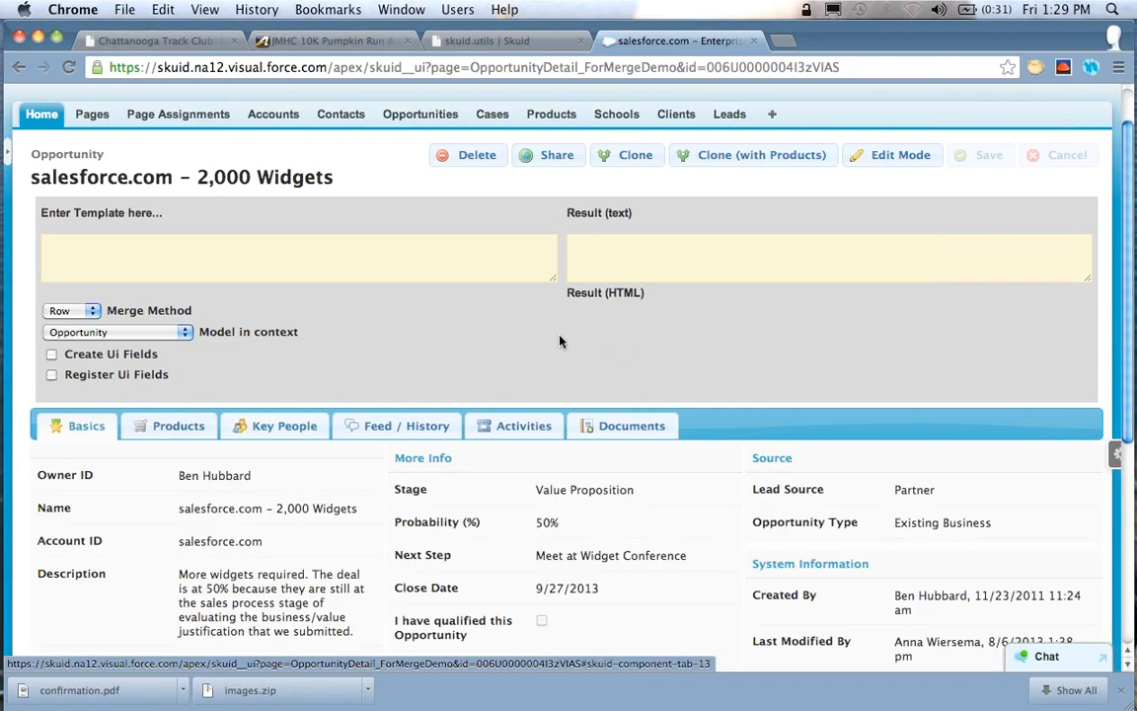
{"action": "scroll", "coordinate": [558, 341], "scroll_direction": "down", "scroll_amount": 1}
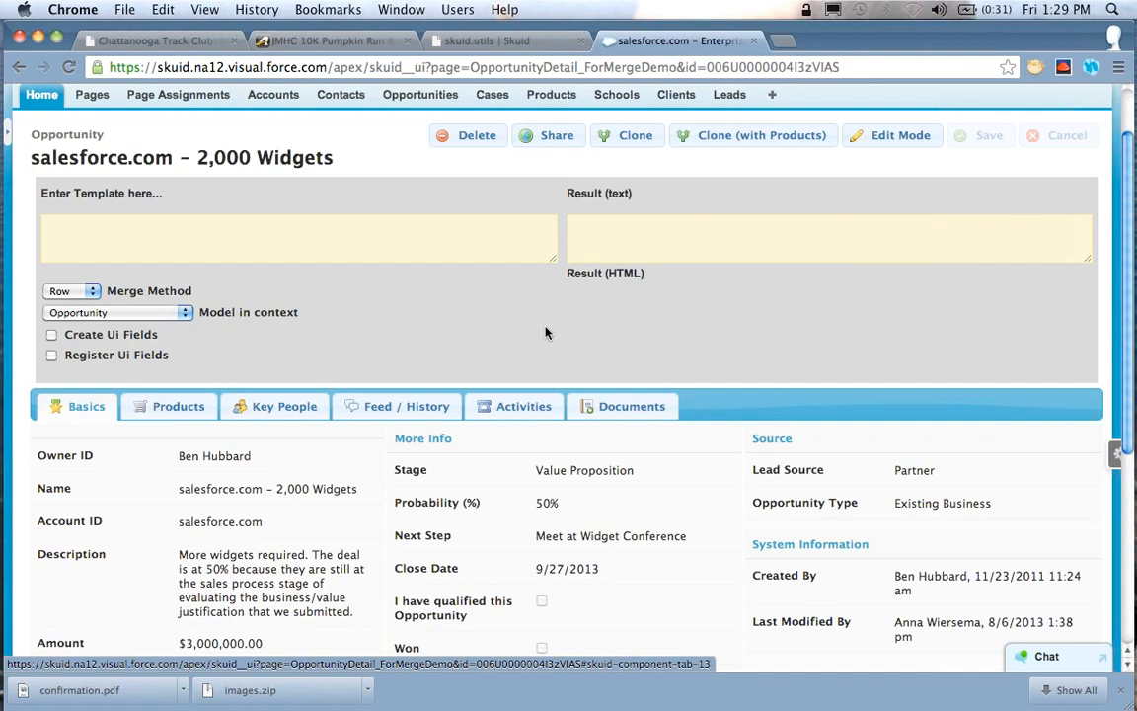
{"action": "scroll", "coordinate": [236, 310], "scroll_direction": "up", "scroll_amount": 3}
Set the template tester's Merge Method to Global and place the cursor in the empty template field
{"action": "left_click", "coordinate": [235, 310]}
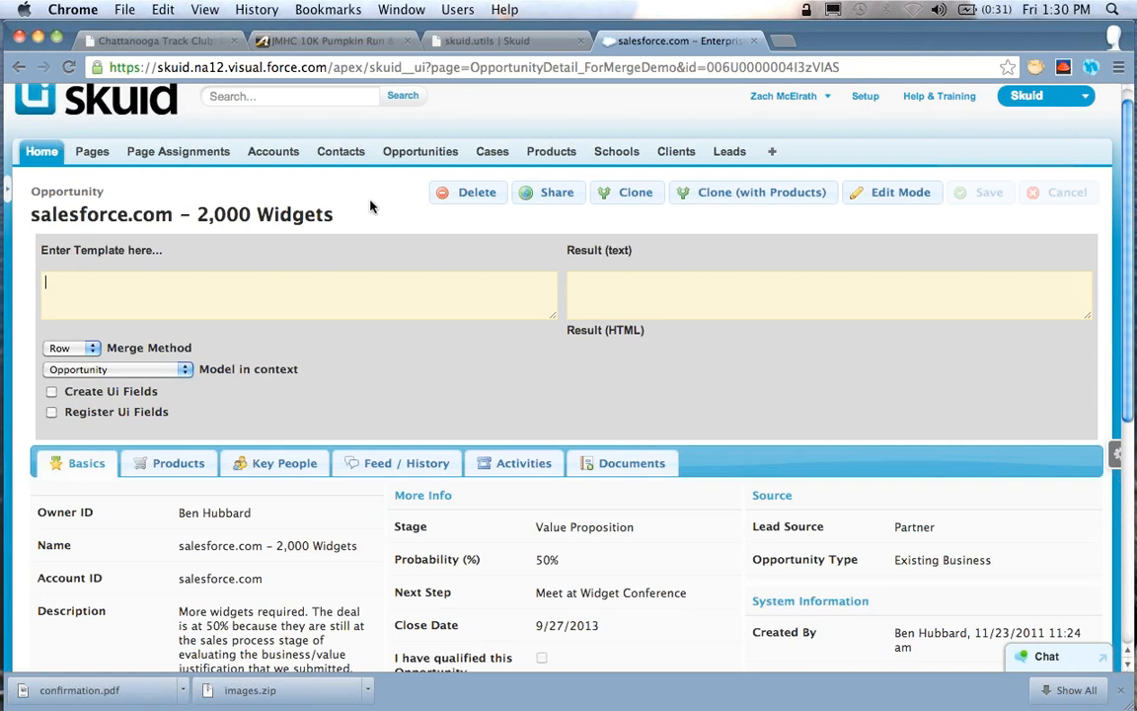
{"action": "left_click", "coordinate": [72, 348]}
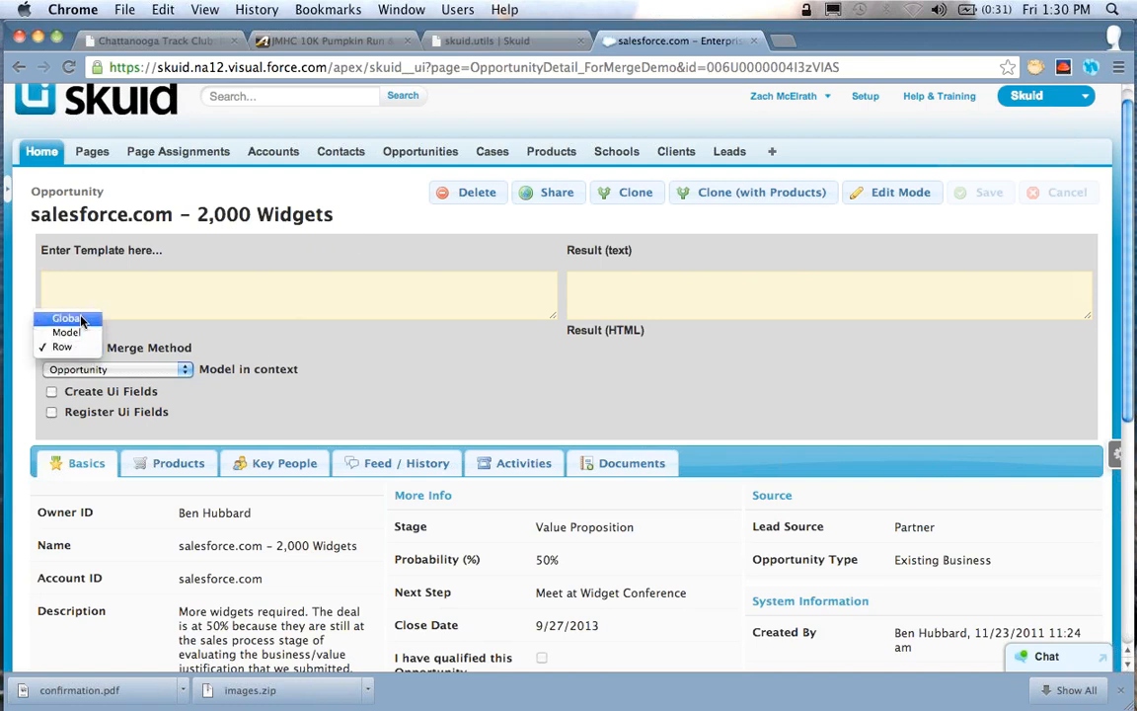
{"action": "left_click", "coordinate": [57, 317]}
{"action": "left_click", "coordinate": [242, 301]}
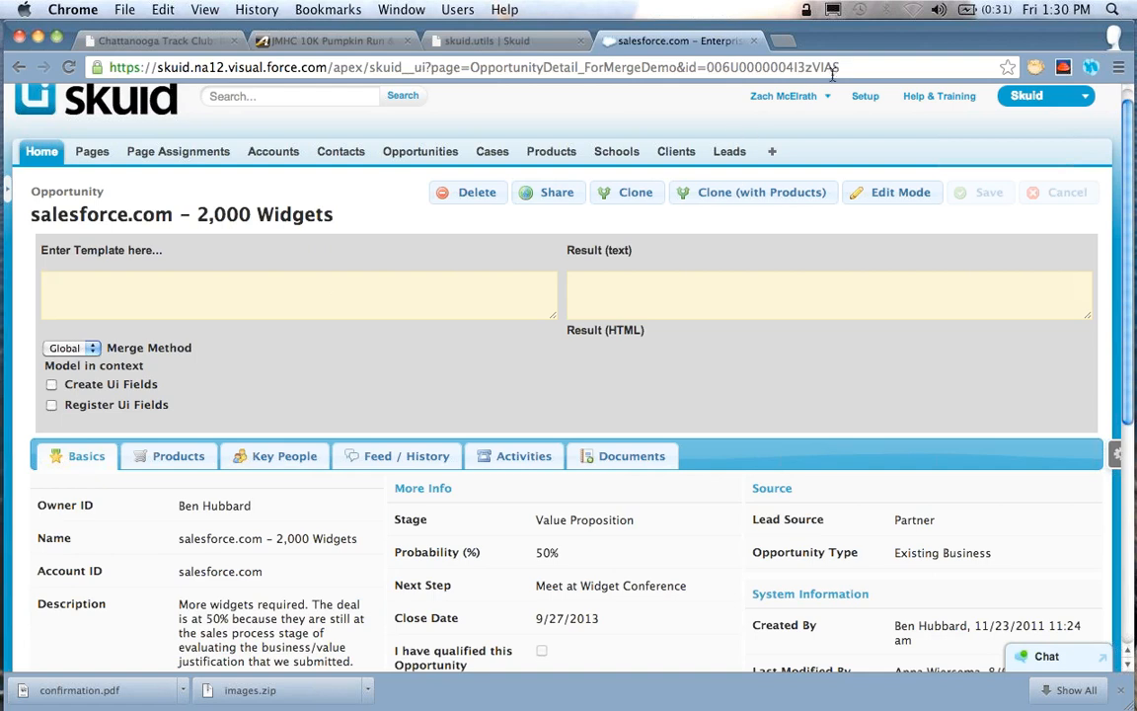
Examine the page and id parameters and their values in the opportunity page's URL
{"action": "left_click_drag", "start_coordinate": [834, 69], "coordinate": [707, 64]}
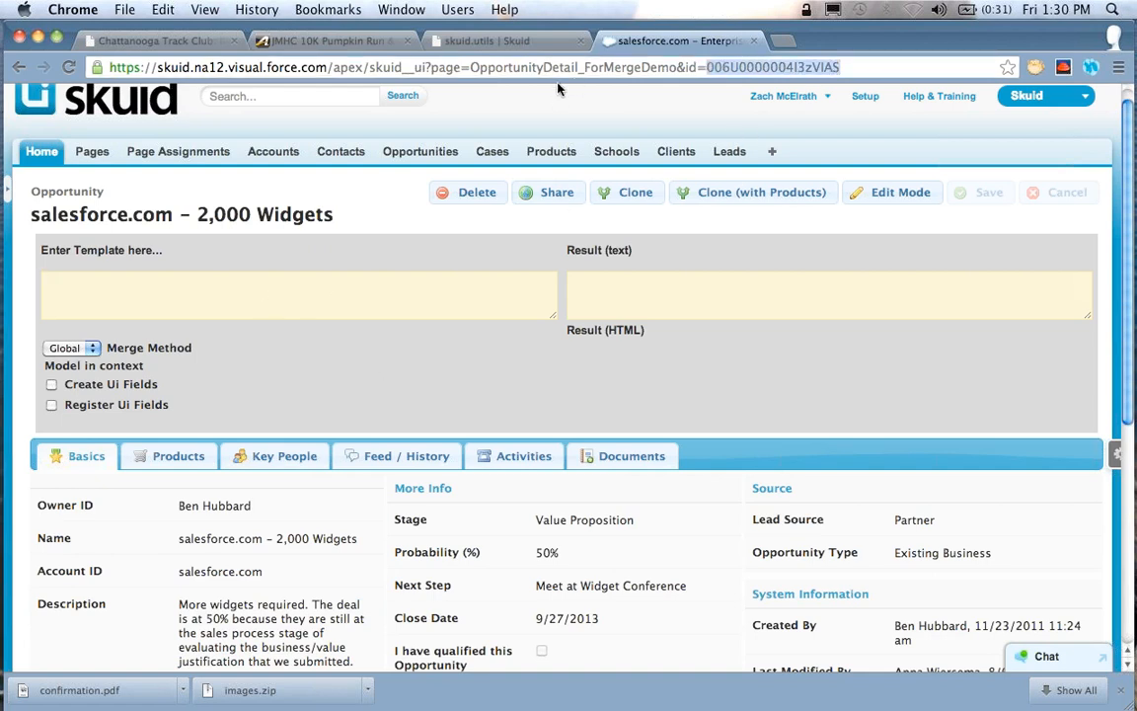
{"action": "left_click_drag", "start_coordinate": [474, 67], "coordinate": [676, 67]}
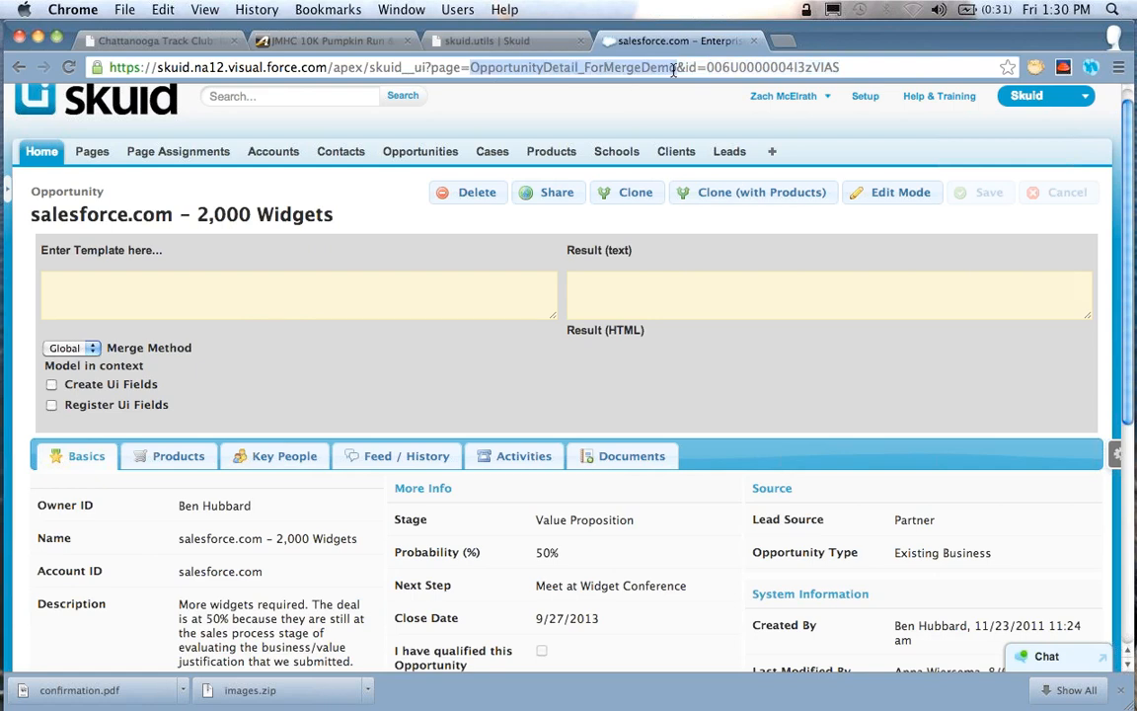
{"action": "double_click", "coordinate": [444, 67]}
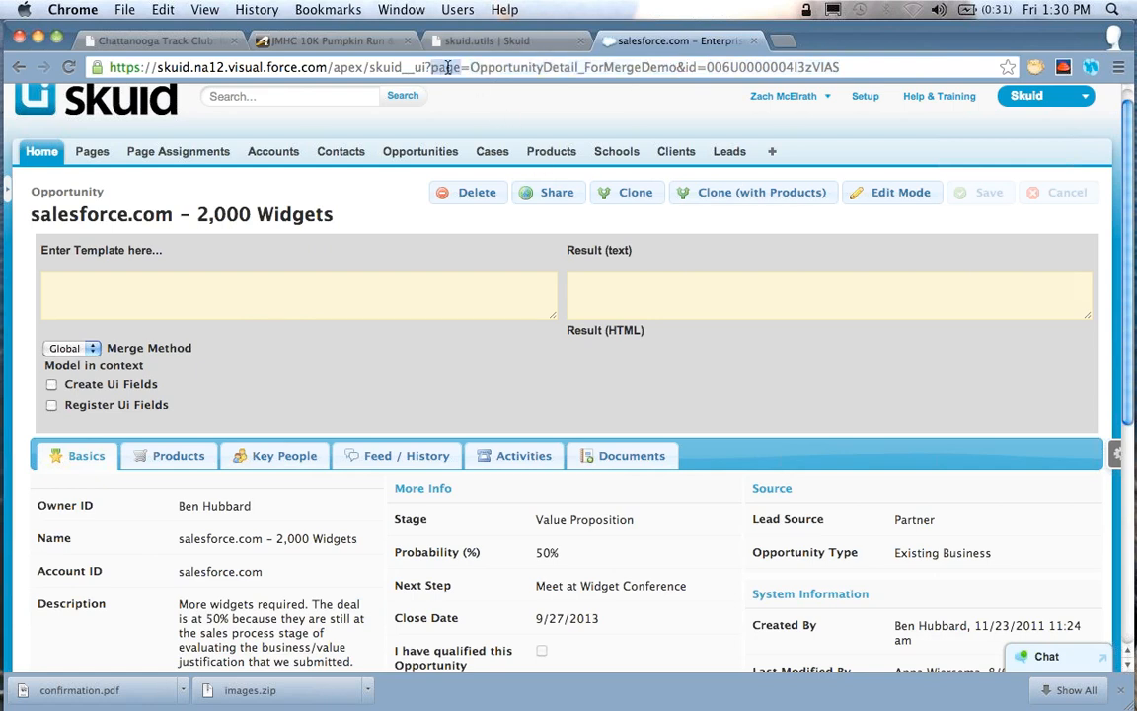
{"action": "double_click", "coordinate": [448, 68]}
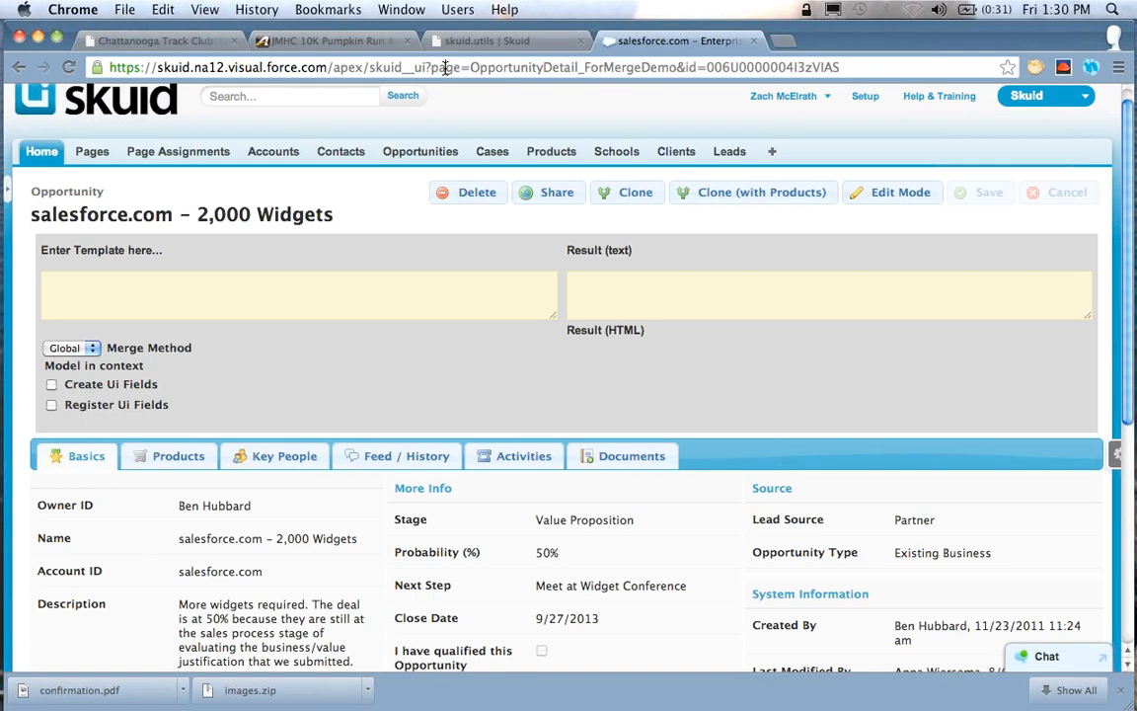
{"action": "double_click", "coordinate": [689, 68]}
Enter the global merge template "{{$Param.id}}" in the template tester
{"action": "left_click", "coordinate": [256, 294]}
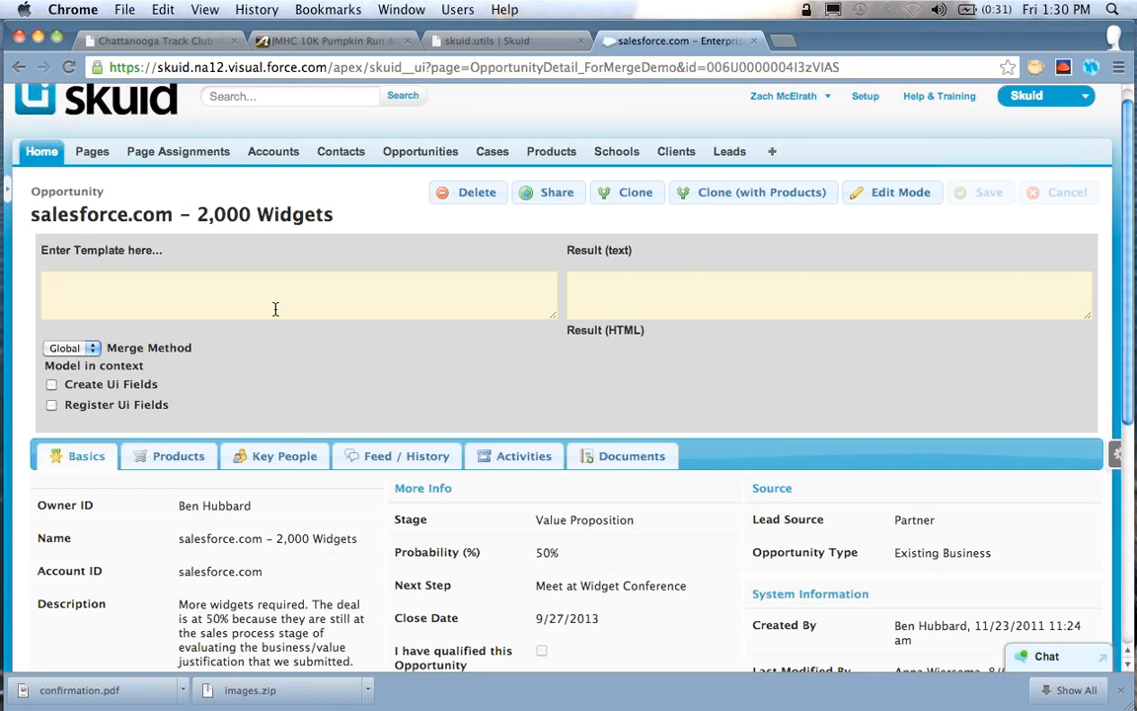
{"action": "type", "text": "{{$Parma"}
{"action": "key", "text": "BackSpace"}
{"action": "key", "text": "BackSpace"}
{"action": "key", "text": "BackSpace"}
{"action": "key", "text": "BackSpace"}
{"action": "type", "text": "aram"}
{"action": "key", "text": "alt+shift+Left"}
{"action": "key", "text": "shift+Left"}
{"action": "key", "text": "Left"}
{"action": "key", "text": "Right"}
{"action": "key", "text": "shift+alt+Right"}
{"action": "key", "text": "Left"}
{"action": "key", "text": "alt+Right"}
{"action": "type", "text": ".id}}"}
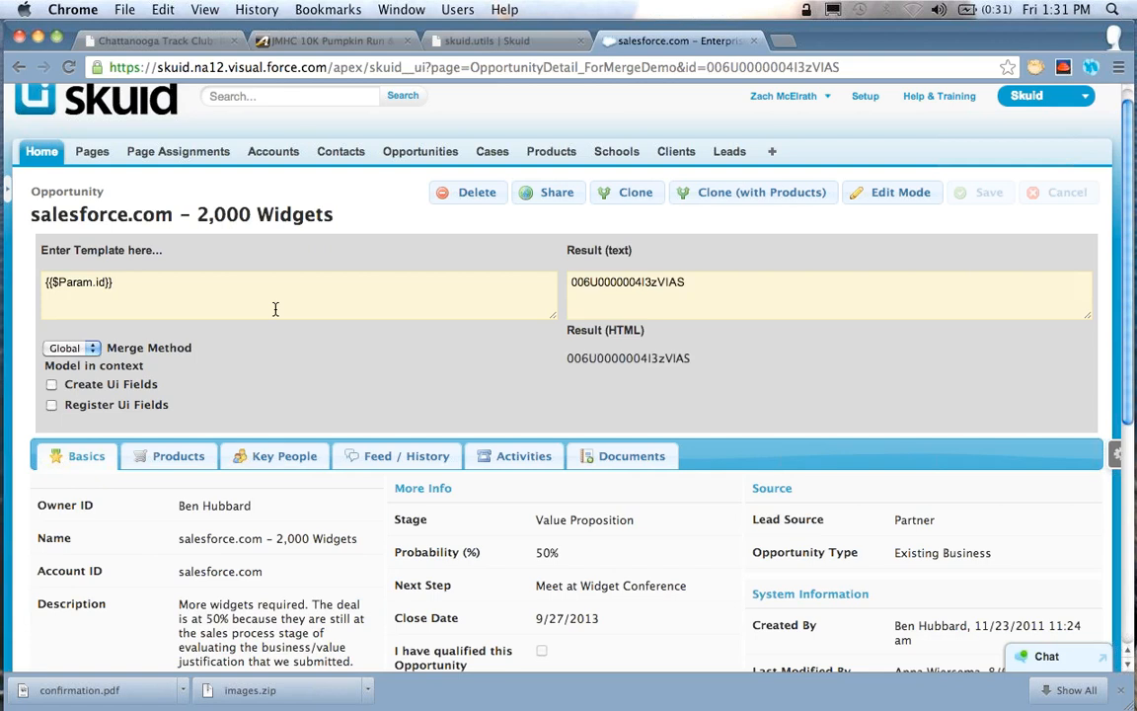
Change the test template to "{{$Param.page}}" to merge the URL's page parameter
{"action": "key", "text": "super+a"}
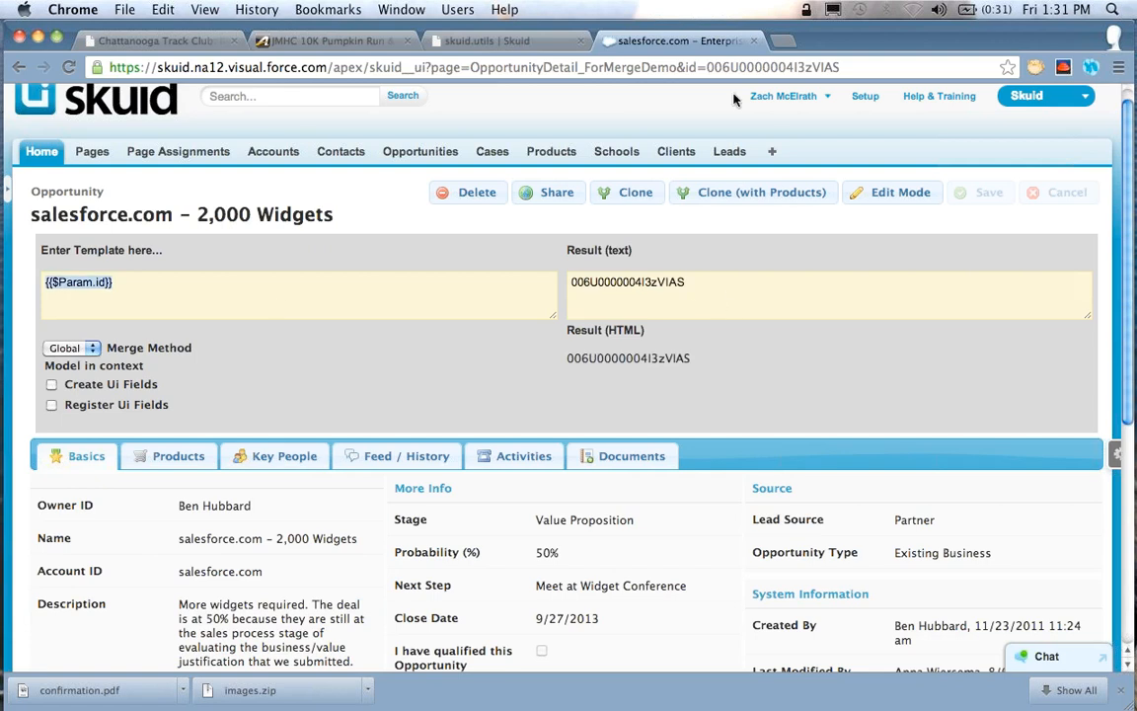
{"action": "left_click", "coordinate": [186, 302]}
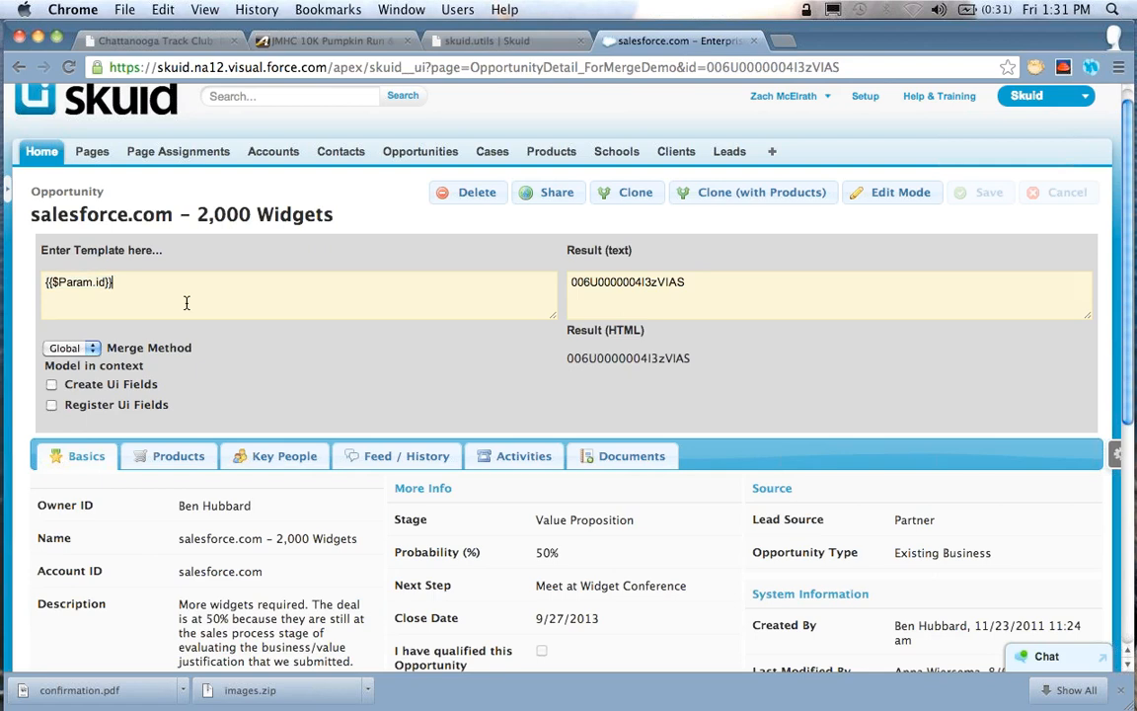
{"action": "type", "text": "page"}
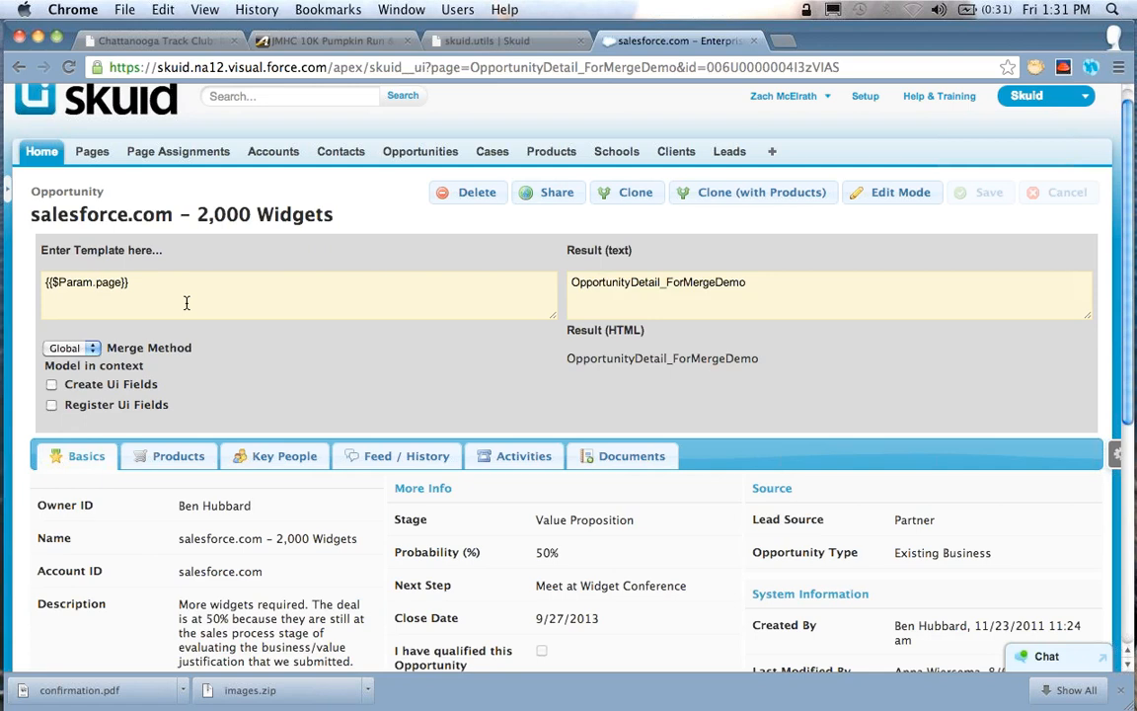
Change the test template back to "{{$Param.id}}"
{"action": "key", "text": "Left"}
{"action": "key", "text": "Right"}
{"action": "key", "text": "Right"}
{"action": "key", "text": "Right"}
{"action": "key", "text": "Right"}
{"action": "key", "text": "Right"}
{"action": "key", "text": "BackSpace"}
{"action": "key", "text": "BackSpace"}
{"action": "key", "text": "BackSpace"}
{"action": "key", "text": "BackSpace"}
{"action": "type", "text": "id"}
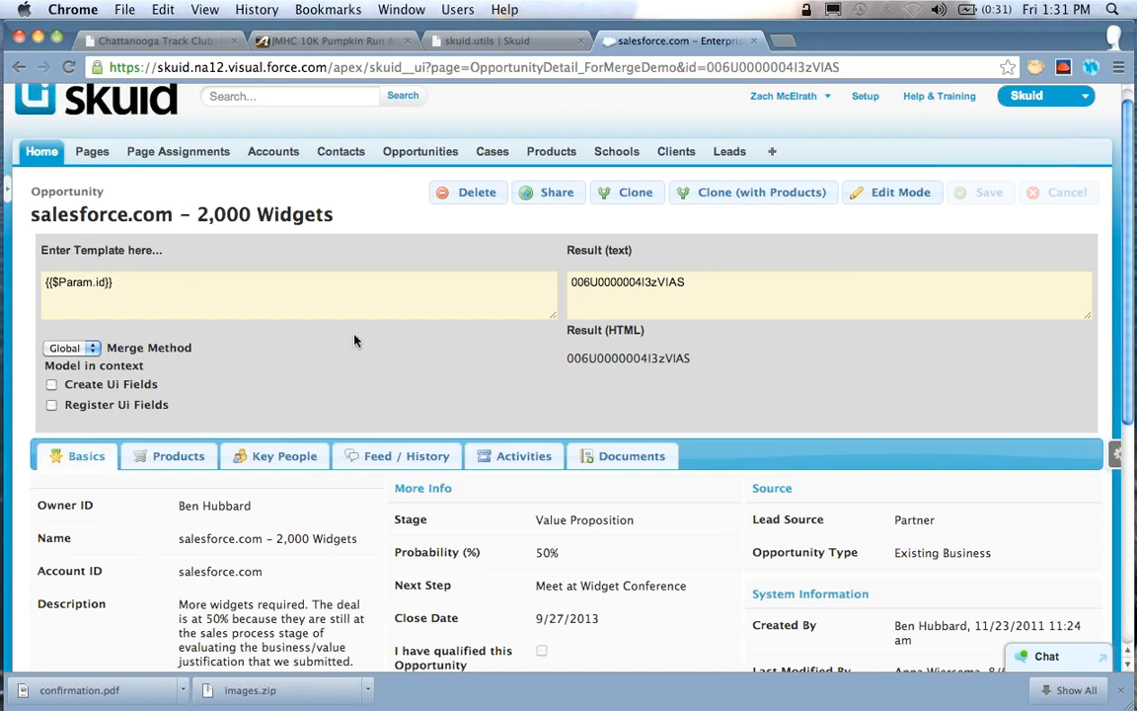
{"action": "left_click", "coordinate": [240, 289]}
{"action": "key", "text": "Left"}
{"action": "key", "text": "Left"}
{"action": "key", "text": "Left"}
{"action": "key", "text": "Left"}
Open Setup in a new browser tab and the recent User record in another, and return to the opportunity page
{"action": "scroll", "coordinate": [888, 158], "scroll_direction": "up", "scroll_amount": 1}
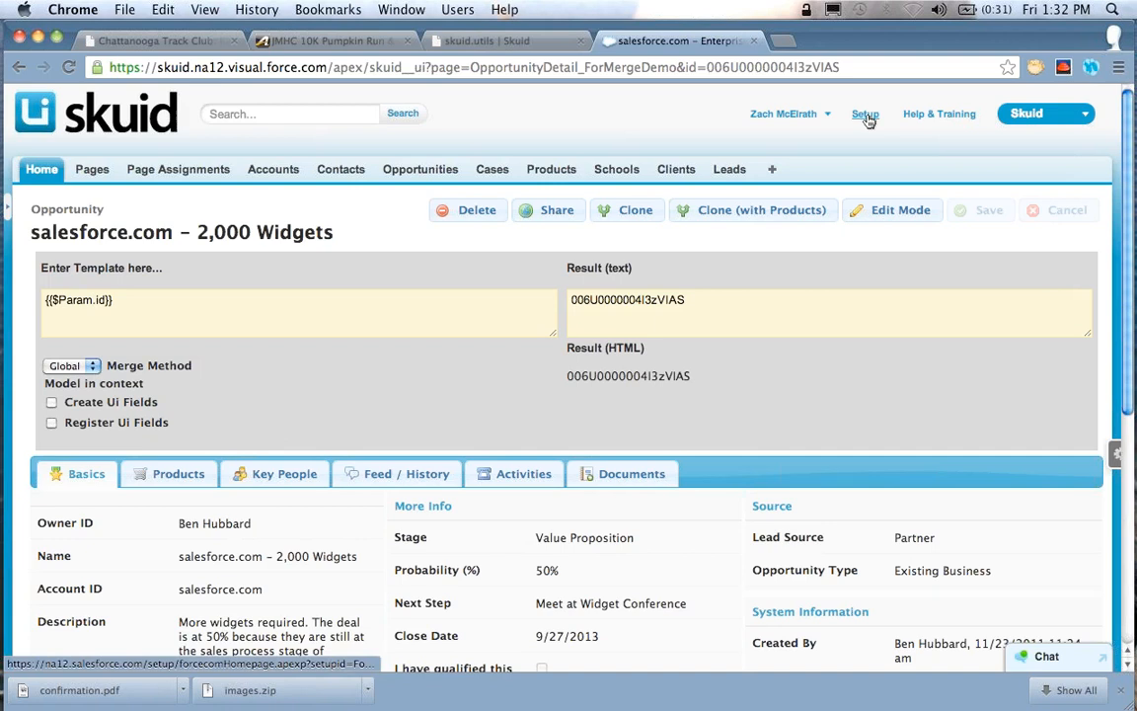
{"action": "right_click", "coordinate": [876, 118]}
{"action": "left_click", "coordinate": [878, 123]}
{"action": "left_click", "coordinate": [850, 40]}
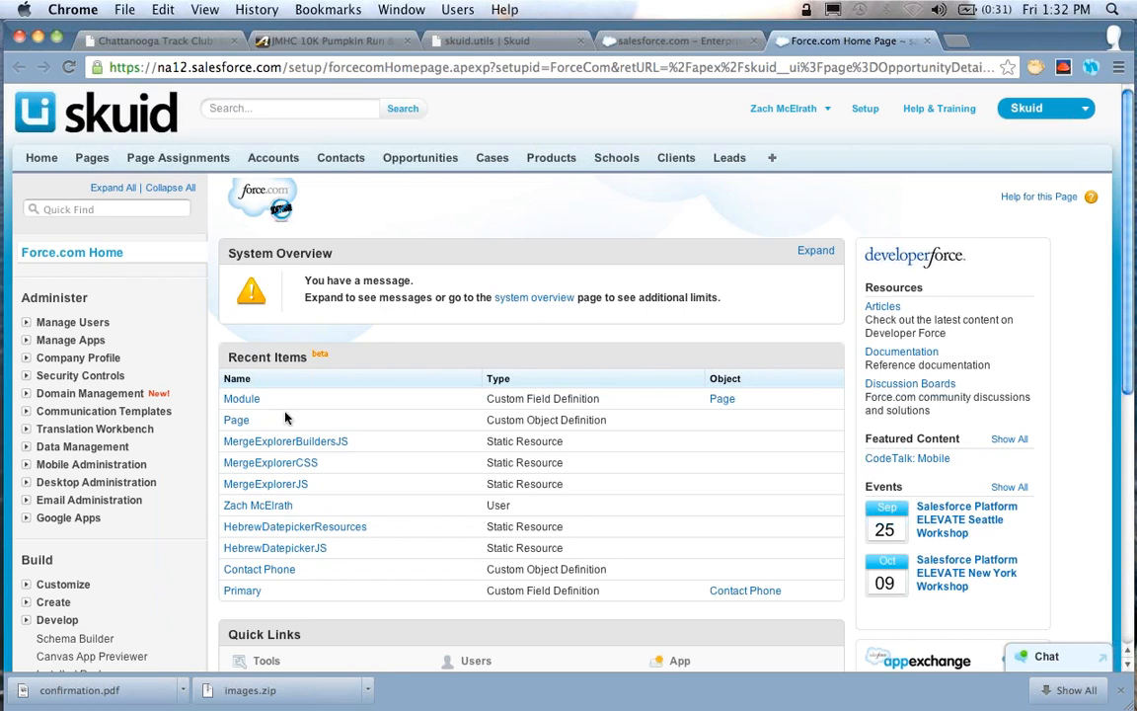
{"action": "right_click", "coordinate": [285, 503]}
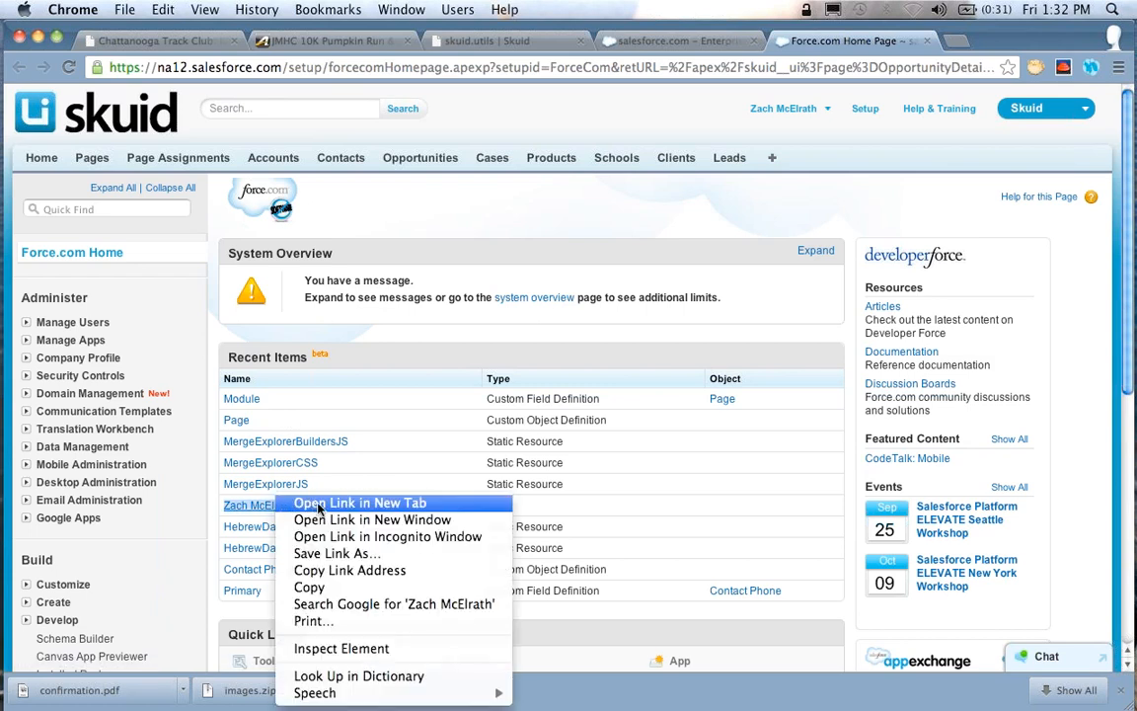
{"action": "left_click", "coordinate": [319, 505]}
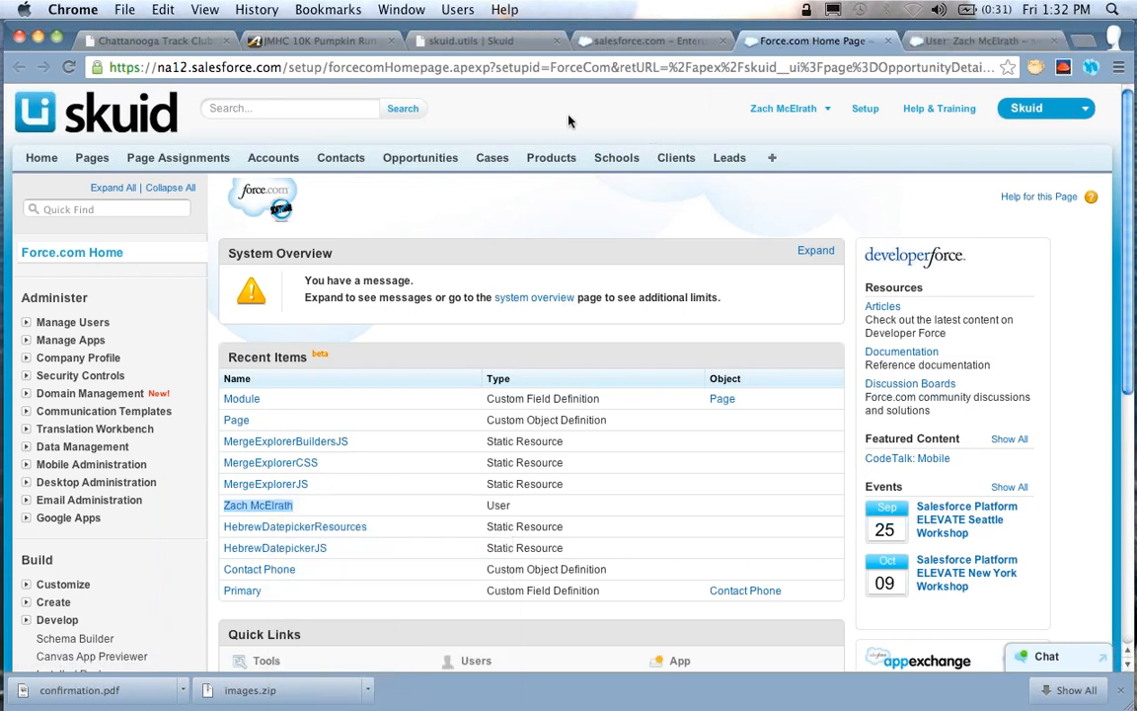
{"action": "left_click", "coordinate": [671, 41]}
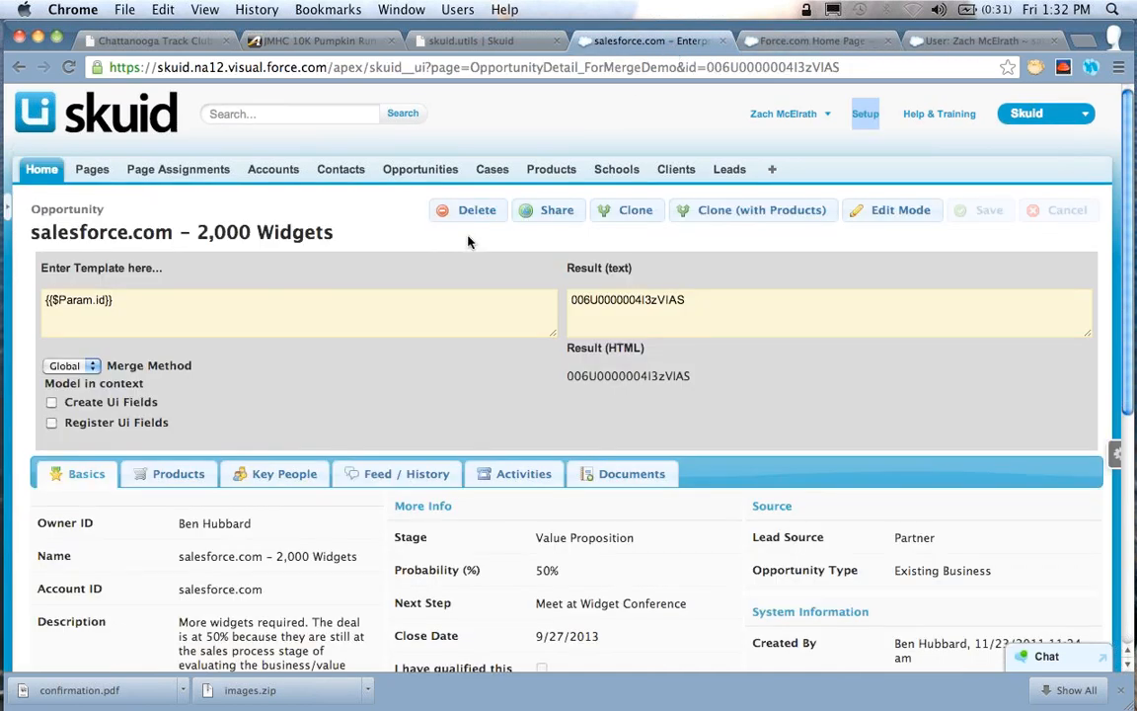
In Setup, list the custom labels starting with O and open the Owner_Name label with its translations
{"action": "scroll", "coordinate": [414, 286], "scroll_direction": "down", "scroll_amount": 1}
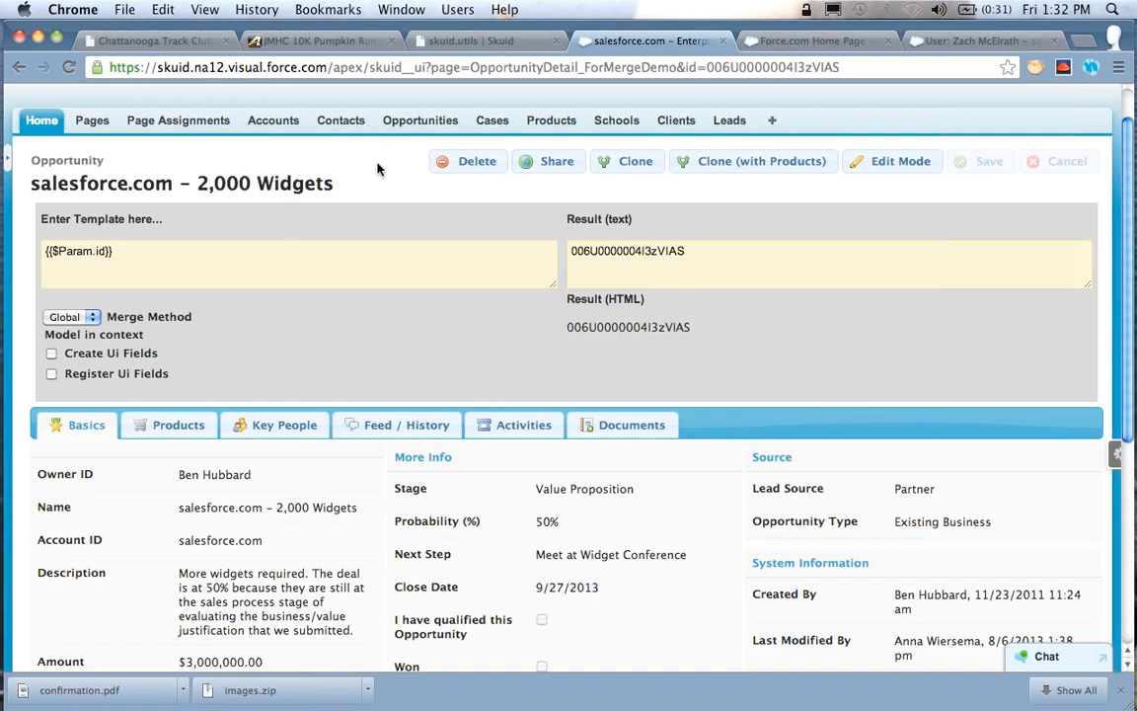
{"action": "left_click", "coordinate": [792, 44]}
{"action": "scroll", "coordinate": [87, 581], "scroll_direction": "down", "scroll_amount": 2}
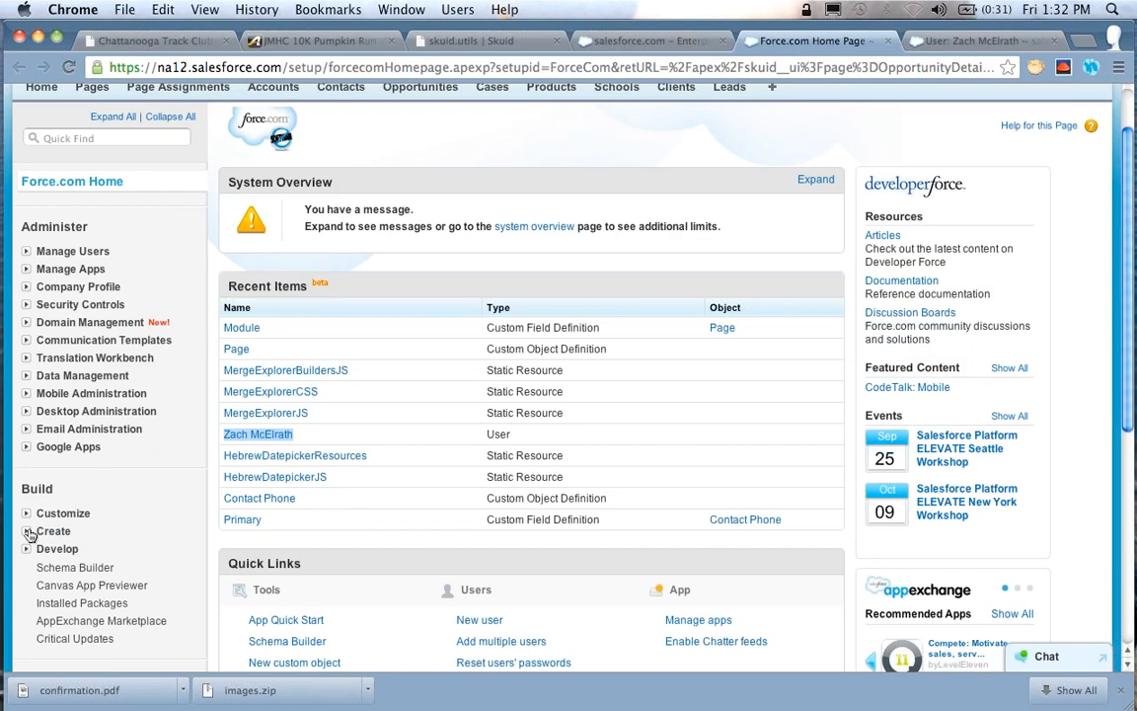
{"action": "left_click", "coordinate": [27, 531]}
{"action": "scroll", "coordinate": [124, 497], "scroll_direction": "down", "scroll_amount": 1}
{"action": "left_click", "coordinate": [112, 531]}
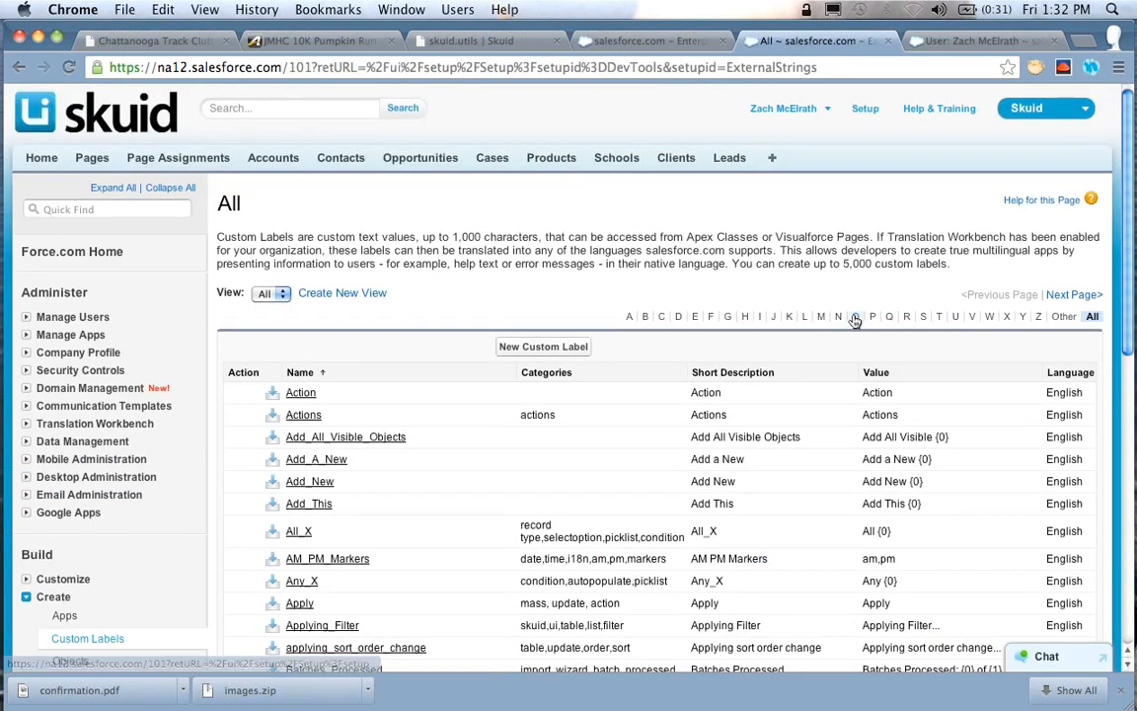
{"action": "left_click", "coordinate": [855, 317]}
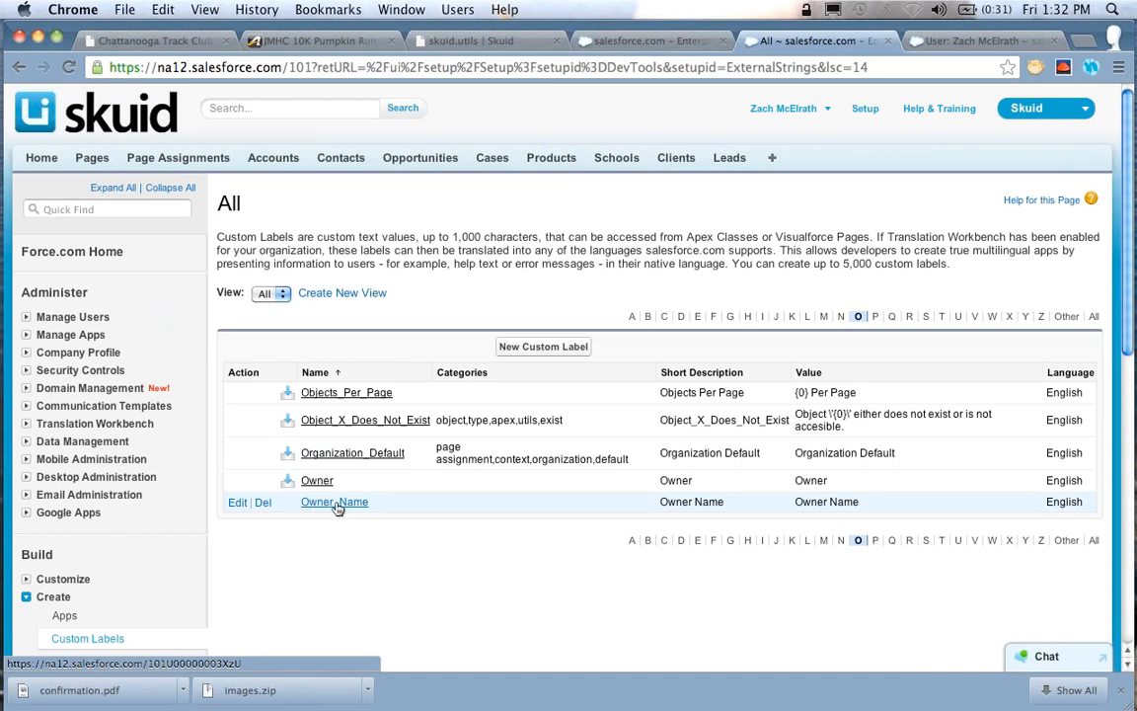
{"action": "left_click", "coordinate": [340, 502]}
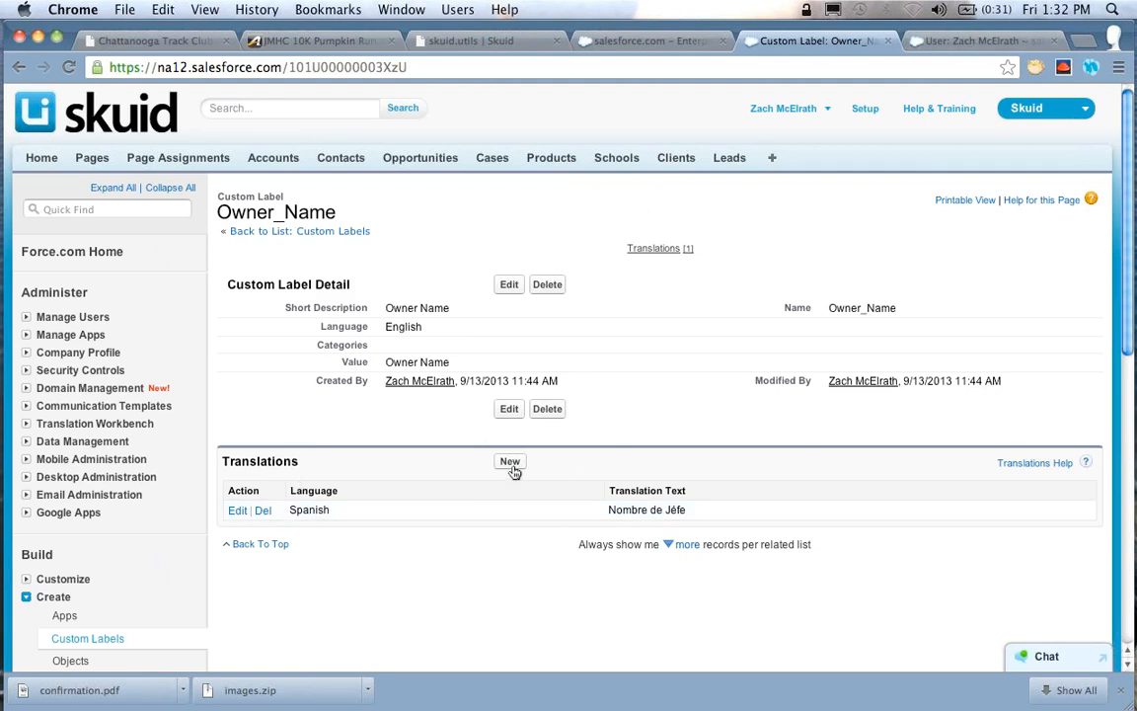
Set the language on the user record to Español and save the record
{"action": "left_click", "coordinate": [943, 43]}
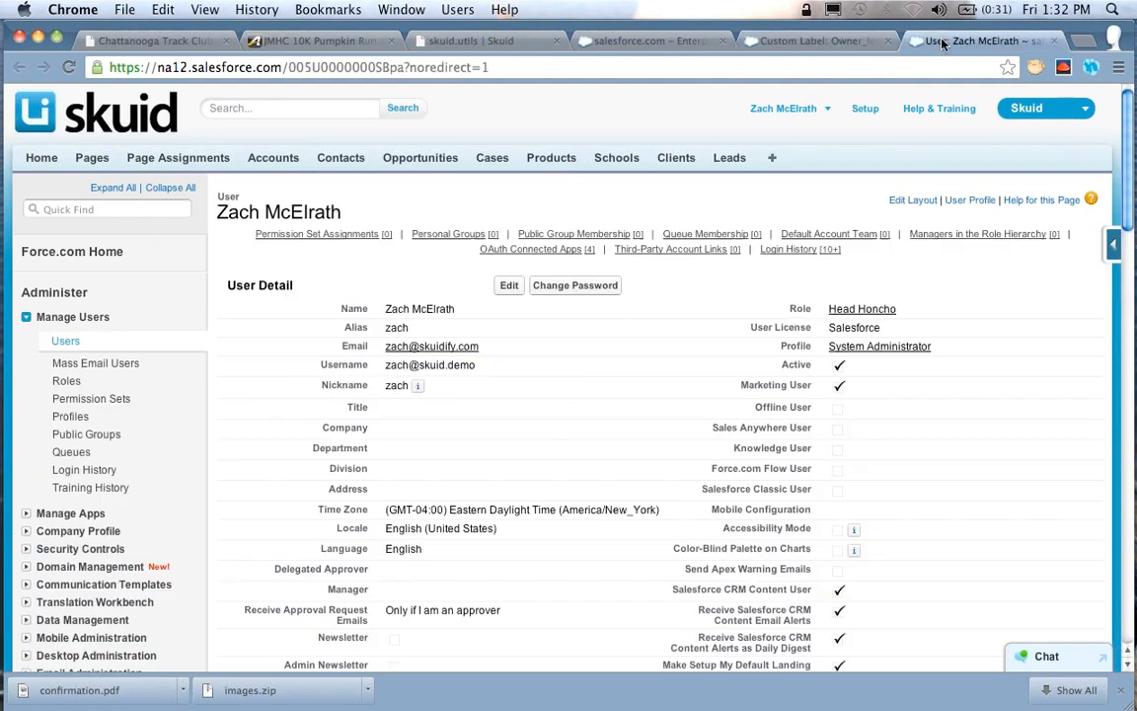
{"action": "left_click", "coordinate": [507, 286]}
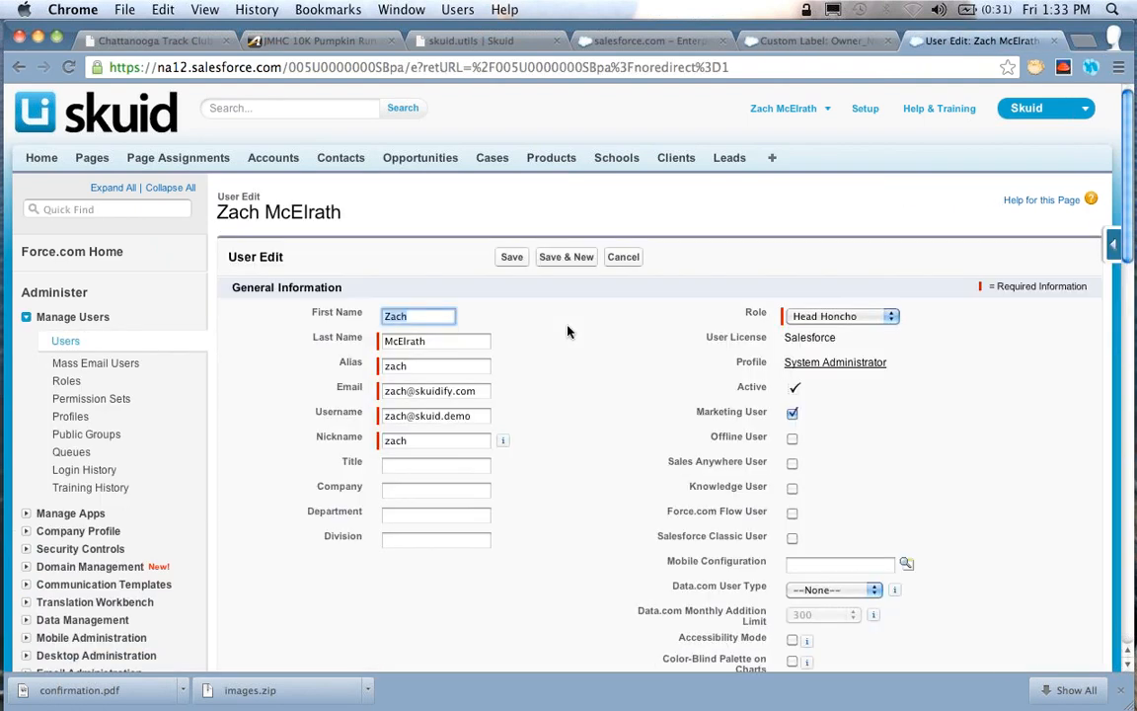
{"action": "scroll", "coordinate": [567, 332], "scroll_direction": "down", "scroll_amount": 15}
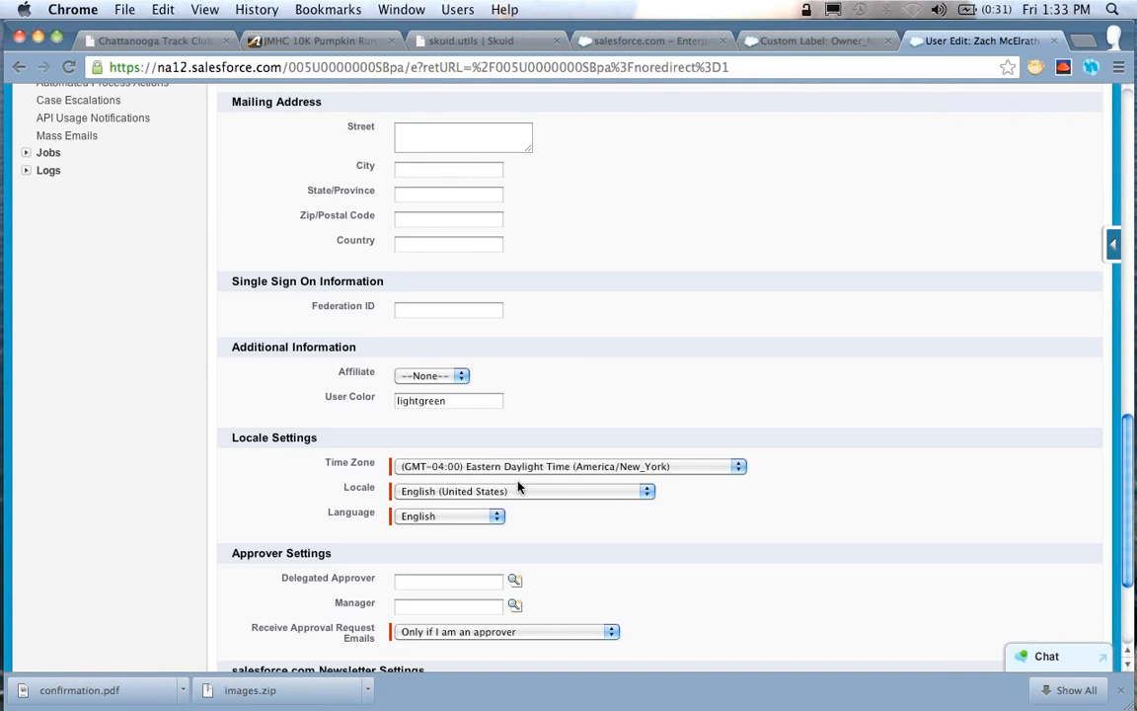
{"action": "left_click", "coordinate": [458, 514]}
{"action": "left_click", "coordinate": [420, 543]}
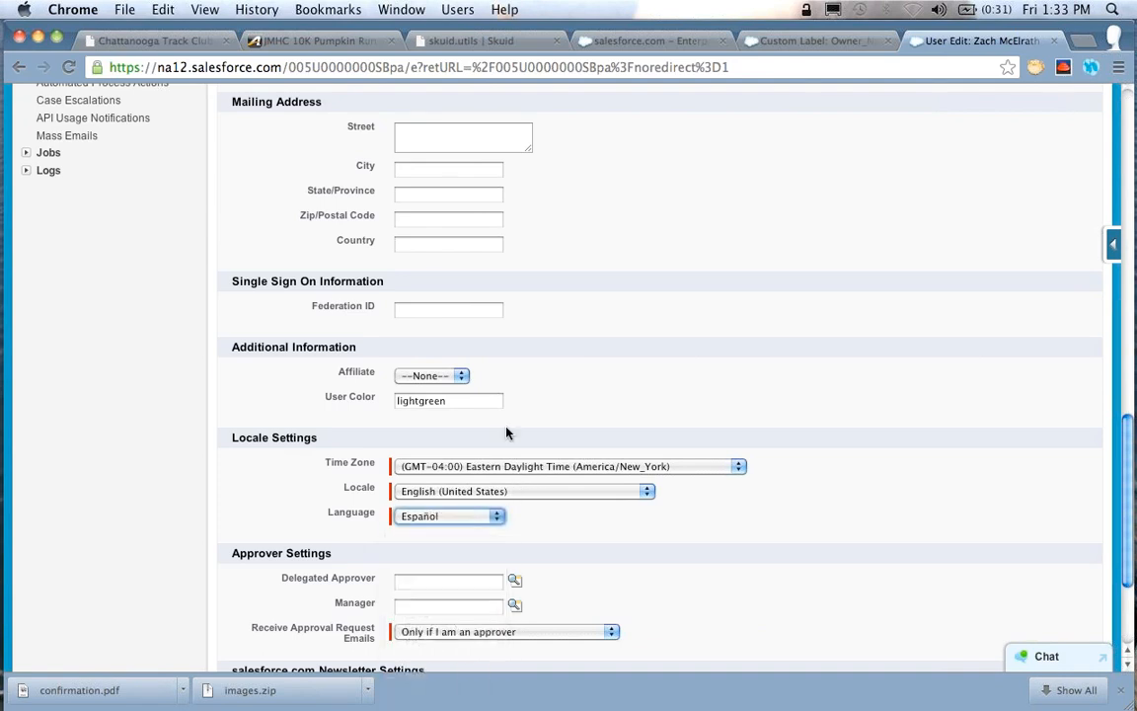
{"action": "scroll", "coordinate": [507, 432], "scroll_direction": "up", "scroll_amount": 15}
{"action": "left_click", "coordinate": [507, 257]}
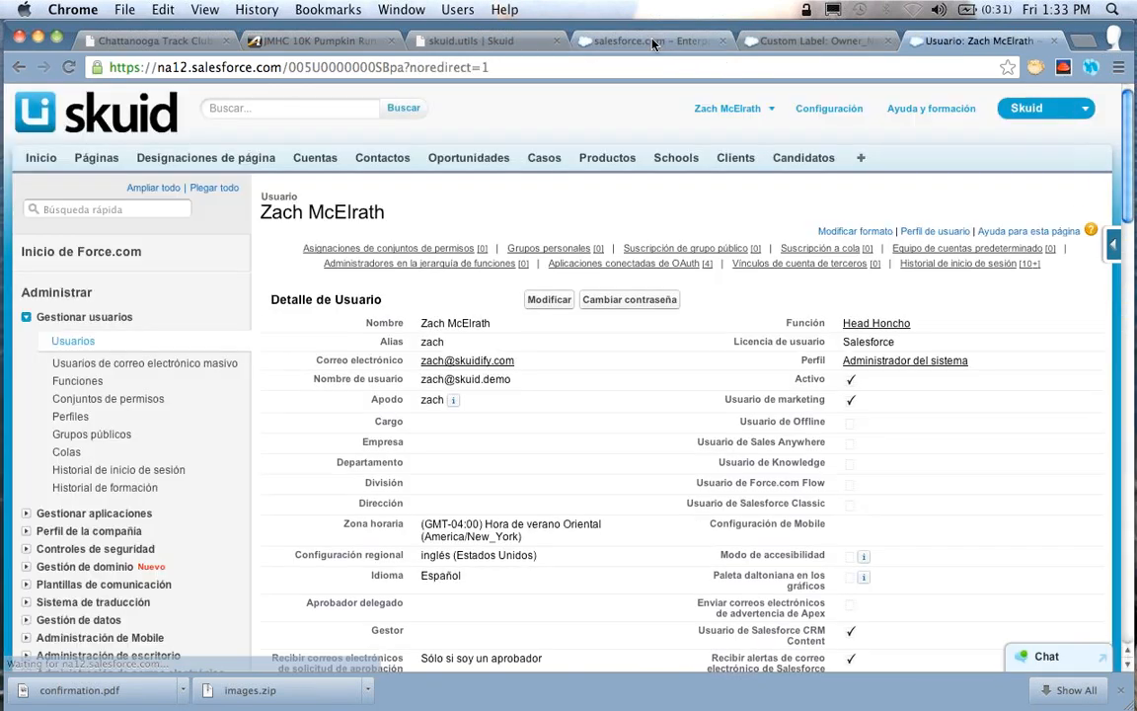
Open the opportunity detail page in the page builder and show its resources
{"action": "left_click", "coordinate": [656, 41]}
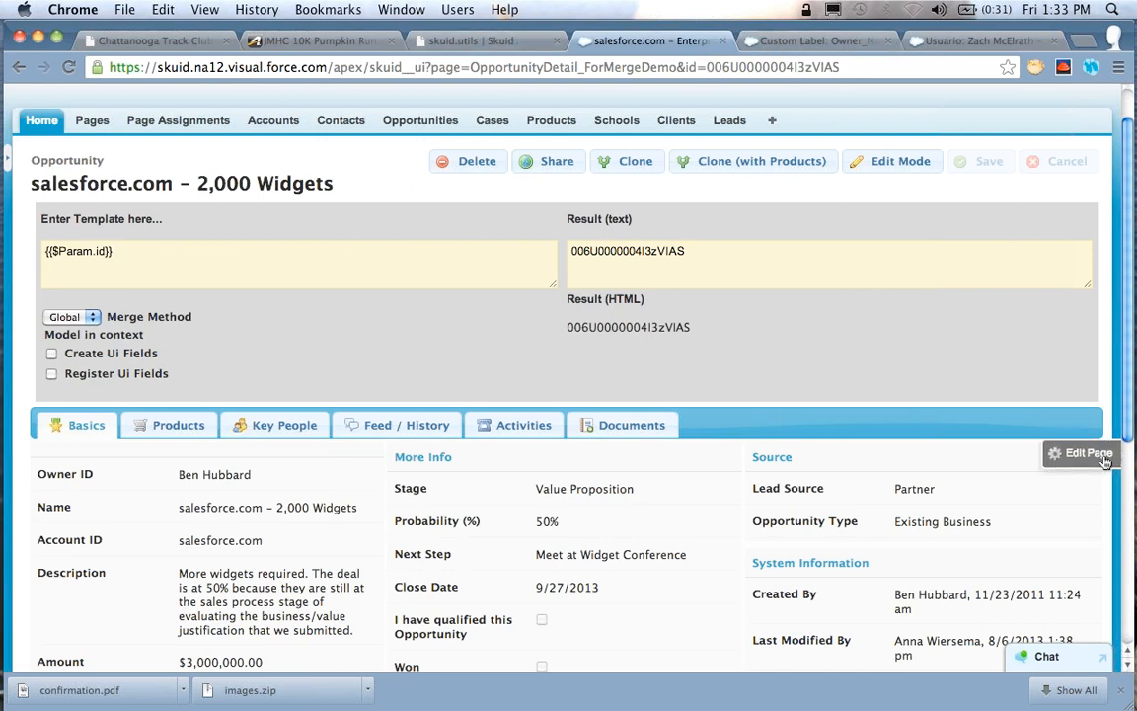
{"action": "left_click", "coordinate": [1089, 454]}
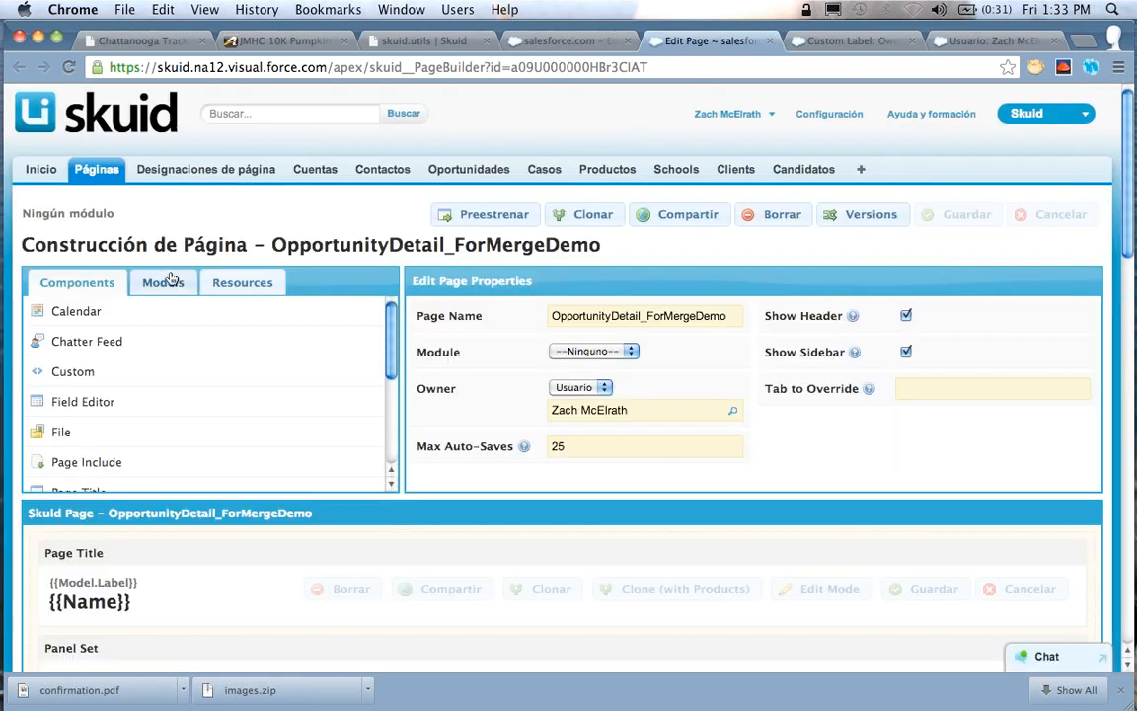
{"action": "left_click", "coordinate": [244, 285]}
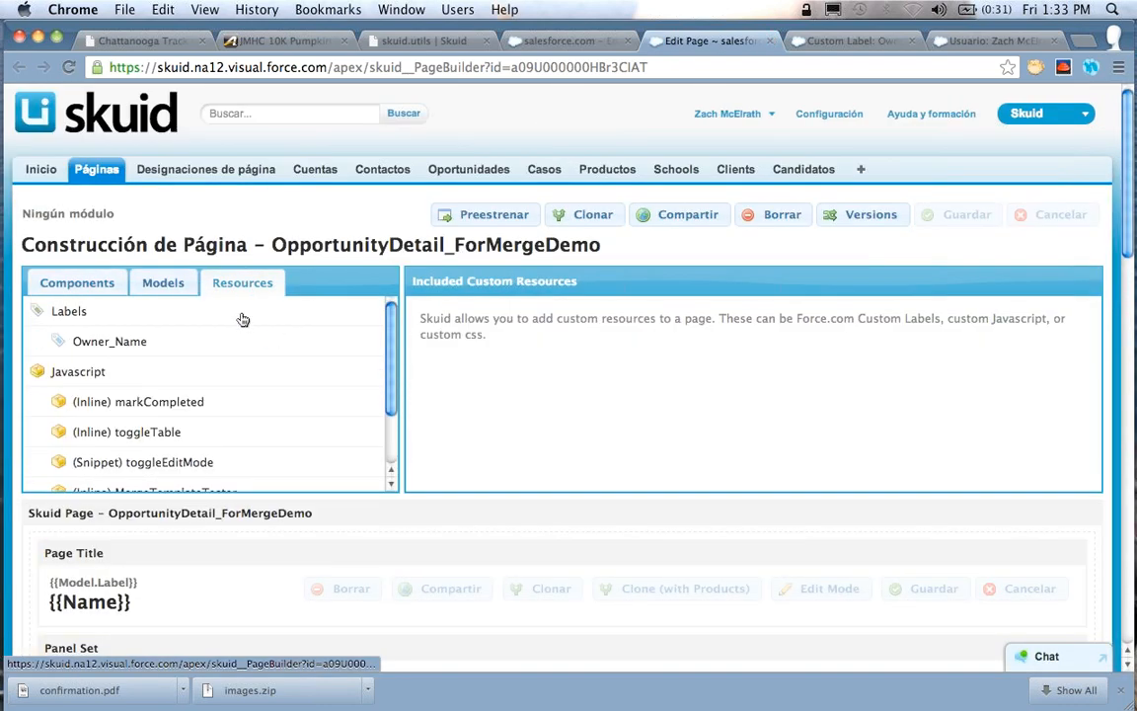
Examine the merge syntax for included custom labels and the Label Id of the Owner_Name resource
{"action": "left_click", "coordinate": [234, 313]}
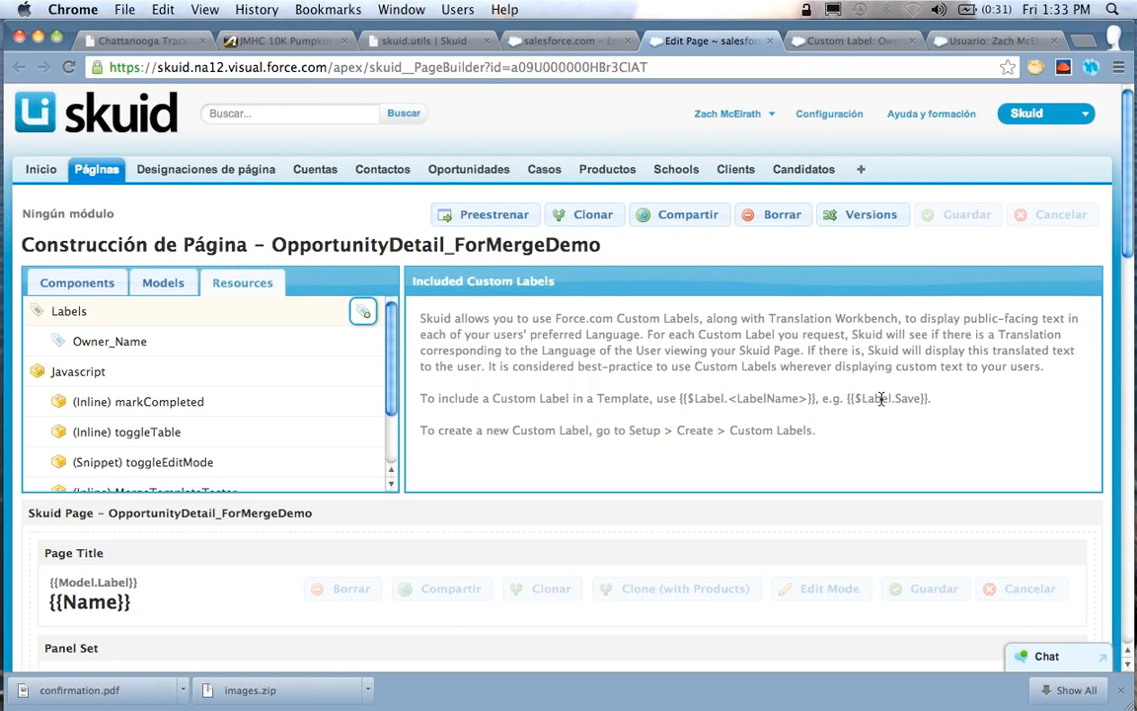
{"action": "left_click_drag", "start_coordinate": [934, 398], "coordinate": [678, 404]}
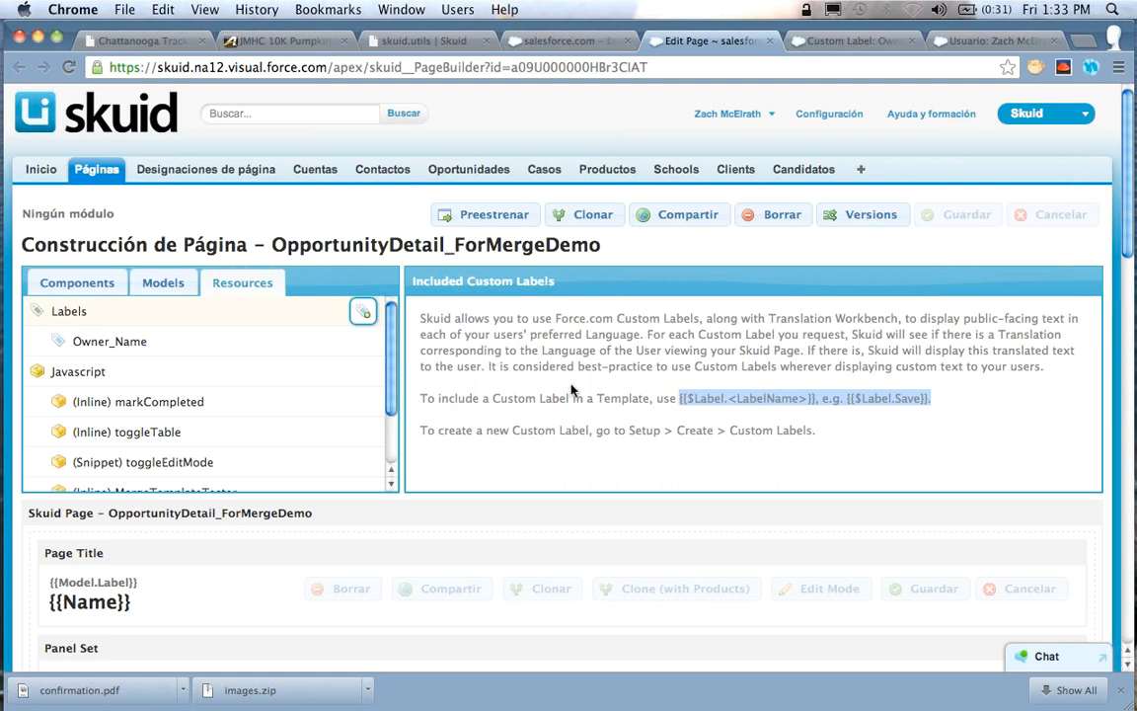
{"action": "left_click", "coordinate": [260, 347]}
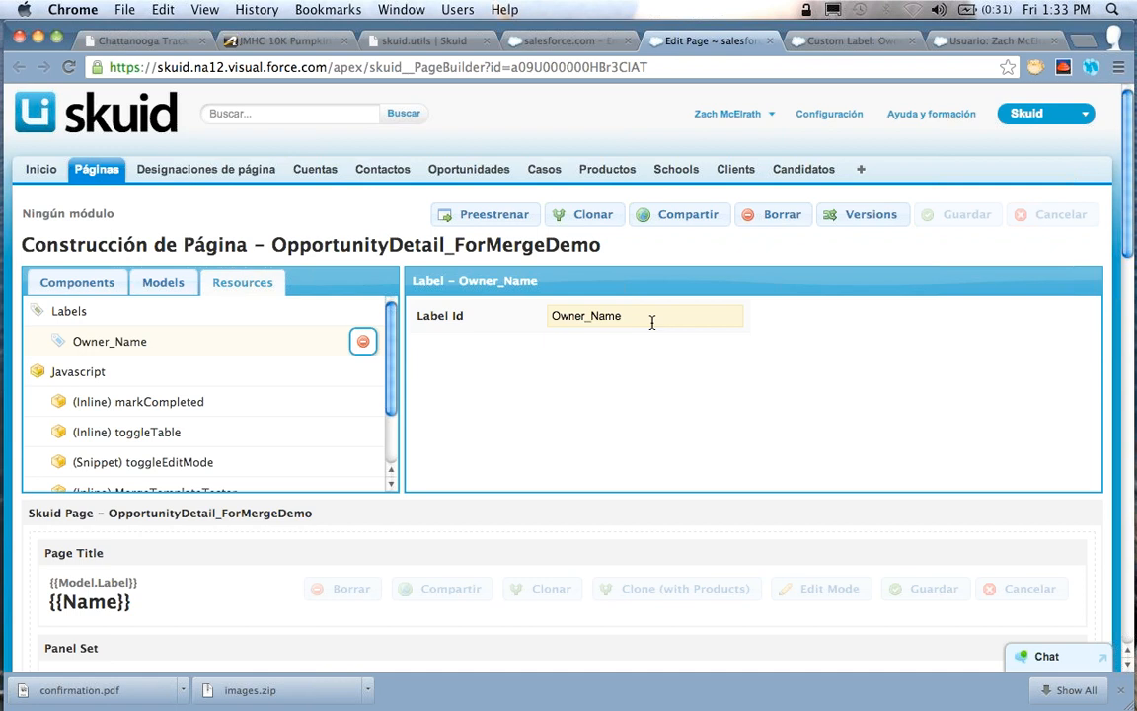
{"action": "left_click_drag", "start_coordinate": [650, 319], "coordinate": [545, 314]}
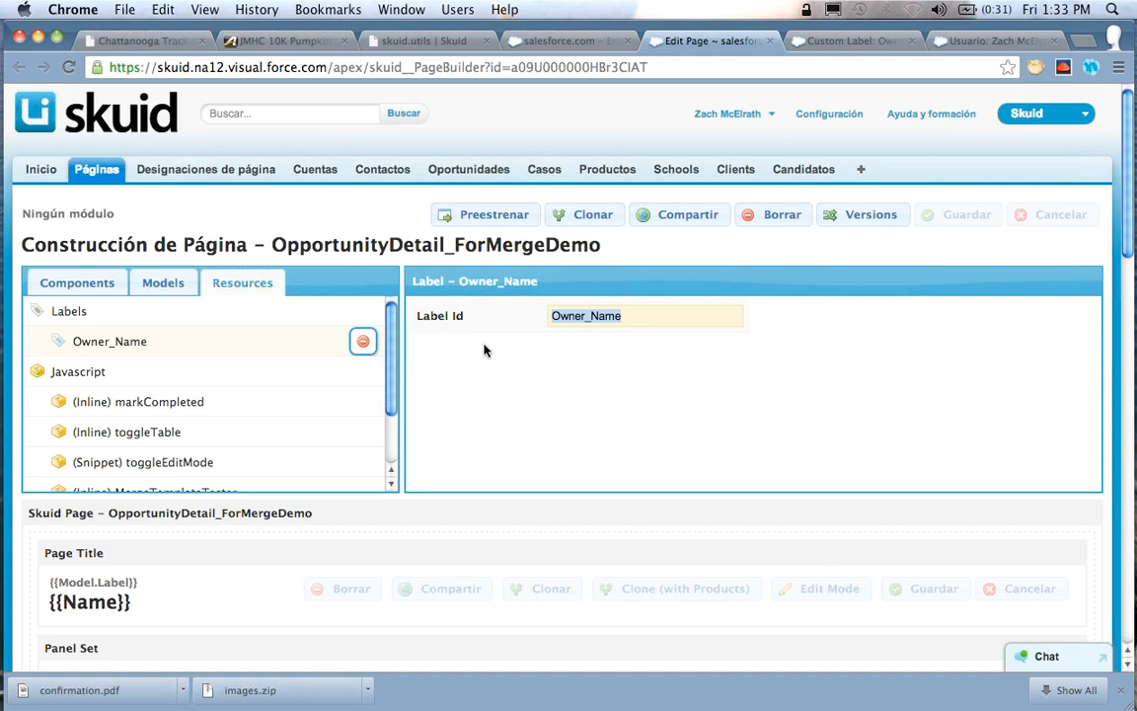
Set the custom label of the OwnerId field in the Basics field editor to "{{$Label.Owner_Name}}" and save the page
{"action": "scroll", "coordinate": [484, 349], "scroll_direction": "down", "scroll_amount": 3}
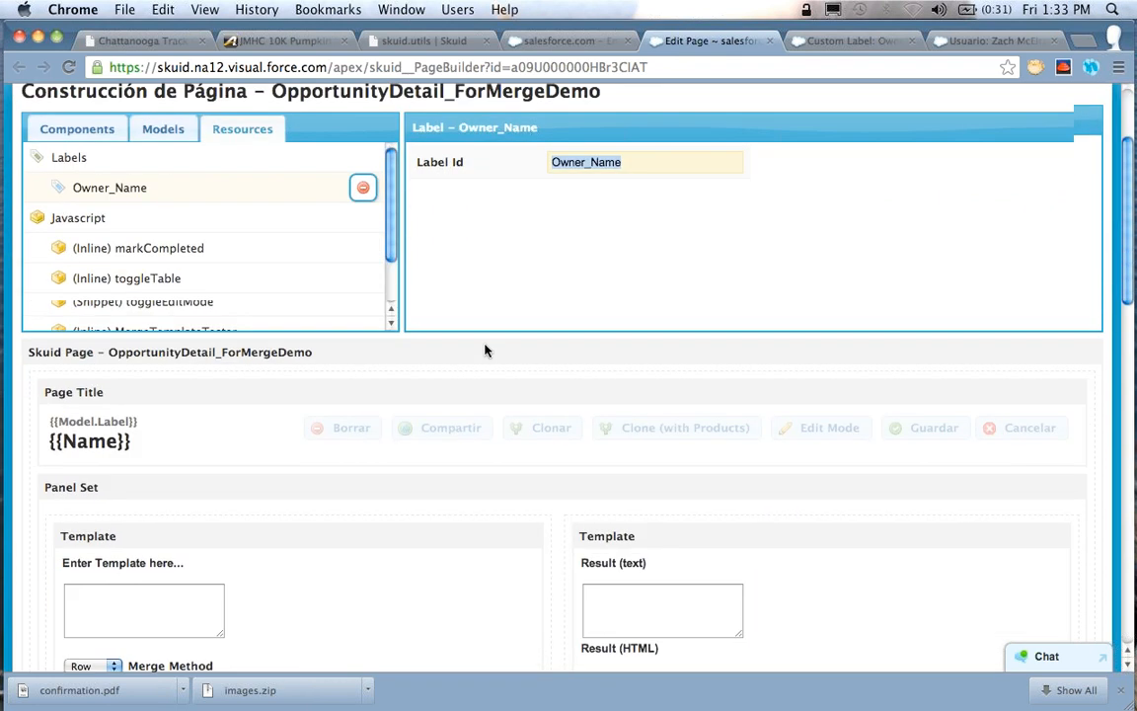
{"action": "scroll", "coordinate": [483, 349], "scroll_direction": "down", "scroll_amount": 5}
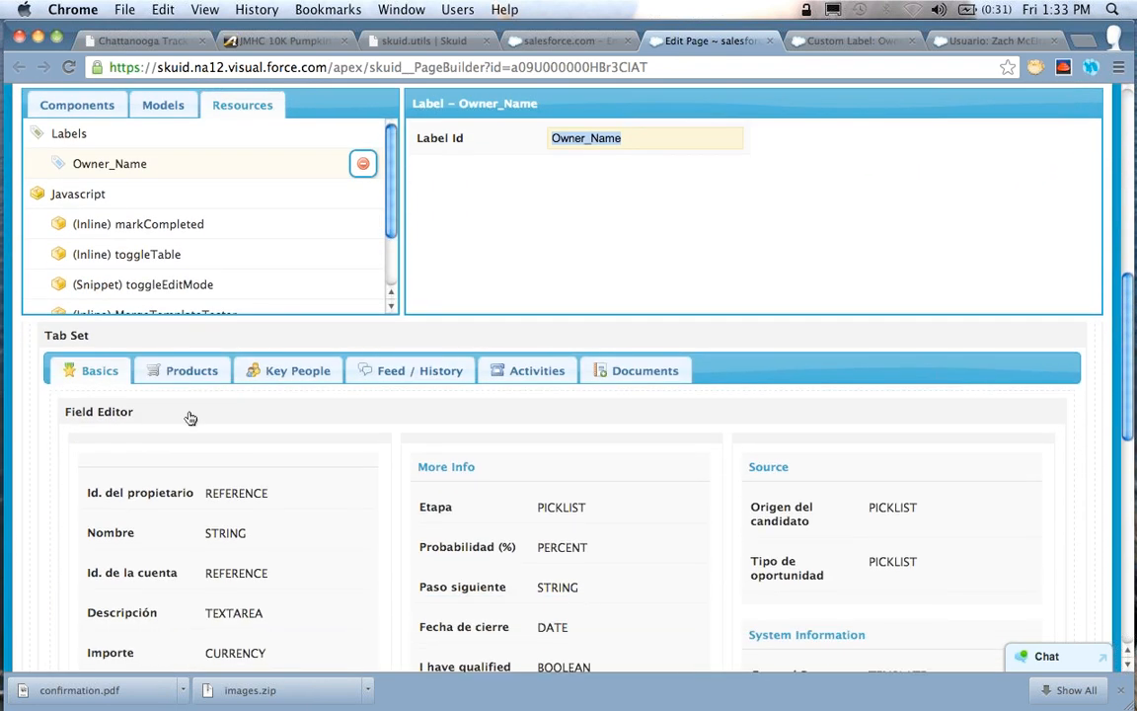
{"action": "left_click", "coordinate": [190, 418]}
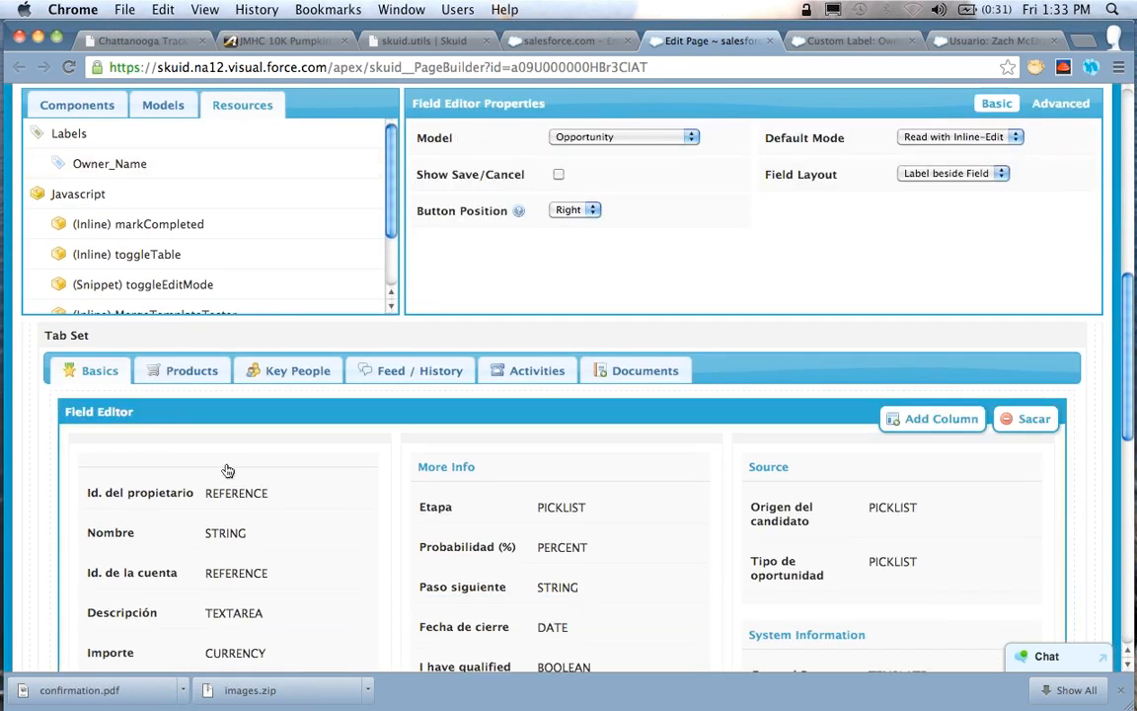
{"action": "left_click", "coordinate": [154, 497]}
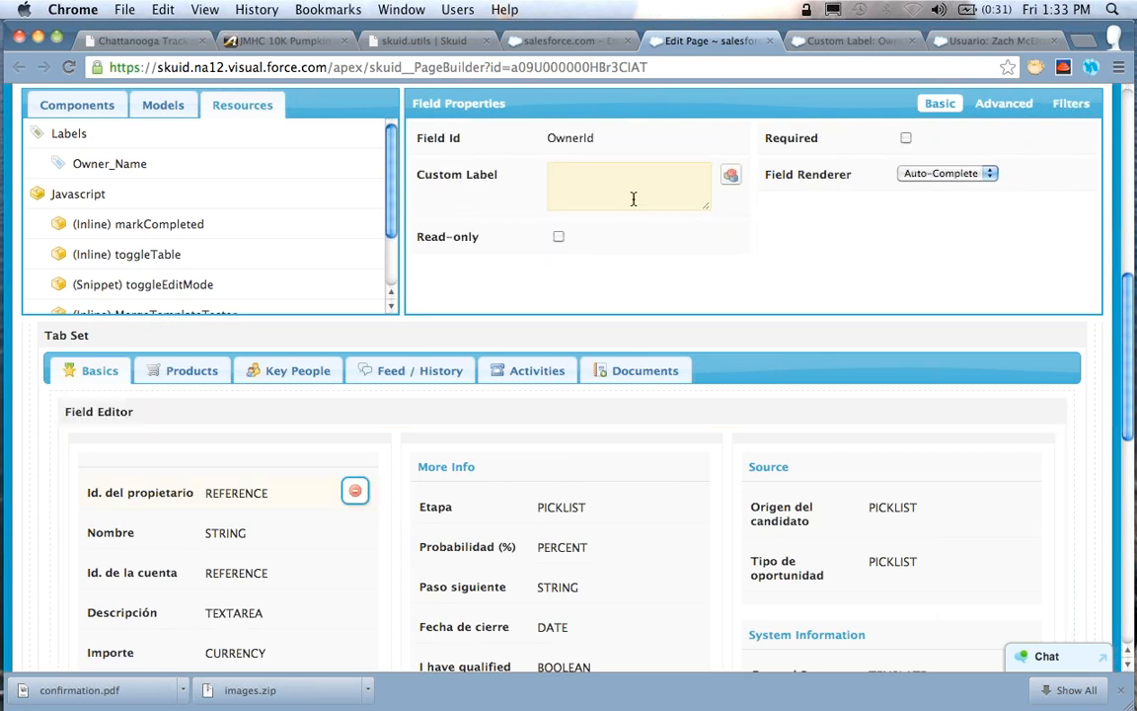
{"action": "type", "text": "{{"}
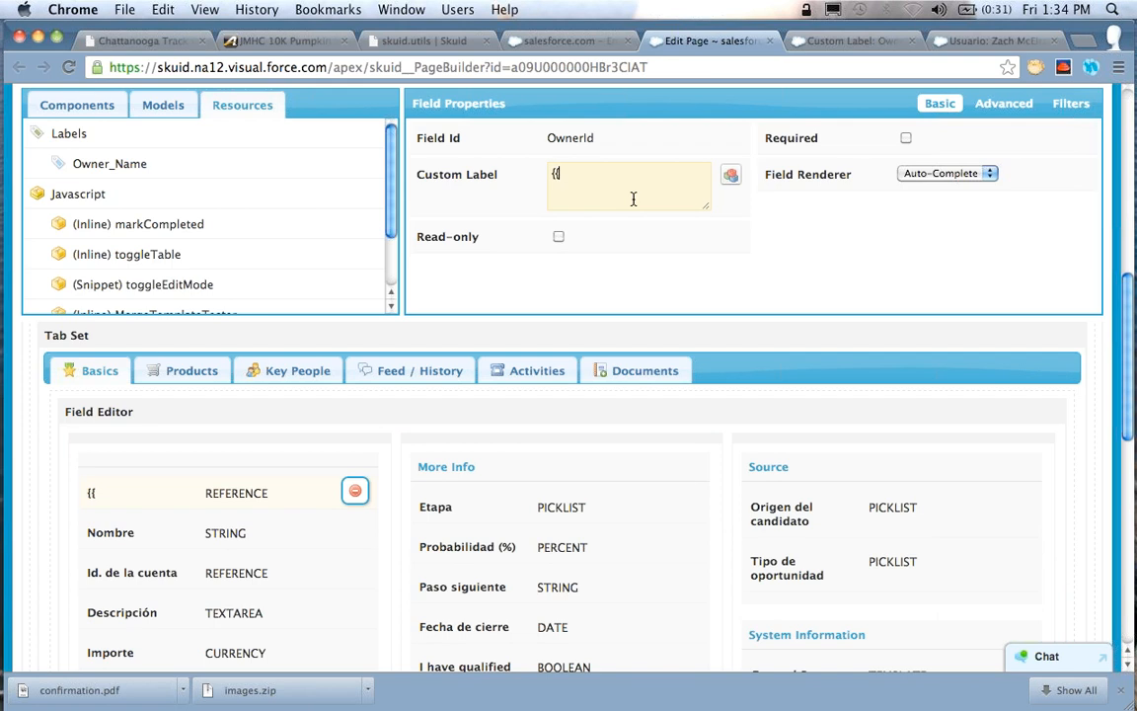
{"action": "type", "text": "$Label.Owner_Name}}"}
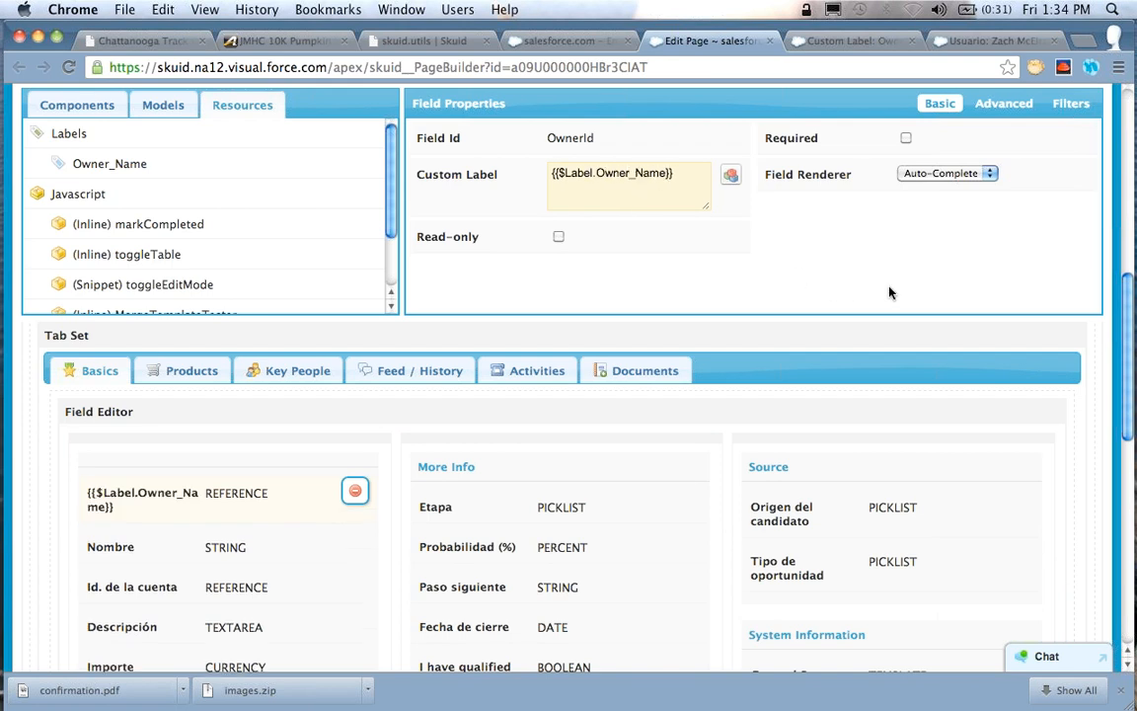
{"action": "scroll", "coordinate": [974, 304], "scroll_direction": "up", "scroll_amount": 3}
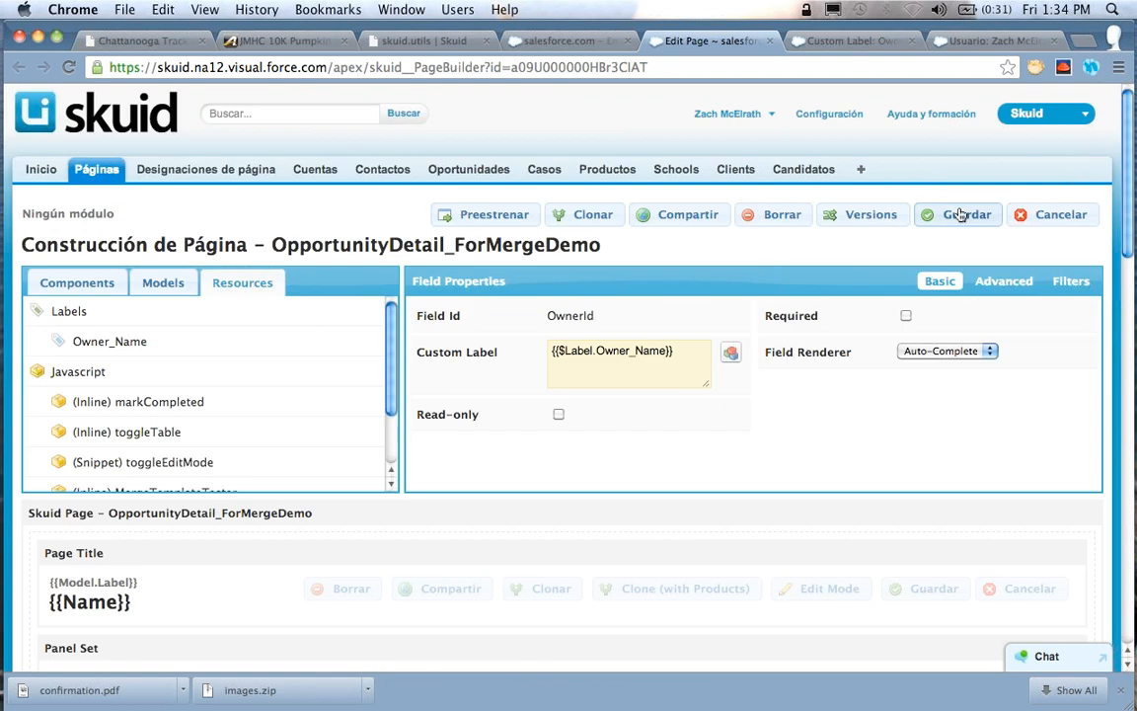
{"action": "left_click", "coordinate": [962, 214]}
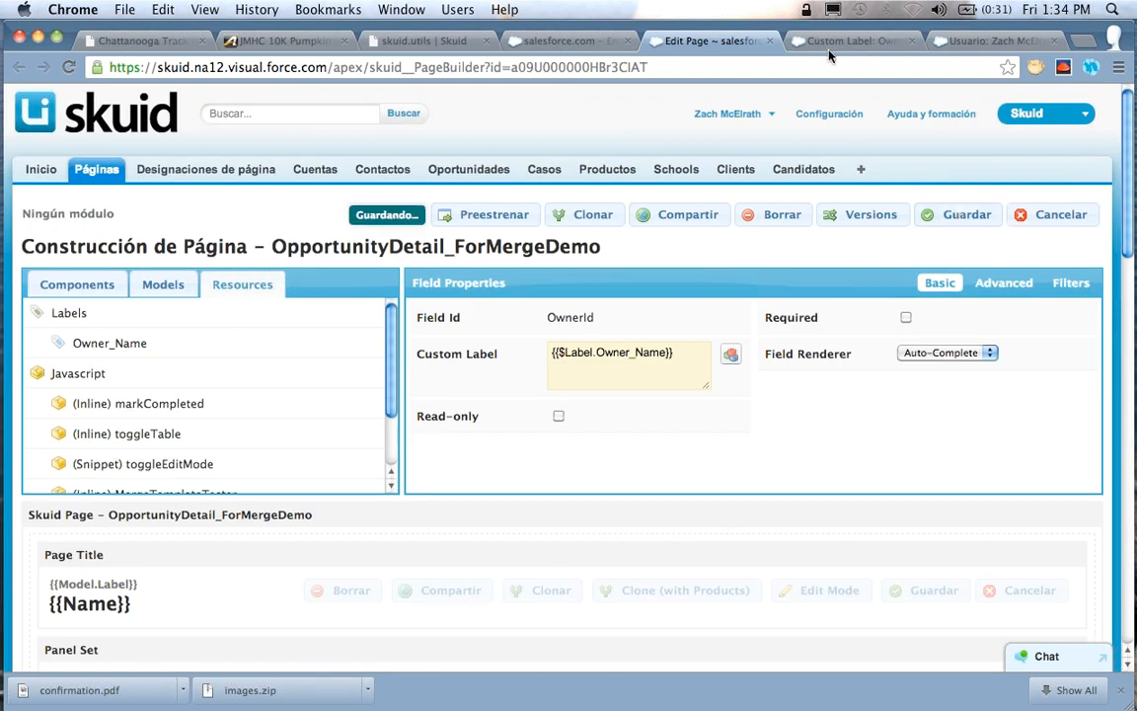
Reload the opportunity page and check the owner field's label under Basics
{"action": "left_click", "coordinate": [568, 40]}
{"action": "left_click", "coordinate": [68, 67]}
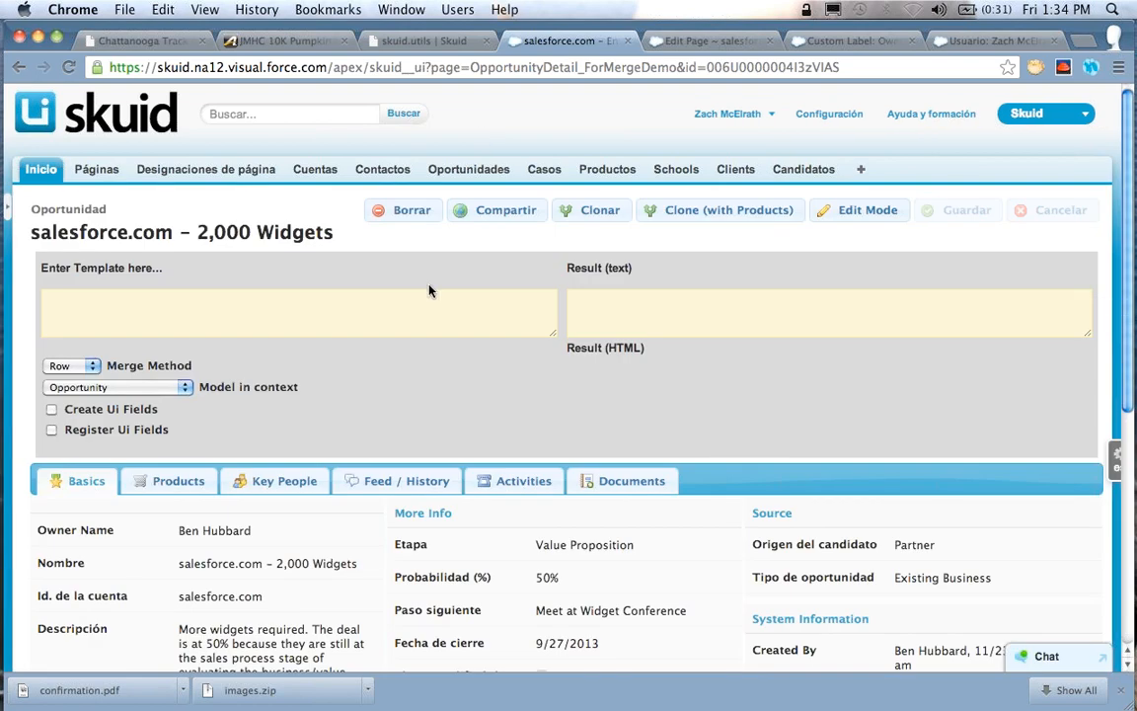
{"action": "scroll", "coordinate": [429, 290], "scroll_direction": "down", "scroll_amount": 2}
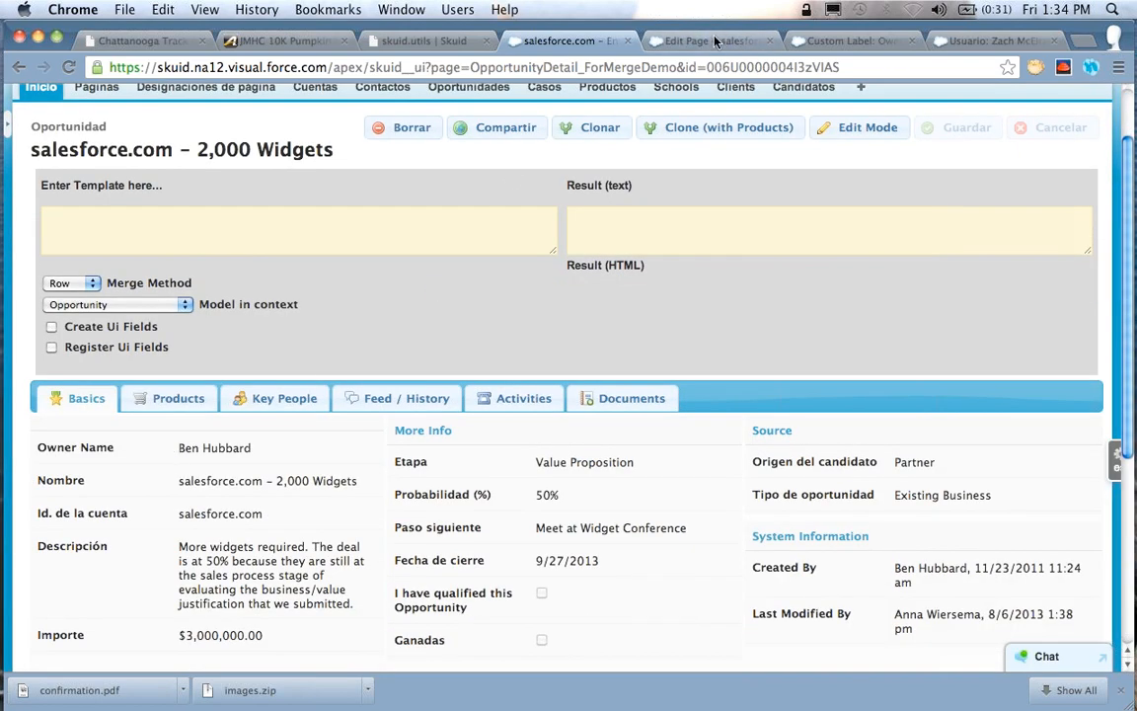
Review the OwnerId field's custom label in the page builder and the language setting on the user record
{"action": "left_click", "coordinate": [715, 40]}
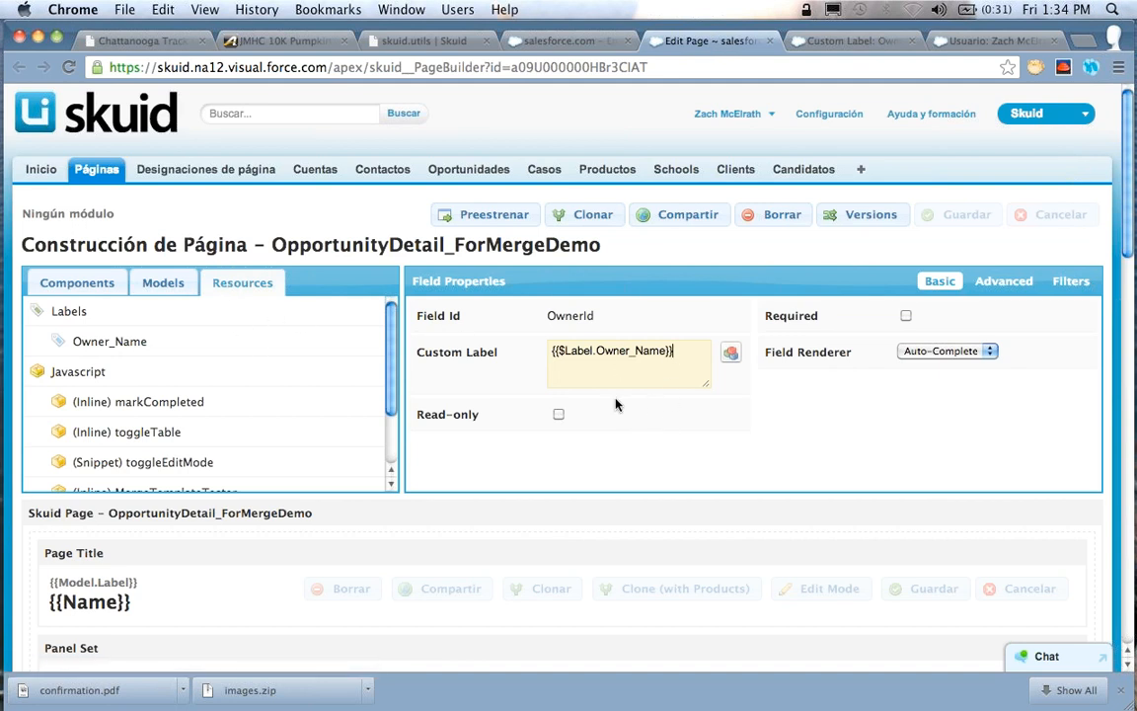
{"action": "scroll", "coordinate": [616, 403], "scroll_direction": "down", "scroll_amount": 5}
{"action": "scroll", "coordinate": [616, 406], "scroll_direction": "down", "scroll_amount": 5}
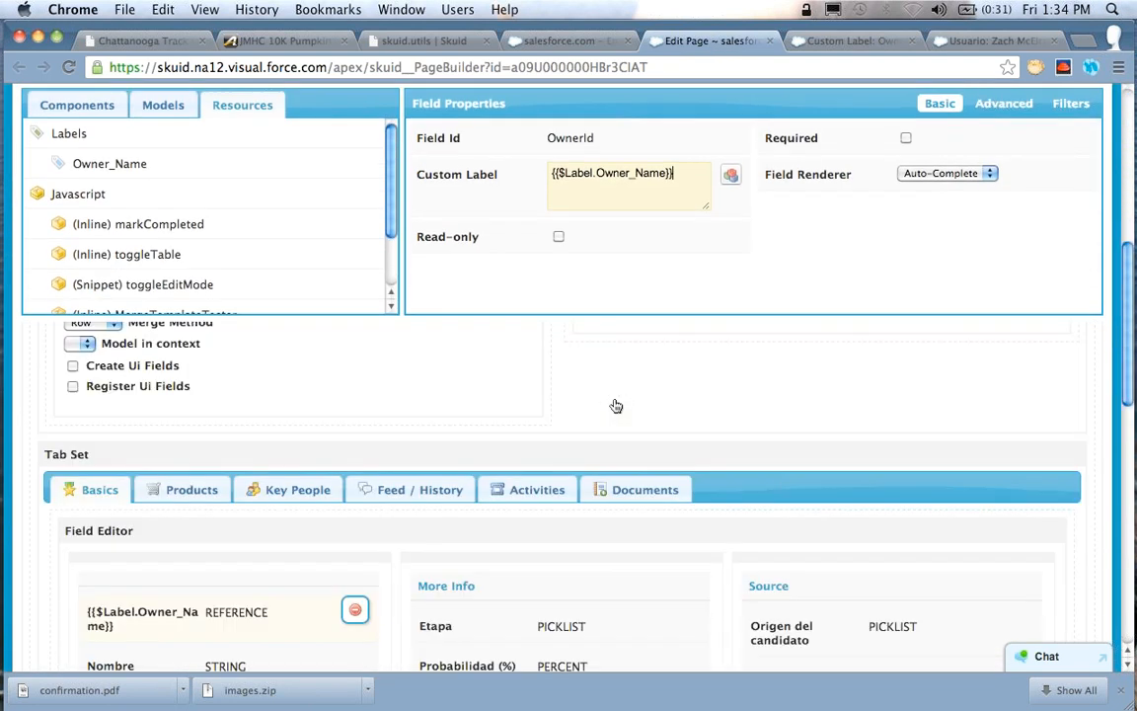
{"action": "scroll", "coordinate": [827, 91], "scroll_direction": "up", "scroll_amount": 10}
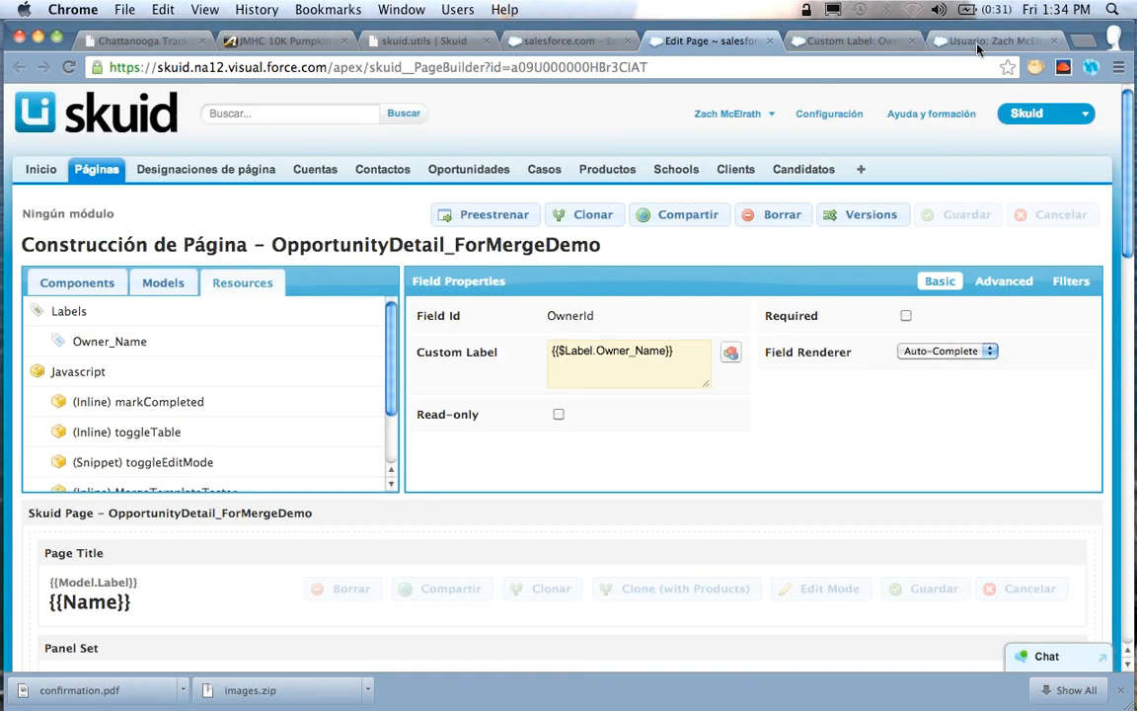
{"action": "left_click", "coordinate": [943, 39]}
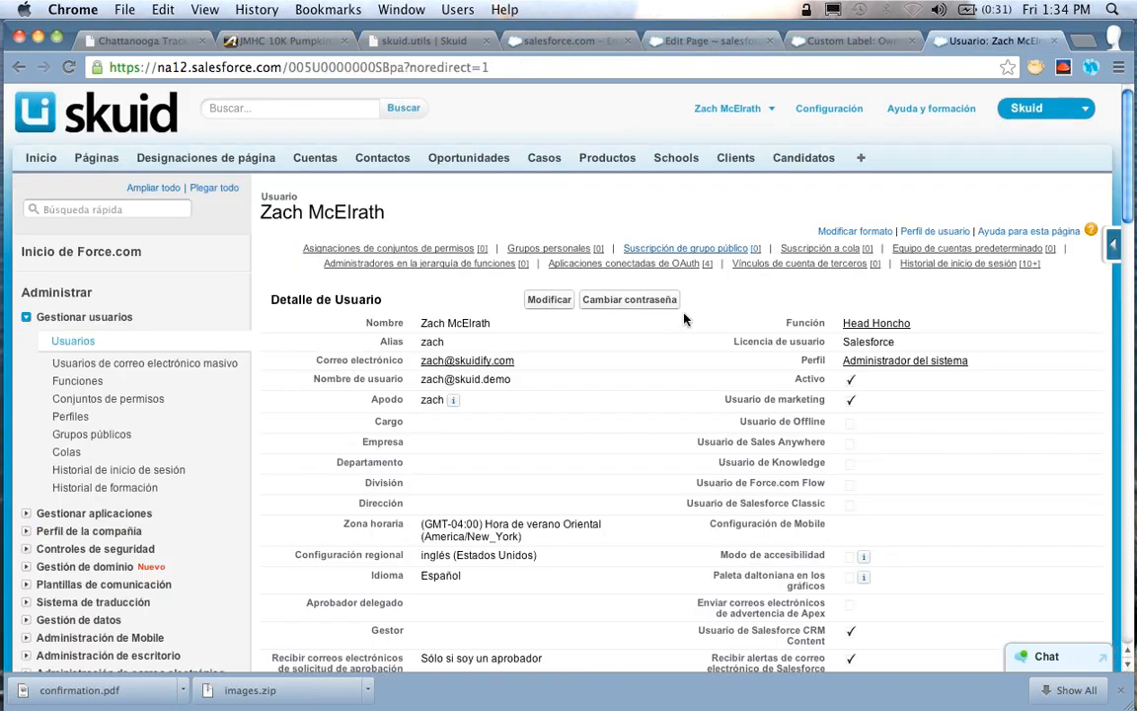
{"action": "scroll", "coordinate": [685, 318], "scroll_direction": "down", "scroll_amount": 15}
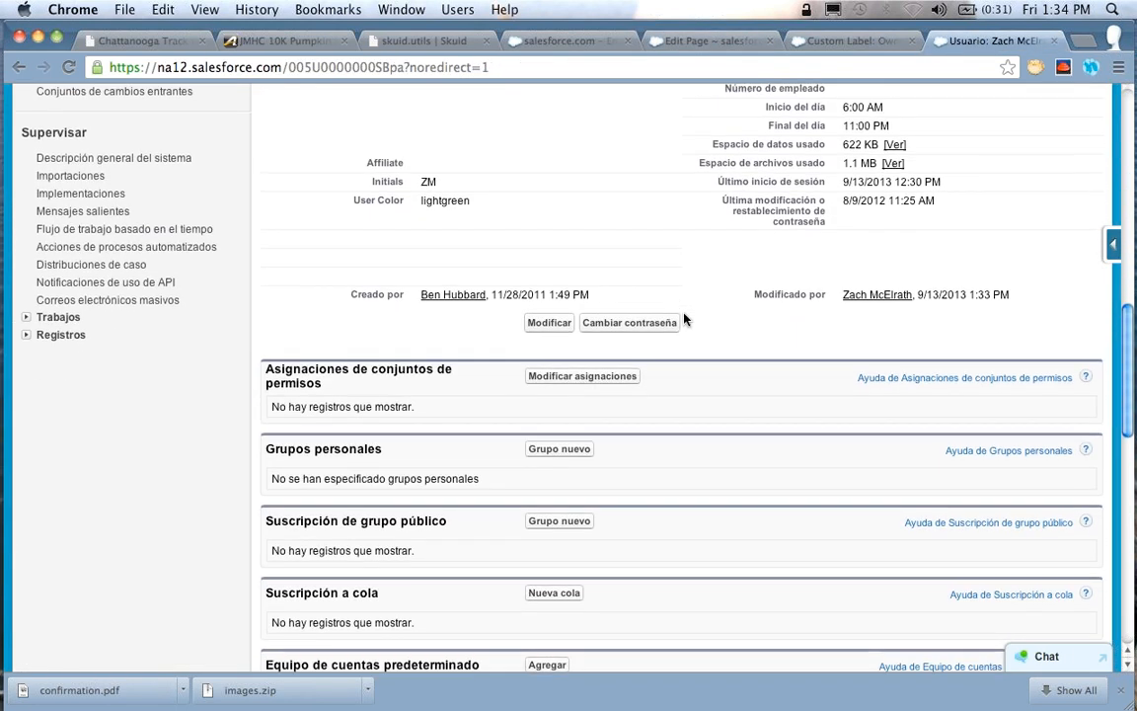
{"action": "scroll", "coordinate": [685, 318], "scroll_direction": "up", "scroll_amount": 10}
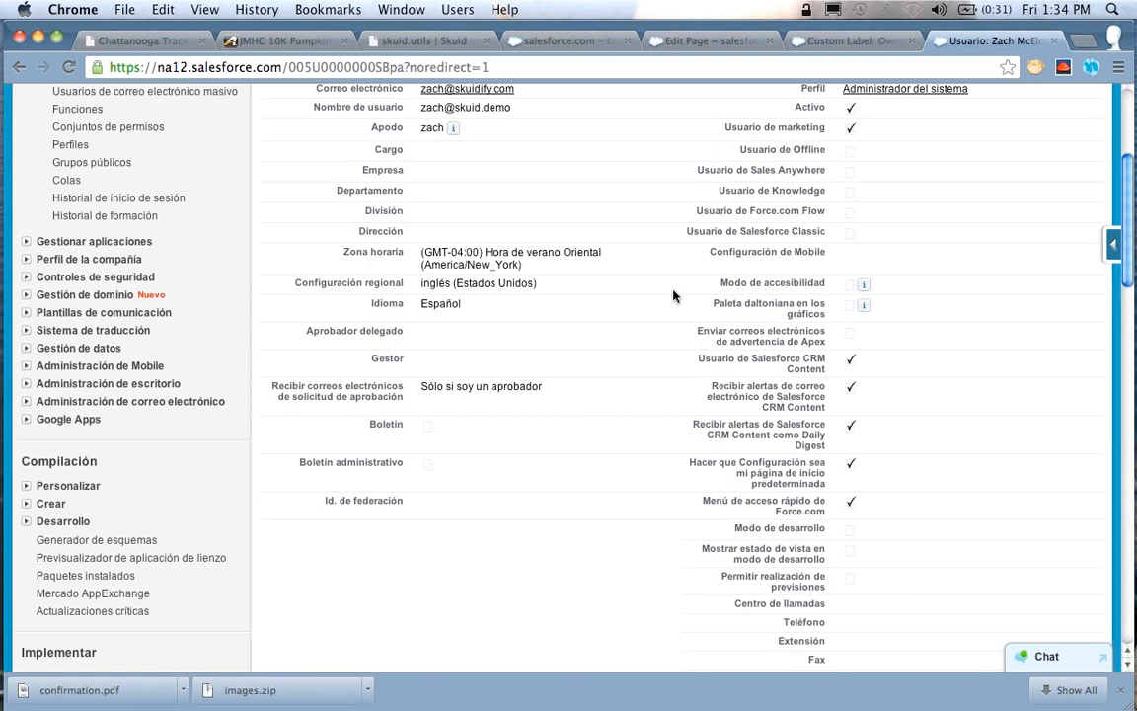
{"action": "scroll", "coordinate": [673, 294], "scroll_direction": "up", "scroll_amount": 5}
Return to the opportunity page and refresh it again to recheck the translated owner label
{"action": "left_click", "coordinate": [681, 39]}
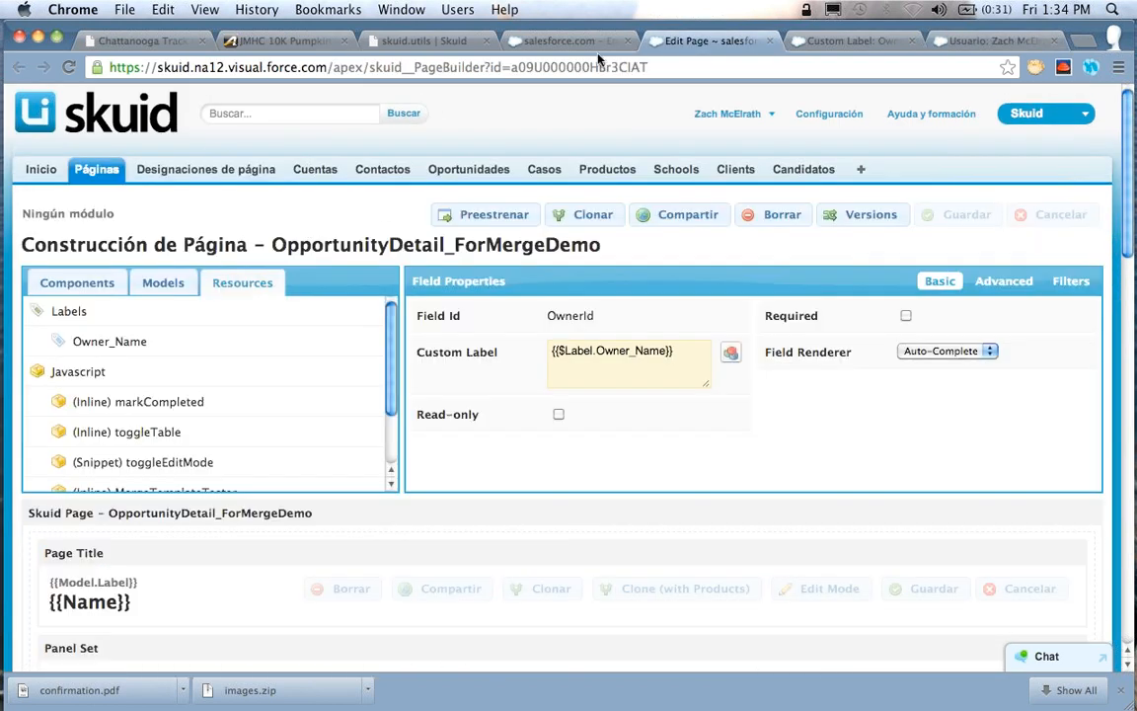
{"action": "left_click", "coordinate": [522, 39]}
{"action": "left_click", "coordinate": [68, 66]}
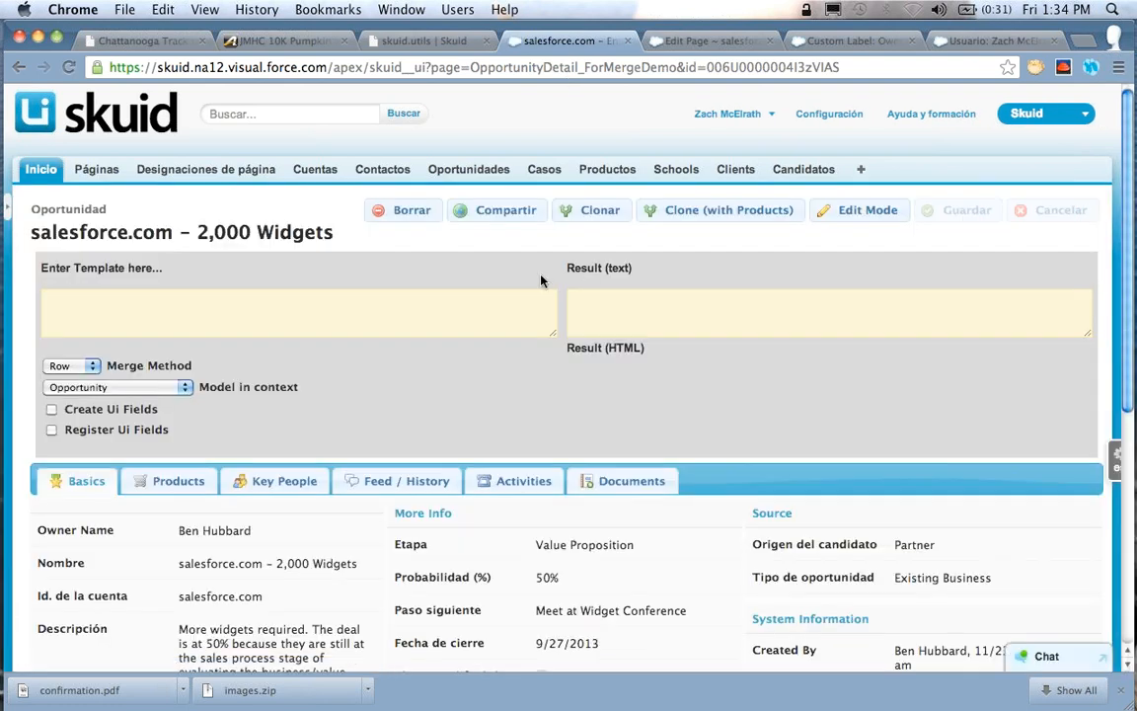
Review the translated Basics field labels on the opportunity page and the OwnerId field's custom label in the page builder
{"action": "scroll", "coordinate": [541, 281], "scroll_direction": "down", "scroll_amount": 2}
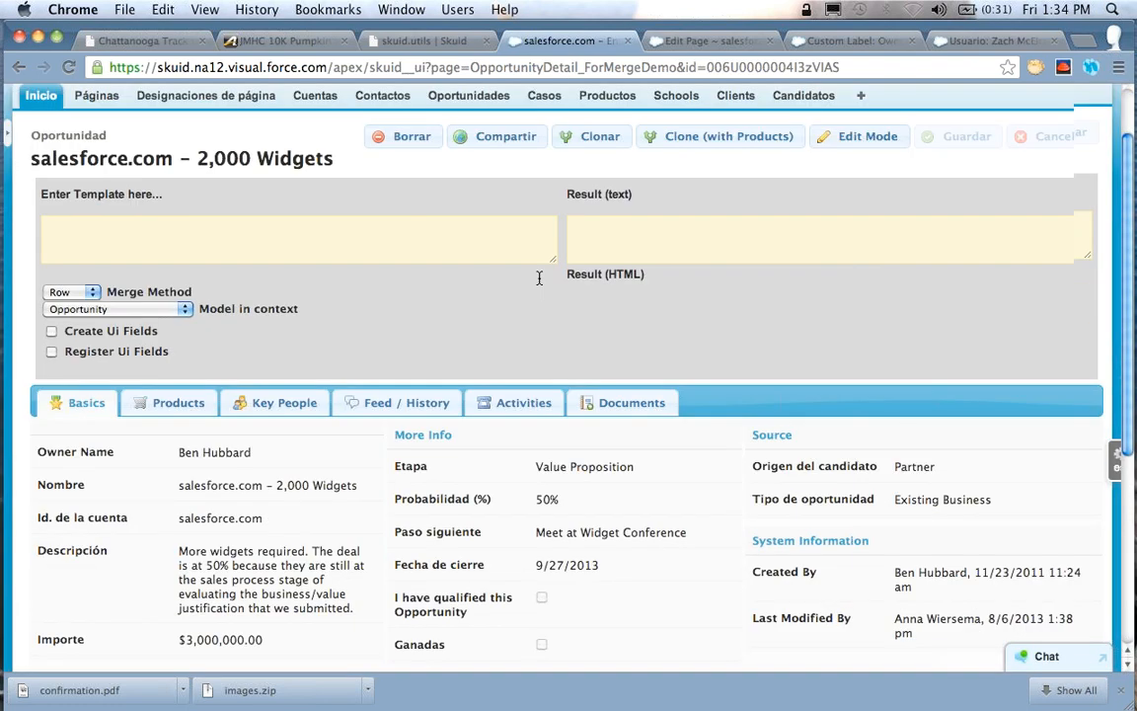
{"action": "scroll", "coordinate": [539, 278], "scroll_direction": "up", "scroll_amount": 2}
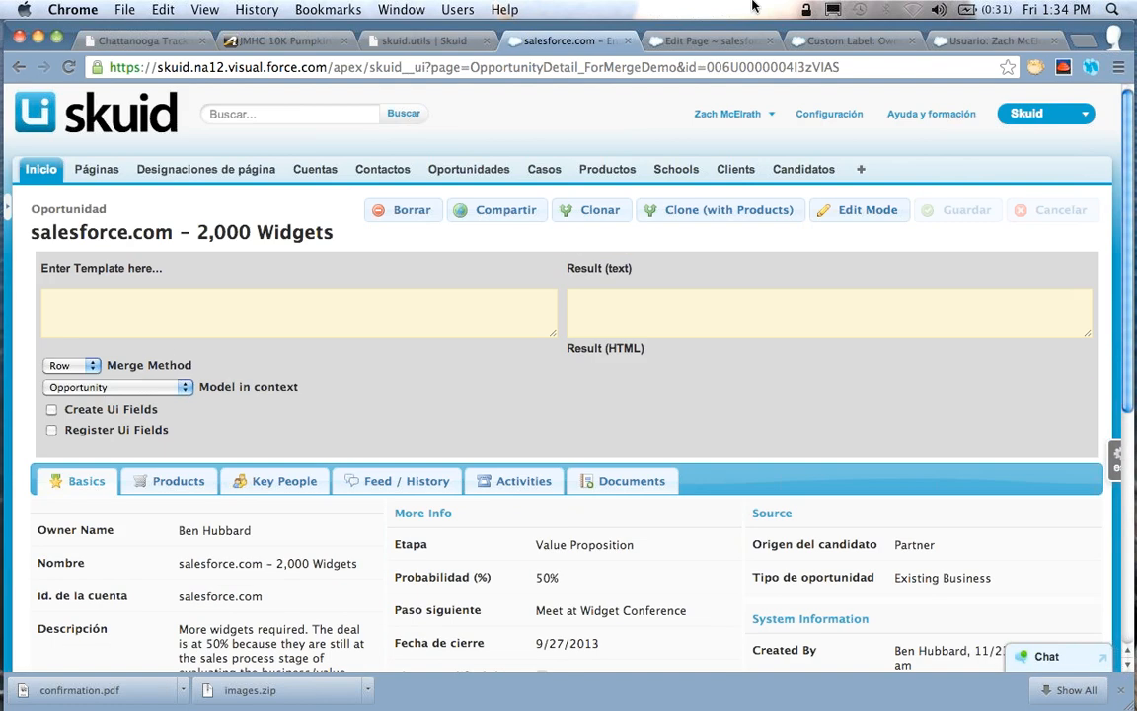
{"action": "left_click", "coordinate": [716, 44]}
{"action": "scroll", "coordinate": [495, 476], "scroll_direction": "down", "scroll_amount": 10}
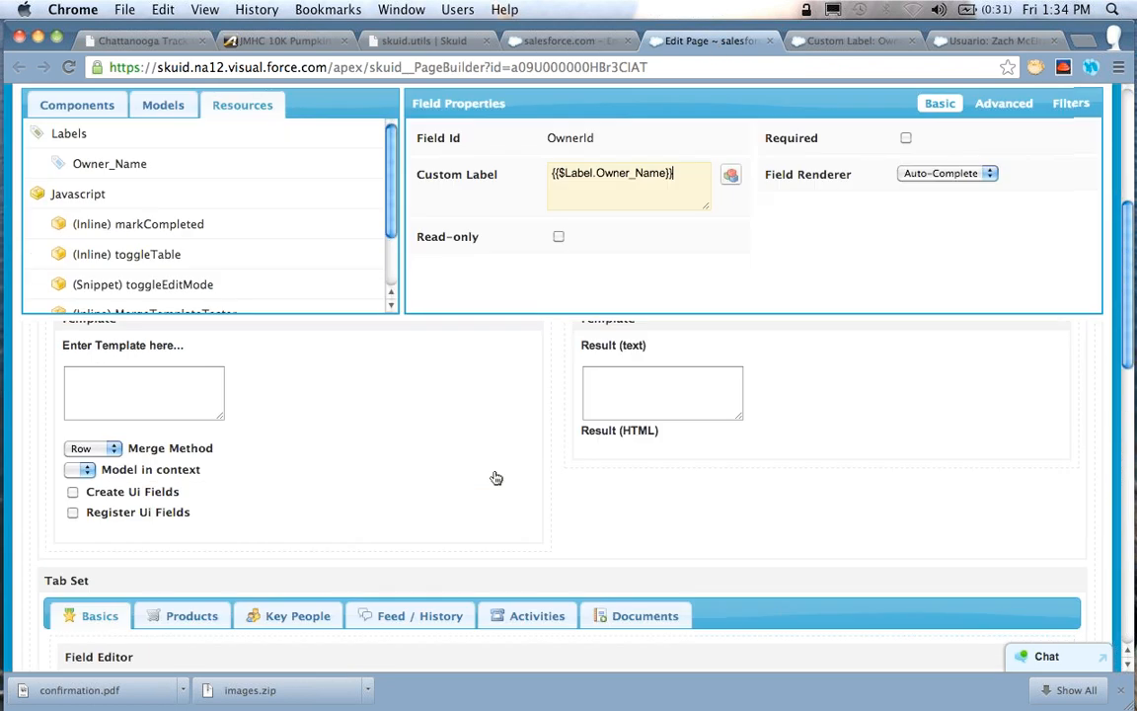
{"action": "scroll", "coordinate": [626, 463], "scroll_direction": "up", "scroll_amount": 10}
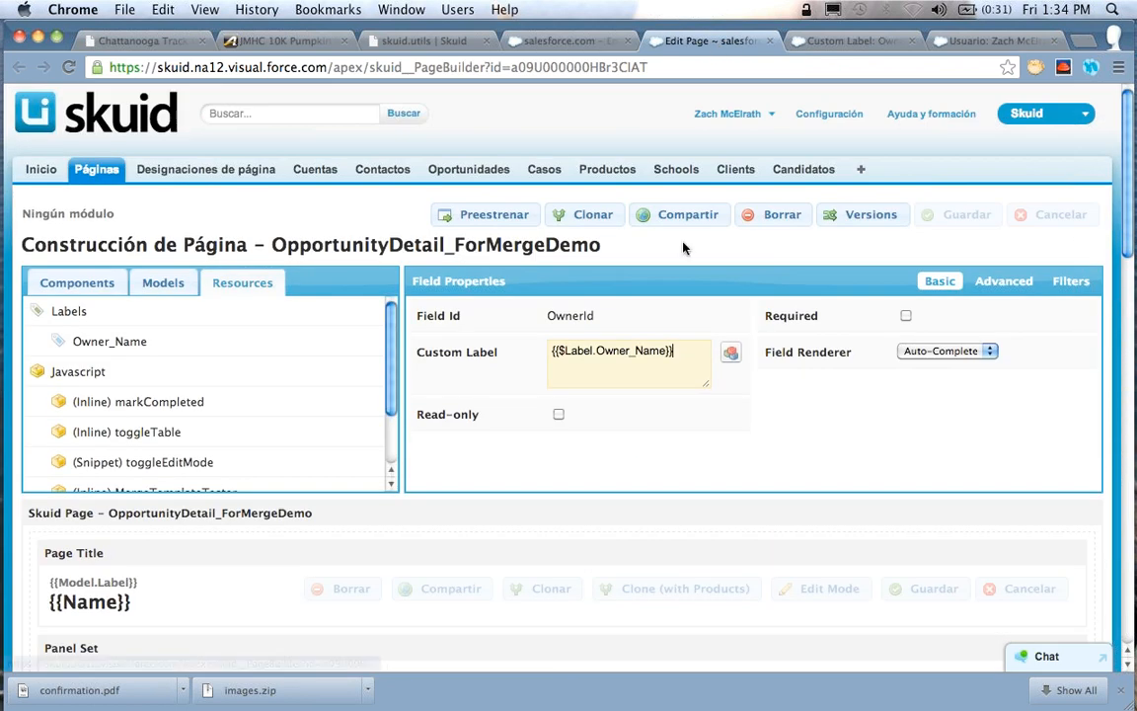
{"action": "left_click", "coordinate": [698, 358]}
{"action": "key", "text": "super+a"}
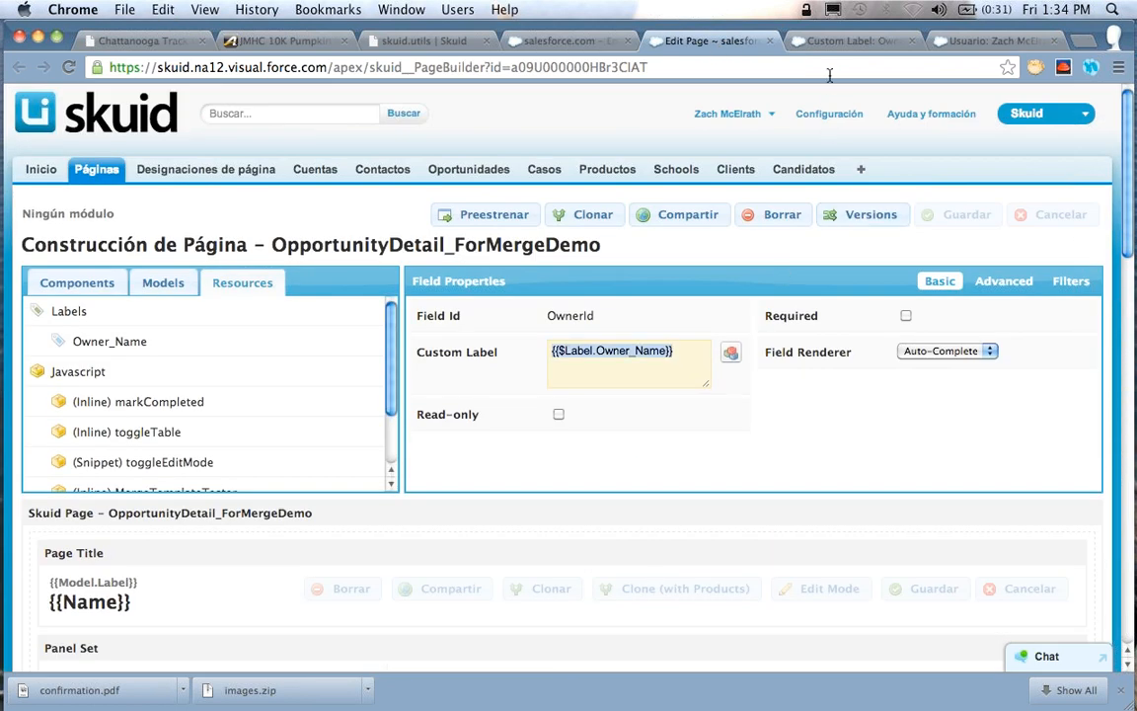
Enter the merge template "{{$Label.Owner_Name}}" in the template tester on the opportunity page
{"action": "left_click", "coordinate": [512, 42]}
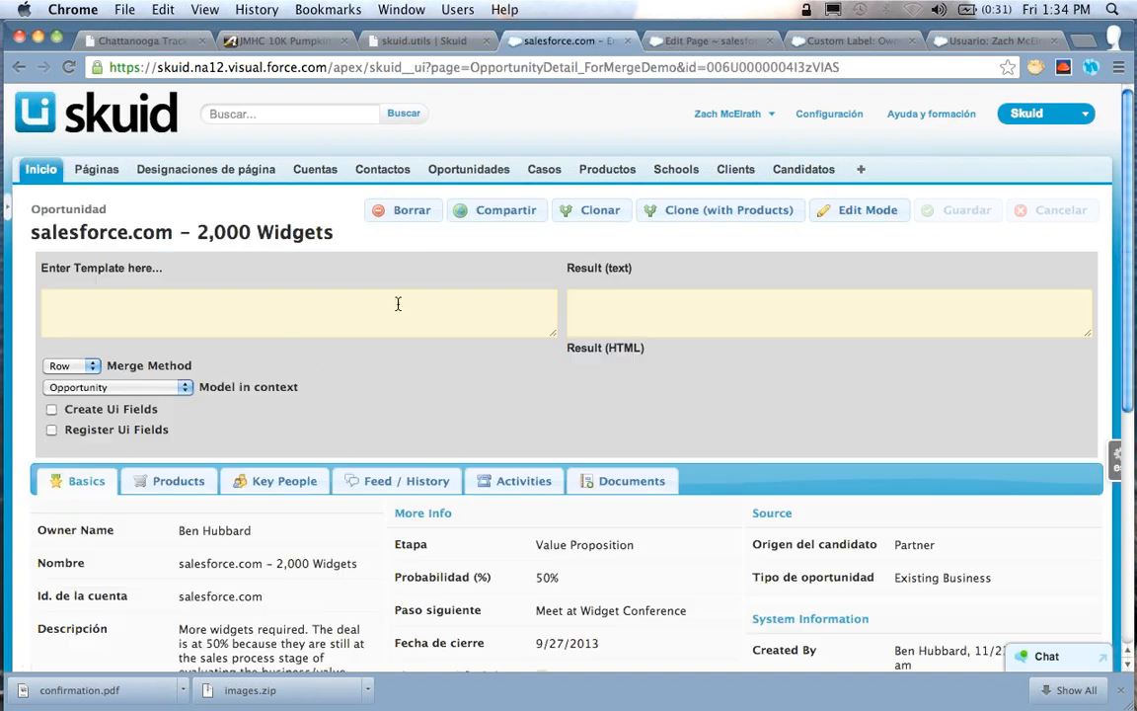
{"action": "left_click", "coordinate": [281, 307]}
{"action": "type", "text": "{{$Label.Owner_Name}}"}
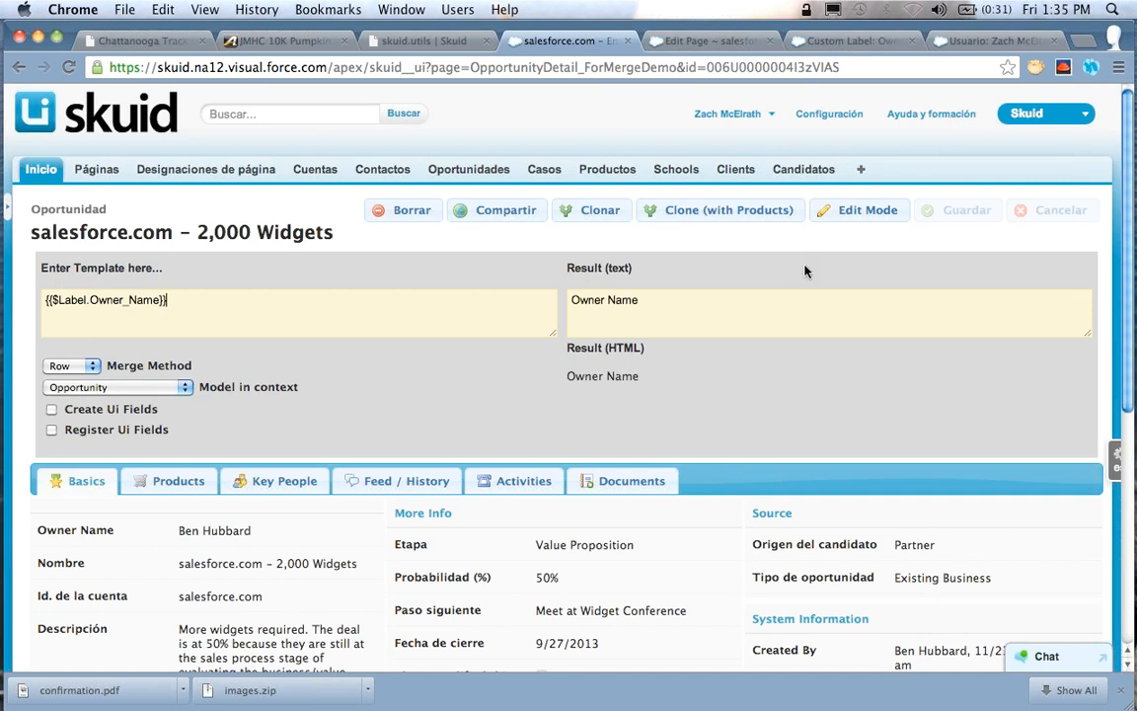
Edit the user record to set the language to English and save it
{"action": "left_click", "coordinate": [986, 41]}
{"action": "left_click", "coordinate": [548, 300]}
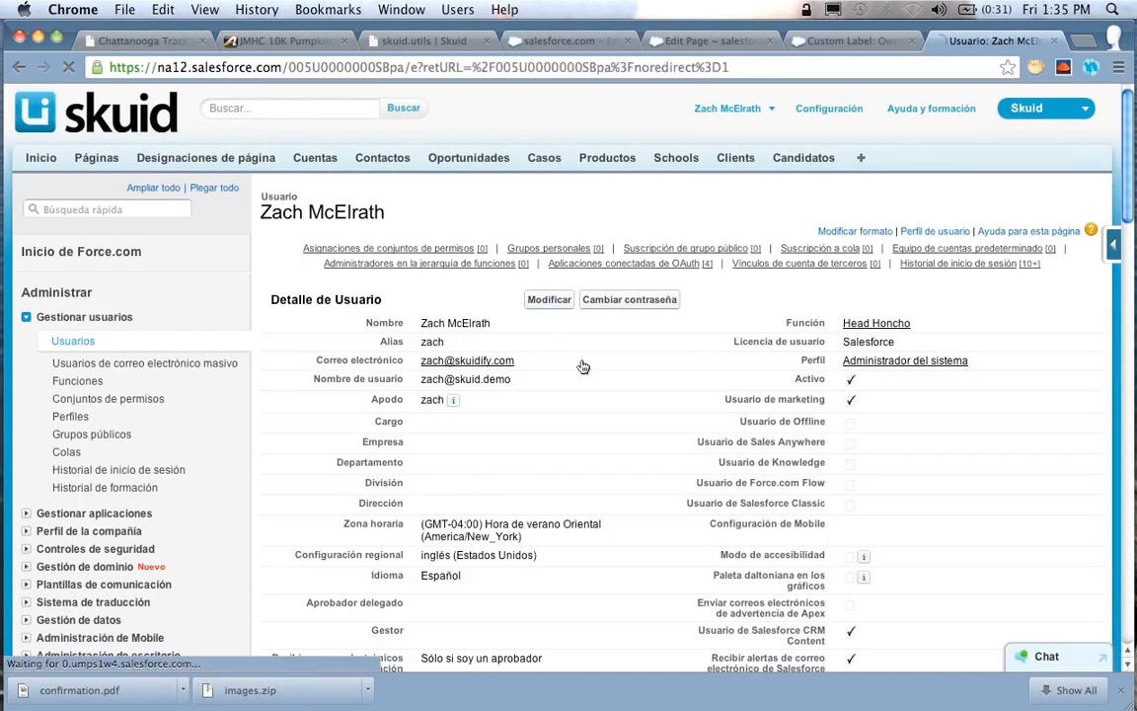
{"action": "scroll", "coordinate": [582, 362], "scroll_direction": "down", "scroll_amount": 15}
{"action": "scroll", "coordinate": [583, 362], "scroll_direction": "down", "scroll_amount": 5}
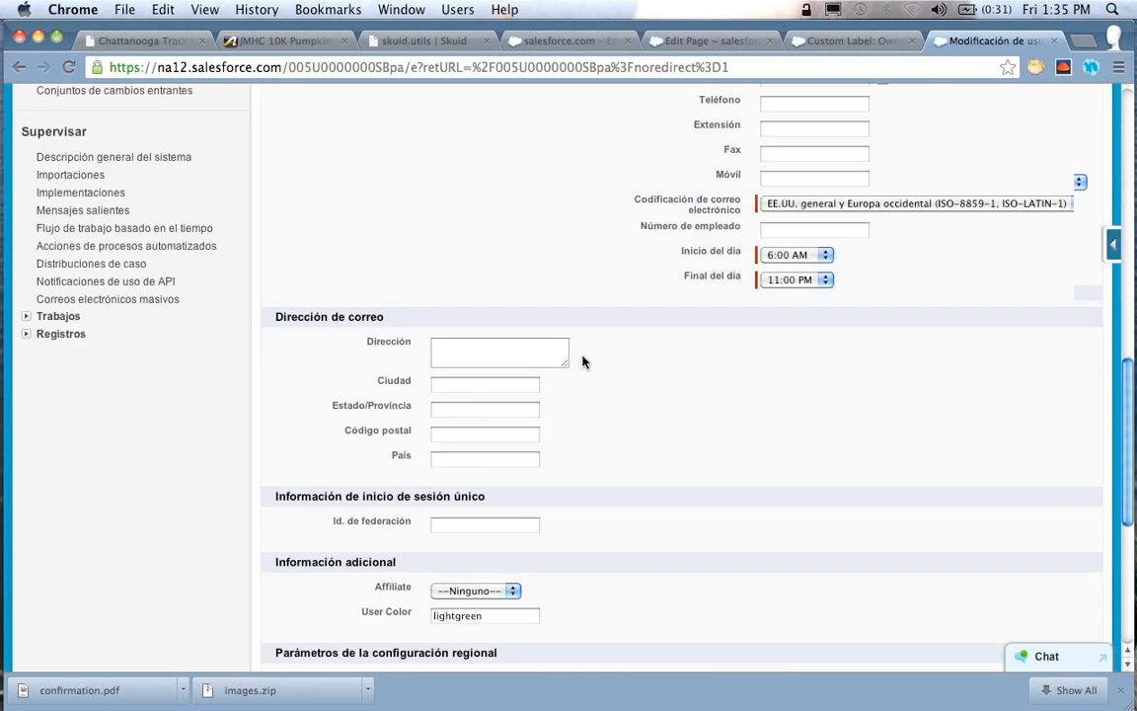
{"action": "left_click", "coordinate": [510, 478]}
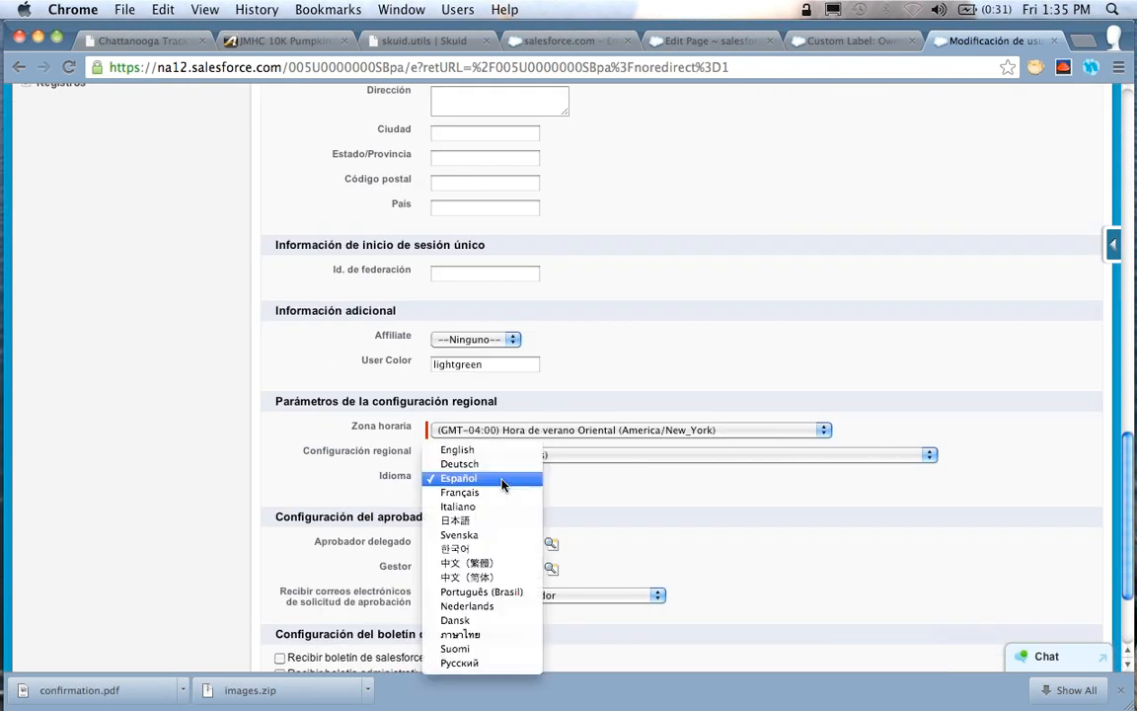
{"action": "left_click", "coordinate": [465, 449]}
{"action": "scroll", "coordinate": [671, 296], "scroll_direction": "up", "scroll_amount": 20}
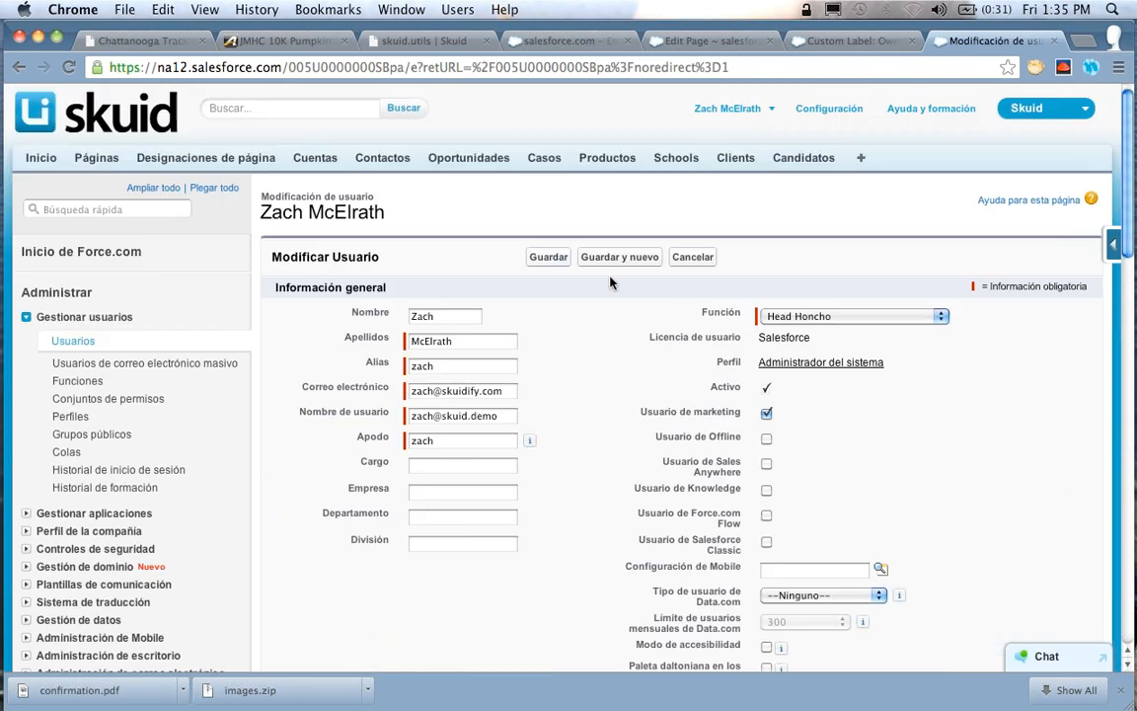
{"action": "left_click", "coordinate": [538, 255]}
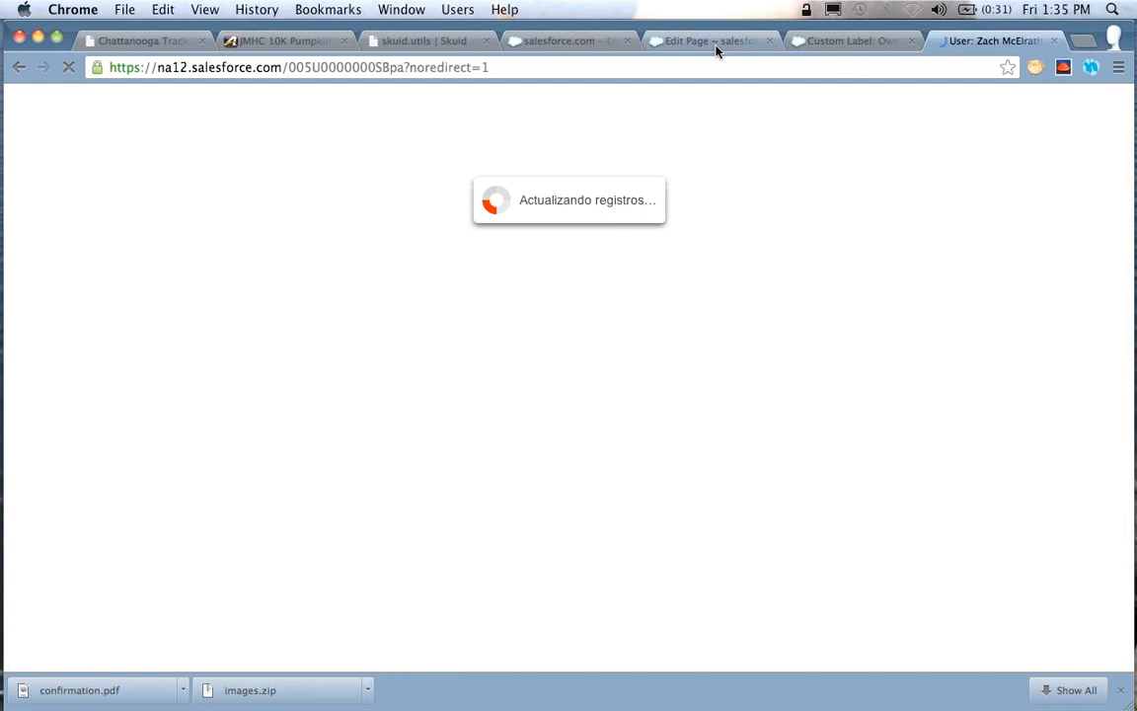
Change the opportunity page's test template to "{{$Label.save}}" and reload the page
{"action": "left_click", "coordinate": [718, 47]}
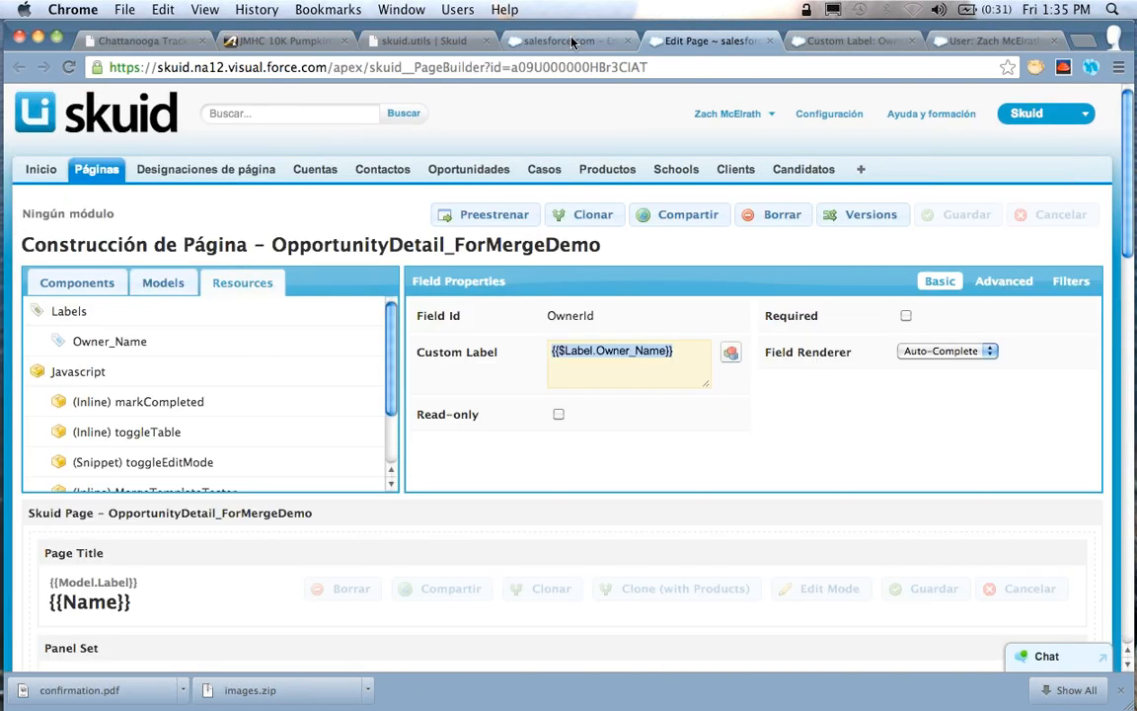
{"action": "left_click", "coordinate": [570, 41]}
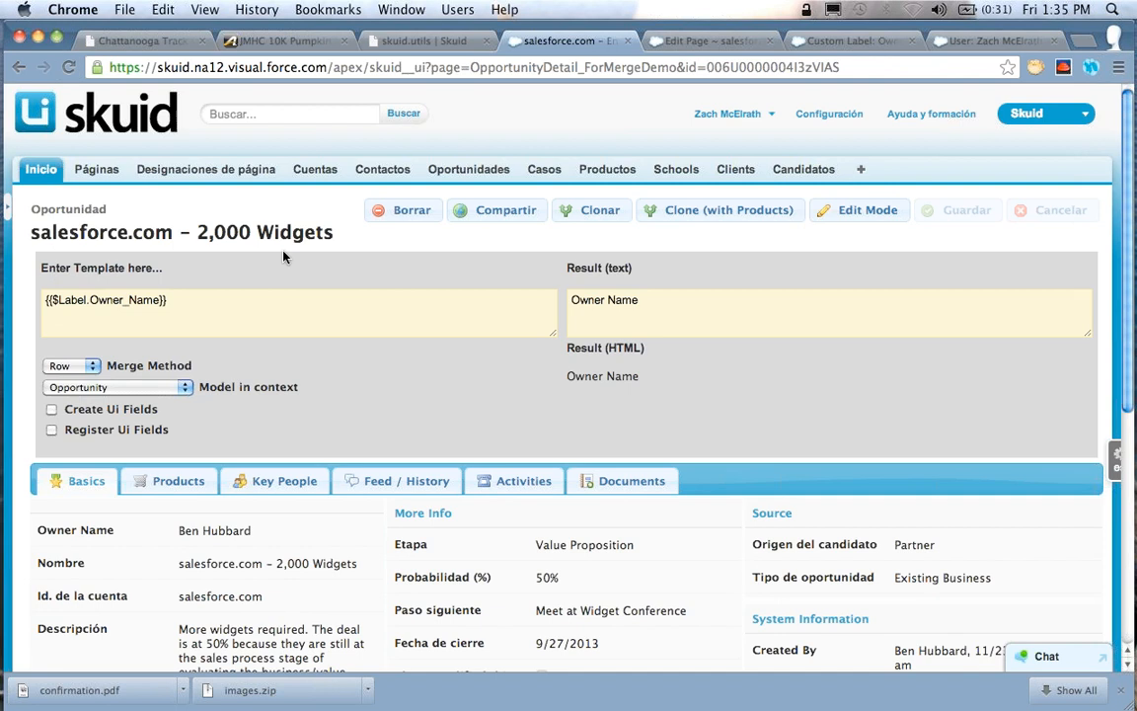
{"action": "left_click", "coordinate": [207, 301]}
{"action": "left_click_drag", "start_coordinate": [644, 299], "coordinate": [566, 299]}
{"action": "left_click", "coordinate": [280, 301]}
{"action": "key", "text": "Left"}
{"action": "key", "text": "Left"}
{"action": "key", "text": "alt+shift+Left"}
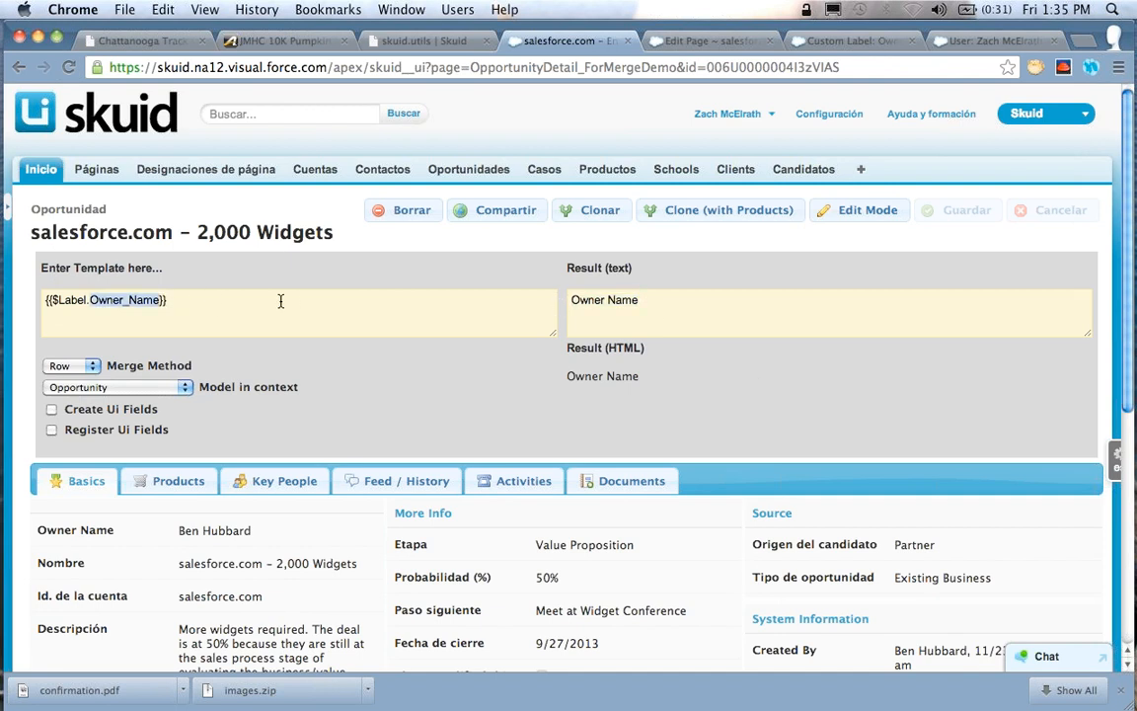
{"action": "type", "text": "save"}
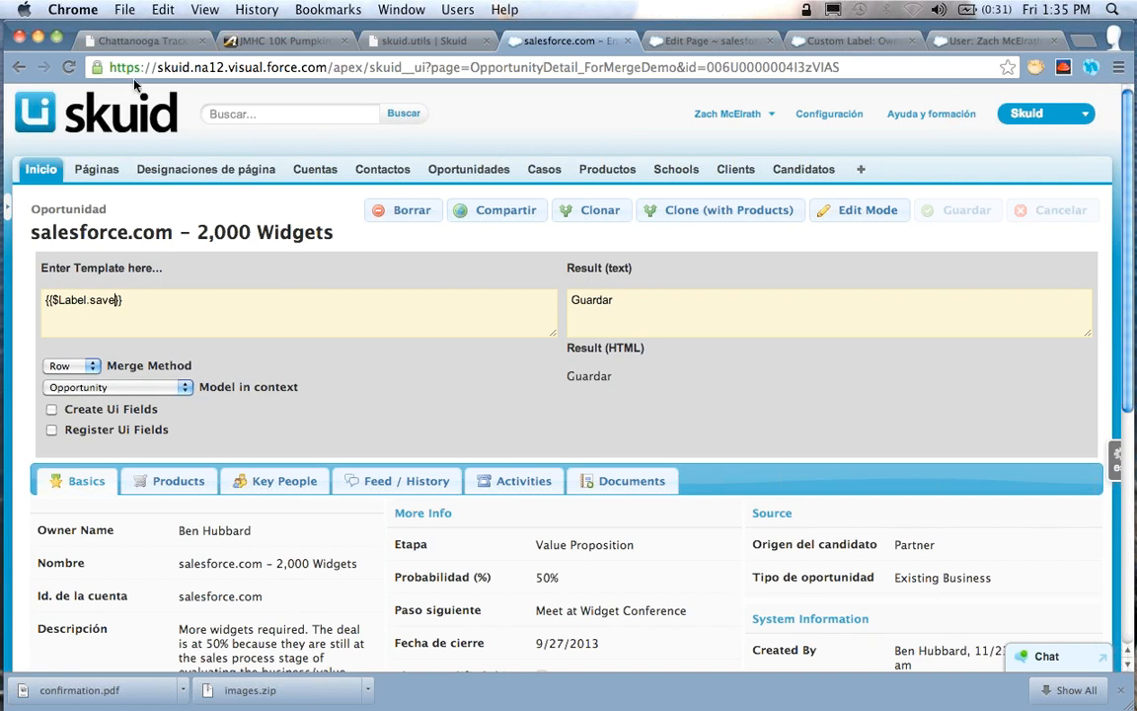
{"action": "left_click", "coordinate": [68, 66]}
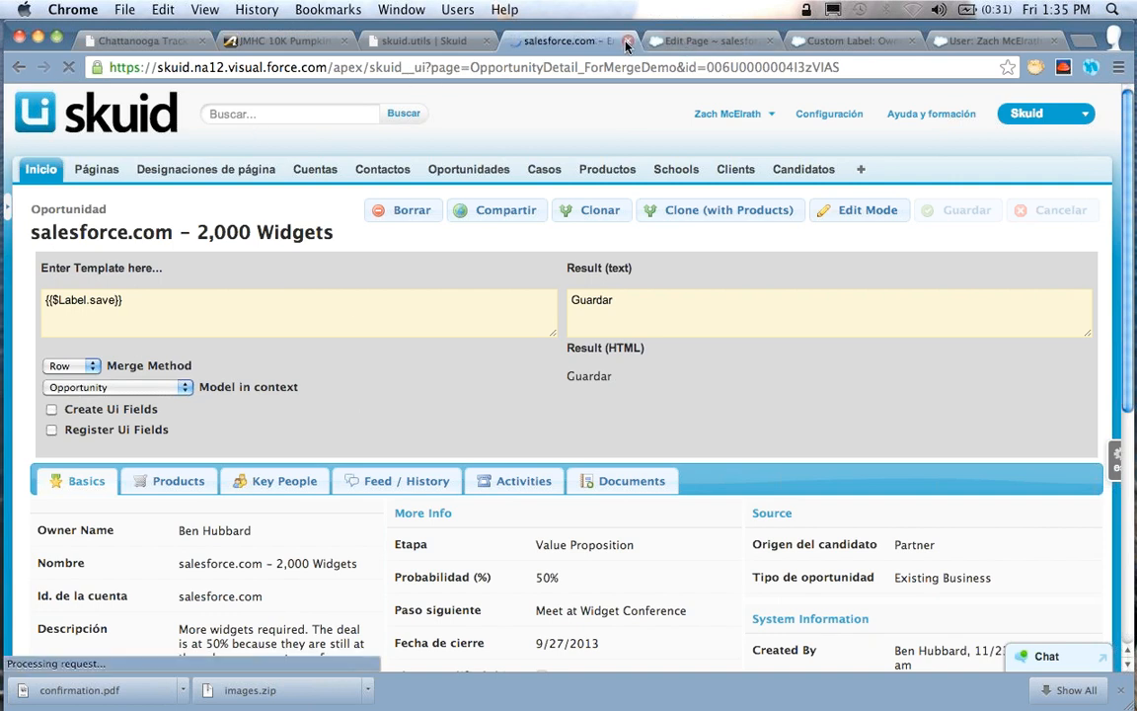
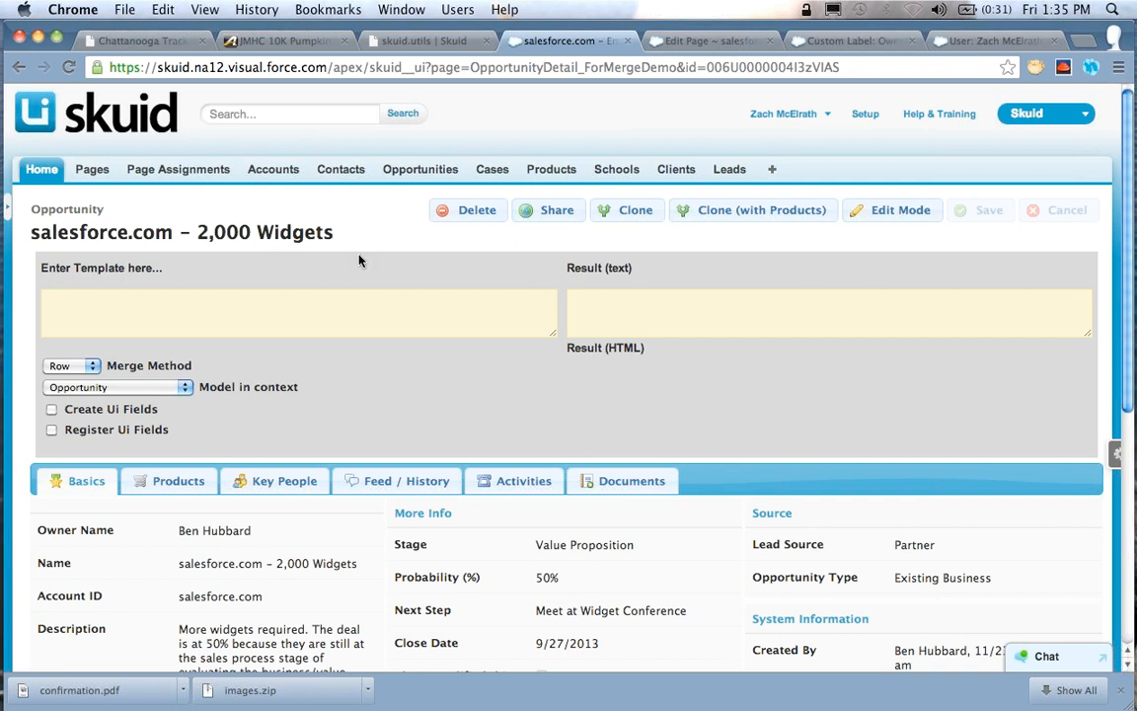
Enter the merge template "{{$Api.Session_Id}}" in the template tester
{"action": "type", "text": "{{$Api"}
{"action": "type", "text": "Session_Id}"}
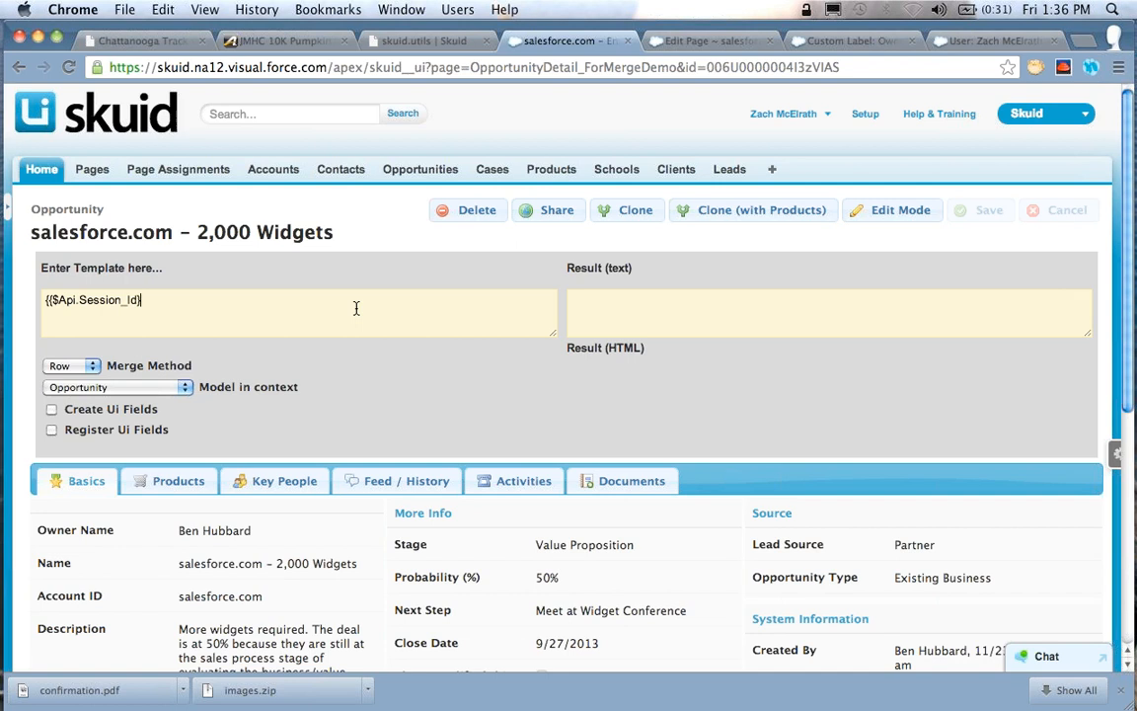
{"action": "type", "text": "}"}
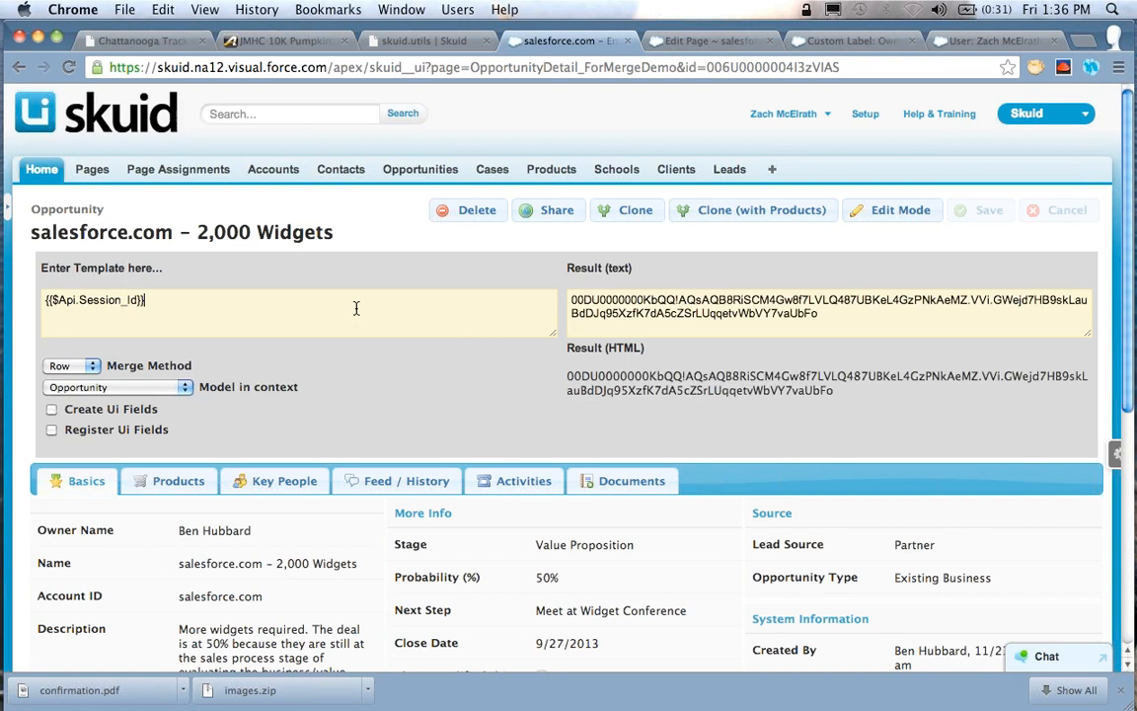
Change the test template to "{{$Api.Partner_Server_Url}}"
{"action": "key", "text": "Left"}
{"action": "key", "text": "Left"}
{"action": "key", "text": "alt+shift+Left"}
{"action": "type", "text": "Partner_Server_Ur"}
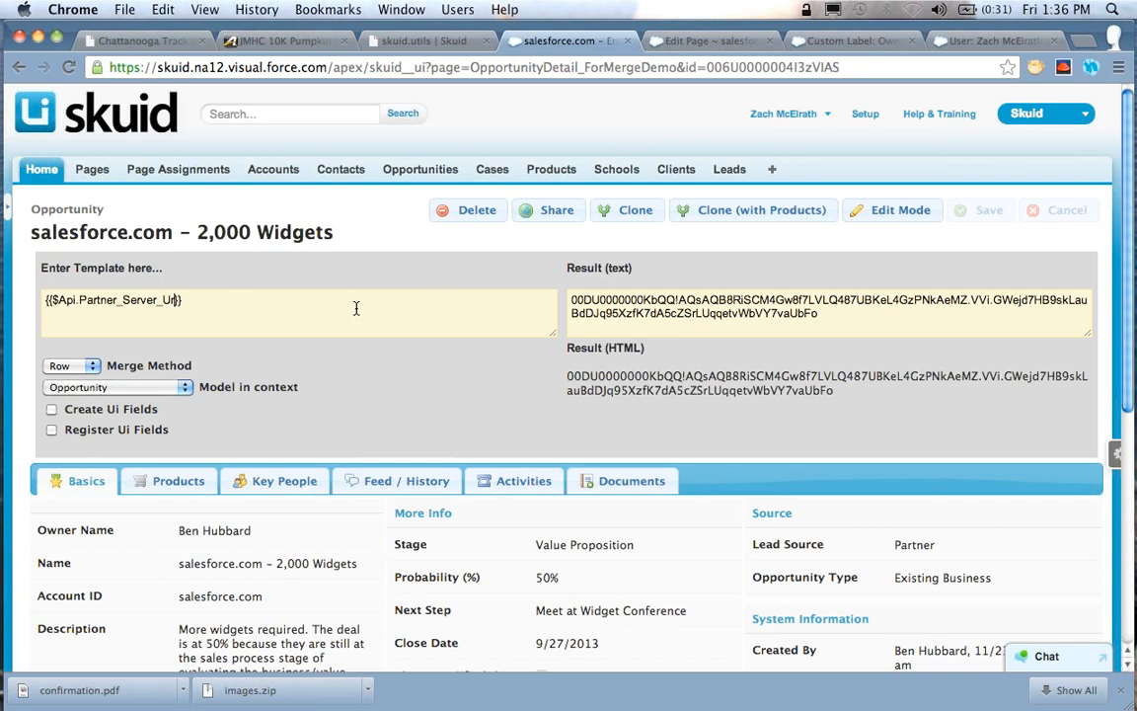
{"action": "type", "text": "l"}
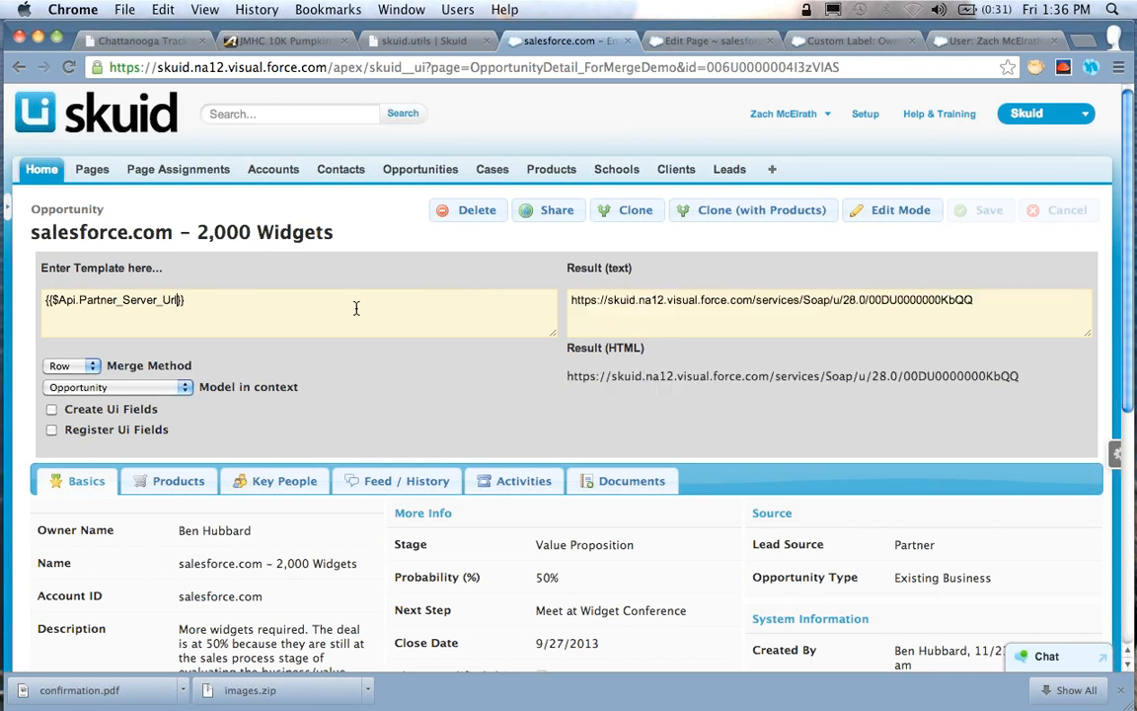
Change the test template to the enterprise endpoint variable, "{{$Api.Enterprise_Server_Url}}"
{"action": "key", "text": "shift+Right"}
{"action": "key", "text": "shift+Right"}
{"action": "key", "text": "shift+Right"}
{"action": "key", "text": "shift+Right"}
{"action": "key", "text": "shift+Right"}
{"action": "key", "text": "shift+Right"}
{"action": "key", "text": "shift+Right"}
{"action": "type", "text": "Enterpris"}
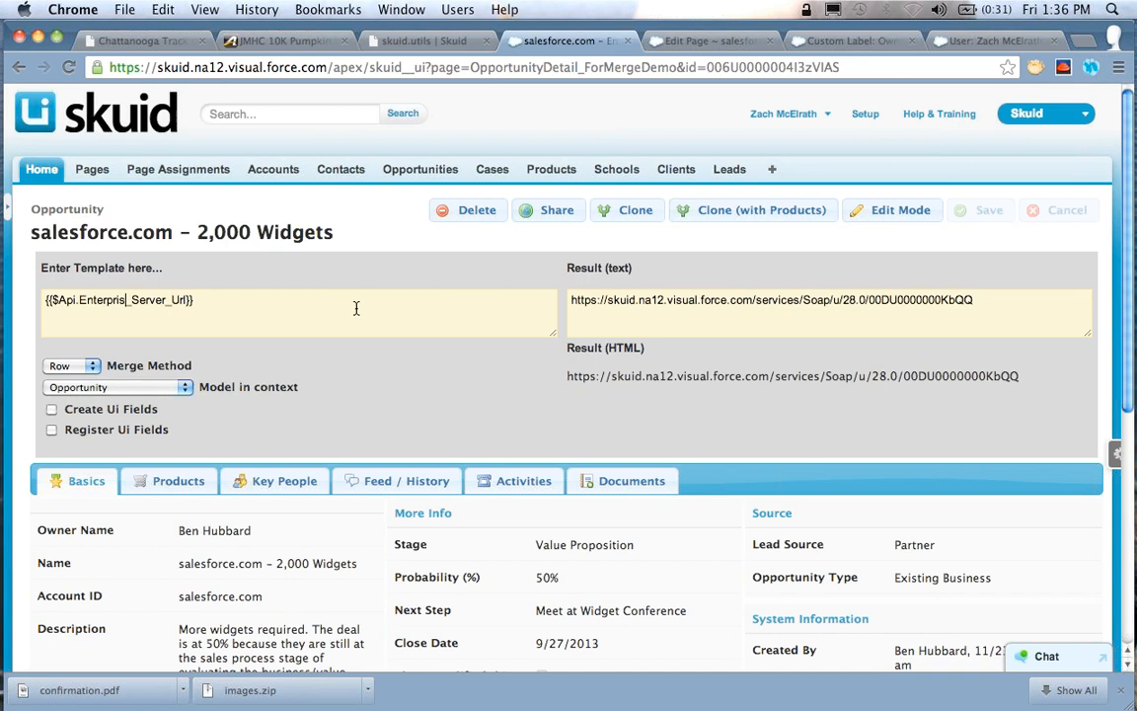
{"action": "type", "text": "e_Server_Url"}
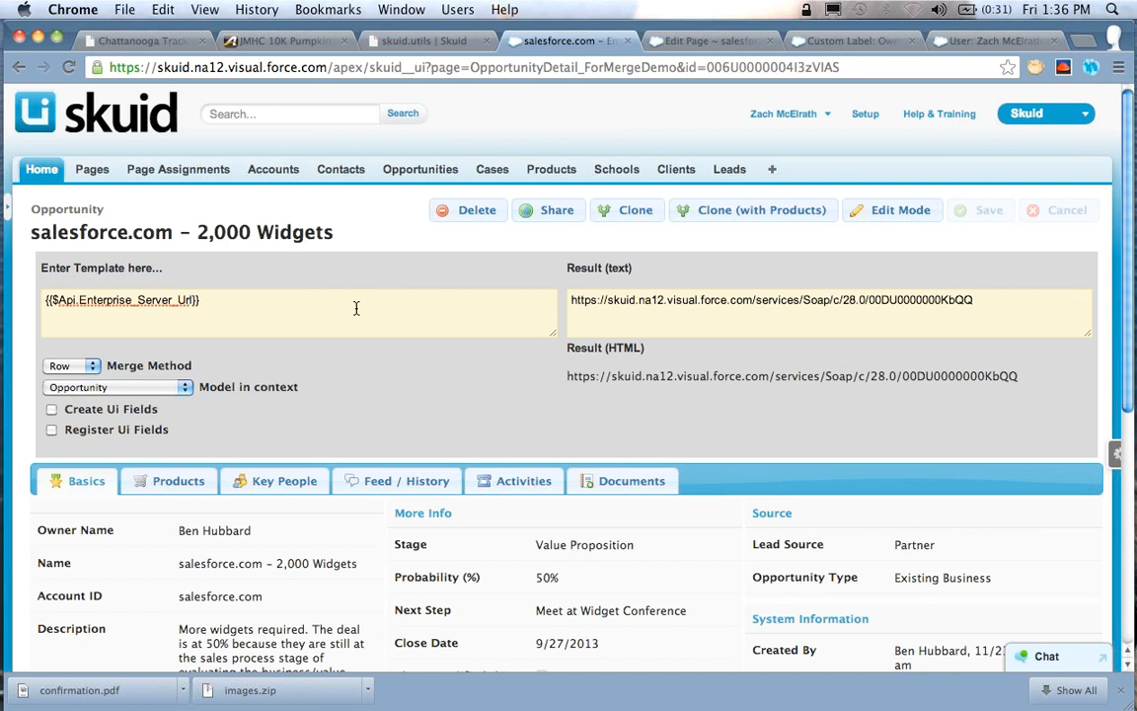
{"action": "type", "text": "s."}
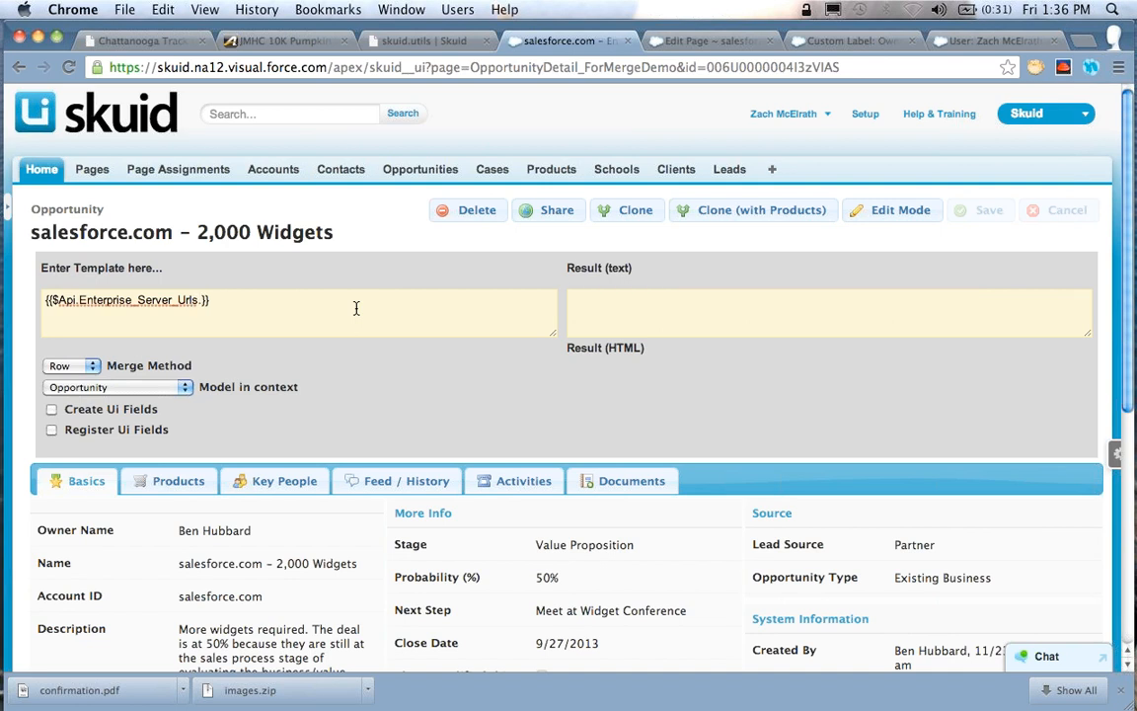
{"action": "type", "text": "7"}
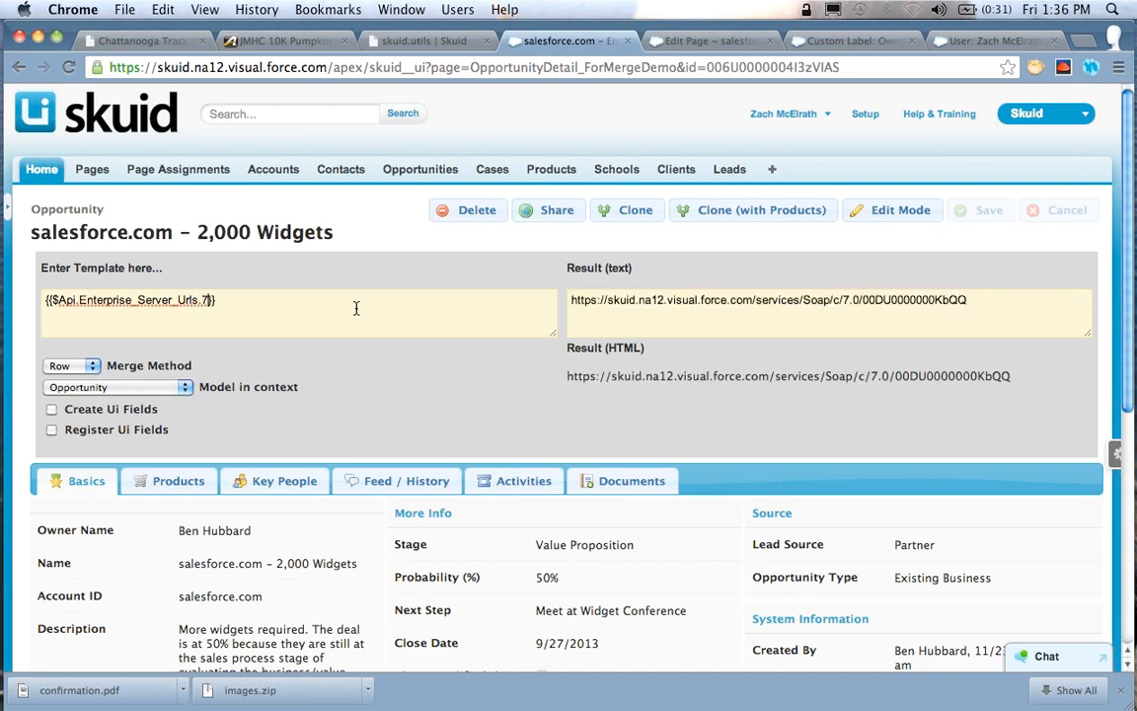
Make the enterprise URL template version-specific, trying version 7 and settling on "{{$Api.Enterprise_Server_Urls.27}}"
{"action": "key", "text": "BackSpace"}
{"action": "type", "text": "27"}
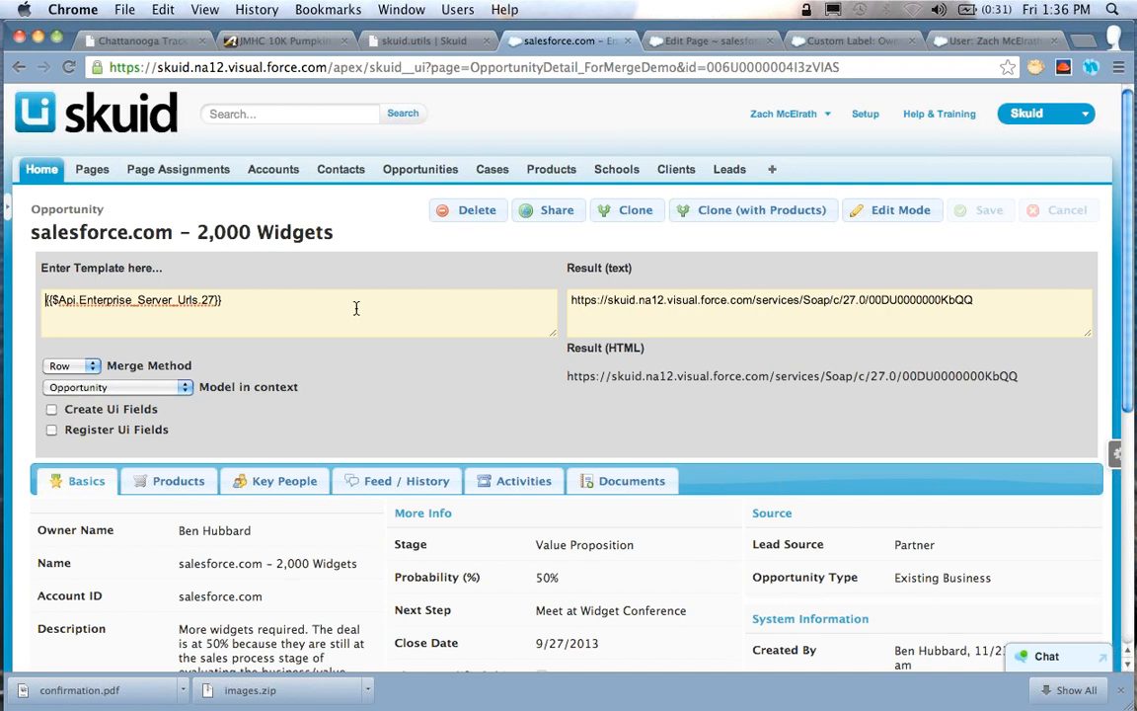
Replace the API template with the model variable "{{$Model.Opportunity.label}}"
{"action": "key", "text": "alt+Right"}
{"action": "key", "text": "alt+shift+Left"}
{"action": "type", "text": "Model"}
{"action": "key", "text": "shift+super+Right"}
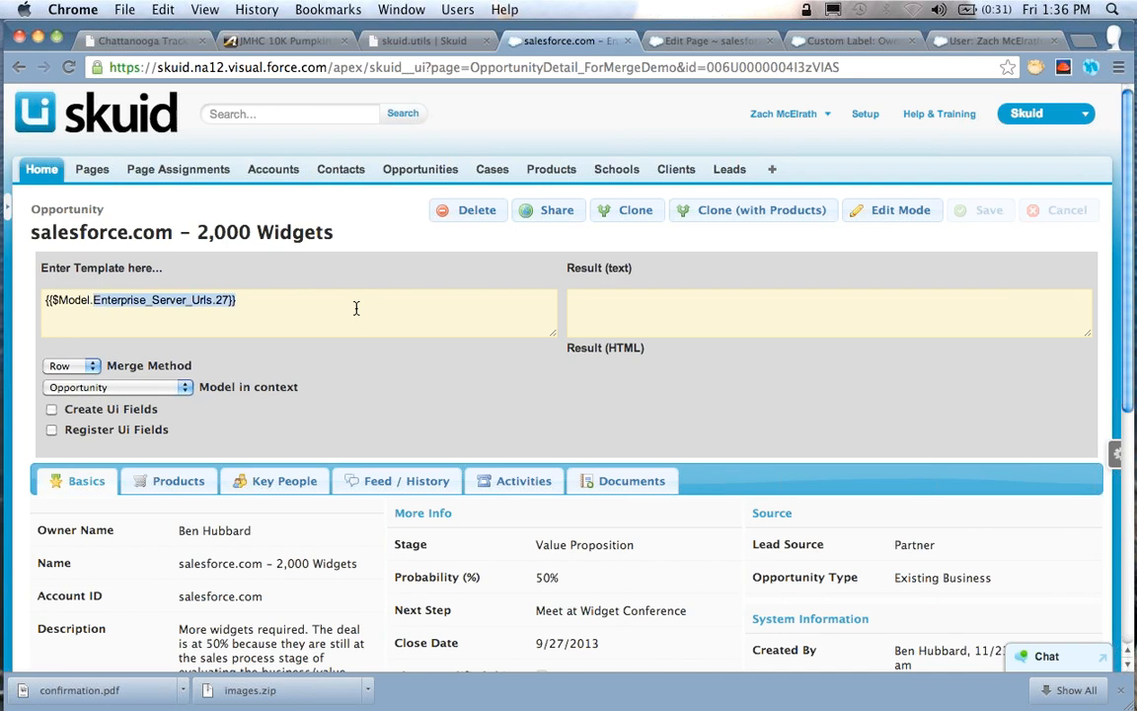
{"action": "key", "text": "BackSpace"}
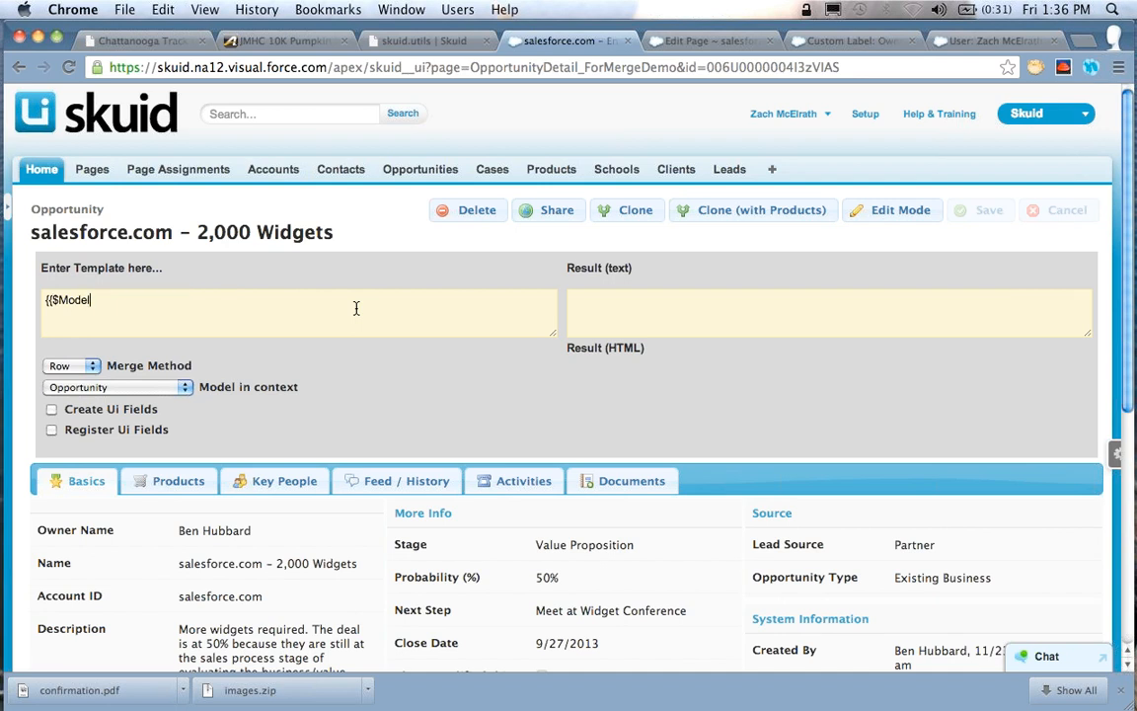
{"action": "type", "text": ".Opportunity."}
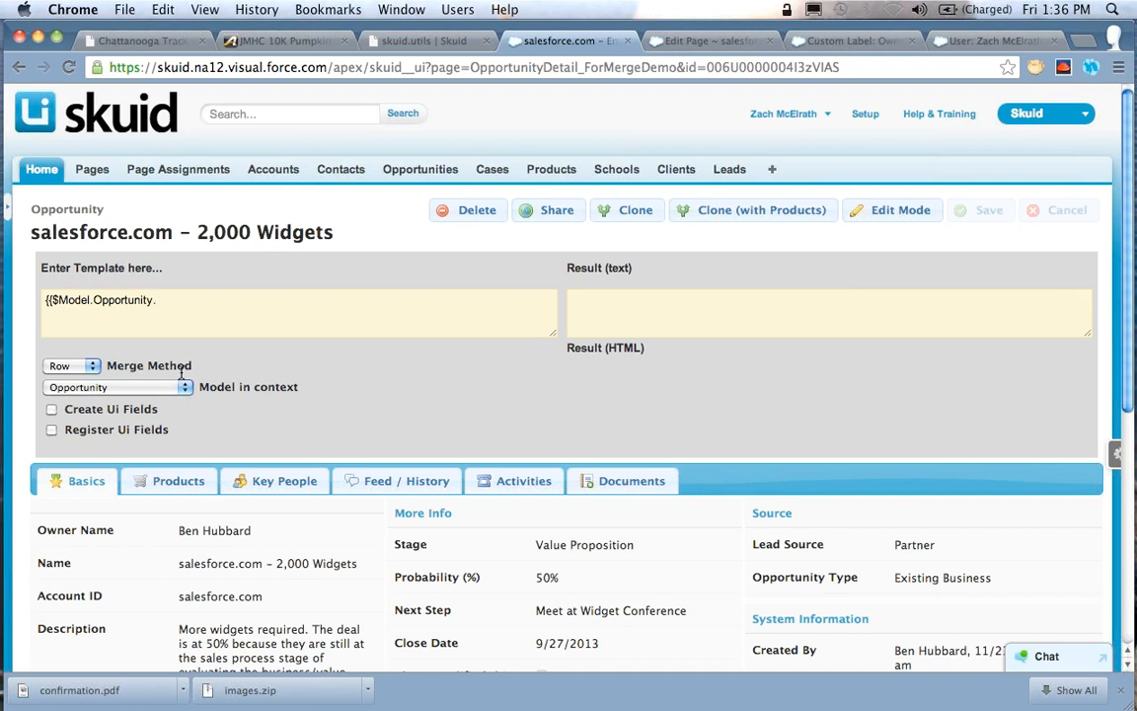
{"action": "key", "text": "BackSpace"}
{"action": "key", "text": "alt+shift+Left"}
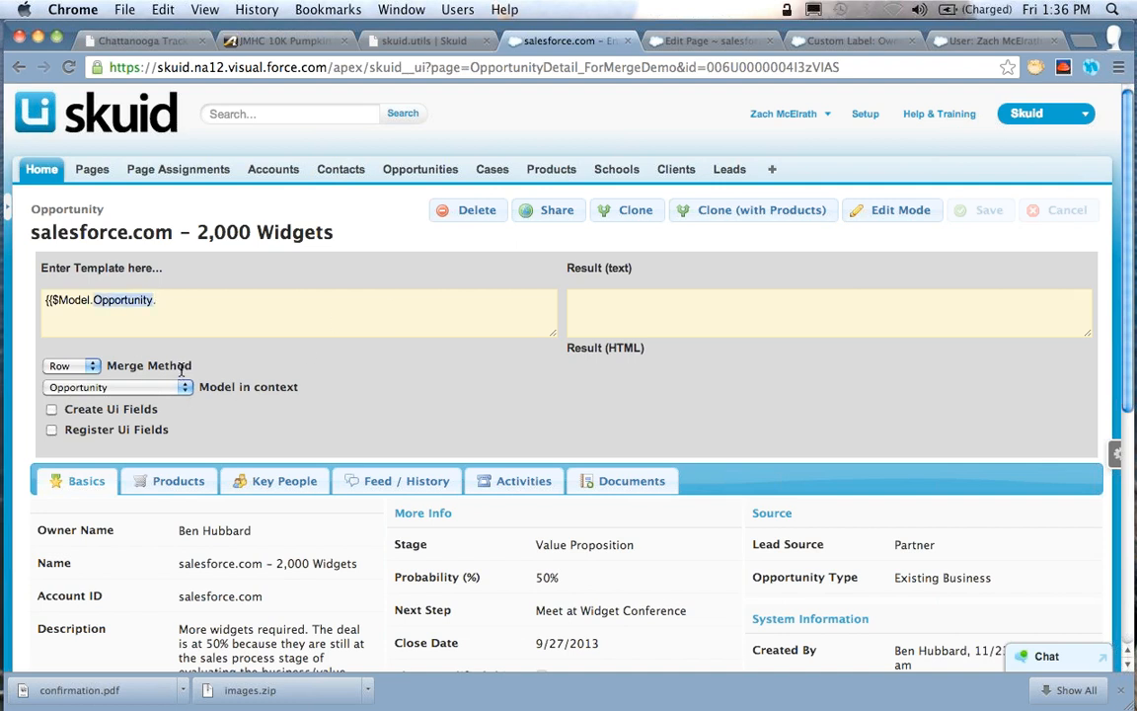
{"action": "key", "text": "Right"}
{"action": "key", "text": "Right"}
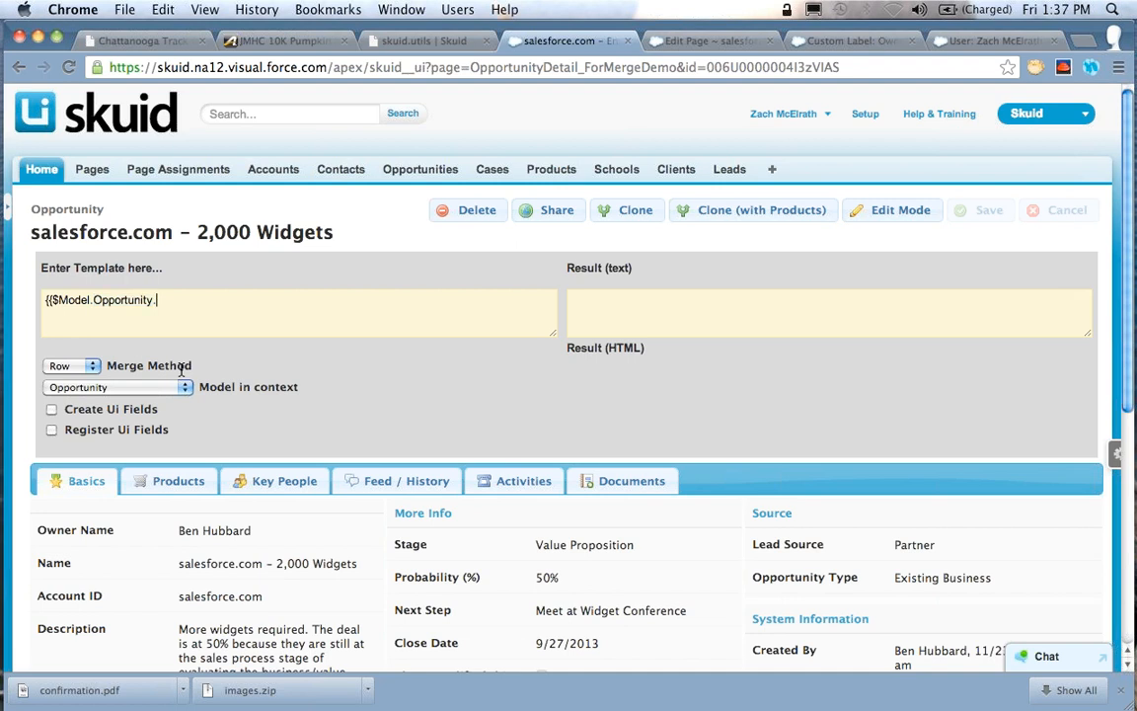
{"action": "type", "text": "label}}"}
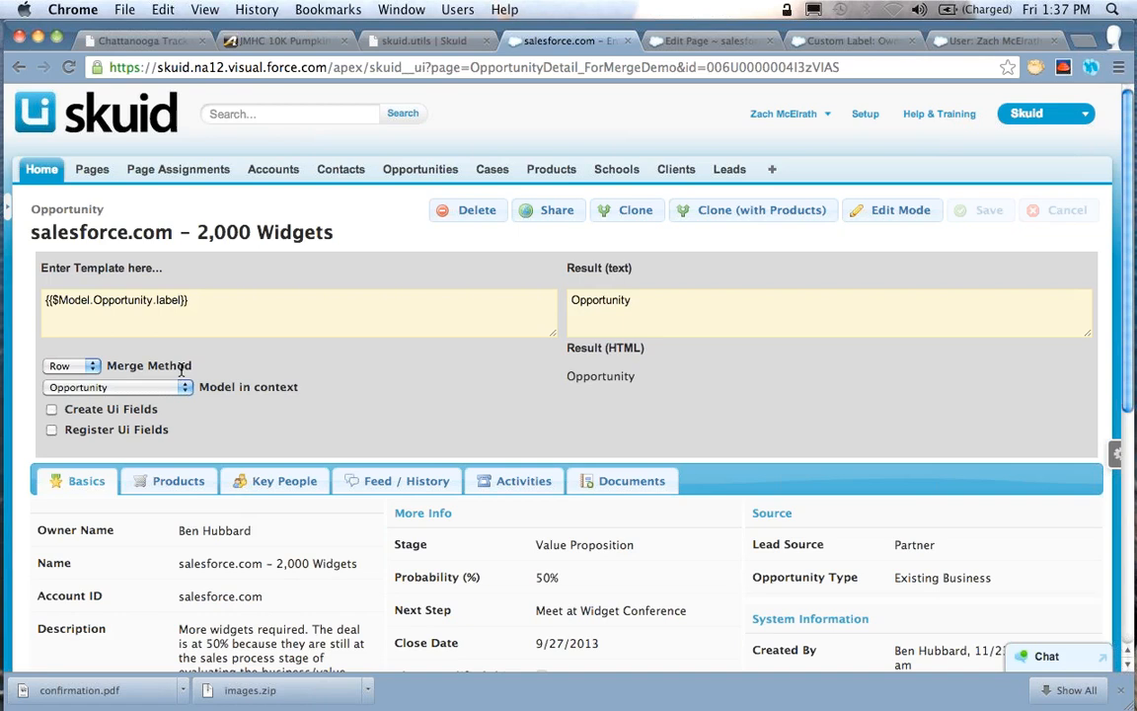
Test the Opportunity model's labelPlural property, then change the template to "{{$Model.Opportunity.keyPrefix}}"
{"action": "key", "text": "Left"}
{"action": "key", "text": "Left"}
{"action": "type", "text": "Plura"}
{"action": "type", "text": "l"}
{"action": "key", "text": "alt+BackSpace"}
{"action": "type", "text": "keyPrefix"}
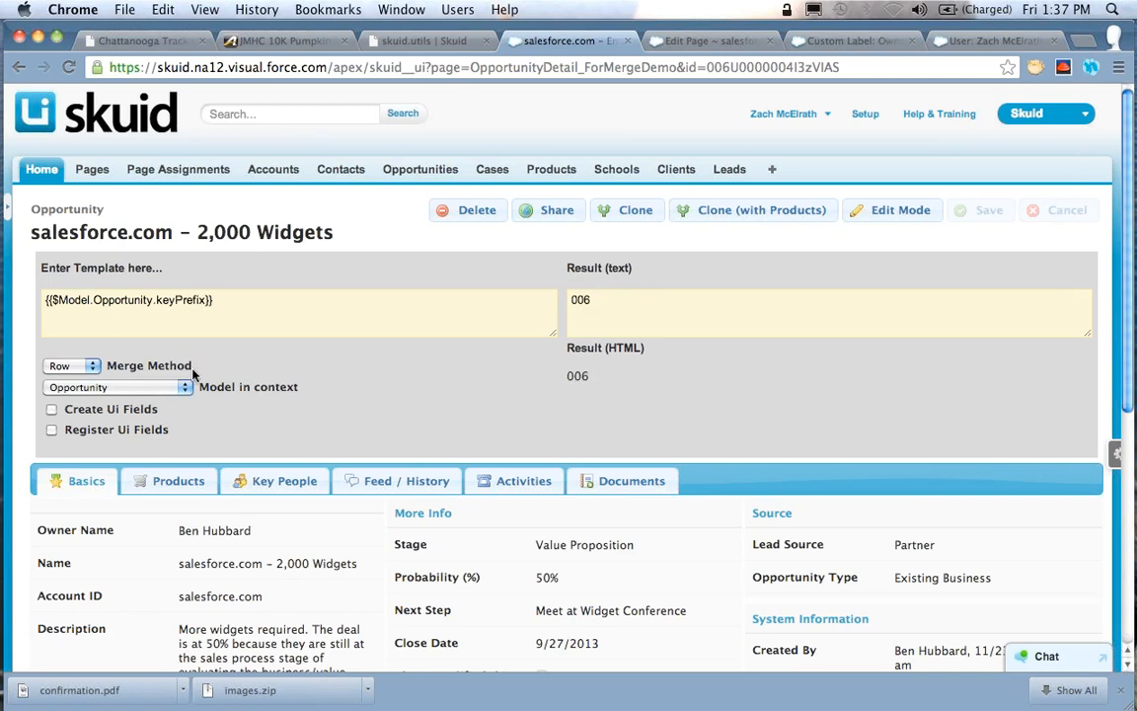
Test the Opportunity model's accessible property, then change the template to "{{$Model.Opportunity.createable}}"
{"action": "key", "text": "alt+BackSpace"}
{"action": "type", "text": "accessible"}
{"action": "key", "text": "alt+BackSpace"}
{"action": "type", "text": "createa"}
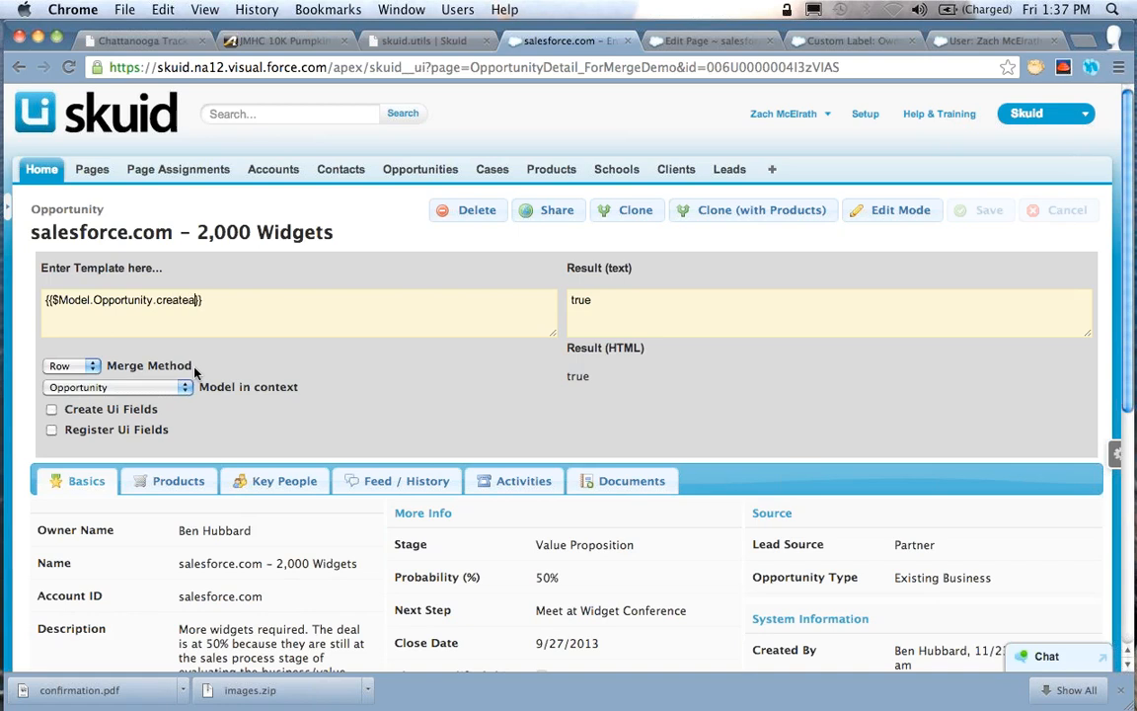
{"action": "type", "text": "ble"}
{"action": "key", "text": "alt+shift+Left"}
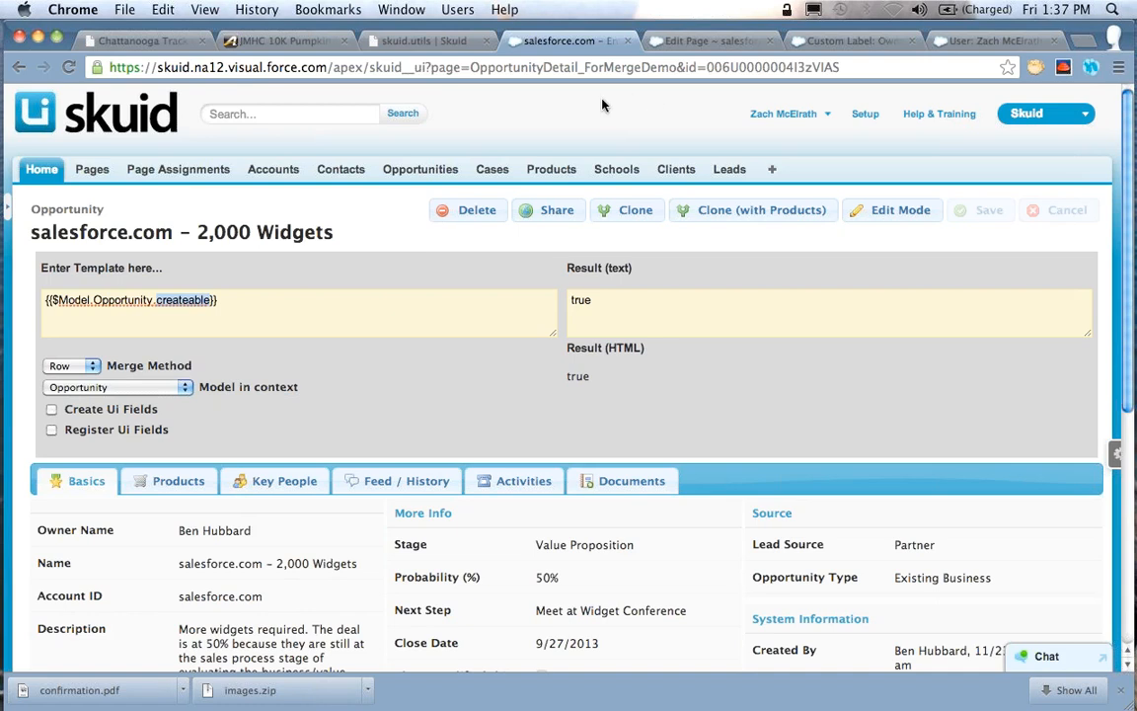
Change the template to read the Name field's label with "{{$Model.Opportunity.fieldsMap.Name.label}}"
{"action": "key", "text": "Right"}
{"action": "key", "text": "alt+shift+Left"}
{"action": "type", "text": "fieldsMap"}
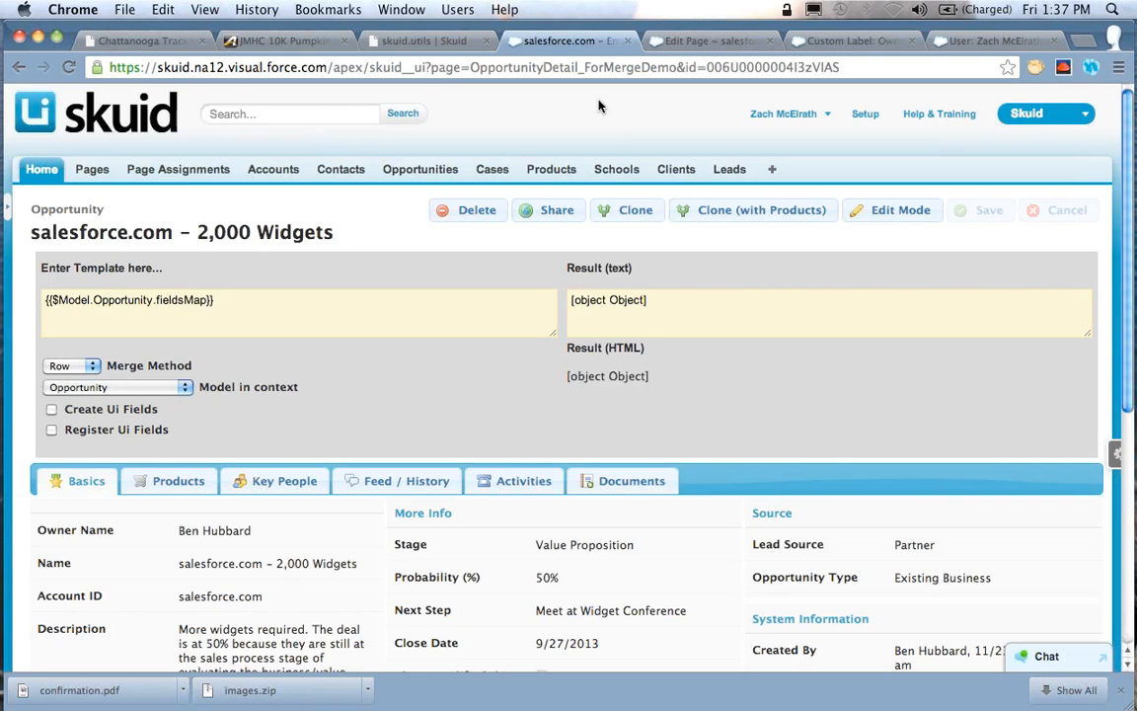
{"action": "type", "text": ".Nam"}
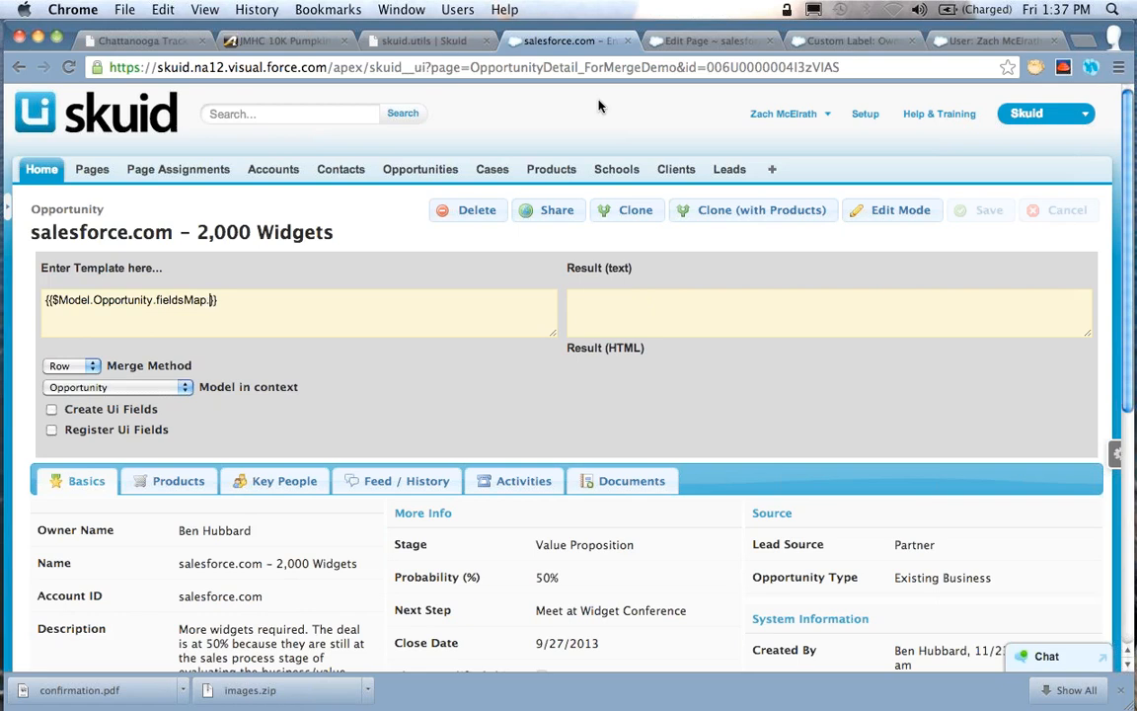
{"action": "type", "text": "e.label"}
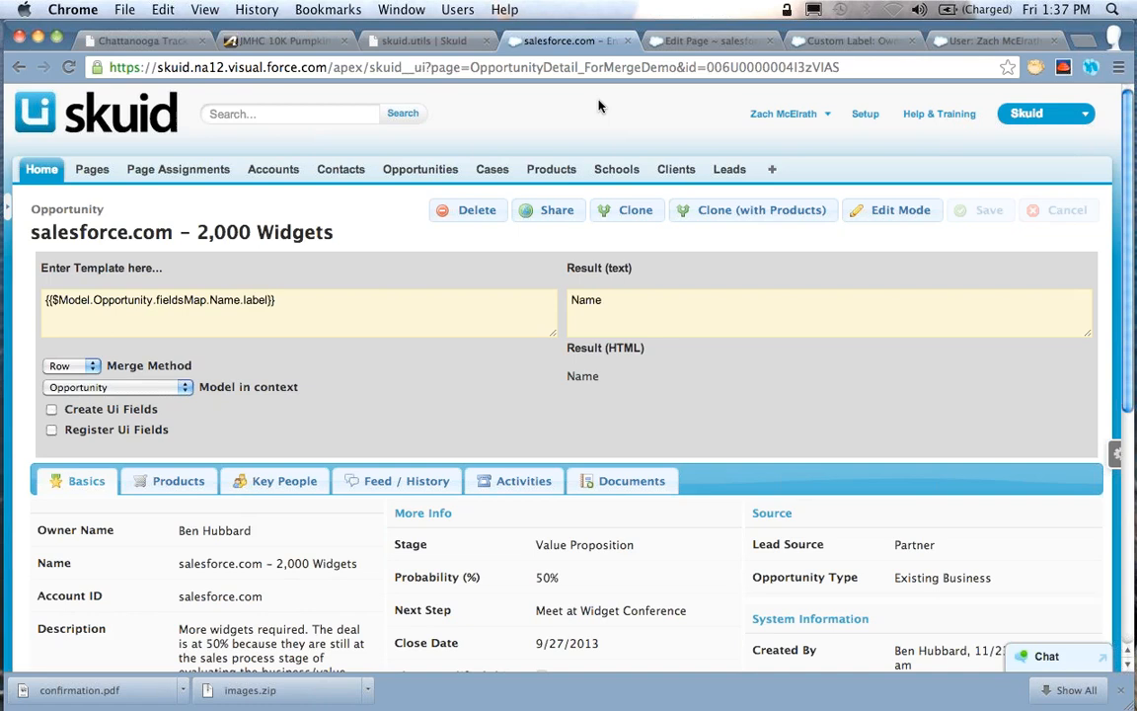
Replace the label property of the Name field with length, giving "{{$Model.Opportunity.fieldsMap.Name.length}}"
{"action": "key", "text": "Left"}
{"action": "key", "text": "Left"}
{"action": "key", "text": "Left"}
{"action": "key", "text": "Left"}
{"action": "key", "text": "Left"}
{"action": "key", "text": "BackSpace"}
{"action": "key", "text": "alt+shift+Right"}
{"action": "key", "text": "Left"}
{"action": "key", "text": "alt+shift+Right"}
{"action": "type", "text": "length"}
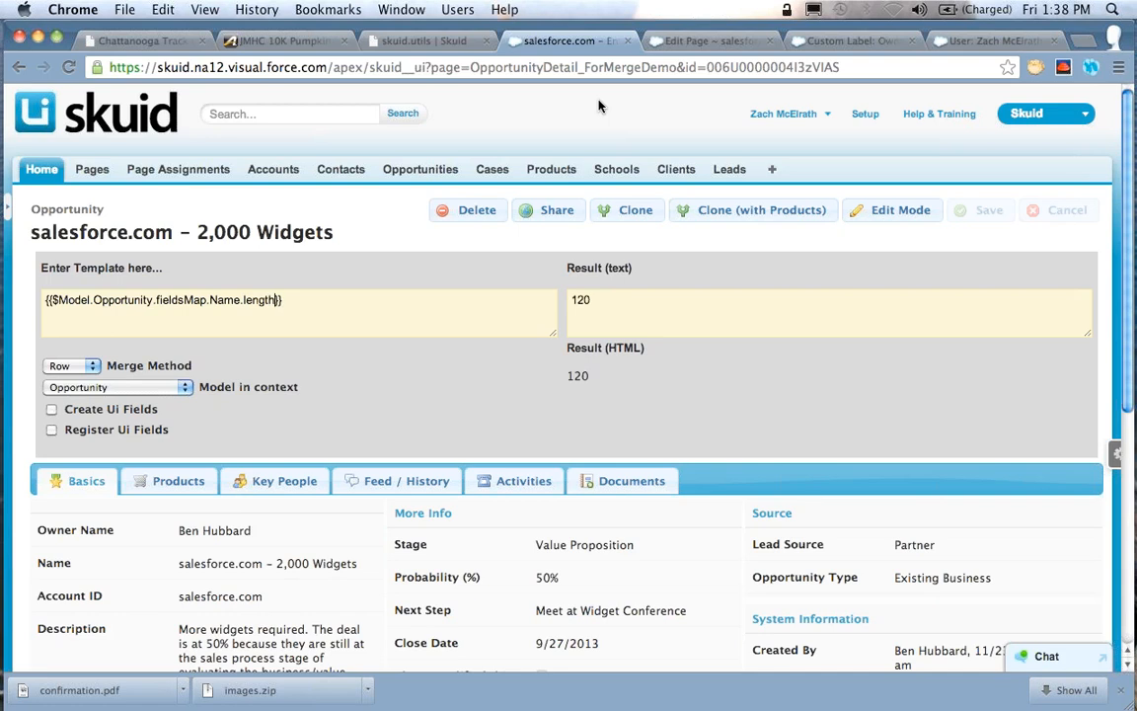
Point the template to the Amount field's precision, then change it to "{{$Model.Opportunity.fieldsMap.Amount.scale}}"
{"action": "key", "text": "alt+Left"}
{"action": "key", "text": "Left"}
{"action": "key", "text": "alt+shift+Left"}
{"action": "type", "text": "Amount"}
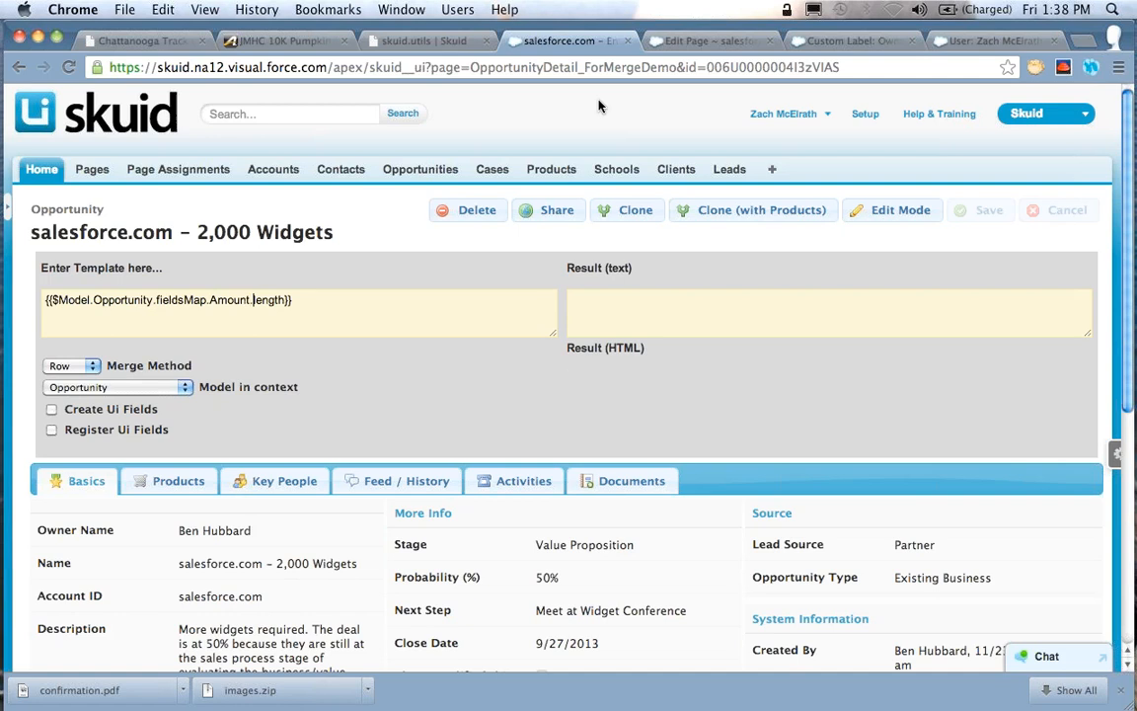
{"action": "key", "text": "alt+shift+Right"}
{"action": "type", "text": "precision"}
{"action": "key", "text": "alt+shift+Left"}
{"action": "type", "text": "scale"}
Replace the field metadata reference with the first data row's name, "{{$Model.Opportunity.data.0.Name}}"
{"action": "key", "text": "alt+shift+Left"}
{"action": "key", "text": "Right"}
{"action": "key", "text": "alt+shift+Left"}
{"action": "key", "text": "Right"}
{"action": "key", "text": "alt+shift+Left"}
{"action": "key", "text": "alt+shift+Left"}
{"action": "key", "text": "alt+shift+Left"}
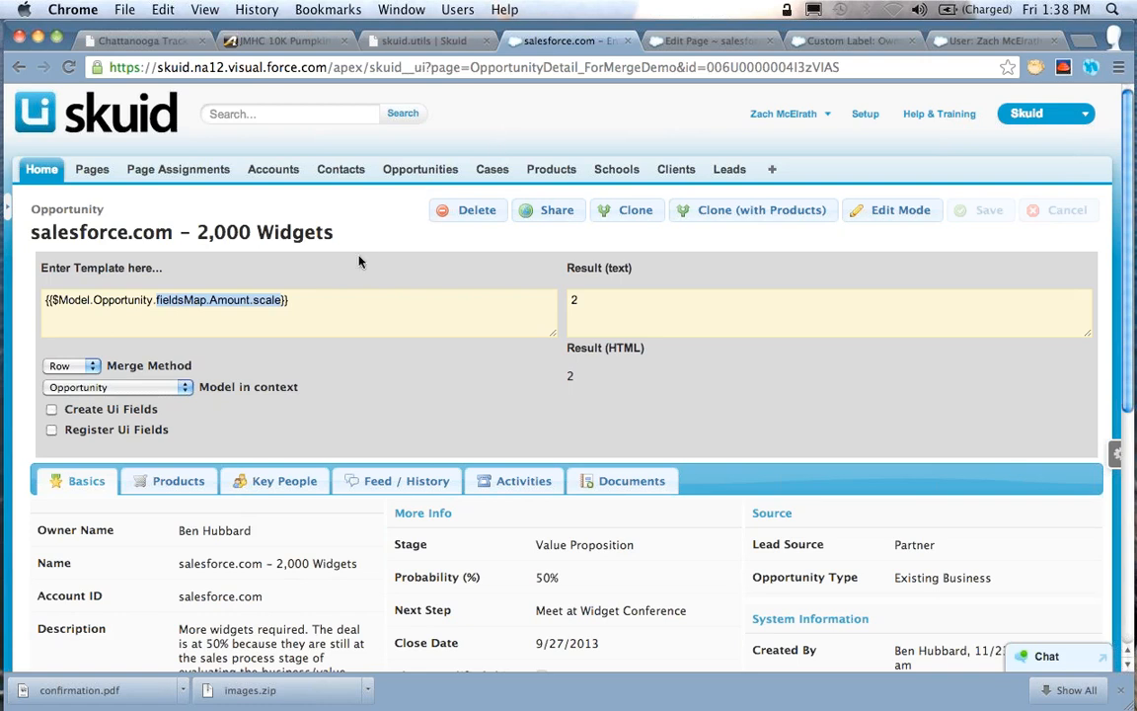
{"action": "type", "text": "data"}
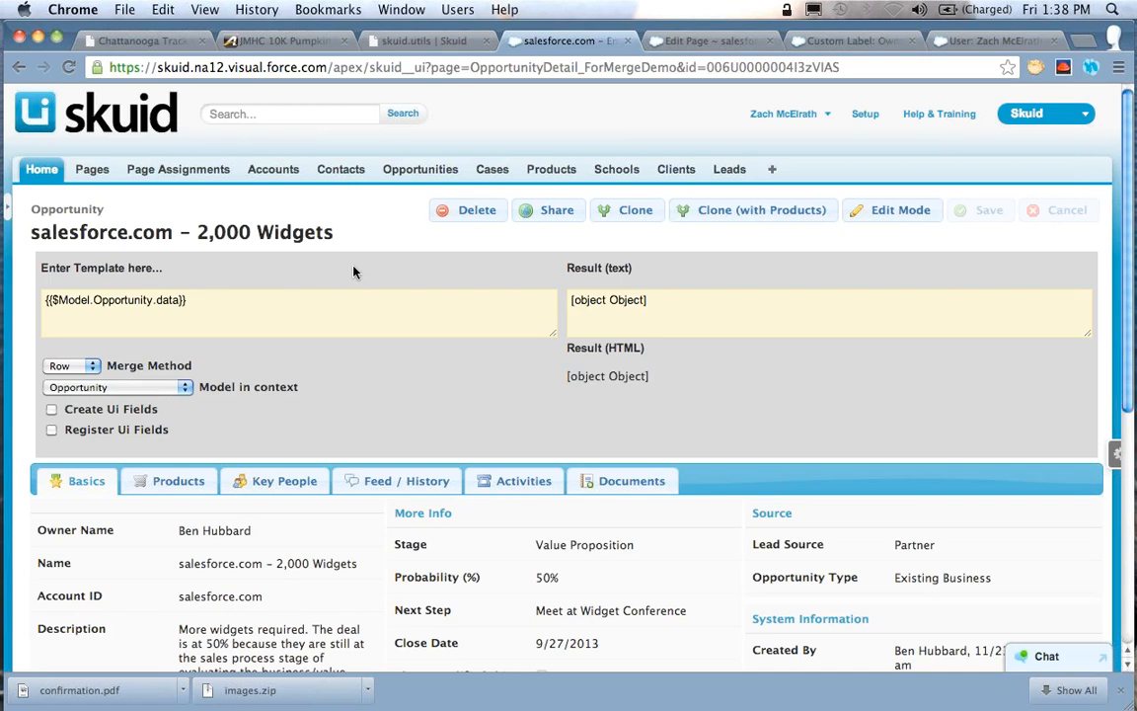
{"action": "type", "text": ".0"}
{"action": "type", "text": ".Nam"}
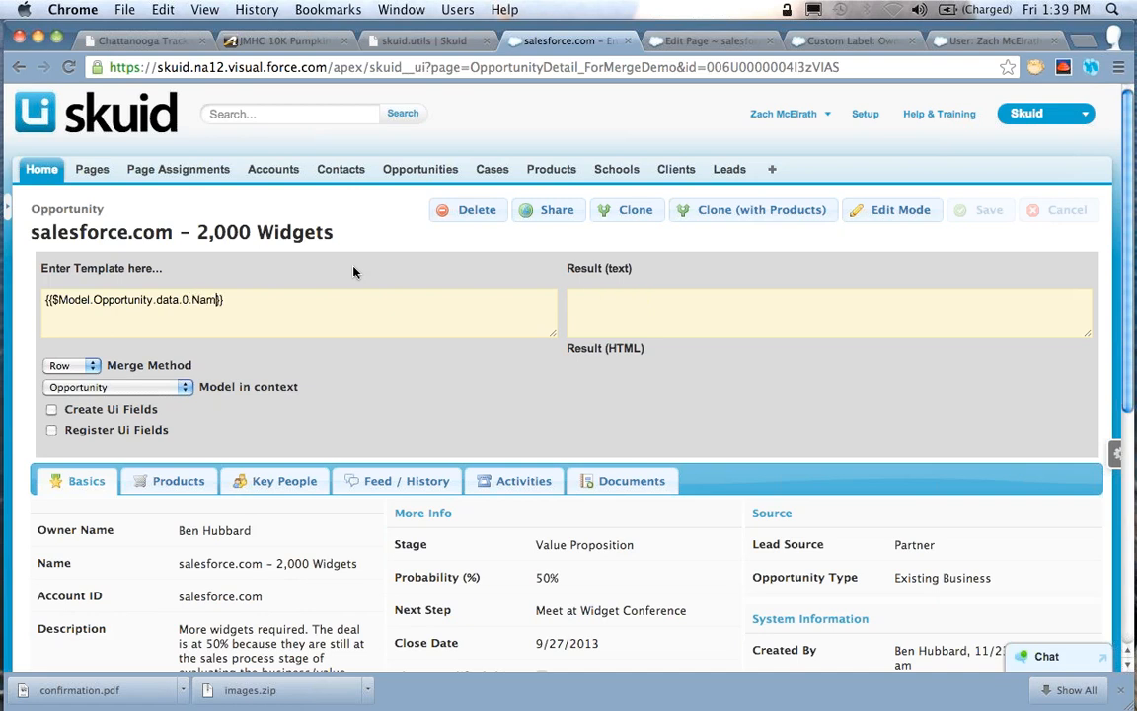
{"action": "type", "text": "e"}
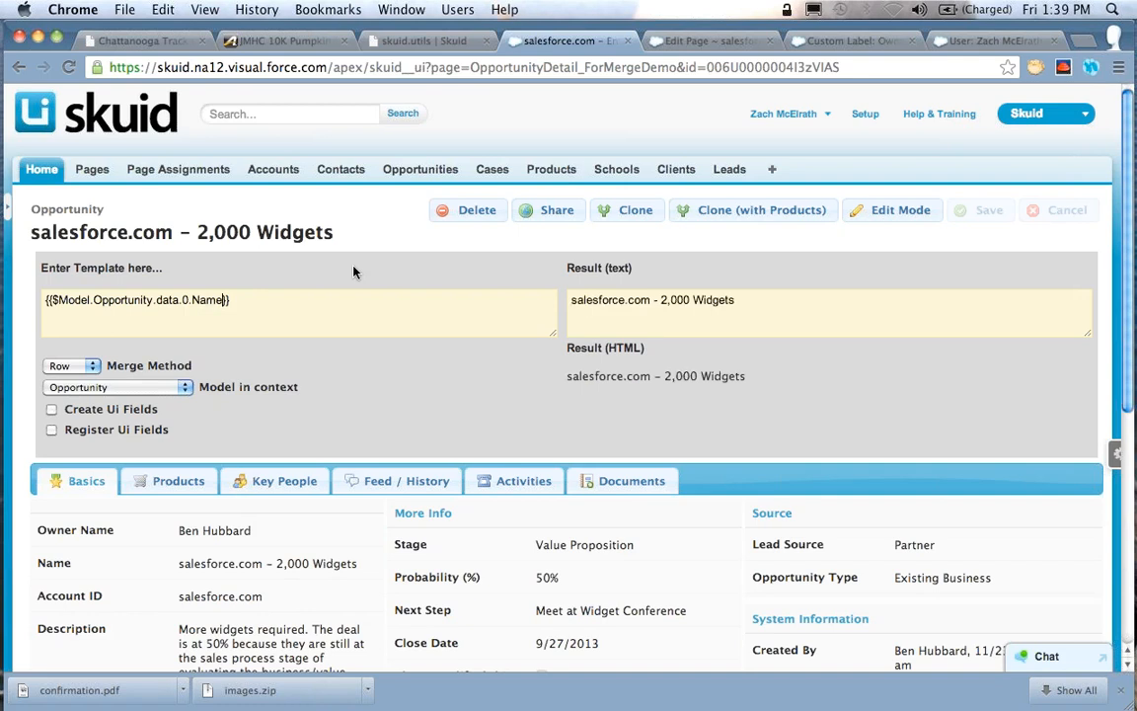
Change the field read from the first Opportunity row to Amount, giving "{{$Model.Opportunity.data.0.Amount}}"
{"action": "key", "text": "BackSpace"}
{"action": "key", "text": "BackSpace"}
{"action": "key", "text": "BackSpace"}
{"action": "key", "text": "BackSpace"}
{"action": "type", "text": "Amount"}
Change the field read from the first Opportunity row to CloseDate
{"action": "key", "text": "alt+shift+Left"}
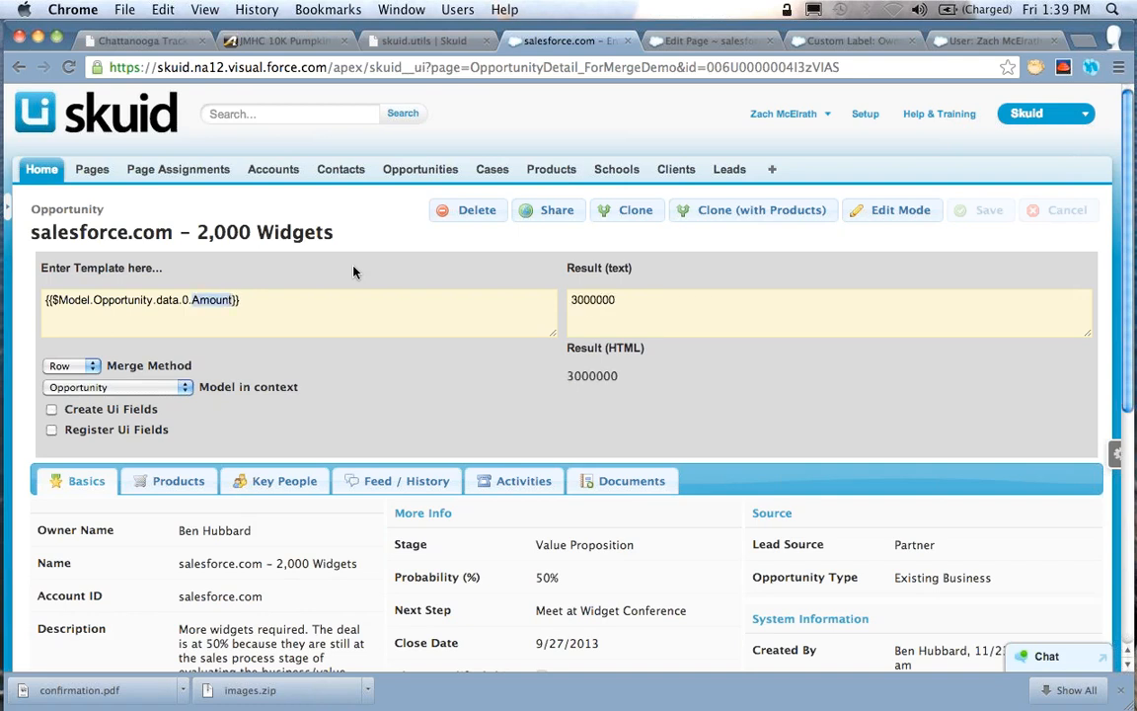
{"action": "type", "text": "CloseDat"}
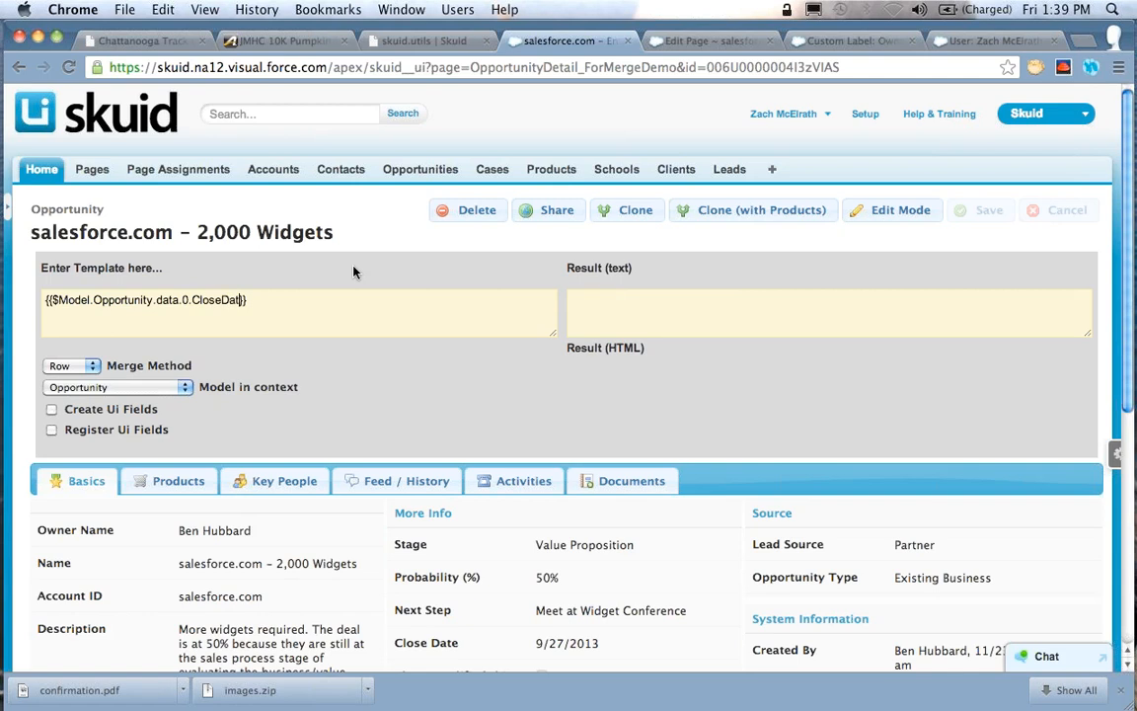
{"action": "type", "text": "e"}
{"action": "key", "text": "alt+shift+Left"}
{"action": "key", "text": "Right"}
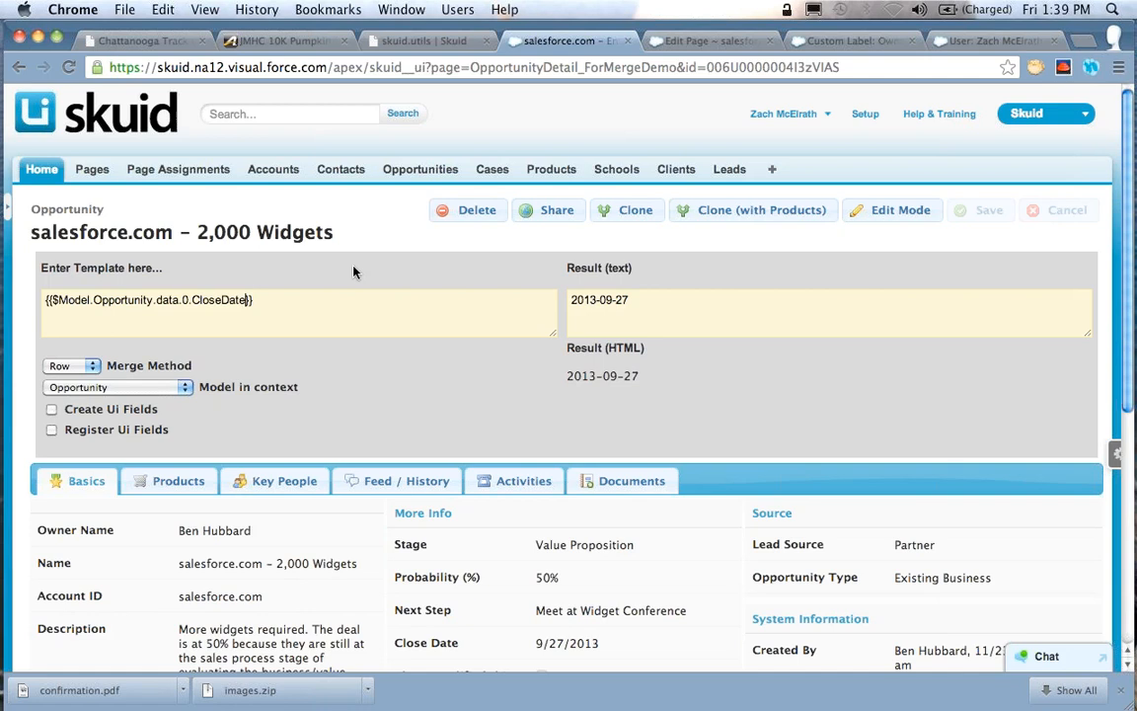
Change the data row index to 1, giving "{{$Model.Opportunity.data.1.CloseDate}}"
{"action": "key", "text": "alt+Left"}
{"action": "key", "text": "BackSpace"}
{"action": "key", "text": "BackSpace"}
{"action": "type", "text": "1."}
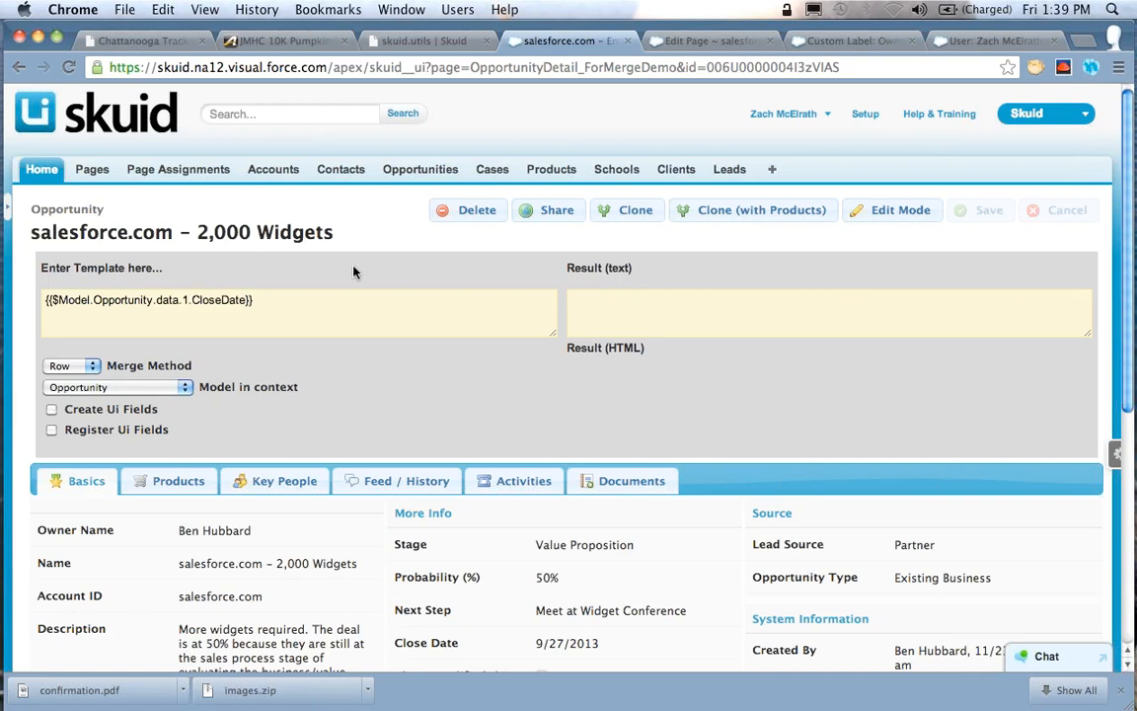
Point the template to the contact name in the roles model, "{{$Model.OpportunityRoles.data.1.Contact.Name}}"
{"action": "key", "text": "alt+Left"}
{"action": "key", "text": "alt+Left"}
{"action": "key", "text": "Left"}
{"action": "type", "text": "Roles"}
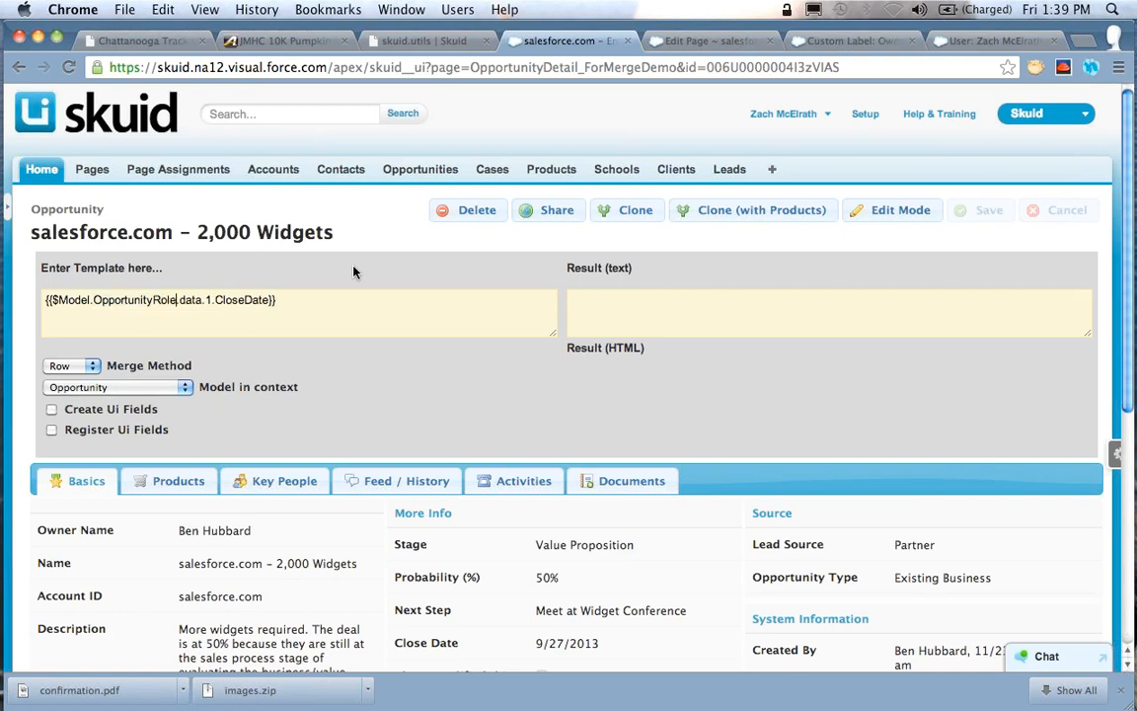
{"action": "key", "text": "alt+Right"}
{"action": "key", "text": "Right"}
{"action": "key", "text": "Right"}
{"action": "key", "text": "Right"}
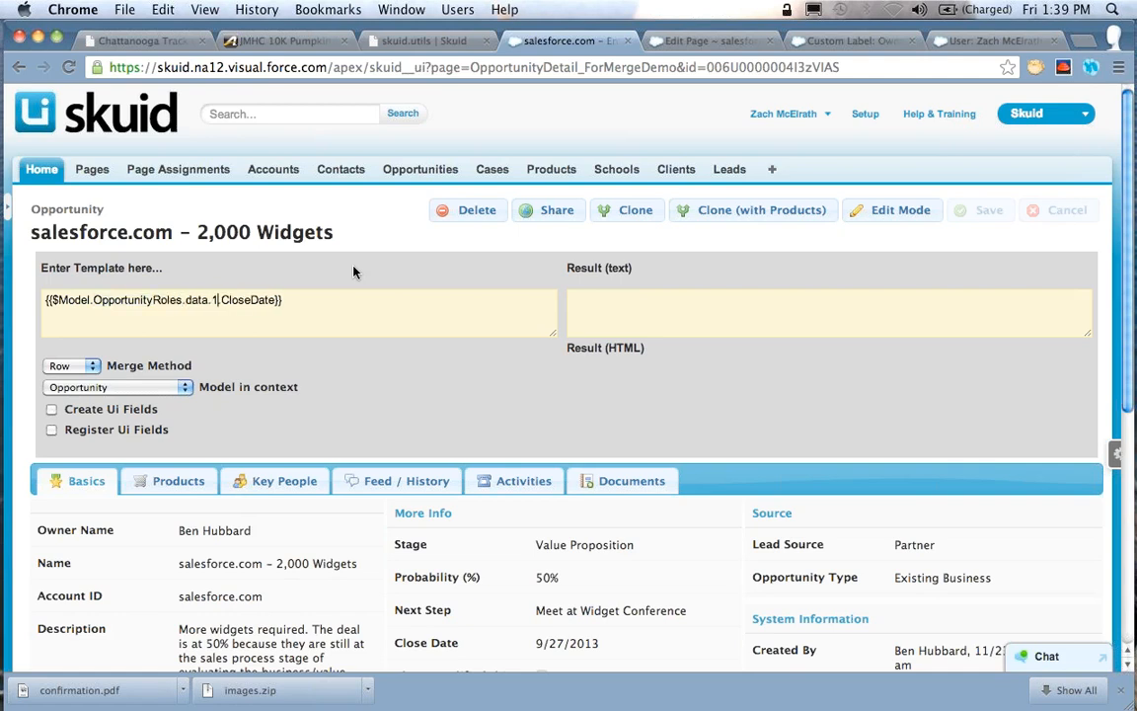
{"action": "key", "text": "shift+alt+Right"}
{"action": "type", "text": "Contact.Name"}
Show the opportunity's key people list to compare it with row index 1 in the template
{"action": "key", "text": "alt+Left"}
{"action": "key", "text": "alt+Left"}
{"action": "key", "text": "alt+Left"}
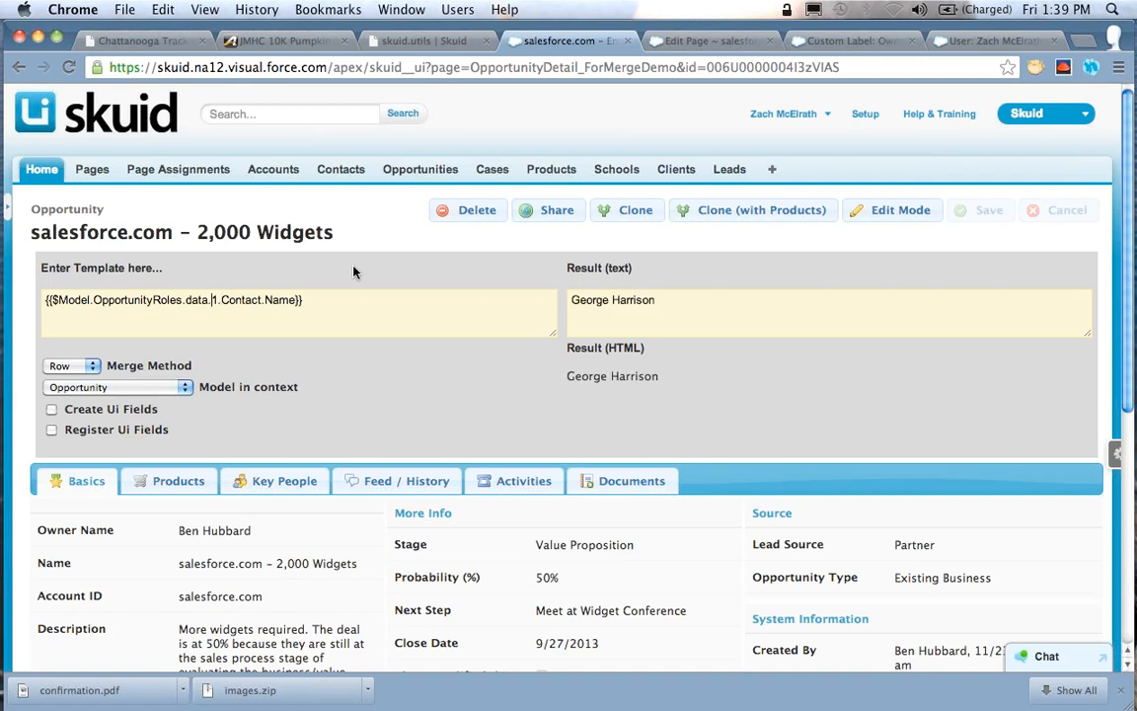
{"action": "left_click", "coordinate": [285, 484]}
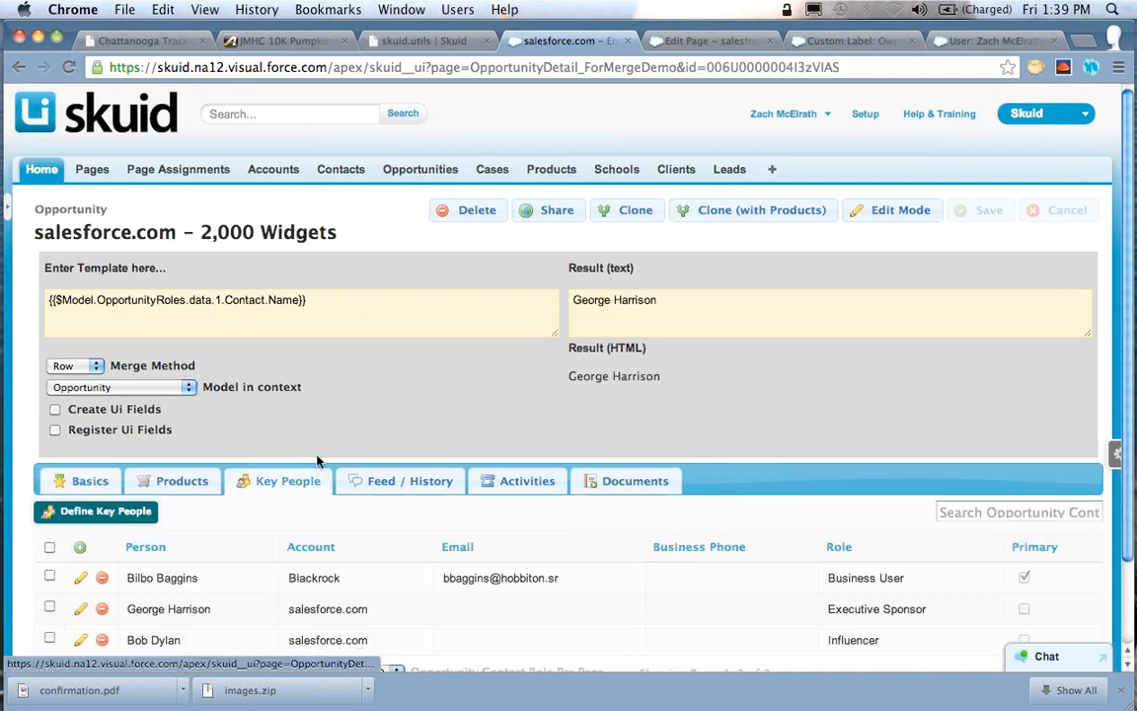
Change the row index of the roles model to 2, giving "{{$Model.OpportunityRoles.data.2.Contact.Name}}"
{"action": "scroll", "coordinate": [414, 379], "scroll_direction": "down", "scroll_amount": 1}
{"action": "scroll", "coordinate": [414, 379], "scroll_direction": "down", "scroll_amount": 1}
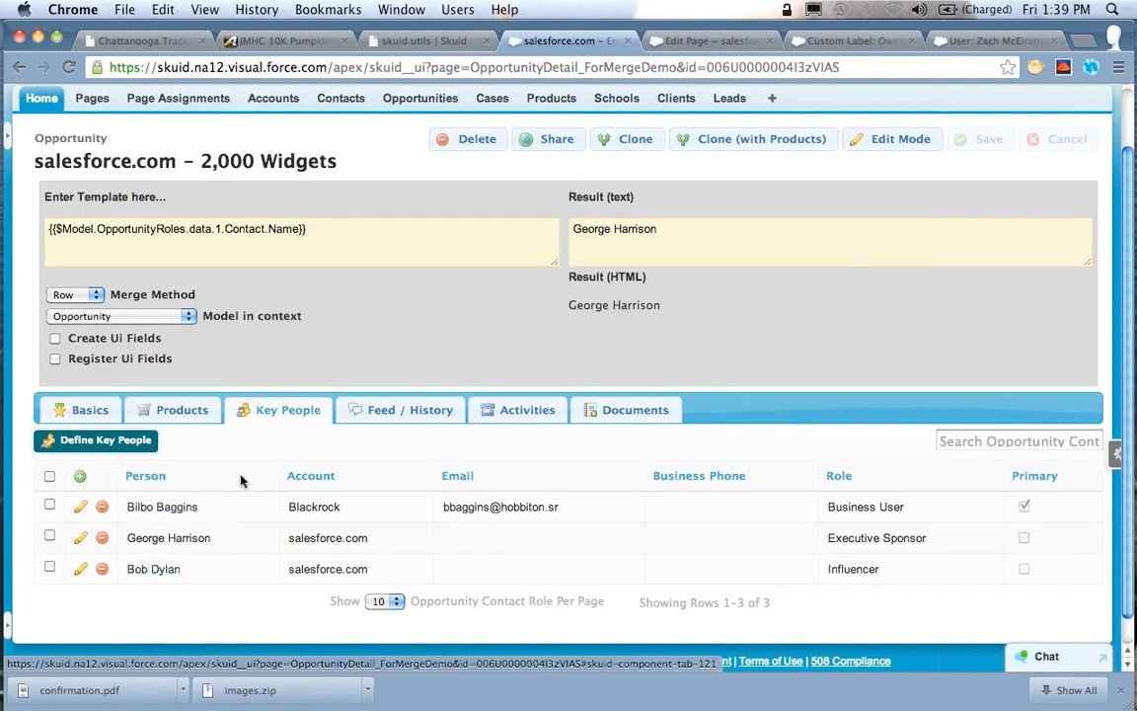
{"action": "double_click", "coordinate": [164, 229]}
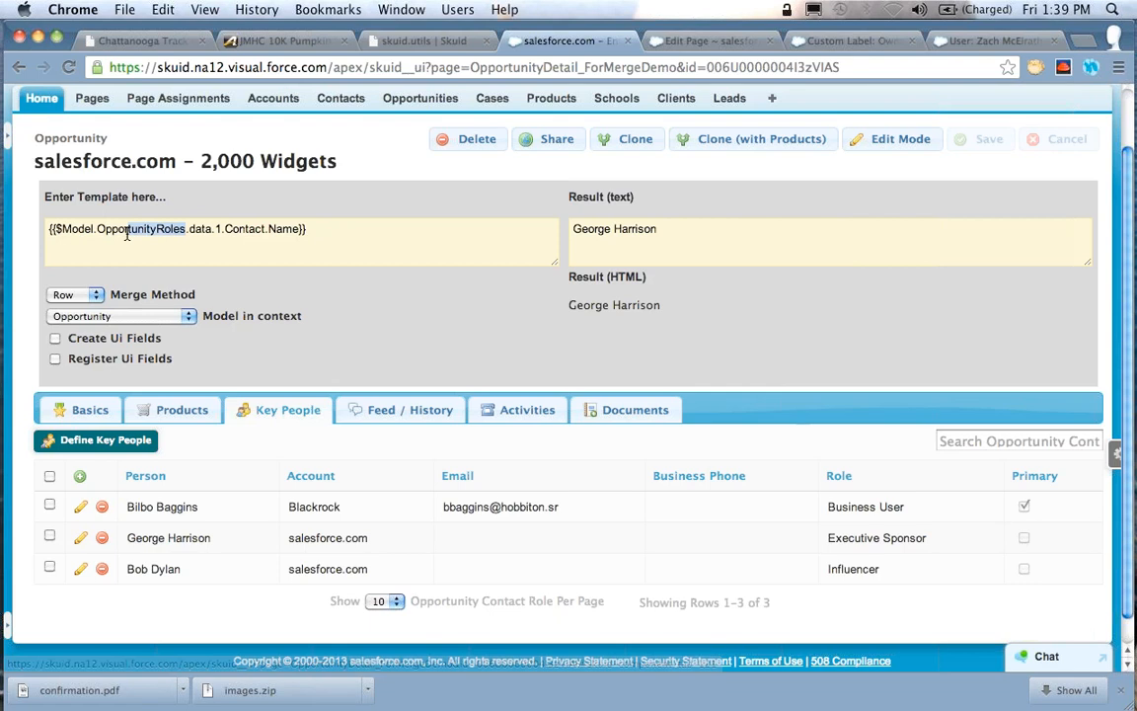
{"action": "left_click", "coordinate": [223, 229]}
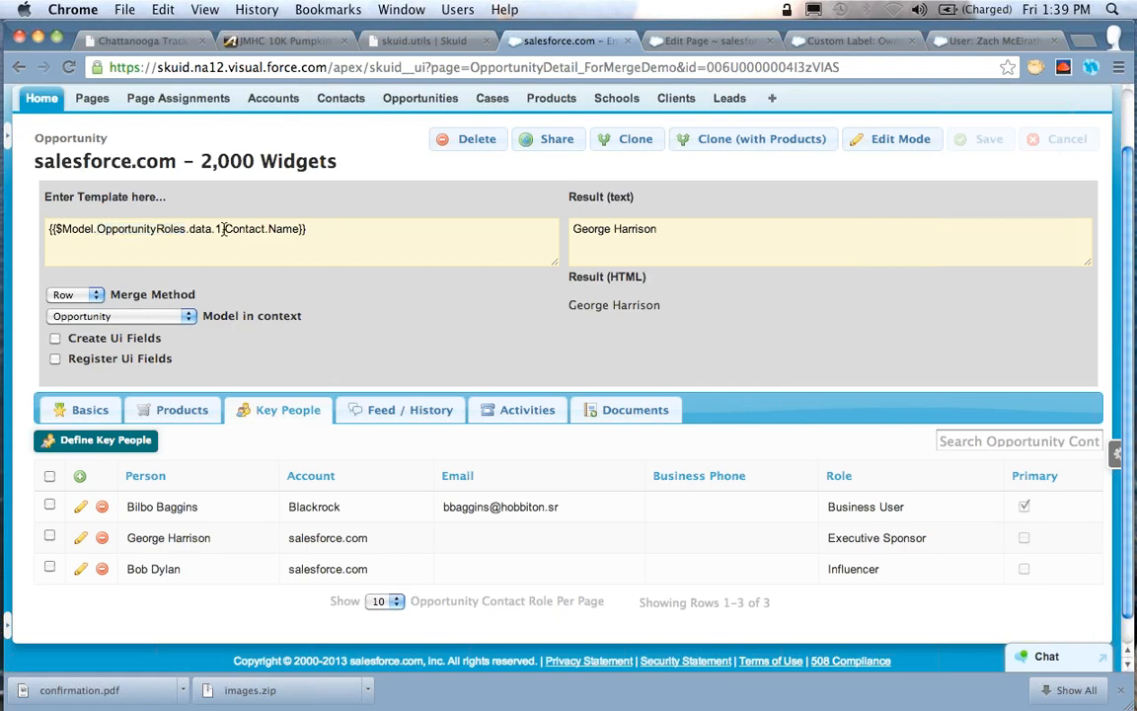
{"action": "key", "text": "BackSpace"}
{"action": "type", "text": "2"}
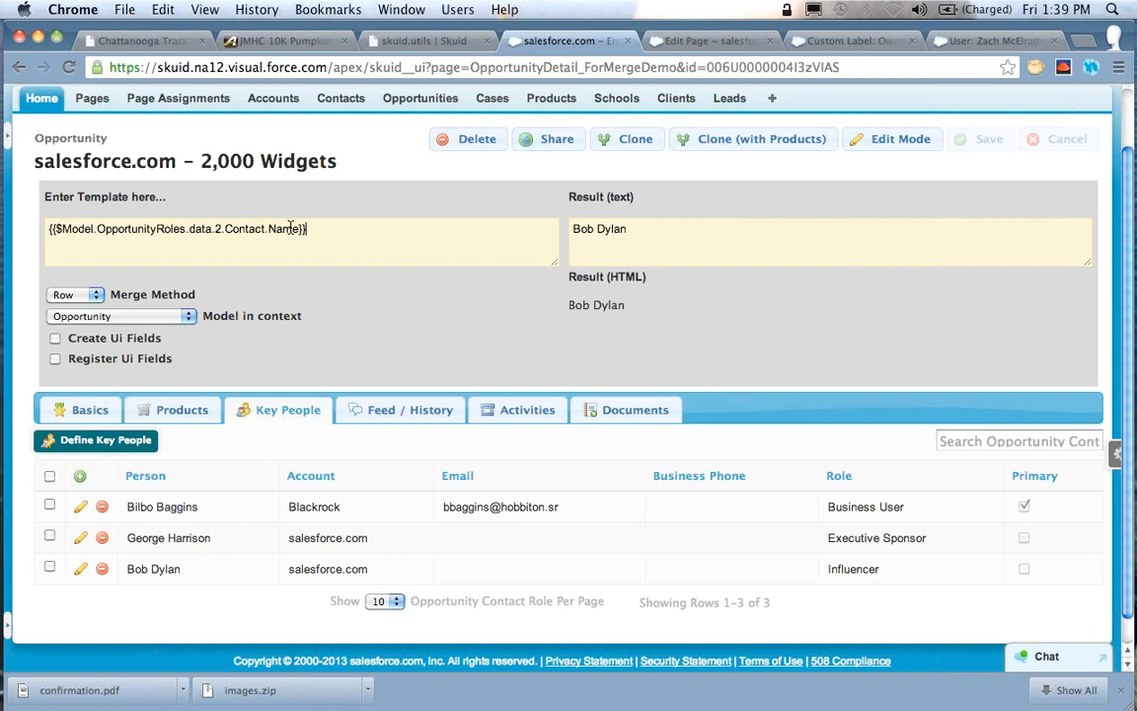
Point the template to the first role's contact e-mail, "{{$Model.OpportunityRoles.data.0.Contact.Email}}"
{"action": "key", "text": "alt+Left"}
{"action": "key", "text": "alt+shift+Right"}
{"action": "type", "text": "Email"}
{"action": "left_click", "coordinate": [224, 233]}
{"action": "key", "text": "BackSpace"}
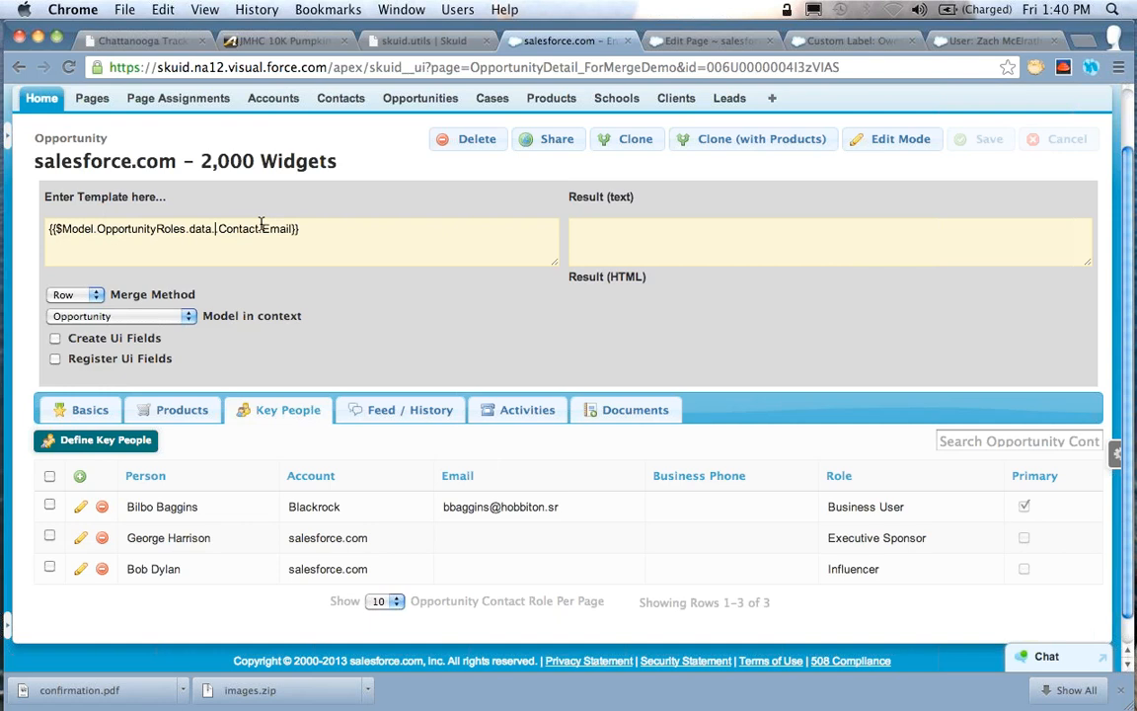
{"action": "type", "text": "0."}
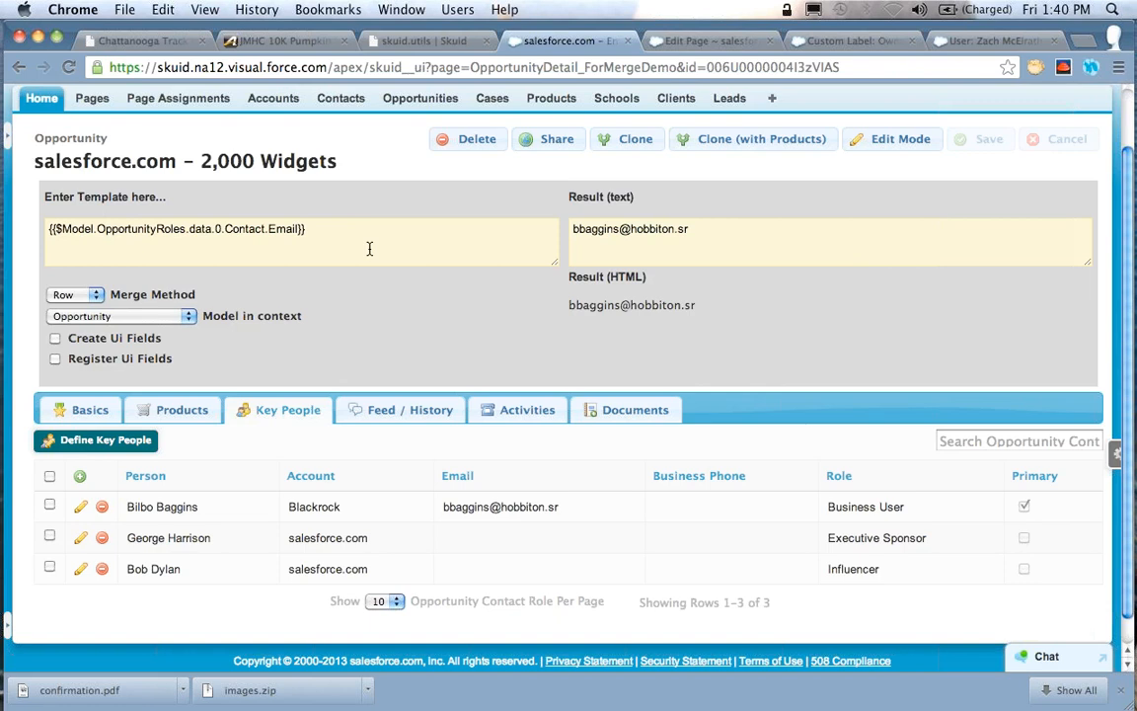
Clear the whole merge expression from the template field
{"action": "key", "text": "alt+Left"}
{"action": "key", "text": "alt+Left"}
{"action": "key", "text": "alt+Left"}
{"action": "key", "text": "super+a"}
{"action": "key", "text": "BackSpace"}
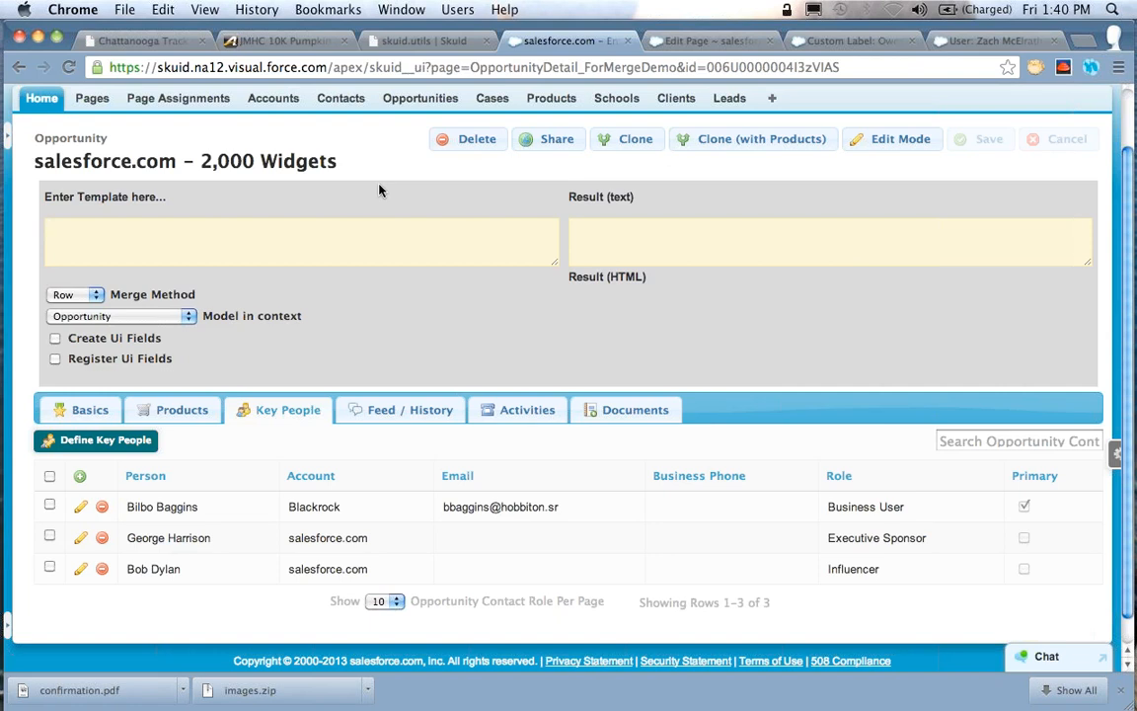
Switch to the OpportunityDetail_ForMergeDemo page editor and open the properties of the "Enter Template here..." template in the panel set
{"action": "left_click", "coordinate": [698, 45]}
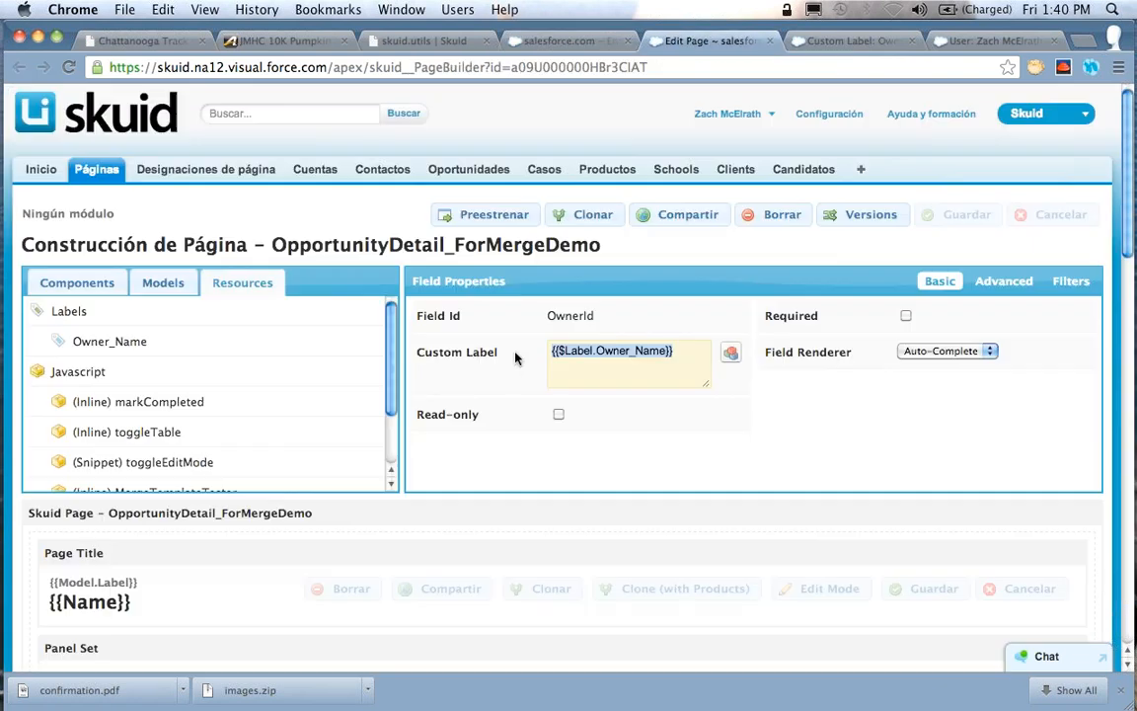
{"action": "scroll", "coordinate": [511, 371], "scroll_direction": "down", "scroll_amount": 6}
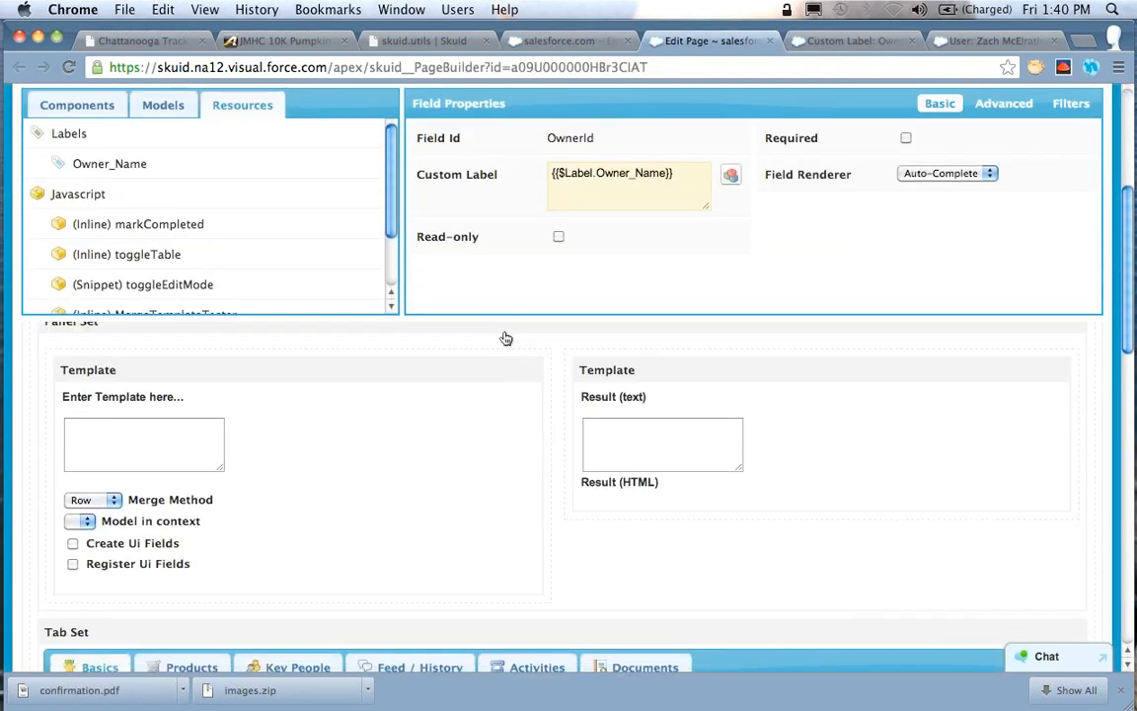
{"action": "left_click", "coordinate": [503, 338]}
{"action": "scroll", "coordinate": [581, 441], "scroll_direction": "up", "scroll_amount": 1}
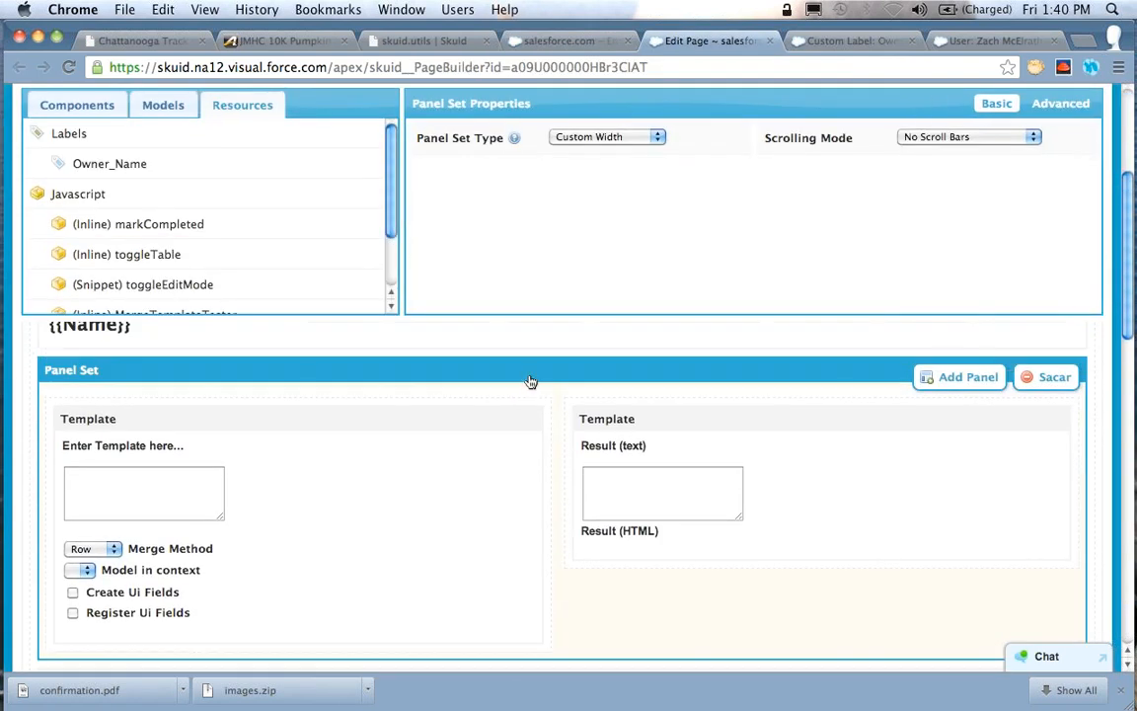
{"action": "scroll", "coordinate": [530, 380], "scroll_direction": "down", "scroll_amount": 1}
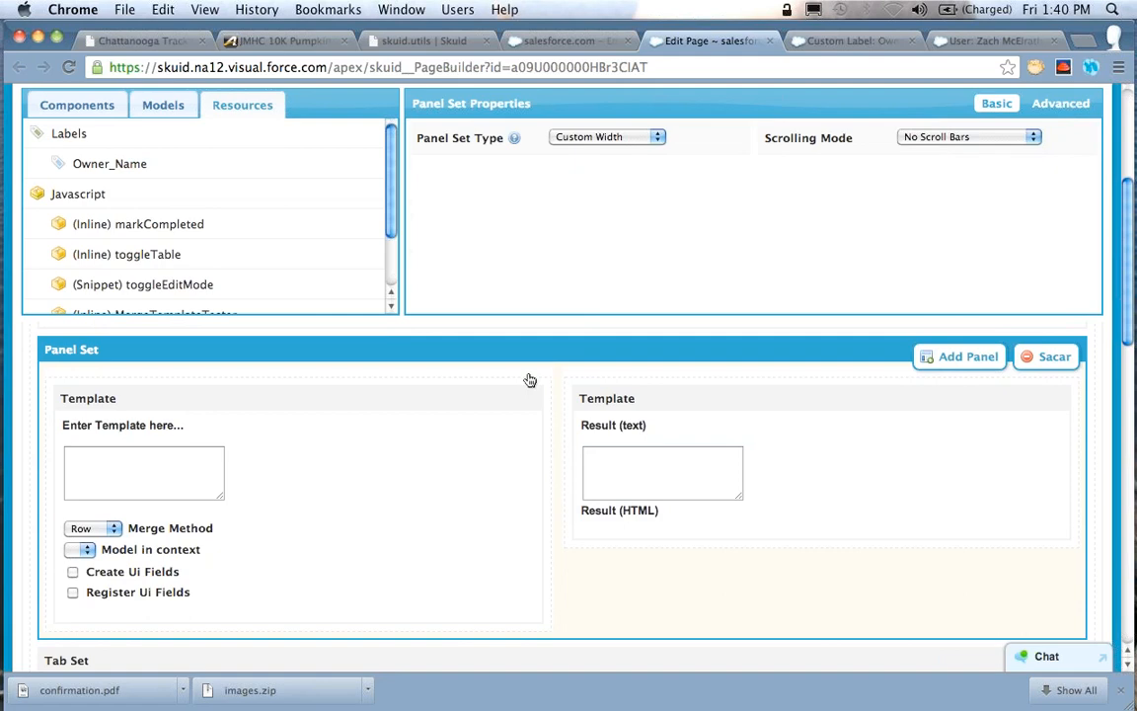
{"action": "left_click", "coordinate": [286, 399]}
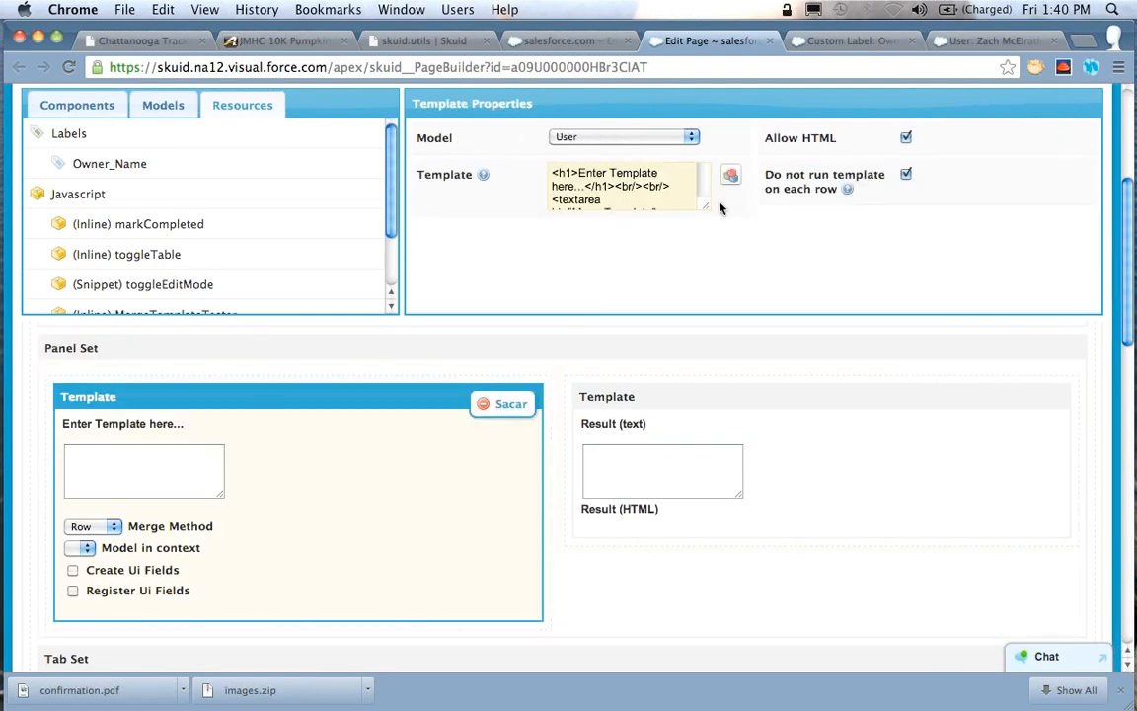
Enlarge the template's source box to examine the HTML of the MergeMethod and ModelPicker selectors
{"action": "left_click_drag", "start_coordinate": [707, 207], "coordinate": [912, 298]}
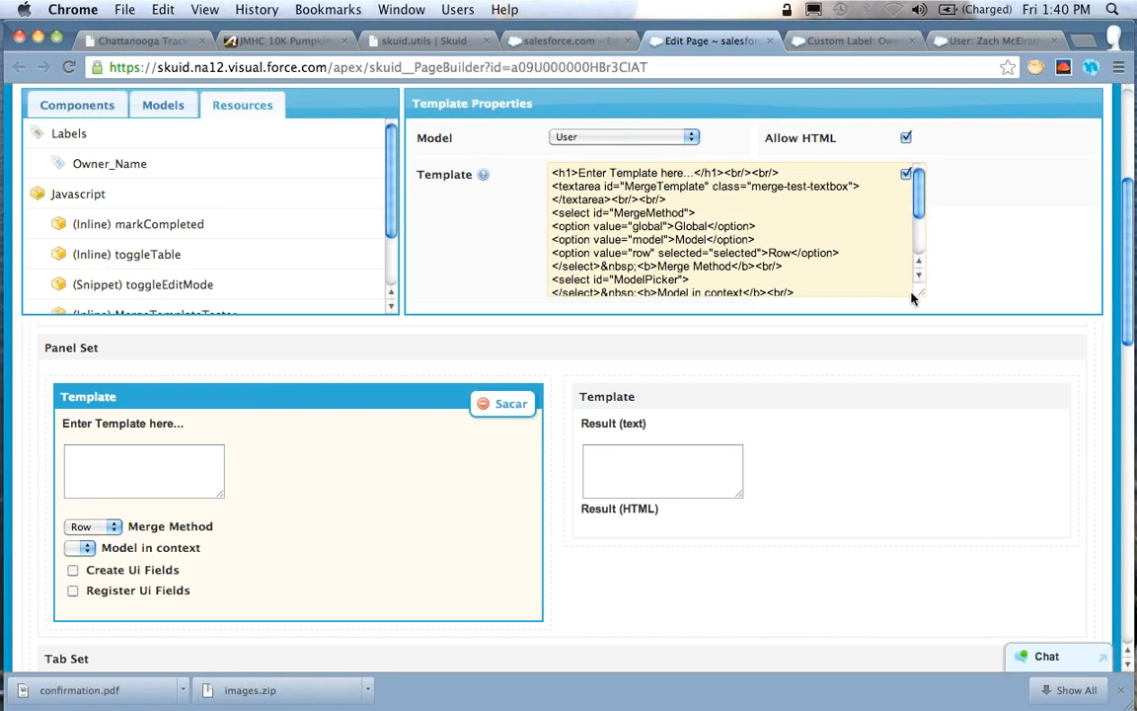
{"action": "double_click", "coordinate": [580, 215]}
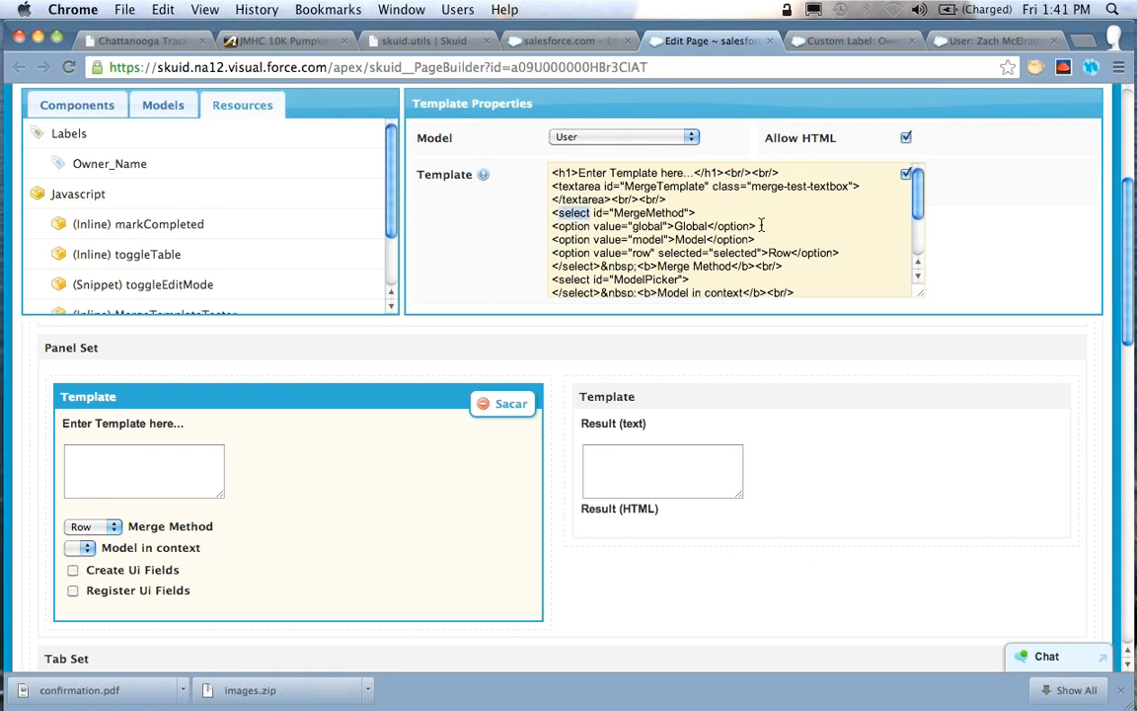
{"action": "scroll", "coordinate": [761, 224], "scroll_direction": "down", "scroll_amount": 4}
{"action": "scroll", "coordinate": [766, 221], "scroll_direction": "up", "scroll_amount": 4}
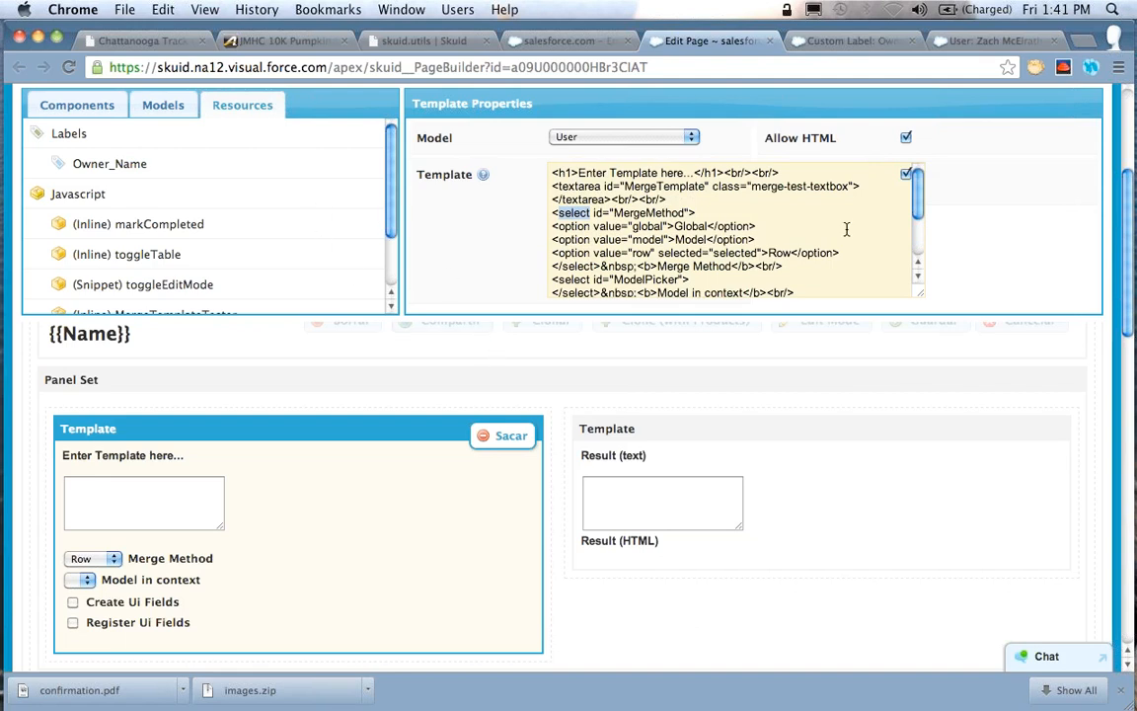
{"action": "left_click_drag", "start_coordinate": [919, 293], "coordinate": [708, 268]}
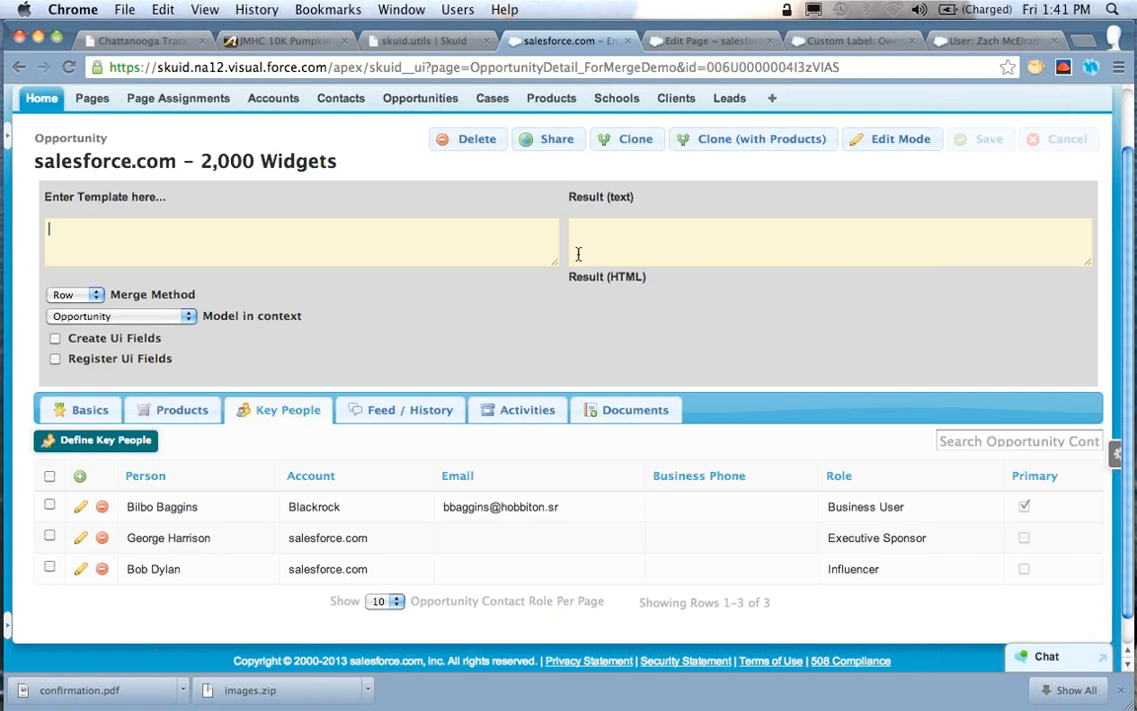
Return to the opportunity page and set the merge method to Model, with Opportunity as the model in context
{"action": "left_click", "coordinate": [572, 42]}
{"action": "left_click", "coordinate": [88, 295]}
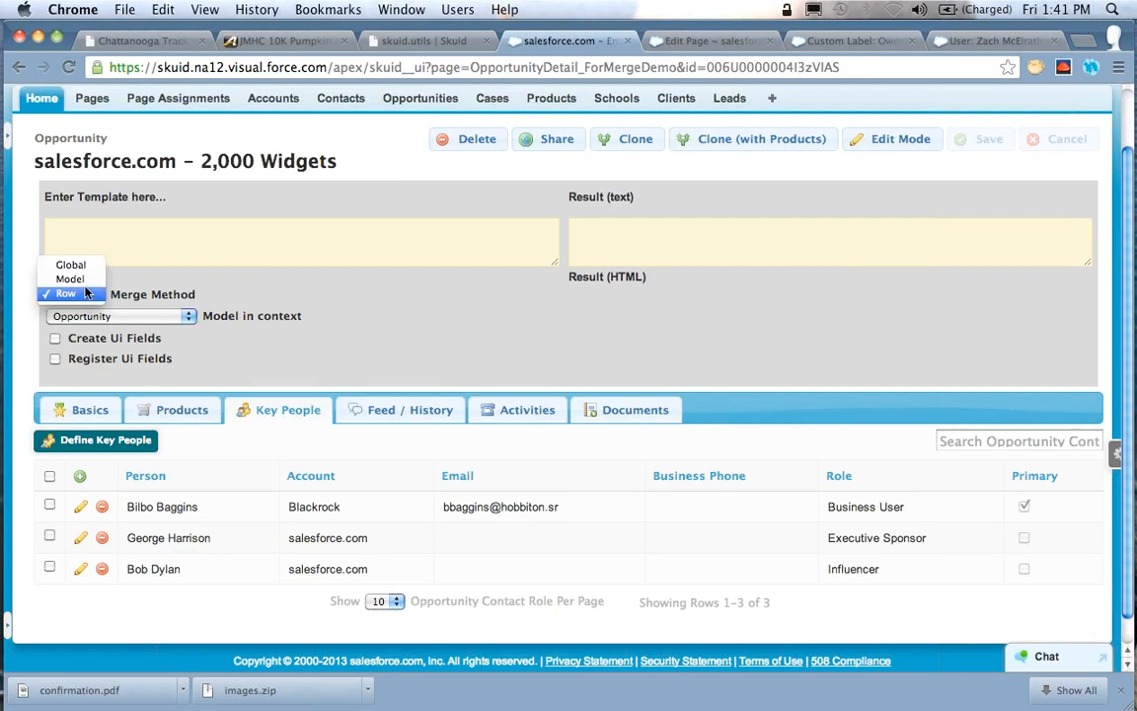
{"action": "left_click", "coordinate": [70, 279]}
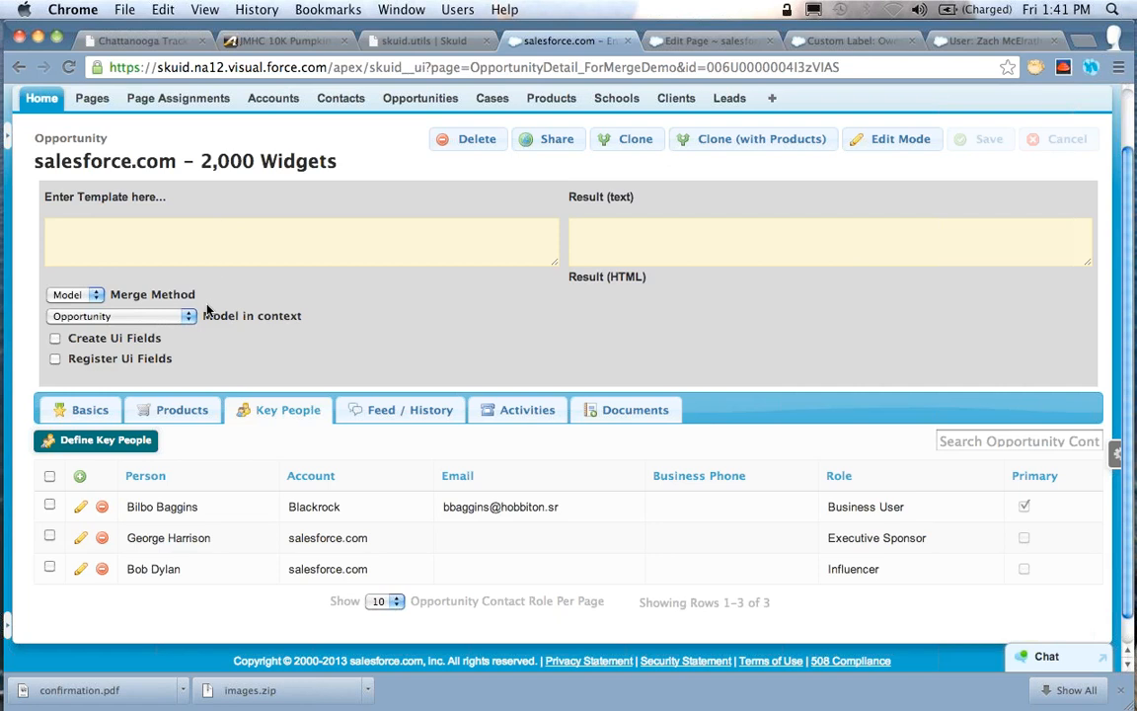
{"action": "left_click", "coordinate": [162, 316]}
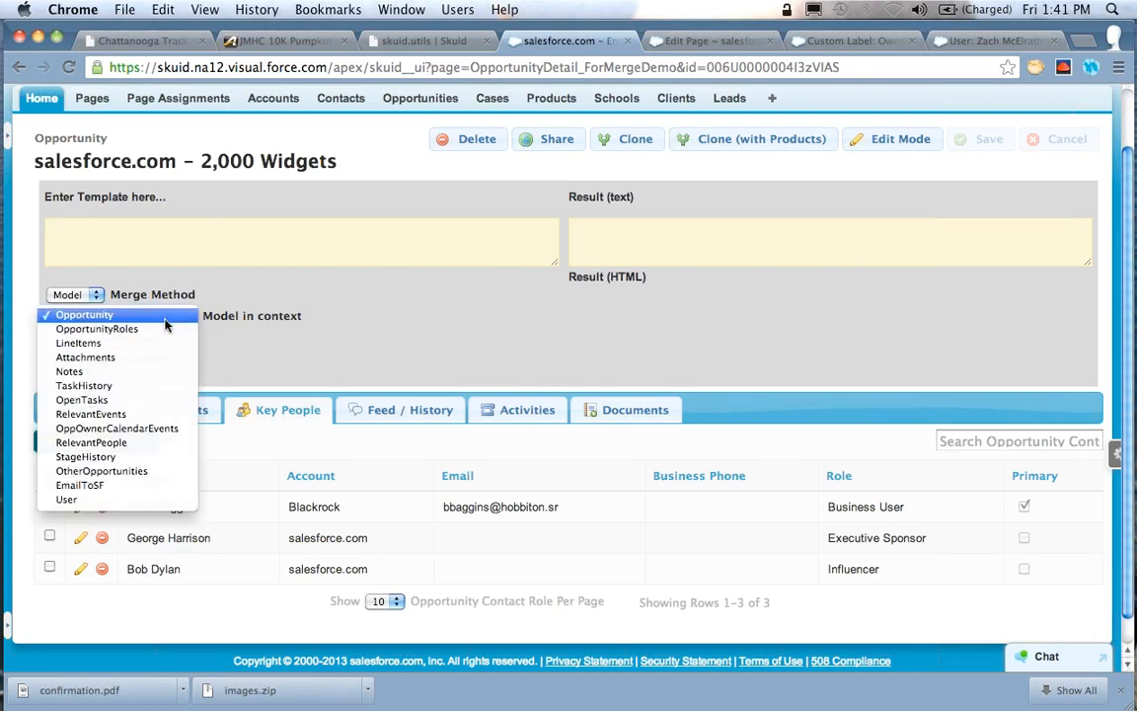
{"action": "left_click", "coordinate": [164, 318]}
Enter the template "{{Model.label}}" to output the label of the model in context
{"action": "left_click", "coordinate": [166, 245]}
{"action": "type", "text": "{{M"}
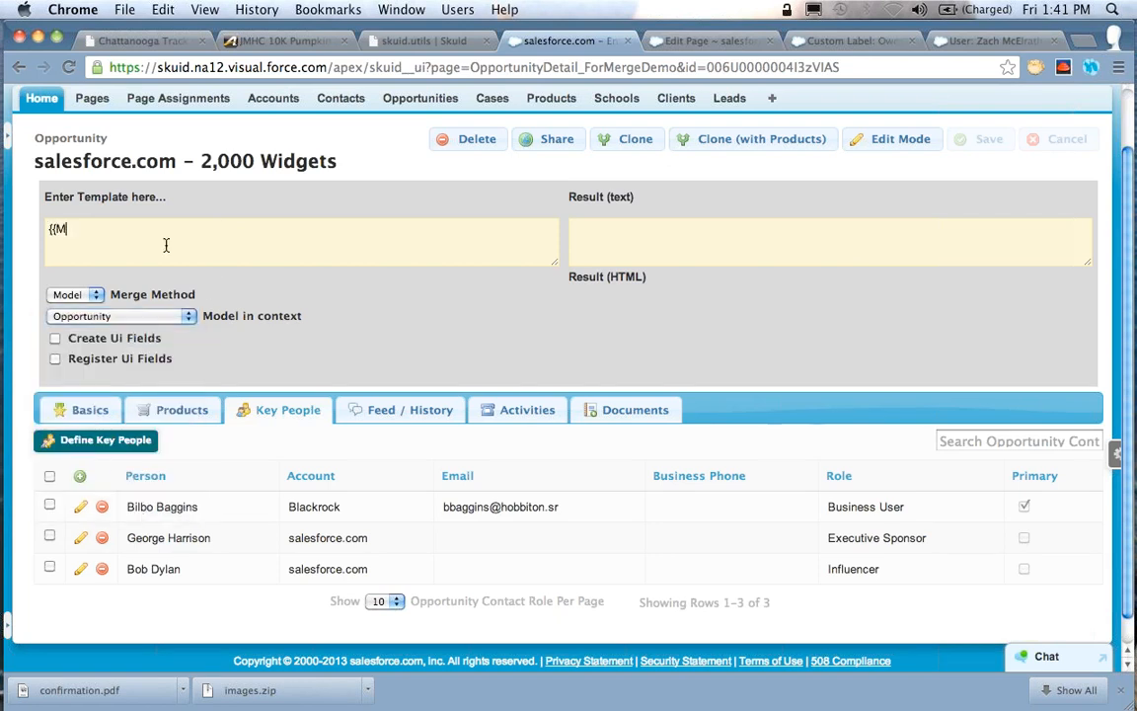
{"action": "type", "text": "odel.label}}"}
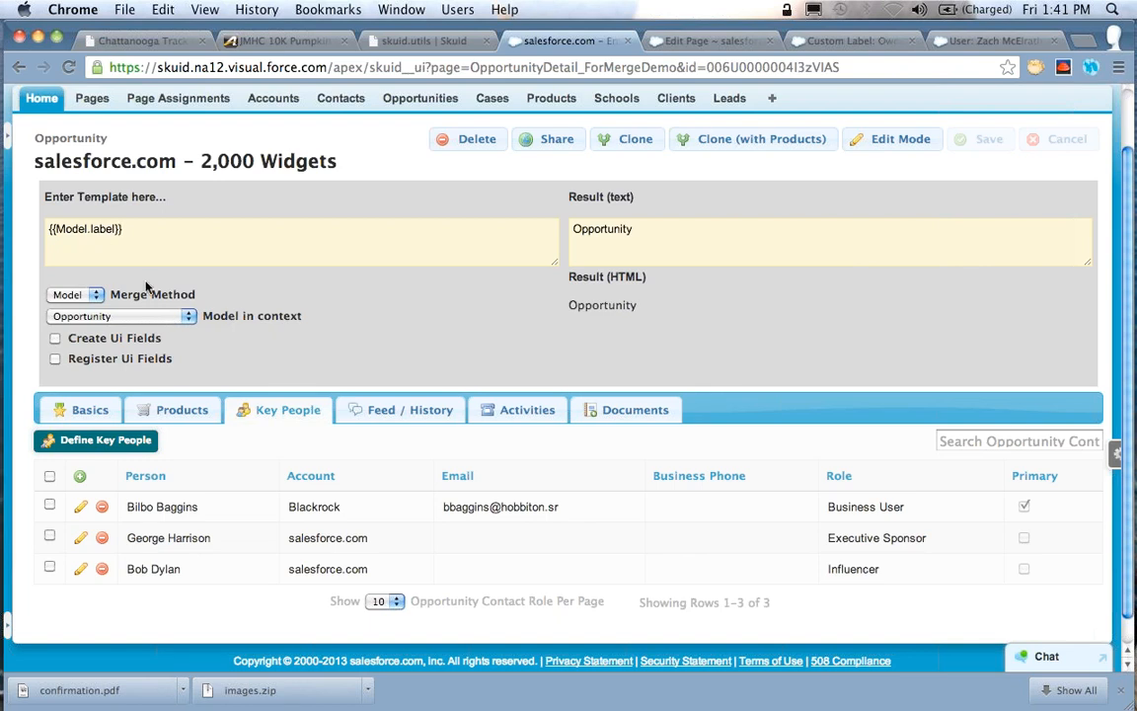
Switch the model in context through LineItems, Notes, RelevantEvents and StageHistory to compare the label output for each
{"action": "left_click", "coordinate": [154, 318]}
{"action": "left_click", "coordinate": [146, 327]}
{"action": "left_click", "coordinate": [147, 320]}
{"action": "left_click", "coordinate": [138, 329]}
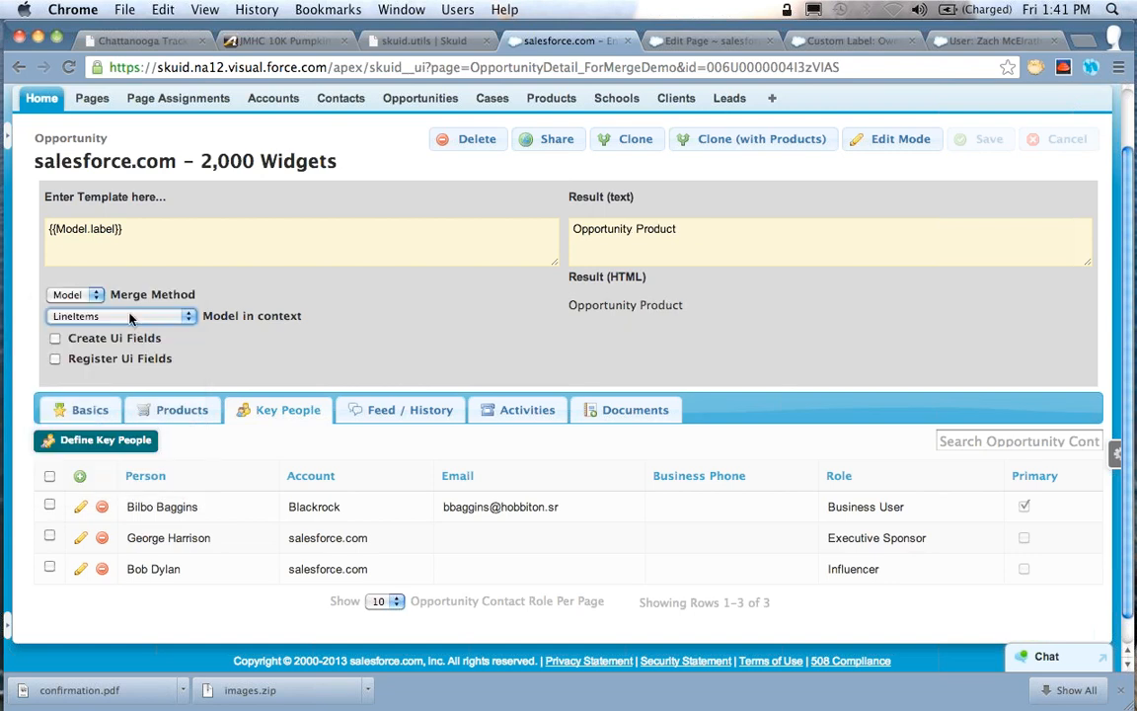
{"action": "left_click", "coordinate": [129, 316]}
{"action": "left_click", "coordinate": [129, 343]}
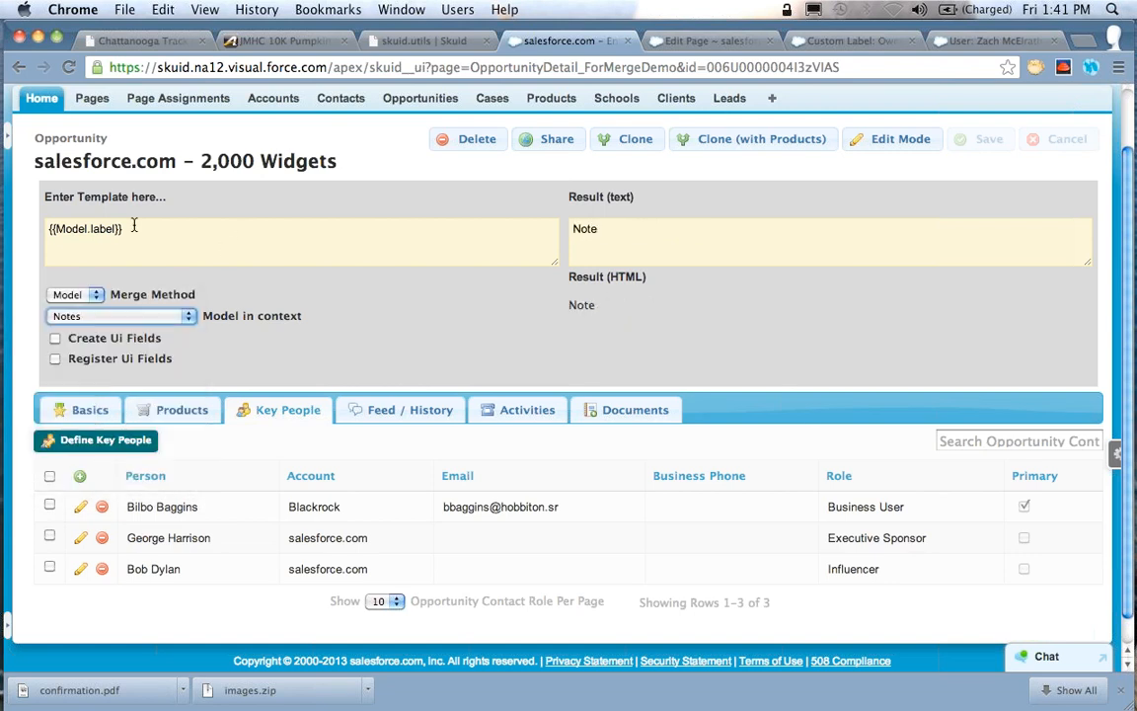
{"action": "left_click", "coordinate": [123, 316]}
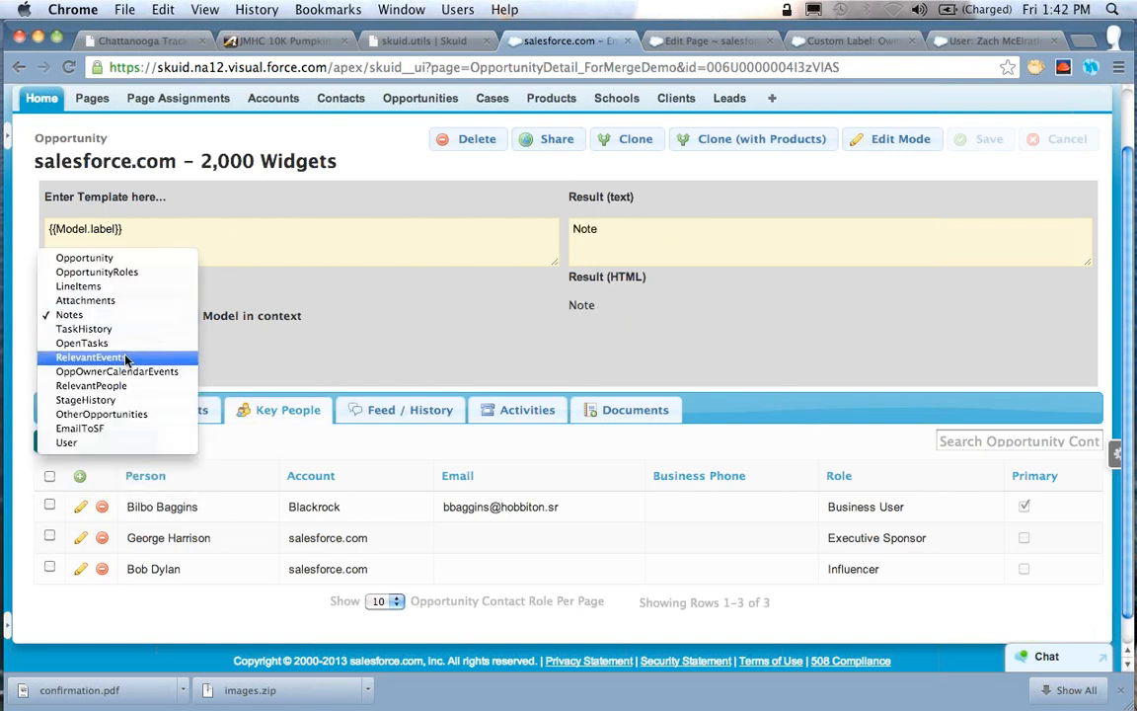
{"action": "left_click", "coordinate": [128, 313]}
{"action": "left_click", "coordinate": [127, 313]}
{"action": "left_click", "coordinate": [93, 357]}
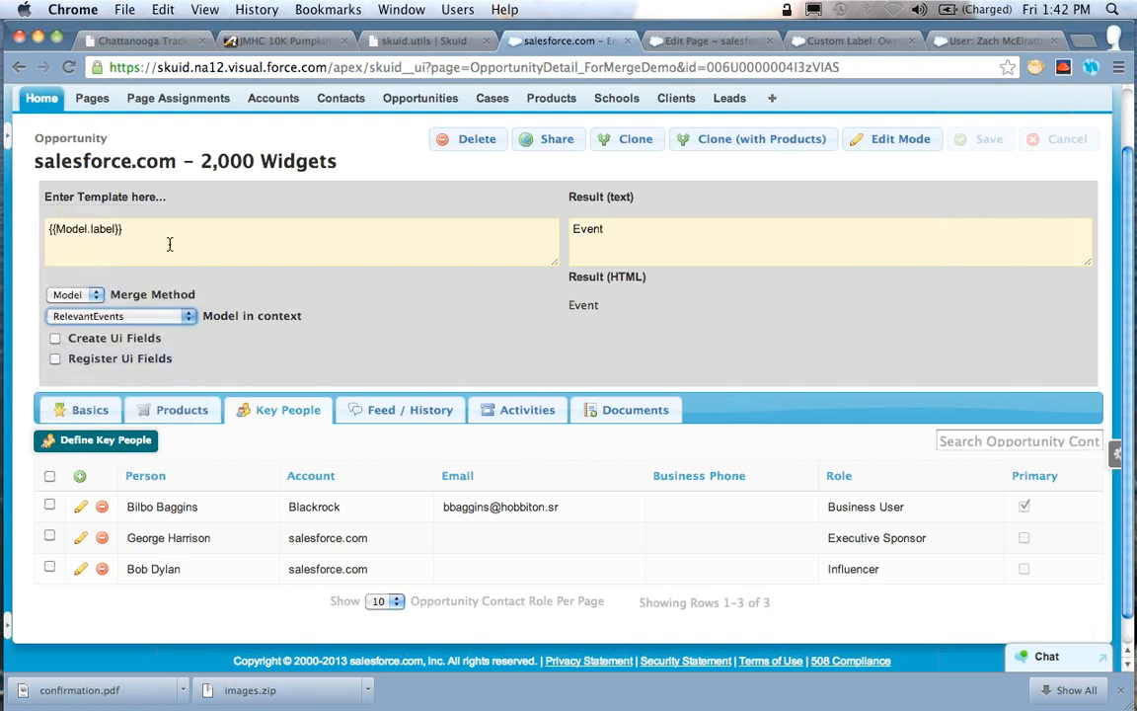
Change the template to the plural label, "{{Model.labelPlural}}"
{"action": "left_click", "coordinate": [158, 226]}
{"action": "key", "text": "Left"}
{"action": "key", "text": "Left"}
{"action": "type", "text": "Plural"}
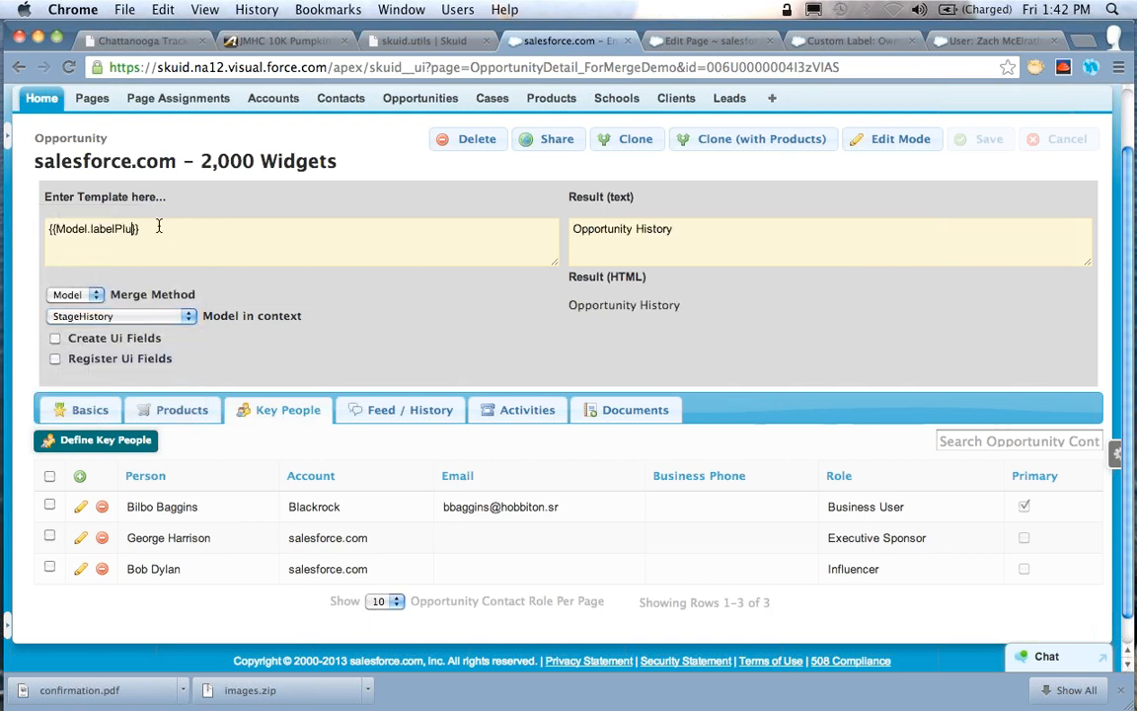
Switch the model in context to RelevantPeople and then TaskHistory to compare their plural labels
{"action": "left_click", "coordinate": [148, 316]}
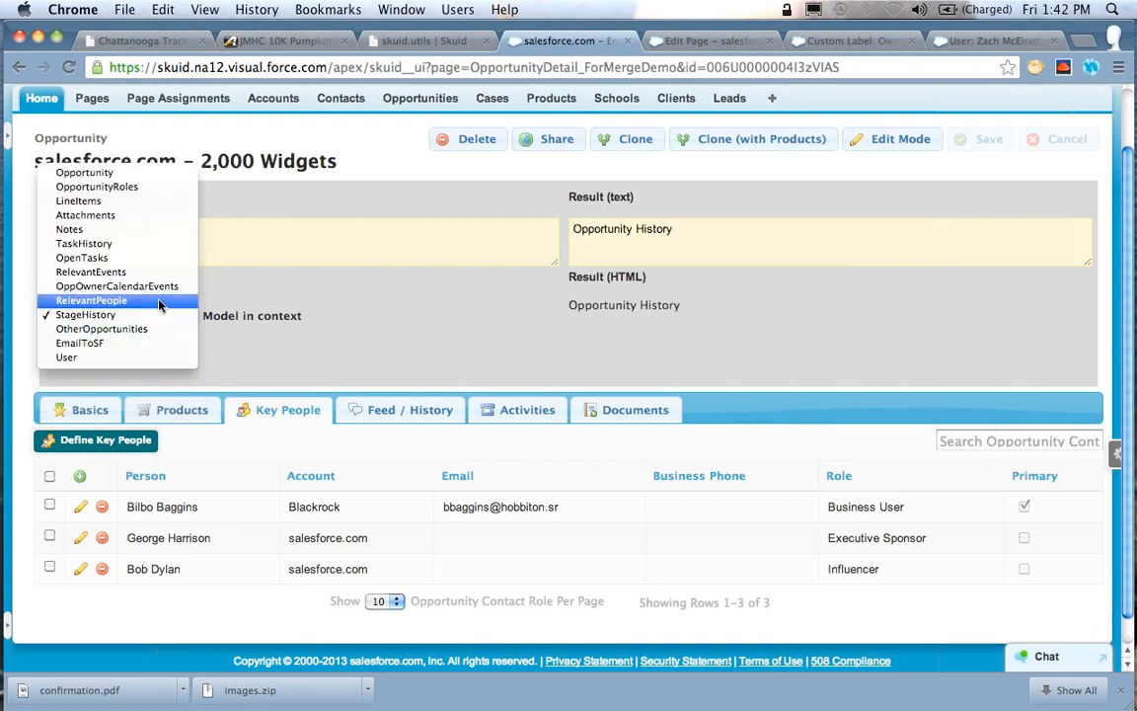
{"action": "left_click", "coordinate": [158, 301]}
{"action": "left_click", "coordinate": [148, 315]}
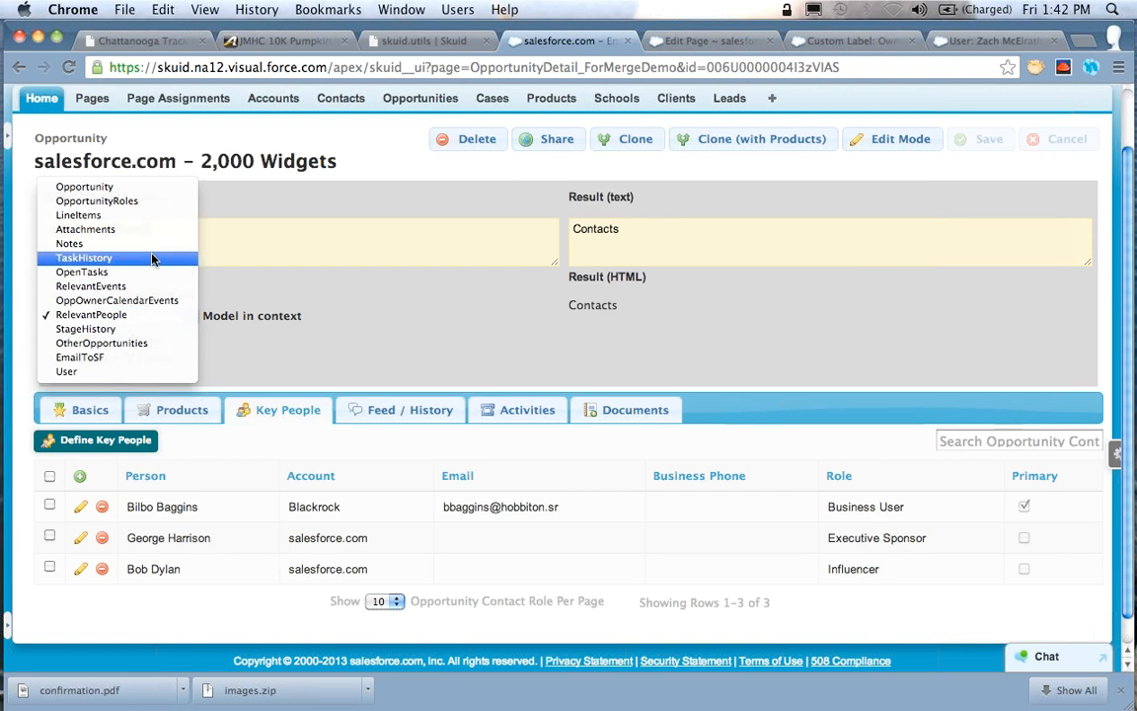
{"action": "left_click", "coordinate": [153, 256]}
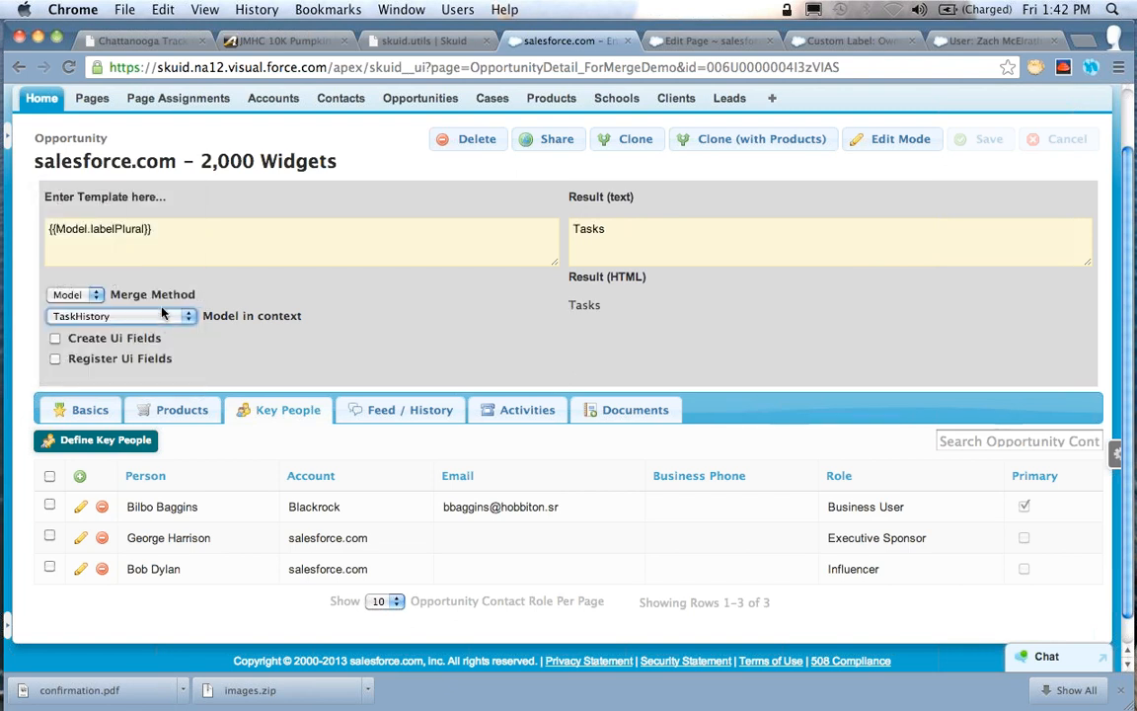
Replace the labelPlural property with data, giving "{{Model.data}}"
{"action": "left_click", "coordinate": [116, 228]}
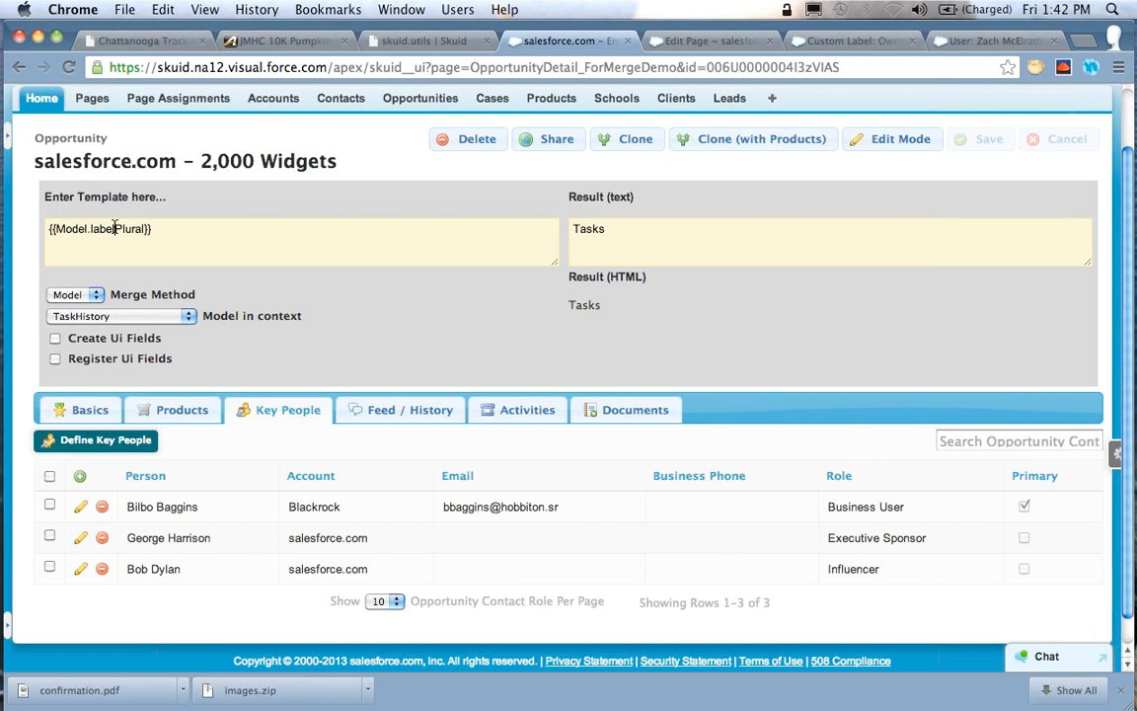
{"action": "double_click", "coordinate": [116, 228]}
{"action": "type", "text": "data"}
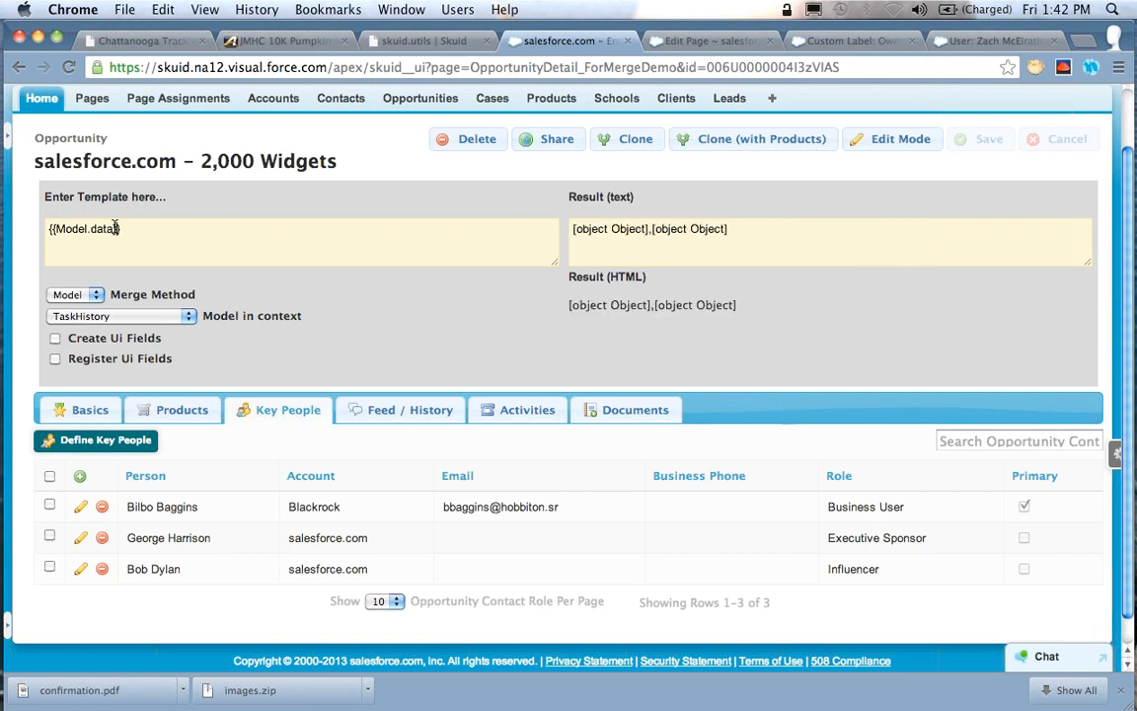
Set the model in context to Opportunity and the merge method to Row
{"action": "key", "text": "super+Left"}
{"action": "key", "text": "super+a"}
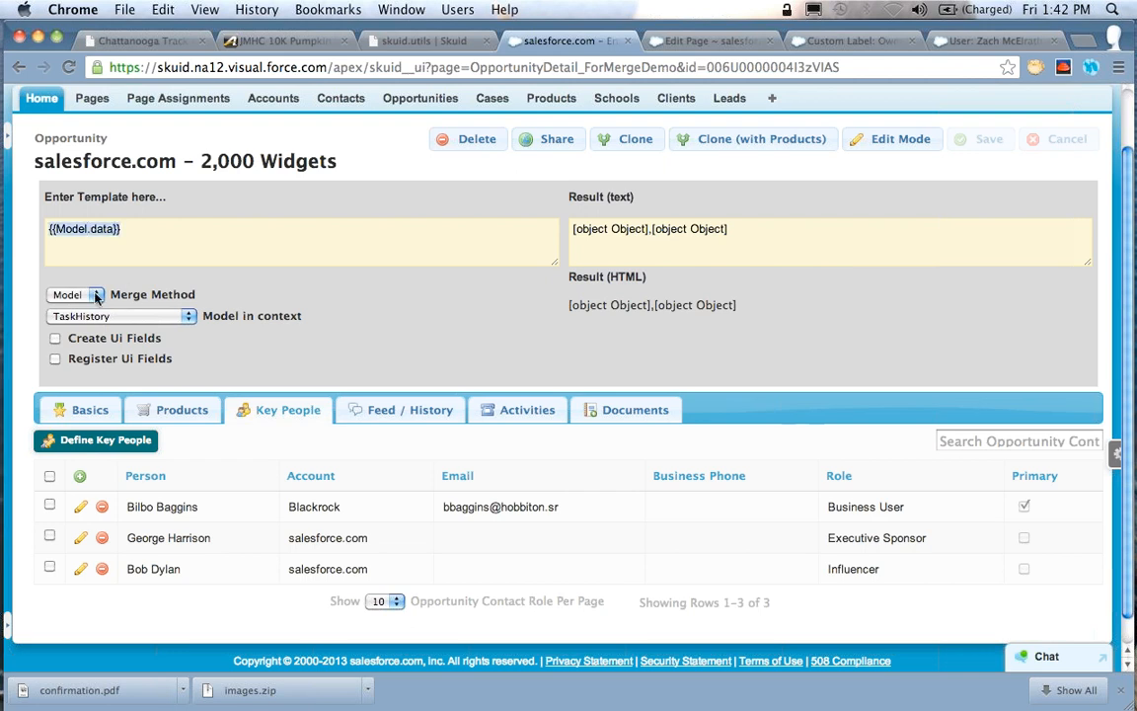
{"action": "left_click", "coordinate": [97, 297]}
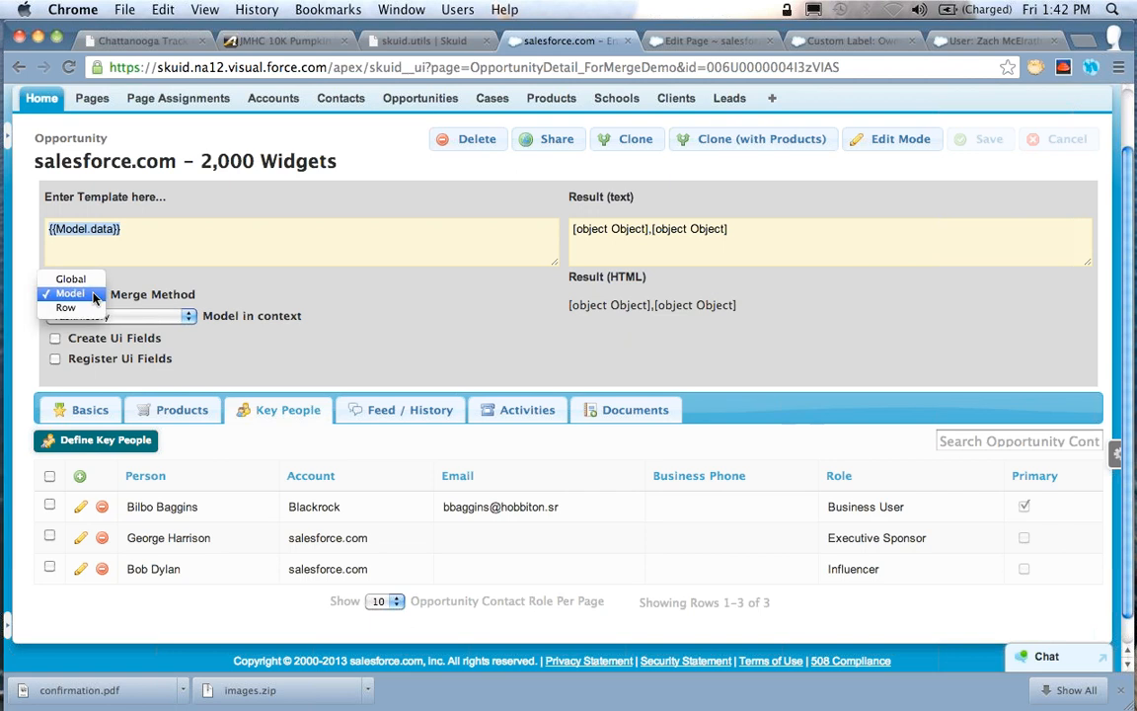
{"action": "left_click", "coordinate": [69, 294]}
{"action": "left_click", "coordinate": [156, 318]}
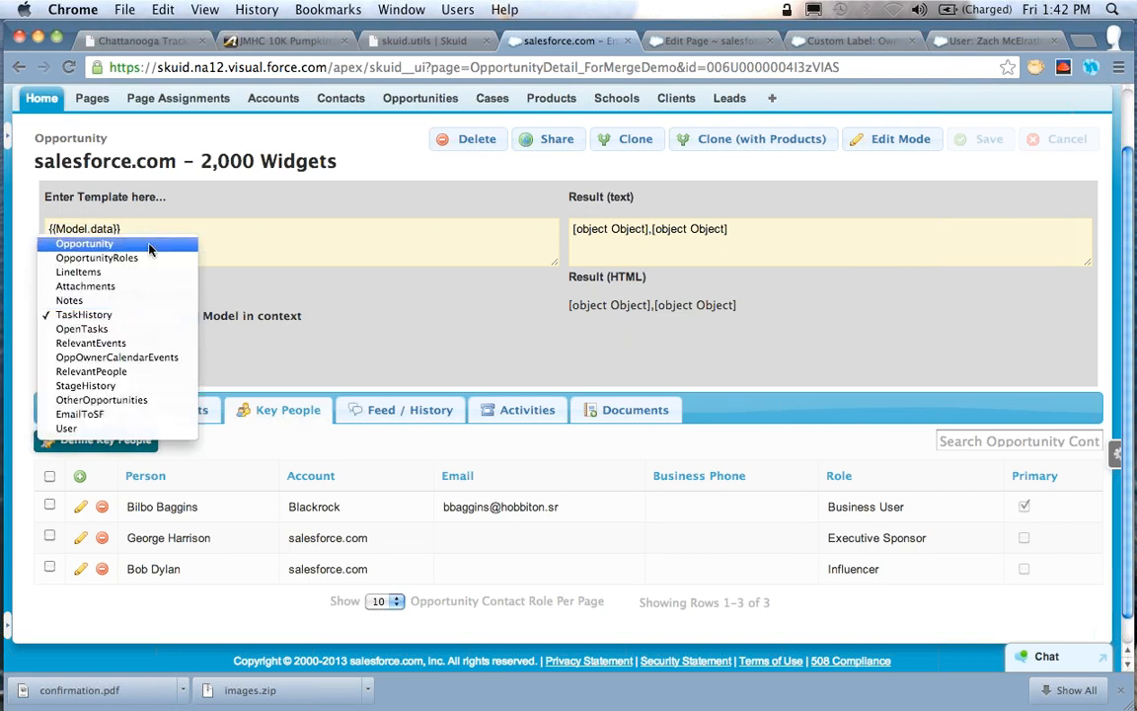
{"action": "left_click", "coordinate": [84, 243]}
{"action": "left_click", "coordinate": [74, 295]}
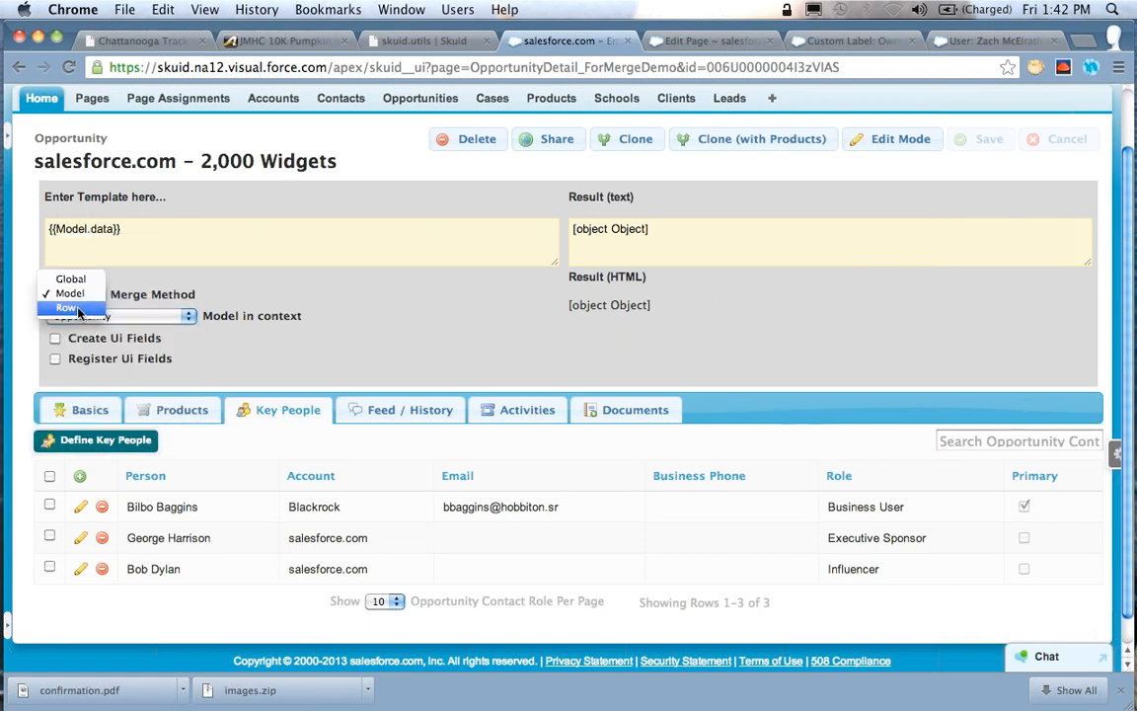
{"action": "left_click", "coordinate": [71, 307]}
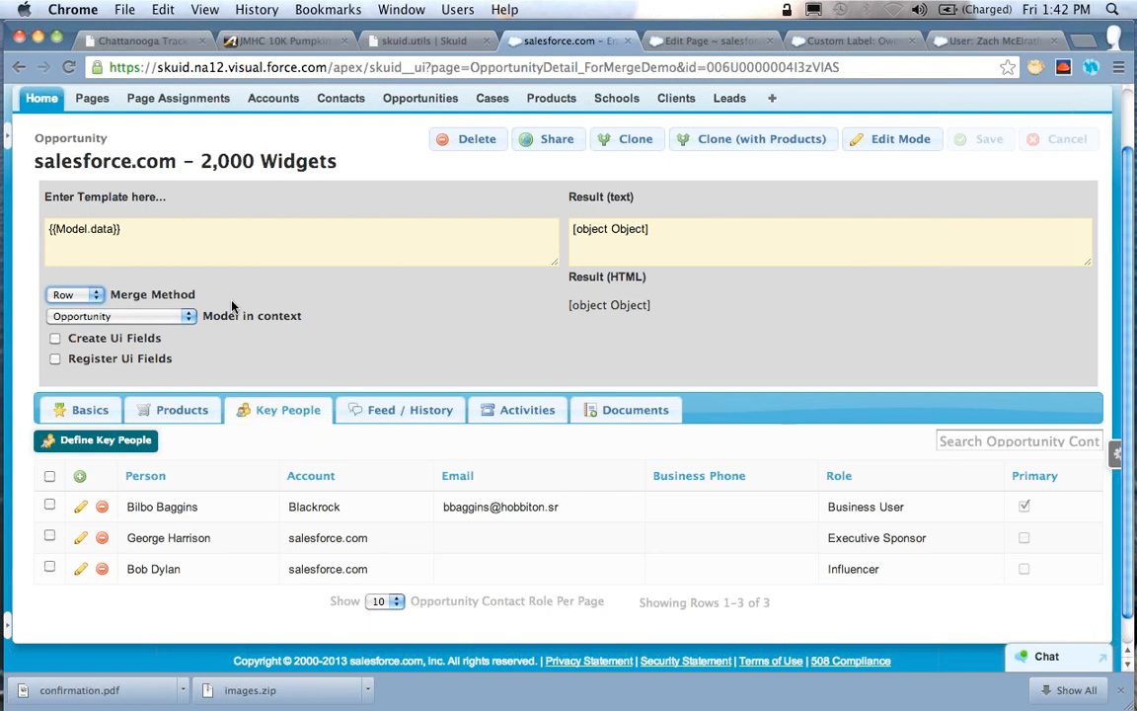
Replace the whole template with the Name merge field, "{{Name}}"
{"action": "left_click", "coordinate": [140, 232]}
{"action": "key", "text": "super+a"}
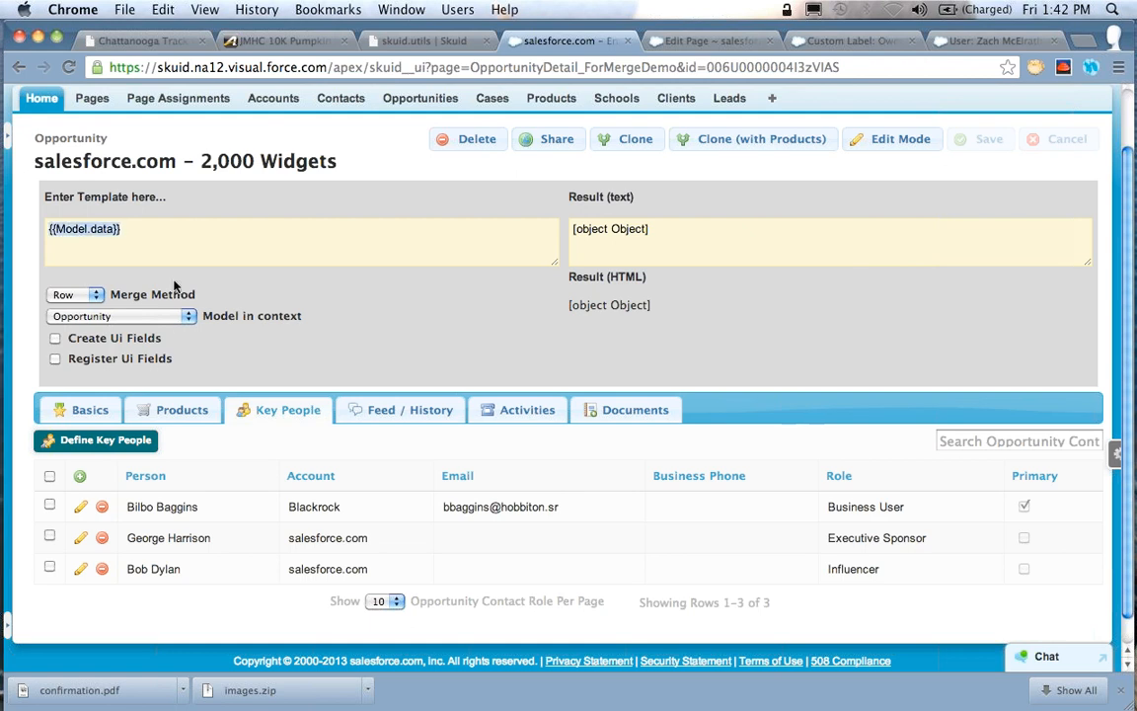
{"action": "type", "text": "{{"}
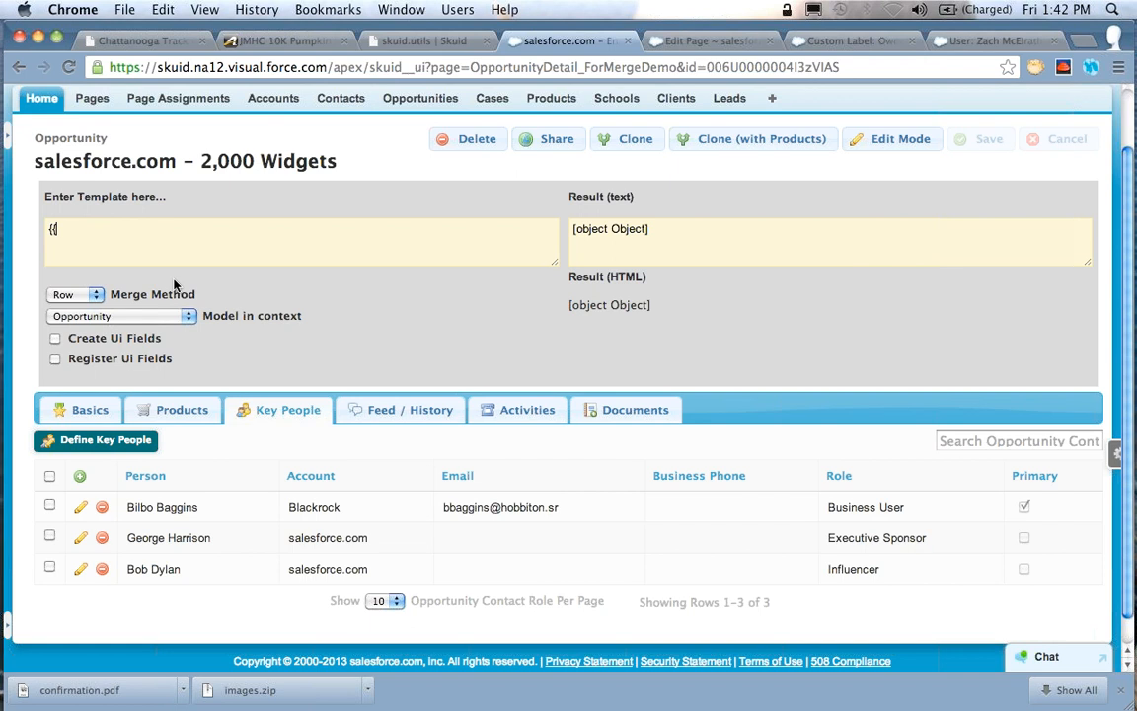
{"action": "type", "text": "Name}}"}
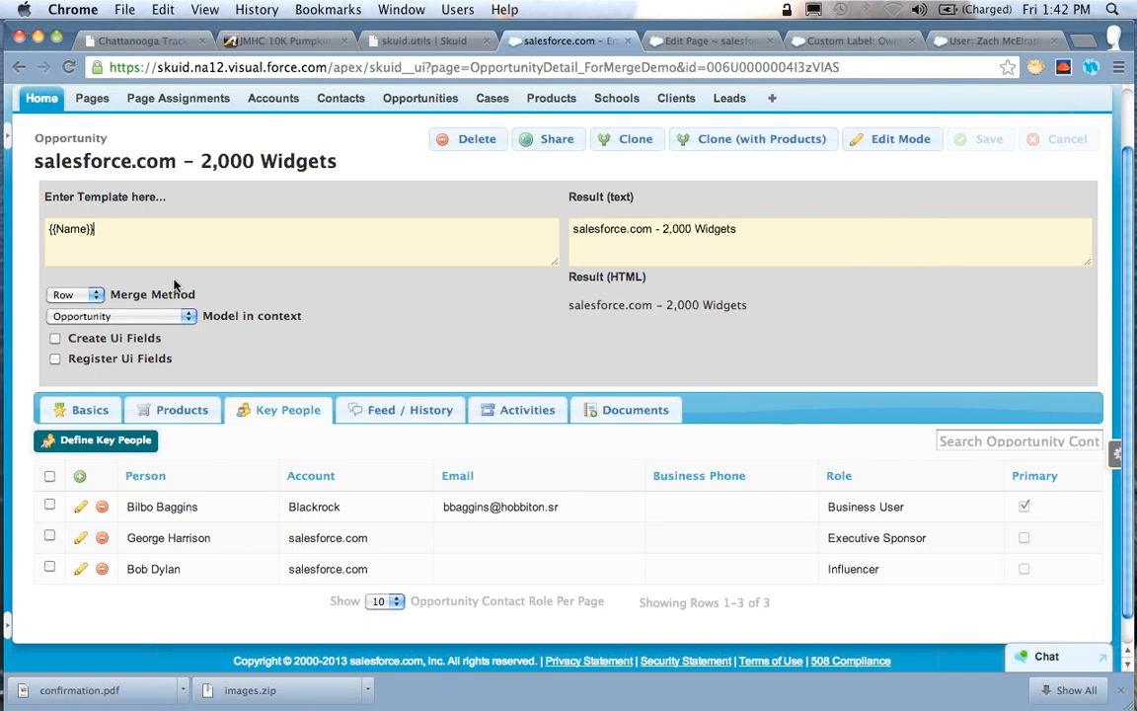
Append the amount and close date merge fields to the template, giving "{{Name}} {{Amount}} {{CloseDate}}"
{"action": "left_click_drag", "start_coordinate": [95, 229], "coordinate": [46, 229]}
{"action": "left_click", "coordinate": [206, 264]}
{"action": "type", "text": "{{Amount}}"}
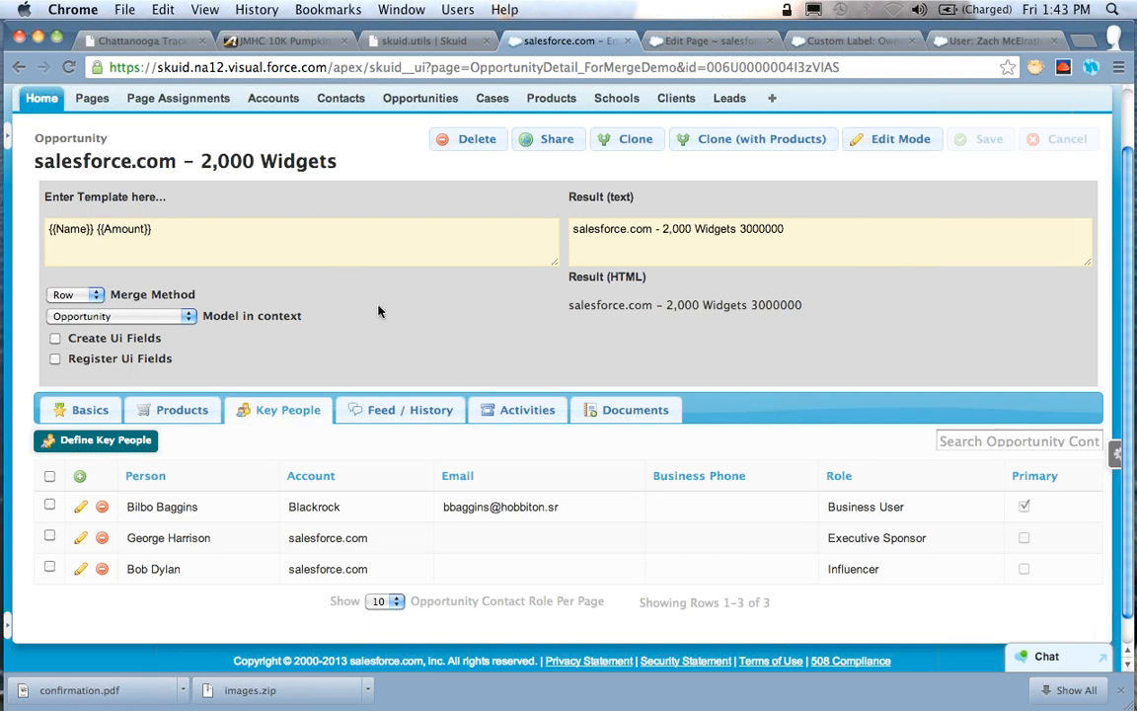
{"action": "left_click_drag", "start_coordinate": [16, 274], "coordinate": [299, 223]}
{"action": "left_click", "coordinate": [356, 167]}
{"action": "type", "text": "{{CloseDate}}"}
{"action": "double_click", "coordinate": [195, 238]}
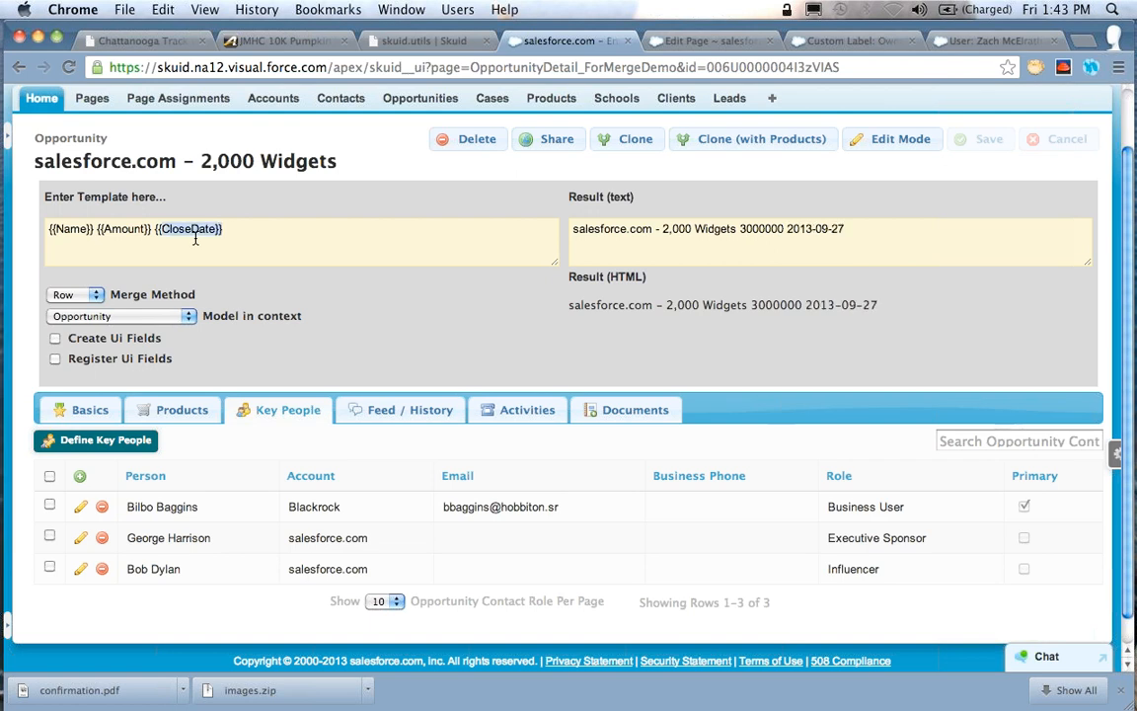
{"action": "key", "text": "shift+alt+Left"}
{"action": "key", "text": "super+a"}
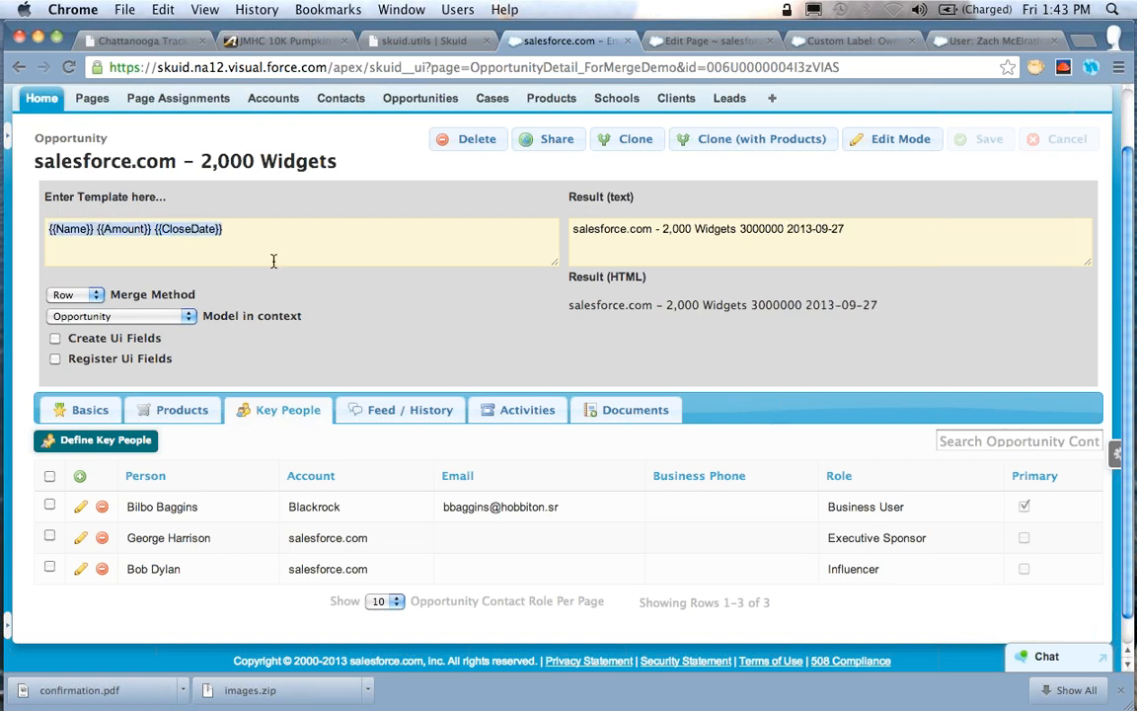
{"action": "left_click", "coordinate": [350, 173]}
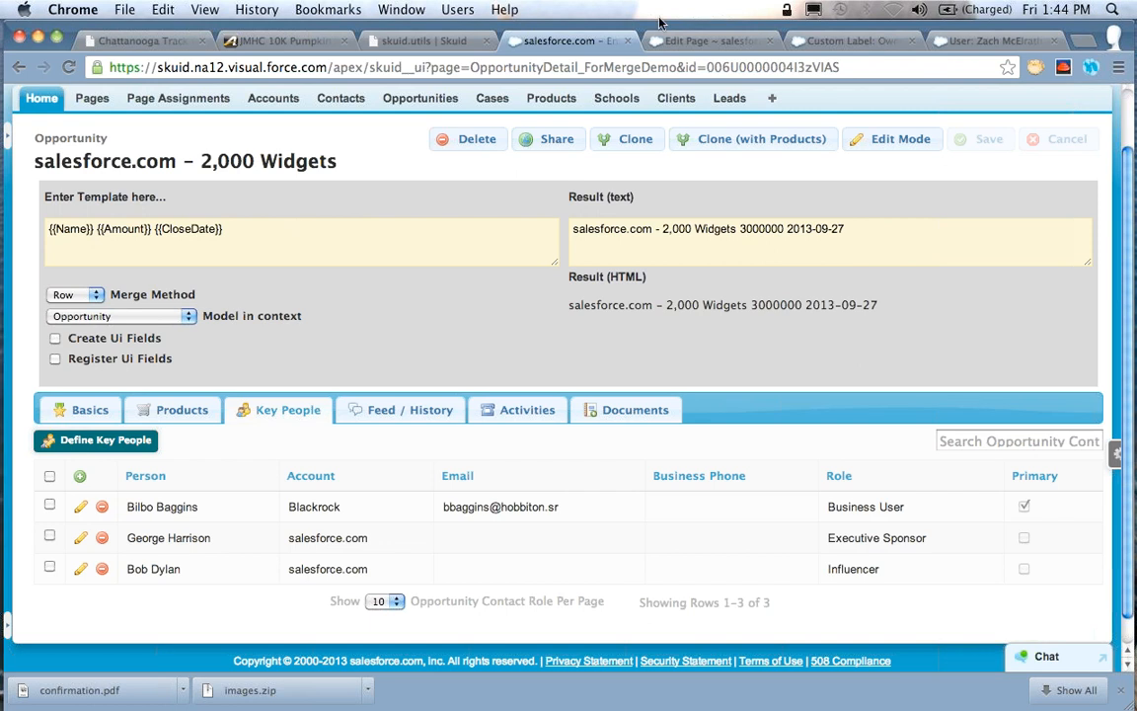
Close the browser tabs with the custom label, the user record and the OpportunityDetail_ForMergeDemo page builder
{"action": "left_click", "coordinate": [696, 42]}
{"action": "left_click", "coordinate": [811, 45]}
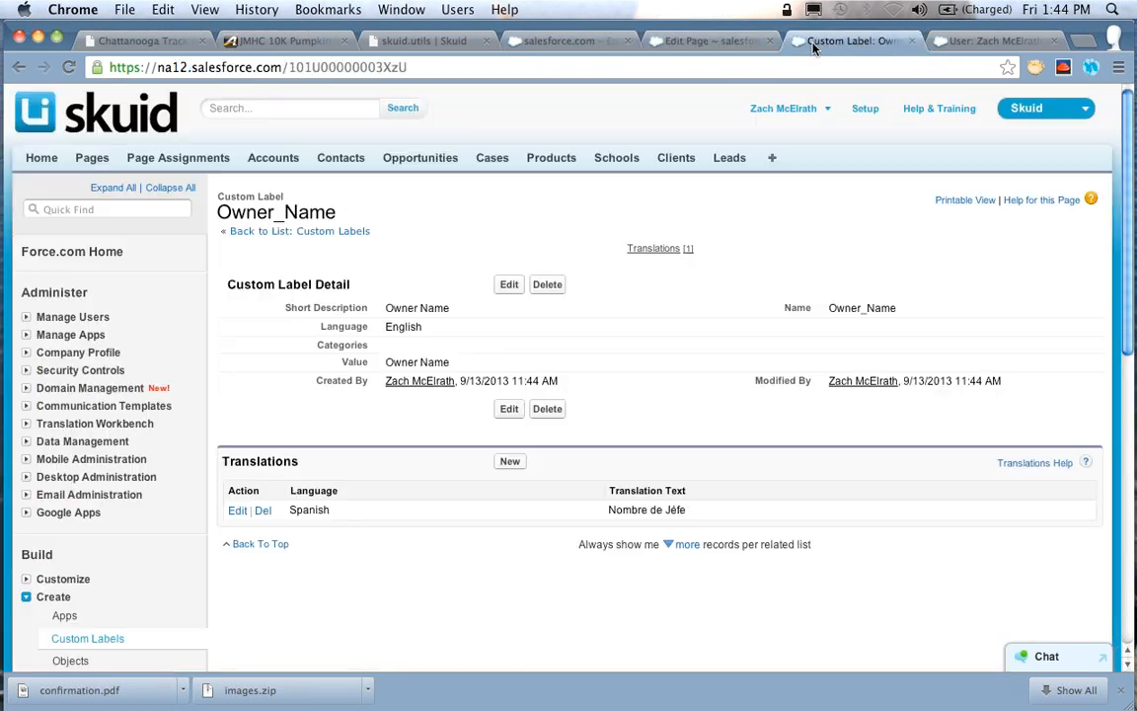
{"action": "key", "text": "cmd+w"}
{"action": "key", "text": "cmd+w"}
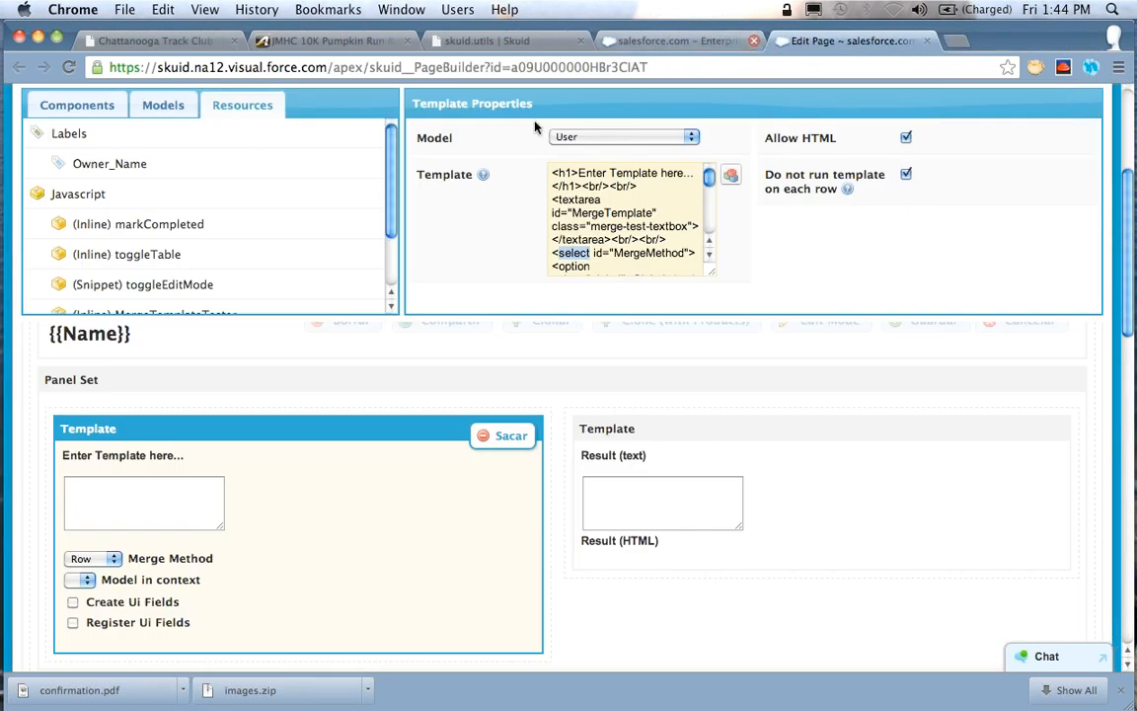
{"action": "scroll", "coordinate": [520, 164], "scroll_direction": "up", "scroll_amount": 3}
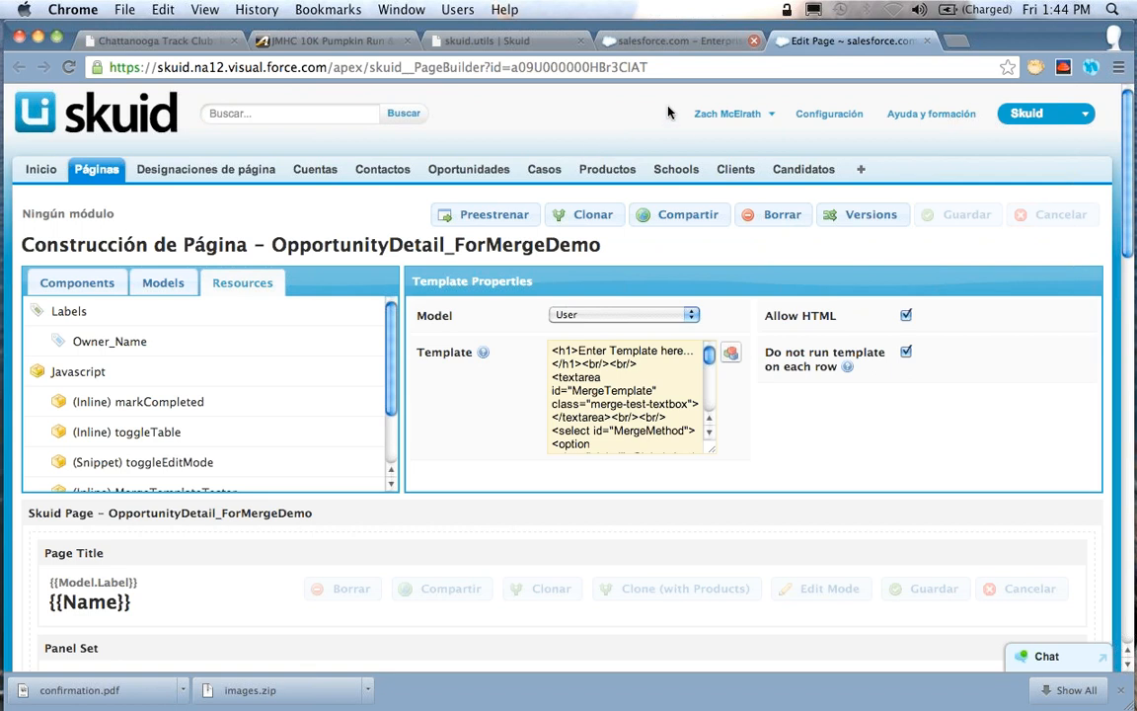
{"action": "key", "text": "super+w"}
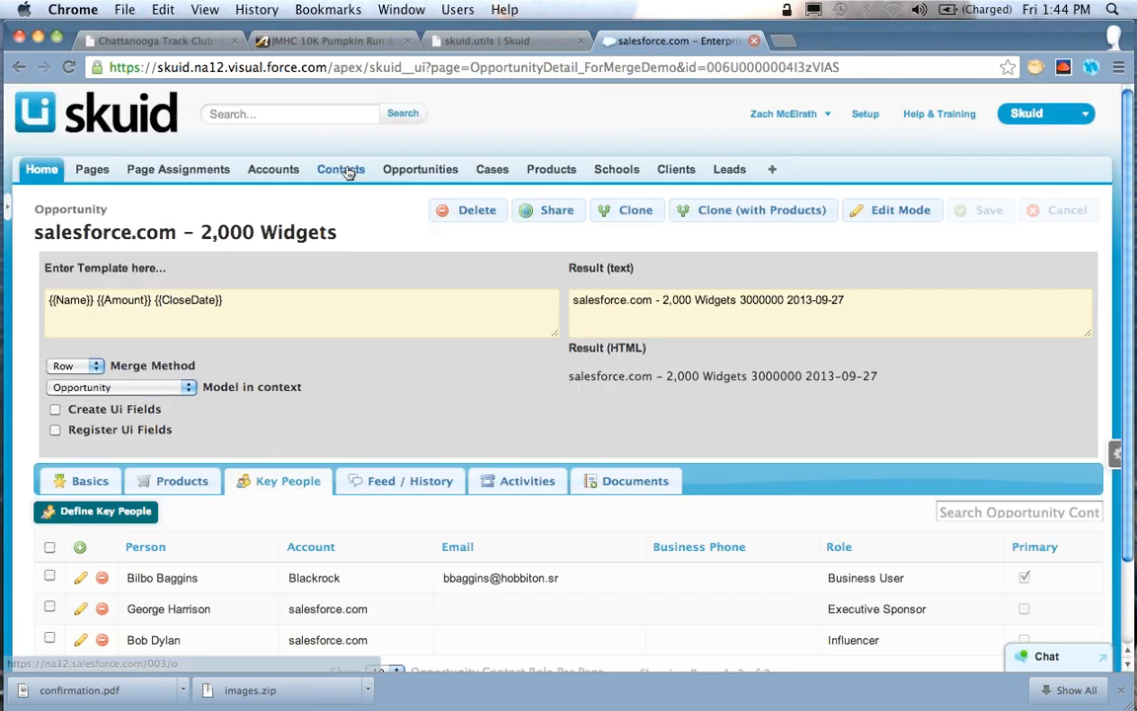
Open the Contacts list in a new tab and view the first contact's detail page
{"action": "right_click", "coordinate": [347, 173]}
{"action": "left_click", "coordinate": [380, 176]}
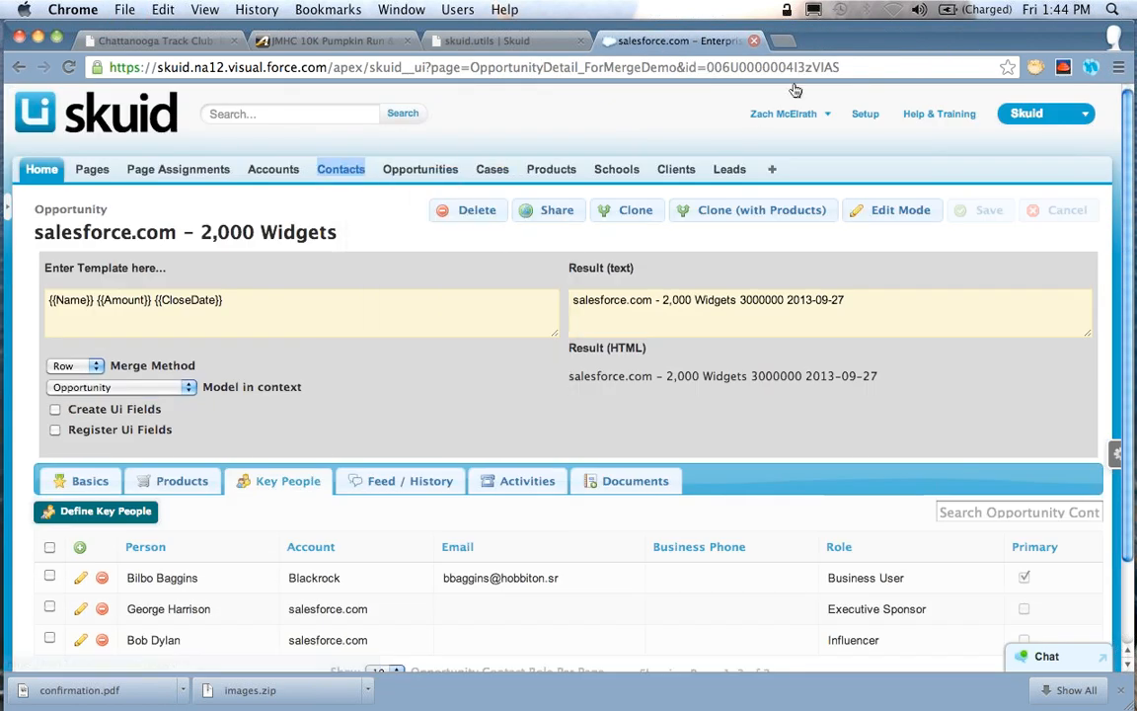
{"action": "key", "text": "ctrl+Tab"}
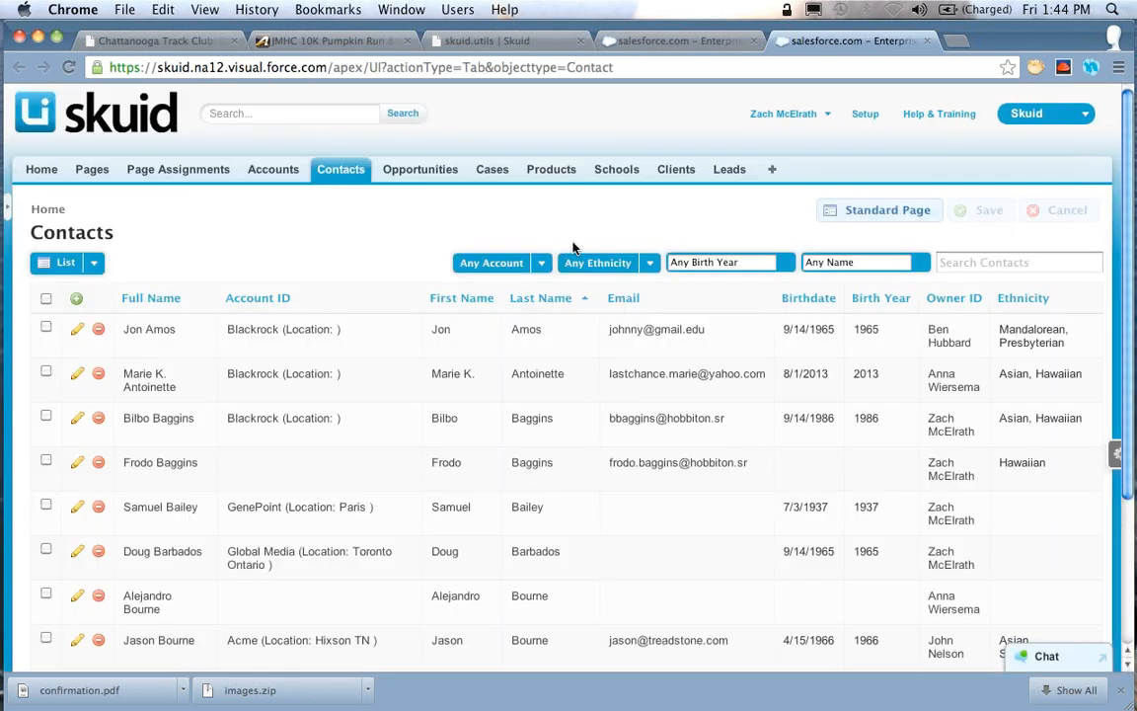
{"action": "left_click", "coordinate": [146, 330]}
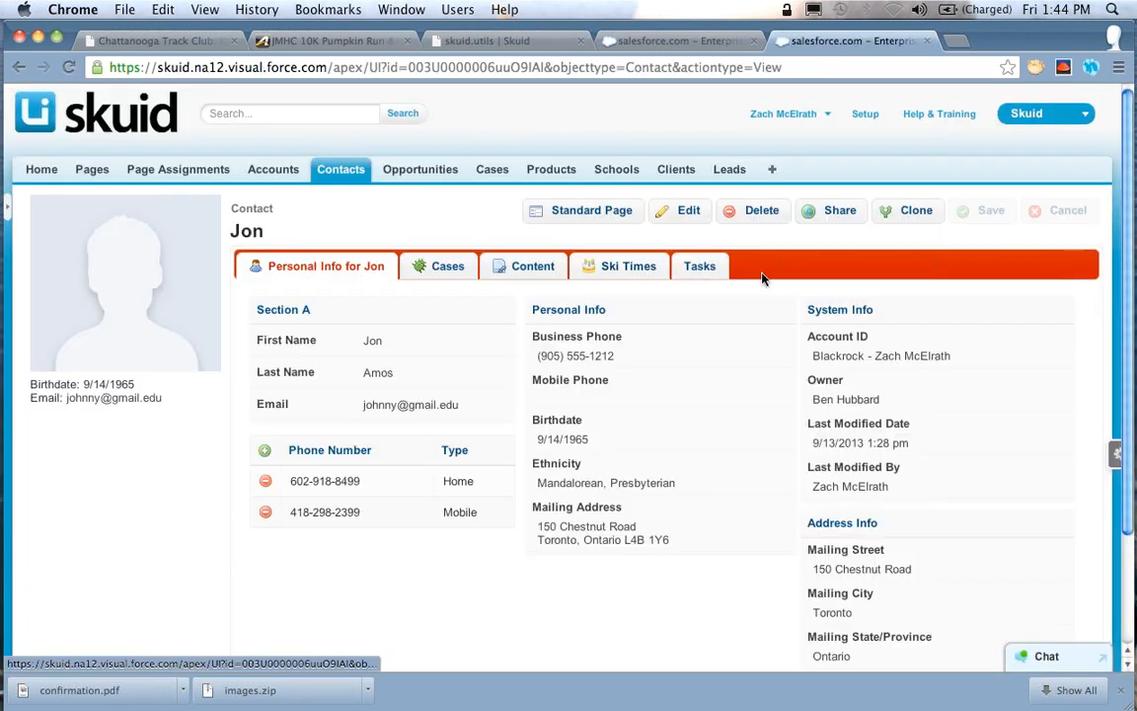
{"action": "scroll", "coordinate": [703, 507], "scroll_direction": "down", "scroll_amount": 1}
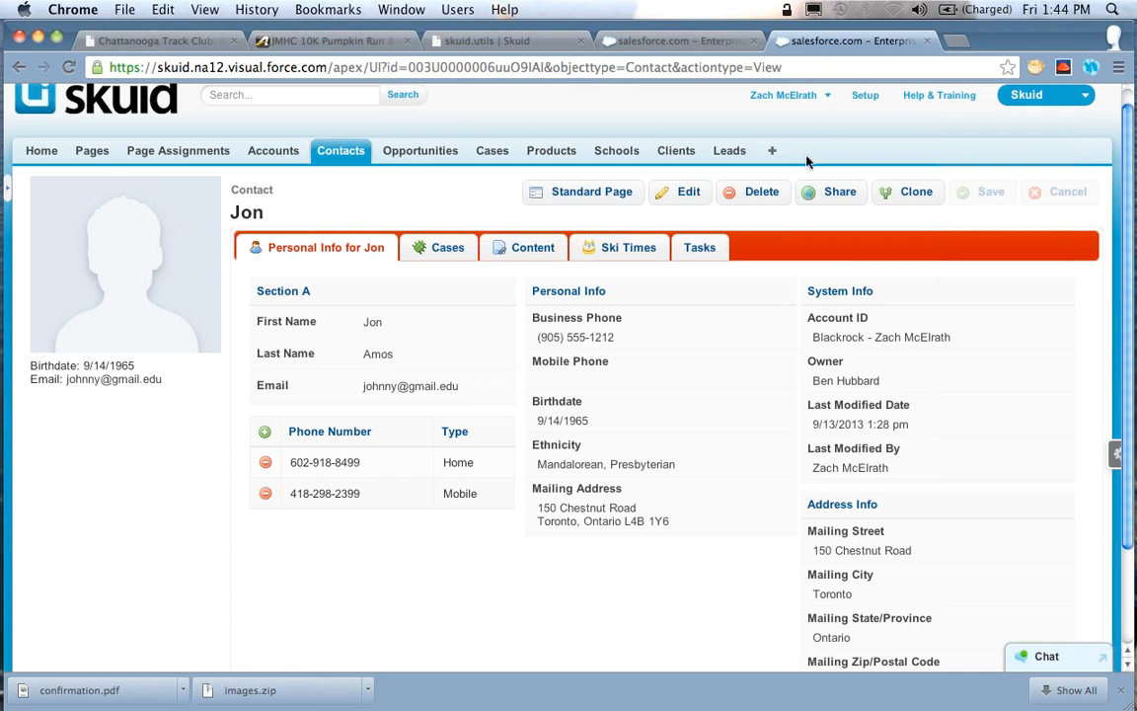
{"action": "scroll", "coordinate": [711, 141], "scroll_direction": "up", "scroll_amount": 1}
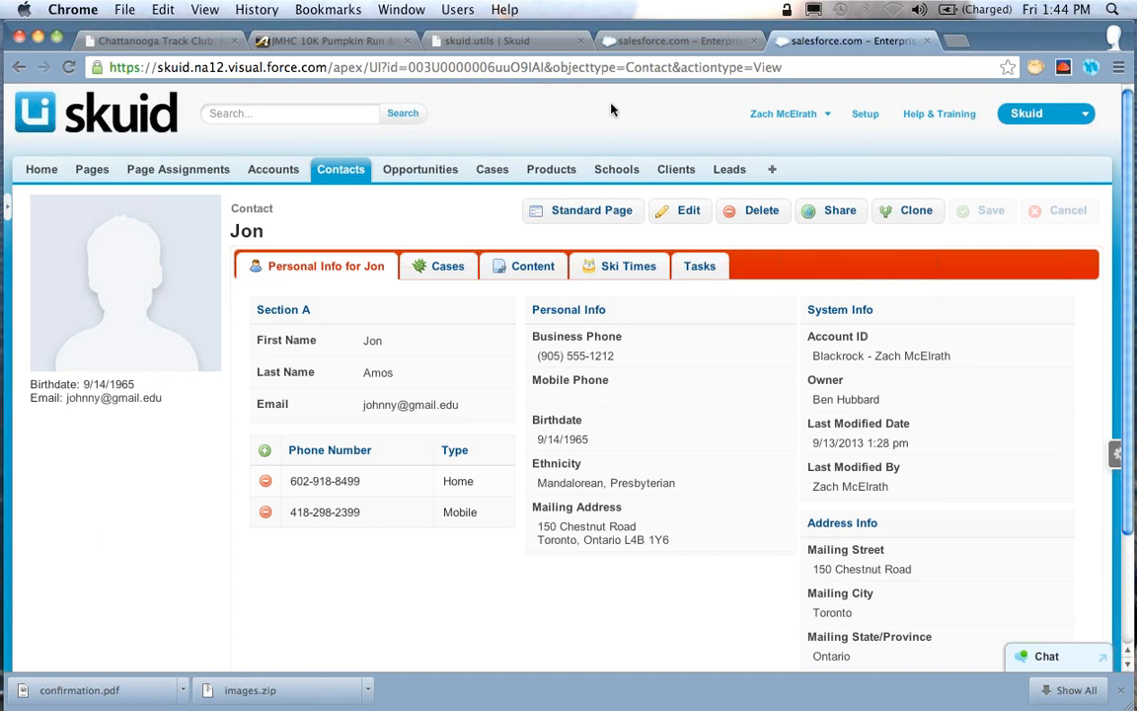
Open Setup in a new tab and go to the list of Contact fields
{"action": "right_click", "coordinate": [868, 117]}
{"action": "left_click", "coordinate": [878, 121]}
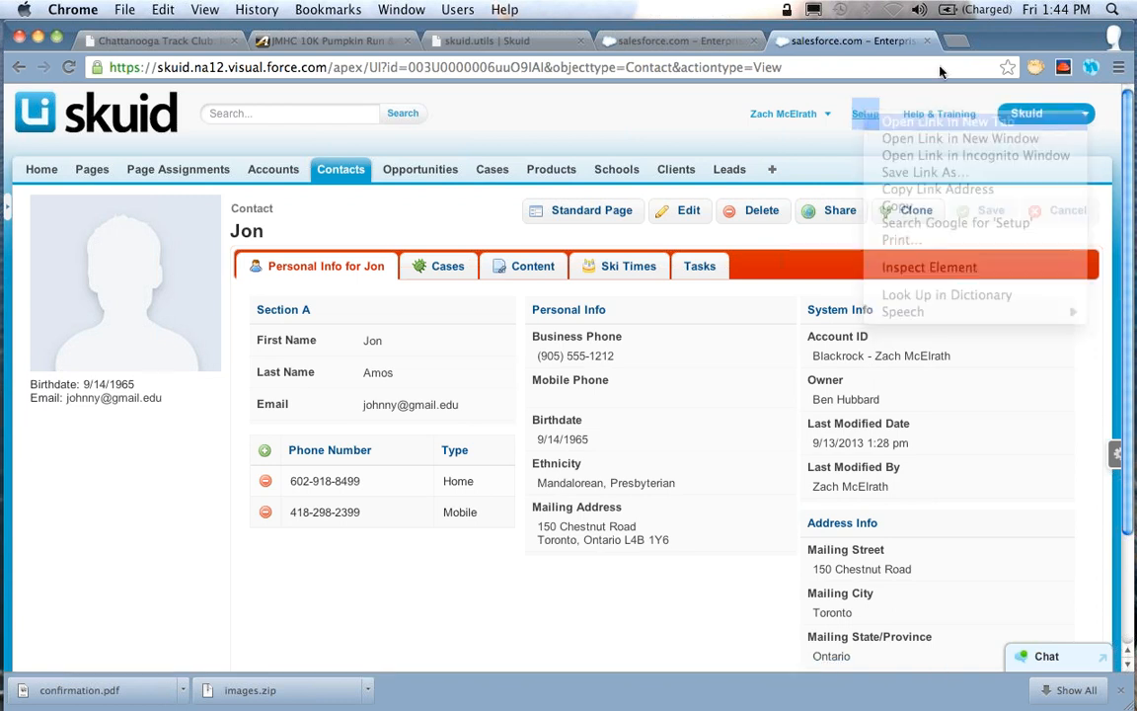
{"action": "left_click", "coordinate": [955, 41]}
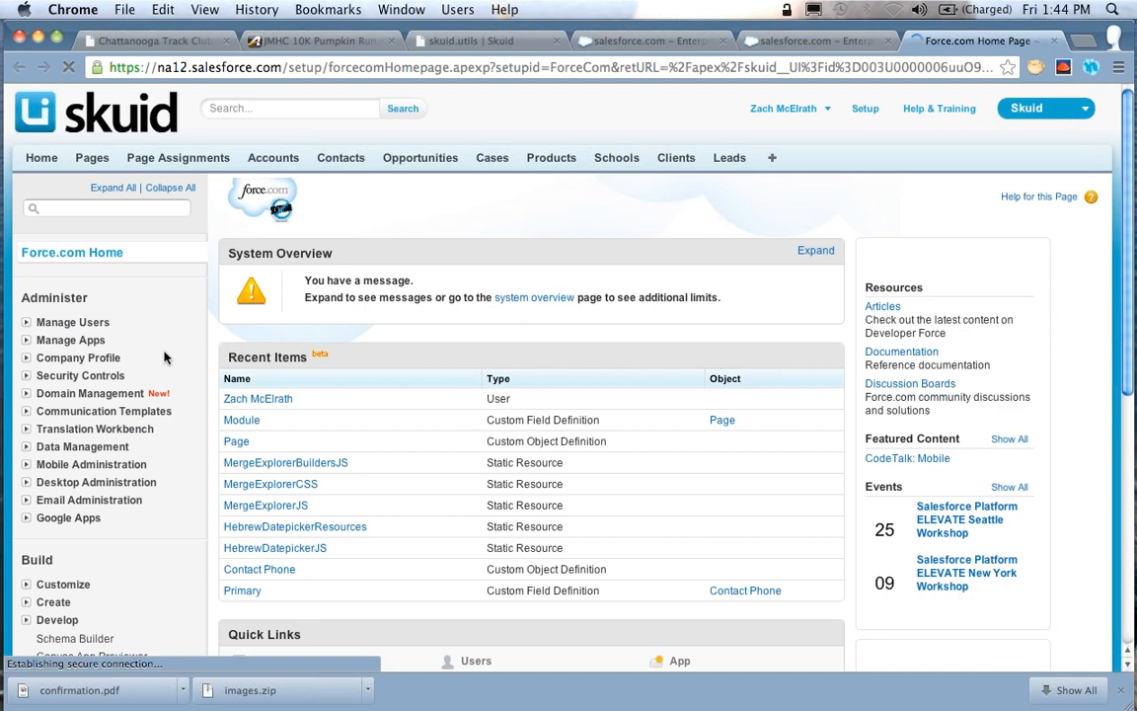
{"action": "scroll", "coordinate": [28, 493], "scroll_direction": "down", "scroll_amount": 2}
{"action": "left_click", "coordinate": [28, 507]}
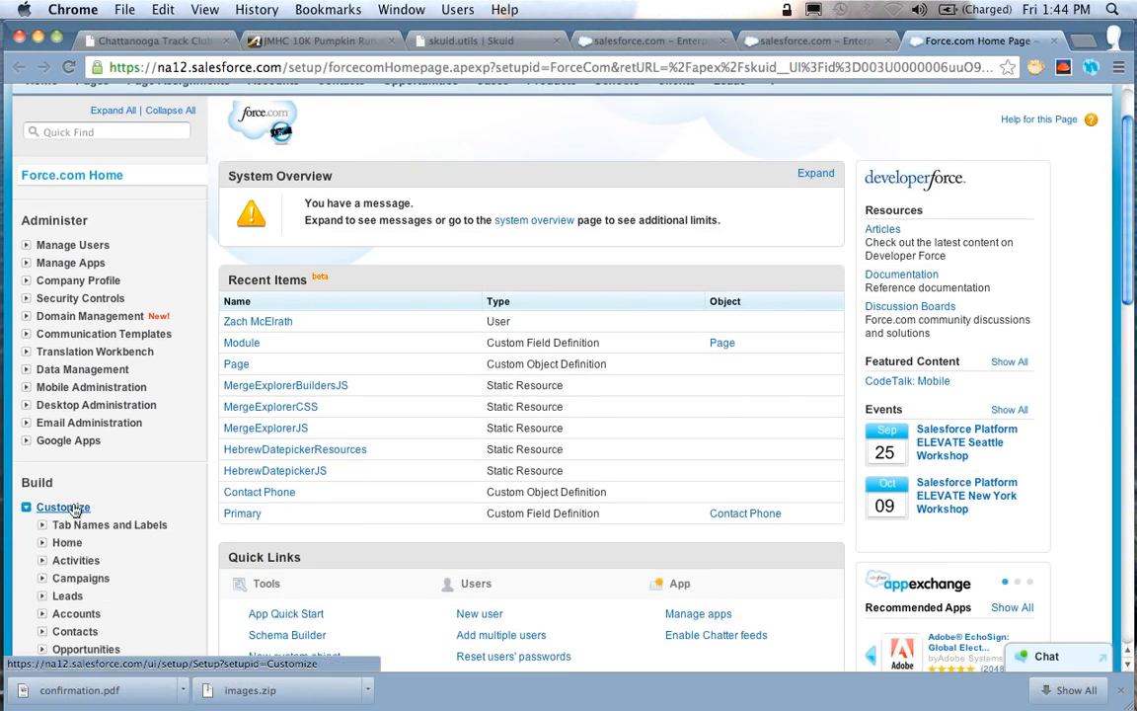
{"action": "scroll", "coordinate": [79, 493], "scroll_direction": "down", "scroll_amount": 4}
{"action": "left_click", "coordinate": [43, 478]}
{"action": "scroll", "coordinate": [59, 463], "scroll_direction": "down", "scroll_amount": 1}
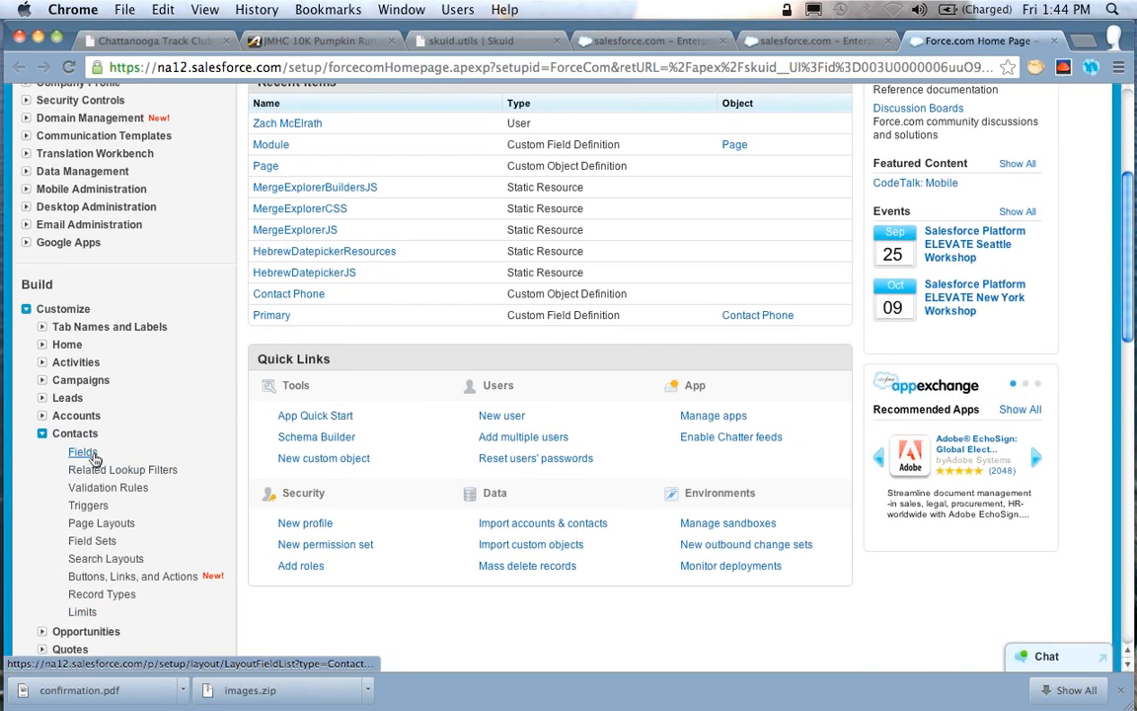
{"action": "left_click", "coordinate": [82, 450]}
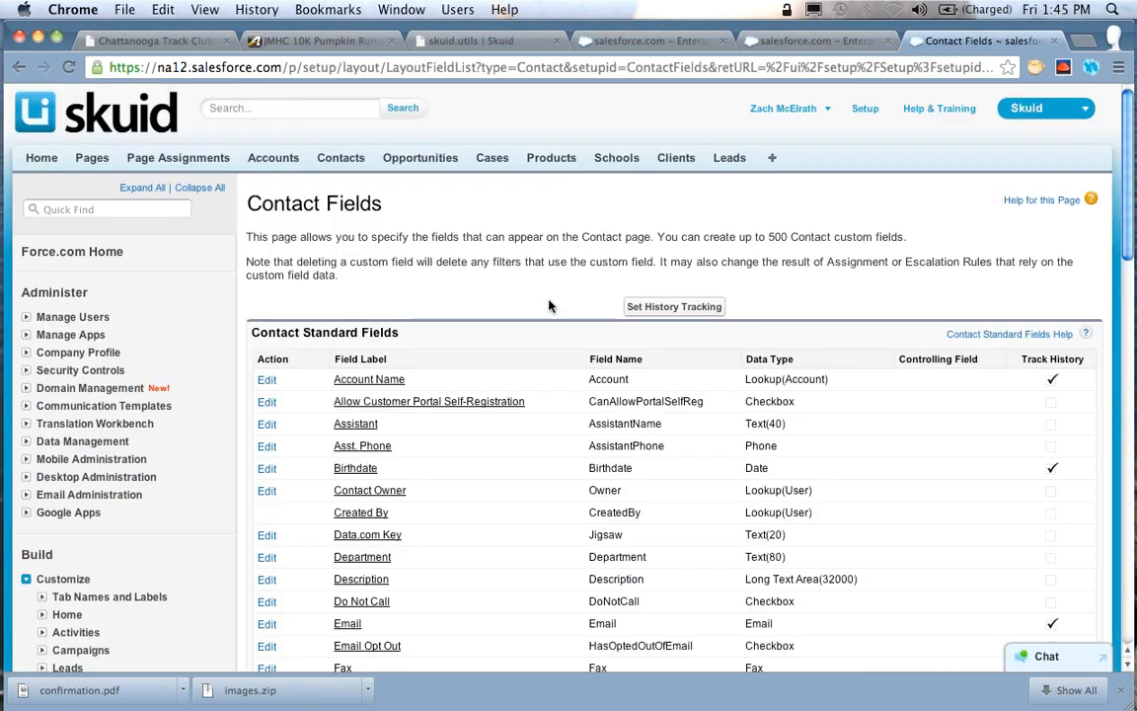
Save the field-level security settings of the contact's Do Not Call field and close the setup tab
{"action": "scroll", "coordinate": [375, 553], "scroll_direction": "down", "scroll_amount": 1}
{"action": "left_click", "coordinate": [345, 565]}
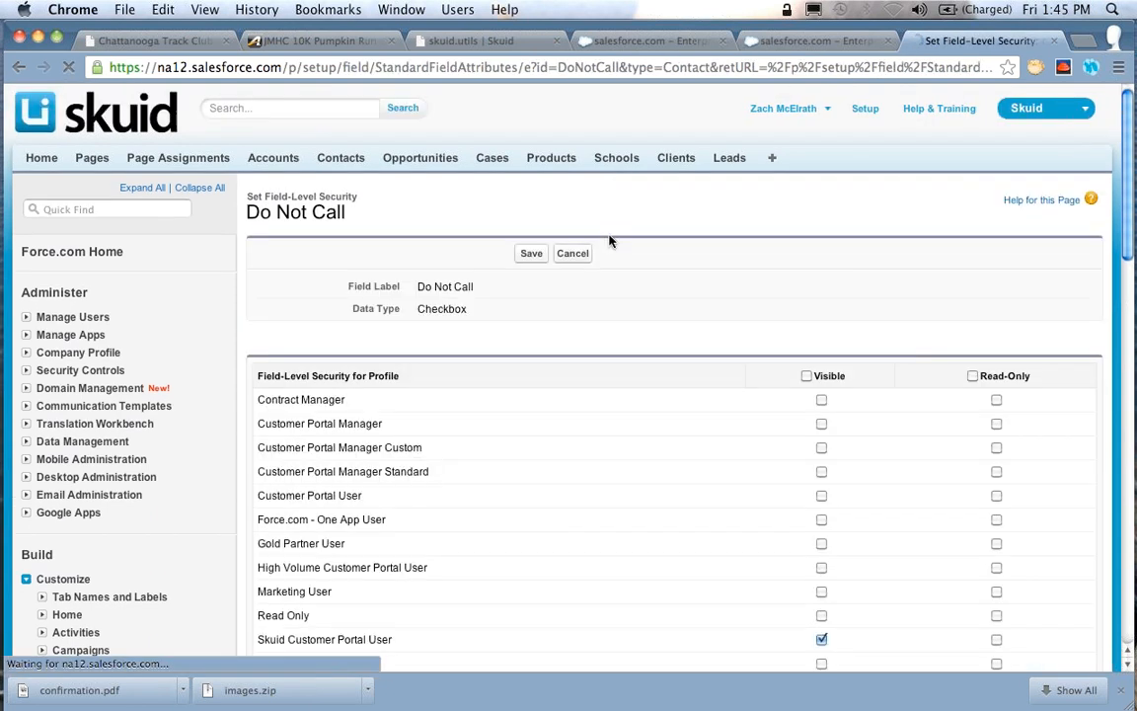
{"action": "scroll", "coordinate": [854, 367], "scroll_direction": "down", "scroll_amount": 5}
{"action": "scroll", "coordinate": [859, 369], "scroll_direction": "up", "scroll_amount": 5}
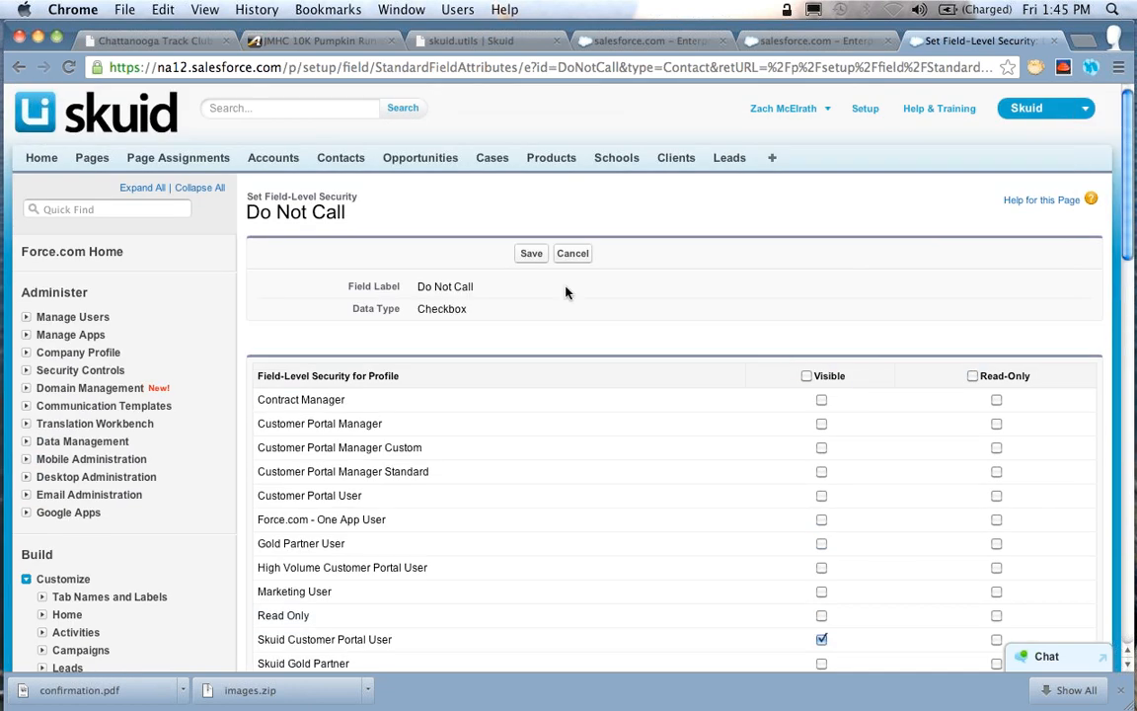
{"action": "left_click", "coordinate": [531, 253]}
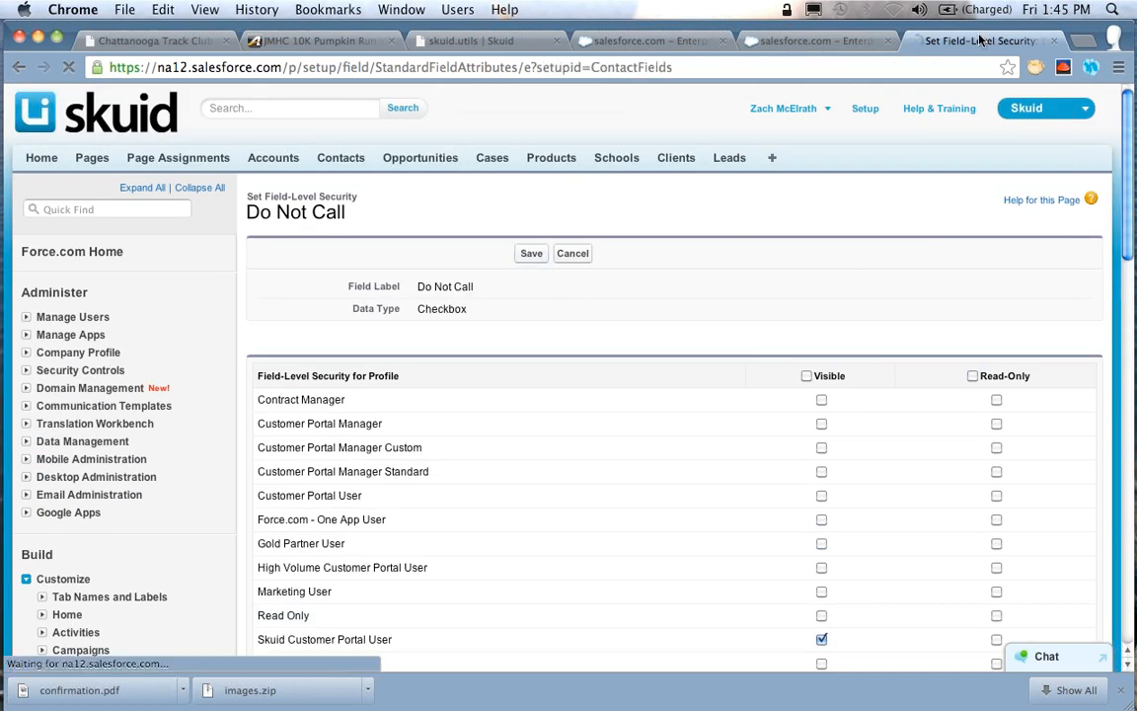
{"action": "left_click", "coordinate": [1054, 40]}
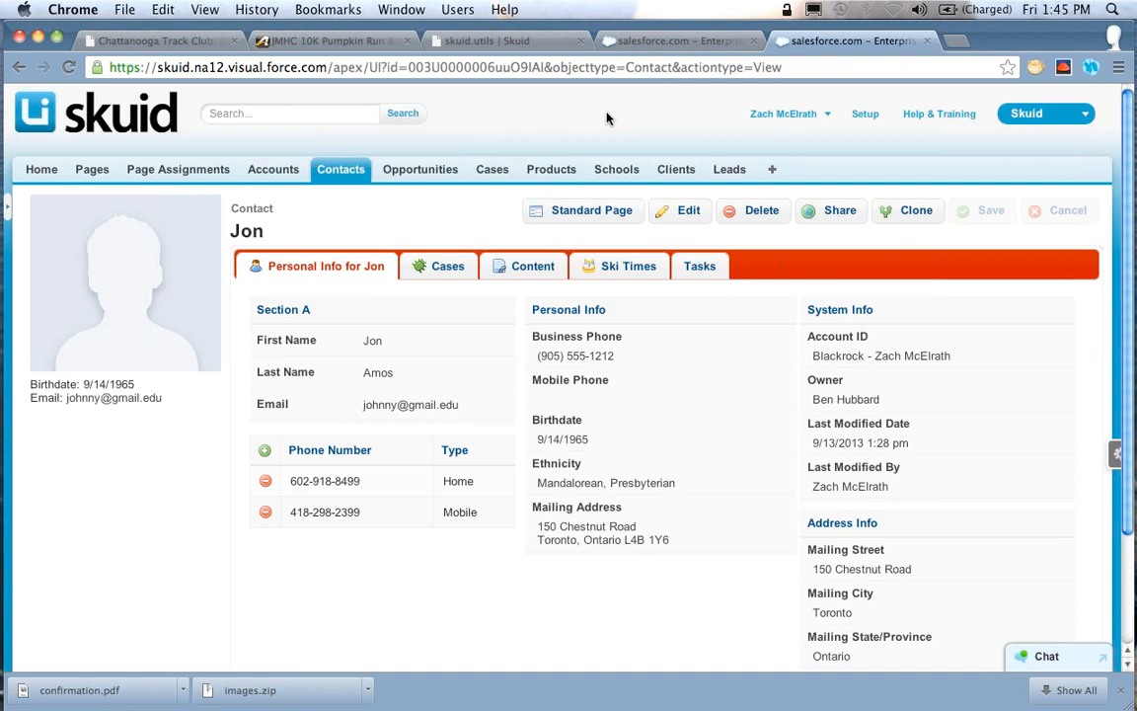
Close the opportunity page's tab and open the contact detail page for editing in the page builder
{"action": "left_click", "coordinate": [681, 41]}
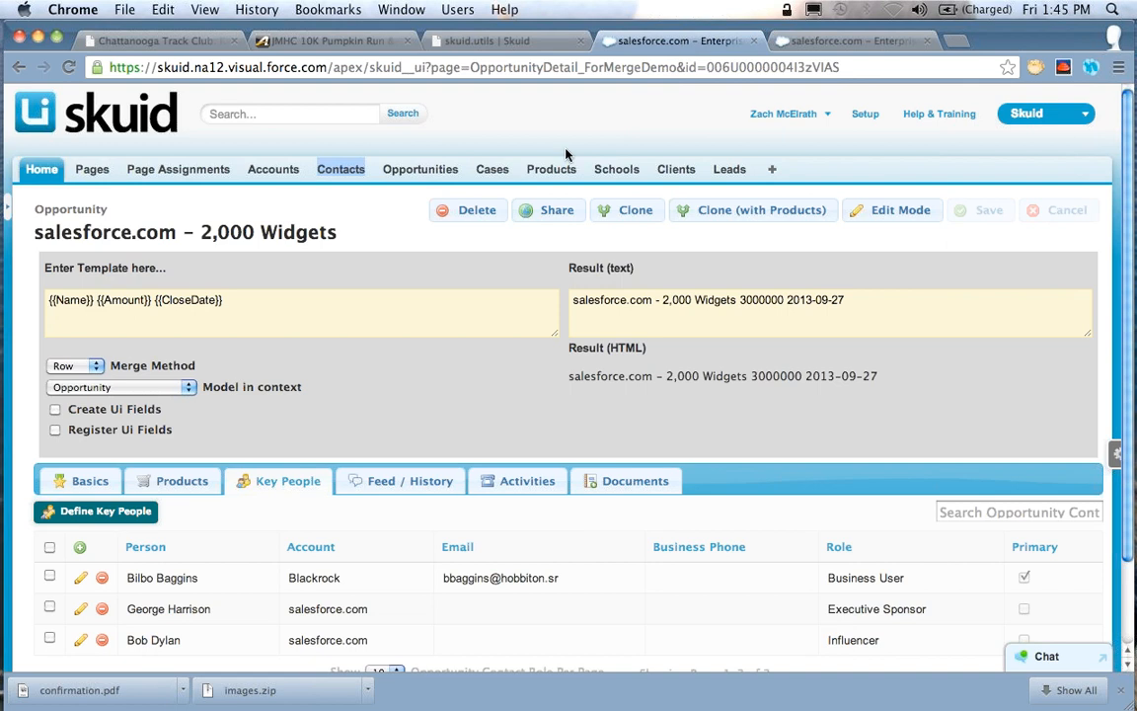
{"action": "left_click", "coordinate": [756, 42]}
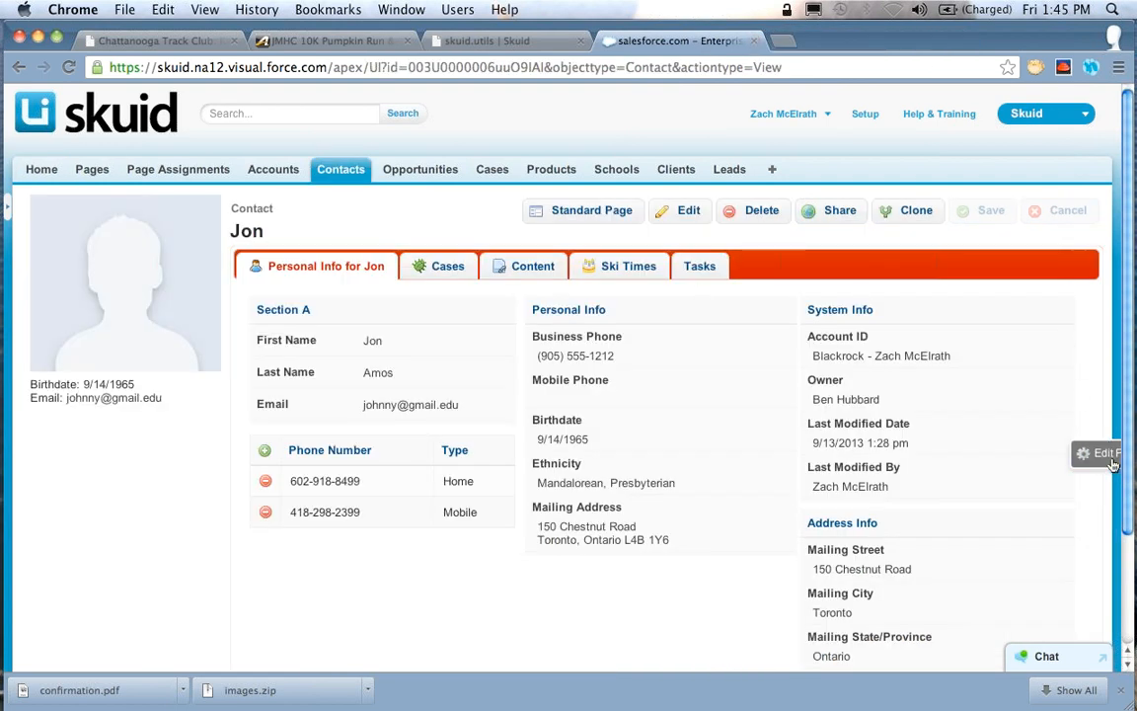
{"action": "left_click", "coordinate": [1090, 451]}
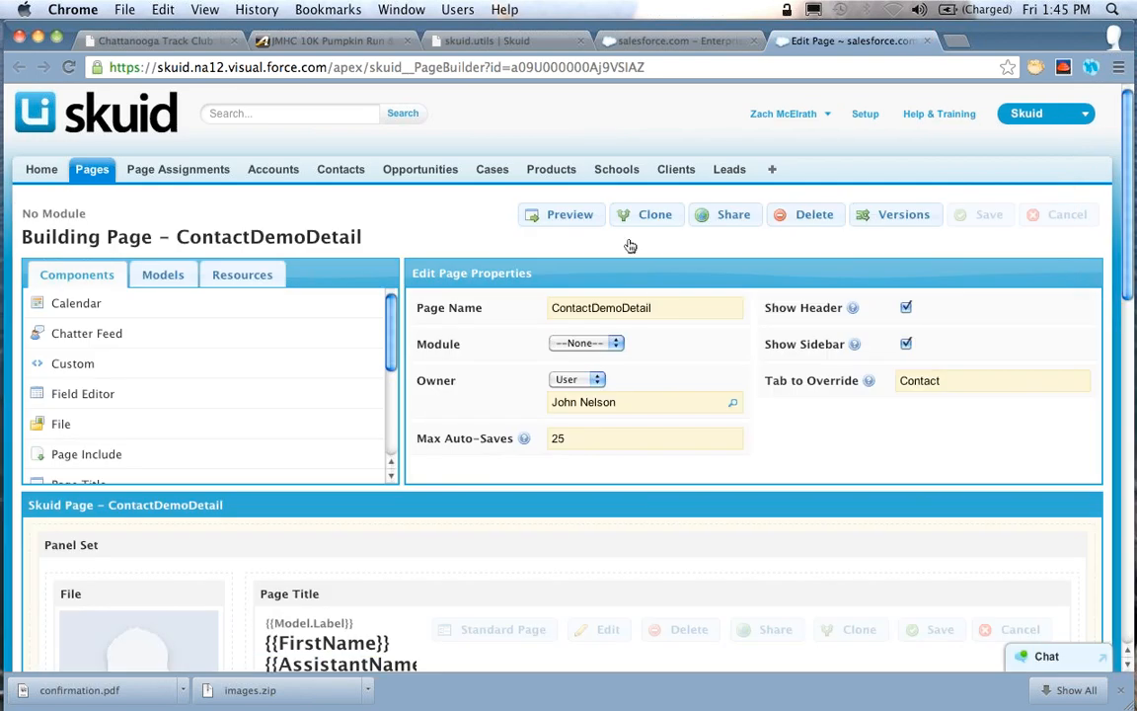
Open the field selection of the page's Contact model
{"action": "scroll", "coordinate": [652, 299], "scroll_direction": "down", "scroll_amount": 3}
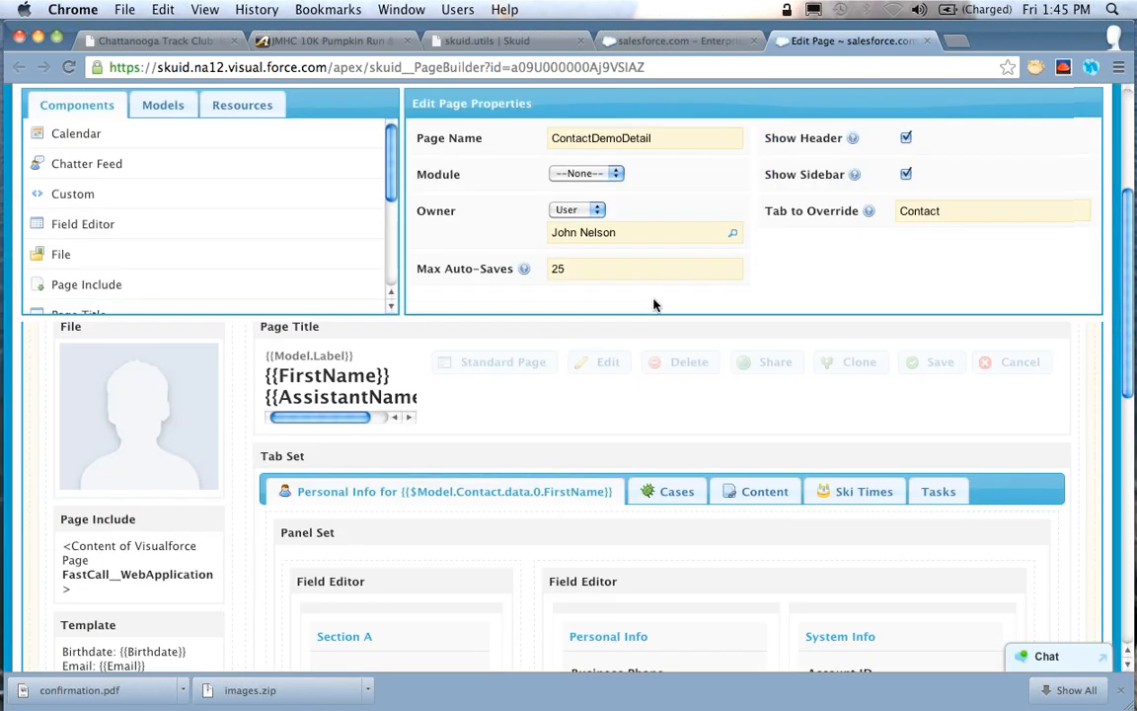
{"action": "left_click", "coordinate": [158, 109]}
{"action": "left_click", "coordinate": [178, 134]}
{"action": "left_click", "coordinate": [187, 163]}
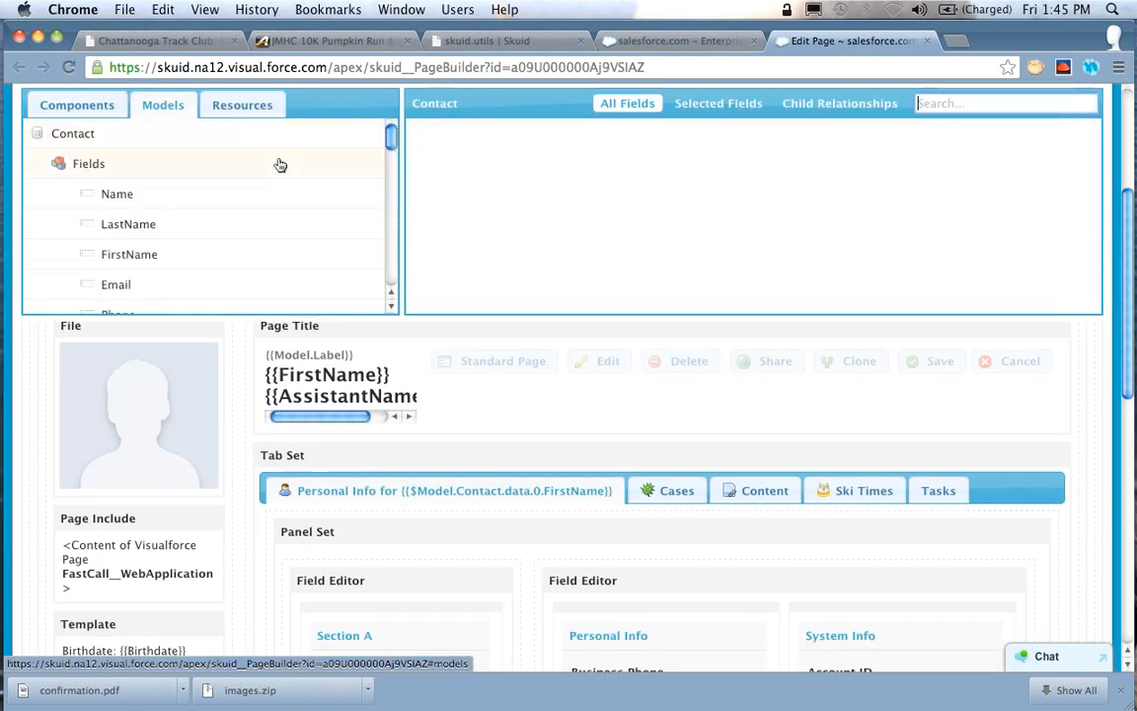
Add the Do Not Call field to the Contact model and place it first in the Personal Info section
{"action": "scroll", "coordinate": [216, 193], "scroll_direction": "down", "scroll_amount": 2}
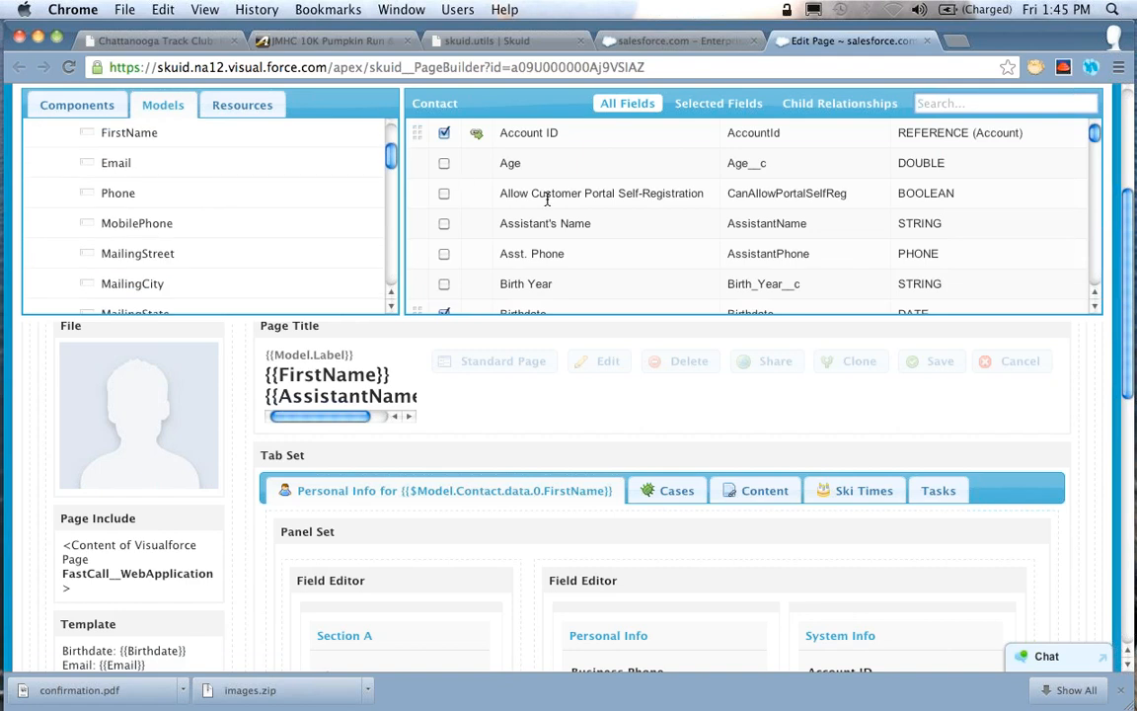
{"action": "type", "text": "Do"}
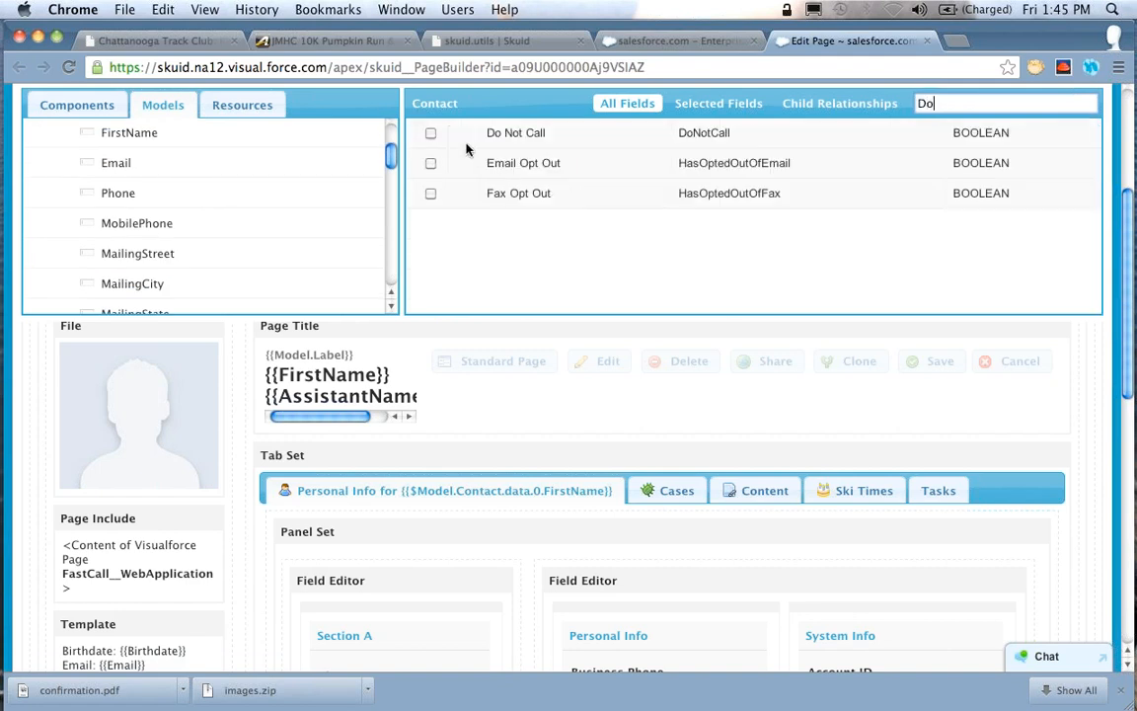
{"action": "left_click", "coordinate": [430, 133]}
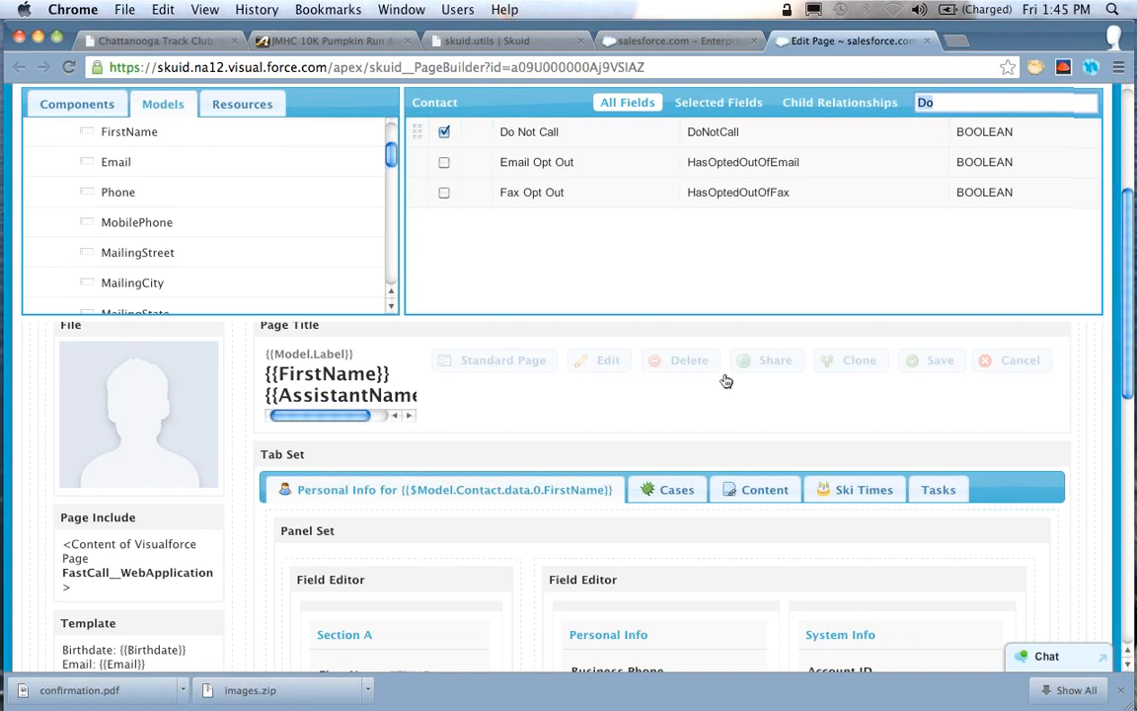
{"action": "scroll", "coordinate": [725, 380], "scroll_direction": "down", "scroll_amount": 5}
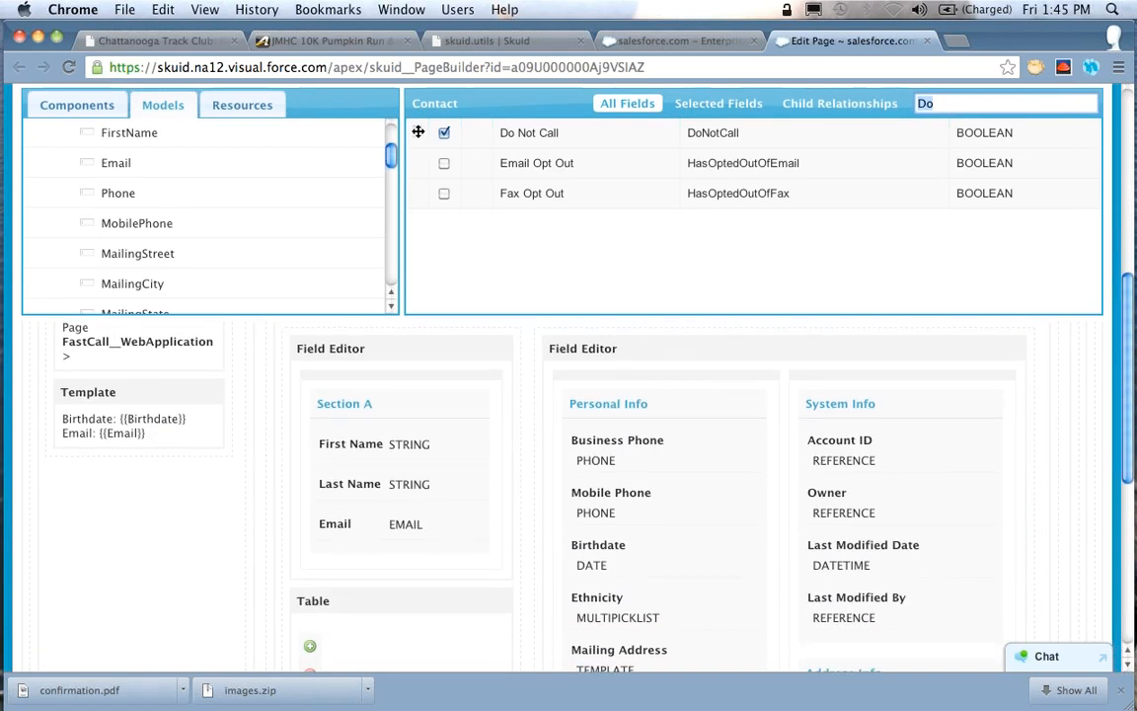
{"action": "left_click_drag", "start_coordinate": [417, 131], "coordinate": [647, 437]}
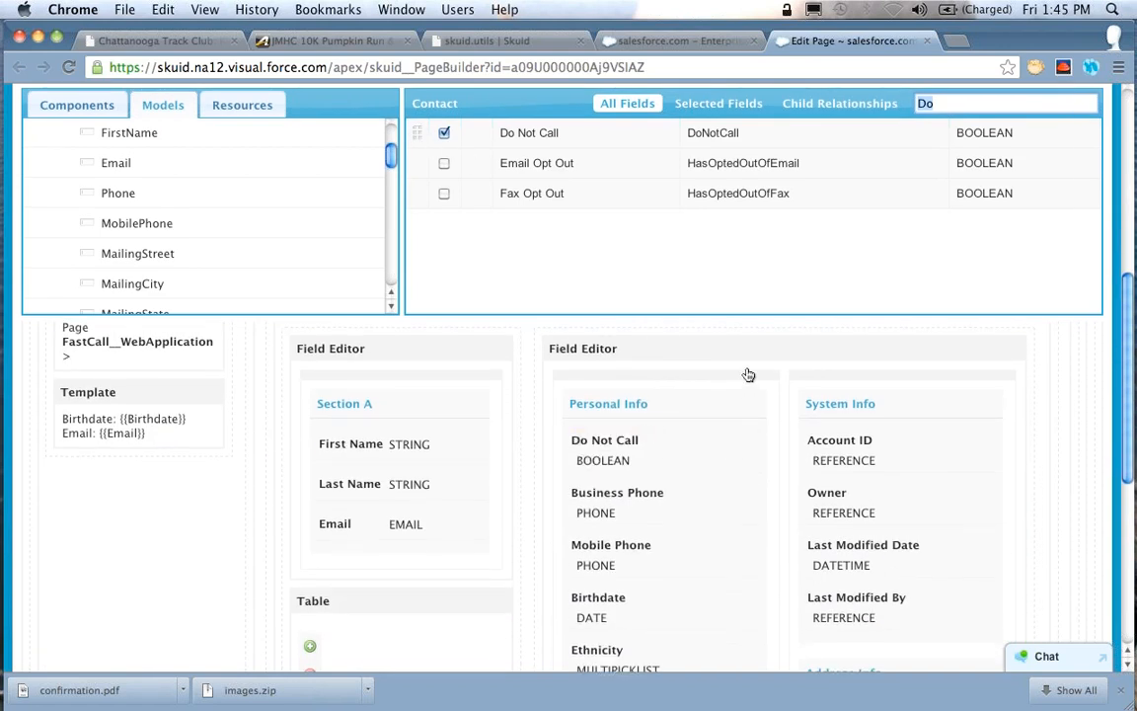
Remove the Business Phone and Mobile Phone fields from the Personal Info section
{"action": "scroll", "coordinate": [748, 375], "scroll_direction": "down", "scroll_amount": 1}
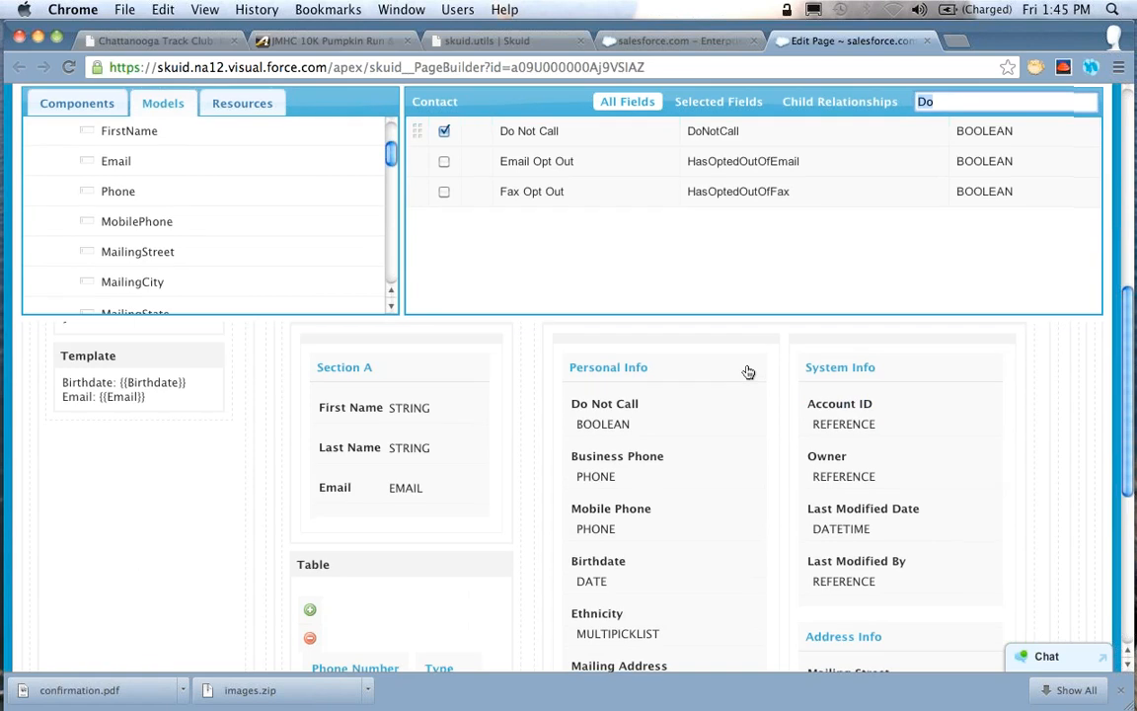
{"action": "scroll", "coordinate": [745, 372], "scroll_direction": "down", "scroll_amount": 1}
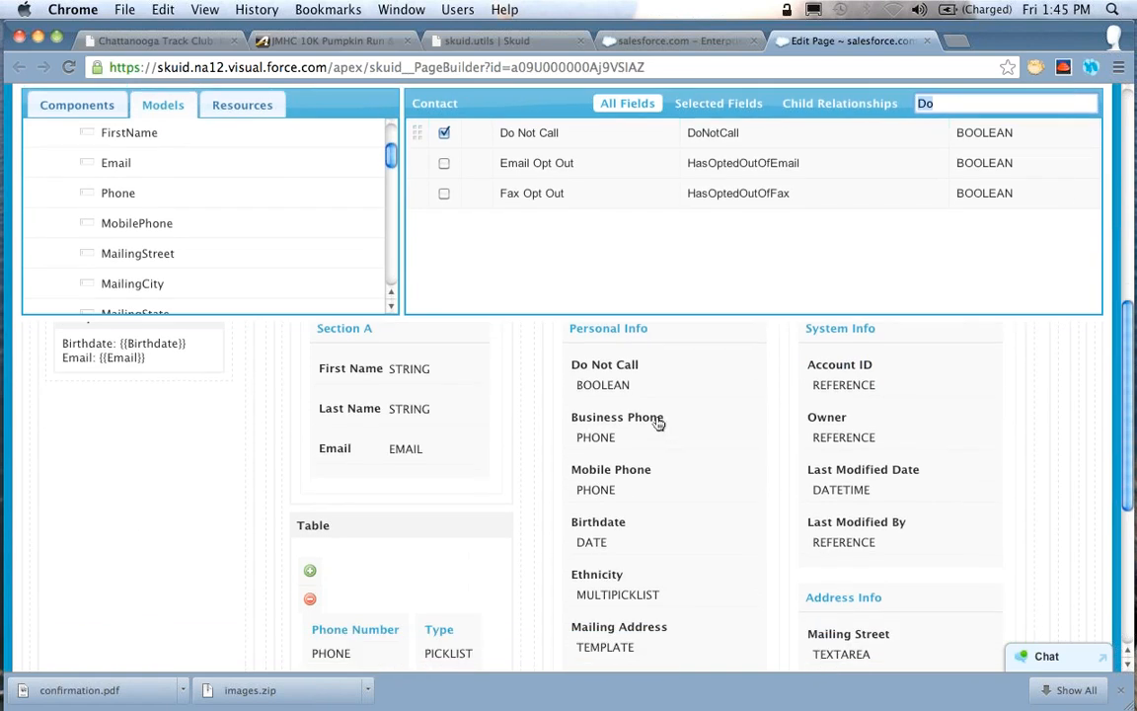
{"action": "left_click", "coordinate": [658, 422]}
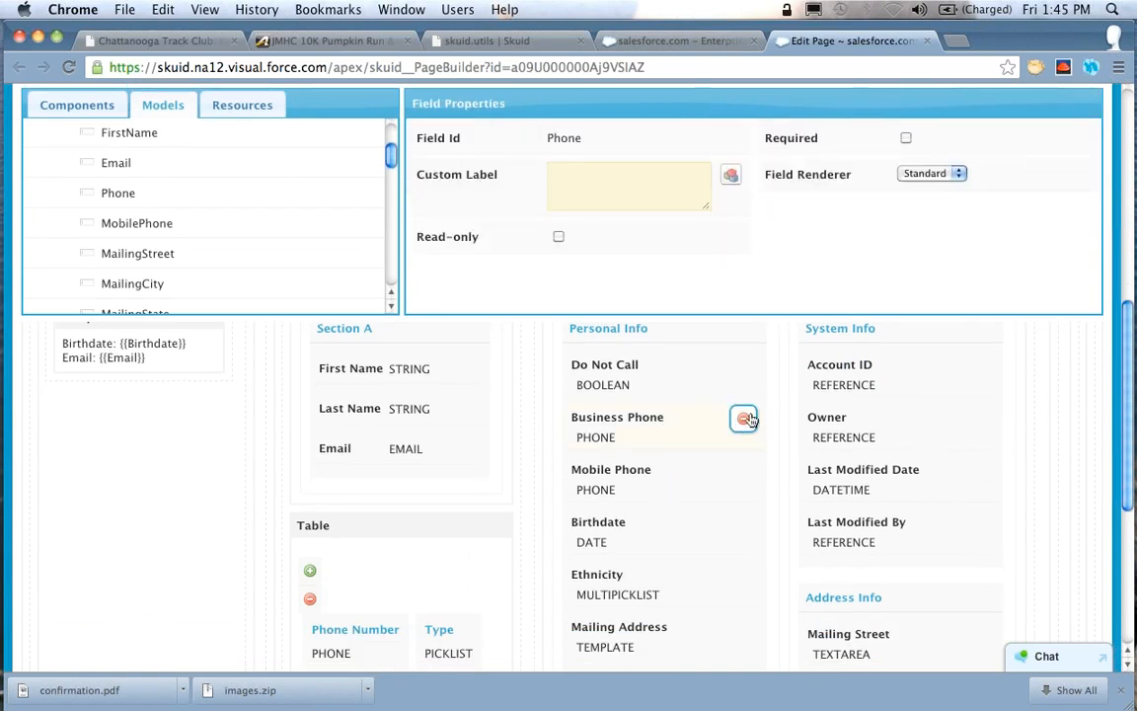
{"action": "left_click", "coordinate": [745, 419]}
{"action": "left_click", "coordinate": [743, 420]}
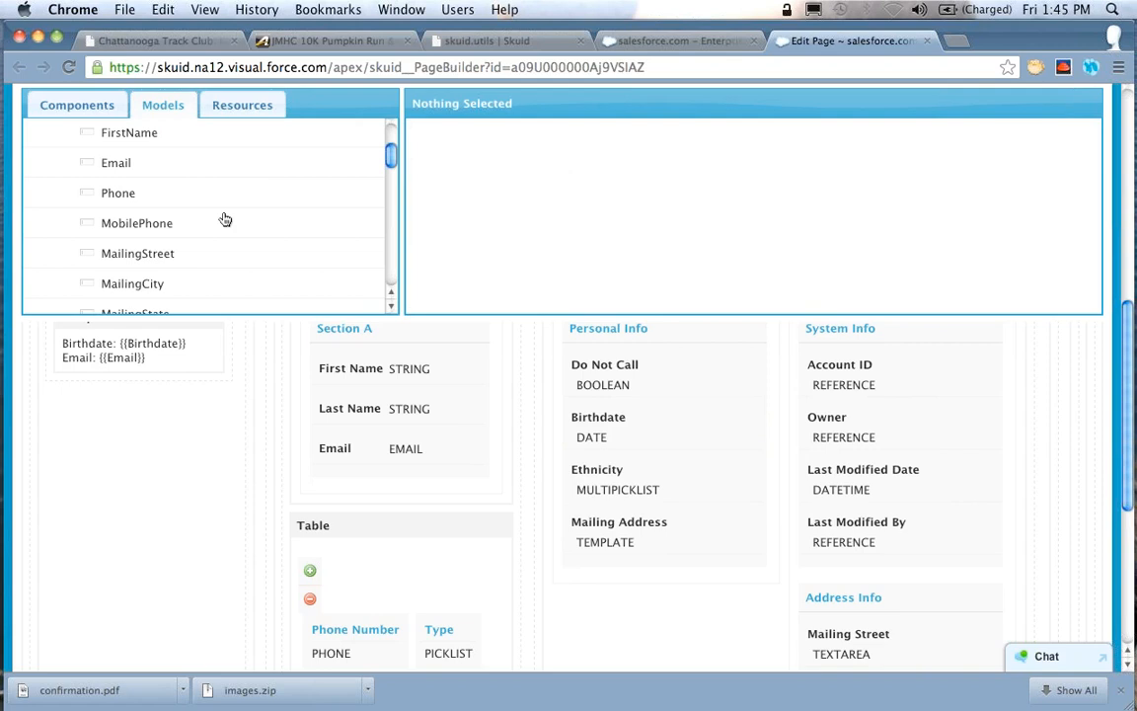
Add a template field below Do Not Call in the Personal Info section and label it "Phone Numbers"
{"action": "left_click", "coordinate": [99, 106]}
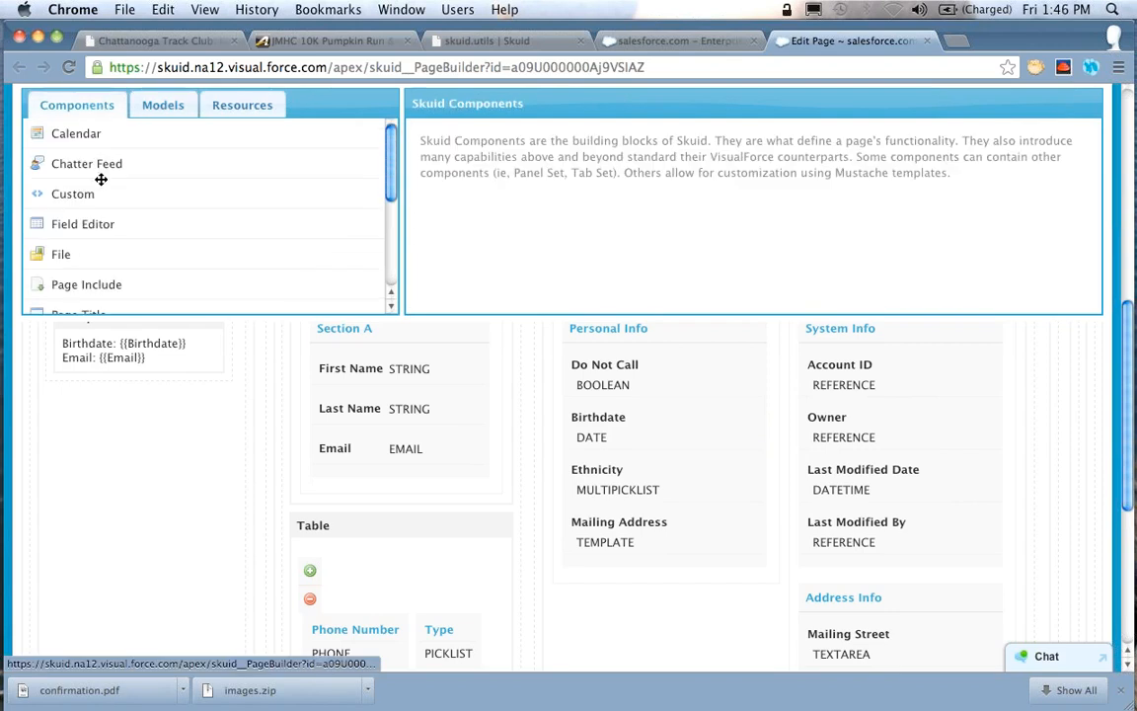
{"action": "scroll", "coordinate": [99, 179], "scroll_direction": "down", "scroll_amount": 5}
{"action": "left_click_drag", "start_coordinate": [84, 268], "coordinate": [681, 394]}
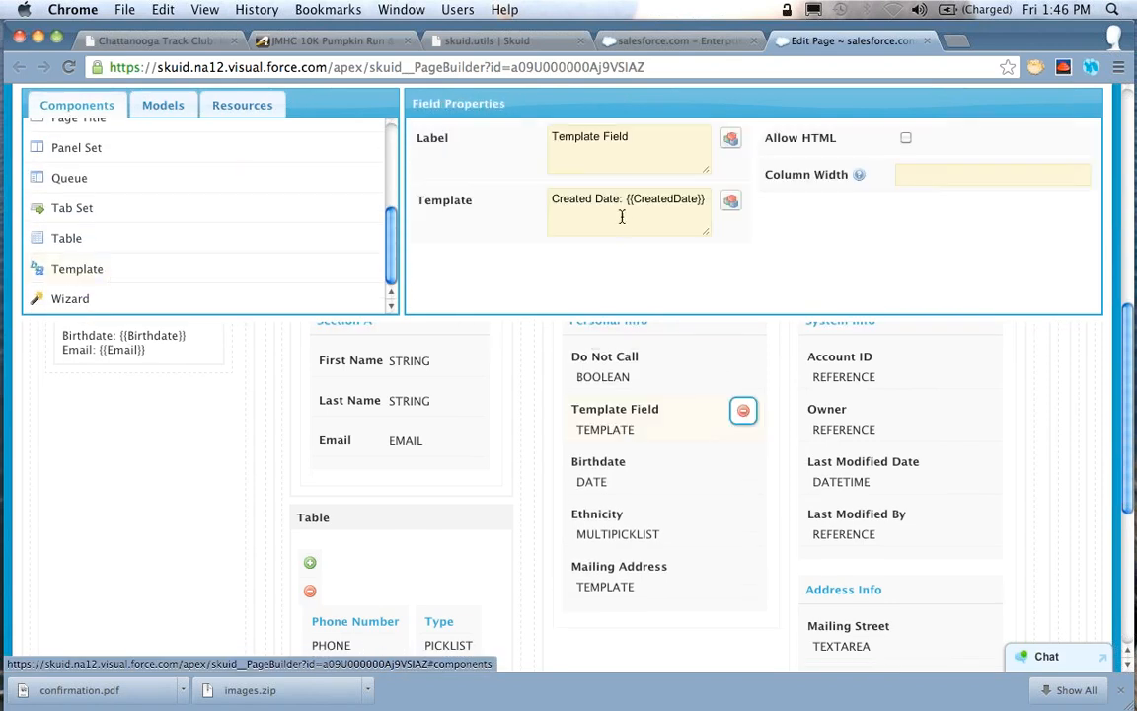
{"action": "triple_click", "coordinate": [635, 151]}
{"action": "type", "text": "Phone Numbers"}
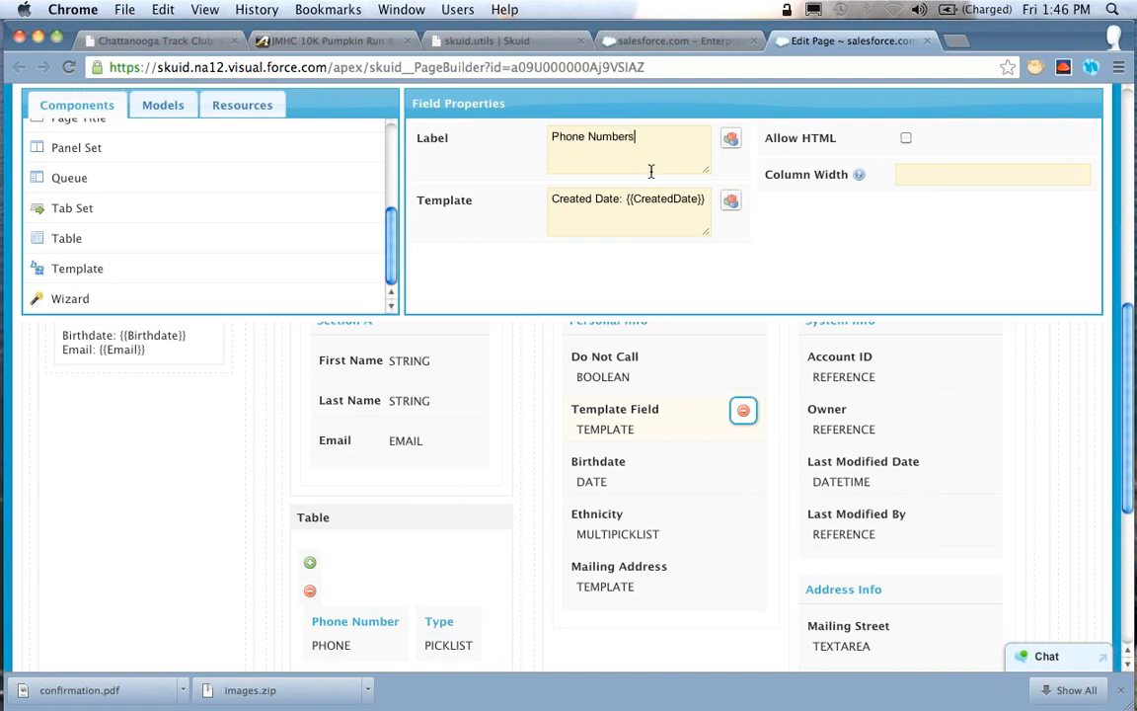
Clear the default template text of the Phone Numbers field and save the page
{"action": "triple_click", "coordinate": [650, 198]}
{"action": "key", "text": "BackSpace"}
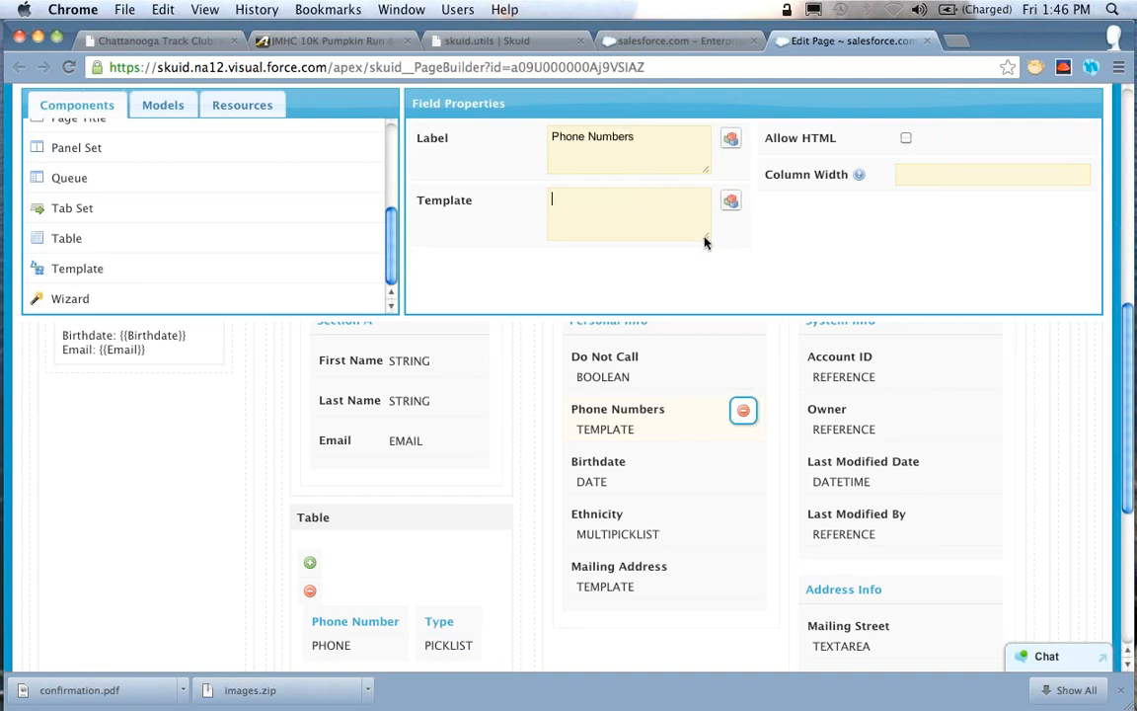
{"action": "left_click_drag", "start_coordinate": [705, 234], "coordinate": [705, 270]}
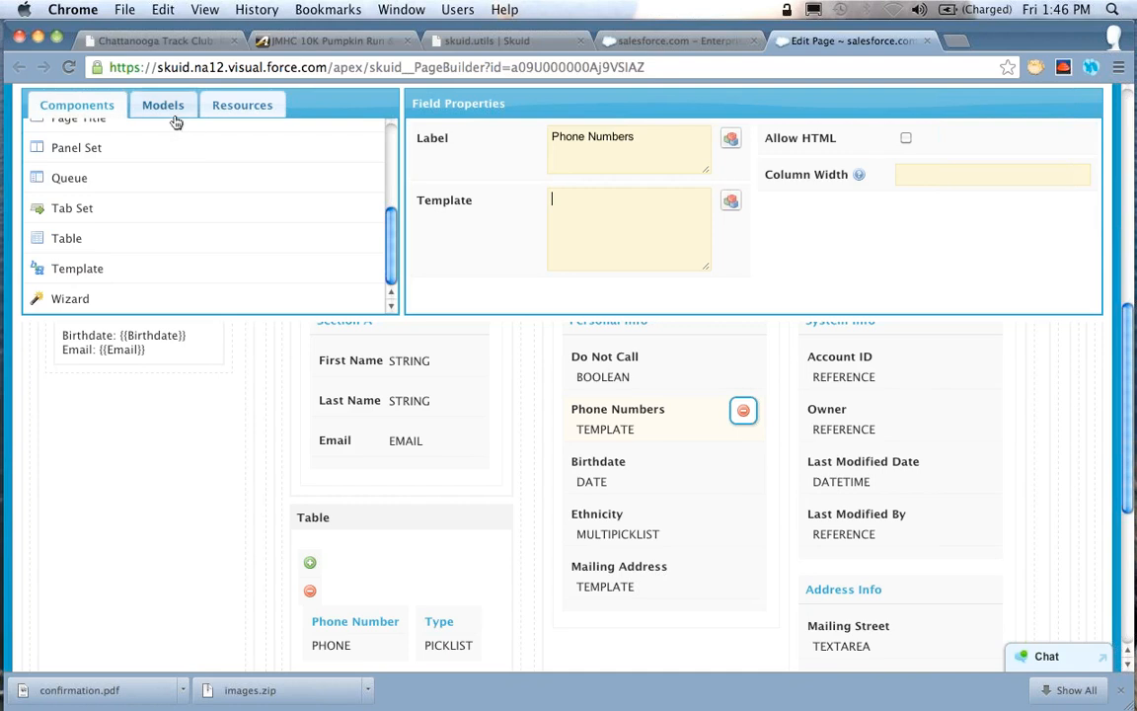
{"action": "scroll", "coordinate": [1036, 279], "scroll_direction": "up", "scroll_amount": 6}
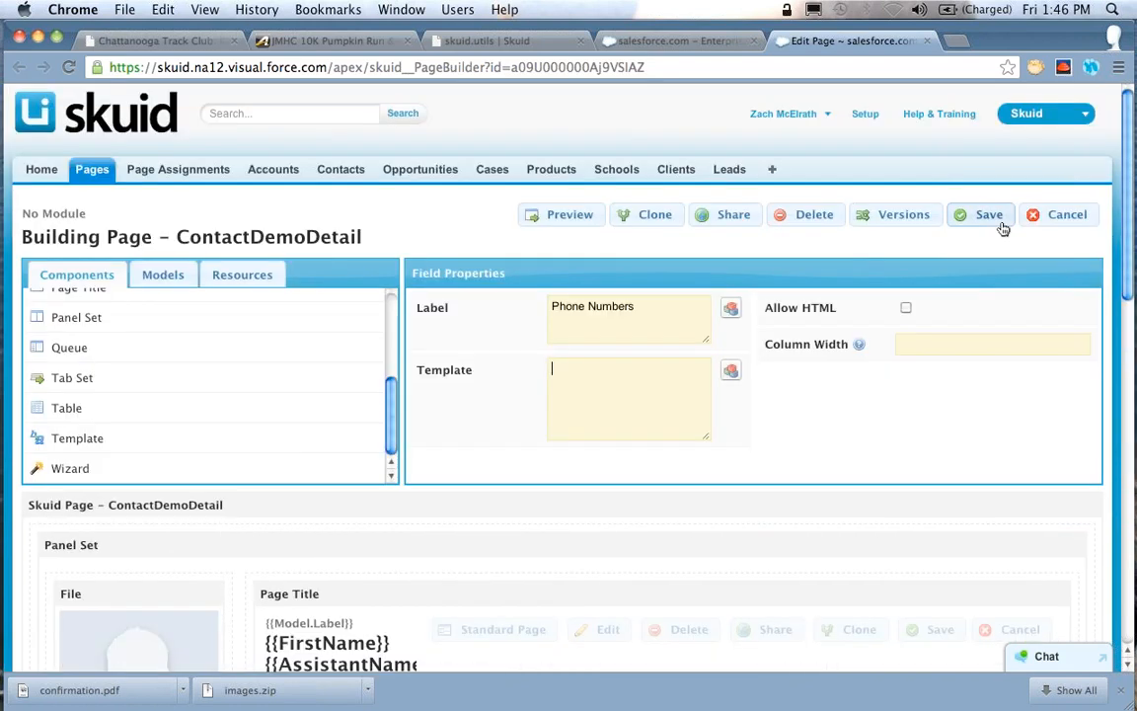
{"action": "left_click", "coordinate": [987, 217]}
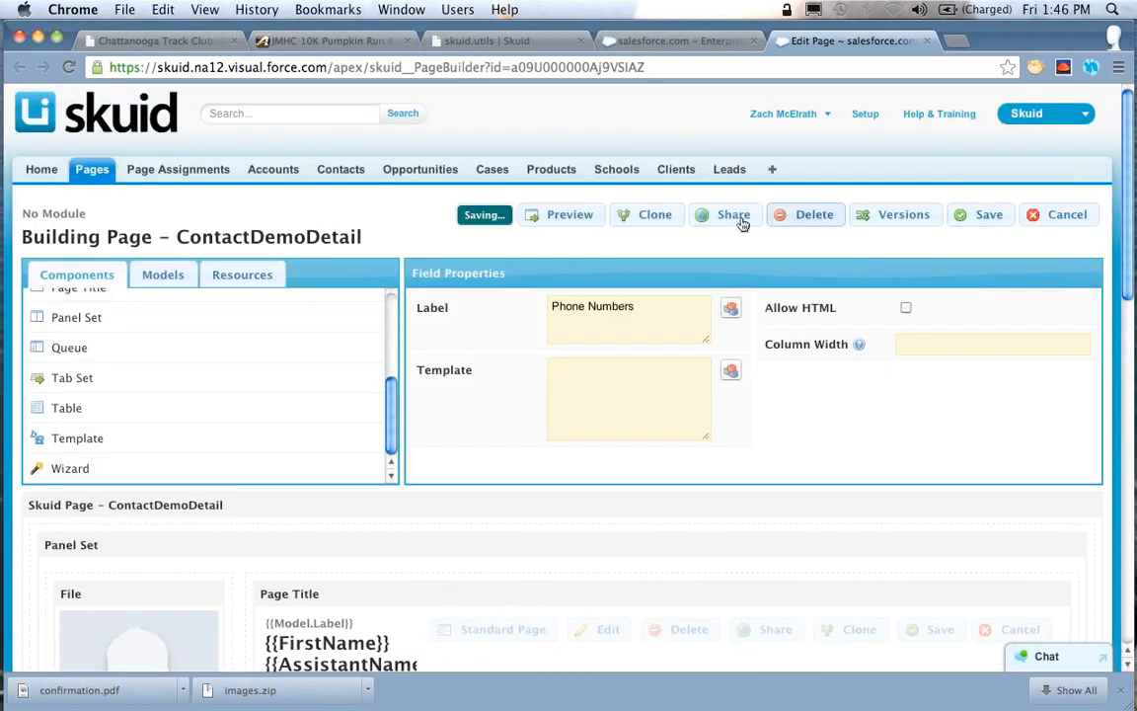
Search the Contact model's selected fields for "Do" to check for the Do Not Call field
{"action": "left_click", "coordinate": [155, 279]}
{"action": "scroll", "coordinate": [195, 362], "scroll_direction": "down", "scroll_amount": 10}
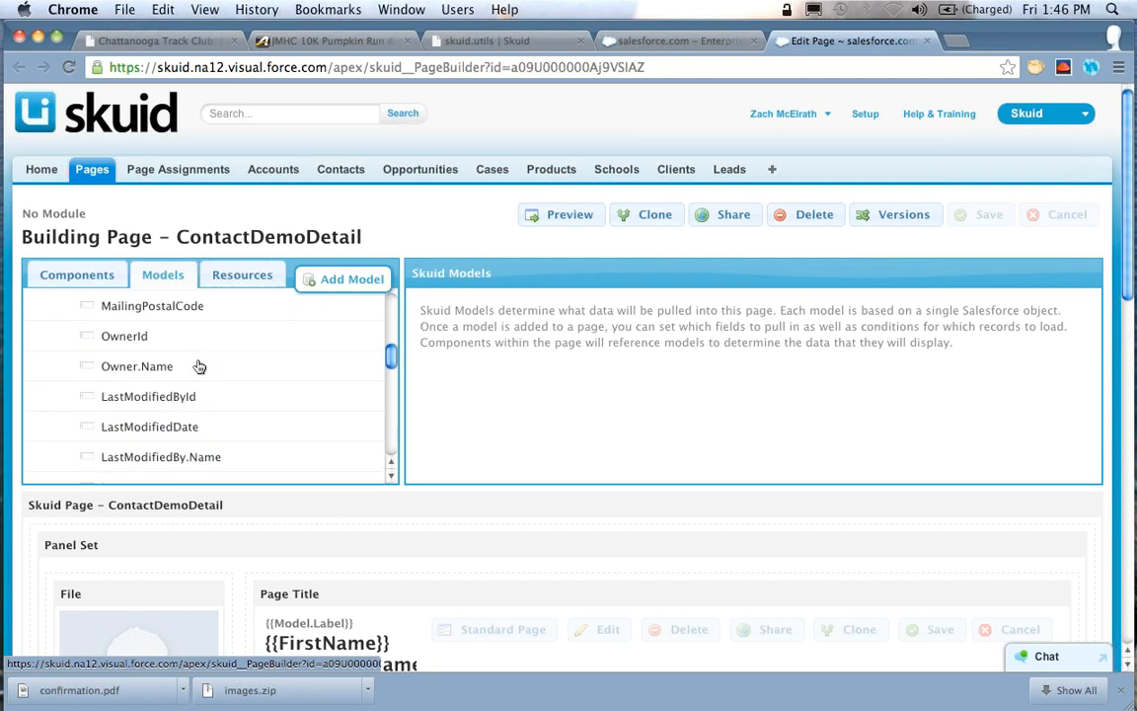
{"action": "scroll", "coordinate": [198, 365], "scroll_direction": "up", "scroll_amount": 10}
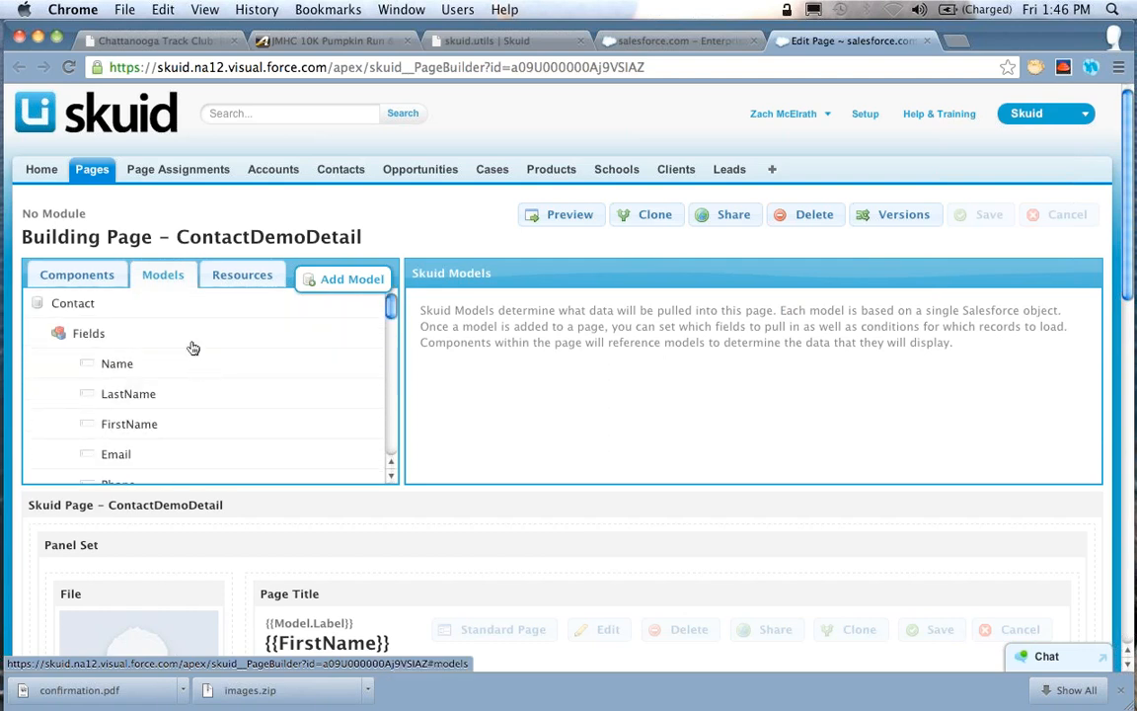
{"action": "left_click", "coordinate": [175, 331]}
{"action": "left_click", "coordinate": [743, 280]}
{"action": "type", "text": "Do"}
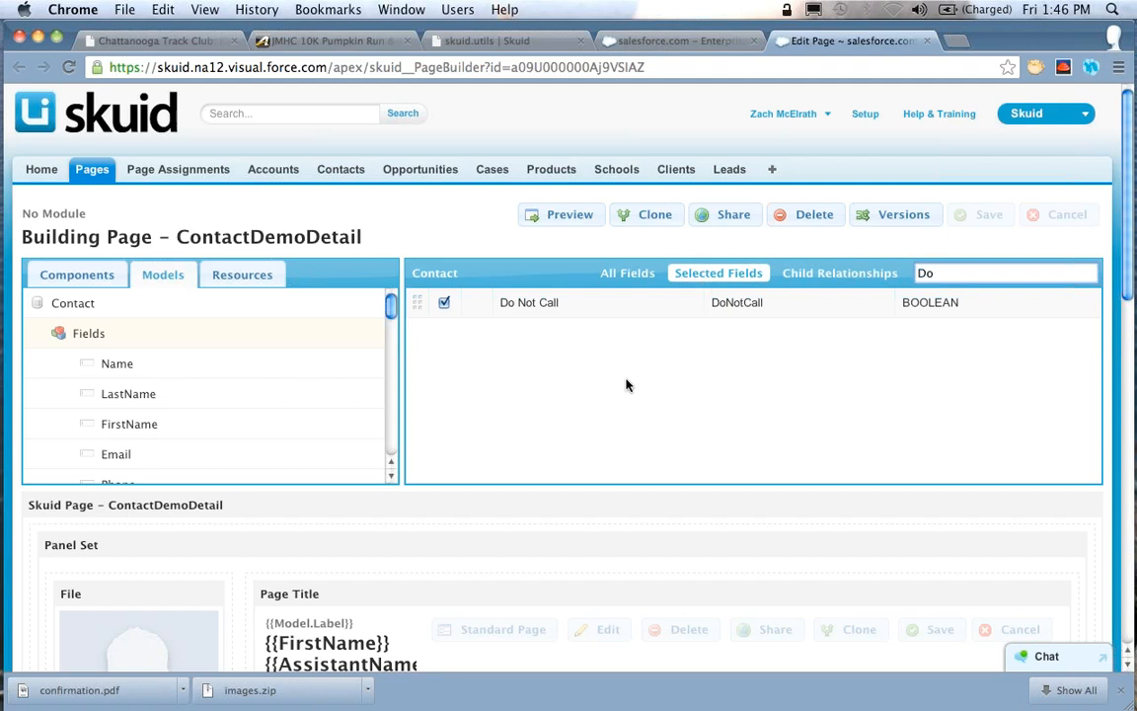
Insert the Do Not Call merge field into the Phone Numbers field's template
{"action": "scroll", "coordinate": [625, 385], "scroll_direction": "down", "scroll_amount": 10}
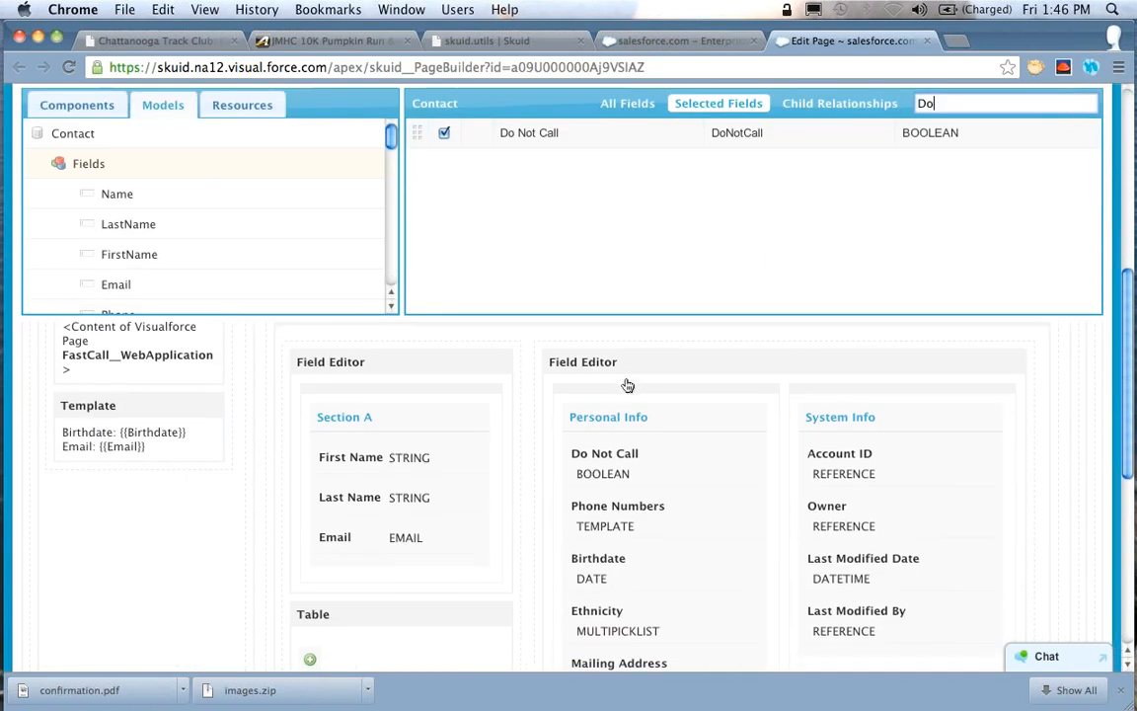
{"action": "left_click", "coordinate": [655, 503]}
{"action": "left_click", "coordinate": [701, 201]}
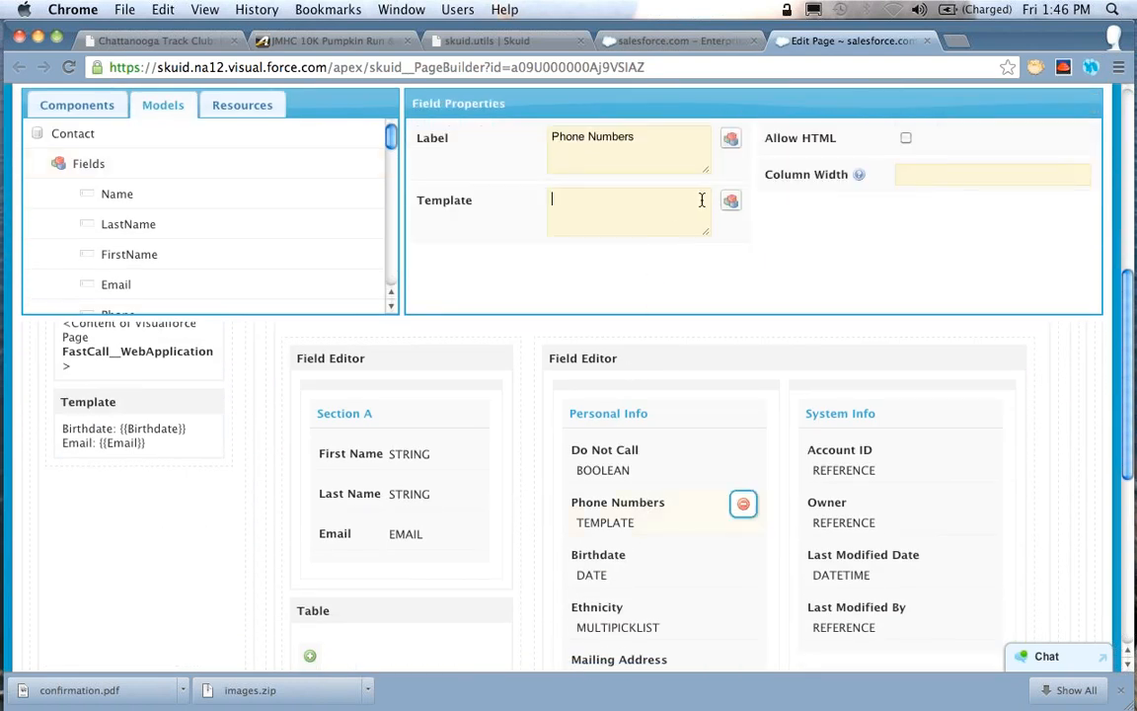
{"action": "left_click", "coordinate": [730, 201]}
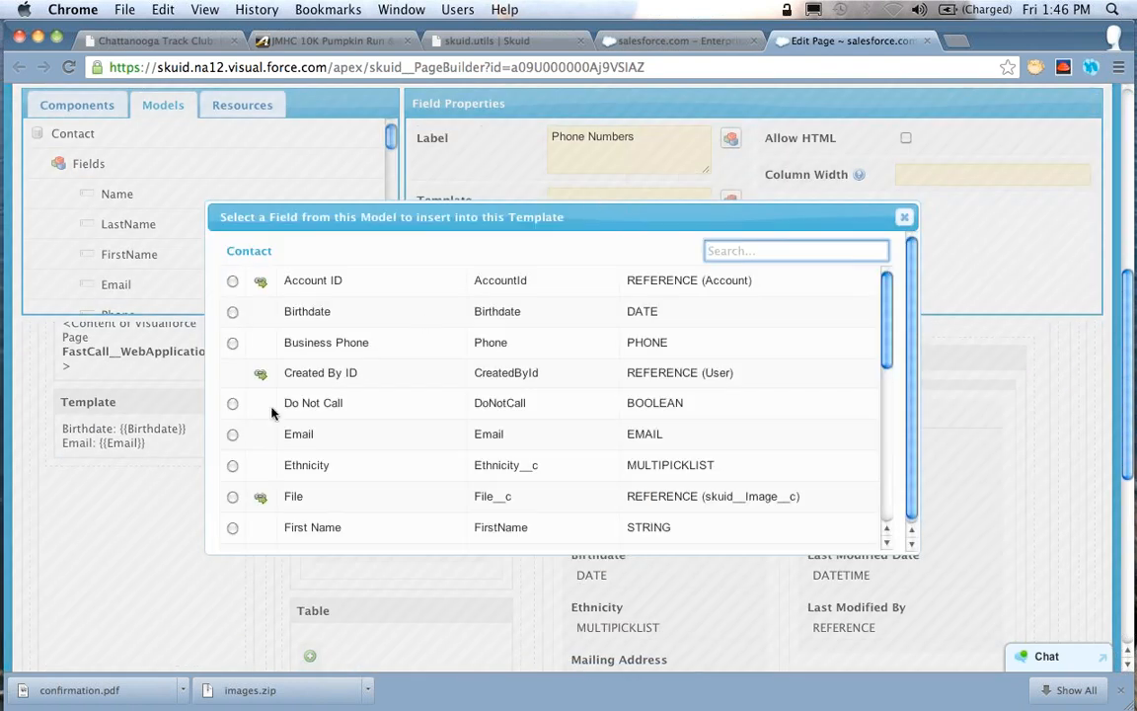
{"action": "left_click", "coordinate": [234, 401]}
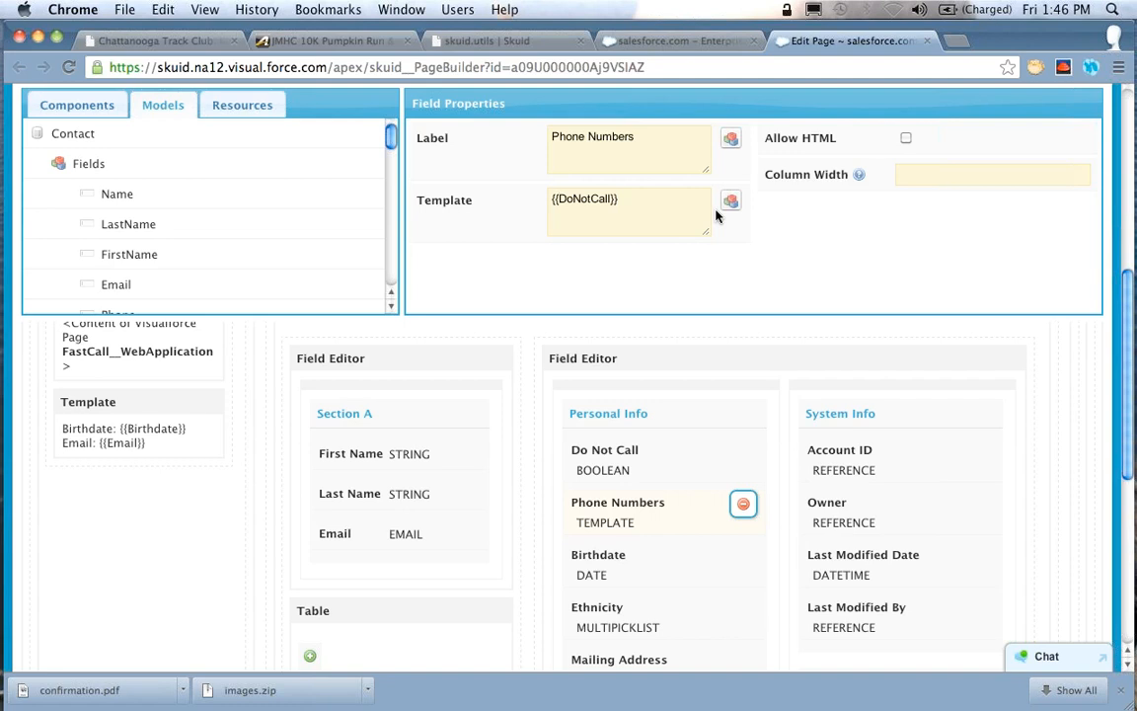
Turn the merge field into a section with the opening tag {{#DoNotCall}} and, on a new line, the closing tag {{/DoNotCall}}
{"action": "type", "text": "#"}
{"action": "key", "text": "super+a"}
{"action": "key", "text": "super+c"}
{"action": "key", "text": "Right"}
{"action": "key", "text": "Return"}
{"action": "key", "text": "super+v"}
{"action": "key", "text": "BackSpace"}
{"action": "type", "text": "/"}
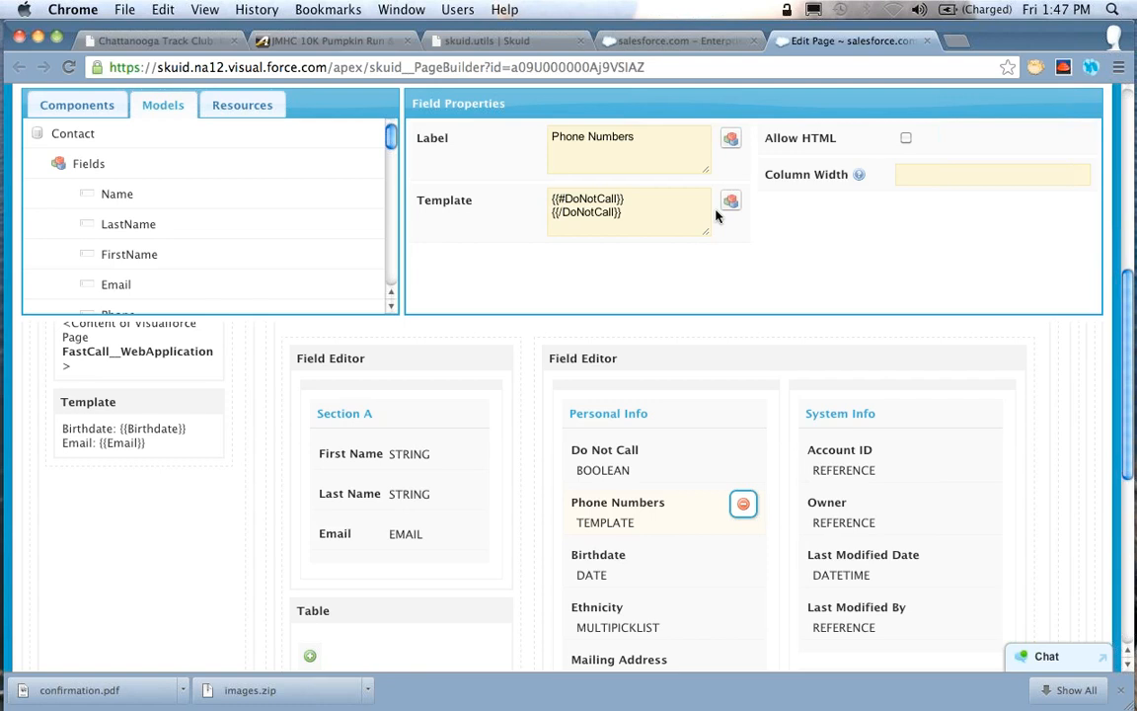
Enter "HIDDEN - Don't you dare call them!" between the two DoNotCall tags and enlarge the template box
{"action": "key", "text": "Return"}
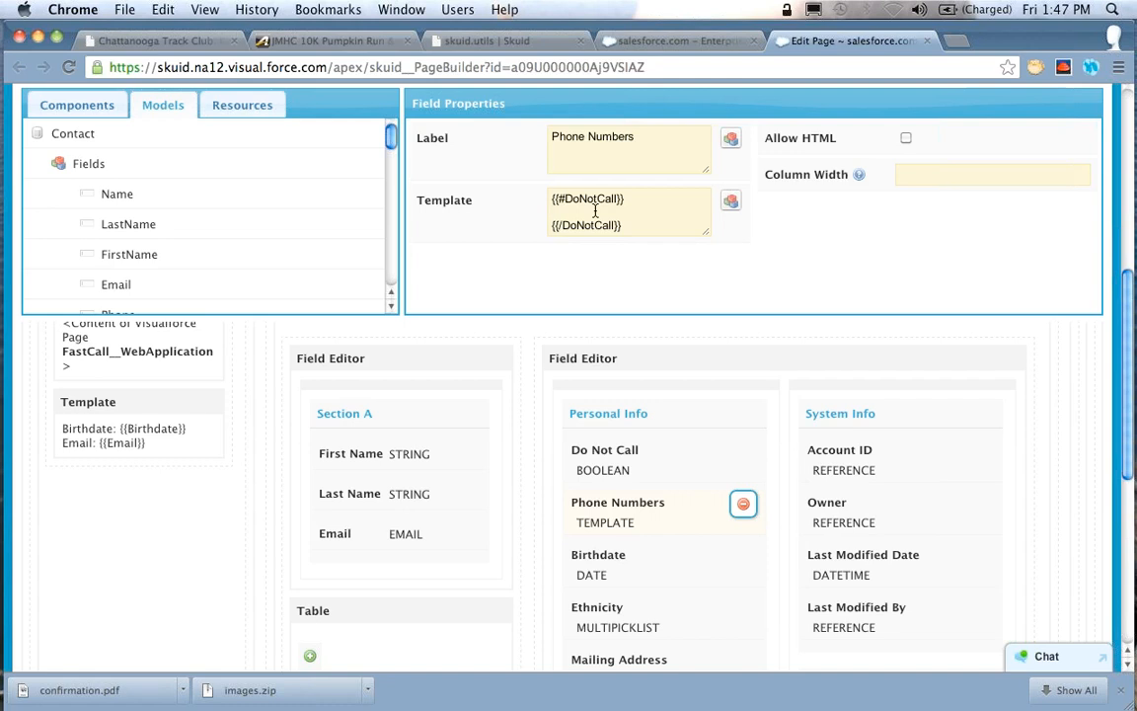
{"action": "type", "text": "HIDDEN - Don't you dare call them!"}
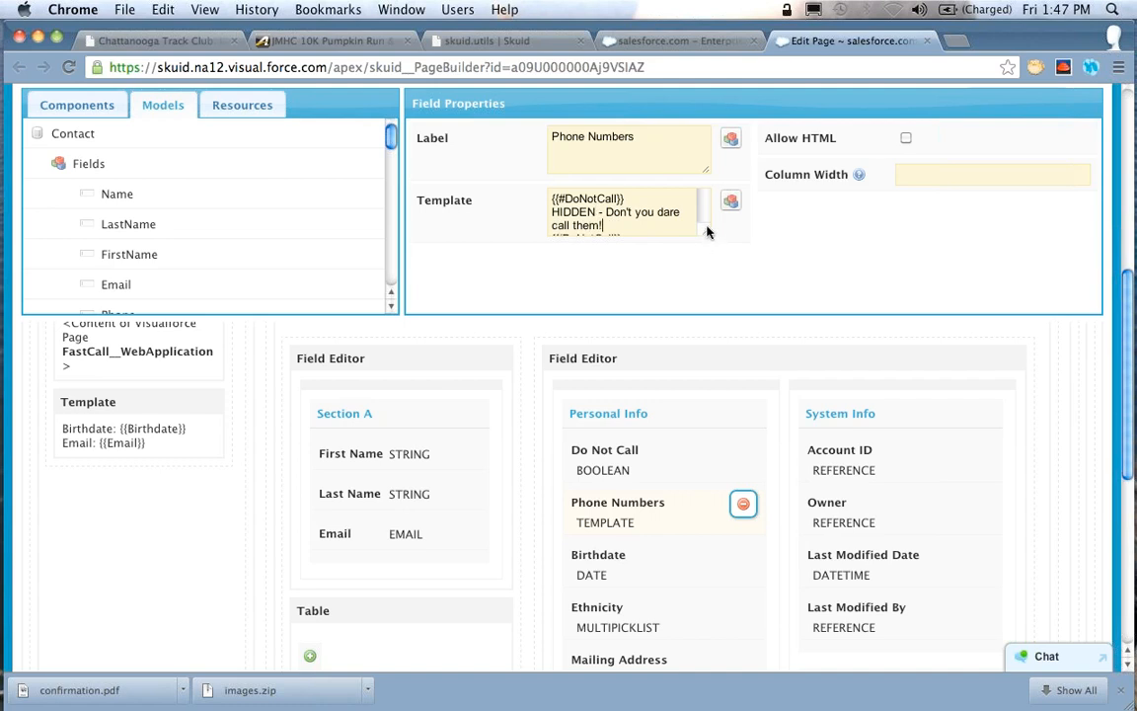
{"action": "mouse_move", "coordinate": [706, 231]}
{"action": "left_mouse_down"}
{"action": "mouse_move", "coordinate": [723, 249]}
{"action": "mouse_move", "coordinate": [708, 256]}
{"action": "left_mouse_up"}
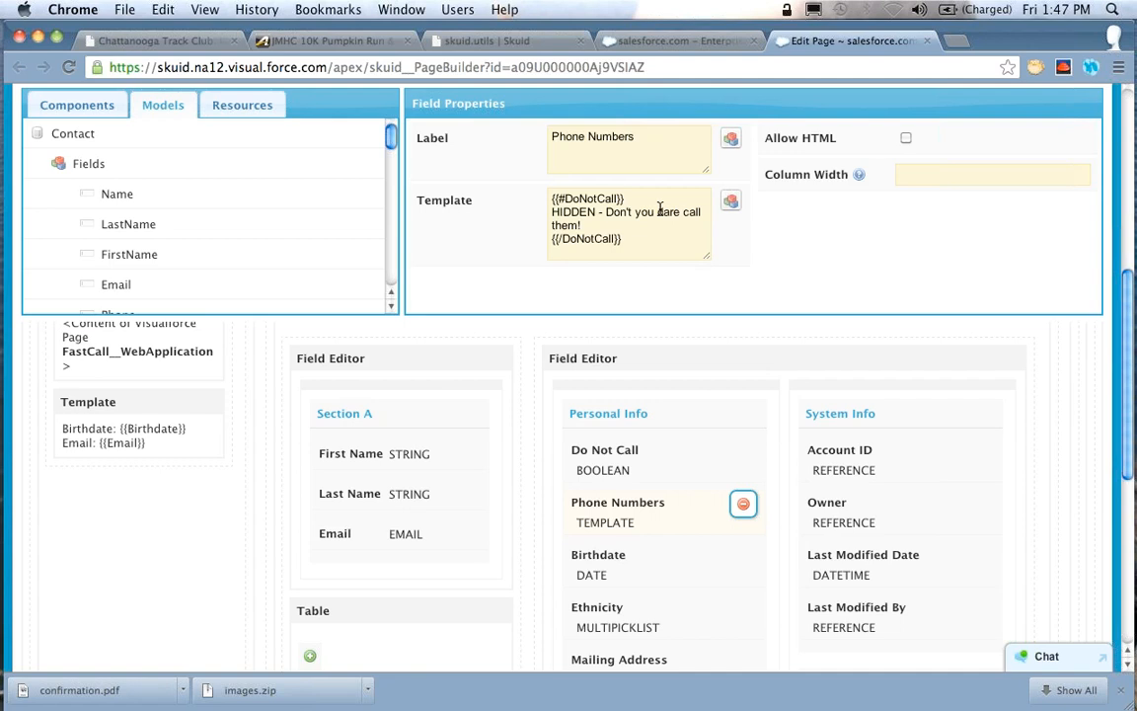
Duplicate the whole DoNotCall section beneath the original and enlarge the template box to fit both
{"action": "key", "text": "shift+Up"}
{"action": "key", "text": "shift+Up"}
{"action": "key", "text": "shift+Up"}
{"action": "key", "text": "shift+Up"}
{"action": "key", "text": "super+c"}
{"action": "key", "text": "Down"}
{"action": "key", "text": "Return"}
{"action": "key", "text": "super+v"}
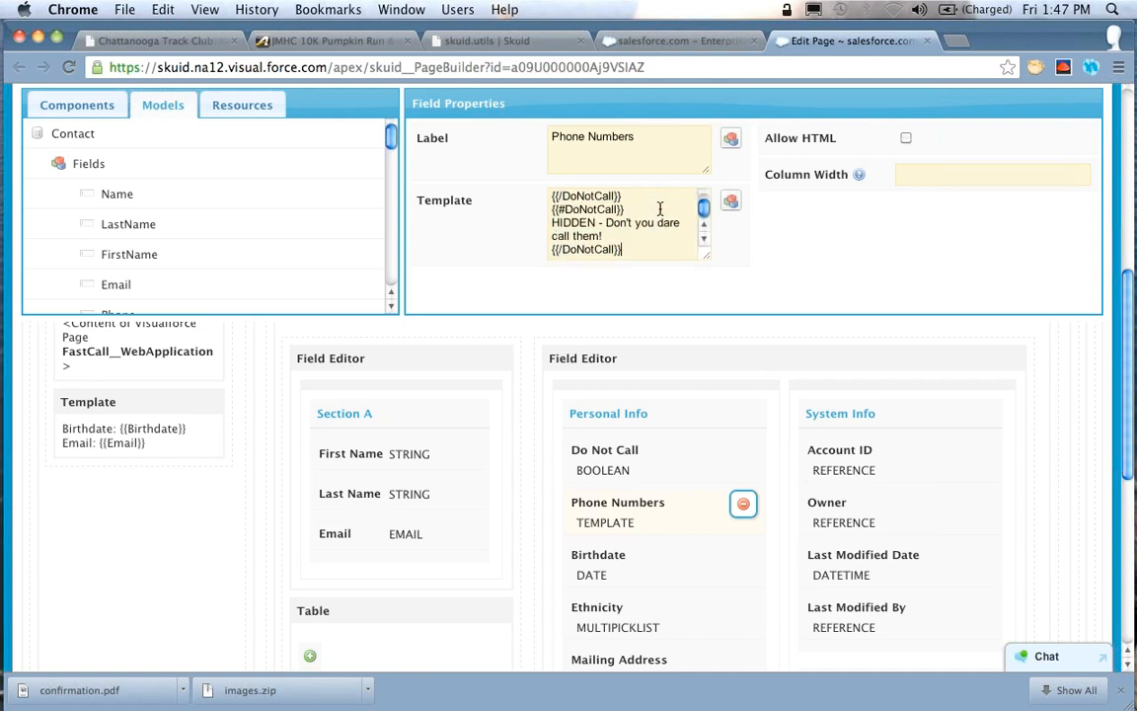
{"action": "left_click_drag", "start_coordinate": [705, 256], "coordinate": [708, 294]}
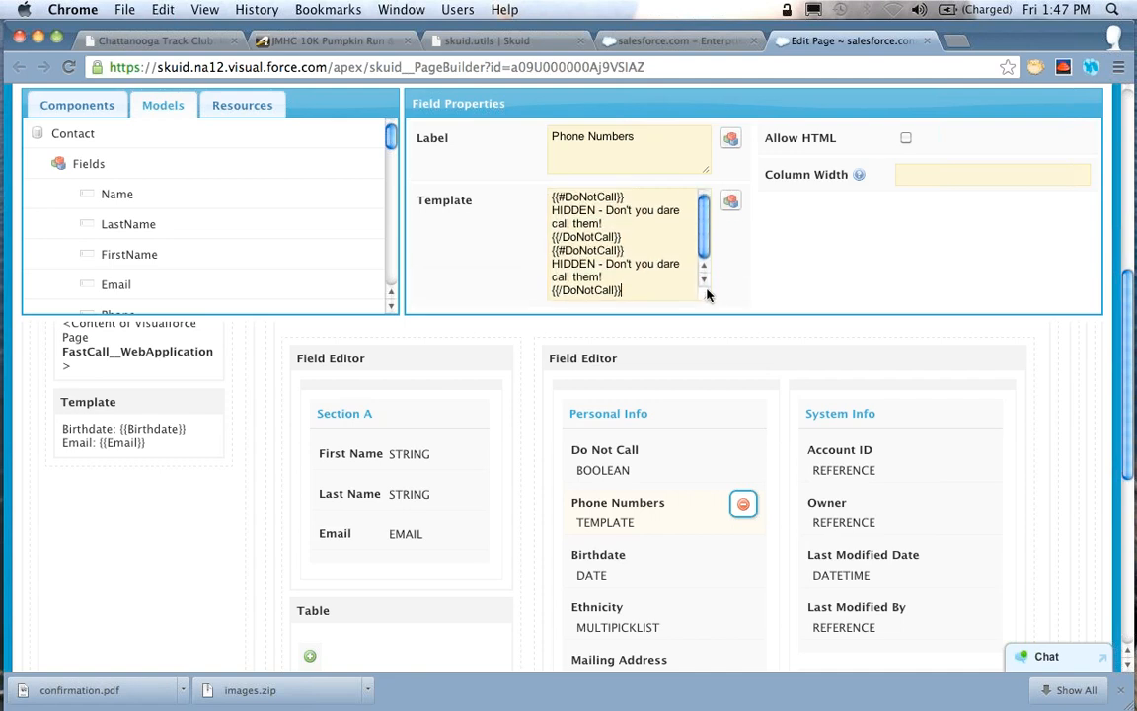
Change the second section's opening tag to the inverted form {{^DoNotCall}}
{"action": "left_click", "coordinate": [564, 252]}
{"action": "key", "text": "BackSpace"}
{"action": "type", "text": "^"}
Open the janl/mustache.js GitHub page in a new tab and go to its documentation on Sections
{"action": "key", "text": "super+t"}
{"action": "type", "text": "mustache"}
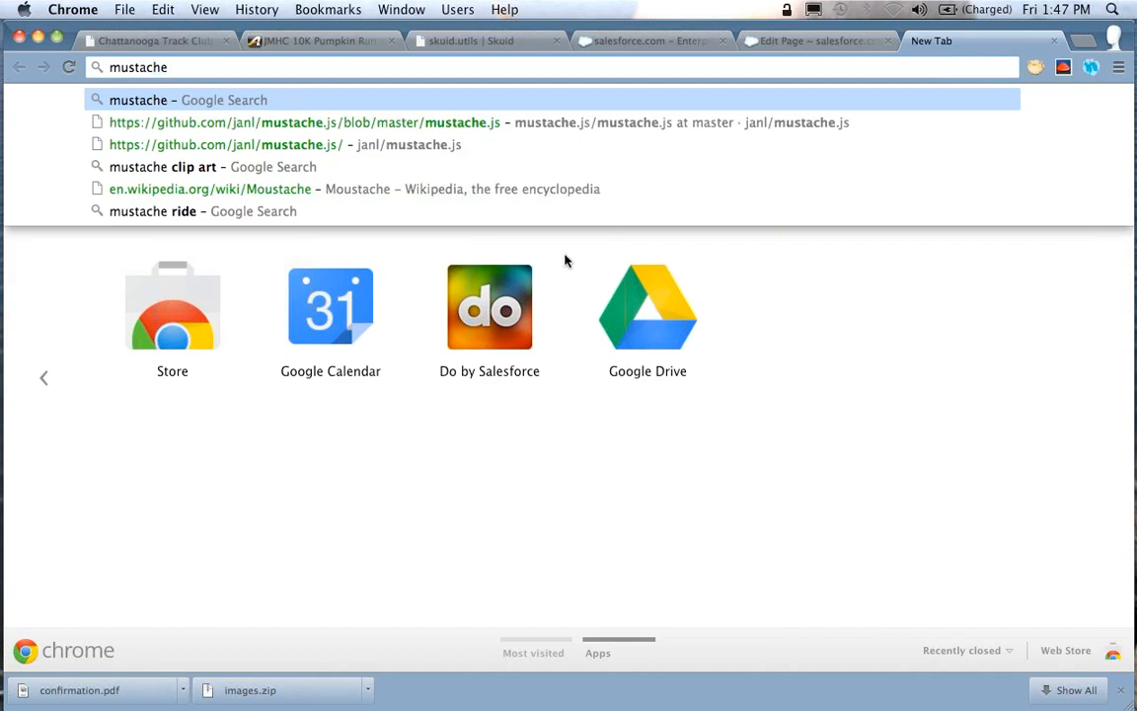
{"action": "key", "text": "Down"}
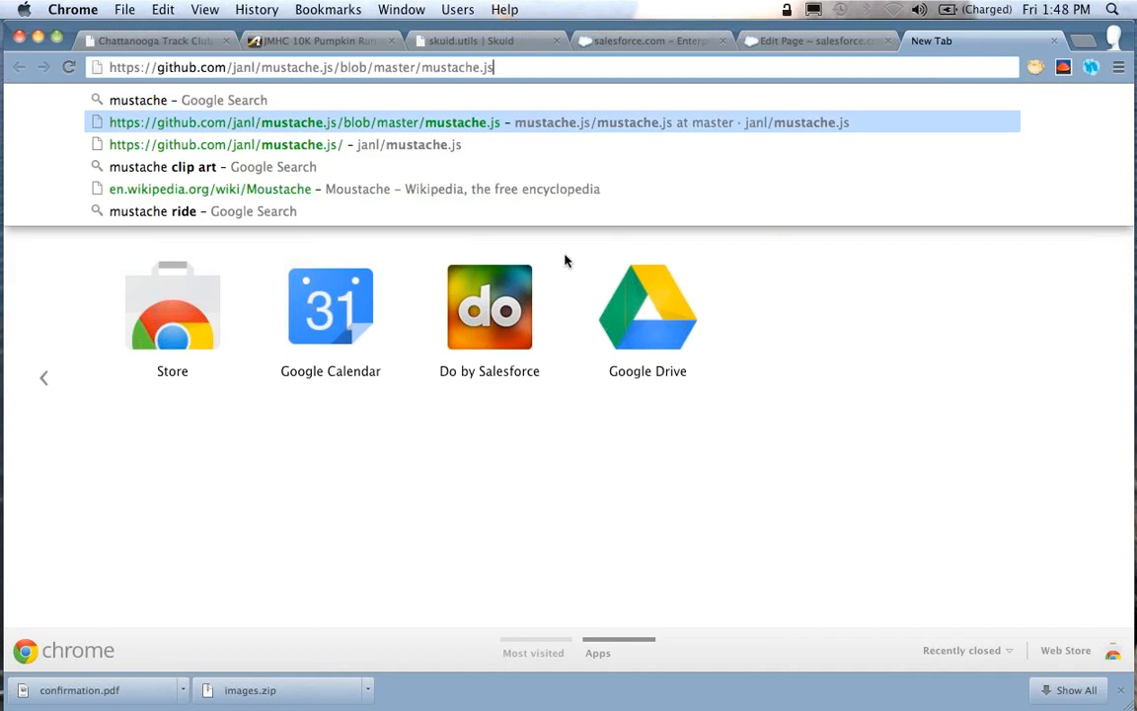
{"action": "key", "text": "Down"}
{"action": "key", "text": "Return"}
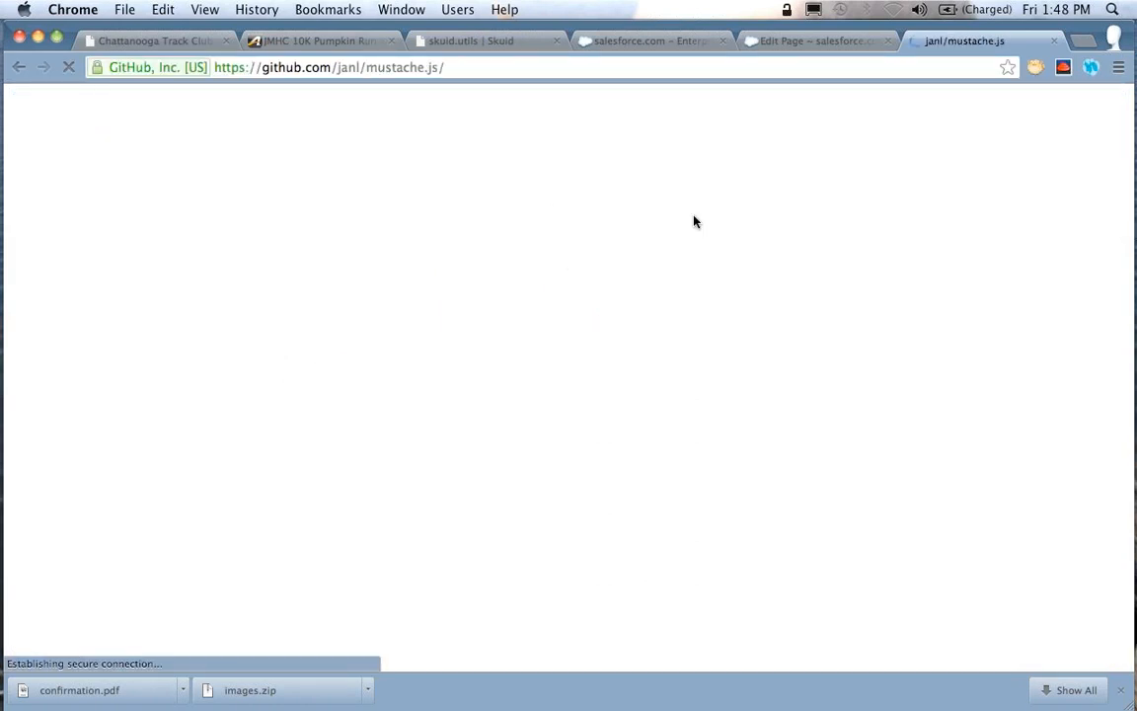
{"action": "scroll", "coordinate": [517, 318], "scroll_direction": "down", "scroll_amount": 15}
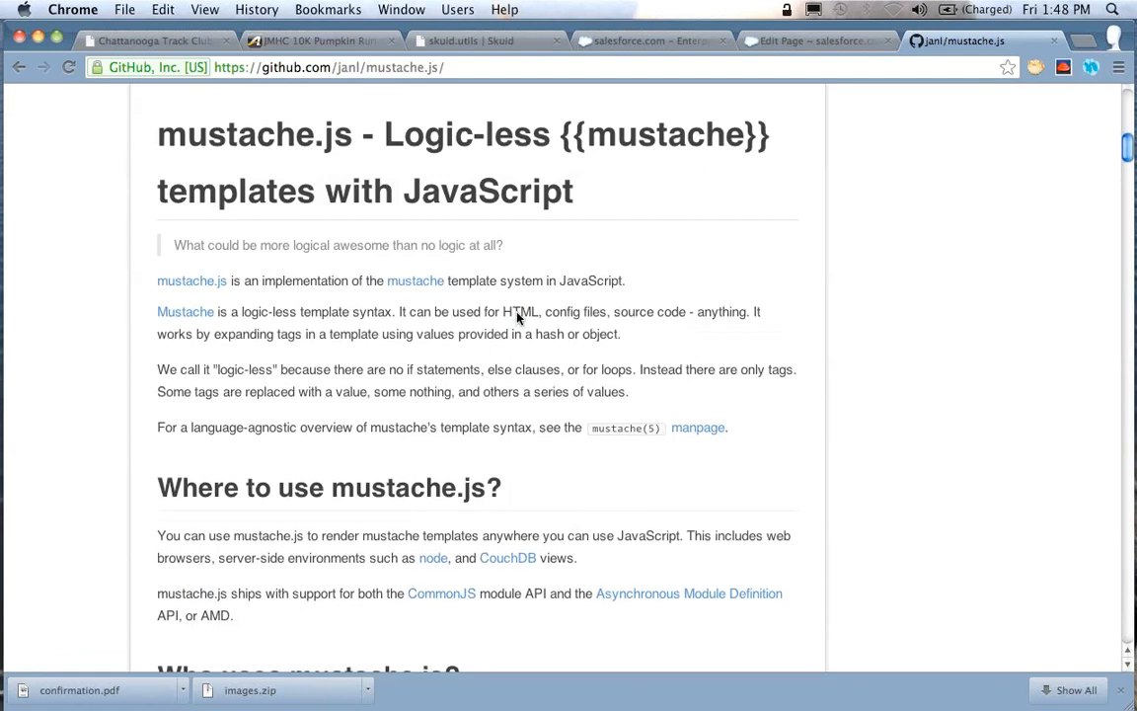
{"action": "scroll", "coordinate": [518, 318], "scroll_direction": "down", "scroll_amount": 20}
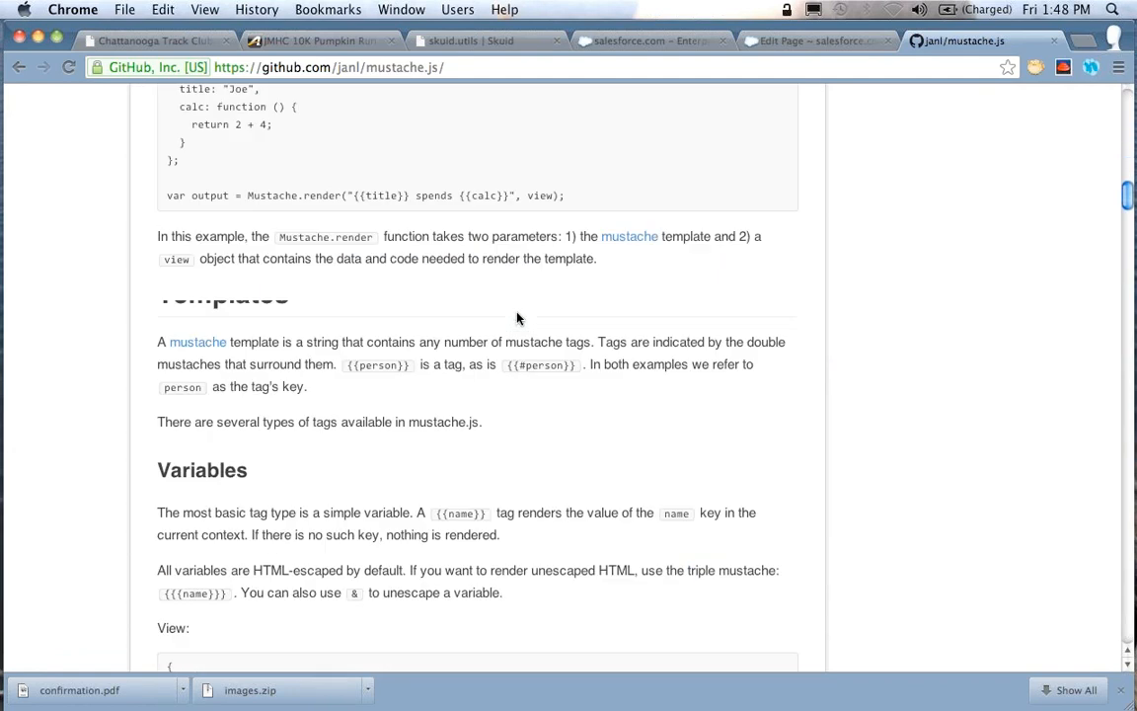
{"action": "scroll", "coordinate": [517, 318], "scroll_direction": "down", "scroll_amount": 10}
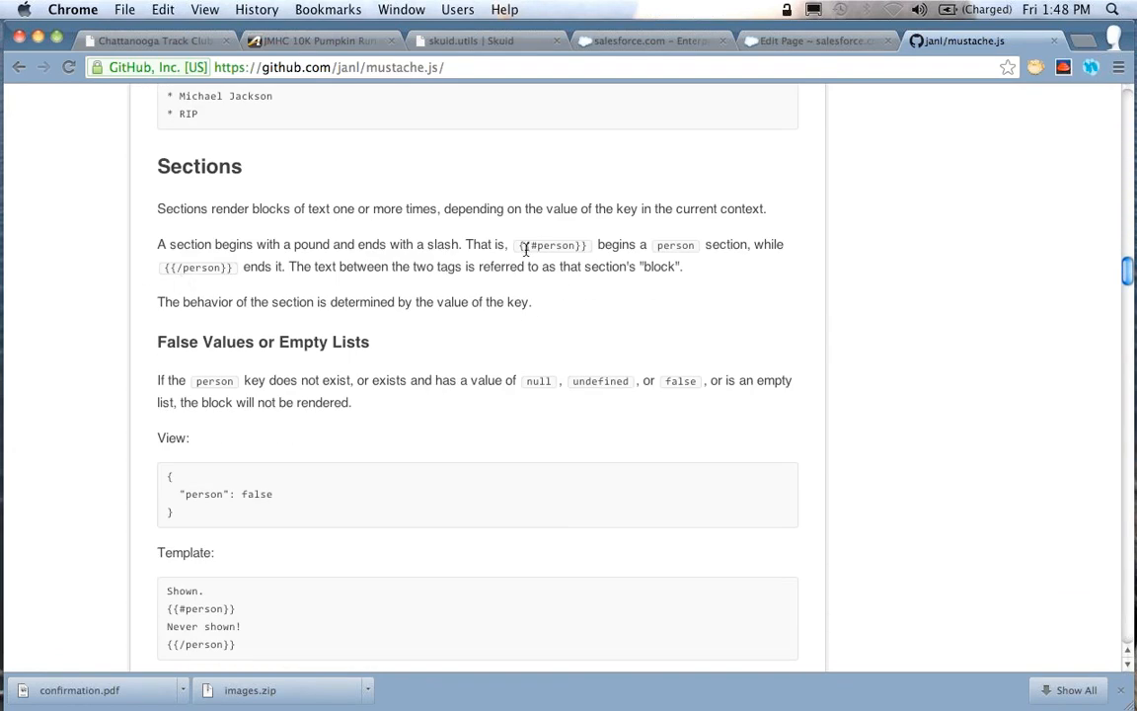
Read how section tags begin and end in the Mustache documentation, and close the GitHub page
{"action": "scroll", "coordinate": [525, 244], "scroll_direction": "down", "scroll_amount": 1}
{"action": "scroll", "coordinate": [525, 244], "scroll_direction": "down", "scroll_amount": 1}
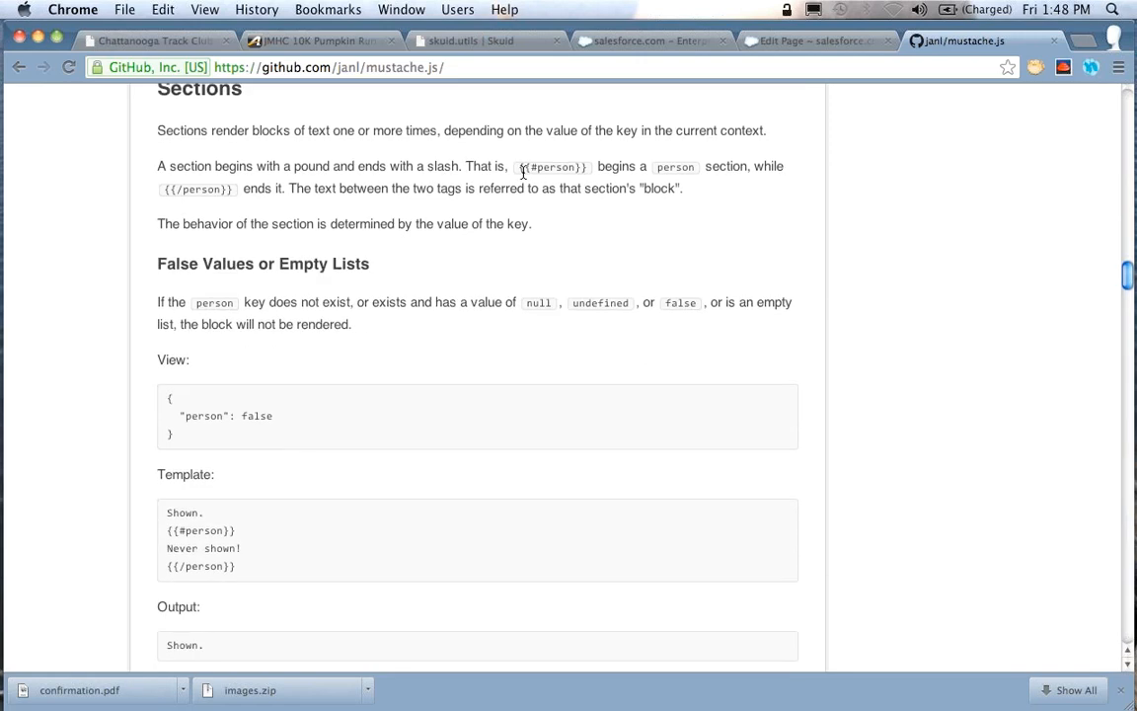
{"action": "left_click_drag", "start_coordinate": [523, 171], "coordinate": [589, 167]}
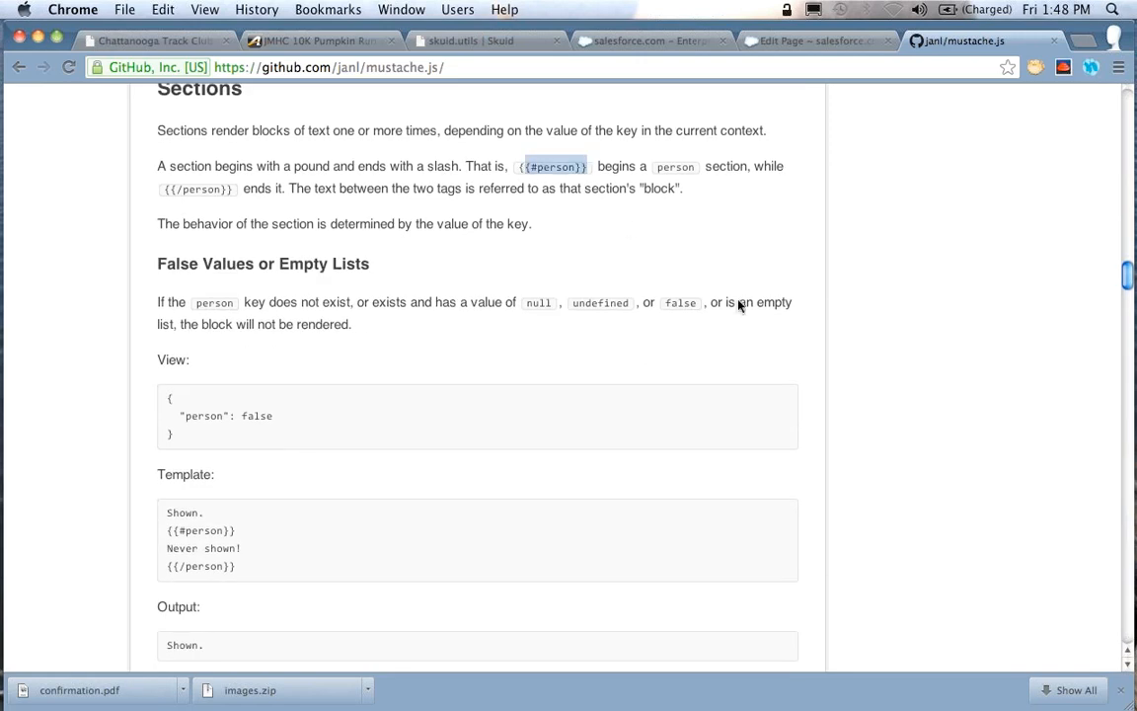
{"action": "scroll", "coordinate": [831, 273], "scroll_direction": "up", "scroll_amount": 20}
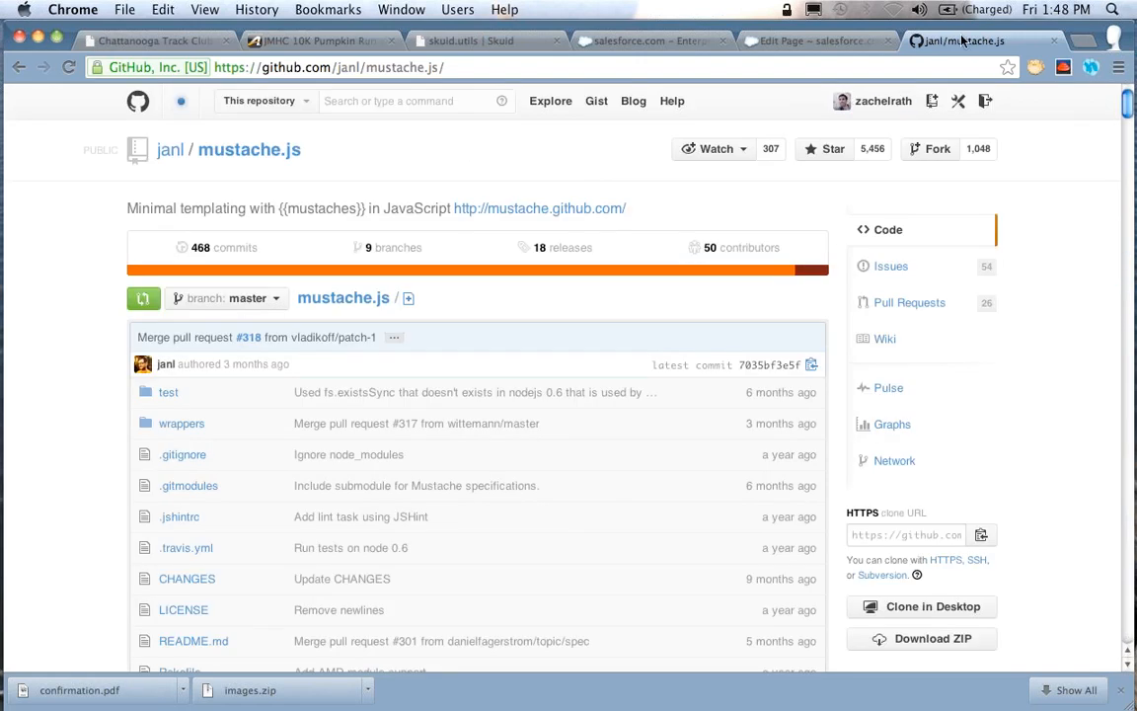
{"action": "key", "text": "super+w"}
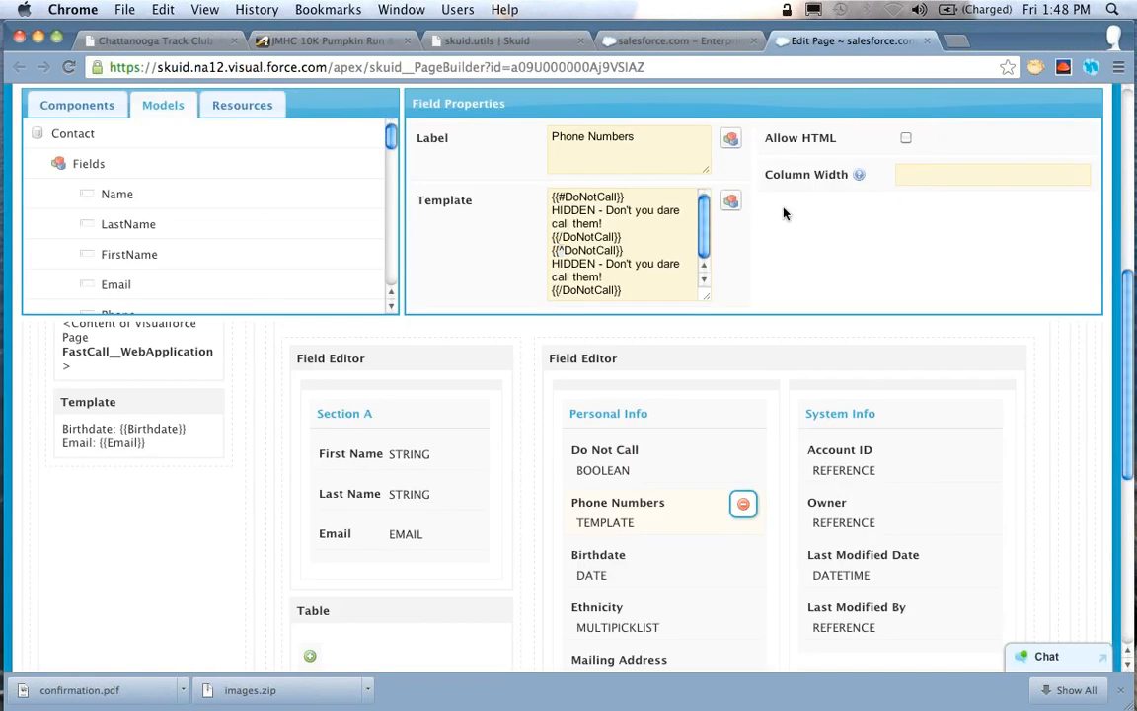
Replace the hidden message inside the {{^DoNotCall}} section of the Phone Numbers template with the Business Phone merge field
{"action": "scroll", "coordinate": [671, 240], "scroll_direction": "up", "scroll_amount": 1}
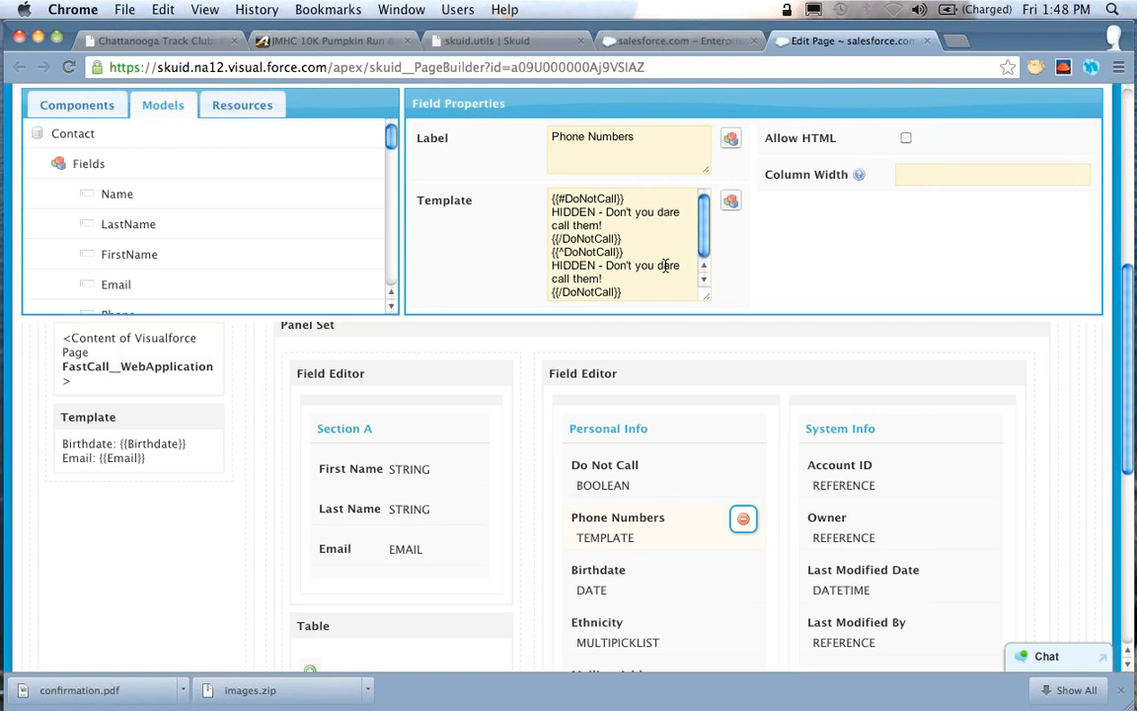
{"action": "triple_click", "coordinate": [666, 266]}
{"action": "key", "text": "BackSpace"}
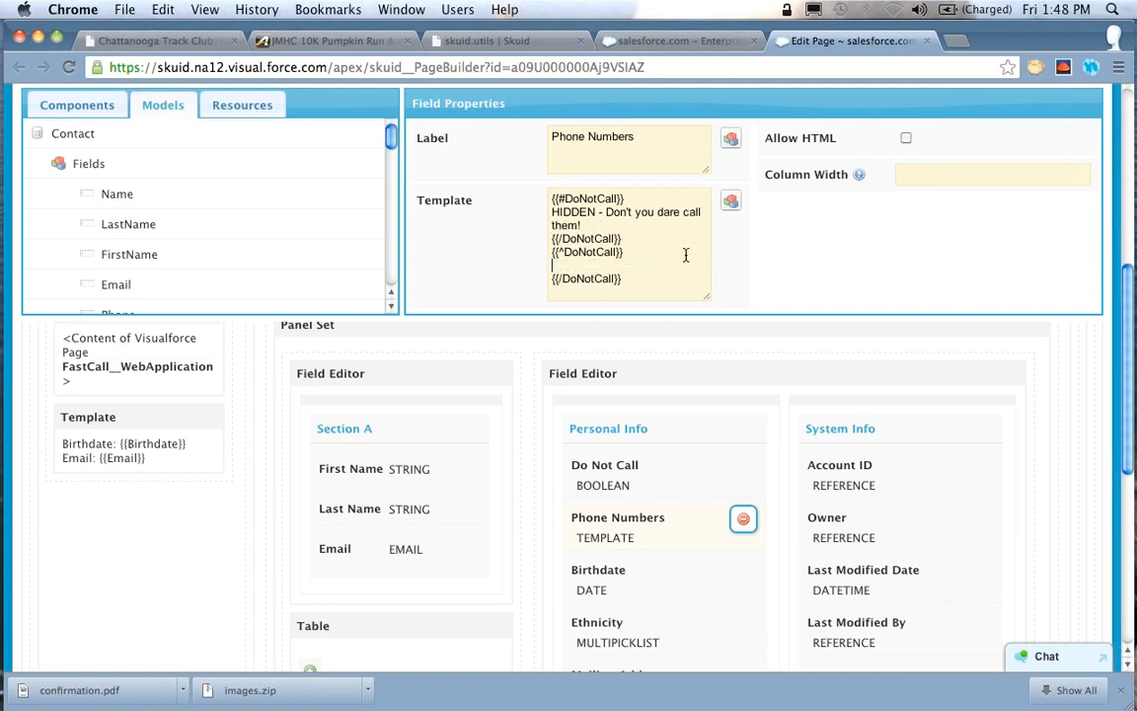
{"action": "left_click", "coordinate": [732, 205]}
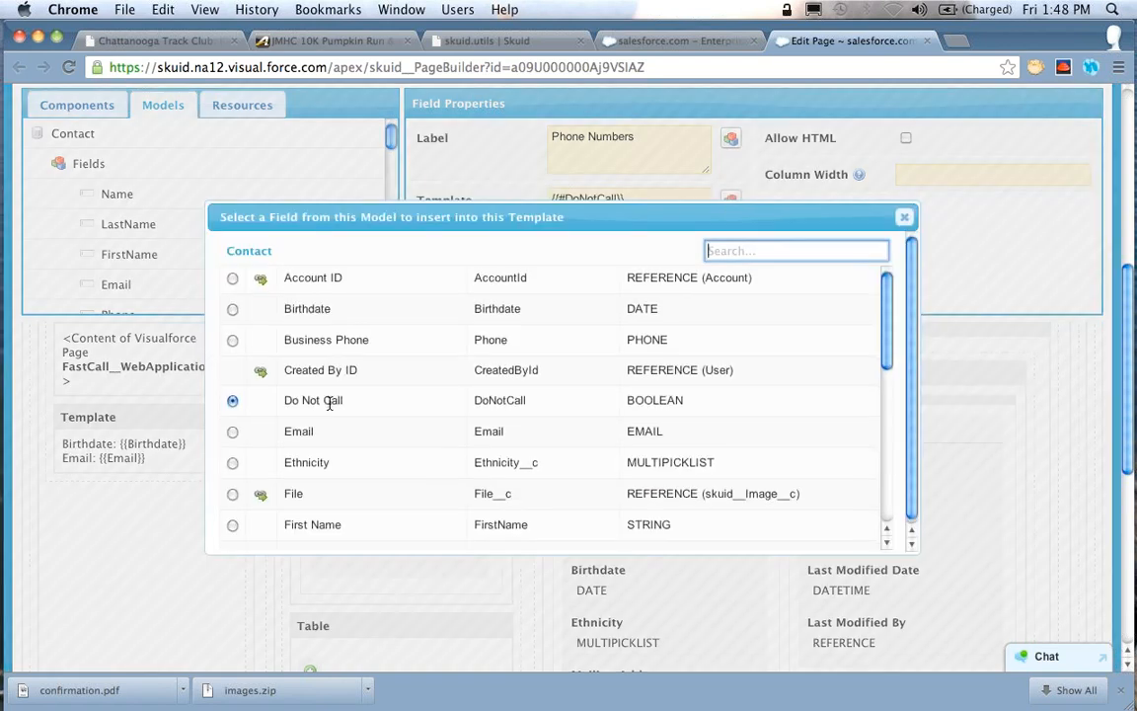
{"action": "scroll", "coordinate": [331, 401], "scroll_direction": "down", "scroll_amount": 2}
{"action": "type", "text": "Phone"}
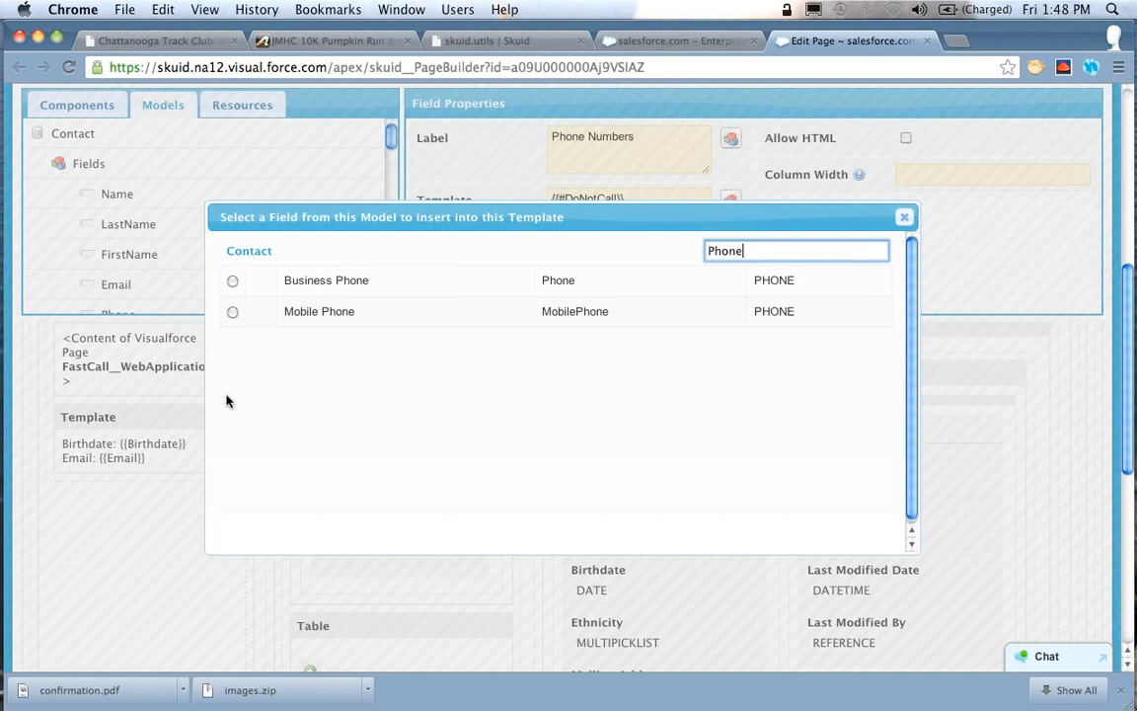
{"action": "left_click", "coordinate": [233, 284]}
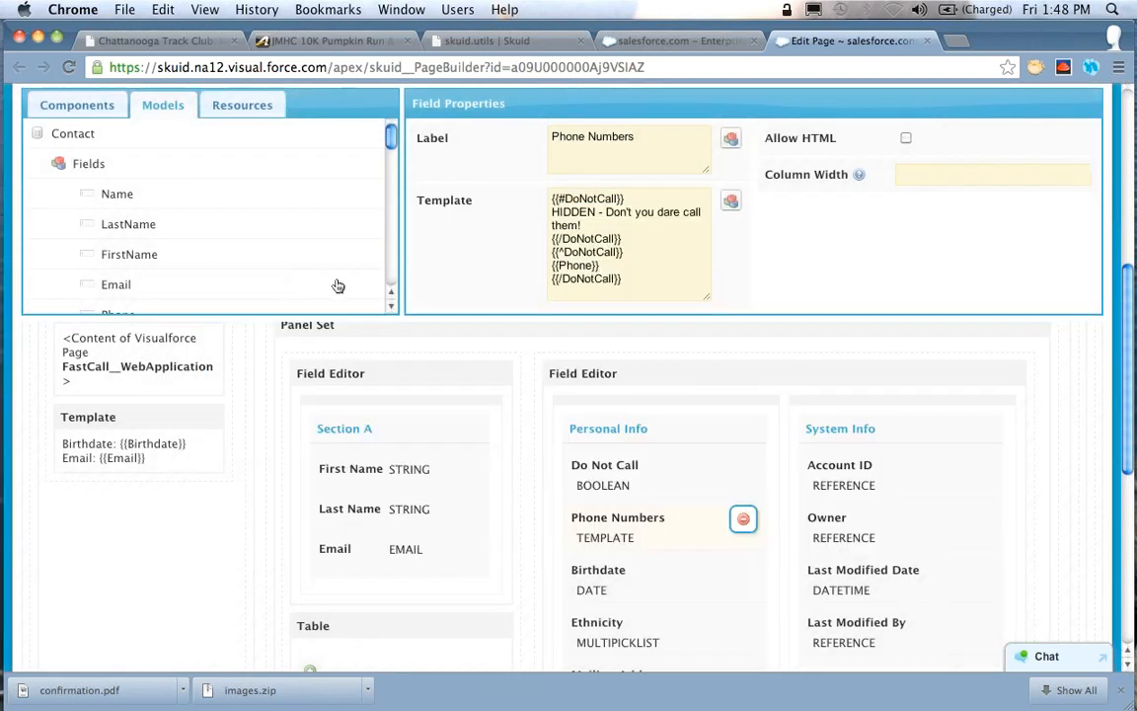
Add the Mobile Phone merge field on a new line below {{Phone}} and save the ContactDemoDetail page
{"action": "key", "text": "Return"}
{"action": "left_click", "coordinate": [731, 202]}
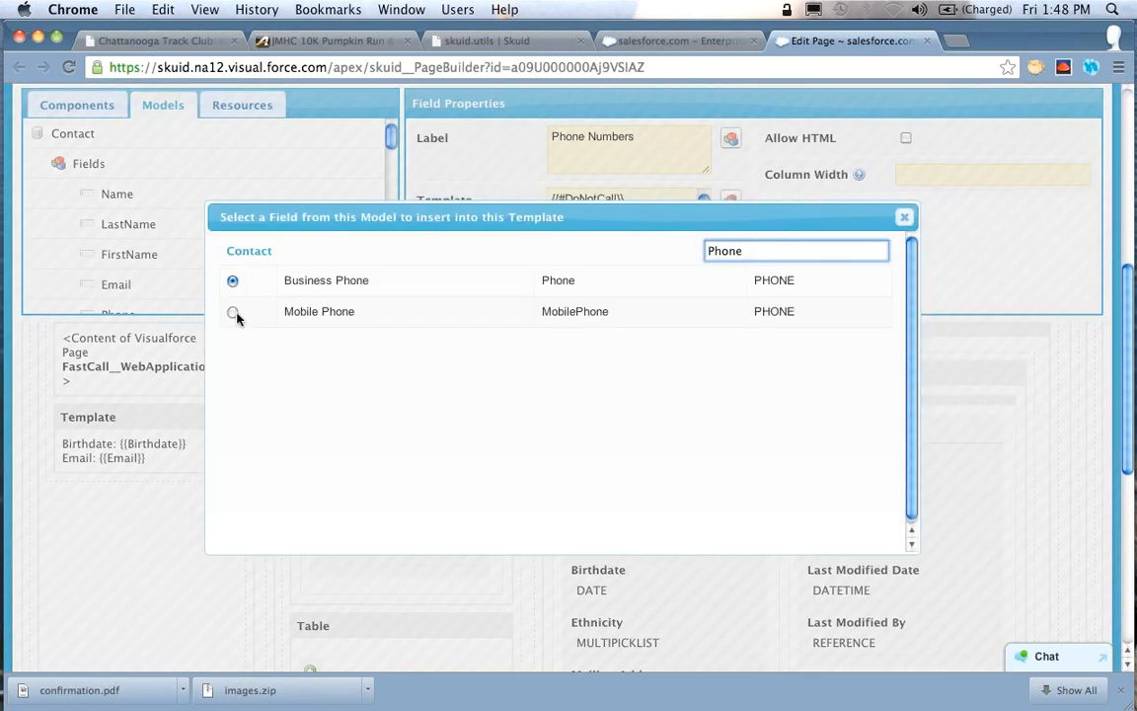
{"action": "left_click", "coordinate": [234, 314]}
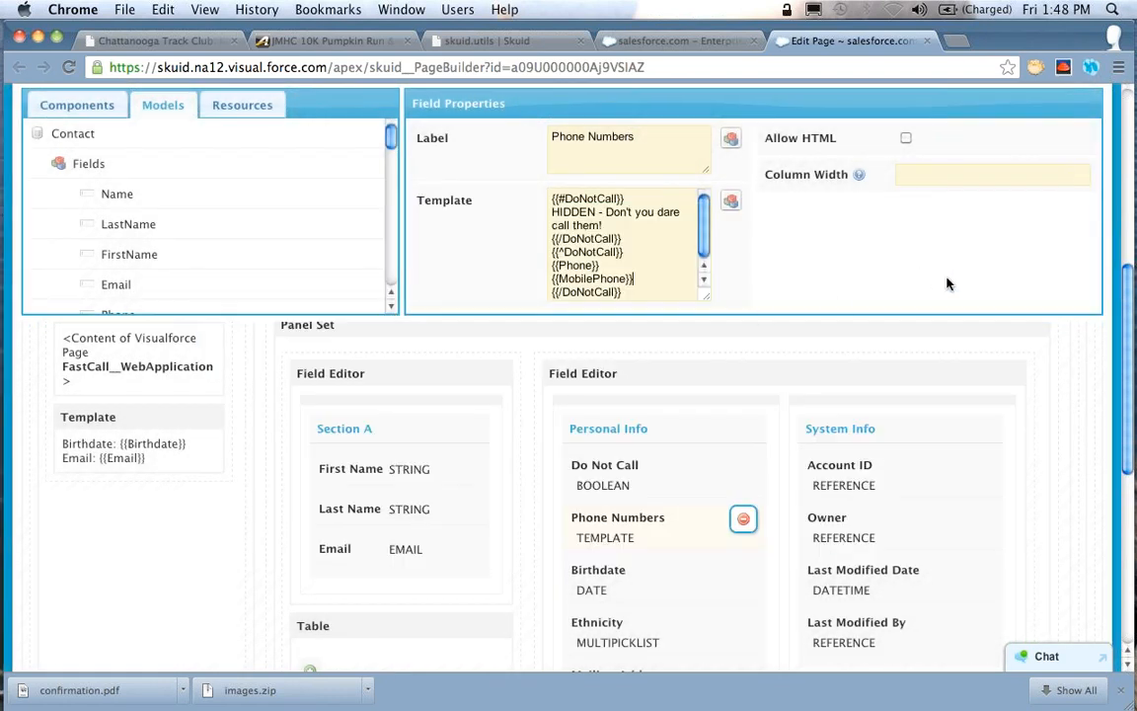
{"action": "scroll", "coordinate": [945, 285], "scroll_direction": "up", "scroll_amount": 3}
{"action": "left_click", "coordinate": [989, 214]}
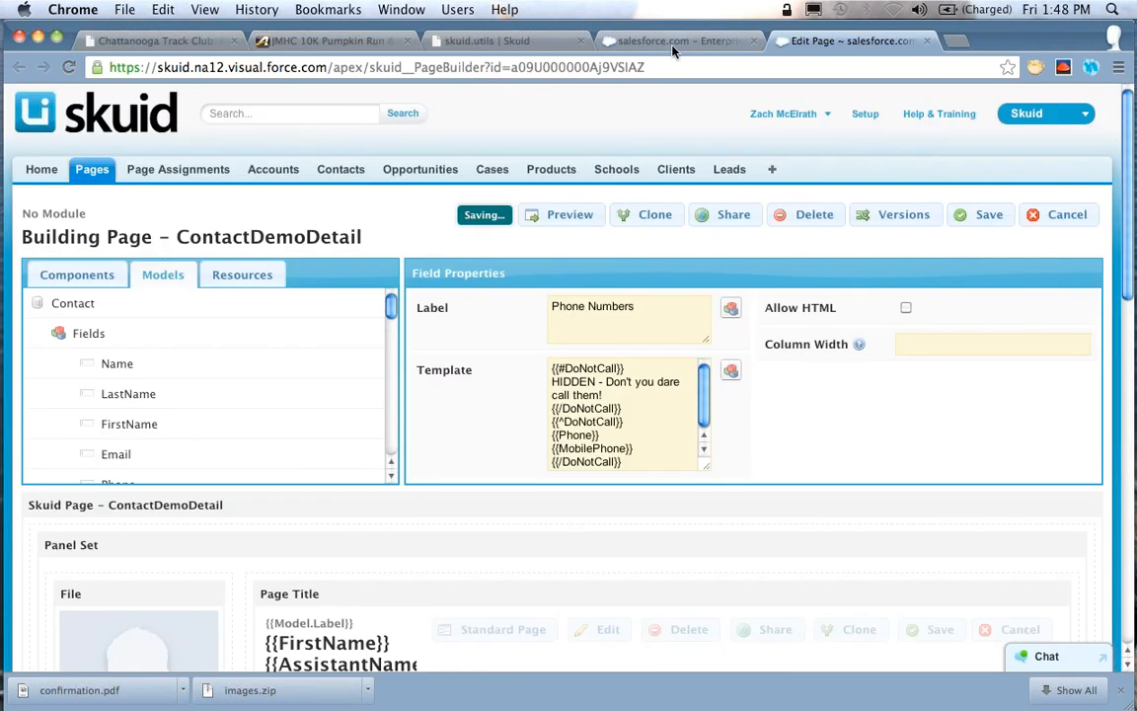
Switch to the contact record and test the Phone Numbers template by turning Do Not Call on and off twice
{"action": "left_click", "coordinate": [674, 44]}
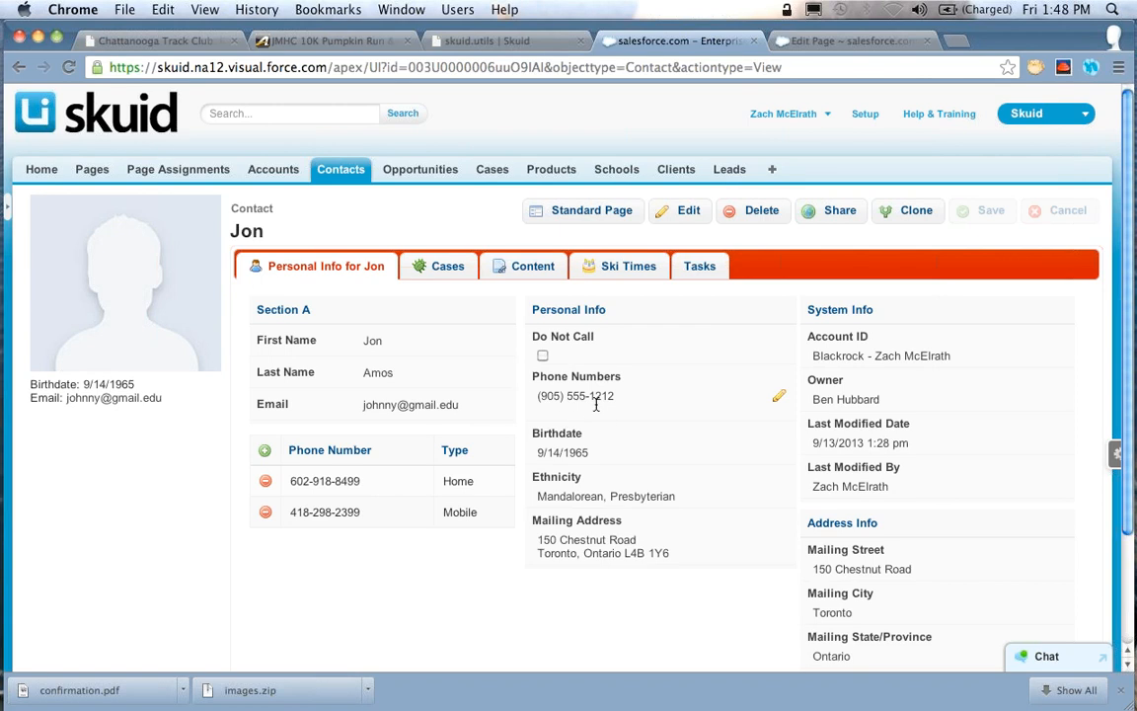
{"action": "left_click", "coordinate": [542, 357]}
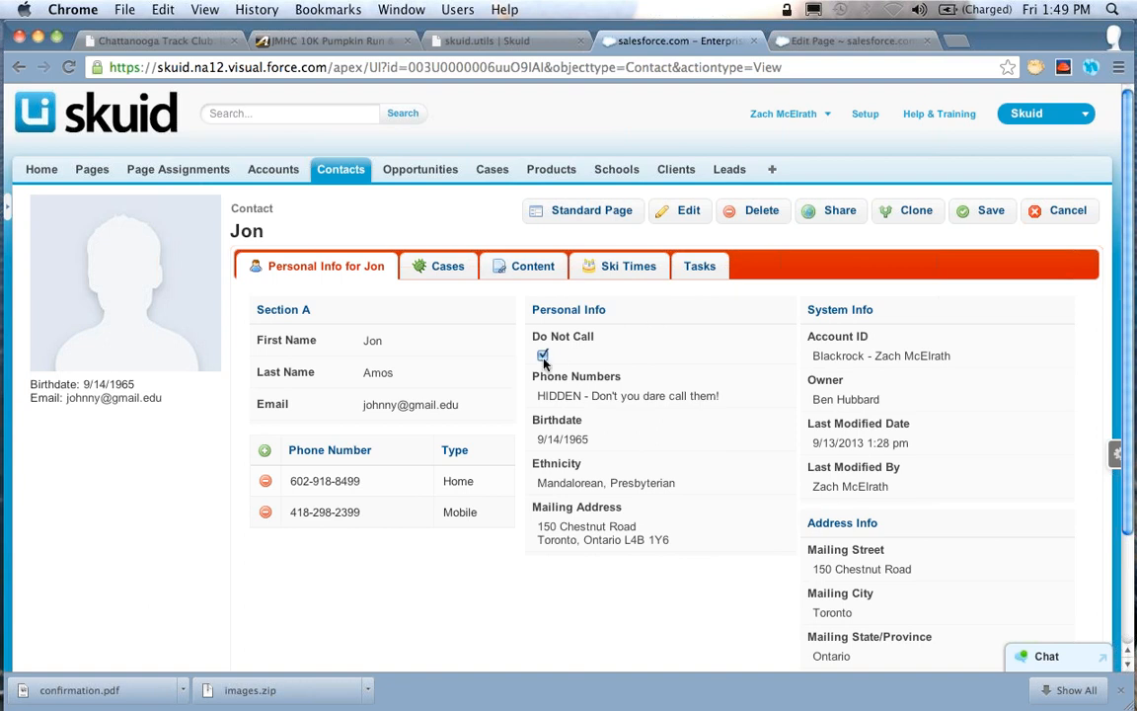
{"action": "mouse_move", "coordinate": [660, 396]}
{"action": "left_click", "coordinate": [543, 356]}
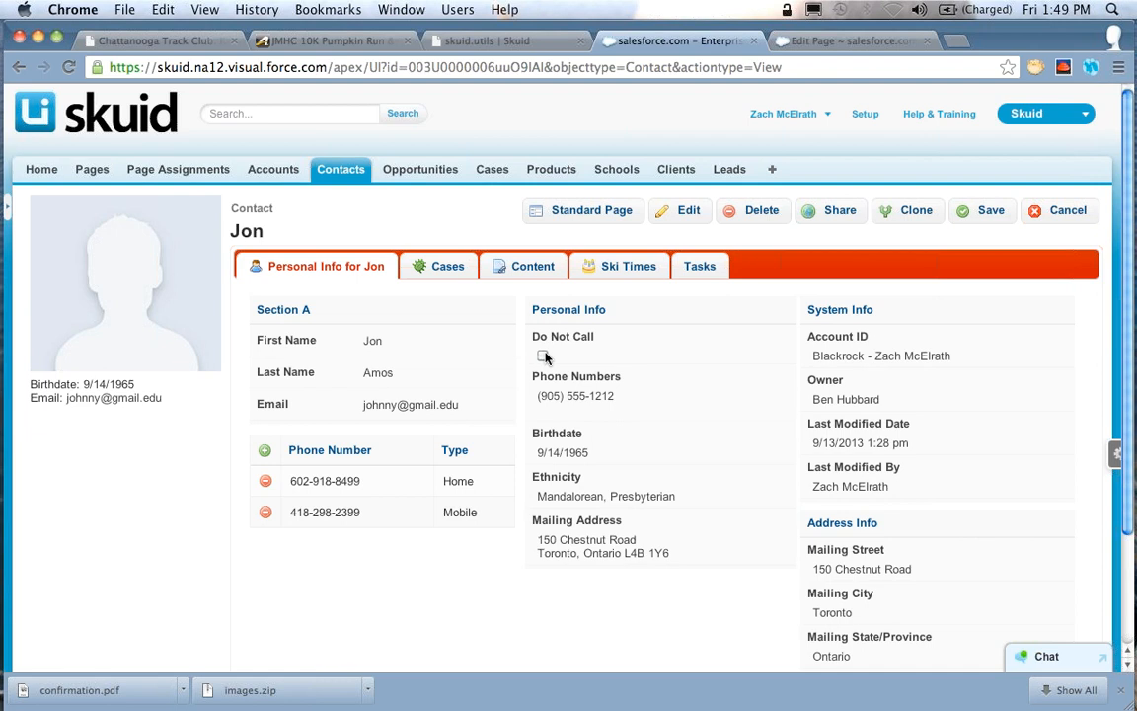
{"action": "left_click", "coordinate": [543, 356]}
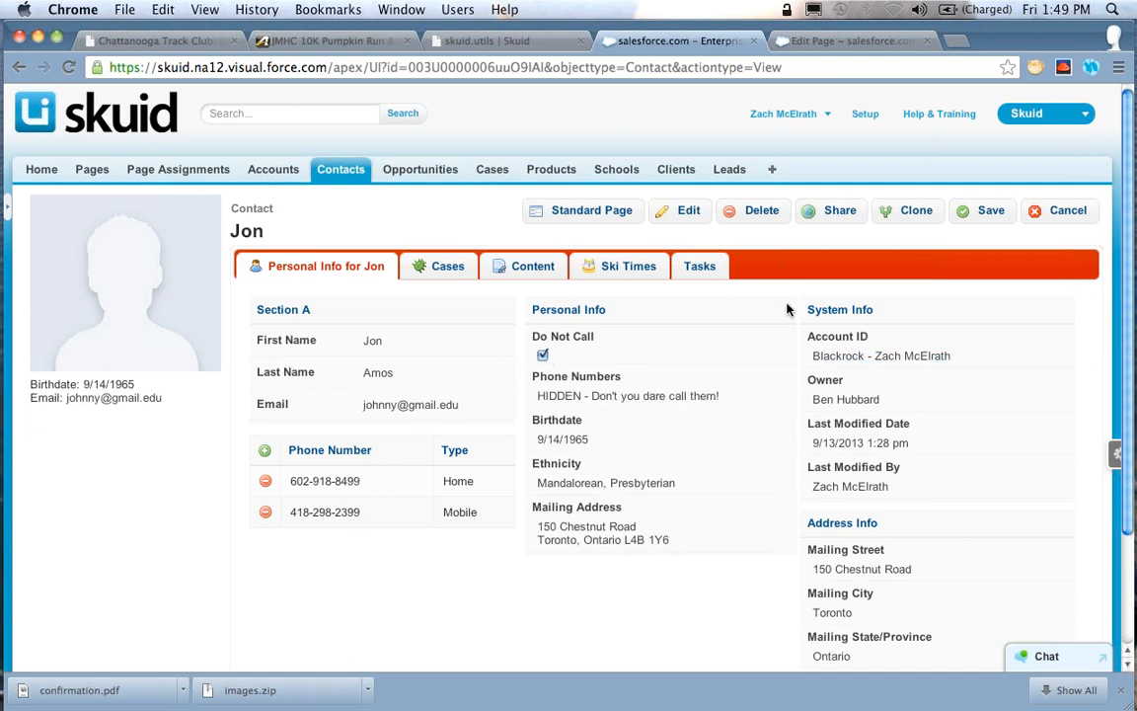
{"action": "left_click", "coordinate": [543, 354]}
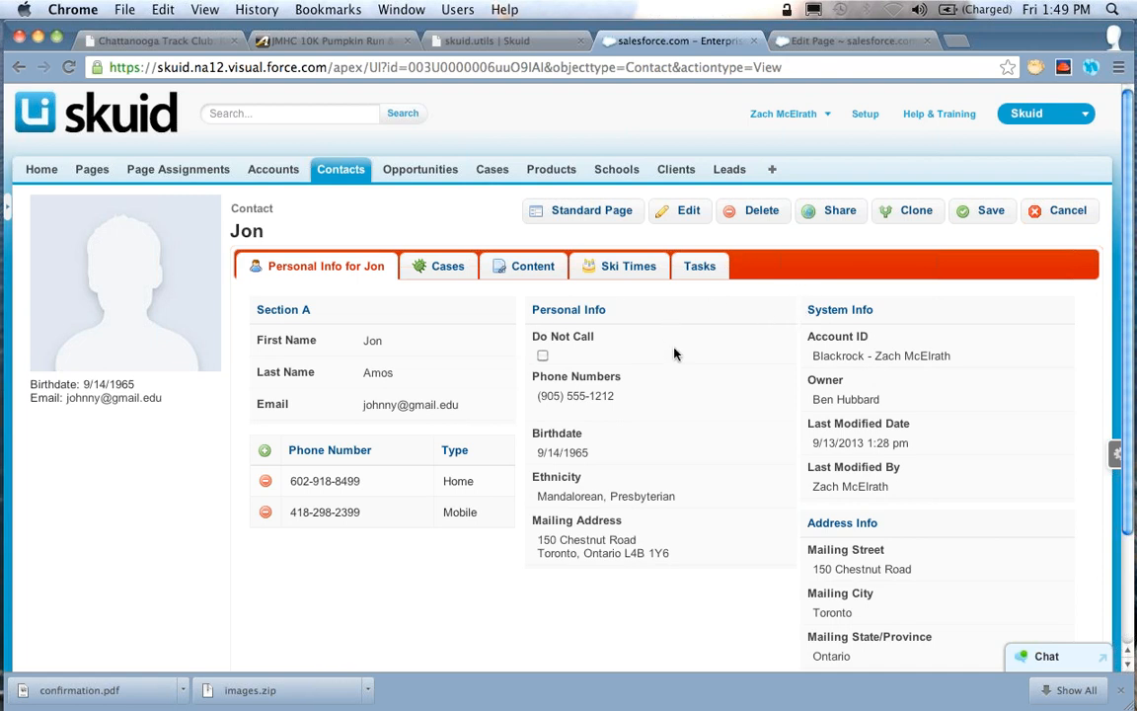
Edit the contact's Phone Numbers field and enter a mobile phone number
{"action": "left_click", "coordinate": [779, 399]}
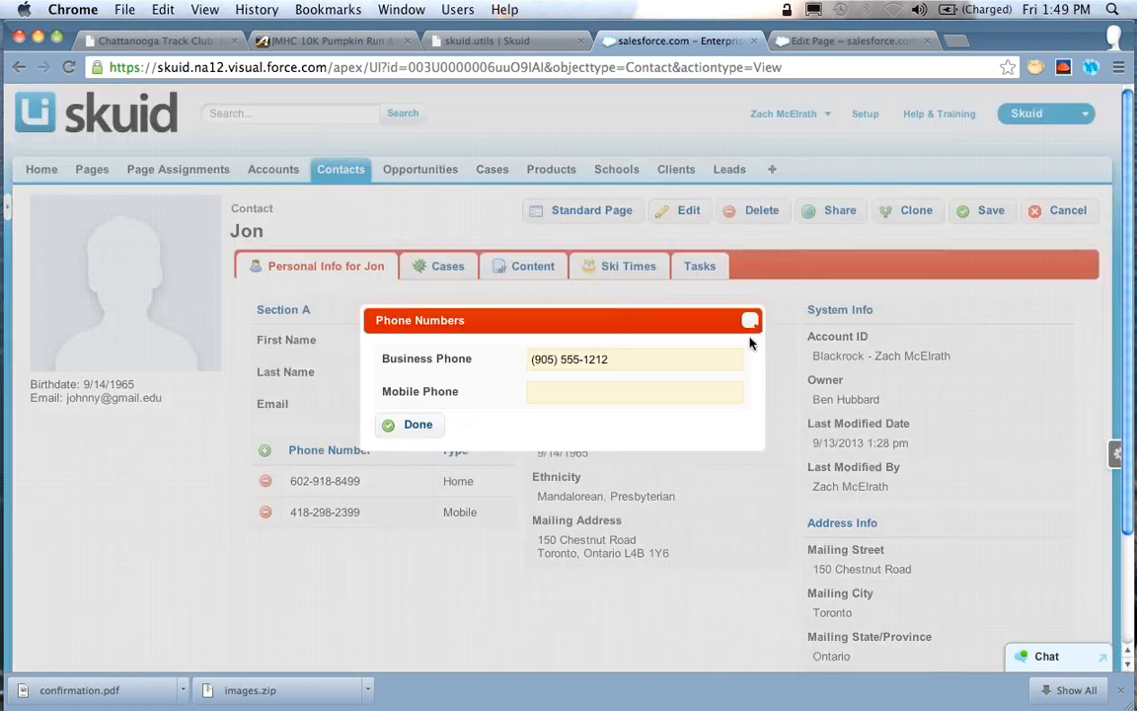
{"action": "left_click", "coordinate": [652, 391]}
{"action": "left_click", "coordinate": [414, 424]}
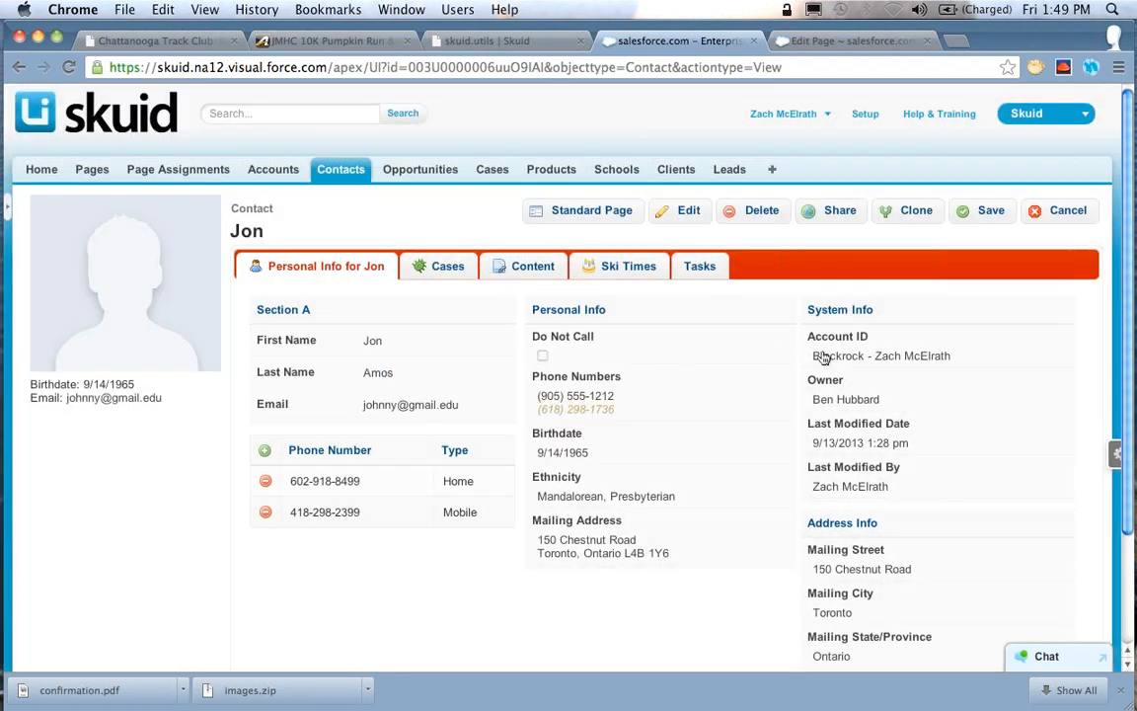
Turn on Do Not Call, check the editor of the hidden Phone Numbers field, and save the contact
{"action": "left_click", "coordinate": [542, 356]}
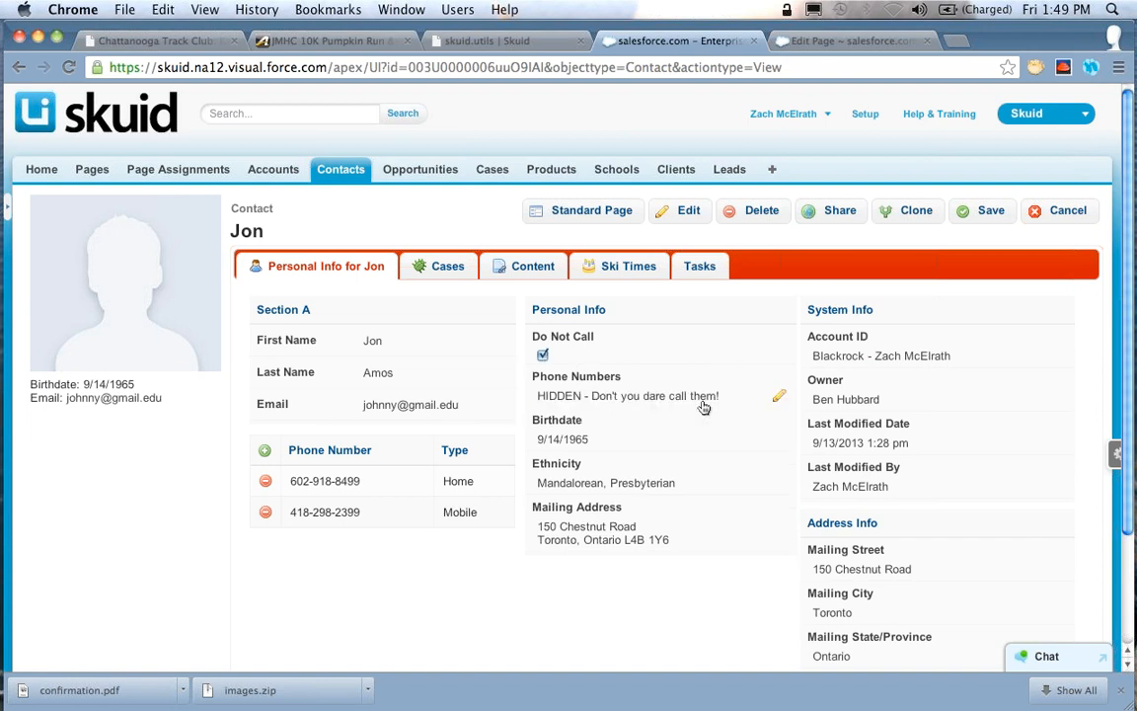
{"action": "left_click", "coordinate": [778, 397]}
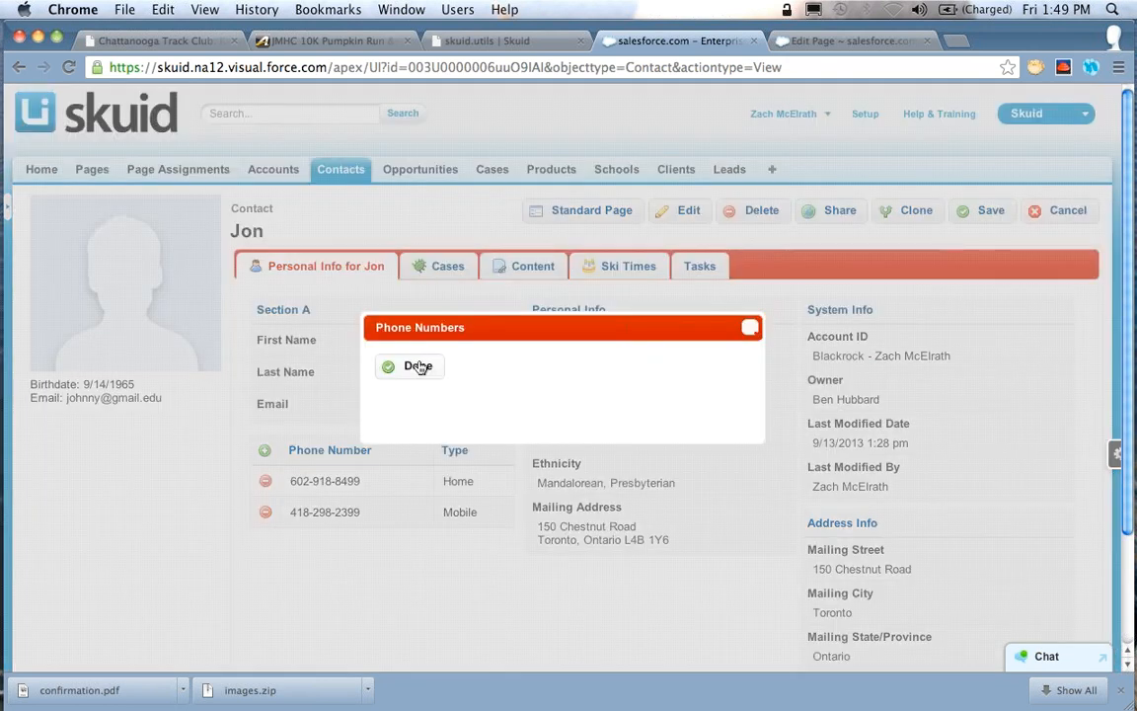
{"action": "left_click", "coordinate": [416, 367]}
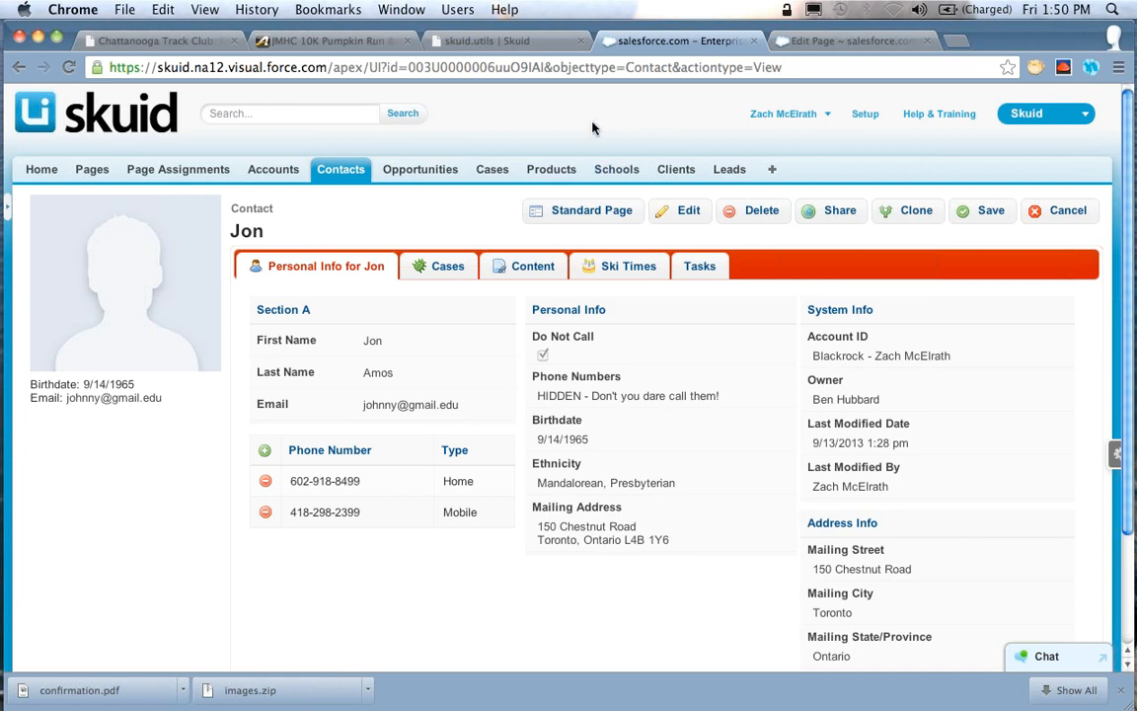
{"action": "left_click", "coordinate": [991, 211]}
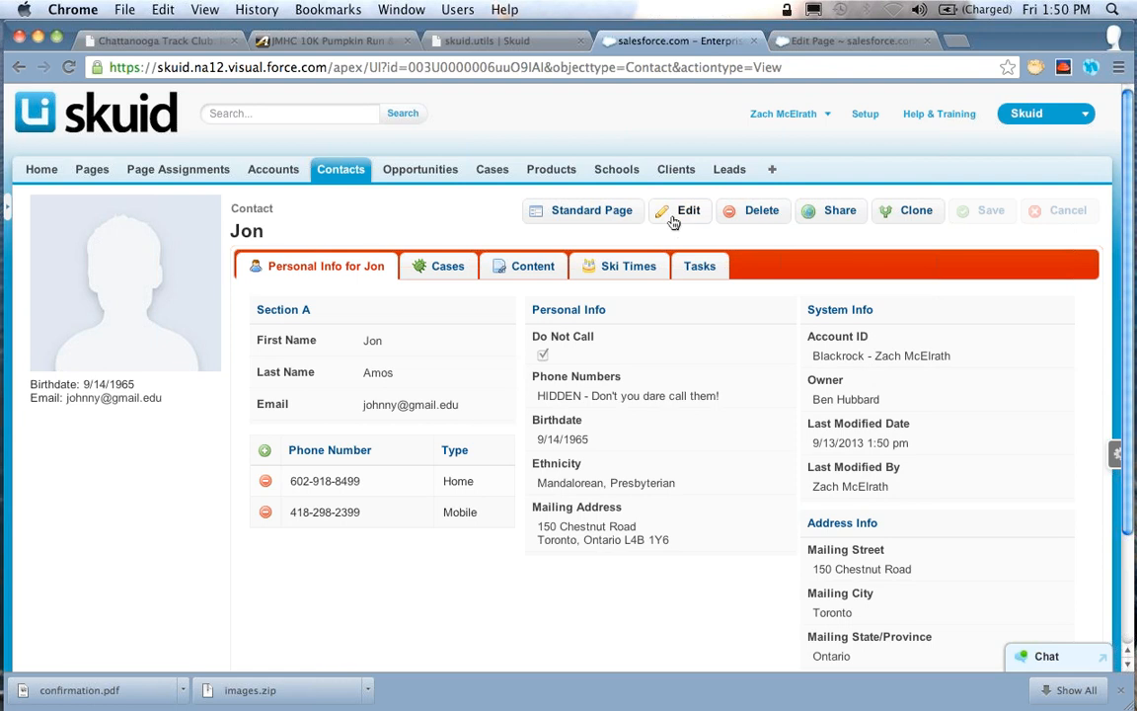
Return to the page builder and examine the Standard Page button's icon and the retURL part of its redirect URL
{"action": "left_click", "coordinate": [833, 43]}
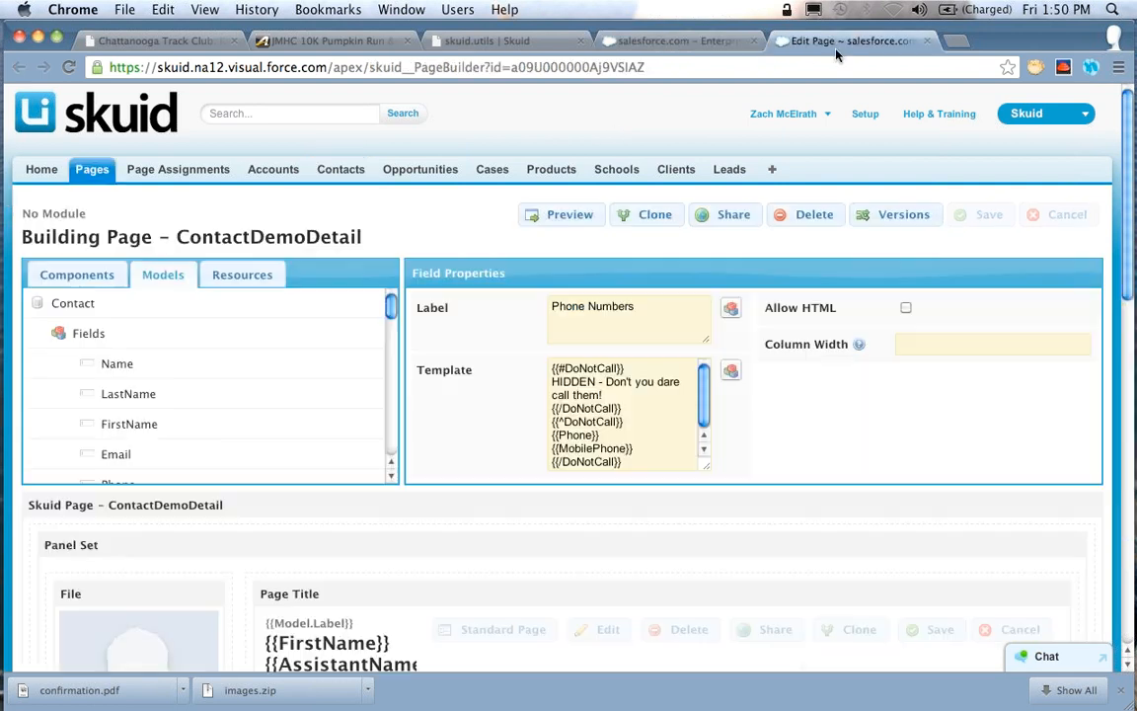
{"action": "scroll", "coordinate": [501, 397], "scroll_direction": "down", "scroll_amount": 3}
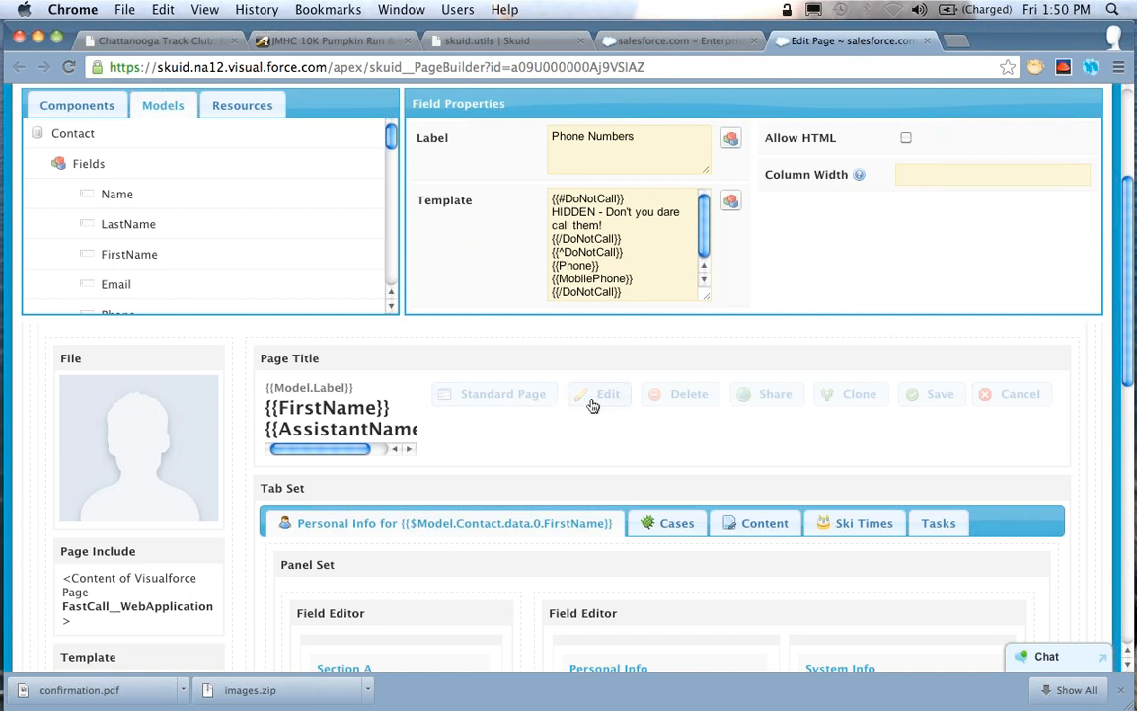
{"action": "left_click", "coordinate": [493, 398]}
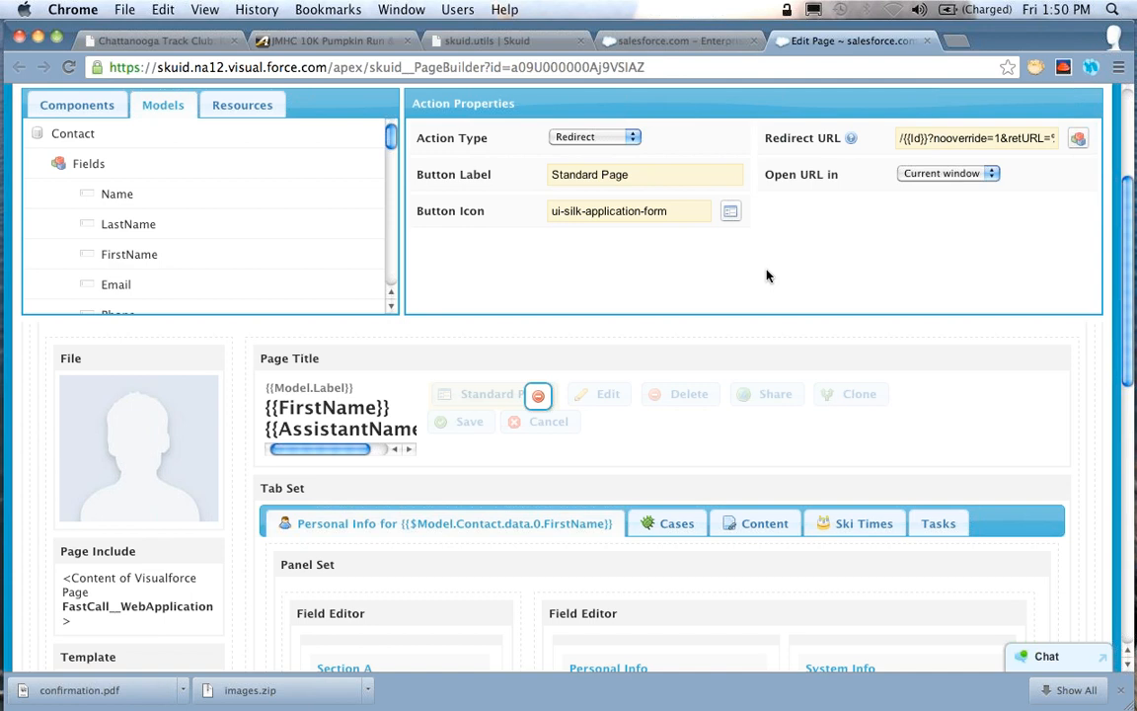
{"action": "left_click_drag", "start_coordinate": [673, 212], "coordinate": [508, 214]}
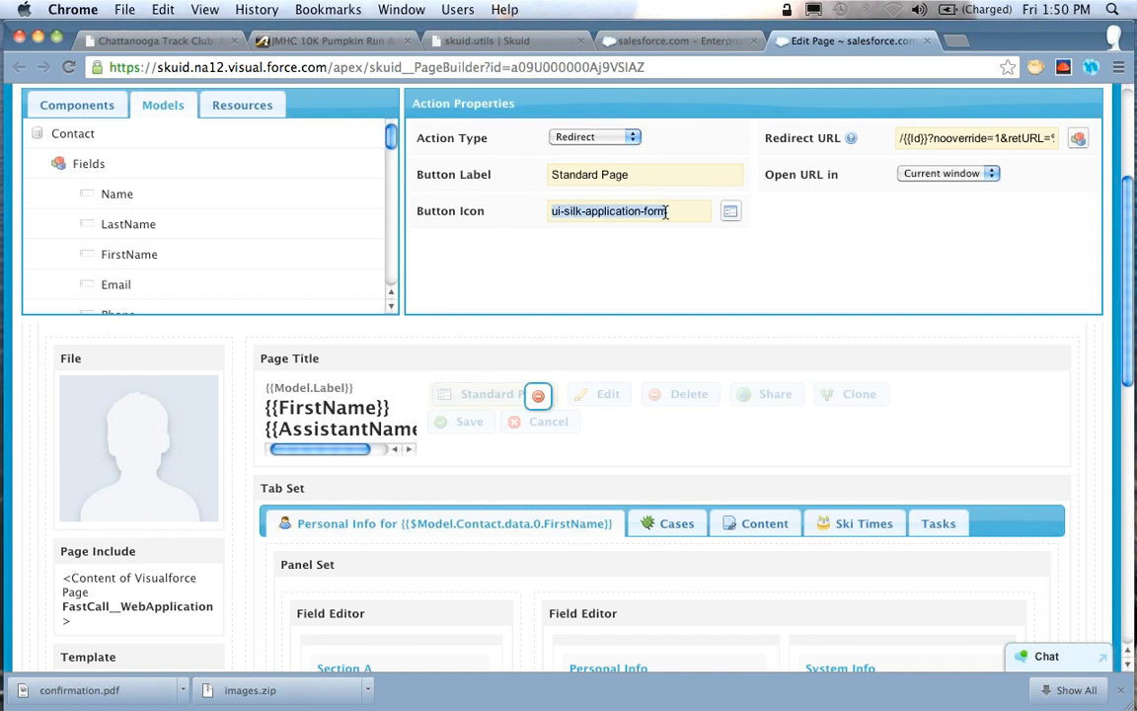
{"action": "key", "text": "Left"}
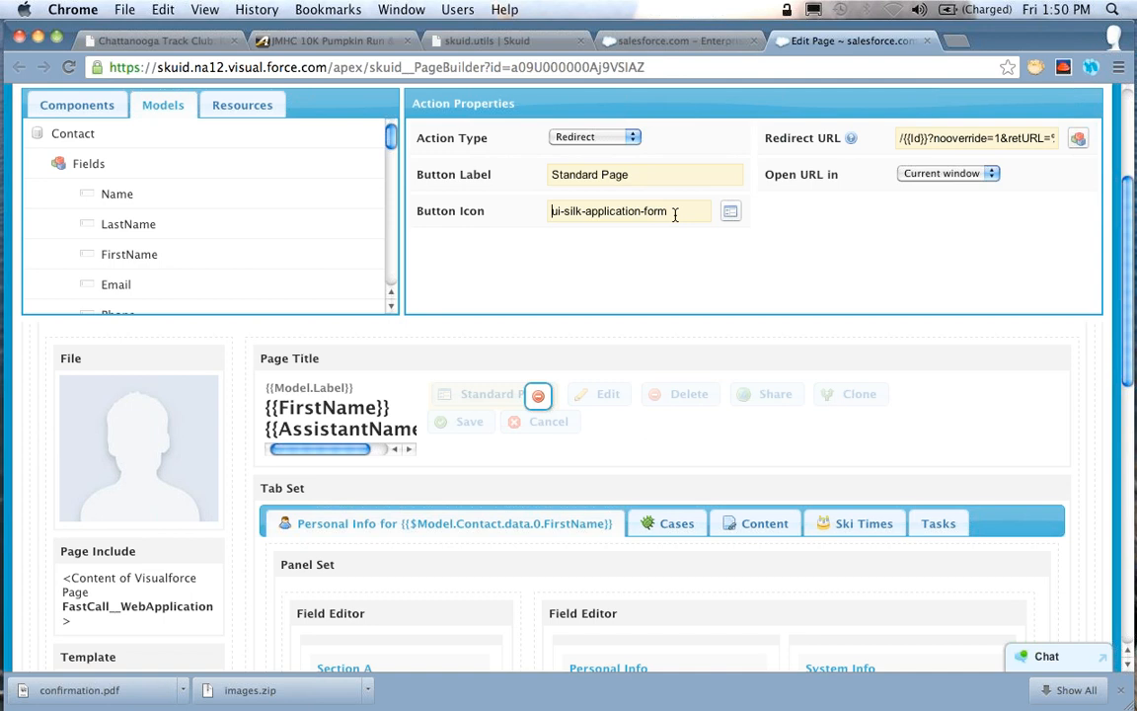
{"action": "left_click", "coordinate": [675, 213]}
{"action": "left_click", "coordinate": [944, 139]}
{"action": "key", "text": "Left"}
{"action": "key", "text": "Left"}
{"action": "key", "text": "super+Right"}
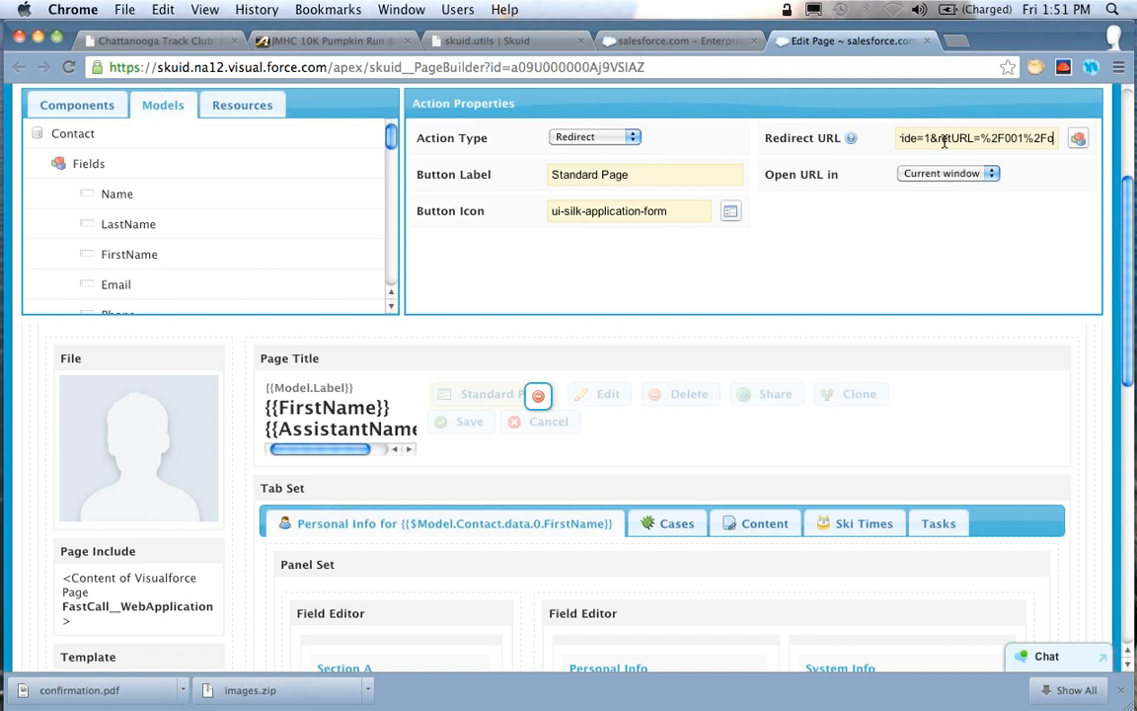
{"action": "key", "text": "alt+shift+Left"}
{"action": "key", "text": "alt+shift+Left"}
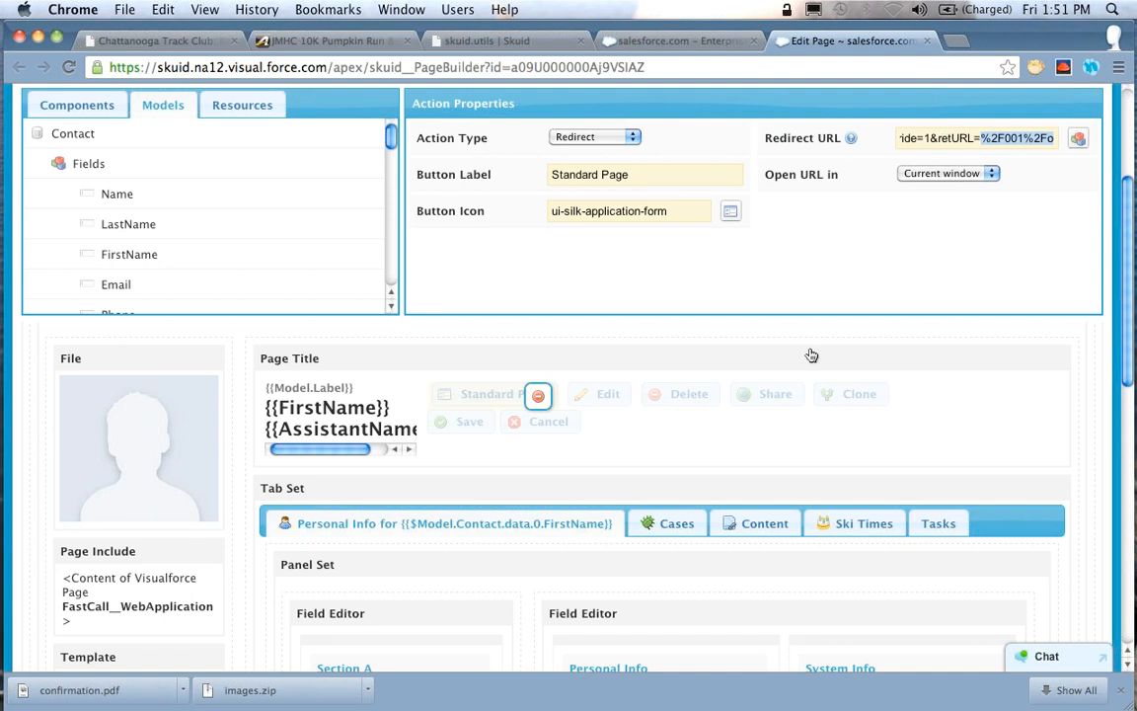
Open the properties of the Mailing Address template field in Personal Info and enlarge its template box
{"action": "scroll", "coordinate": [702, 370], "scroll_direction": "down", "scroll_amount": 5}
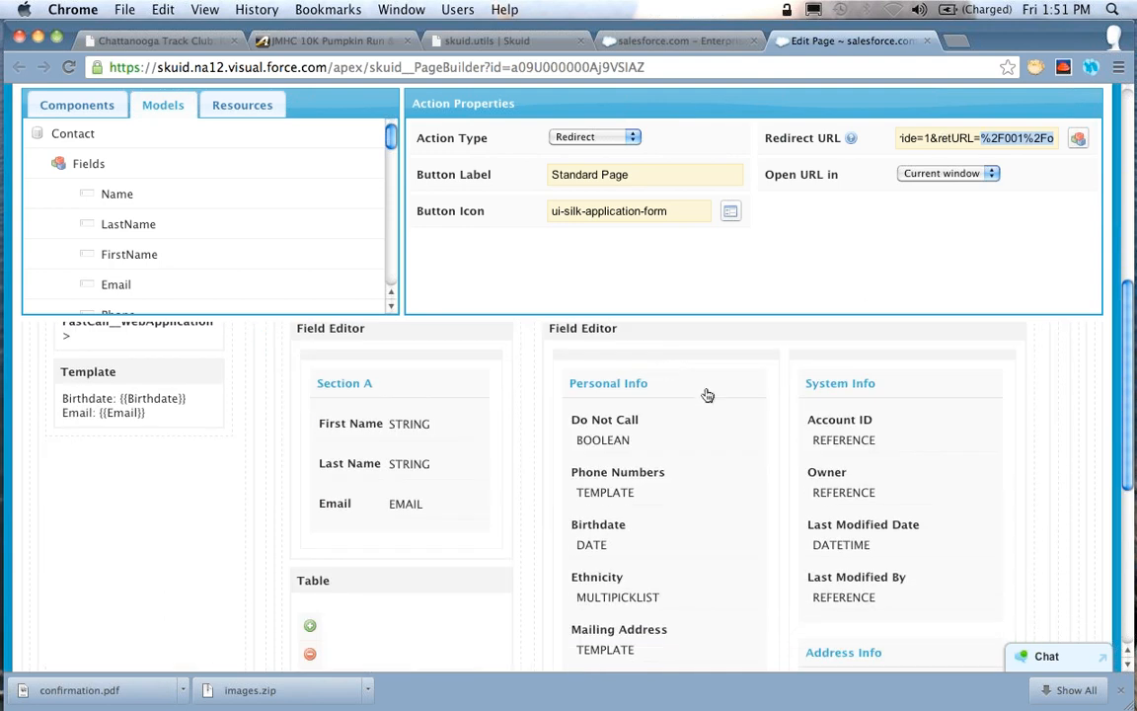
{"action": "scroll", "coordinate": [708, 396], "scroll_direction": "down", "scroll_amount": 1}
{"action": "left_click", "coordinate": [613, 633]}
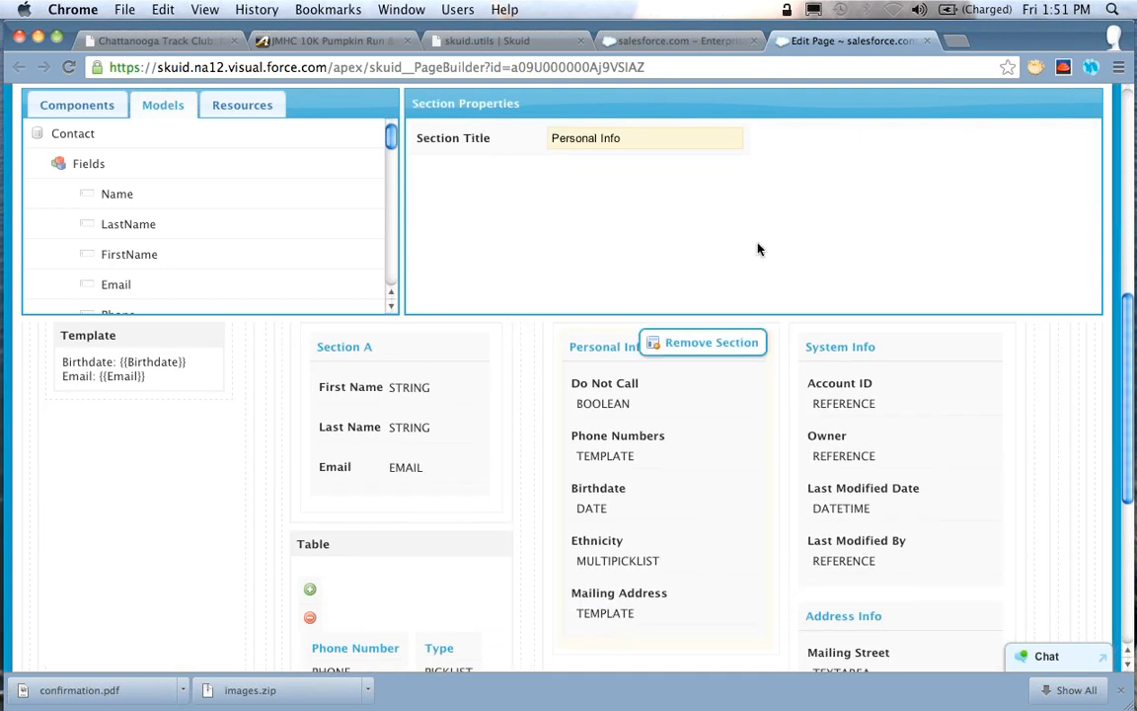
{"action": "left_click", "coordinate": [632, 599]}
{"action": "left_click_drag", "start_coordinate": [704, 235], "coordinate": [782, 267]}
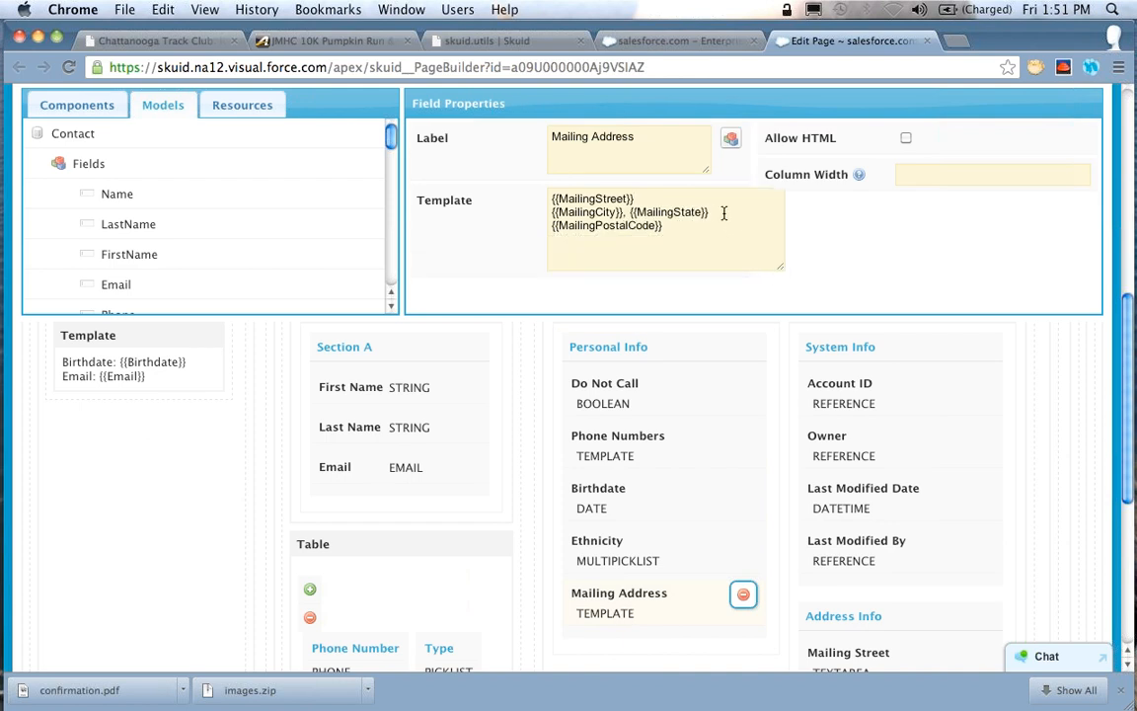
Insert an empty line after {{MailingStreet}} in the Mailing Address template
{"action": "key", "text": "Down"}
{"action": "key", "text": "alt+Left"}
{"action": "key", "text": "alt+Left"}
{"action": "key", "text": "alt+Right"}
{"action": "key", "text": "Right"}
{"action": "key", "text": "Right"}
{"action": "key", "text": "Right"}
{"action": "key", "text": "Right"}
{"action": "key", "text": "shift+Left"}
{"action": "key", "text": "Up"}
{"action": "key", "text": "Right"}
{"action": "key", "text": "Right"}
{"action": "key", "text": "Right"}
{"action": "key", "text": "Return"}
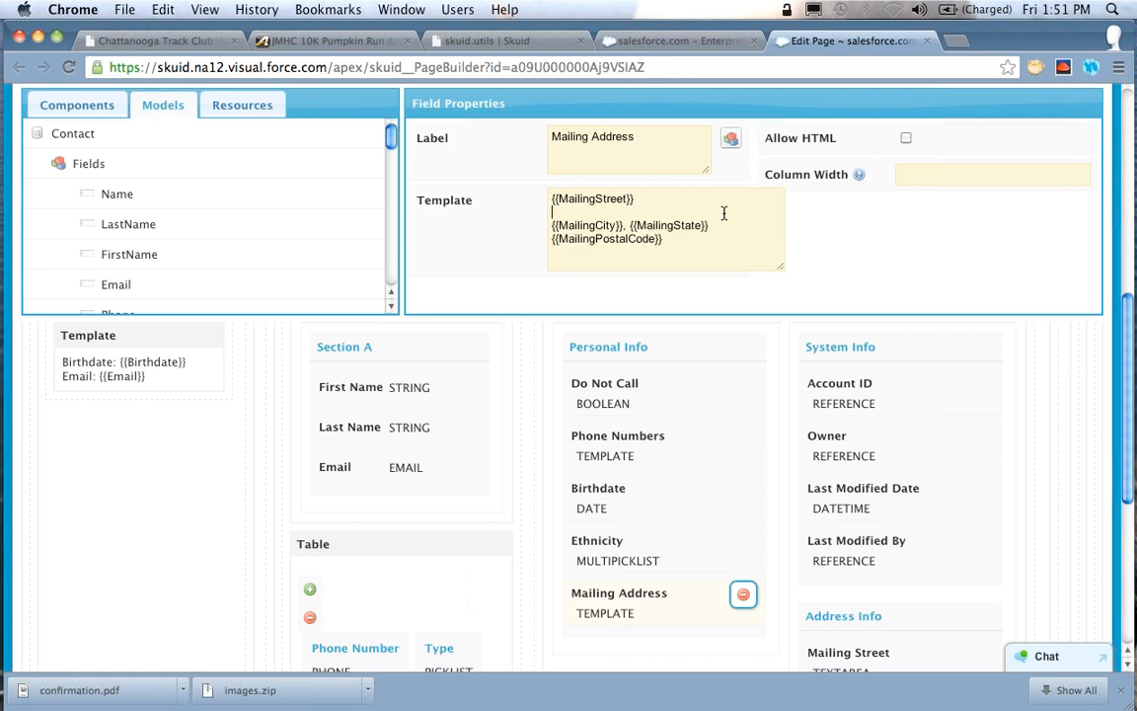
Copy the {{MailingCity}} merge variable onto the empty line of the Mailing Address template
{"action": "key", "text": "Down"}
{"action": "key", "text": "alt+shift+Right"}
{"action": "key", "text": "alt+shift+Right"}
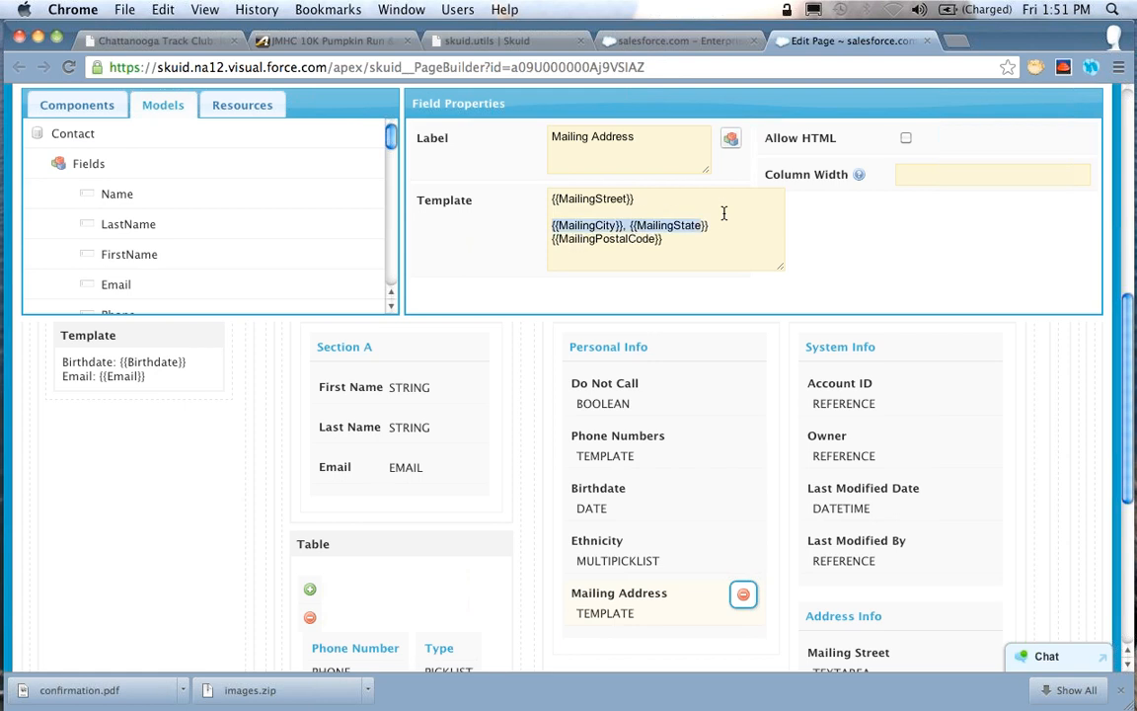
{"action": "key", "text": "alt+shift+Left"}
{"action": "key", "text": "shift+Left"}
{"action": "key", "text": "shift+Left"}
{"action": "key", "text": "shift+Left"}
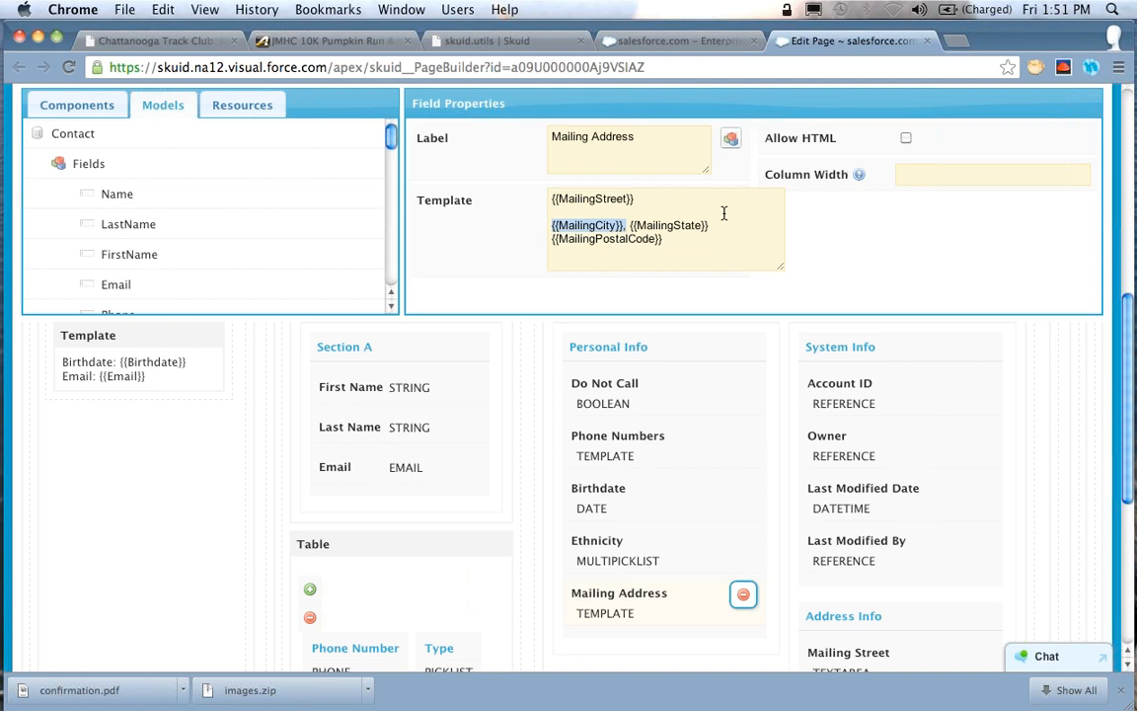
{"action": "key", "text": "Right"}
{"action": "key", "text": "BackSpace"}
{"action": "key", "text": "super+z"}
{"action": "key", "text": "super+c"}
{"action": "key", "text": "Up"}
{"action": "key", "text": "super+v"}
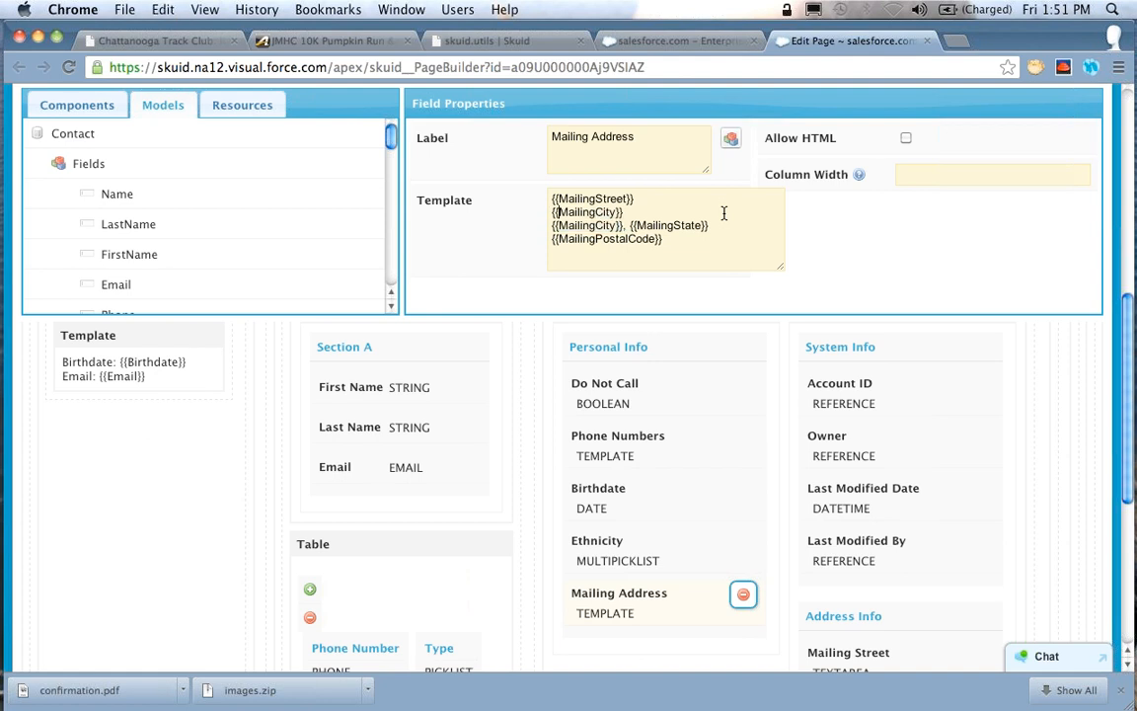
Turn the copied variable into the opening section tag {{#MailingCity}}, cut it, and remove the extra line from the template
{"action": "type", "text": "#"}
{"action": "triple_click", "coordinate": [723, 213]}
{"action": "key", "text": "BackSpace"}
{"action": "key", "text": "BackSpace"}
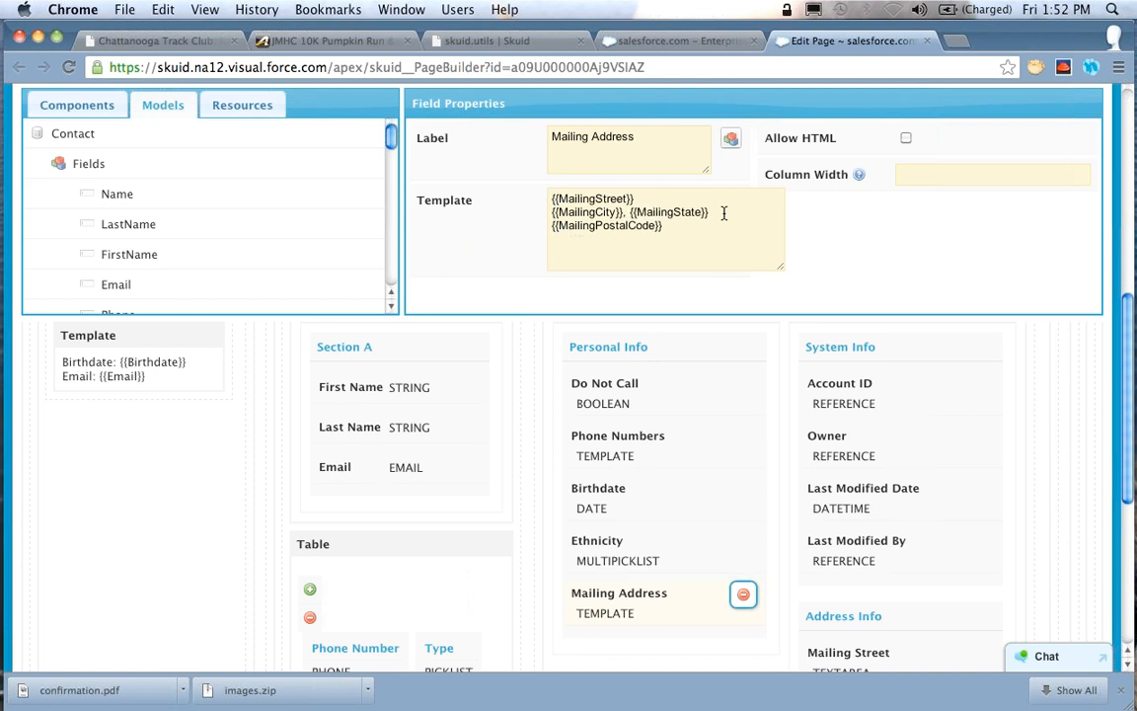
Insert the section tag directly after {{MailingCity}} and change it to {{#MailingState}}
{"action": "key", "text": "Down"}
{"action": "key", "text": "Left"}
{"action": "key", "text": "Left"}
{"action": "key", "text": "Left"}
{"action": "key", "text": "super+v"}
{"action": "key", "text": "Left"}
{"action": "key", "text": "Left"}
{"action": "key", "text": "shift+Left"}
{"action": "key", "text": "shift+Left"}
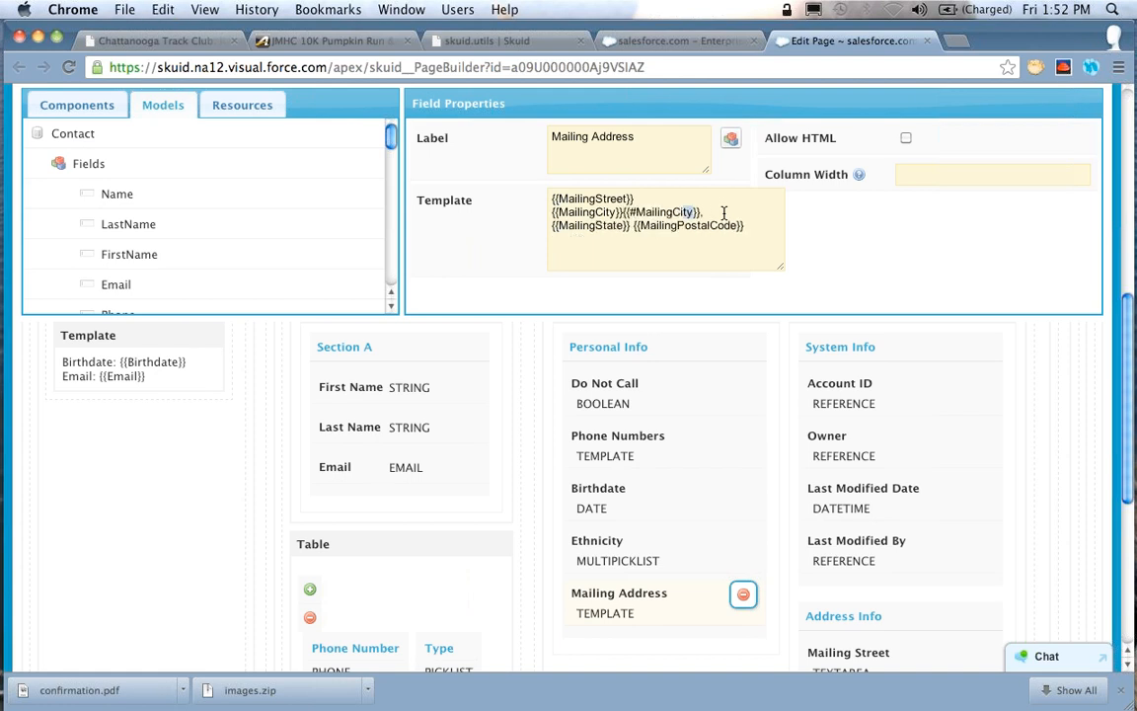
{"action": "key", "text": "shift+Left"}
{"action": "key", "text": "shift+Left"}
{"action": "type", "text": "State"}
Duplicate {{#MailingState}} after the comma and space, and turn the copy into the closing tag {{/MailingState}}
{"action": "key", "text": "Right"}
{"action": "key", "text": "Right"}
{"action": "key", "text": "alt+shift+Left"}
{"action": "key", "text": "alt+shift+Left"}
{"action": "key", "text": "alt+shift+Right"}
{"action": "key", "text": "shift+Right"}
{"action": "key", "text": "shift+Right"}
{"action": "key", "text": "super+c"}
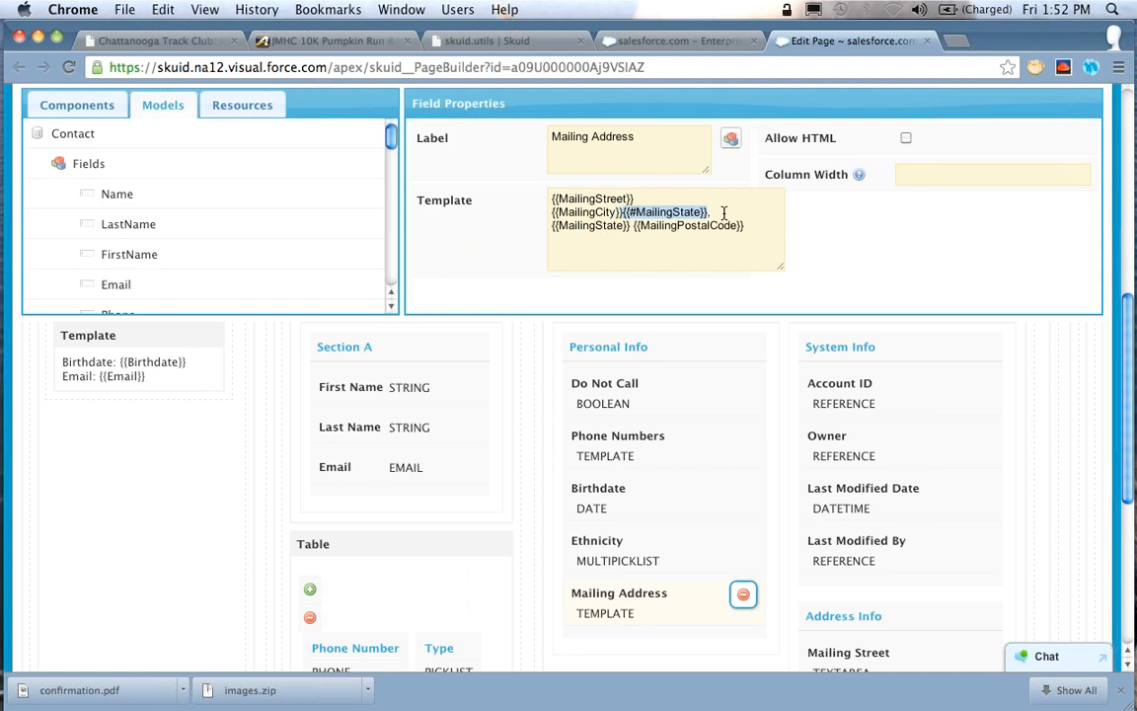
{"action": "key", "text": "Right"}
{"action": "key", "text": "Right"}
{"action": "key", "text": "Right"}
{"action": "key", "text": "super+v"}
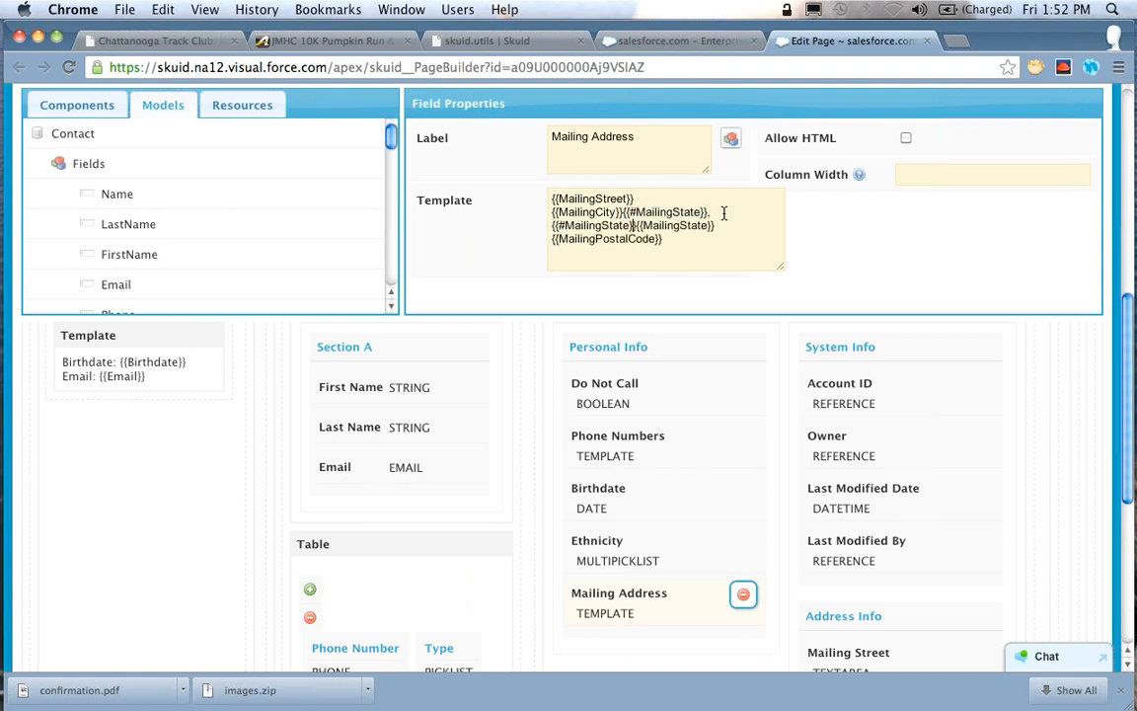
{"action": "key", "text": "Left"}
{"action": "key", "text": "alt+Left"}
{"action": "key", "text": "BackSpace"}
{"action": "type", "text": "/"}
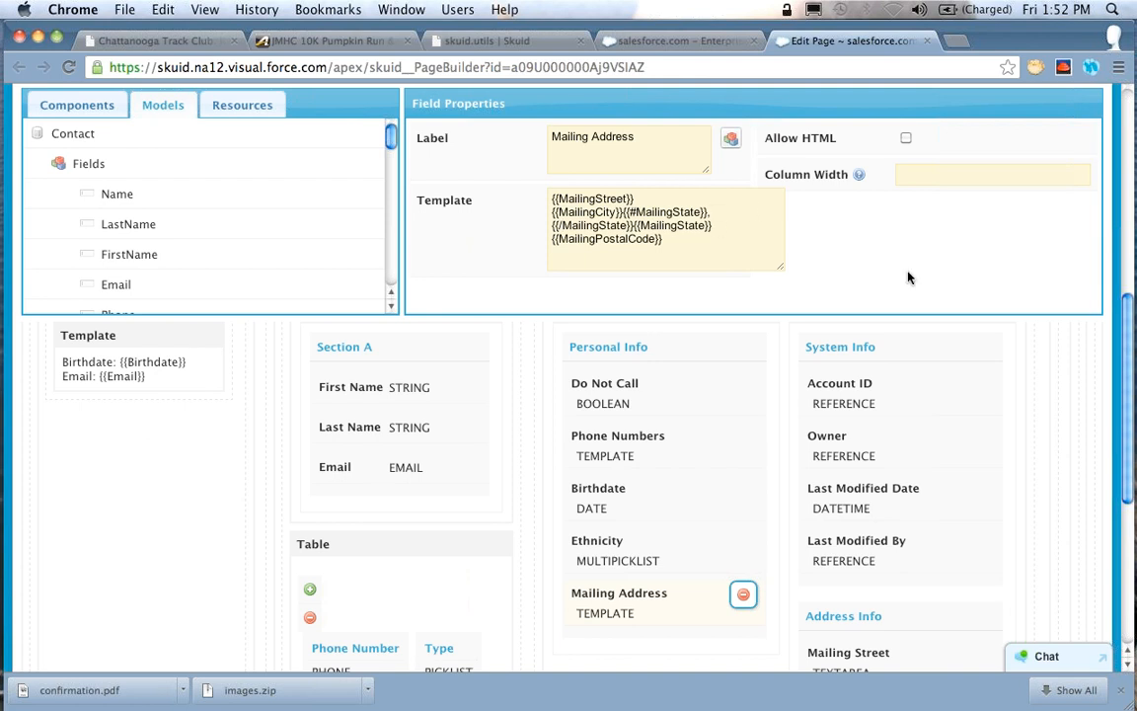
Save the ContactDemoDetail page and reload the contact's detail page
{"action": "scroll", "coordinate": [1007, 246], "scroll_direction": "up", "scroll_amount": 3}
{"action": "left_click", "coordinate": [987, 215]}
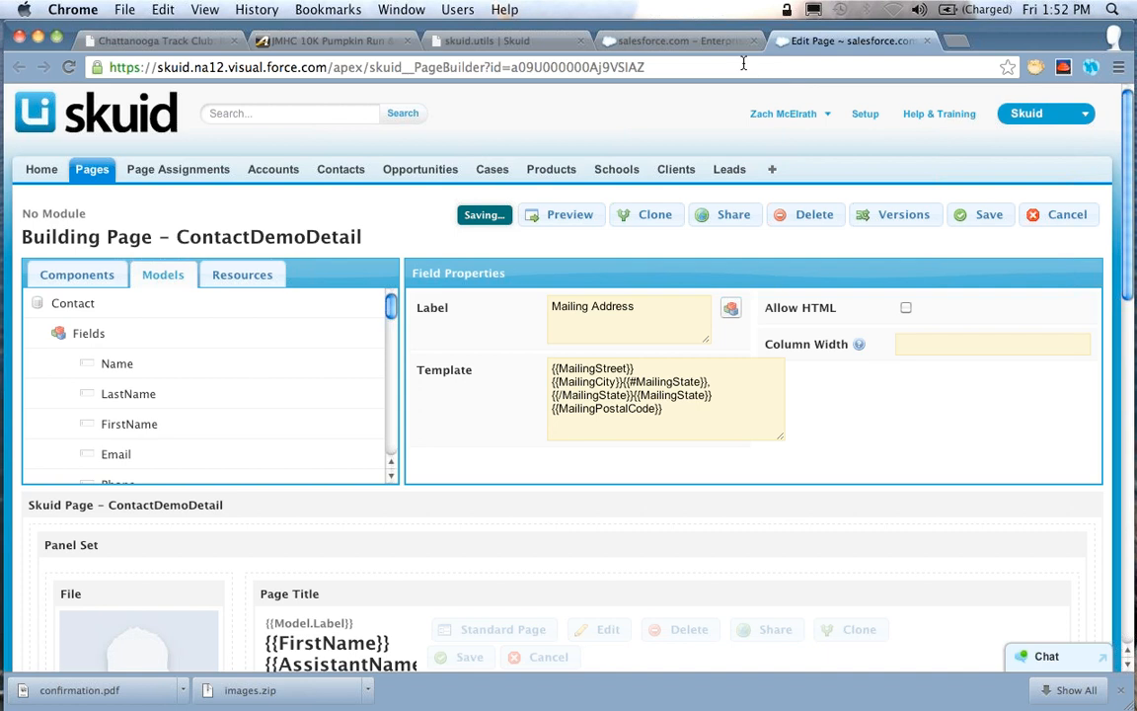
{"action": "left_click", "coordinate": [687, 43]}
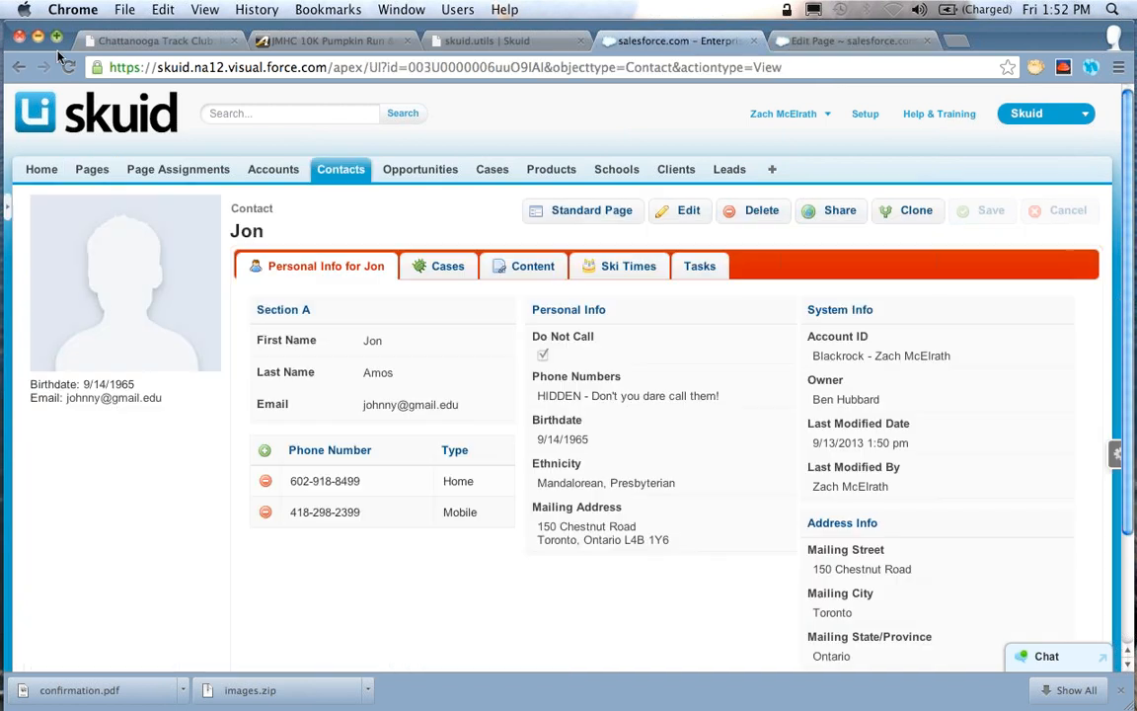
{"action": "key", "text": "super+r"}
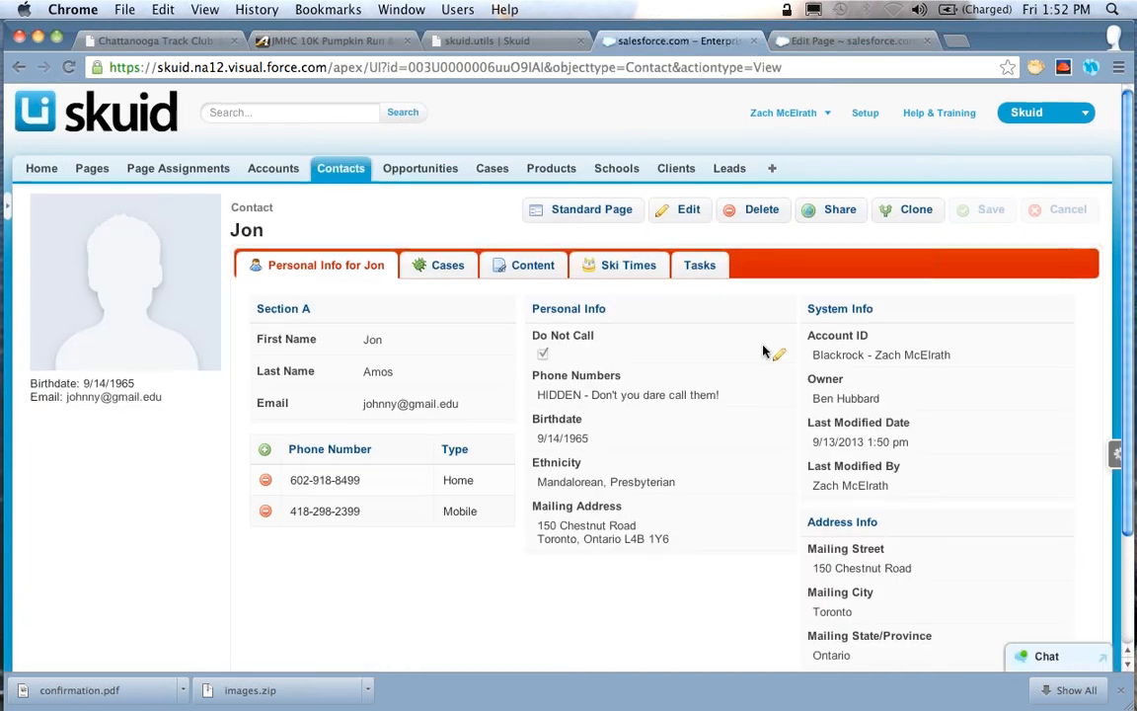
Clear the Mailing State/Province in the contact's Mailing Address editor and accept the change
{"action": "scroll", "coordinate": [763, 350], "scroll_direction": "down", "scroll_amount": 3}
{"action": "left_click", "coordinate": [779, 404]}
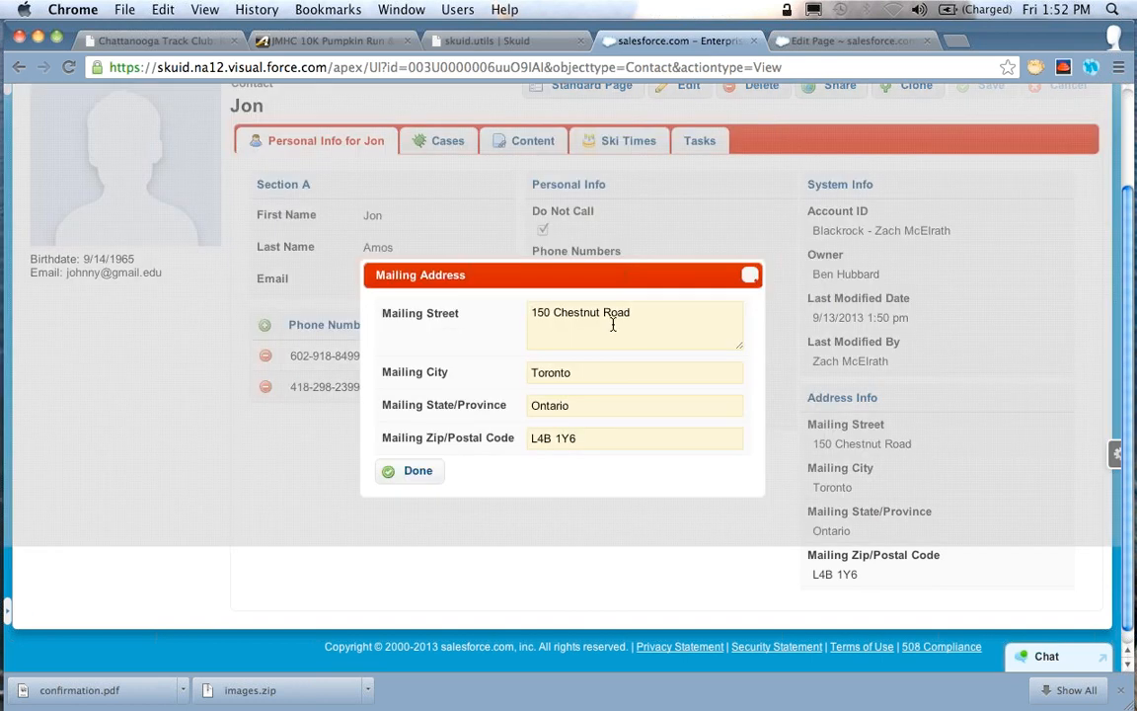
{"action": "left_click_drag", "start_coordinate": [564, 405], "coordinate": [511, 406]}
{"action": "key", "text": "BackSpace"}
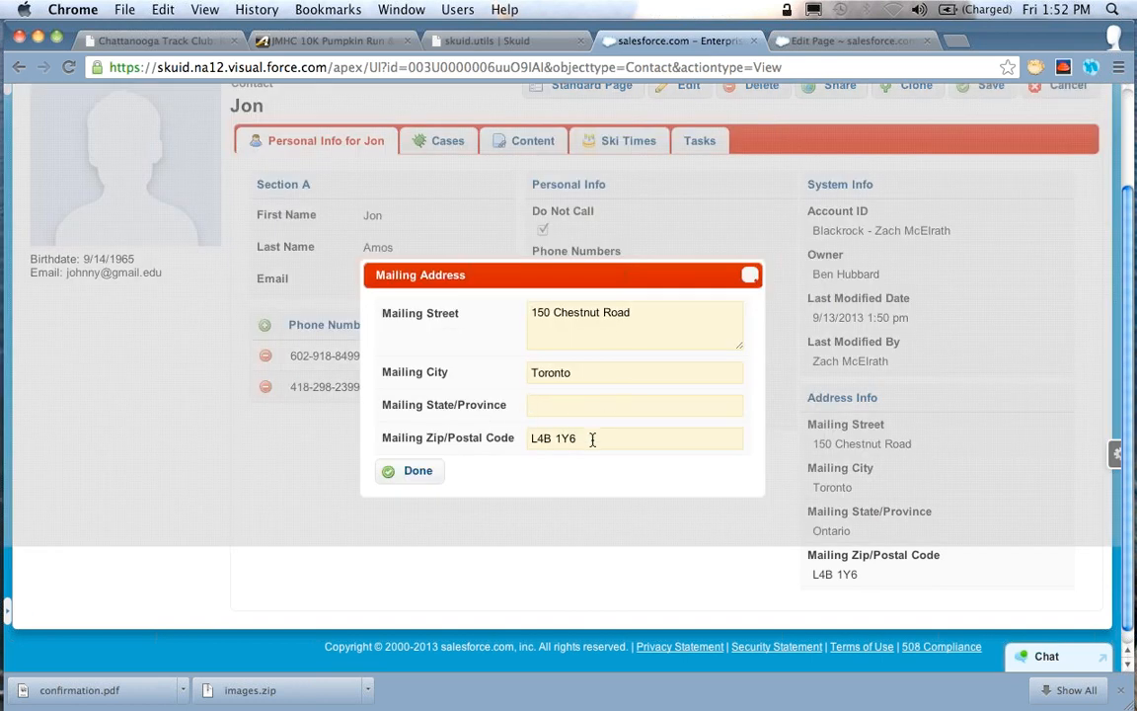
{"action": "left_click", "coordinate": [415, 471]}
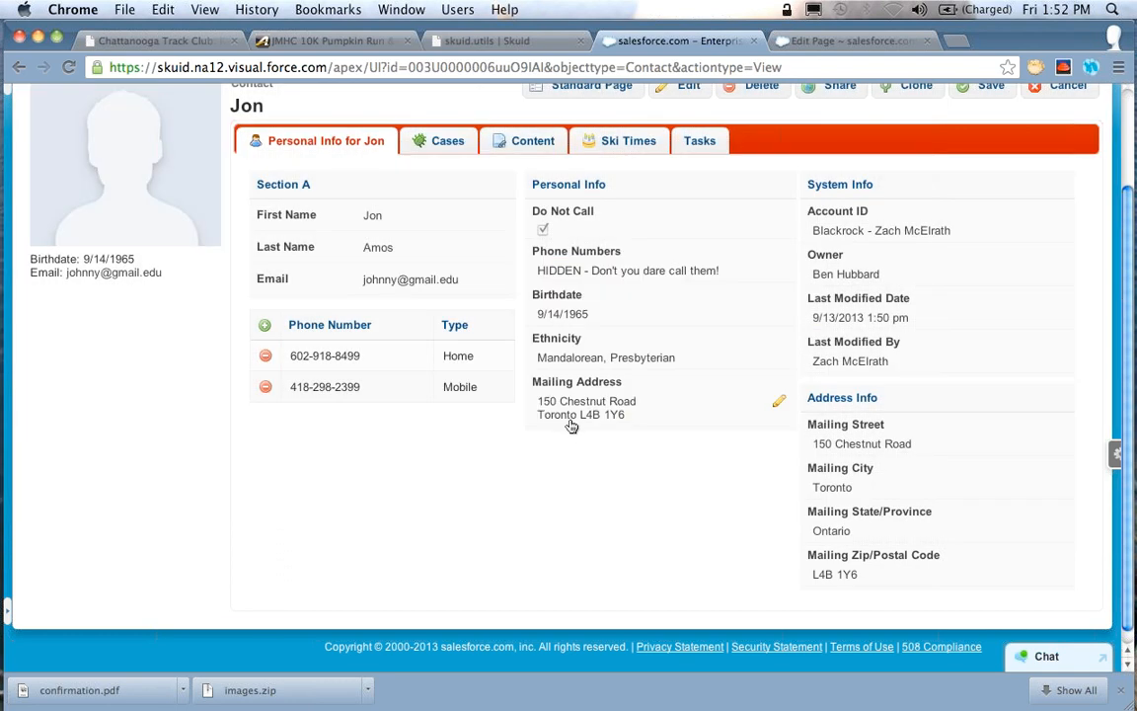
Re-enter the contact's Mailing State/Province with the Mailing Address editor moved aside from the displayed address, and save the contact
{"action": "left_click", "coordinate": [779, 403]}
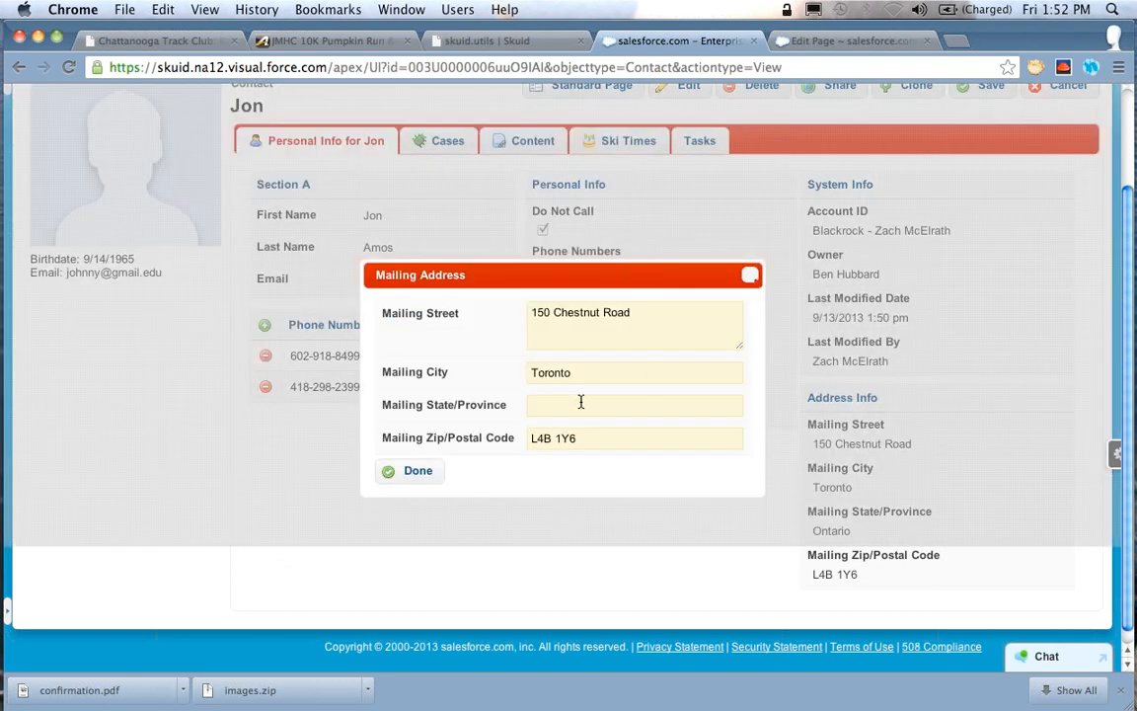
{"action": "left_click_drag", "start_coordinate": [558, 269], "coordinate": [269, 238]}
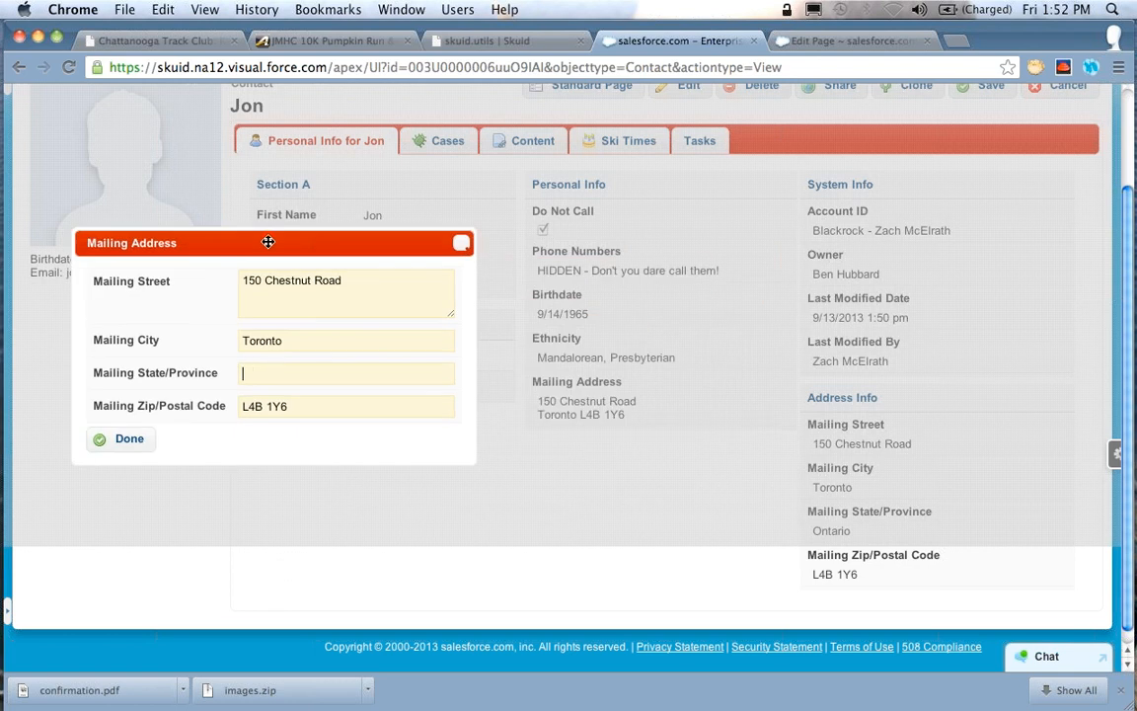
{"action": "left_click", "coordinate": [282, 383]}
{"action": "type", "text": "Ontario"}
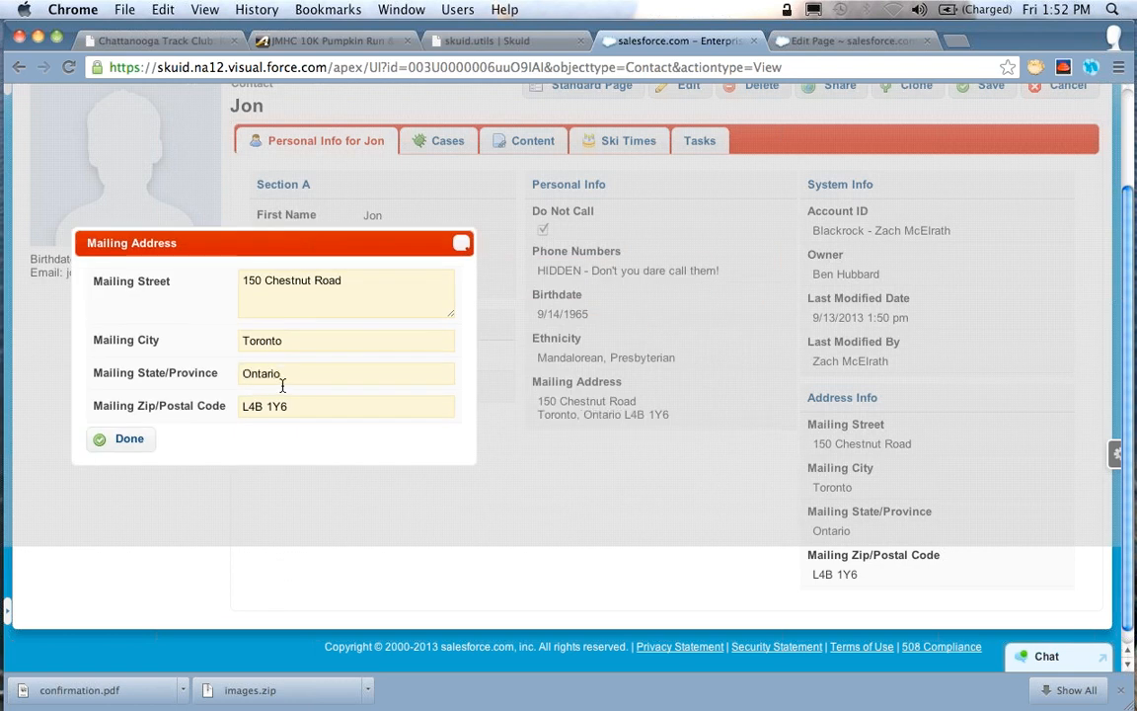
{"action": "double_click", "coordinate": [282, 384]}
{"action": "type", "text": "O"}
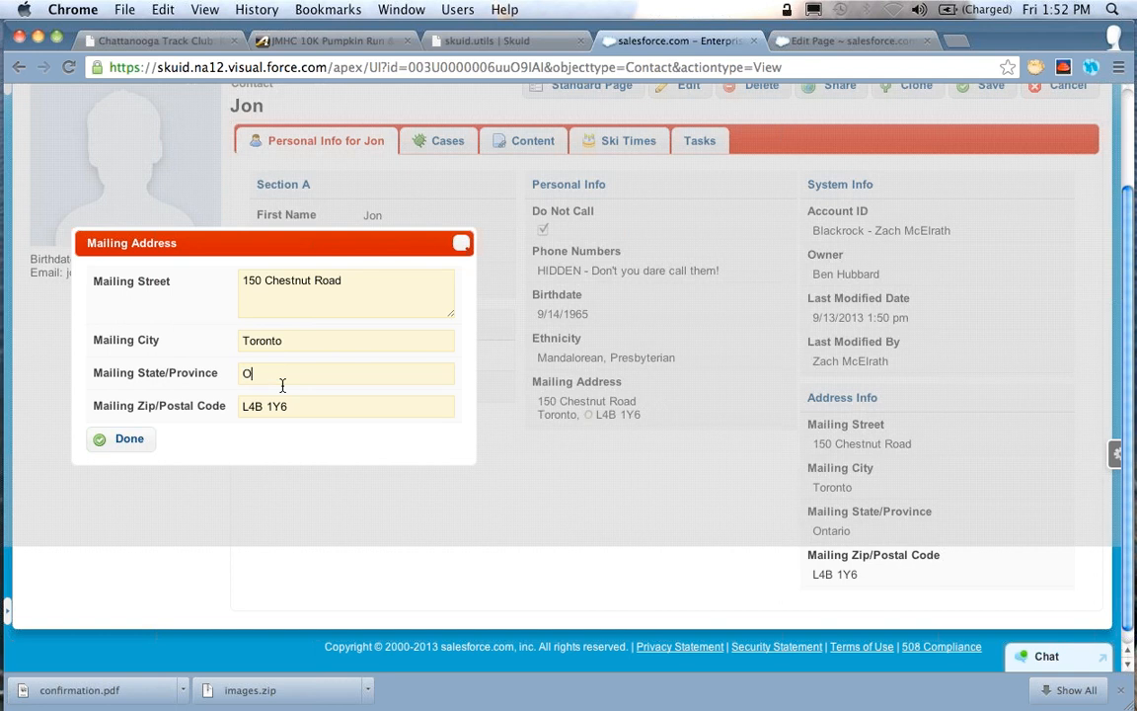
{"action": "key", "text": "BackSpace"}
{"action": "type", "text": "Ontario"}
{"action": "left_click", "coordinate": [138, 440]}
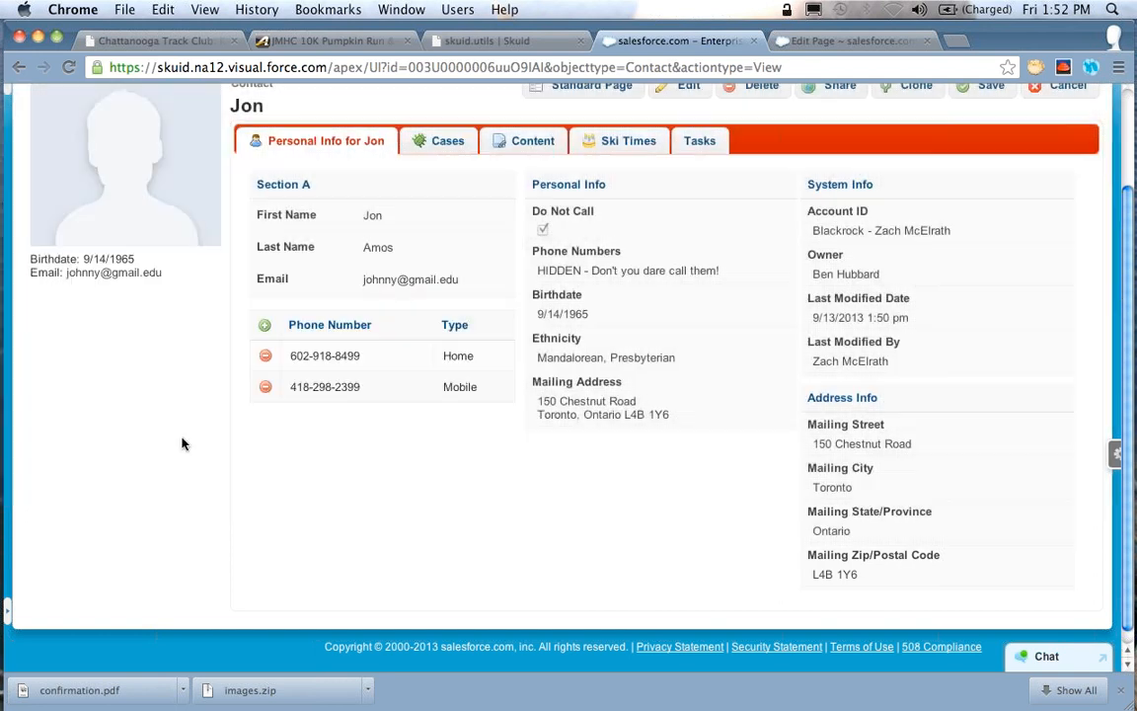
{"action": "scroll", "coordinate": [826, 358], "scroll_direction": "up", "scroll_amount": 3}
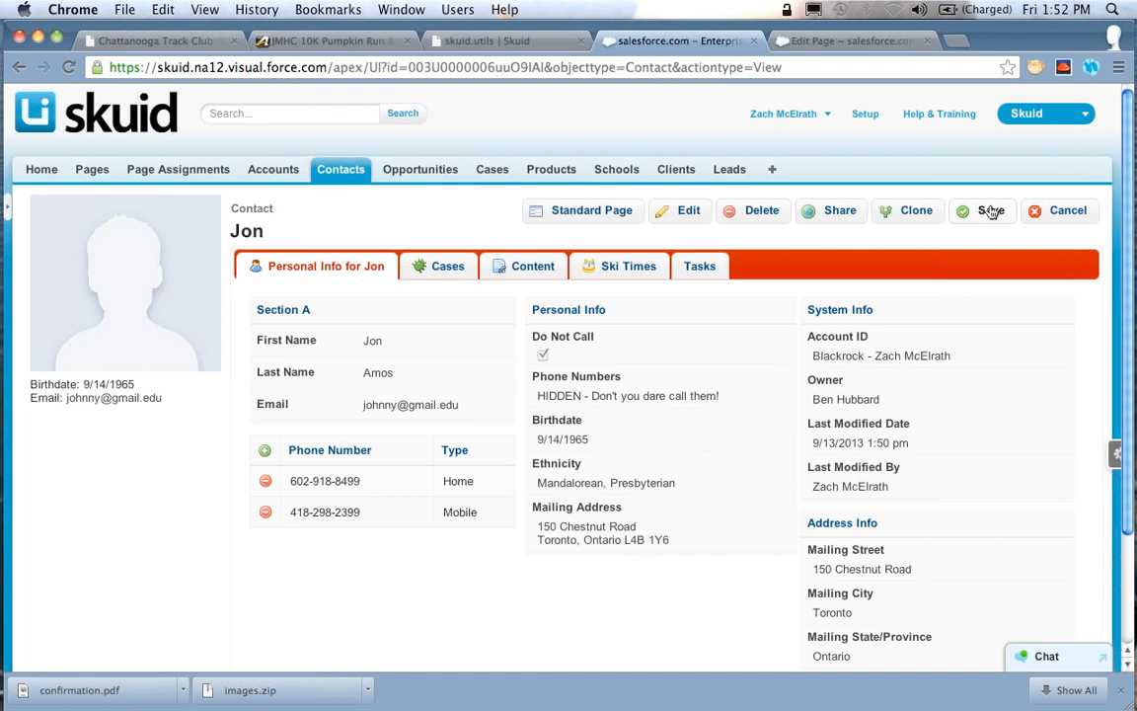
{"action": "left_click", "coordinate": [989, 213]}
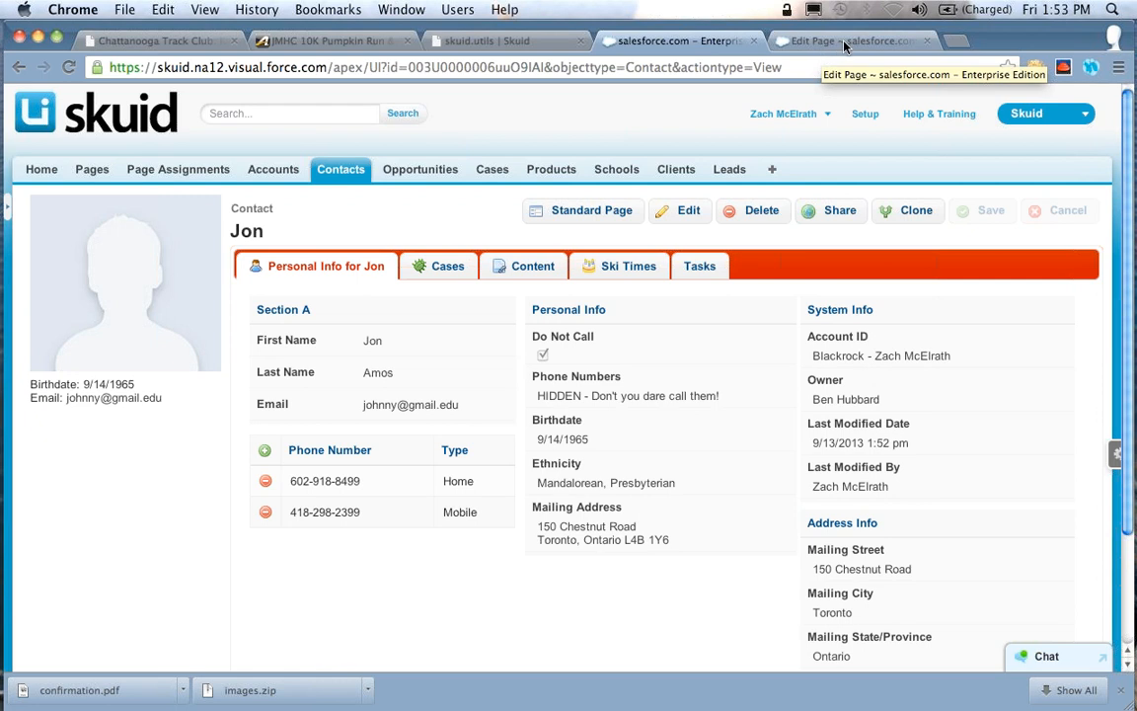
Return to the page builder and open the properties of the Page Title component
{"action": "left_click", "coordinate": [844, 43]}
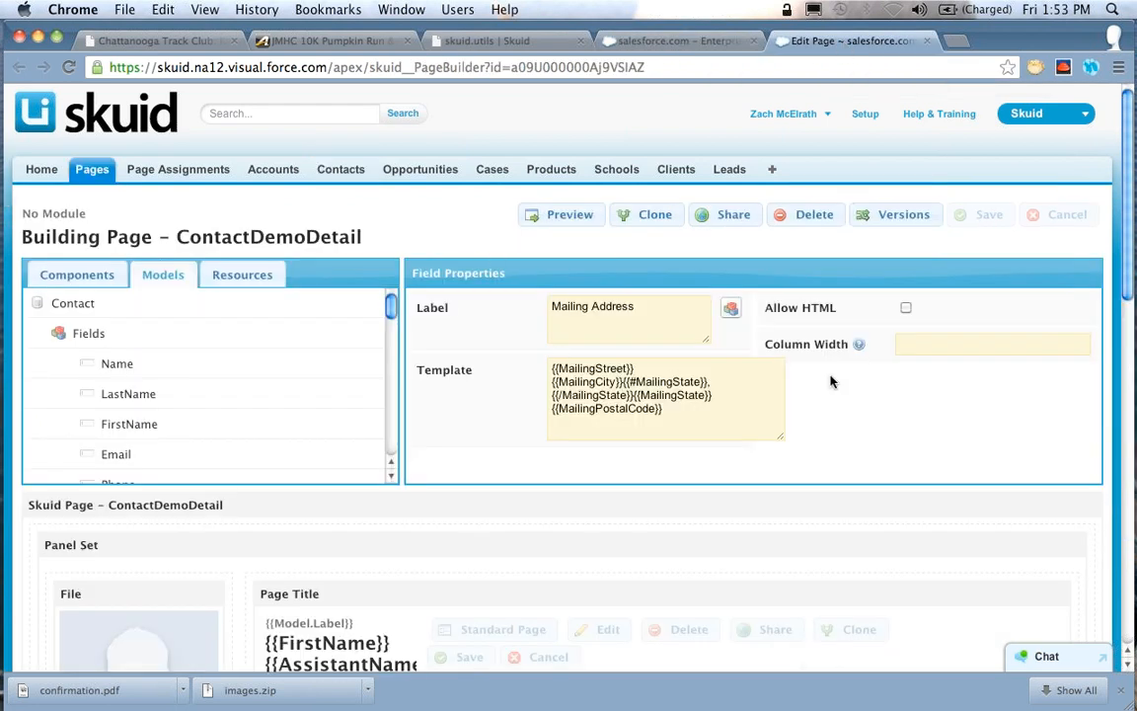
{"action": "scroll", "coordinate": [838, 380], "scroll_direction": "down", "scroll_amount": 5}
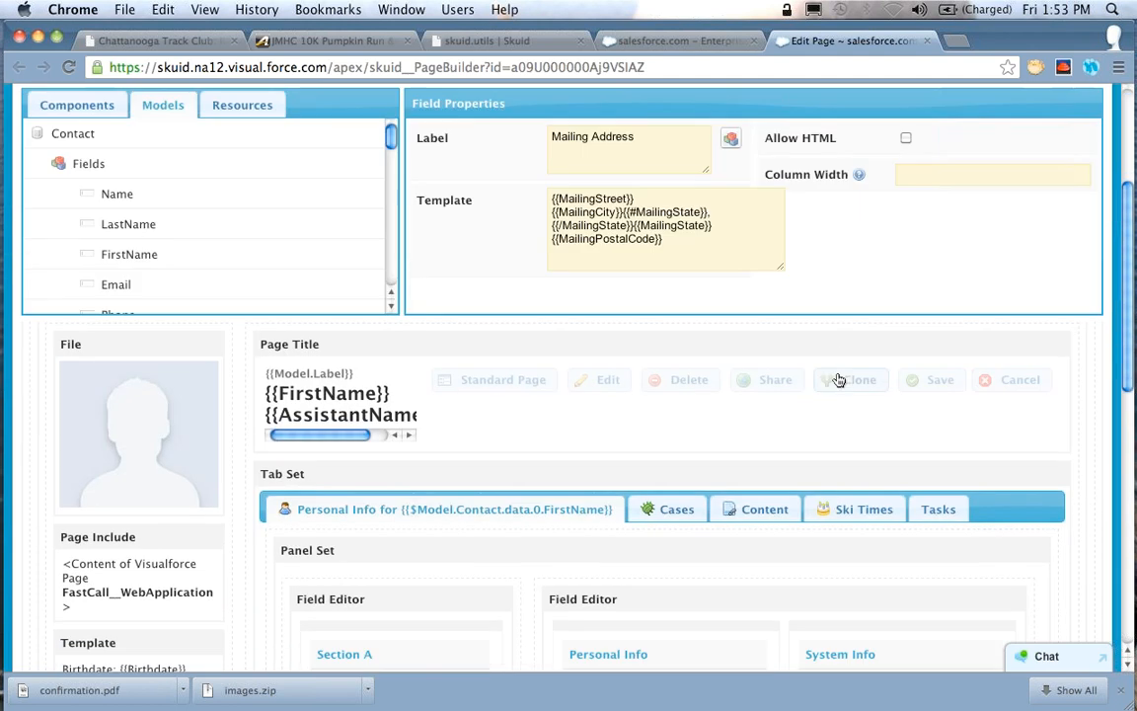
{"action": "left_click", "coordinate": [510, 352]}
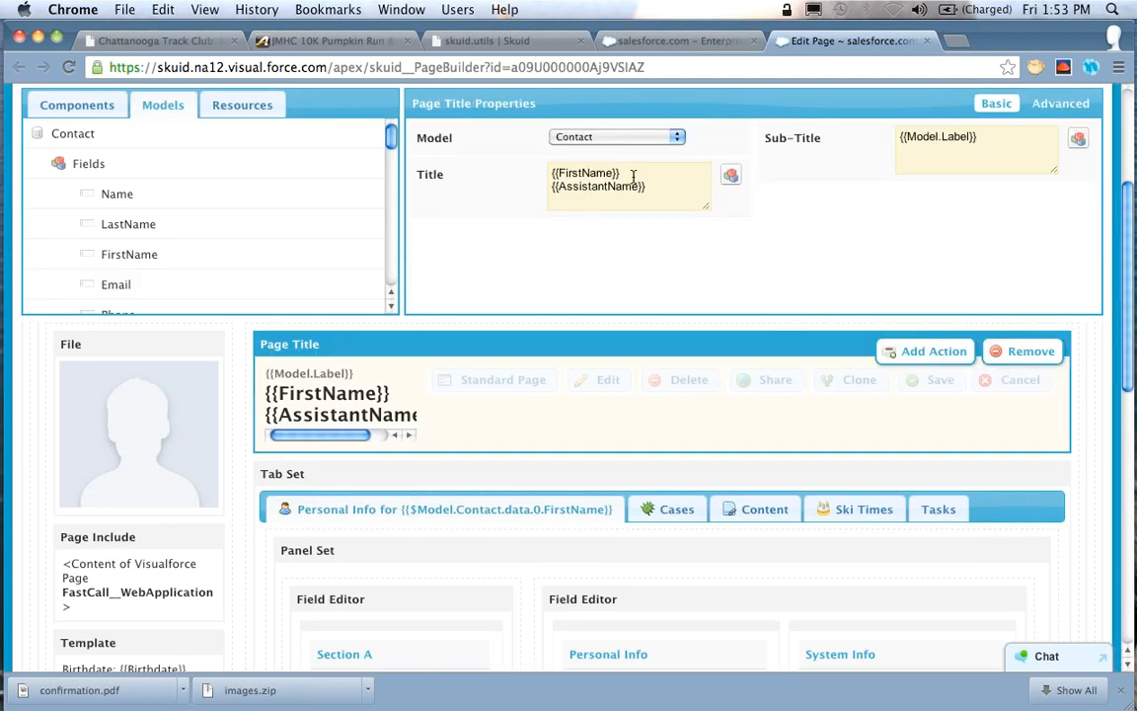
Wrap FirstName in triple braces as {{{FirstName}}} in the page title template and save the page
{"action": "left_click", "coordinate": [634, 175]}
{"action": "type", "text": "}"}
{"action": "key", "text": "super+Left"}
{"action": "type", "text": "{"}
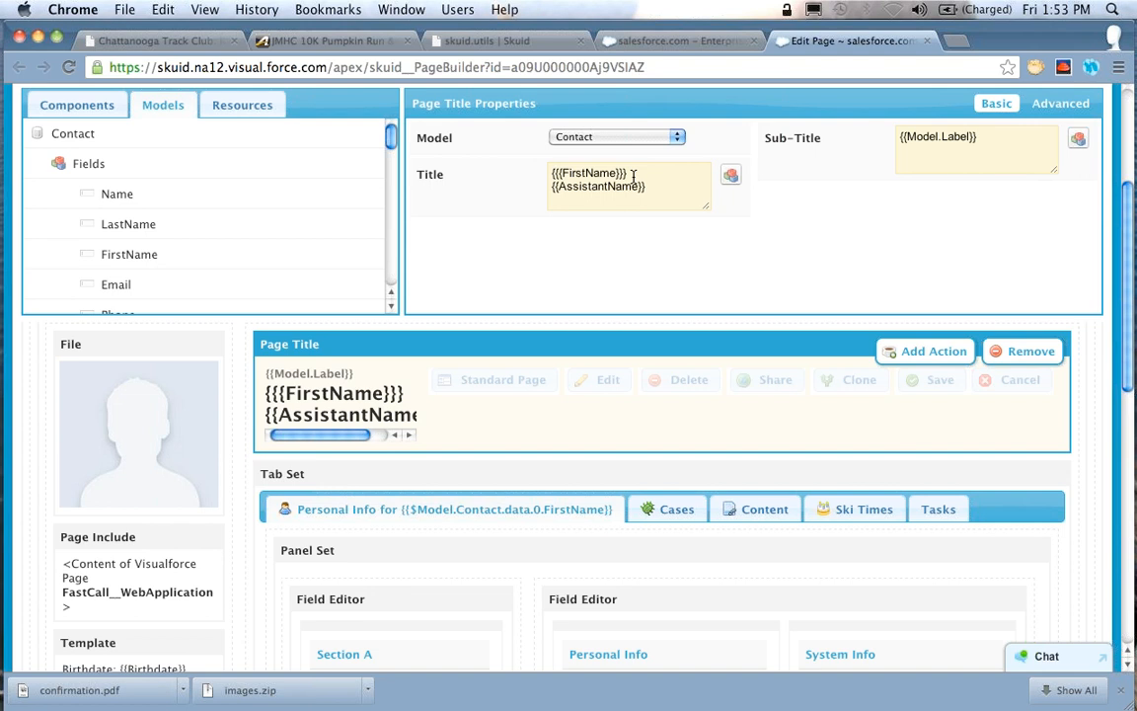
{"action": "scroll", "coordinate": [784, 254], "scroll_direction": "up", "scroll_amount": 3}
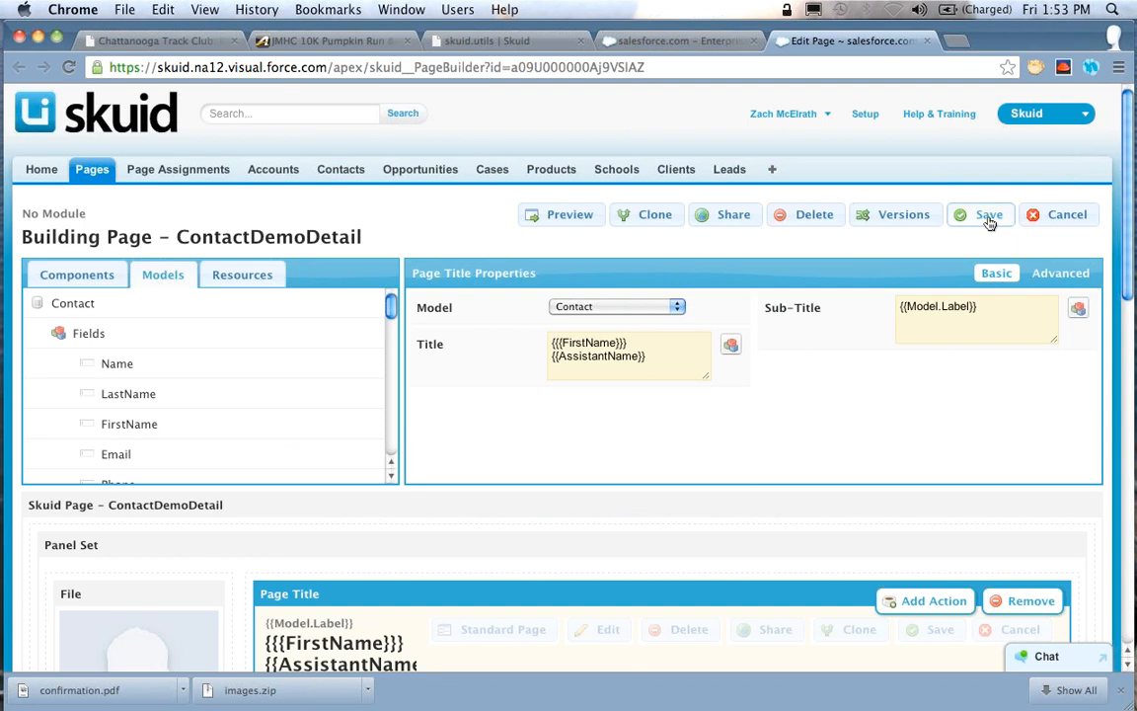
{"action": "left_click", "coordinate": [988, 215]}
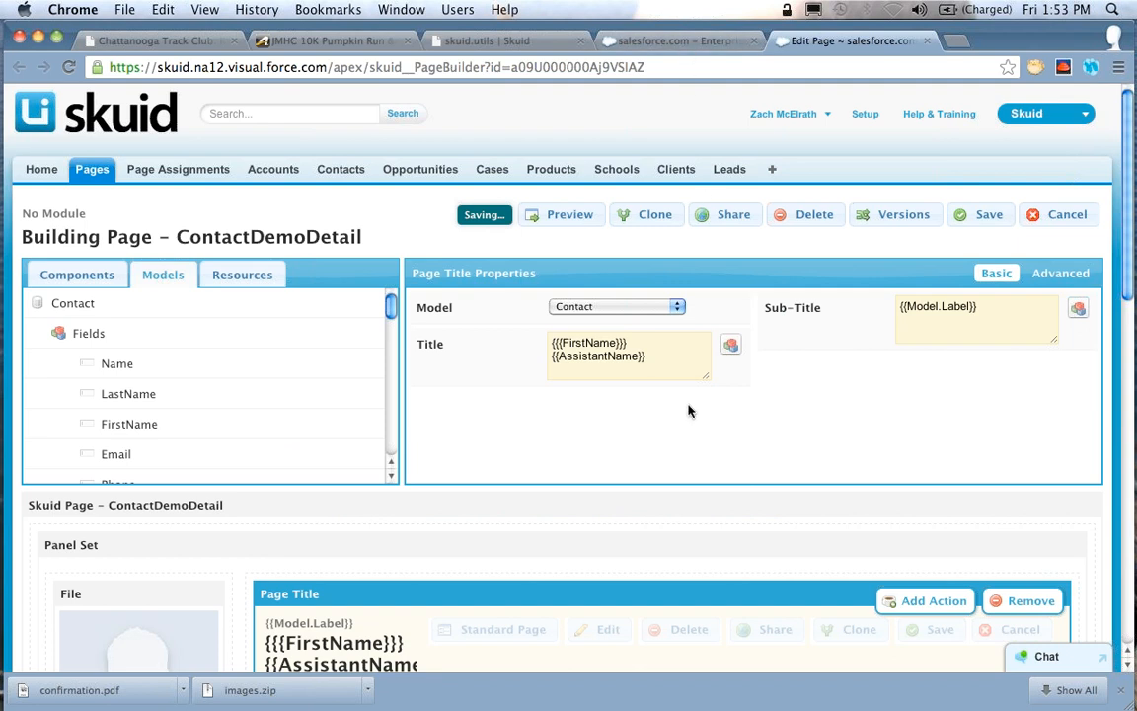
Set the page title template to {{FirstName}} {{LastName}} {{Birthdate}} {{{Birthdate}}}
{"action": "left_click", "coordinate": [633, 342]}
{"action": "key", "text": "BackSpace"}
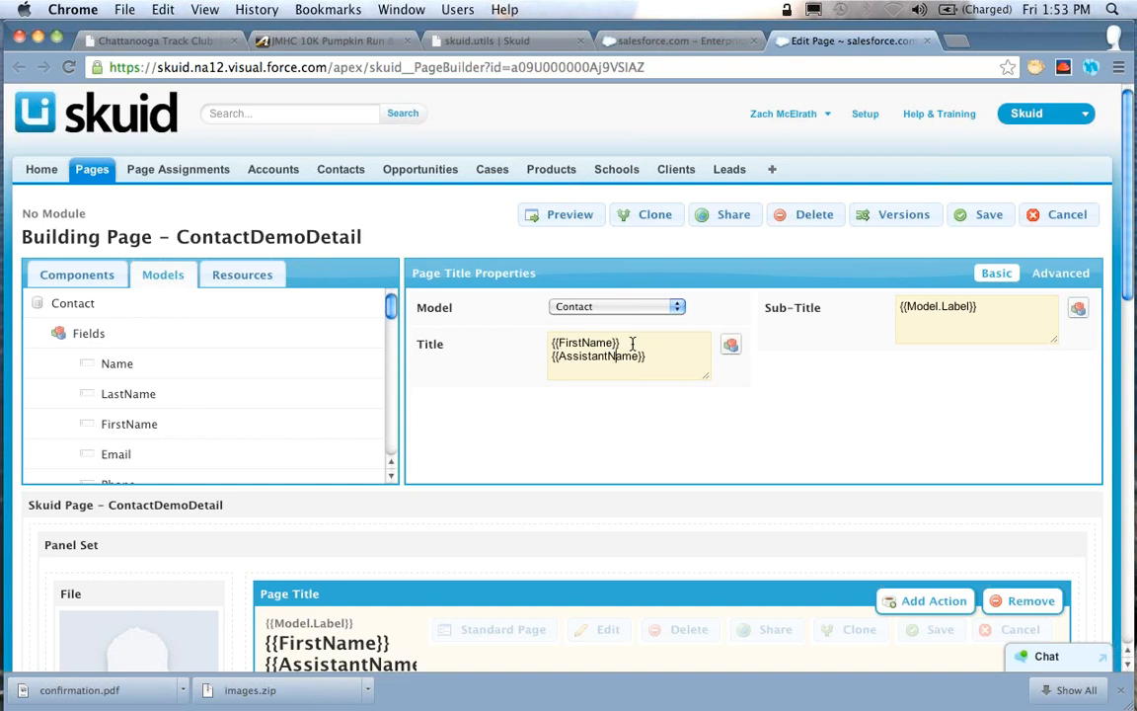
{"action": "key", "text": "shift+super+Down"}
{"action": "type", "text": "{{Last"}
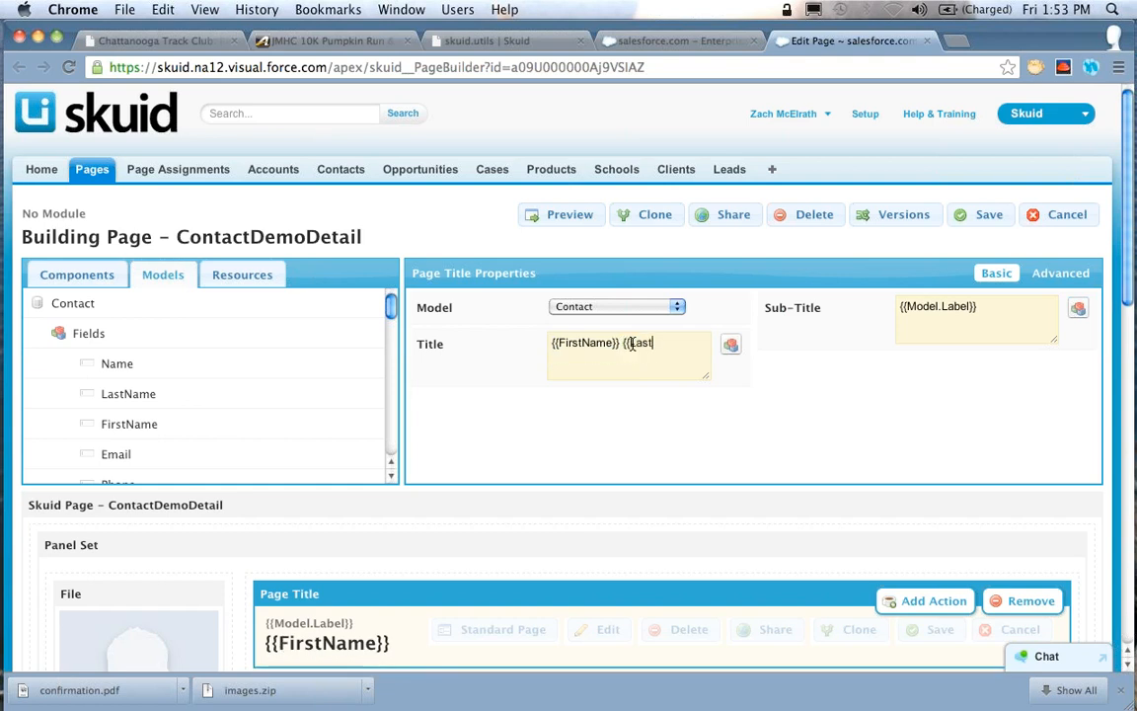
{"action": "type", "text": "Name}}"}
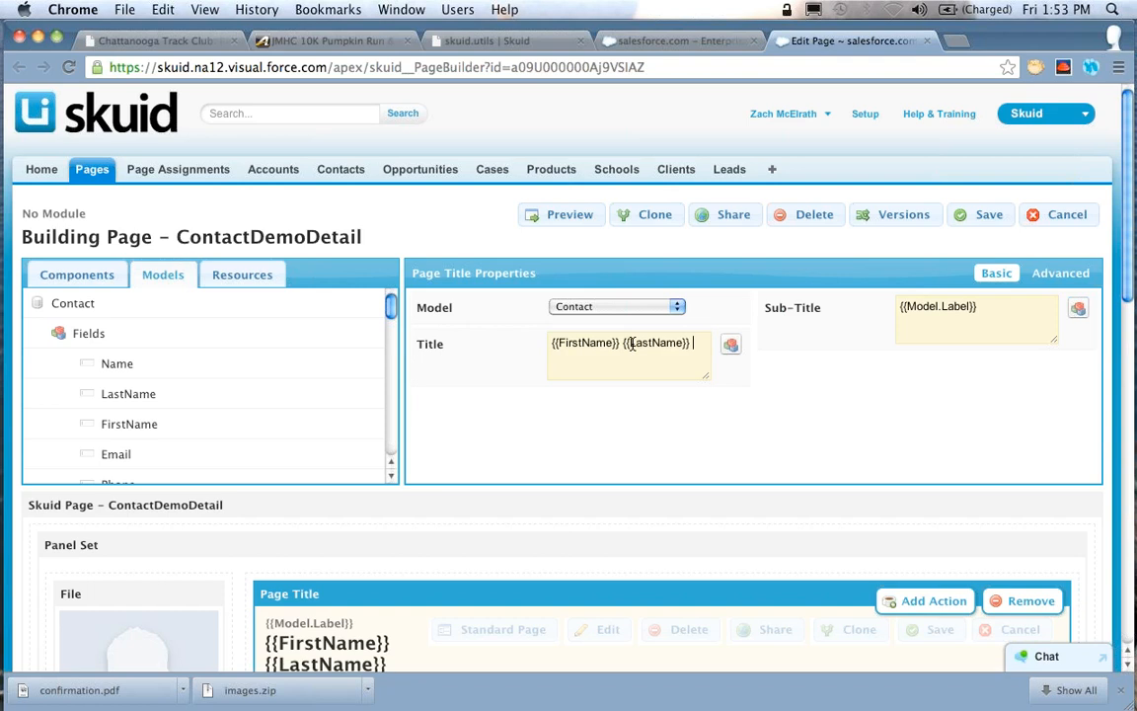
{"action": "type", "text": " {{Birthdate}} {{{Birthdate}}"}
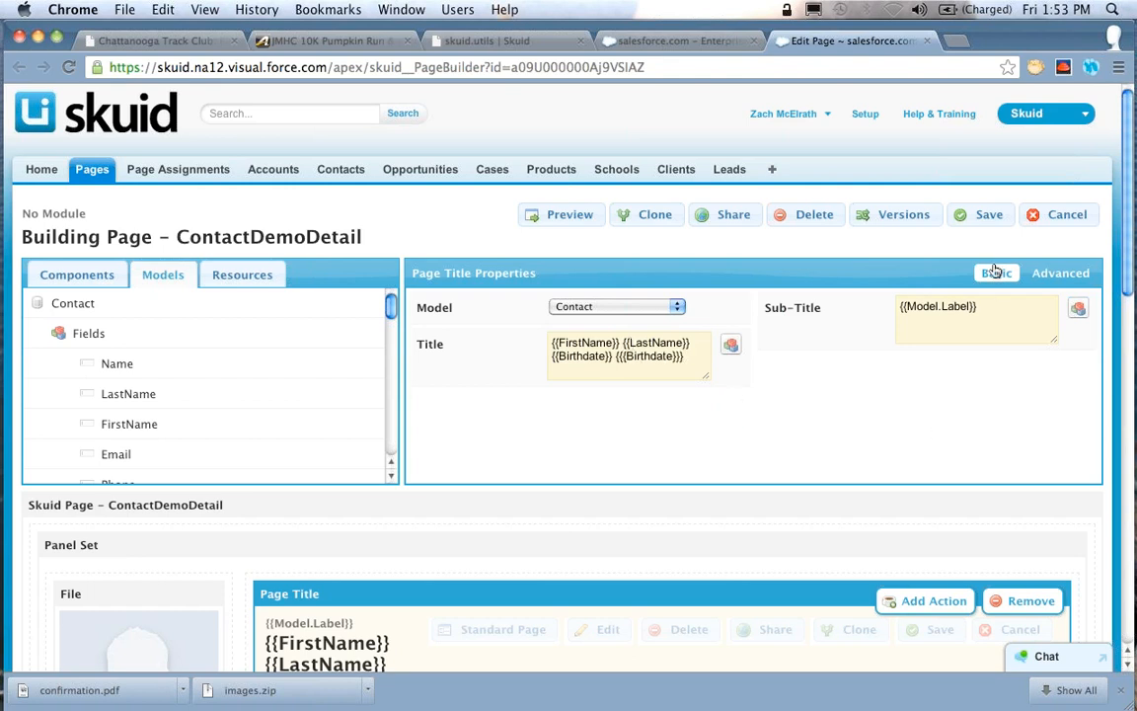
Save the page, reload the contact page, and examine the unescaped birthdate in its title
{"action": "left_click", "coordinate": [985, 214]}
{"action": "left_click", "coordinate": [673, 42]}
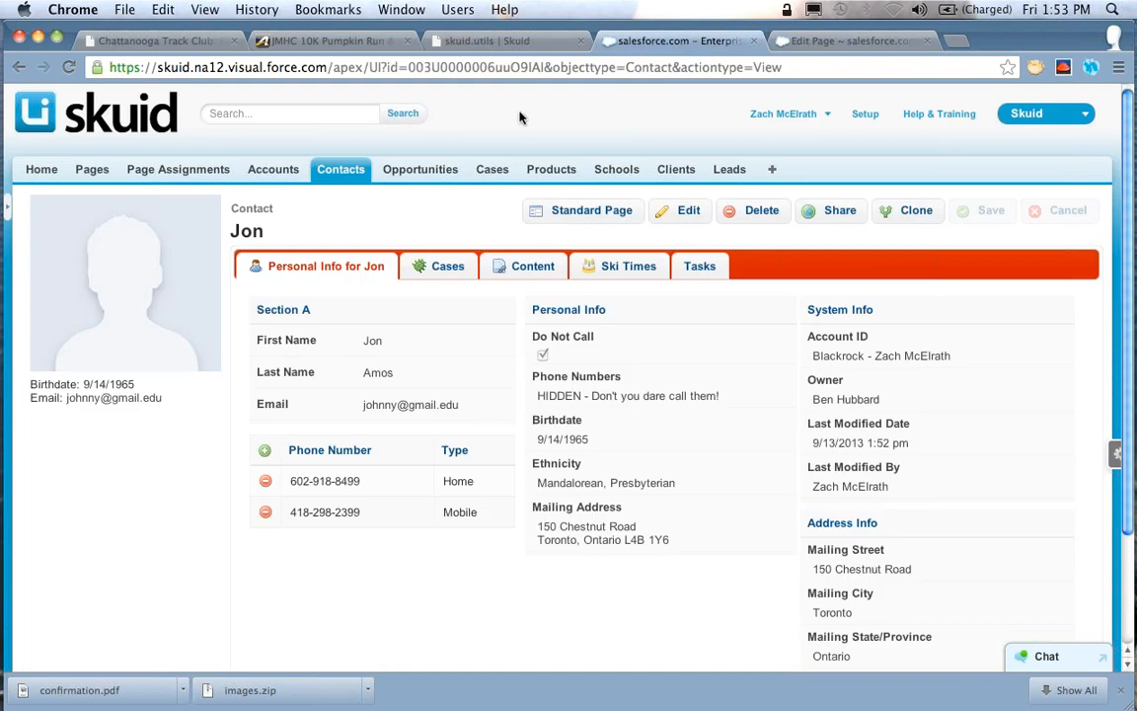
{"action": "left_click", "coordinate": [67, 69]}
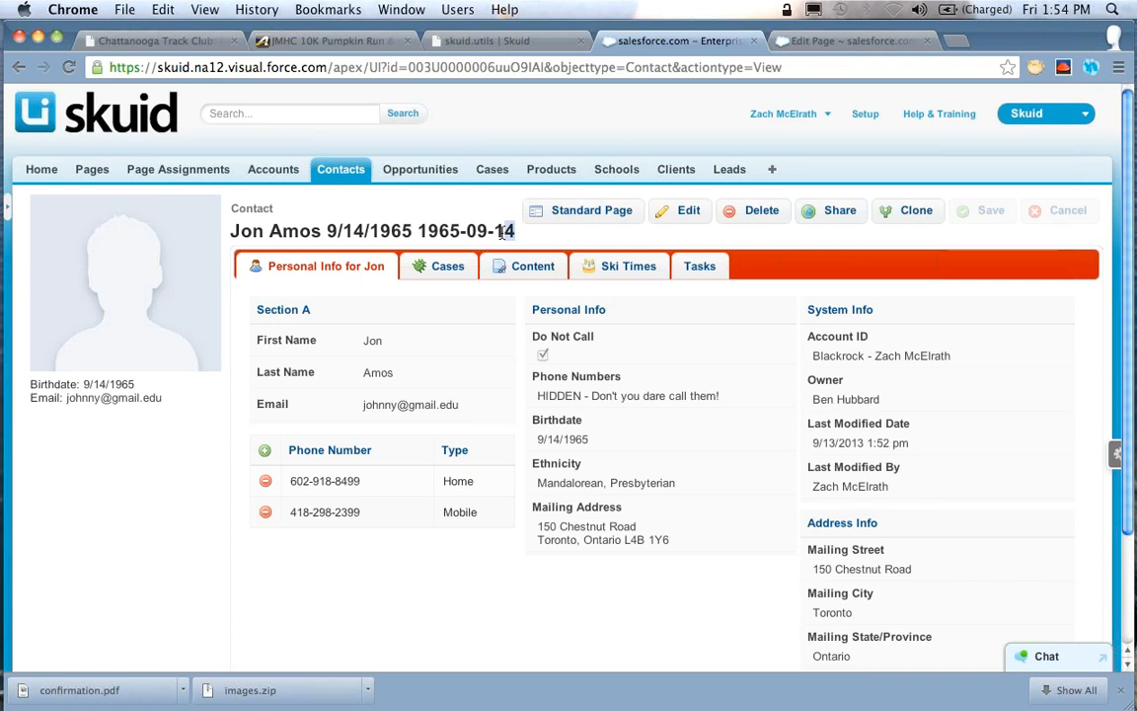
{"action": "left_click_drag", "start_coordinate": [501, 231], "coordinate": [418, 231]}
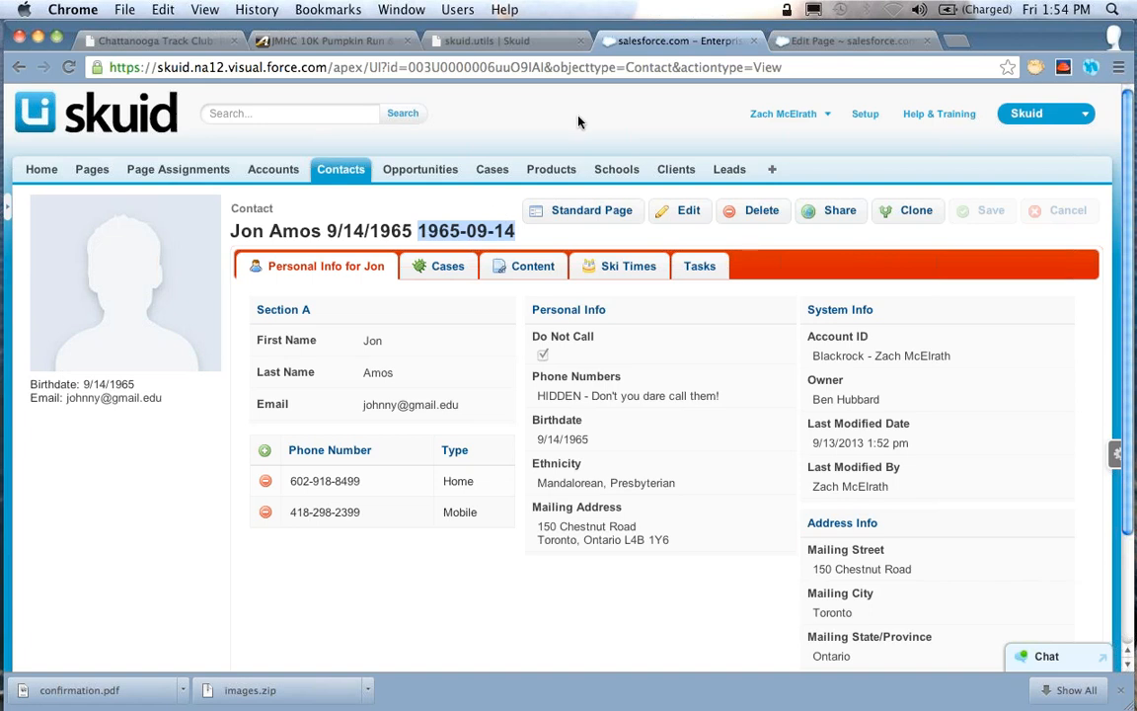
{"action": "left_click", "coordinate": [522, 234]}
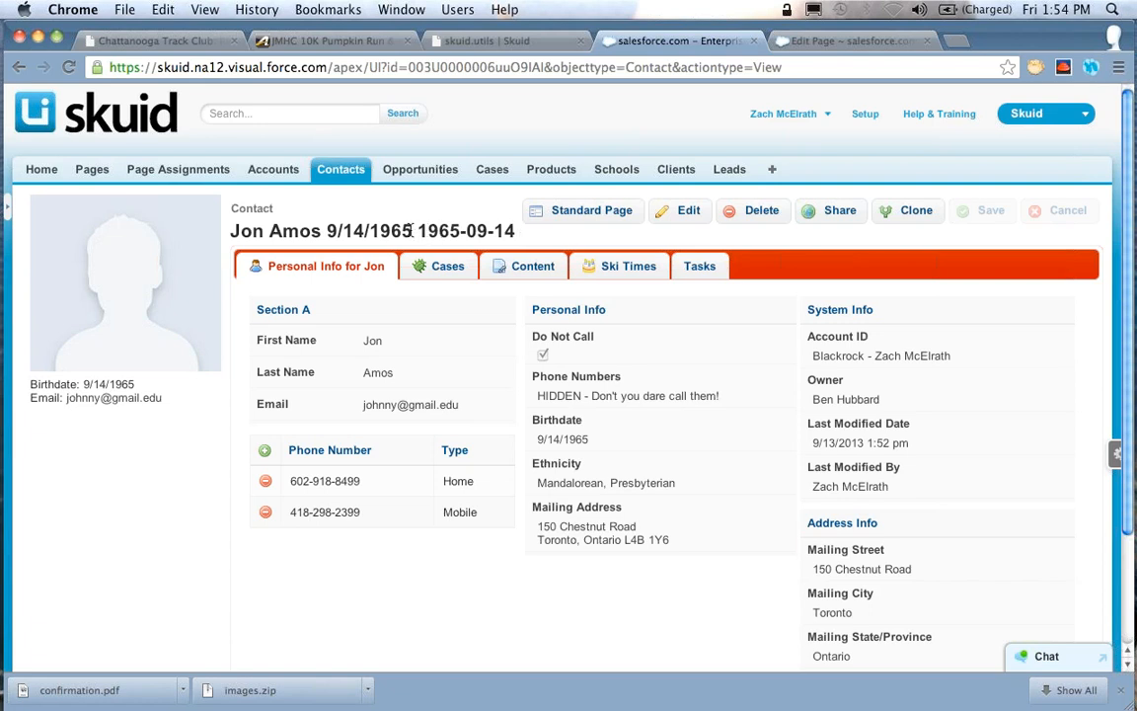
Compare the formatted and raw birthdates in the page title, and move the contact's birthdate one day forward
{"action": "left_click_drag", "start_coordinate": [413, 231], "coordinate": [514, 231]}
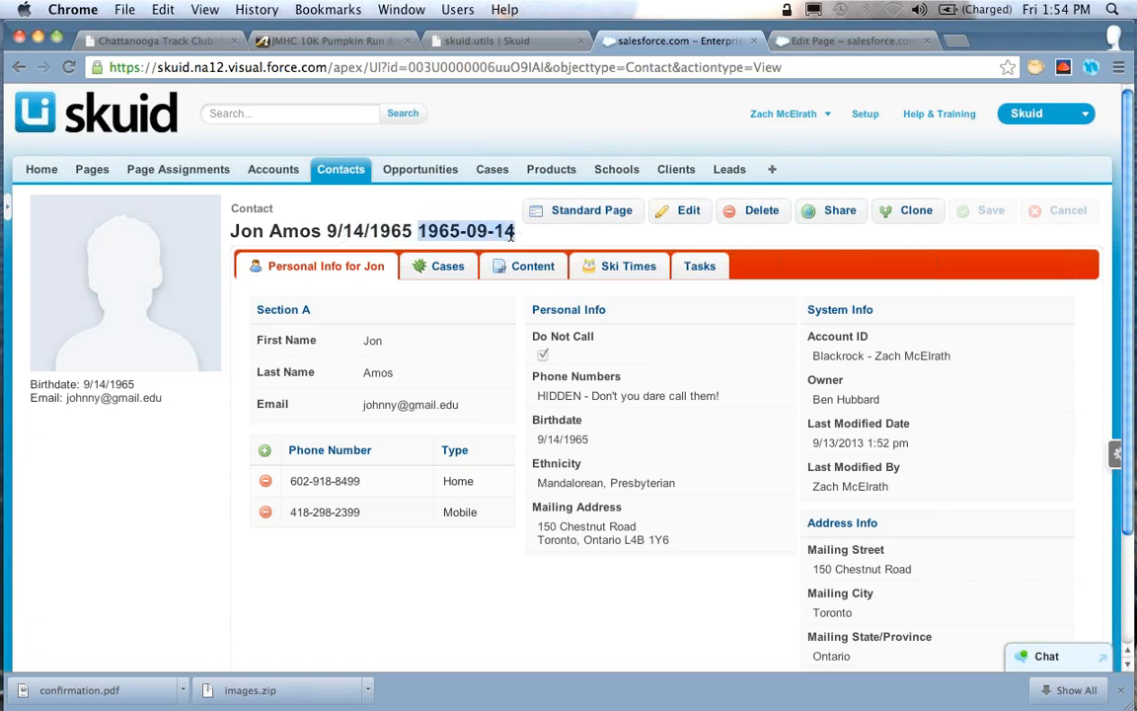
{"action": "left_click", "coordinate": [408, 229]}
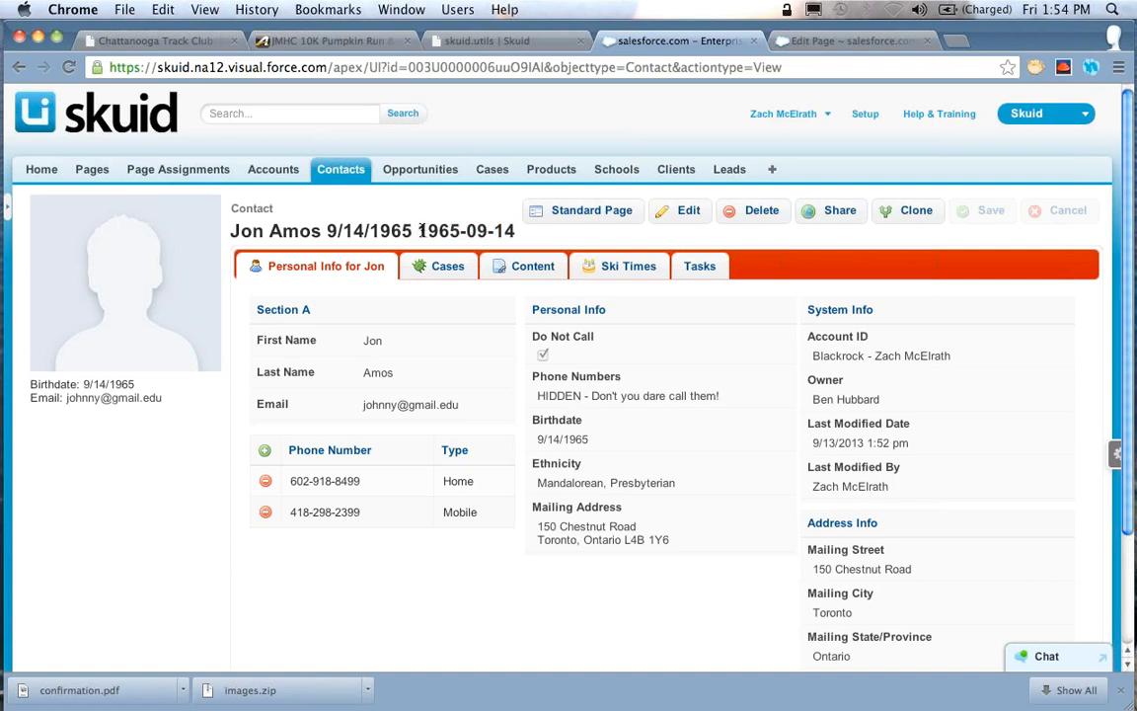
{"action": "left_click_drag", "start_coordinate": [413, 229], "coordinate": [332, 236]}
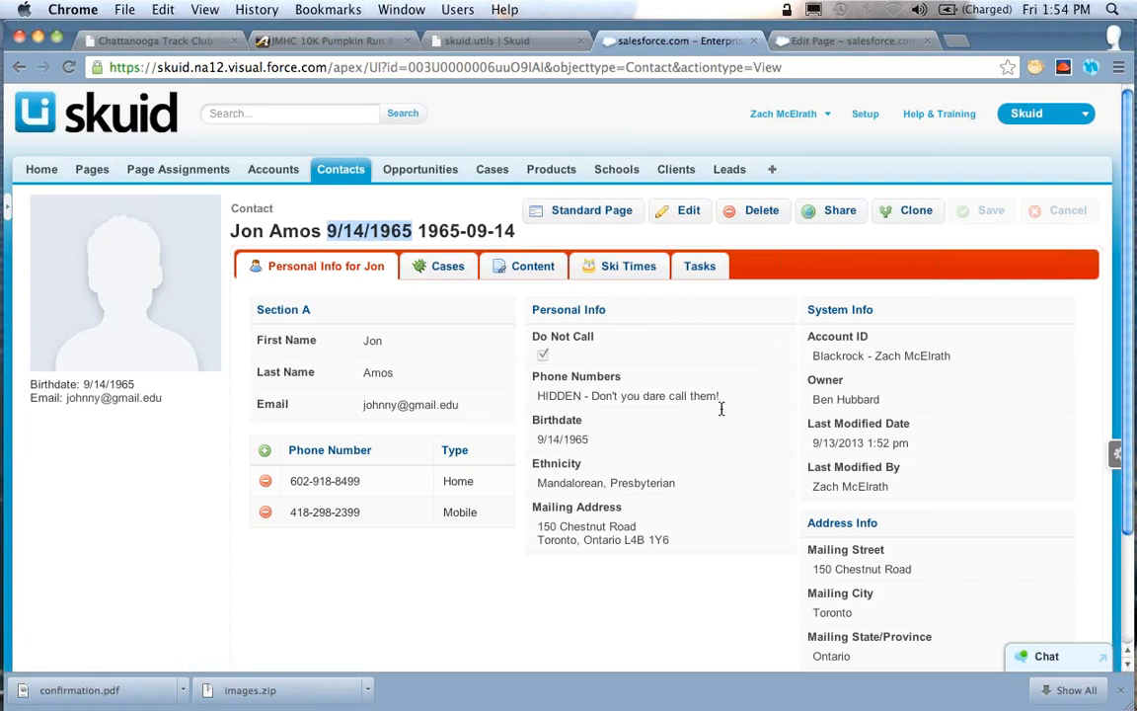
{"action": "left_click", "coordinate": [779, 442]}
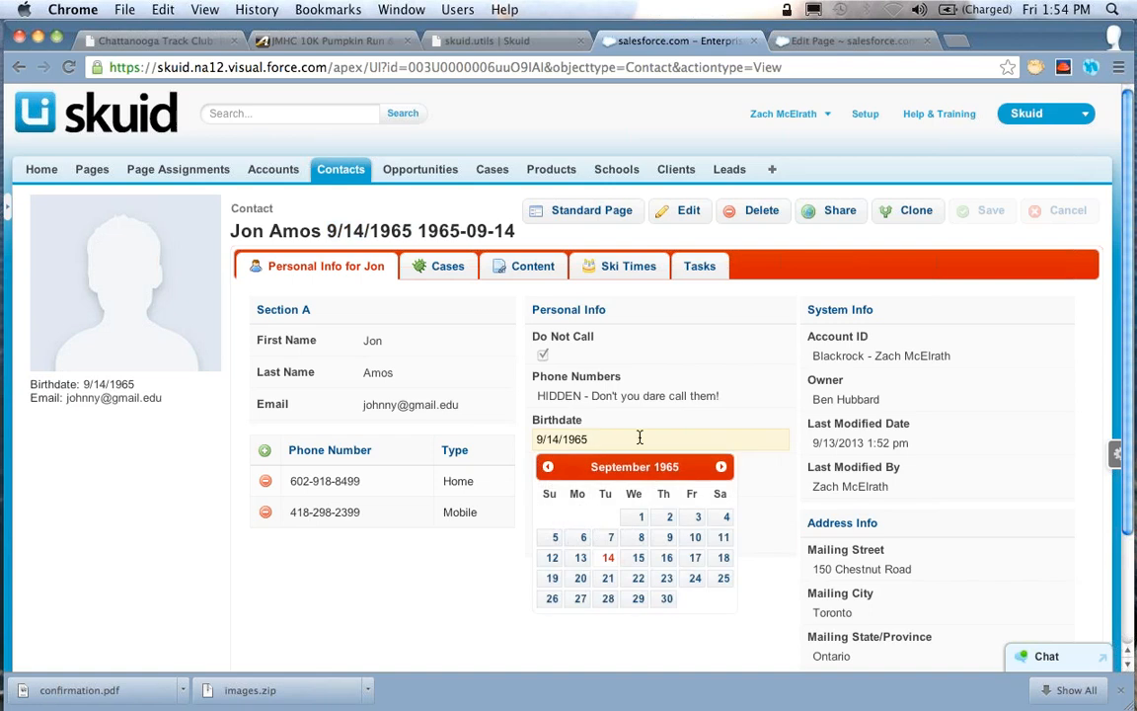
{"action": "left_click", "coordinate": [638, 560]}
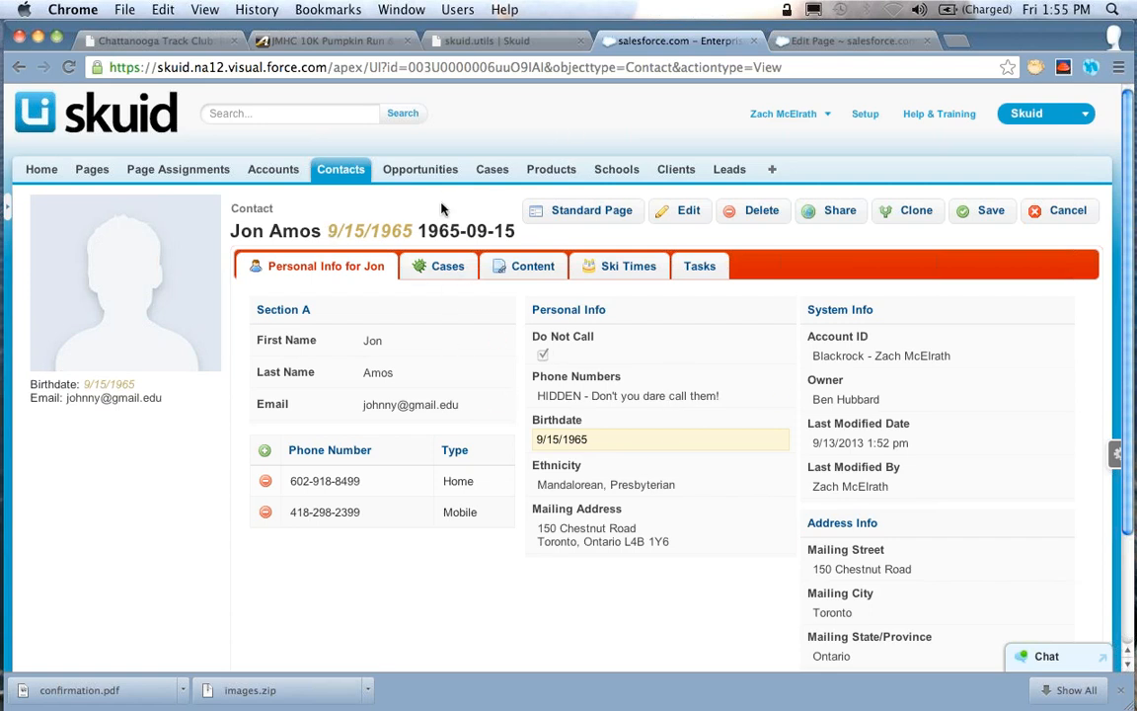
In the page builder, set the page title template to {{FirstName}} {{LastName}} {{OwnerId}} {{{OwnerId}}} and save the page
{"action": "left_click", "coordinate": [803, 41]}
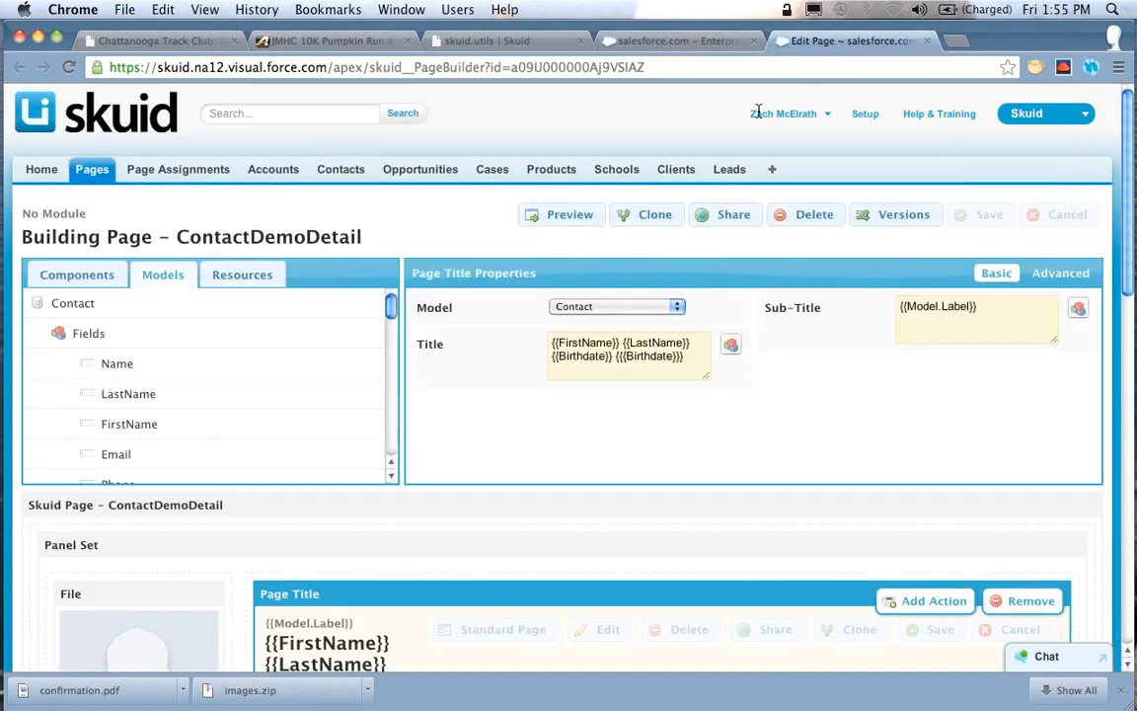
{"action": "triple_click", "coordinate": [689, 357]}
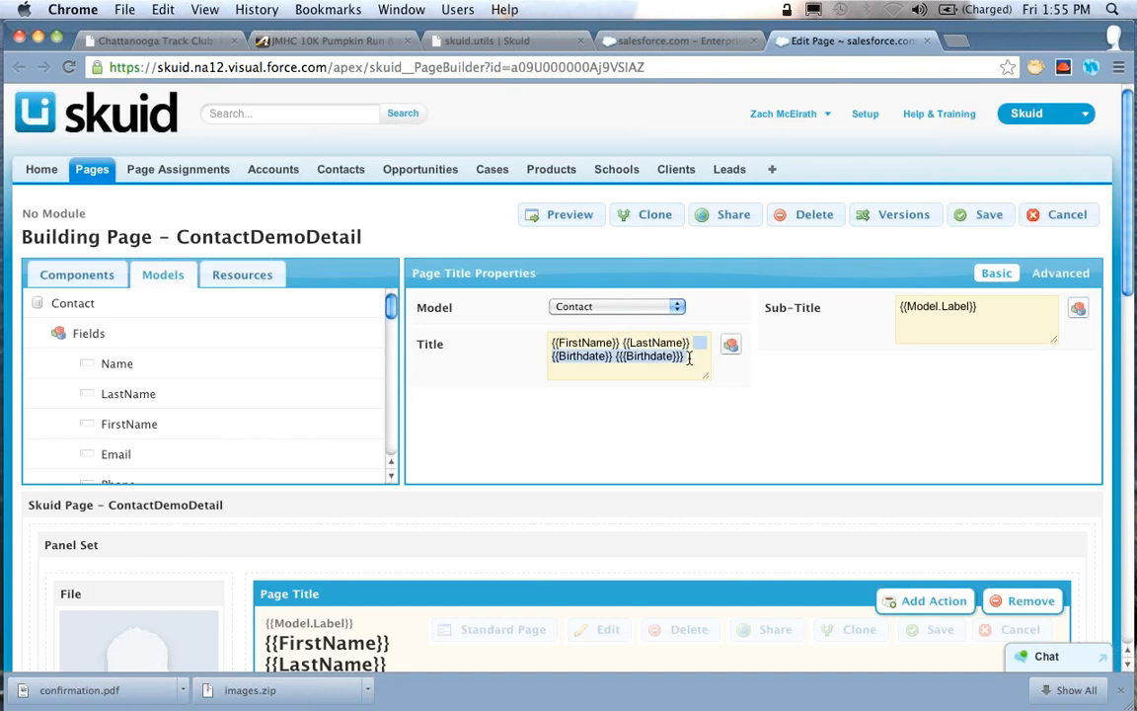
{"action": "key", "text": "BackSpace"}
{"action": "type", "text": "{{Owner"}
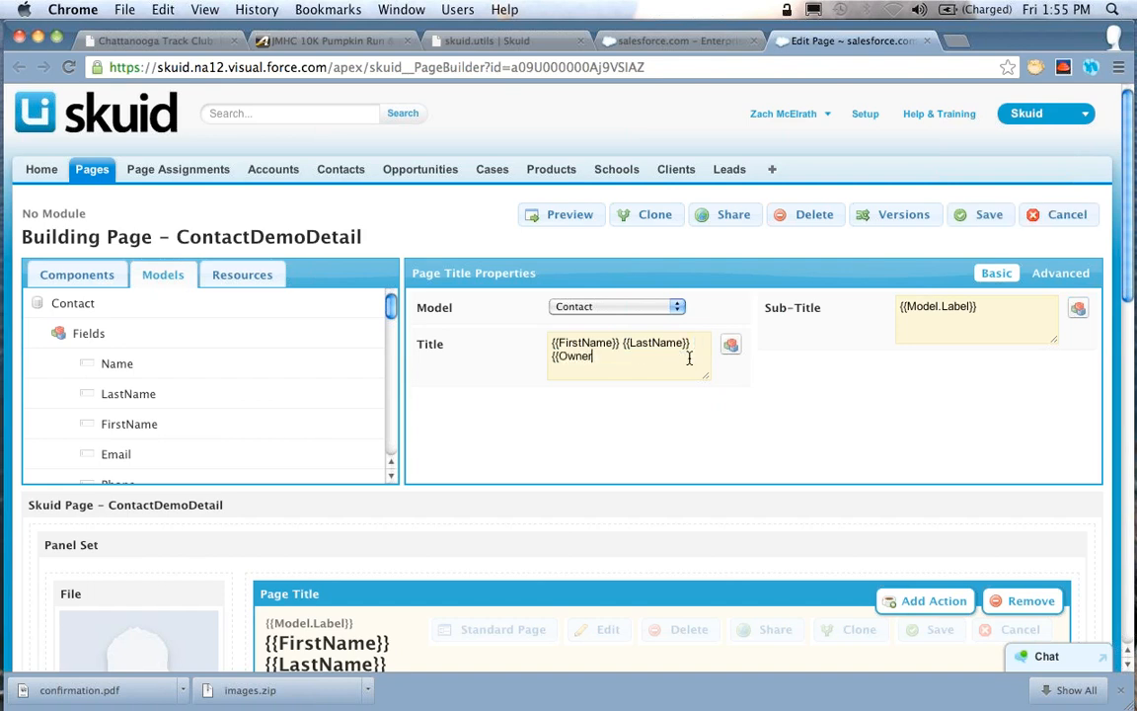
{"action": "type", "text": "Id}} {{{OwnerId}}}"}
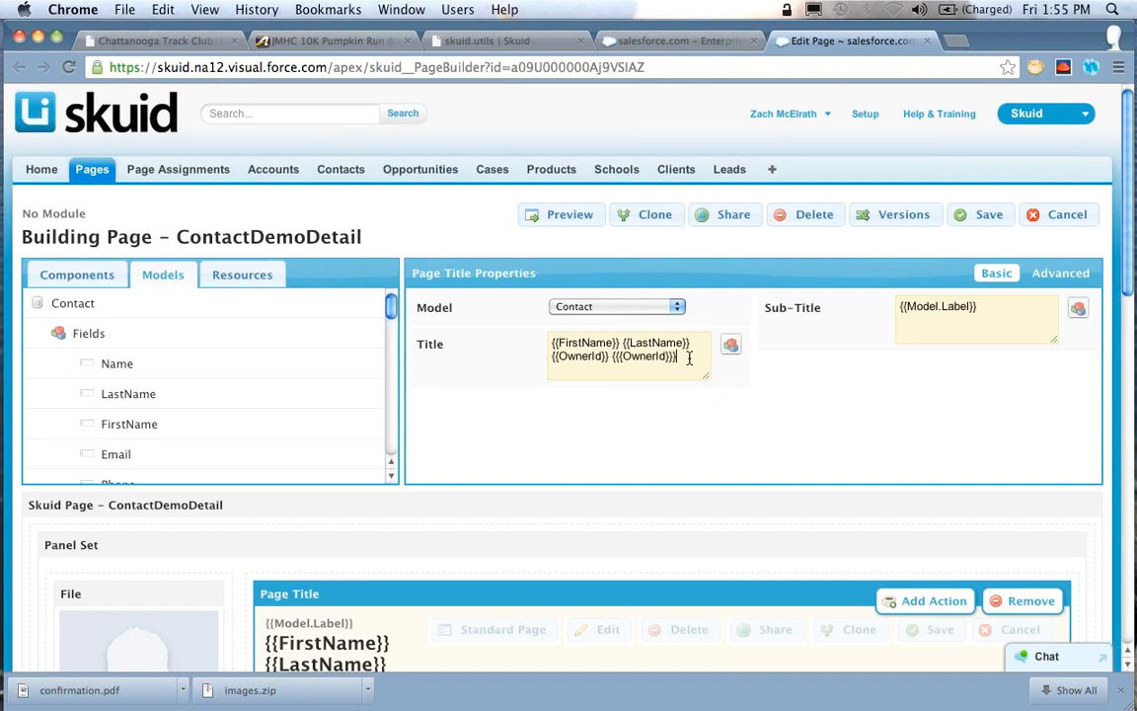
{"action": "left_click", "coordinate": [967, 214]}
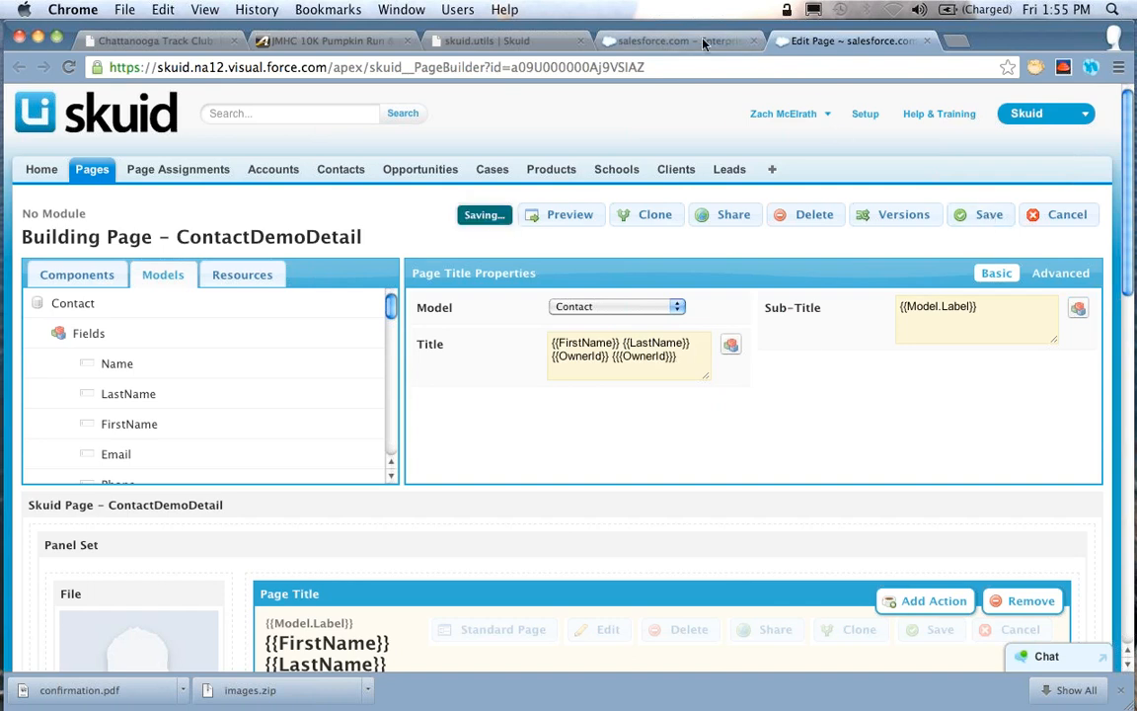
Reload the contact page, compare the linked owner name with the raw owner ID, and briefly open the owner link in a new tab
{"action": "left_click", "coordinate": [671, 41]}
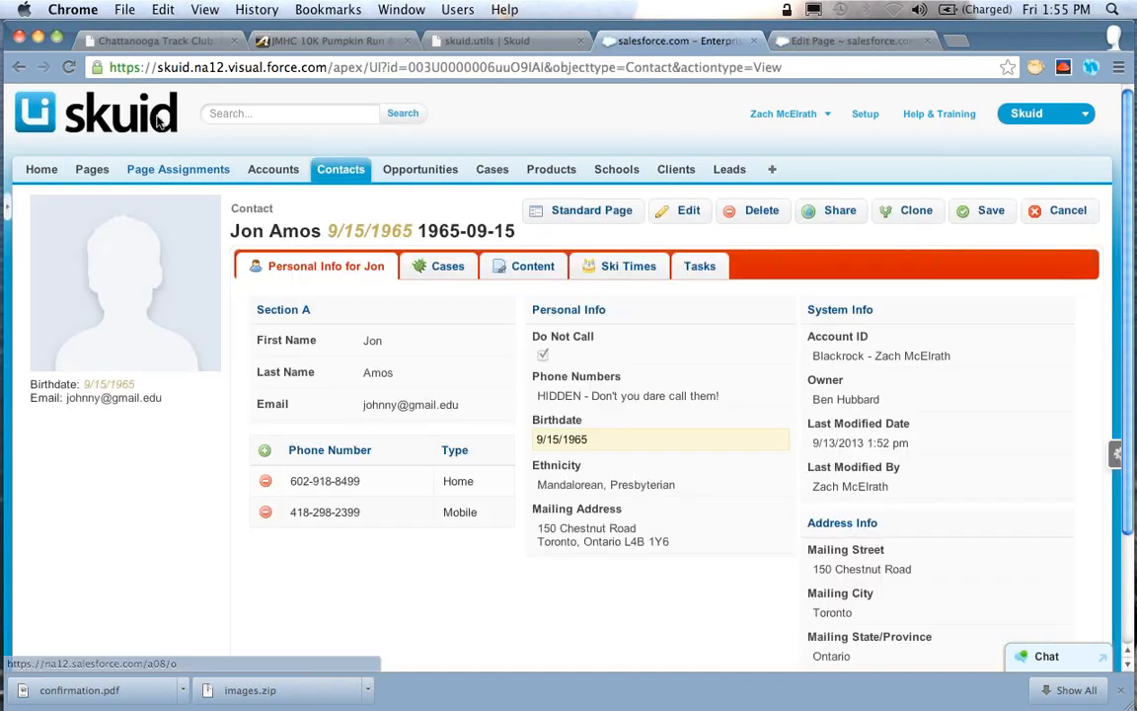
{"action": "left_click", "coordinate": [69, 67]}
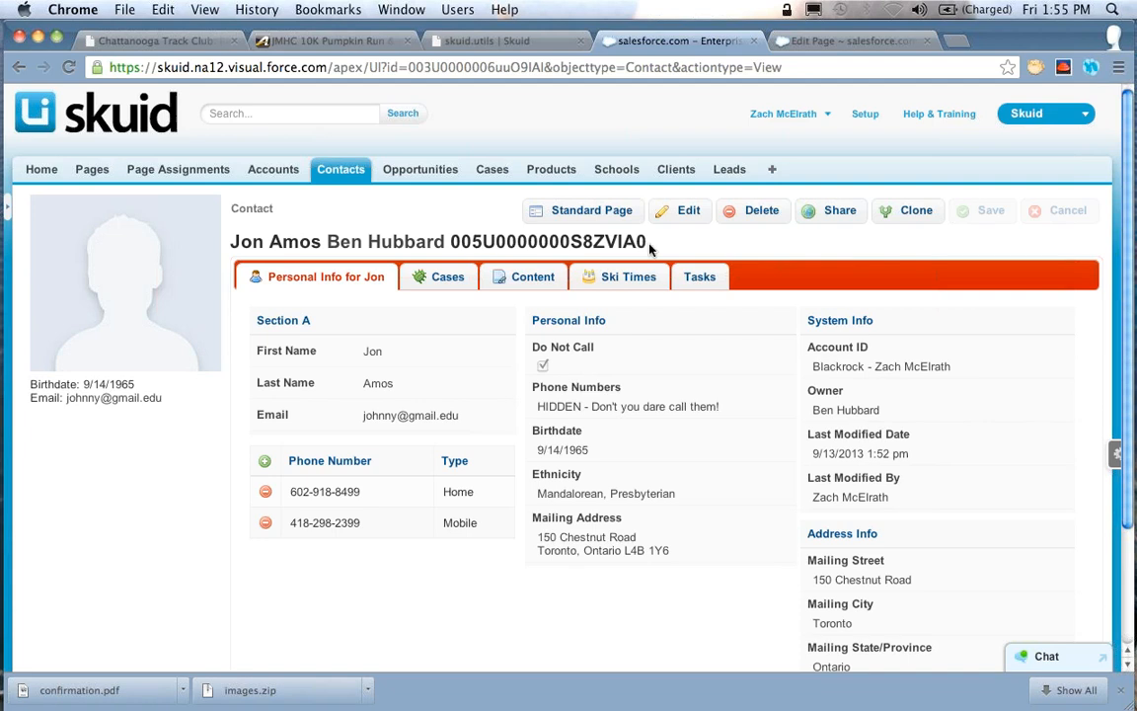
{"action": "left_click_drag", "start_coordinate": [650, 244], "coordinate": [443, 244]}
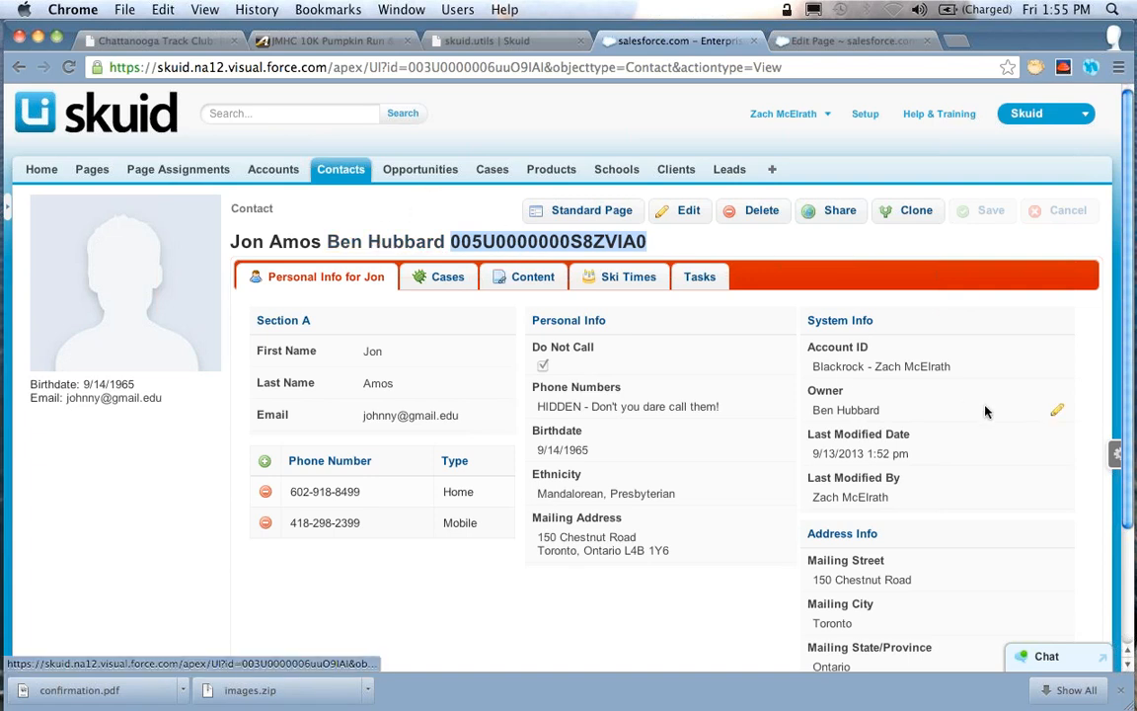
{"action": "right_click", "coordinate": [364, 245]}
{"action": "left_click", "coordinate": [439, 175]}
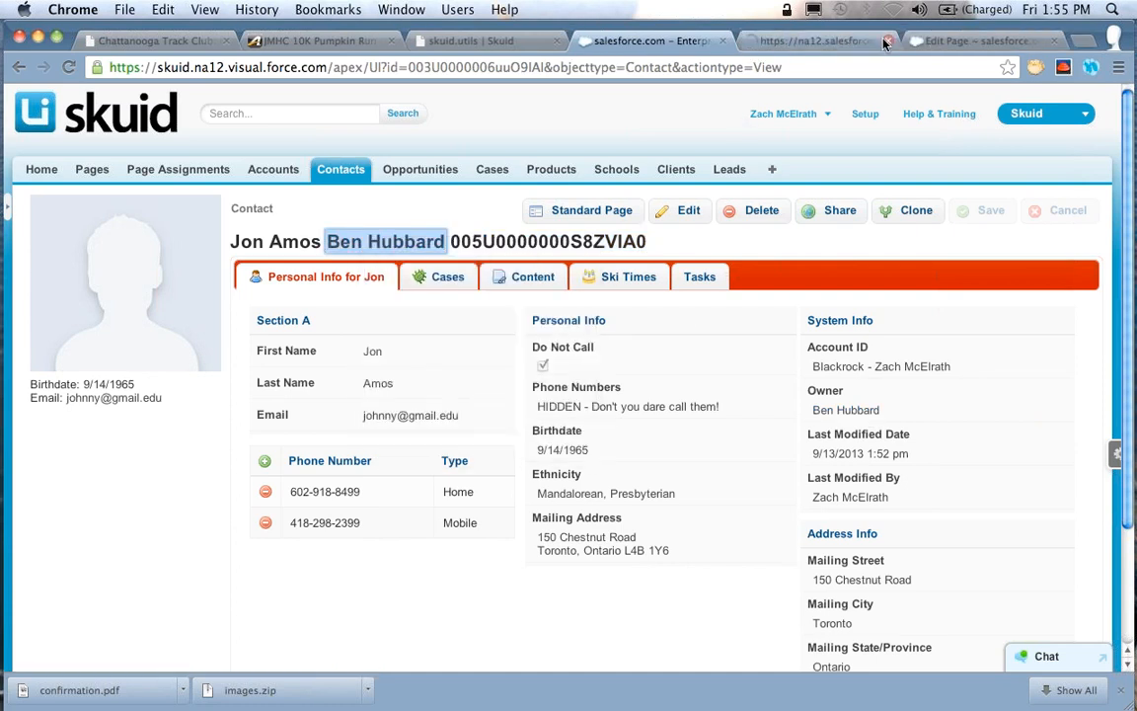
{"action": "left_click", "coordinate": [886, 40]}
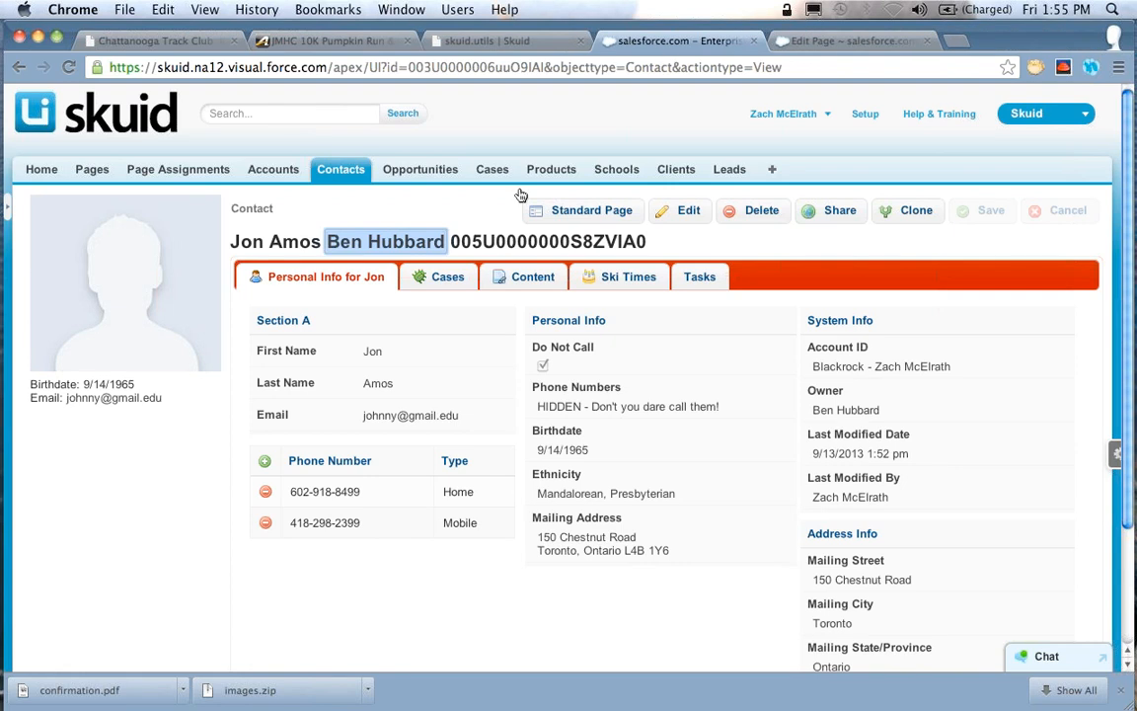
{"action": "left_click", "coordinate": [492, 205]}
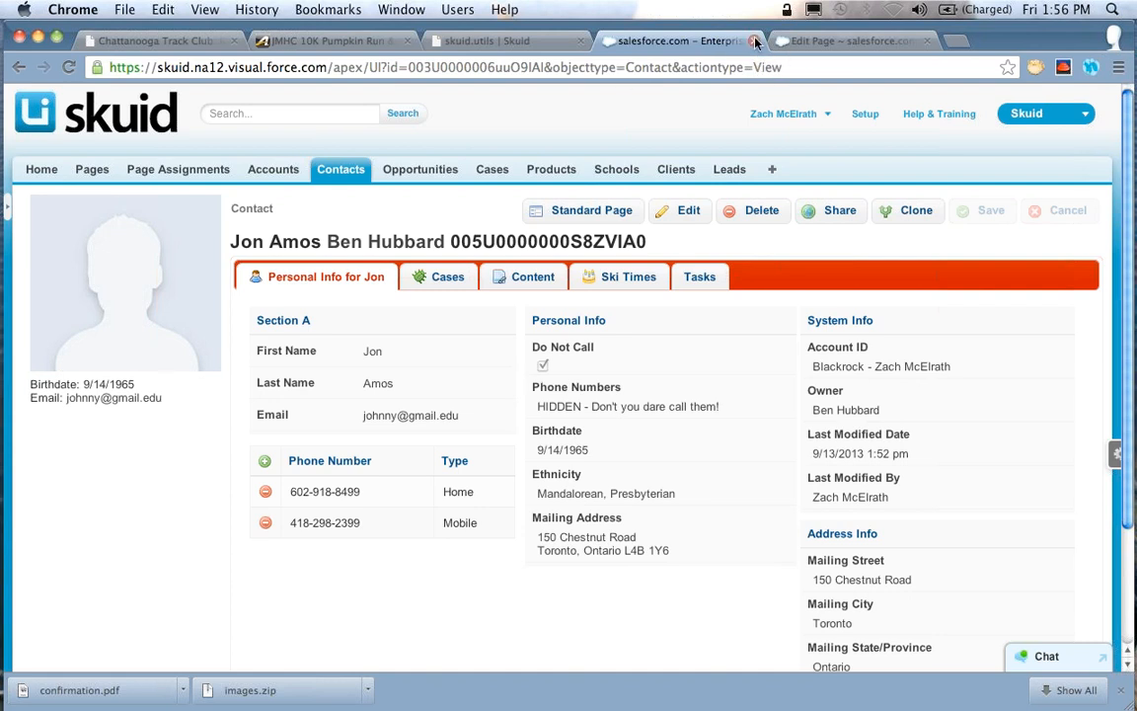
Close the page builder and locate the merge method in the skuid.utils documentation
{"action": "left_click", "coordinate": [804, 39]}
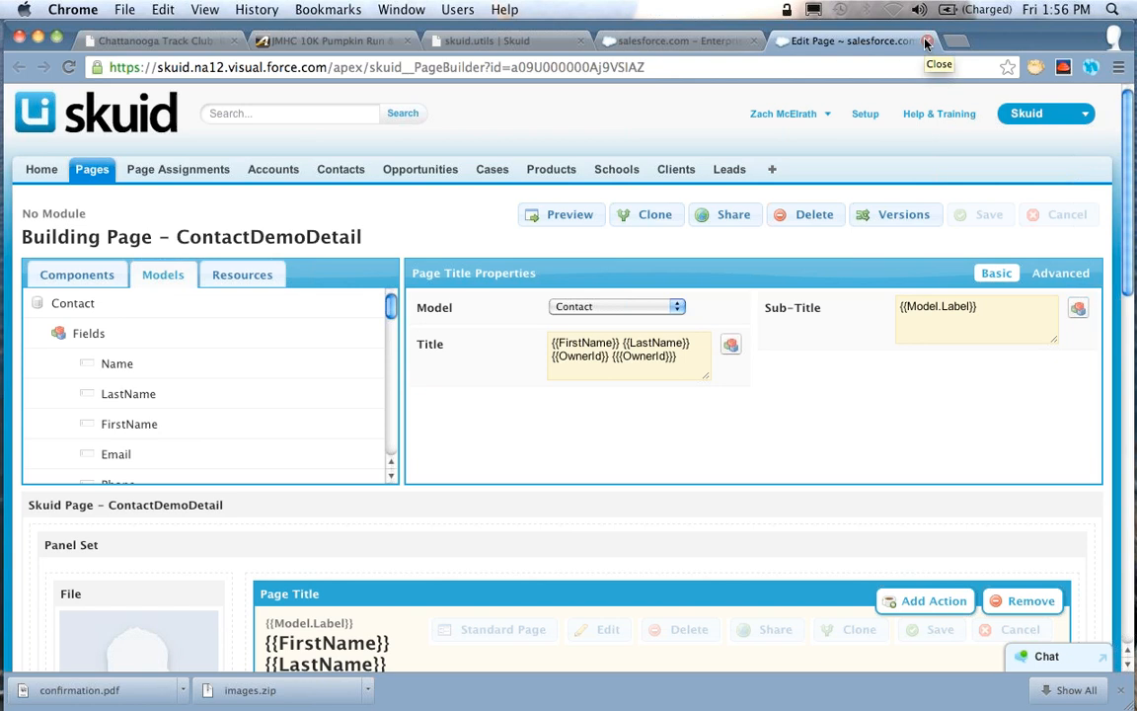
{"action": "left_click", "coordinate": [926, 42]}
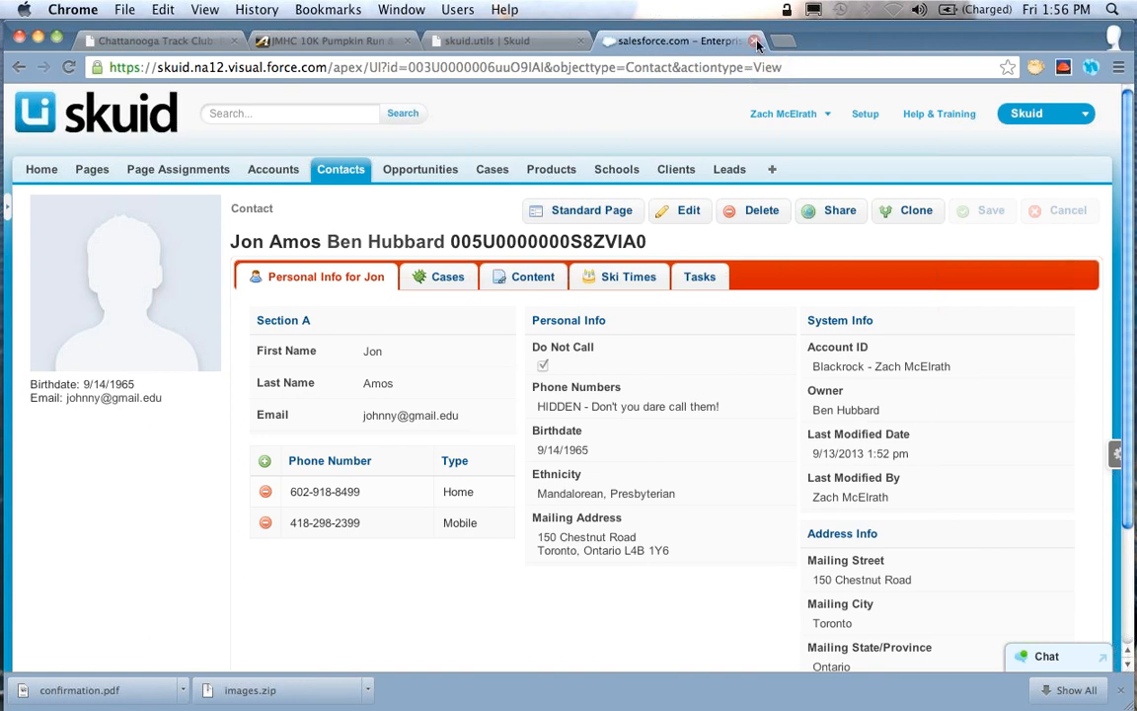
{"action": "left_click", "coordinate": [539, 44]}
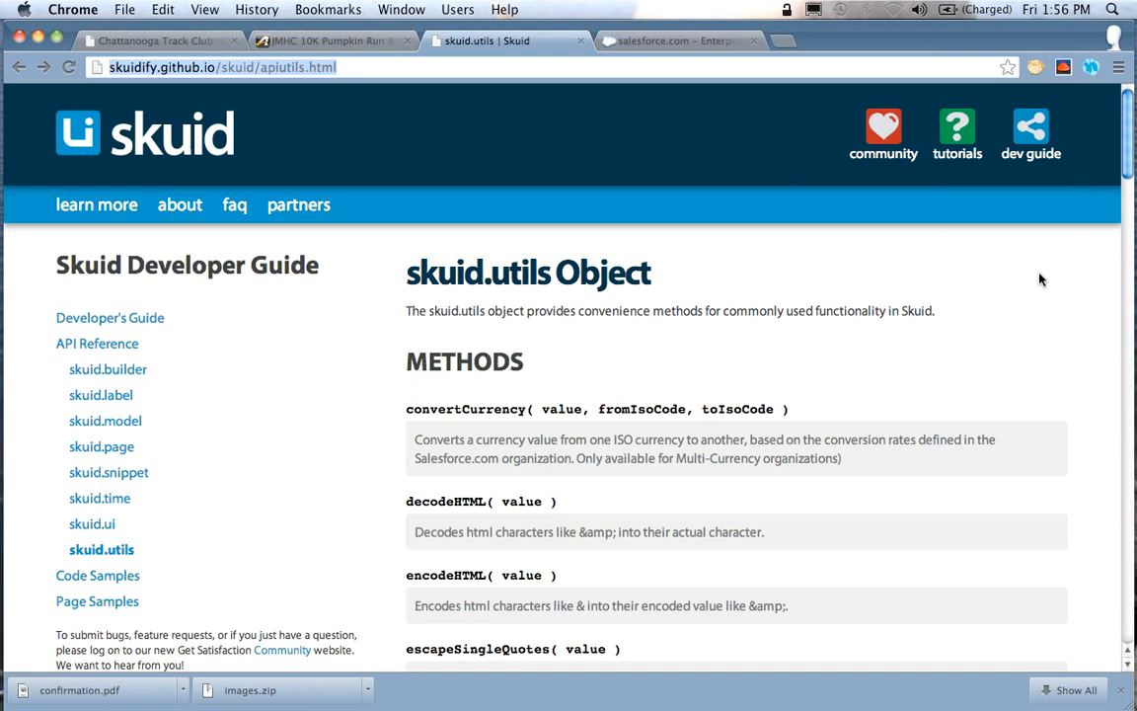
{"action": "scroll", "coordinate": [1038, 279], "scroll_direction": "down", "scroll_amount": 5}
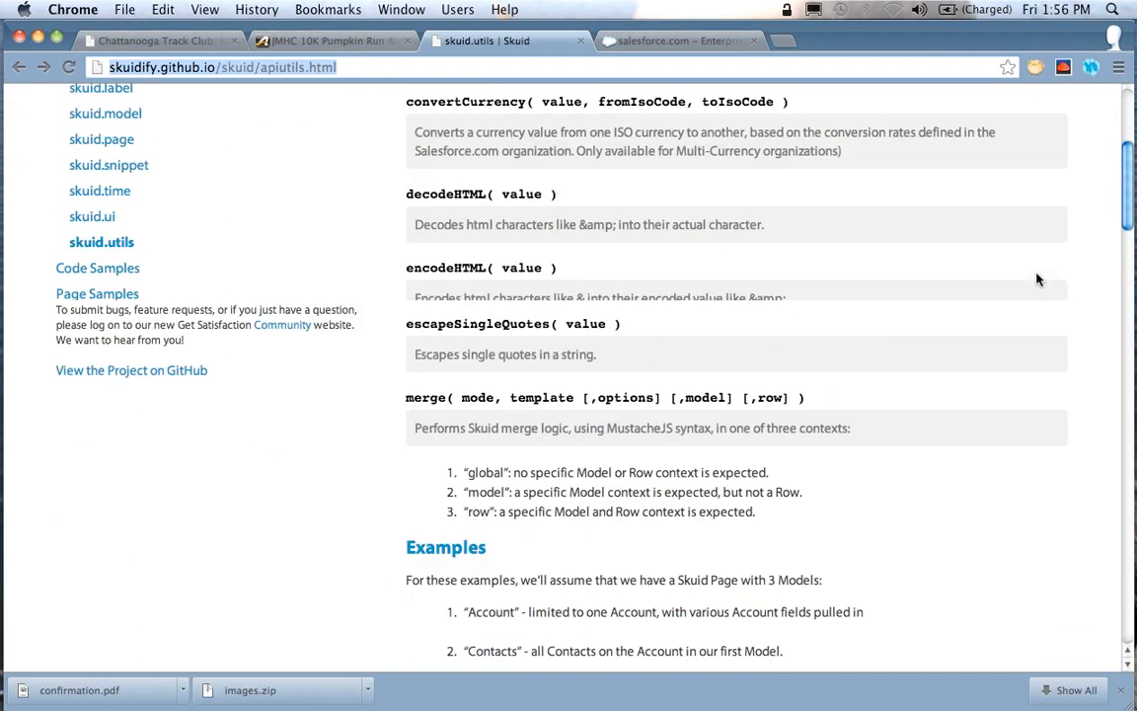
{"action": "scroll", "coordinate": [1036, 279], "scroll_direction": "down", "scroll_amount": 2}
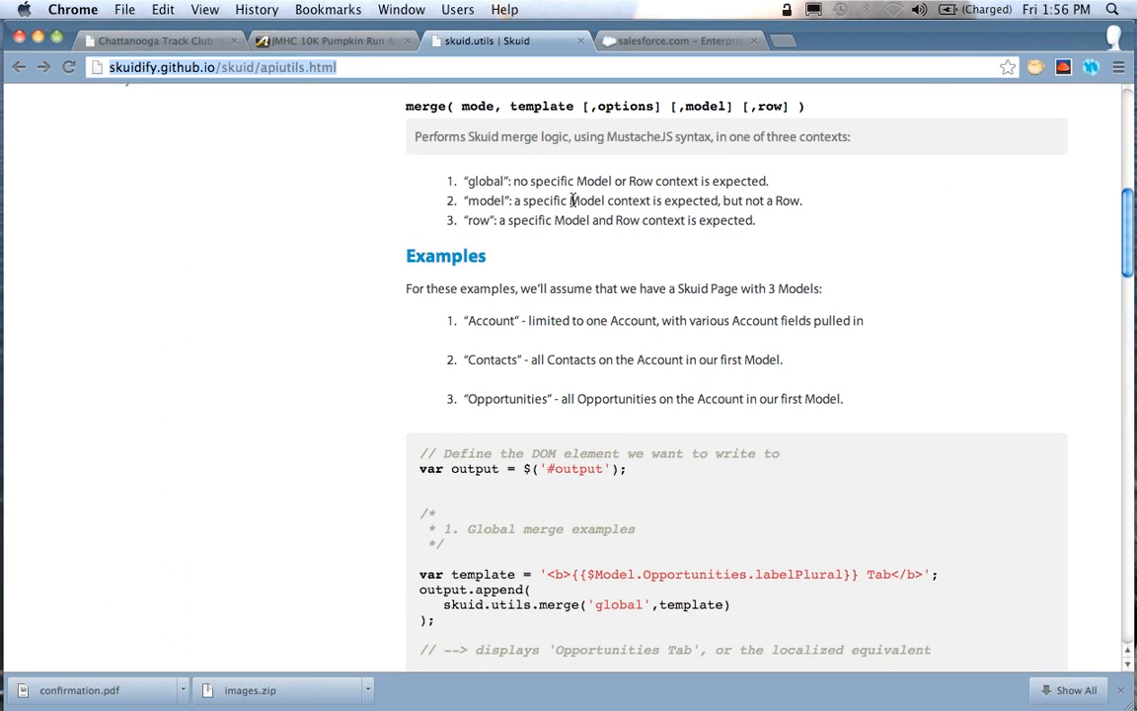
{"action": "left_click_drag", "start_coordinate": [407, 106], "coordinate": [449, 107]}
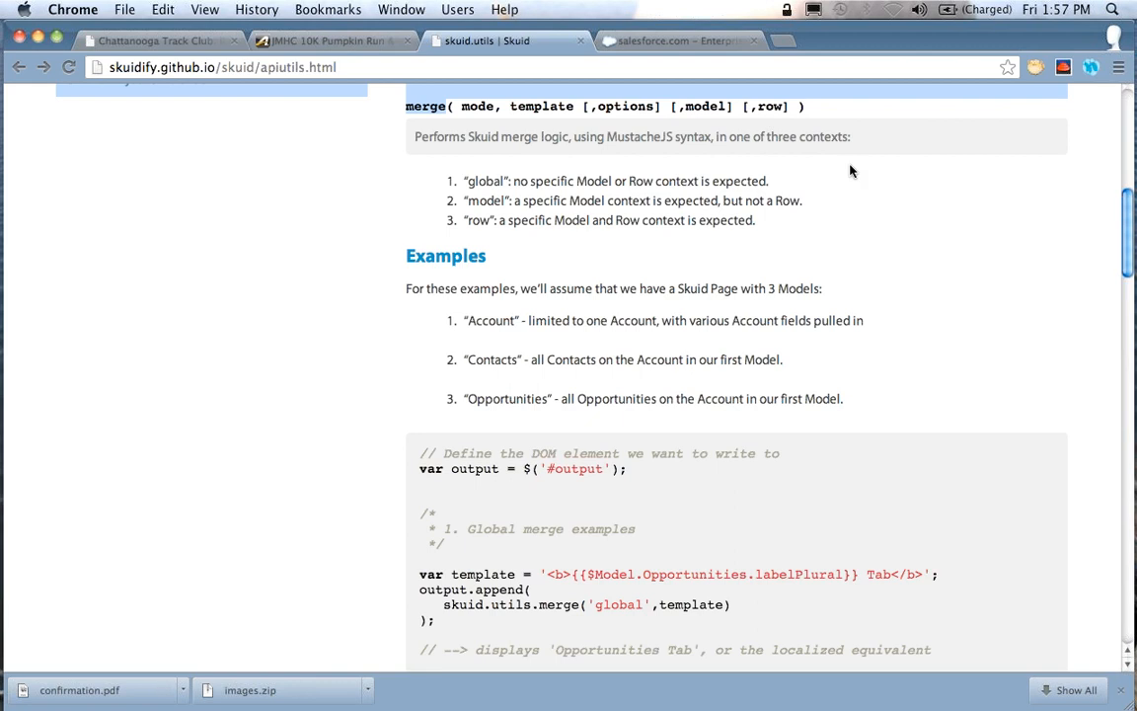
Review the merge method's documented contexts and its global, model and row template examples
{"action": "left_click", "coordinate": [932, 174]}
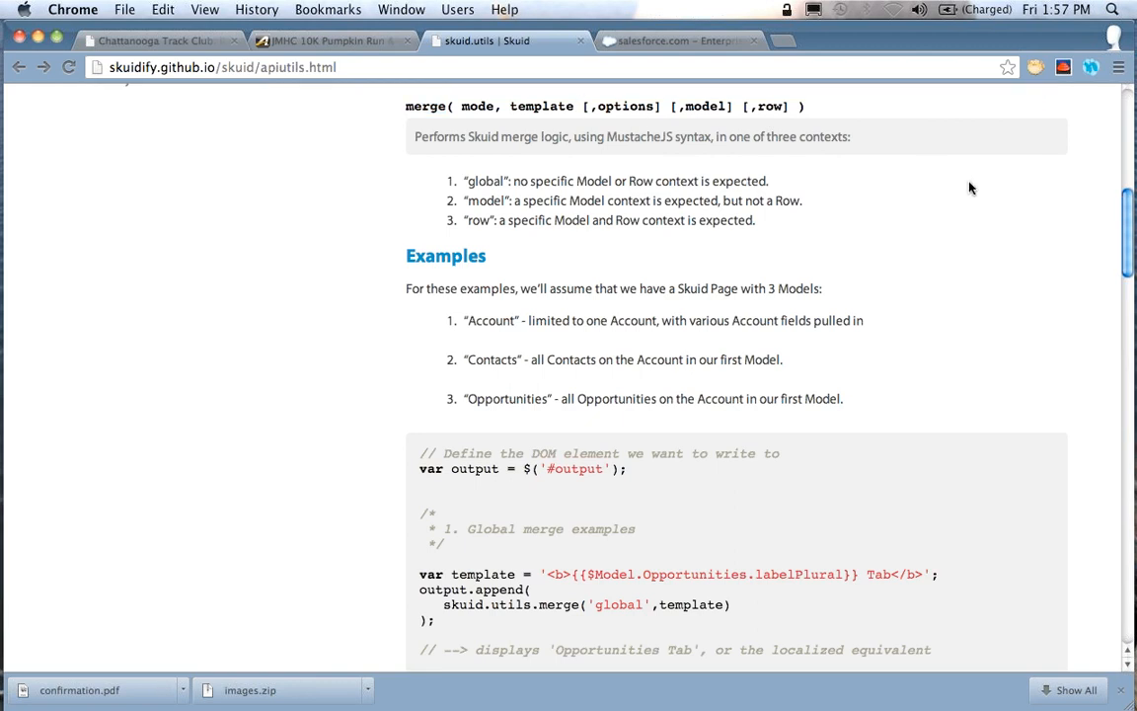
{"action": "scroll", "coordinate": [971, 185], "scroll_direction": "down", "scroll_amount": 3}
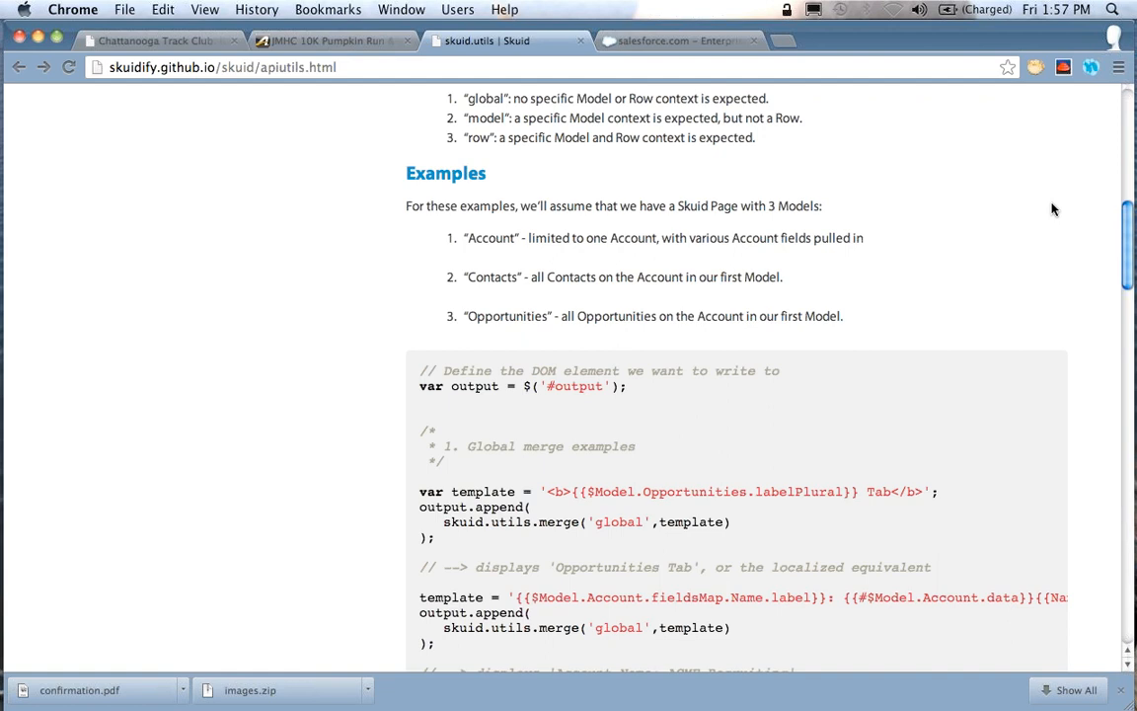
{"action": "scroll", "coordinate": [1054, 209], "scroll_direction": "down", "scroll_amount": 5}
{"action": "scroll", "coordinate": [1054, 211], "scroll_direction": "down", "scroll_amount": 10}
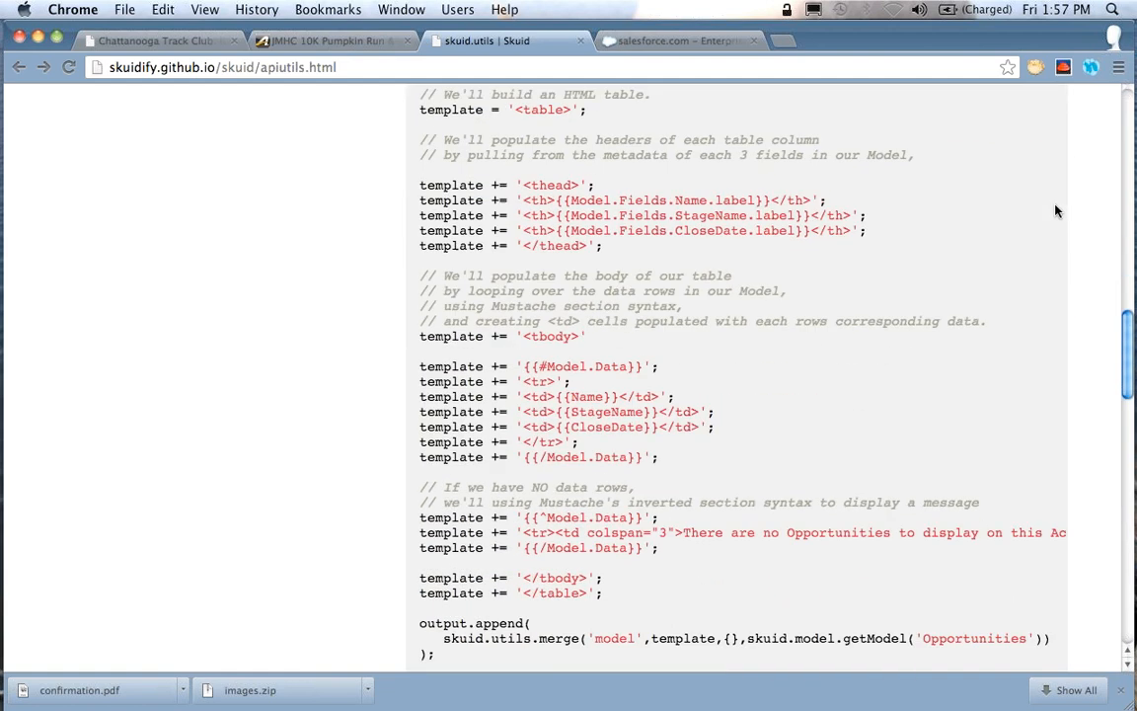
{"action": "scroll", "coordinate": [1054, 210], "scroll_direction": "down", "scroll_amount": 2}
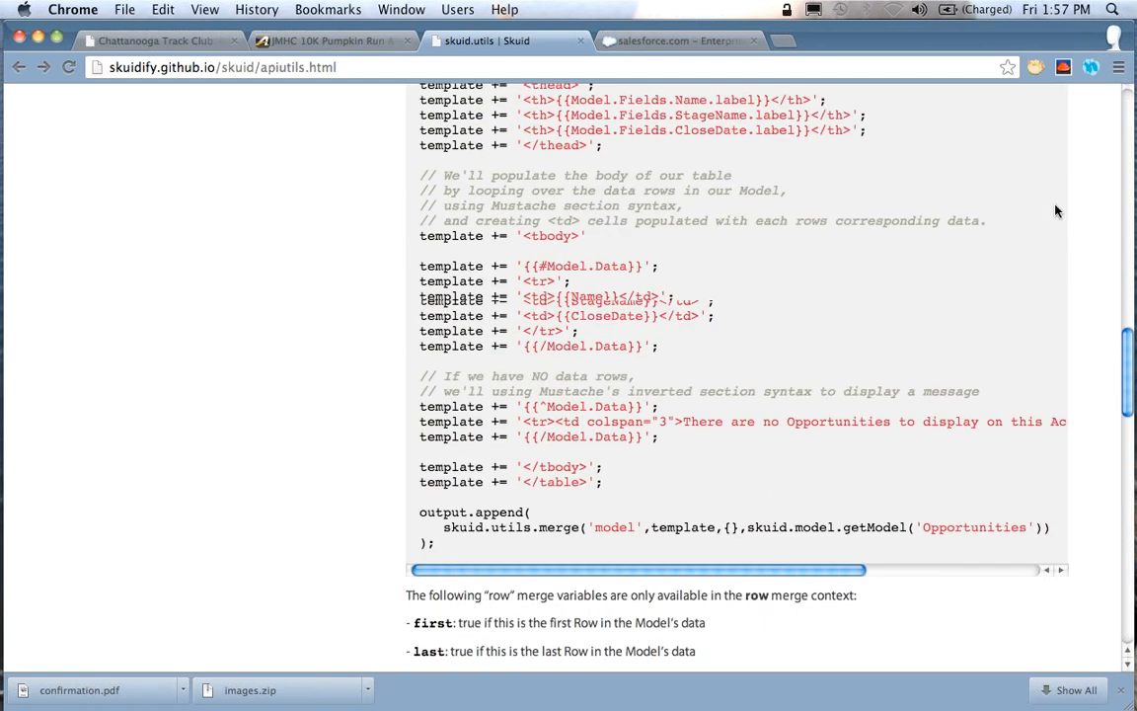
{"action": "scroll", "coordinate": [1054, 210], "scroll_direction": "down", "scroll_amount": 4}
{"action": "scroll", "coordinate": [1053, 210], "scroll_direction": "up", "scroll_amount": 20}
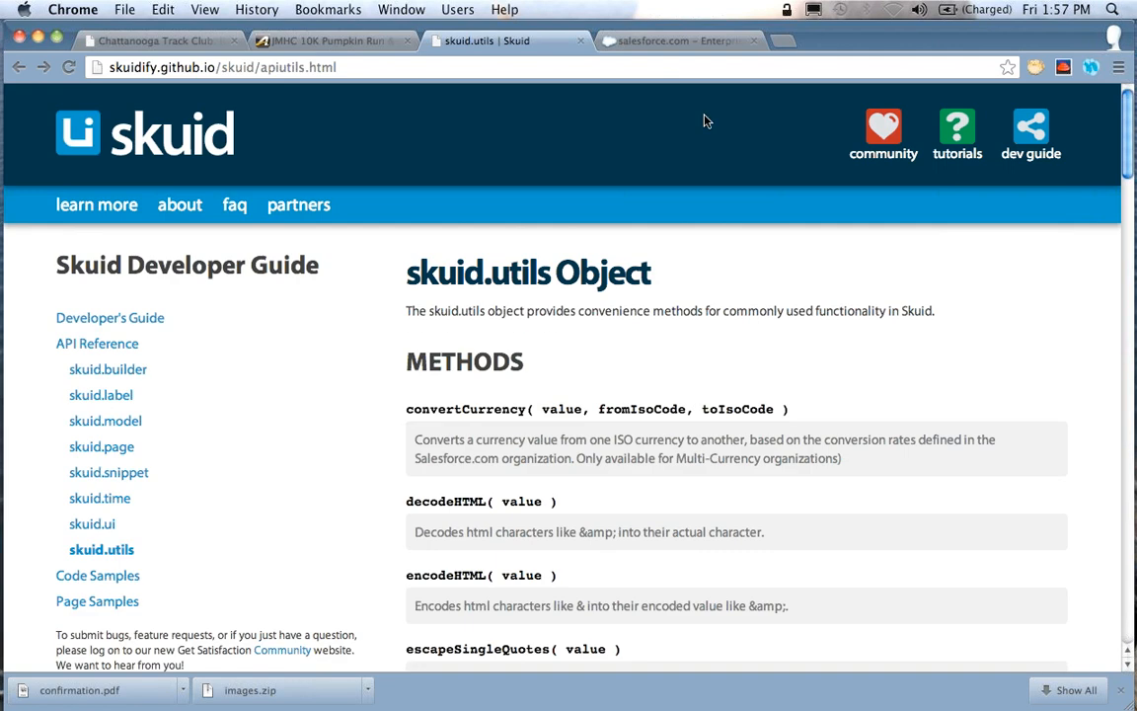
Switch to the Salesforce page, search for "Oppor" and open the OpportunityDetail_ForMergeDemo page in the page builder
{"action": "left_click", "coordinate": [664, 41]}
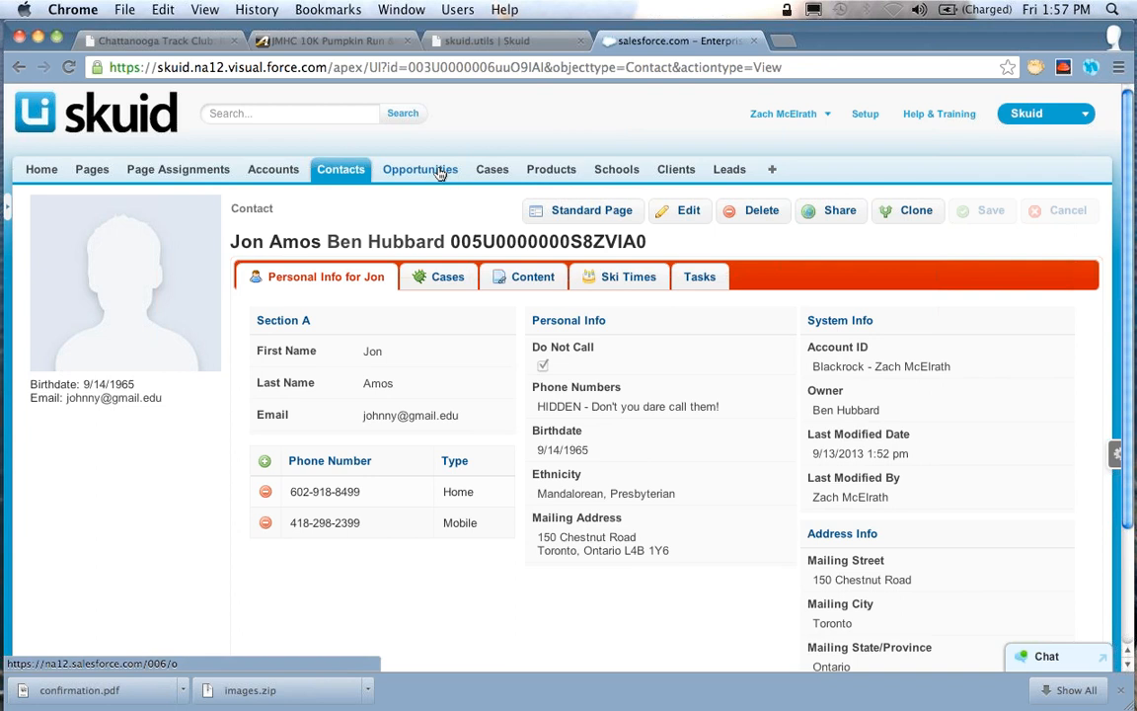
{"action": "left_click", "coordinate": [322, 115]}
{"action": "type", "text": "Oppor"}
{"action": "key", "text": "Down"}
{"action": "key", "text": "Down"}
{"action": "key", "text": "Down"}
{"action": "key", "text": "Down"}
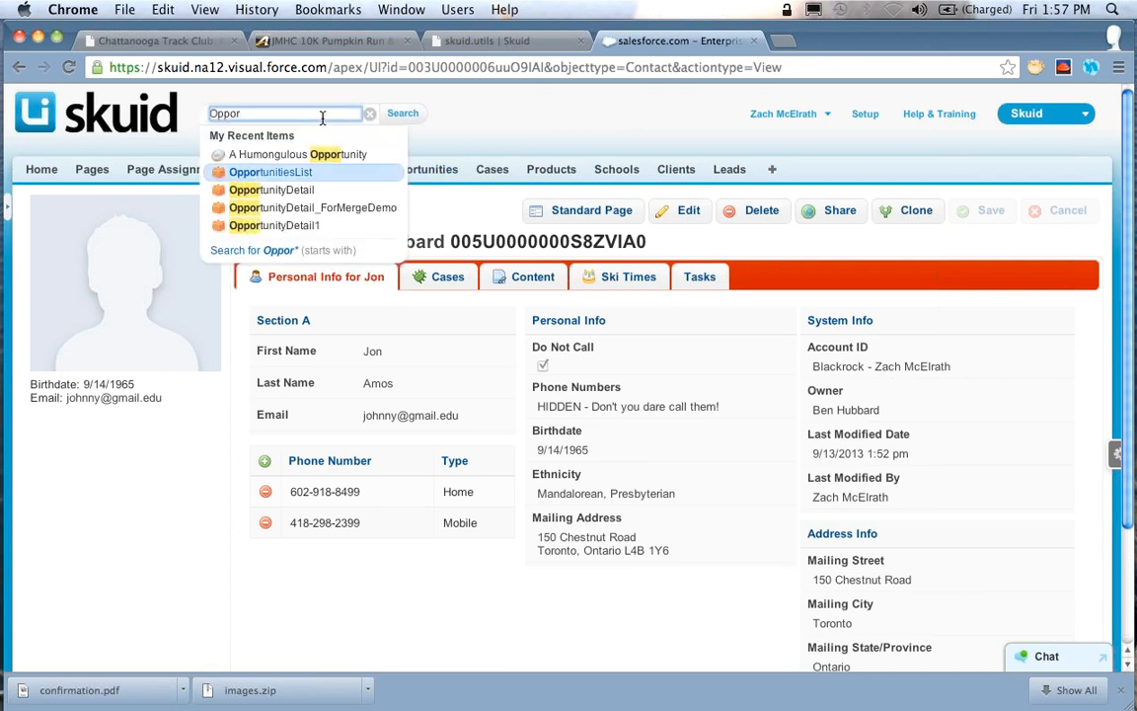
{"action": "key", "text": "Return"}
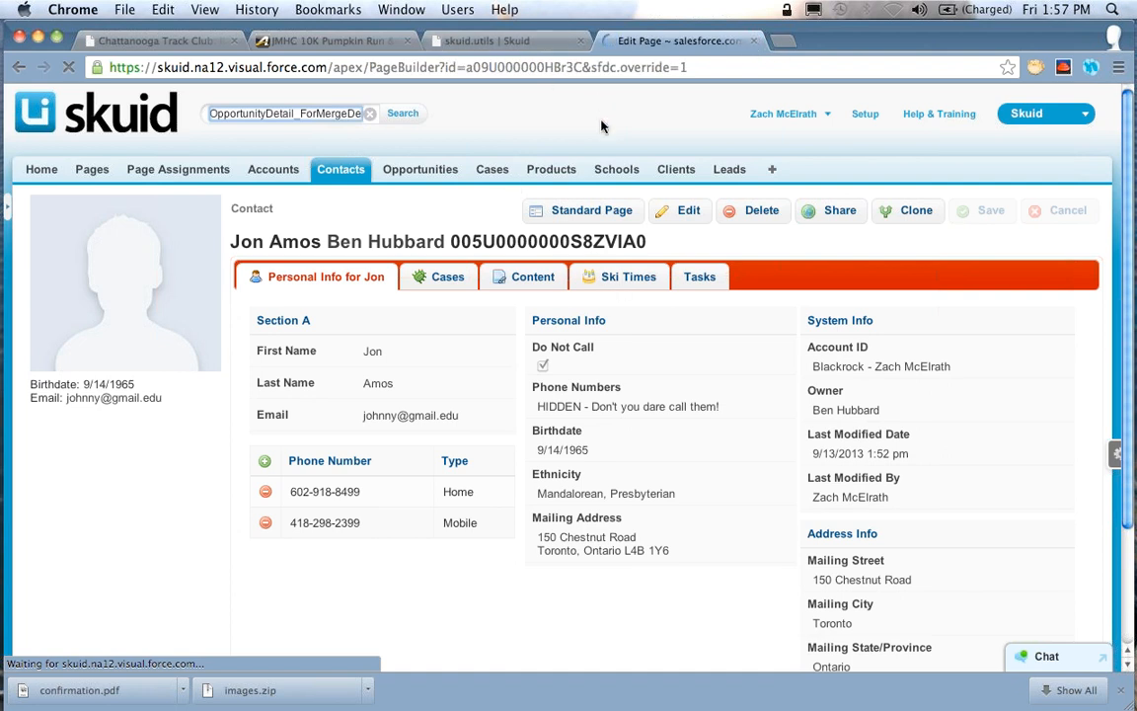
{"action": "left_click", "coordinate": [538, 214]}
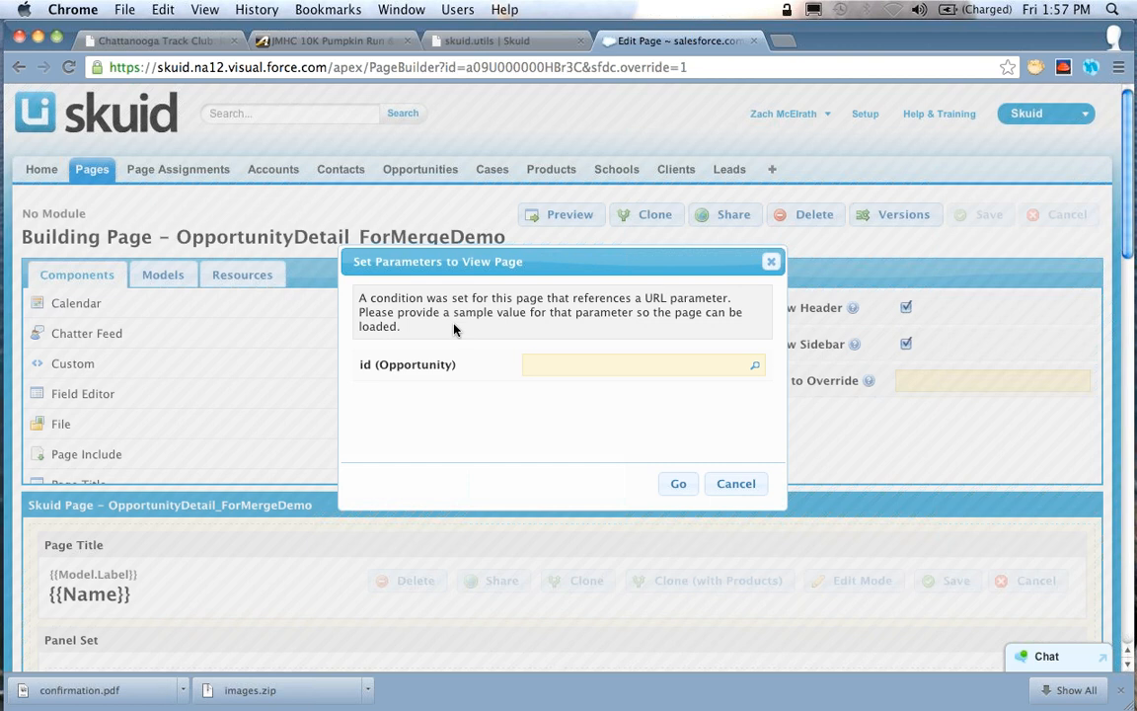
{"action": "type", "text": "Salesforce"}
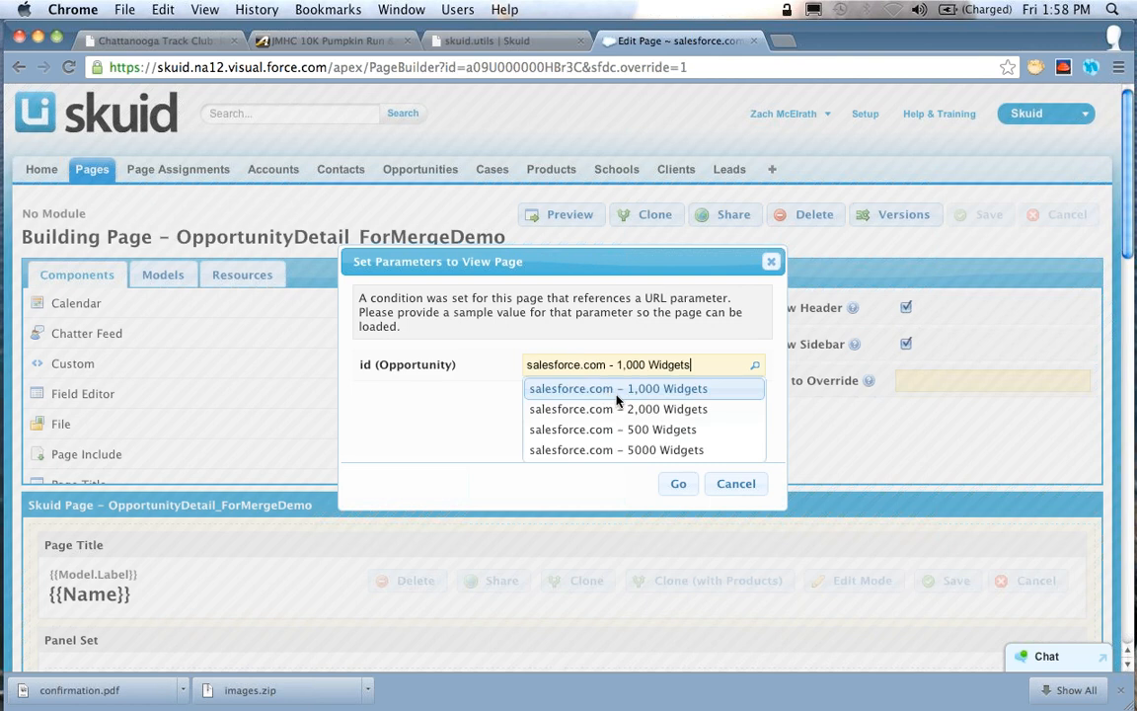
{"action": "left_click", "coordinate": [606, 406]}
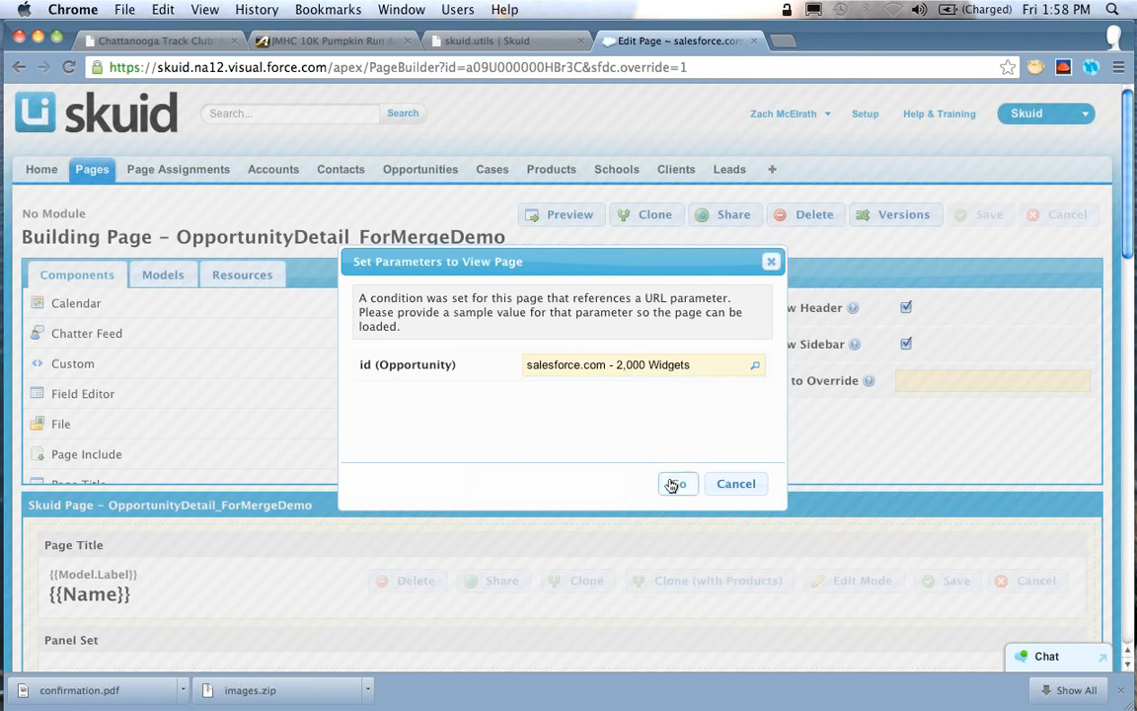
{"action": "left_click", "coordinate": [675, 483]}
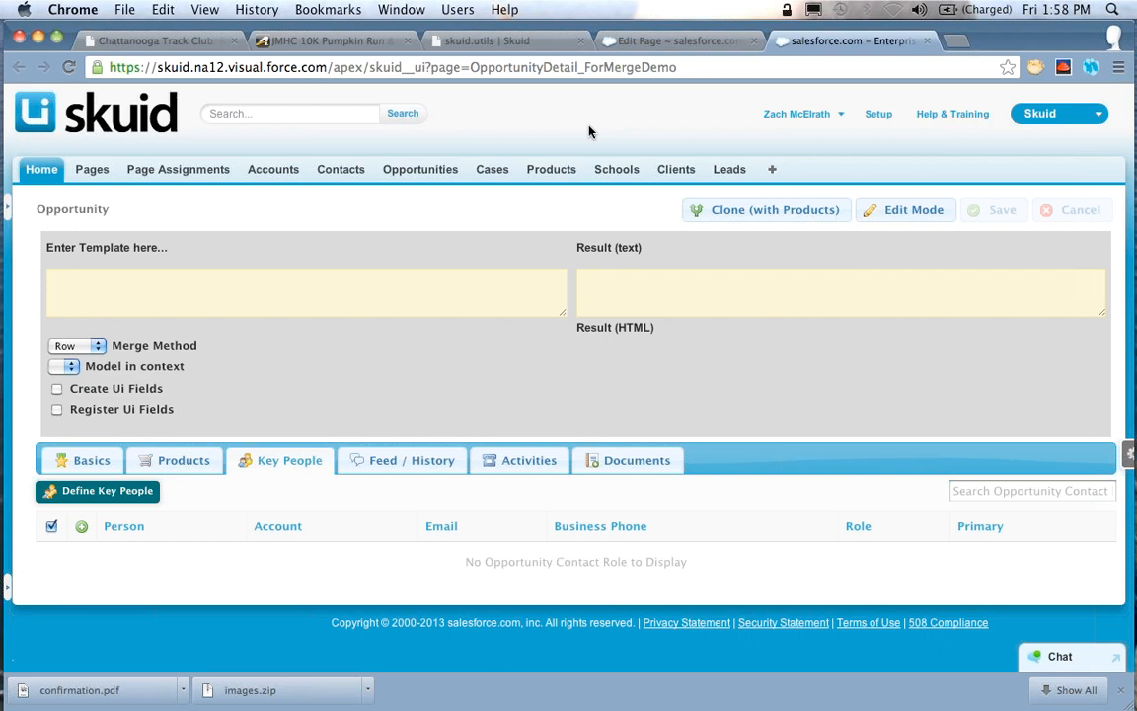
{"action": "left_click", "coordinate": [360, 300]}
{"action": "key", "text": "super+w"}
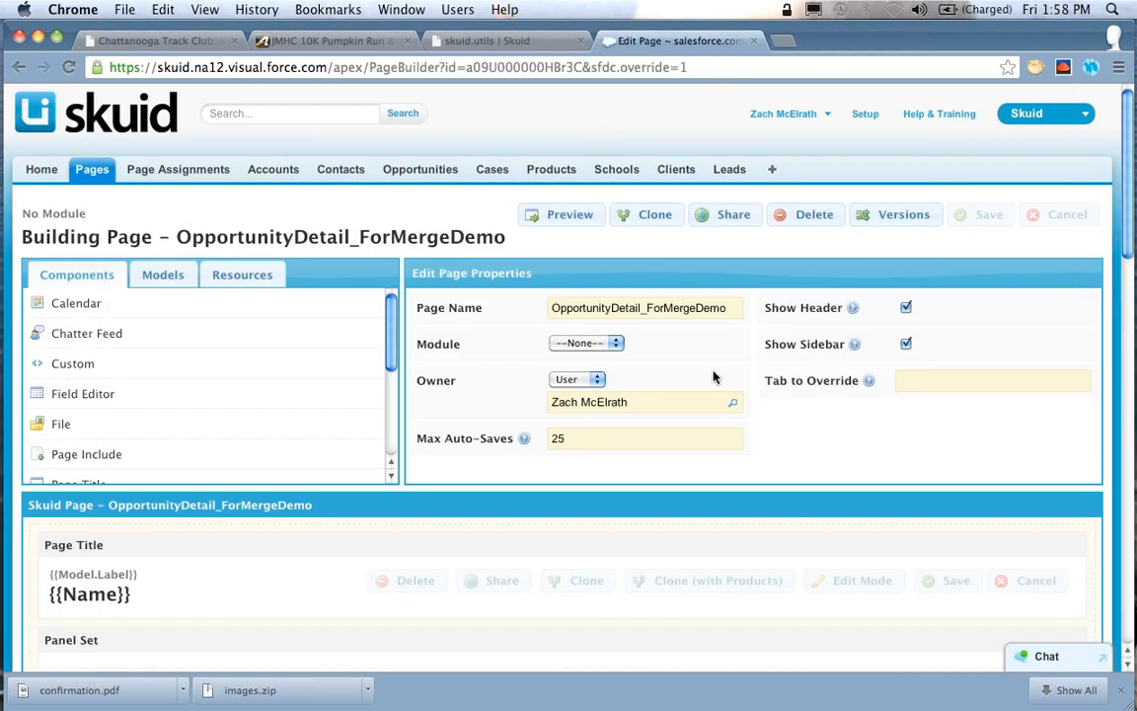
Preview the merge demo page using the opportunity salesforce.com - 2,000 Widgets as the id parameter
{"action": "left_click", "coordinate": [586, 213]}
{"action": "type", "text": "Sales"}
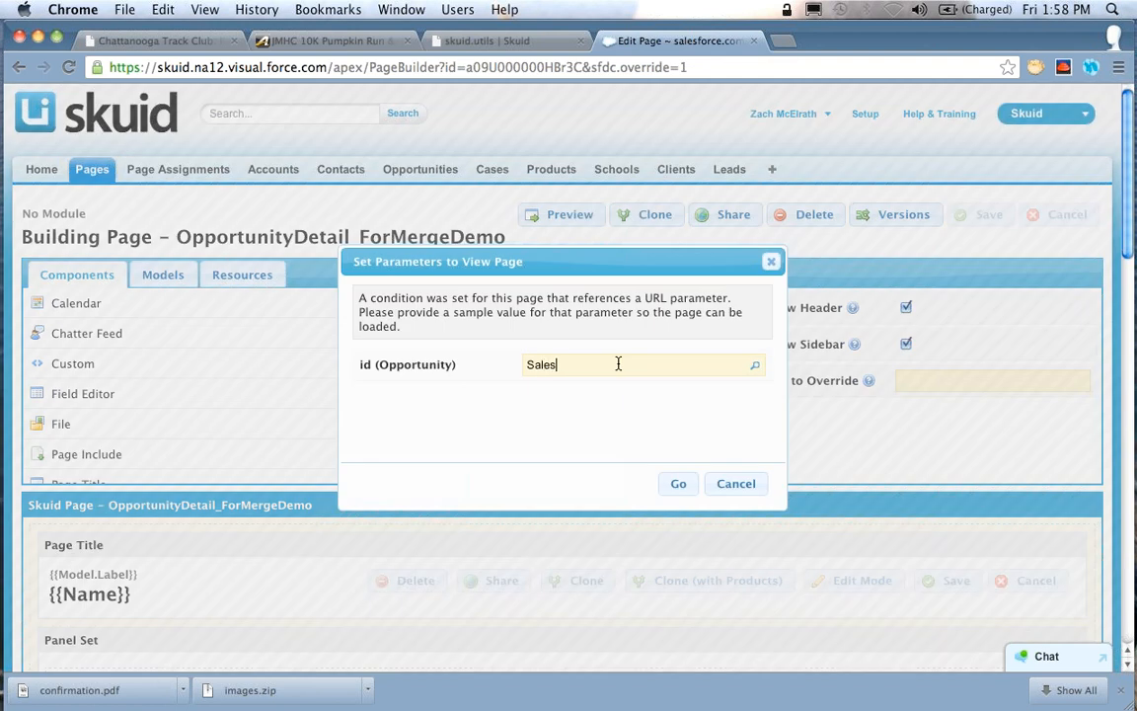
{"action": "left_click", "coordinate": [609, 406]}
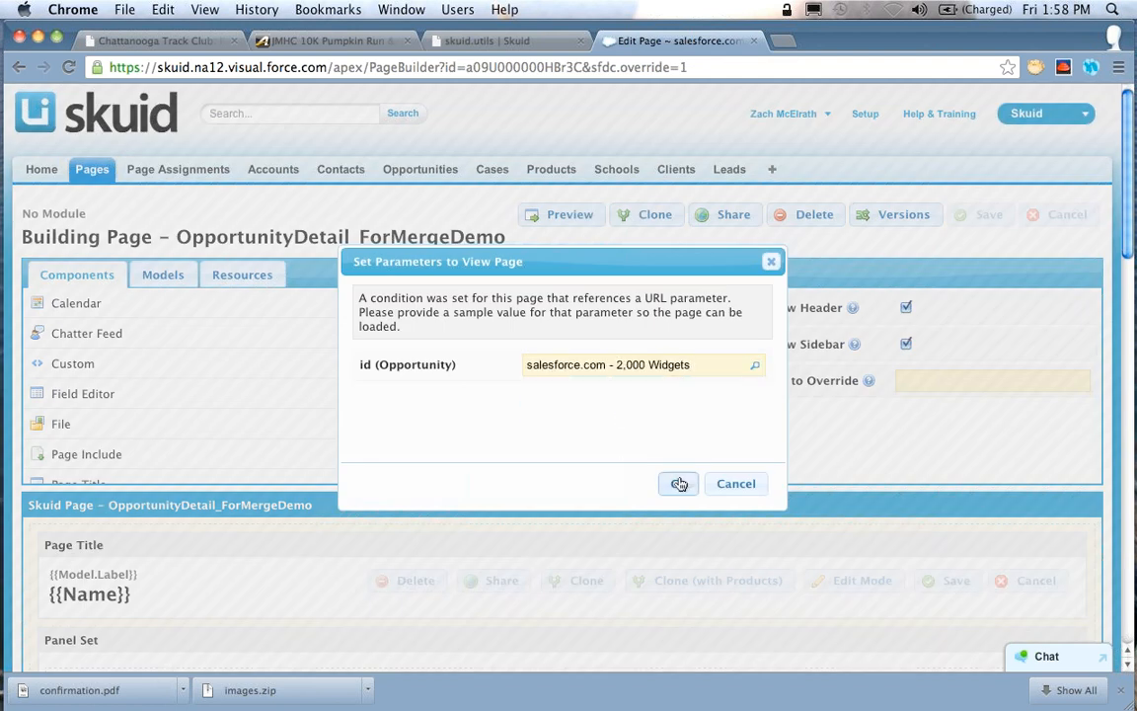
{"action": "left_click", "coordinate": [679, 484]}
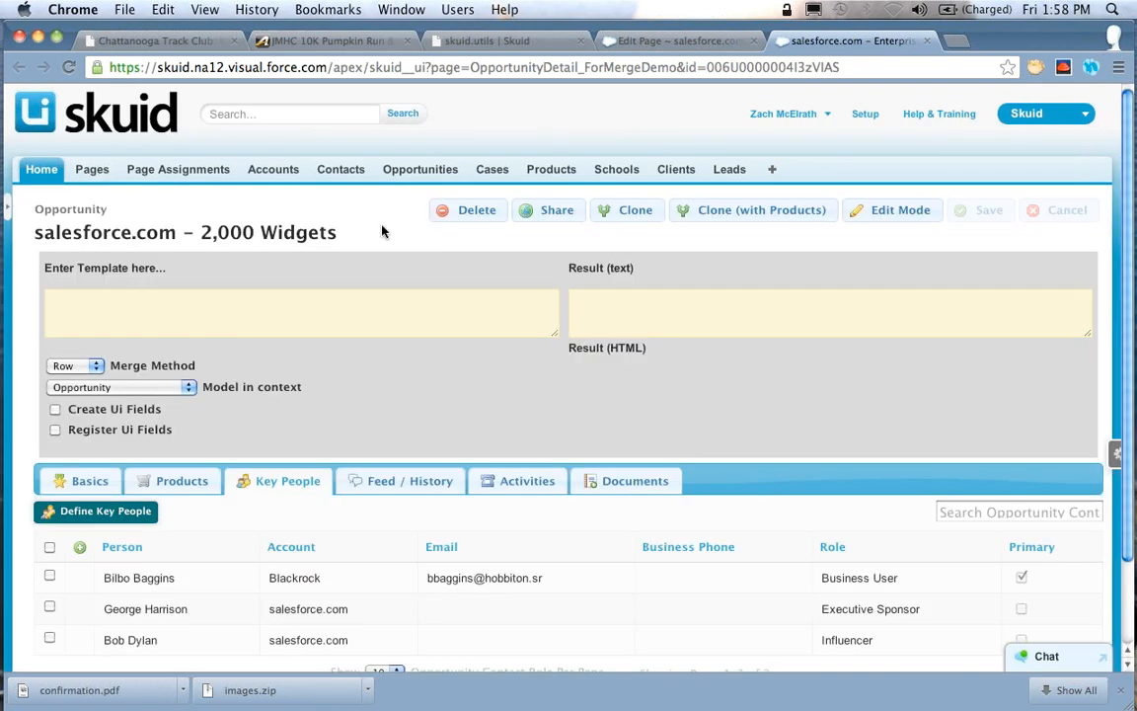
Enter the merge template {{Name}} {{Amount}} in the demo's template box
{"action": "scroll", "coordinate": [428, 254], "scroll_direction": "down", "scroll_amount": 1}
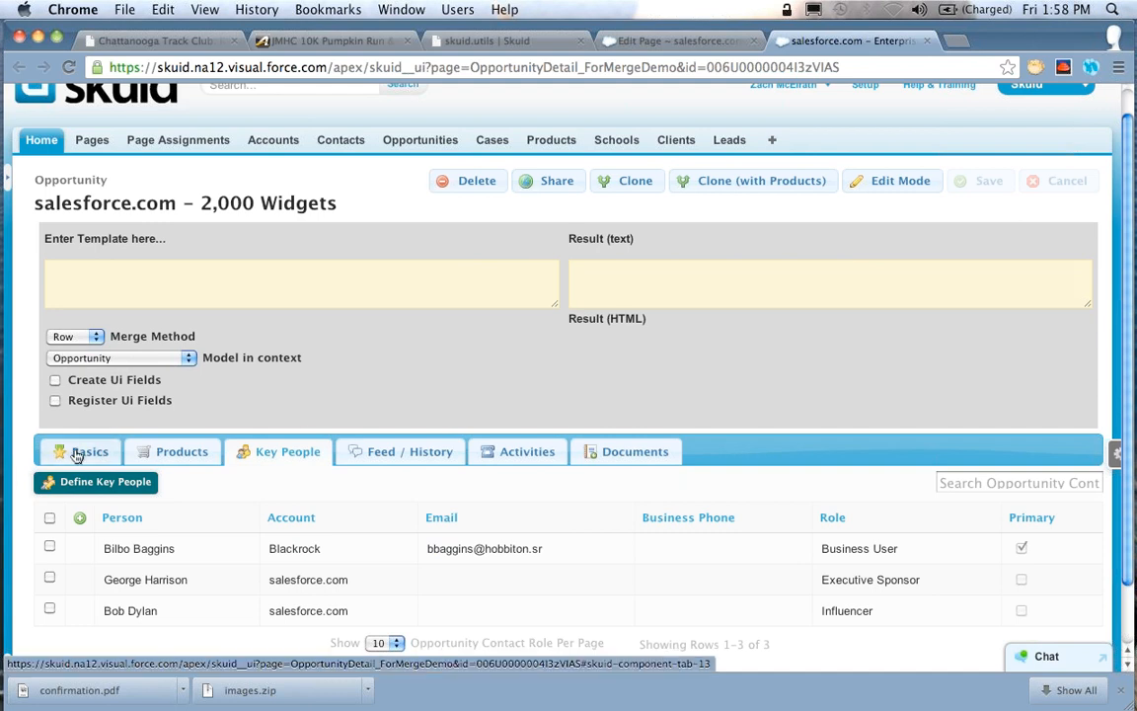
{"action": "left_click", "coordinate": [213, 276]}
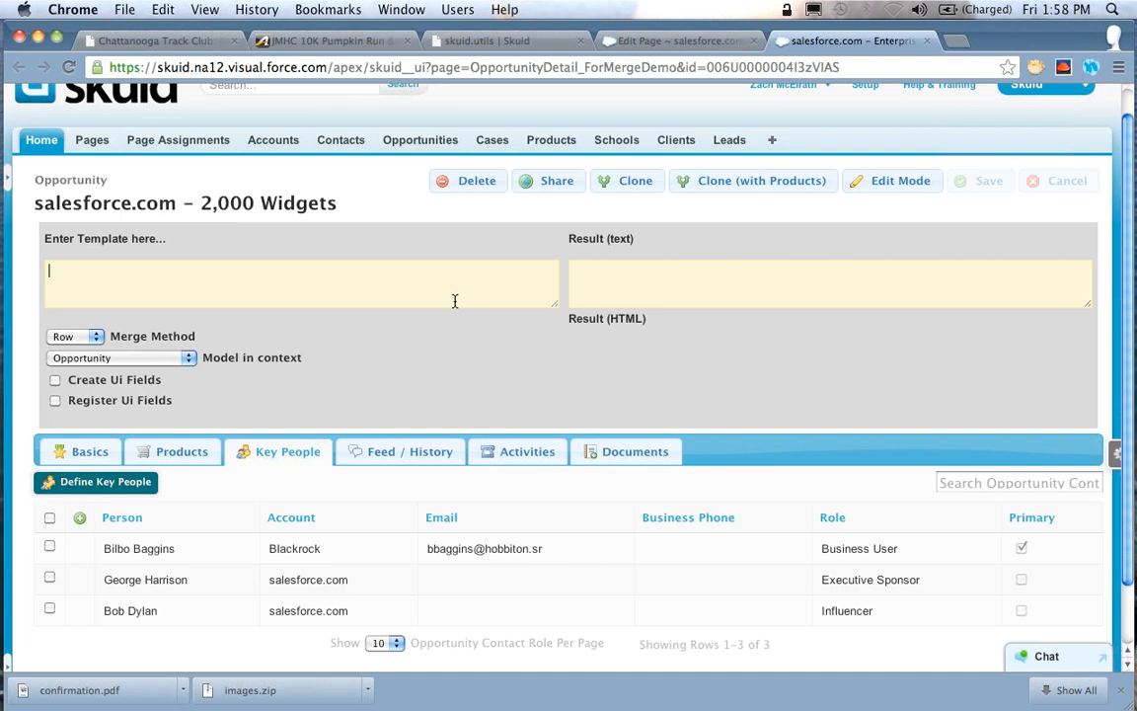
{"action": "type", "text": "{{Name}}"}
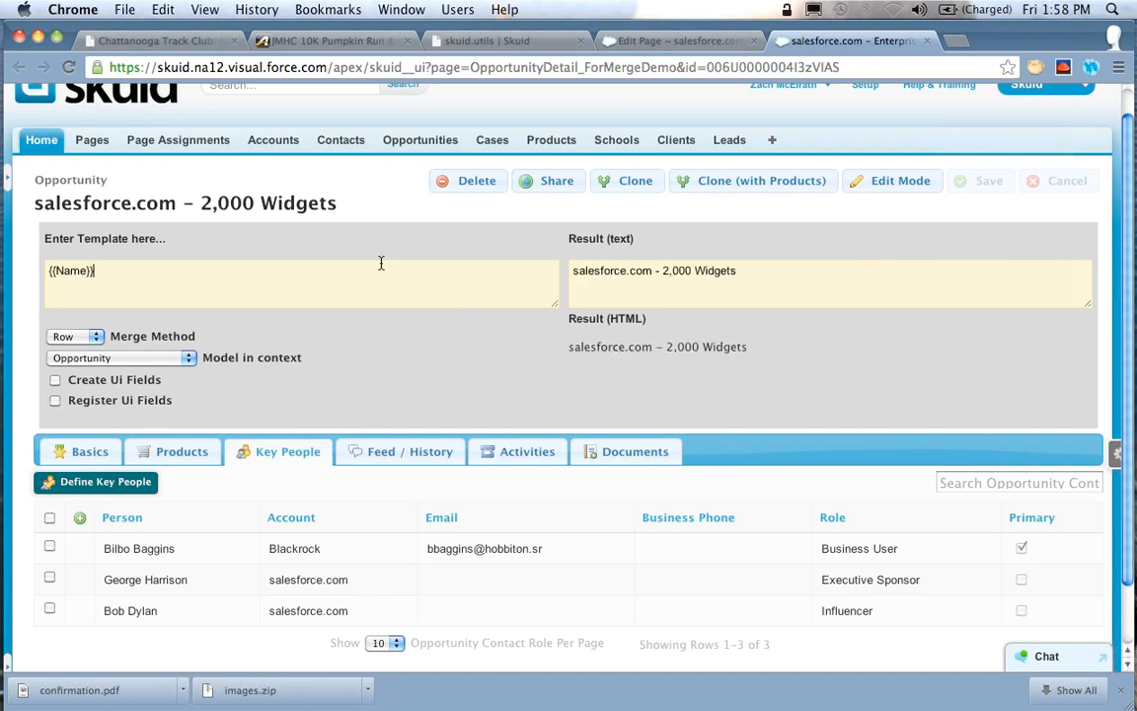
{"action": "type", "text": " {{Amount}}"}
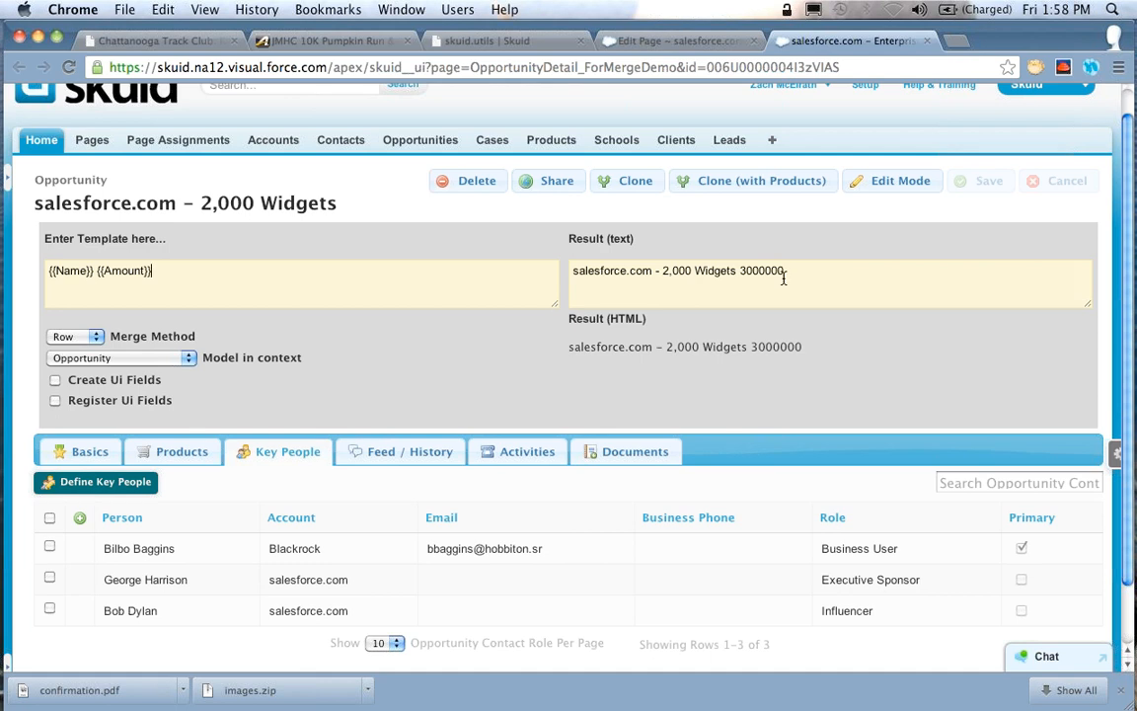
Replace the Amount merge field in the template with {{CloseDate}} and examine the merged date's format in the HTML result
{"action": "left_click", "coordinate": [236, 265]}
{"action": "key", "text": "Left"}
{"action": "key", "text": "Left"}
{"action": "key", "text": "BackSpace"}
{"action": "key", "text": "BackSpace"}
{"action": "key", "text": "BackSpace"}
{"action": "key", "text": "BackSpace"}
{"action": "key", "text": "BackSpace"}
{"action": "key", "text": "BackSpace"}
{"action": "type", "text": "CloseDate"}
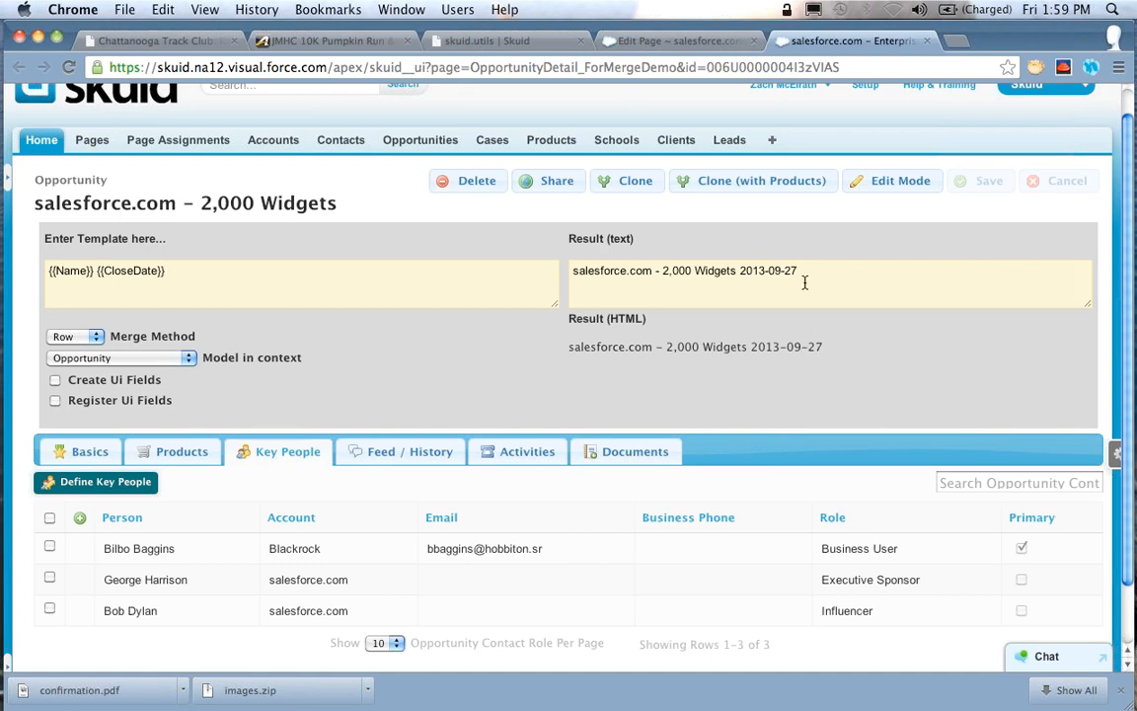
{"action": "left_click_drag", "start_coordinate": [825, 347], "coordinate": [750, 347]}
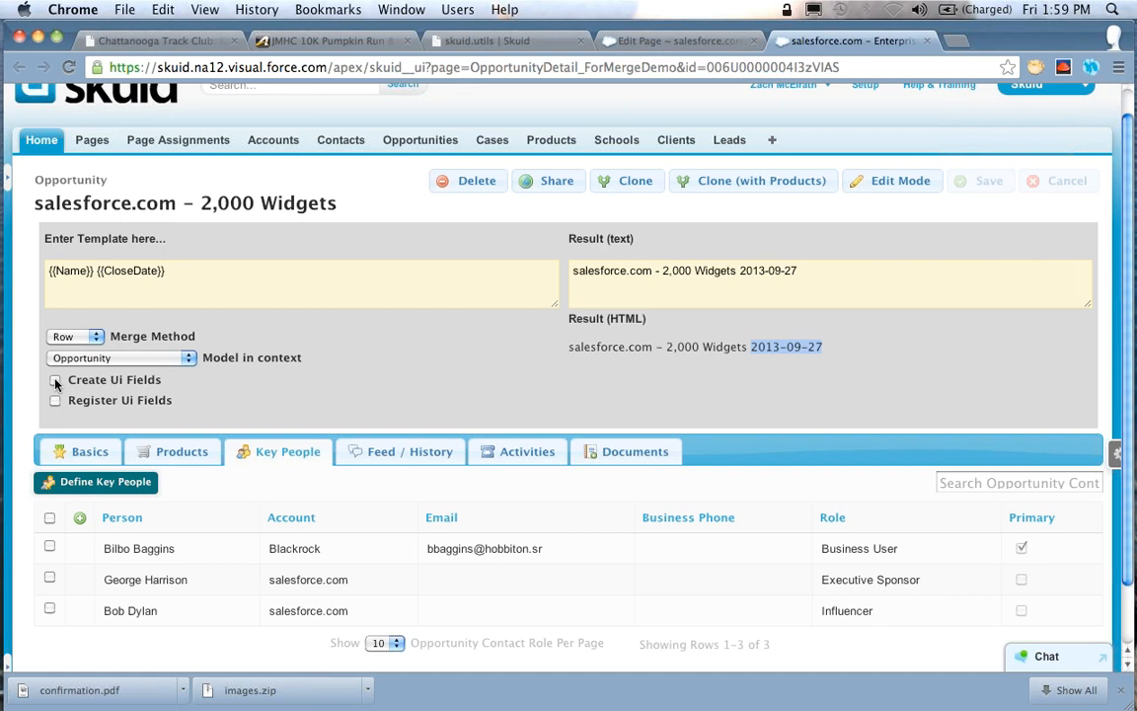
Enable Create Ui Fields for the merge and inspect how the CloseDate value is formatted in the HTML result
{"action": "left_click_drag", "start_coordinate": [165, 271], "coordinate": [96, 271]}
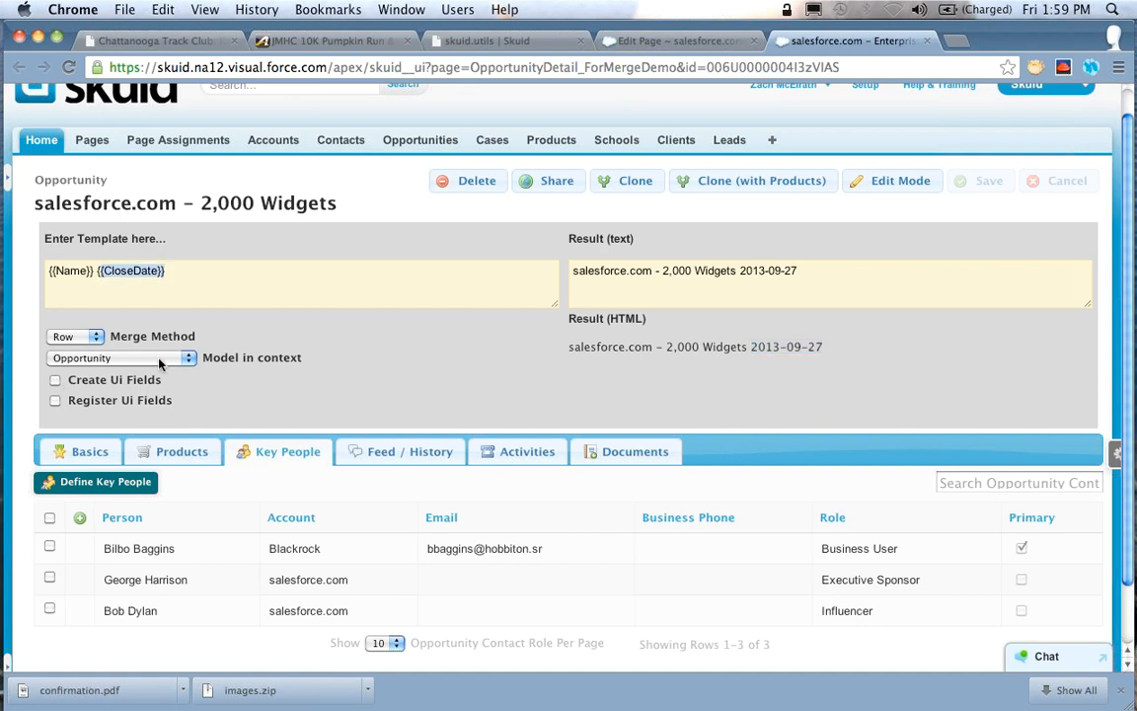
{"action": "left_click", "coordinate": [56, 382]}
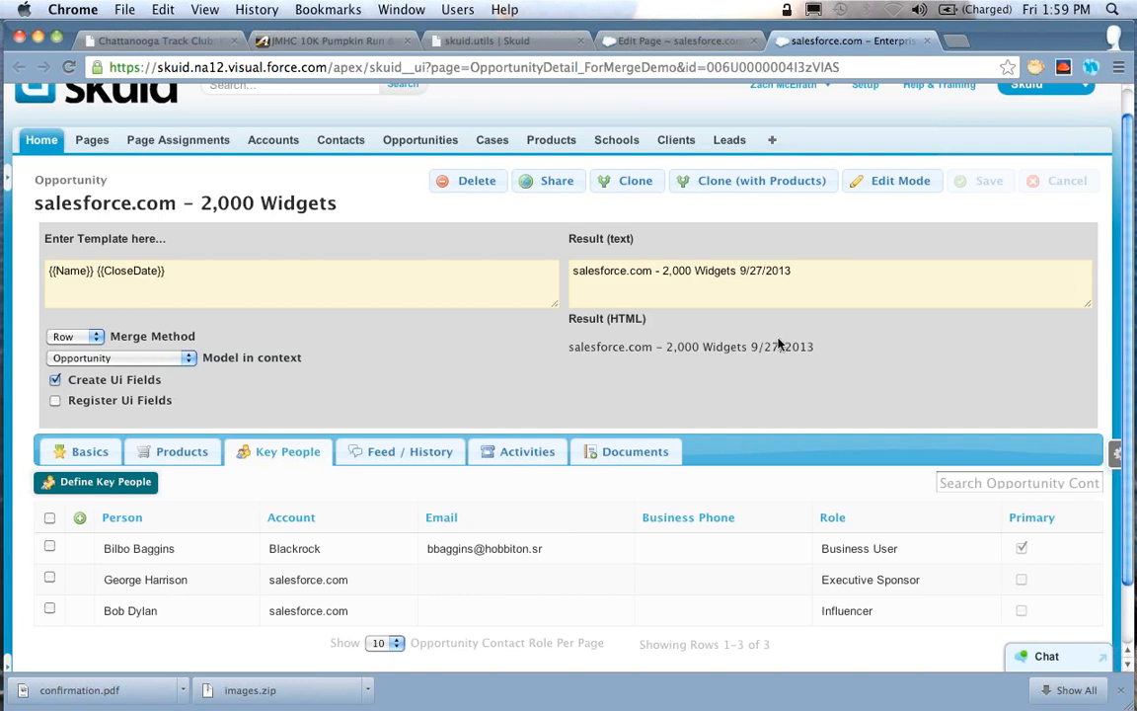
{"action": "left_click_drag", "start_coordinate": [815, 349], "coordinate": [750, 350]}
Add {{OwnerId}} to the end of the template and compare its result with Create Ui Fields off and on again
{"action": "left_click", "coordinate": [175, 276]}
{"action": "type", "text": "{{OwnerId}}"}
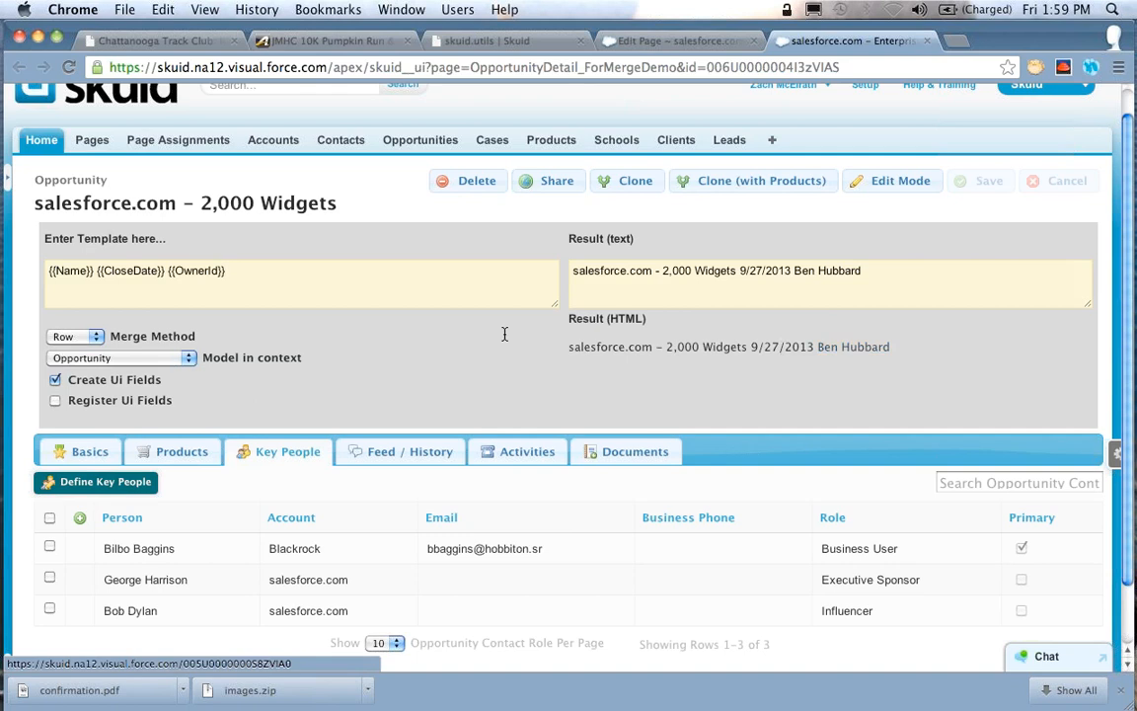
{"action": "left_click", "coordinate": [56, 380]}
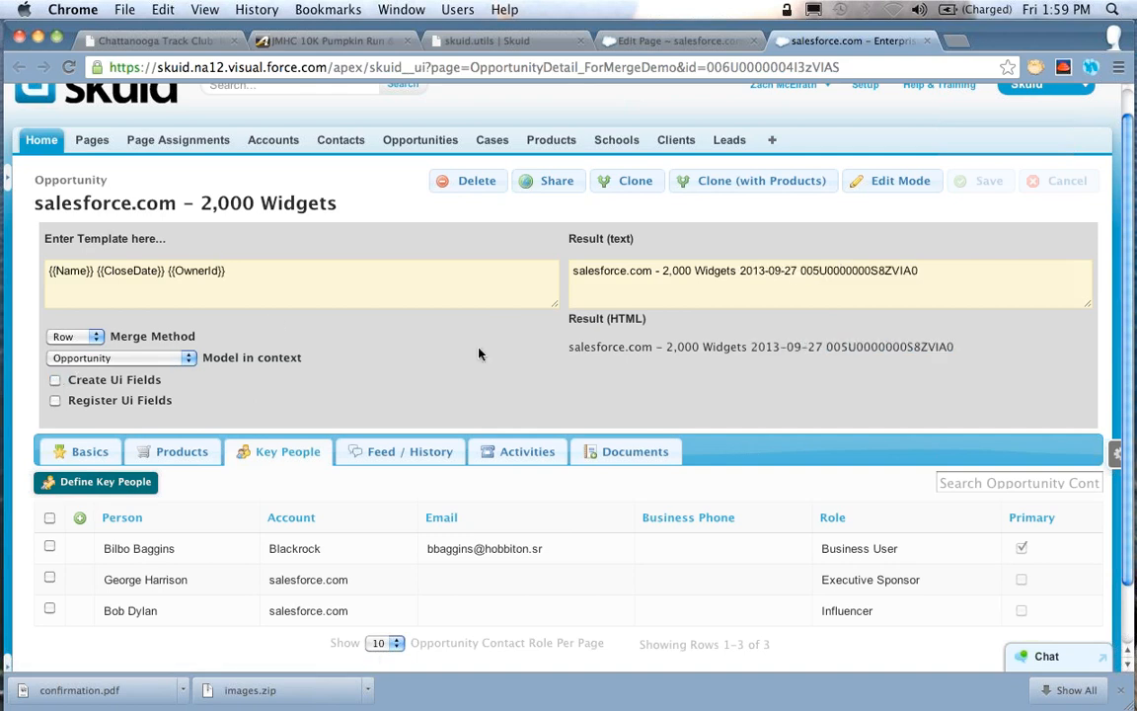
{"action": "left_click", "coordinate": [55, 380]}
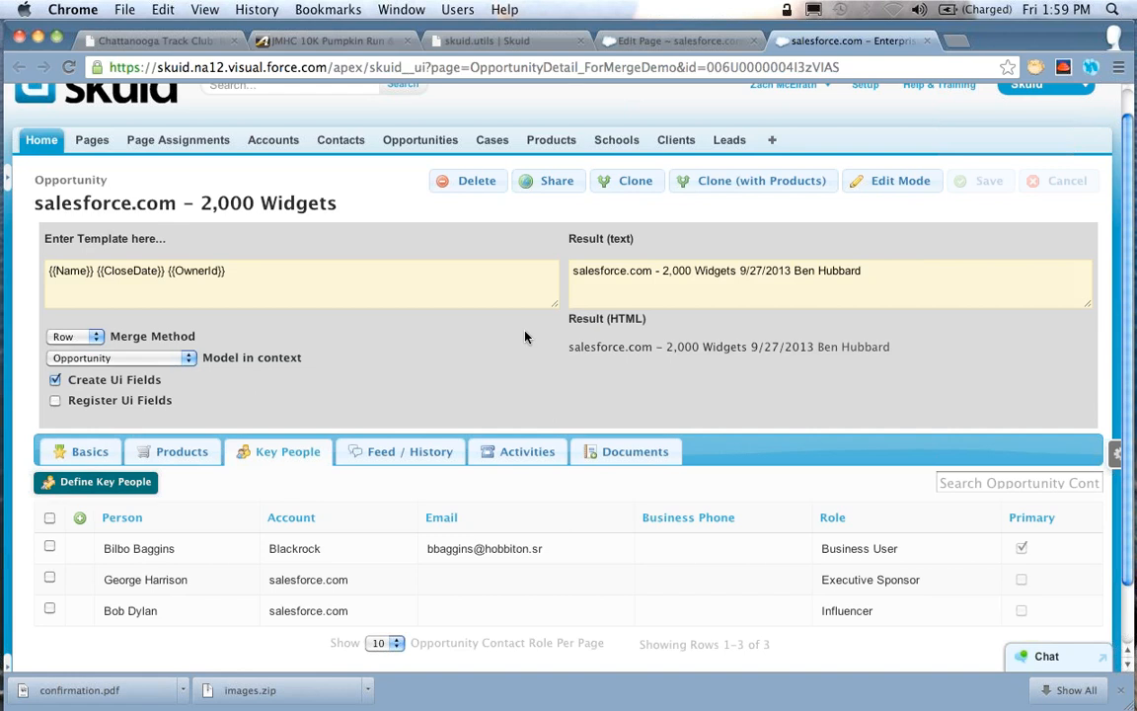
In the opportunity's Basics section, change the Owner Name to a different user
{"action": "scroll", "coordinate": [525, 332], "scroll_direction": "down", "scroll_amount": 3}
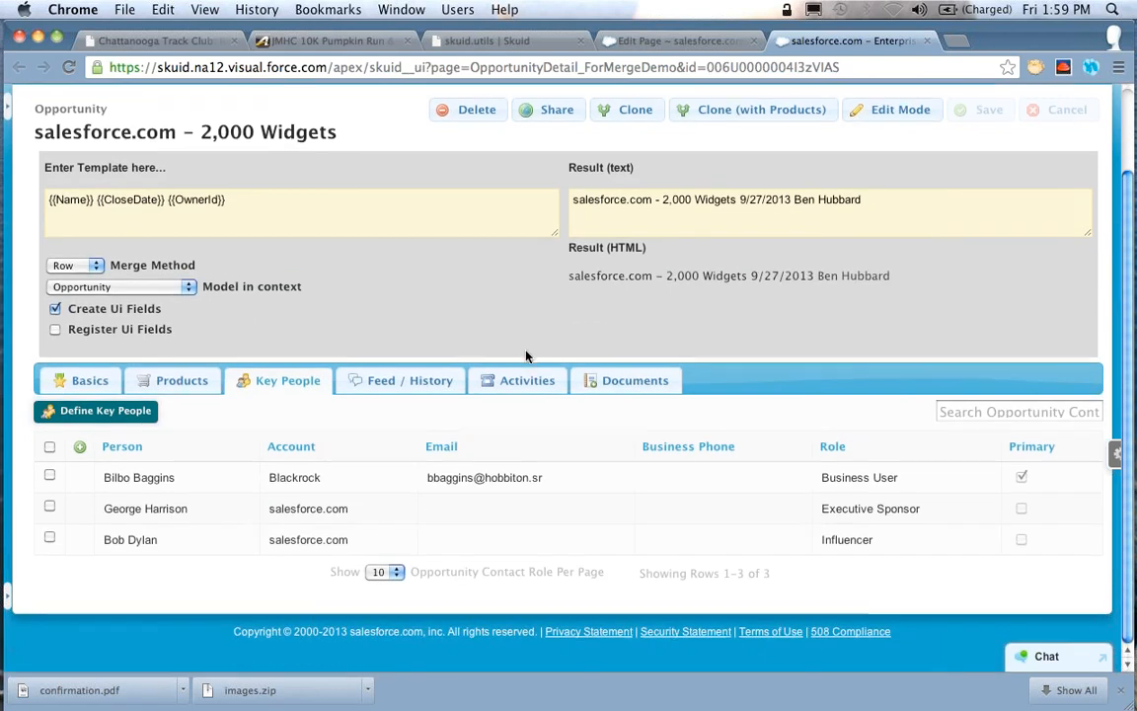
{"action": "left_click", "coordinate": [86, 381]}
{"action": "scroll", "coordinate": [506, 259], "scroll_direction": "down", "scroll_amount": 1}
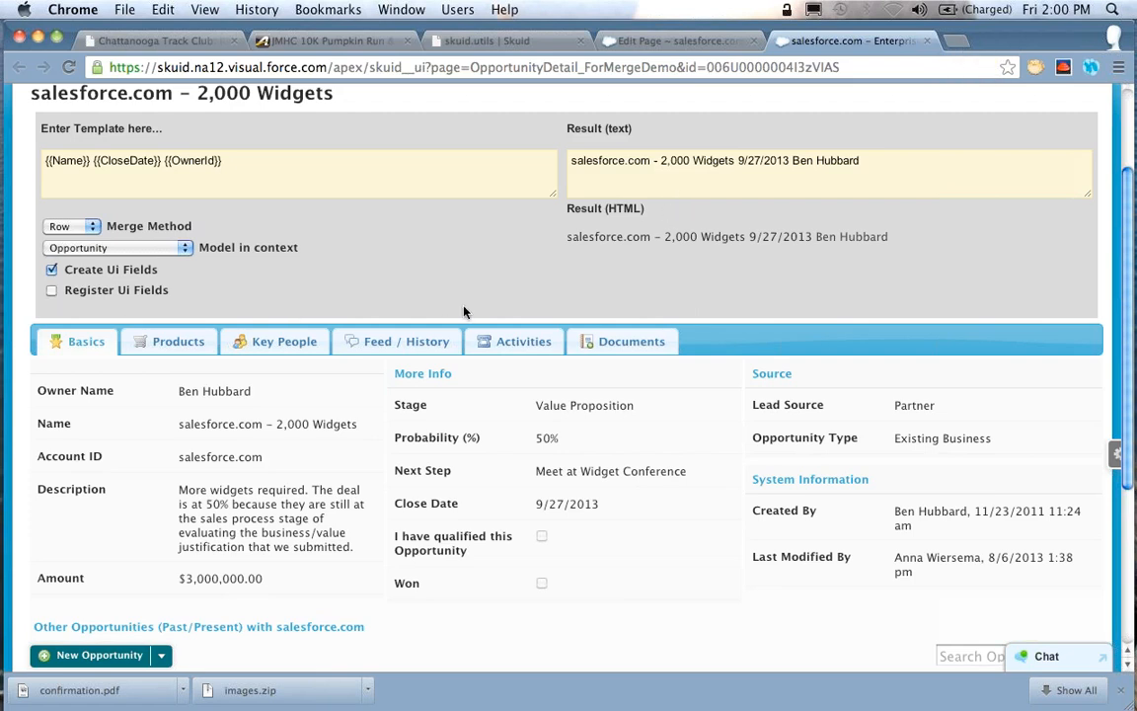
{"action": "left_click", "coordinate": [363, 393]}
{"action": "key", "text": "super+a"}
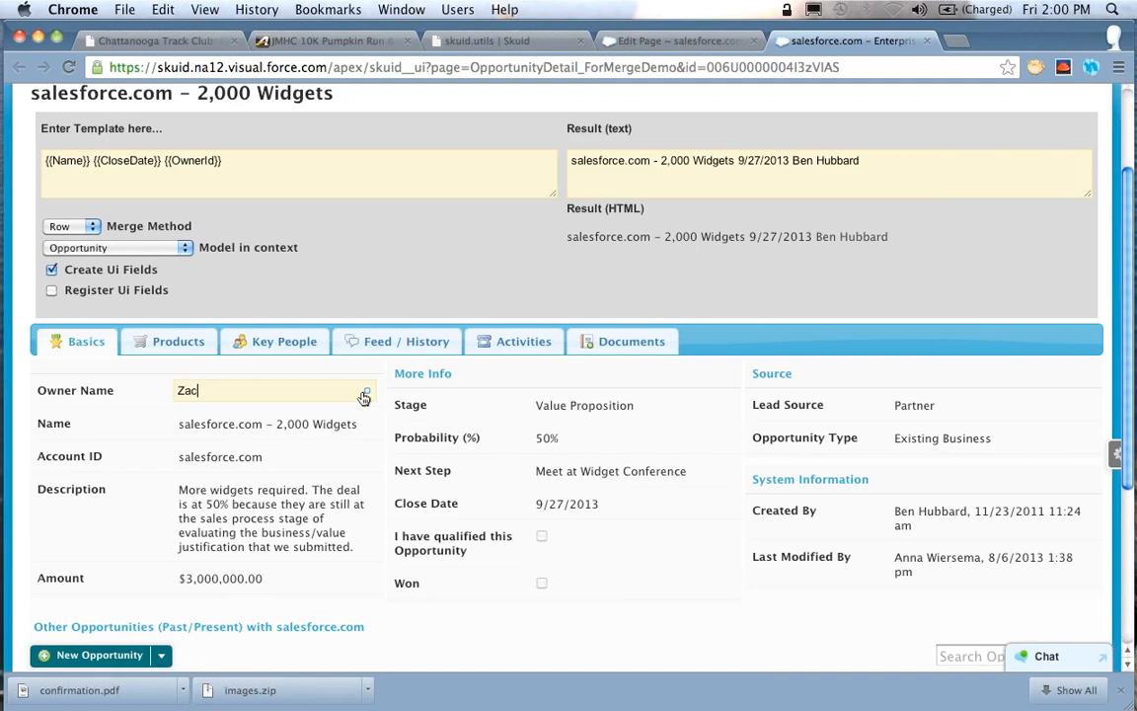
{"action": "left_click", "coordinate": [299, 414]}
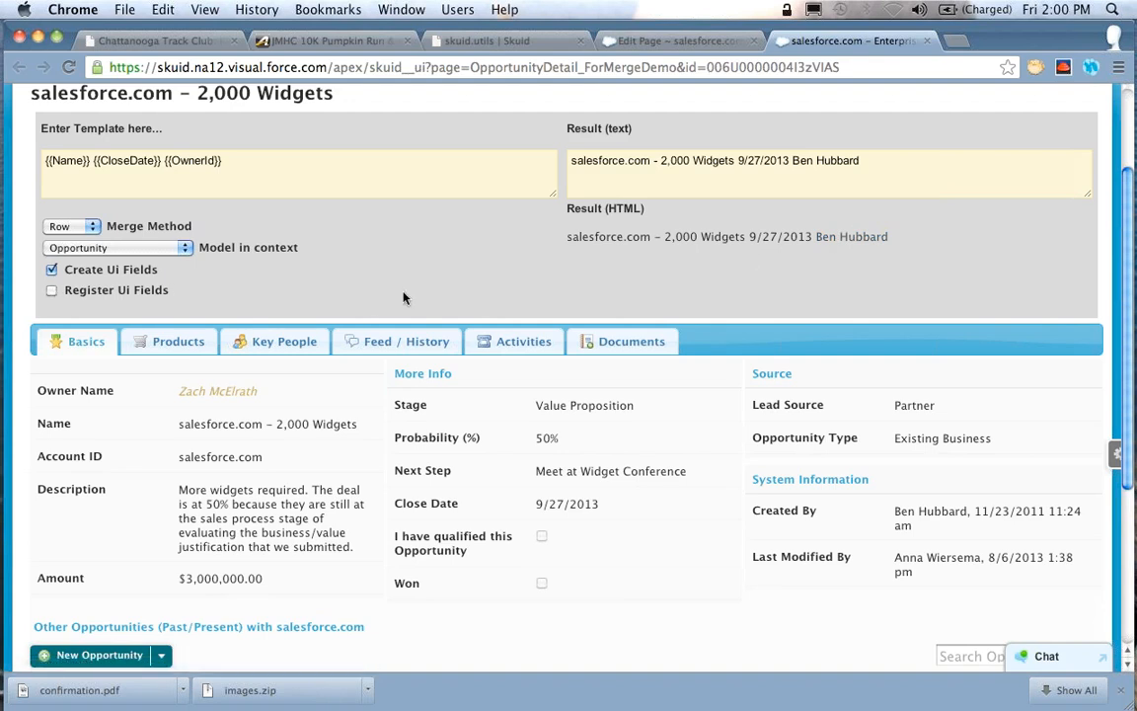
Enable Register Ui Fields for the merge and set the opportunity's Owner Name back to the original owner
{"action": "left_click_drag", "start_coordinate": [888, 238], "coordinate": [816, 241]}
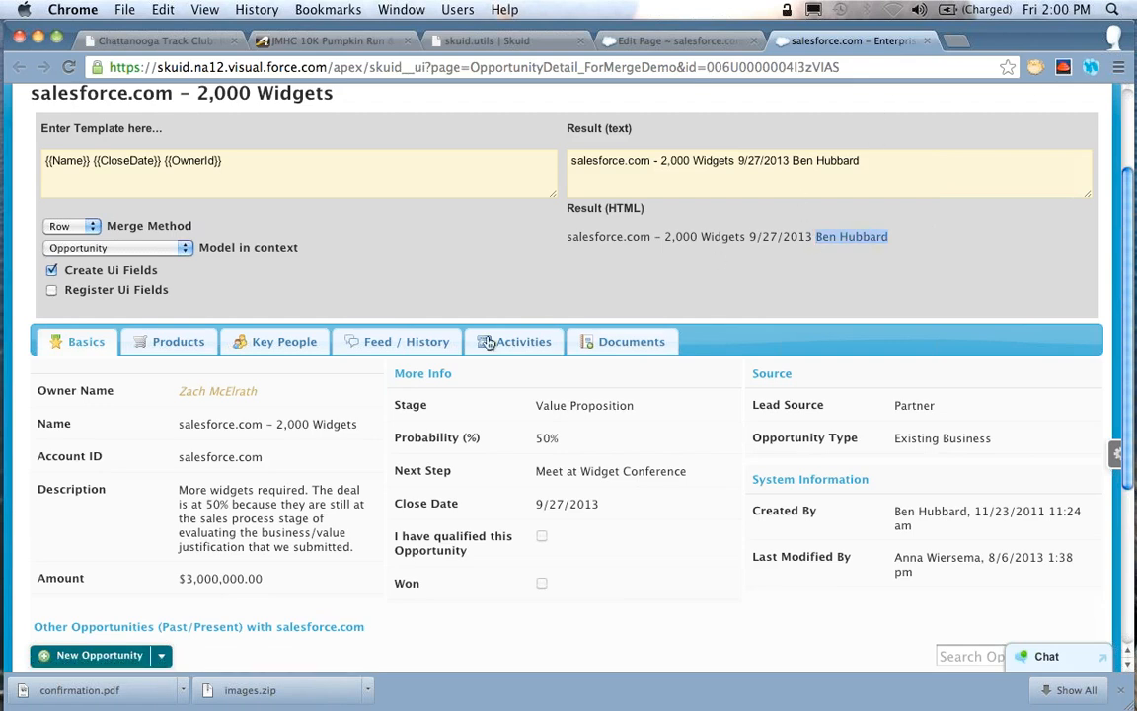
{"action": "left_click", "coordinate": [52, 290]}
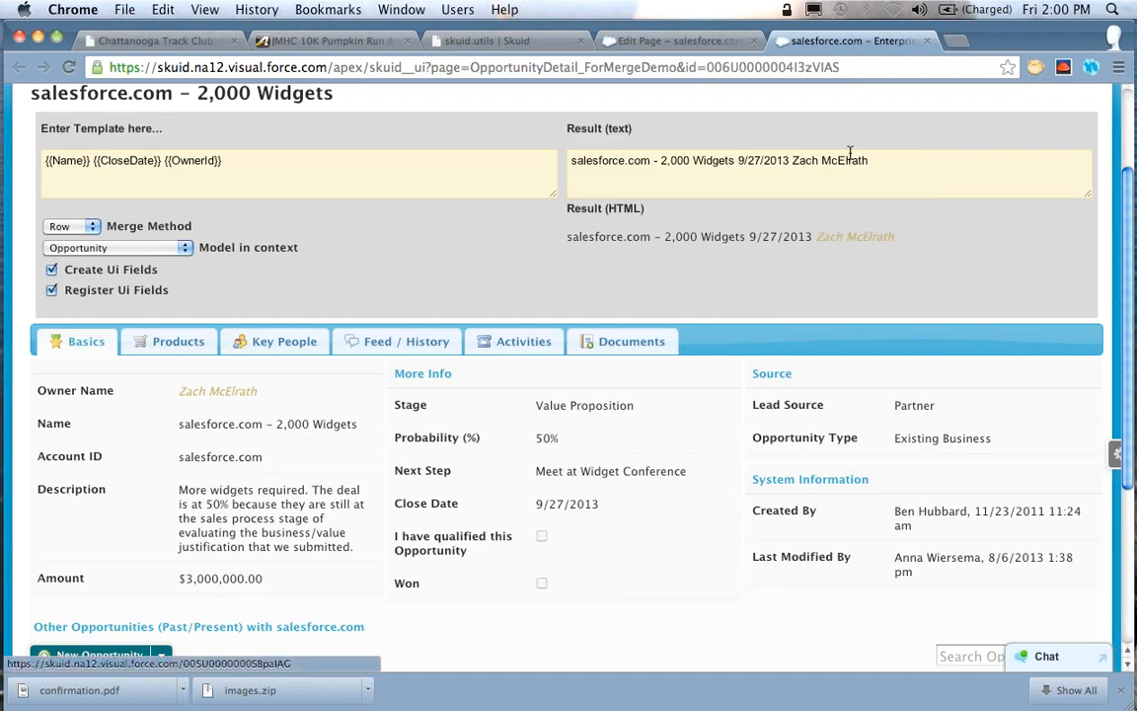
{"action": "left_click", "coordinate": [351, 390]}
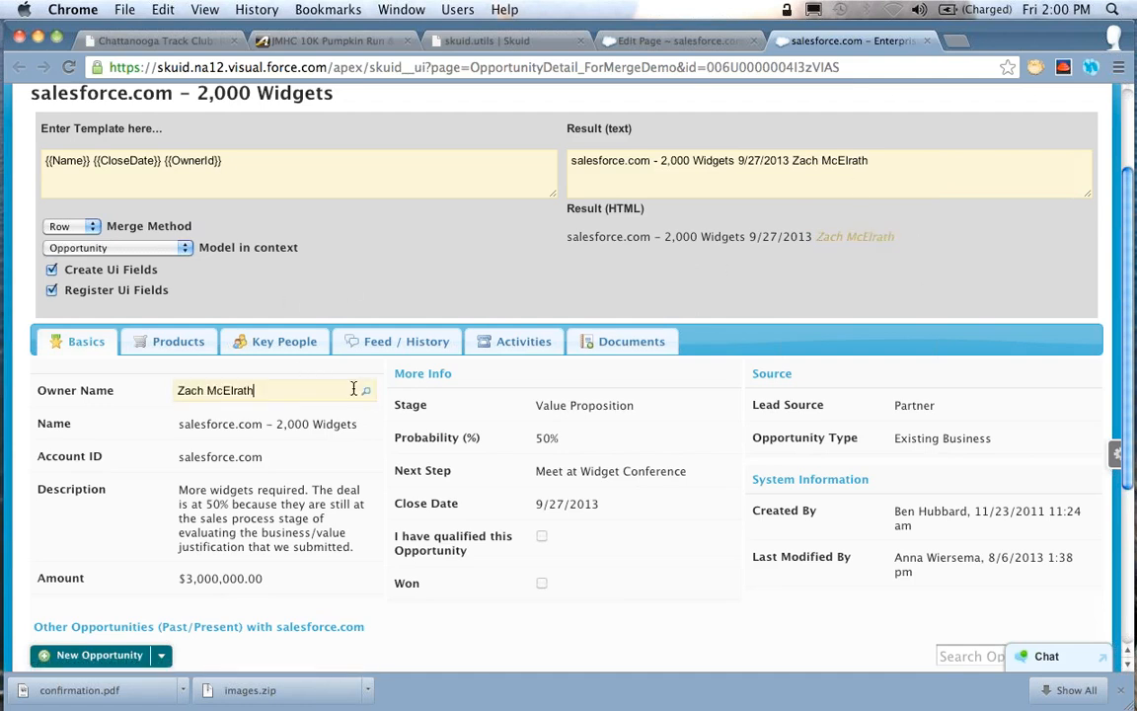
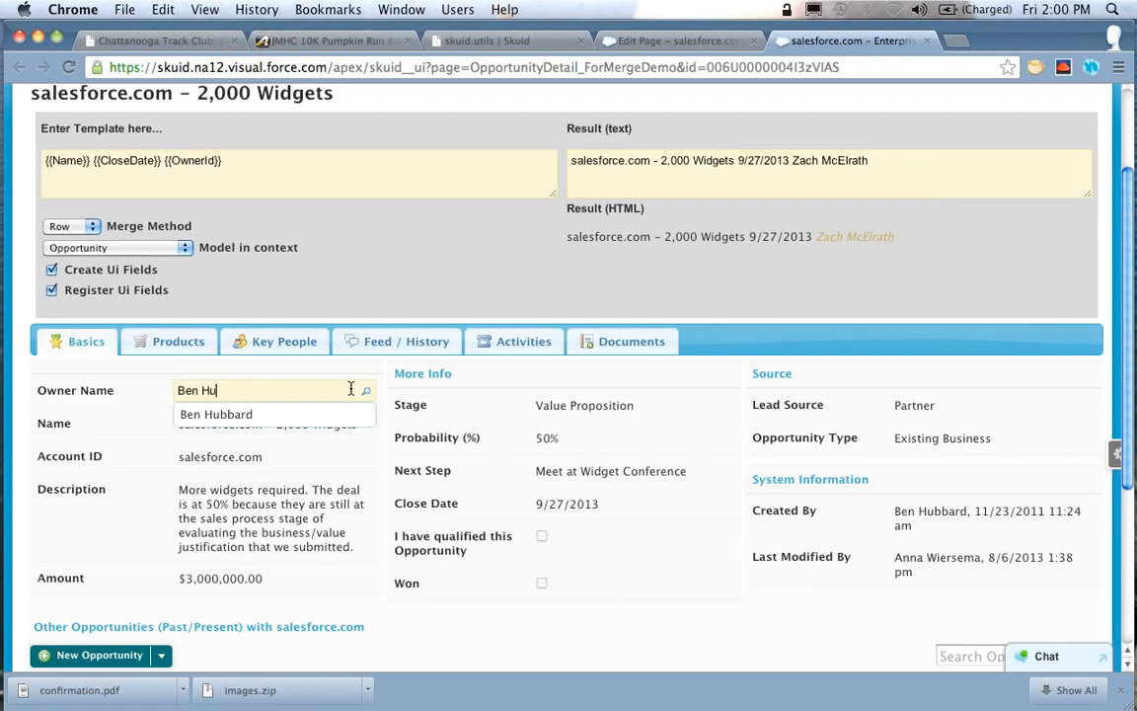
{"action": "left_click", "coordinate": [282, 419]}
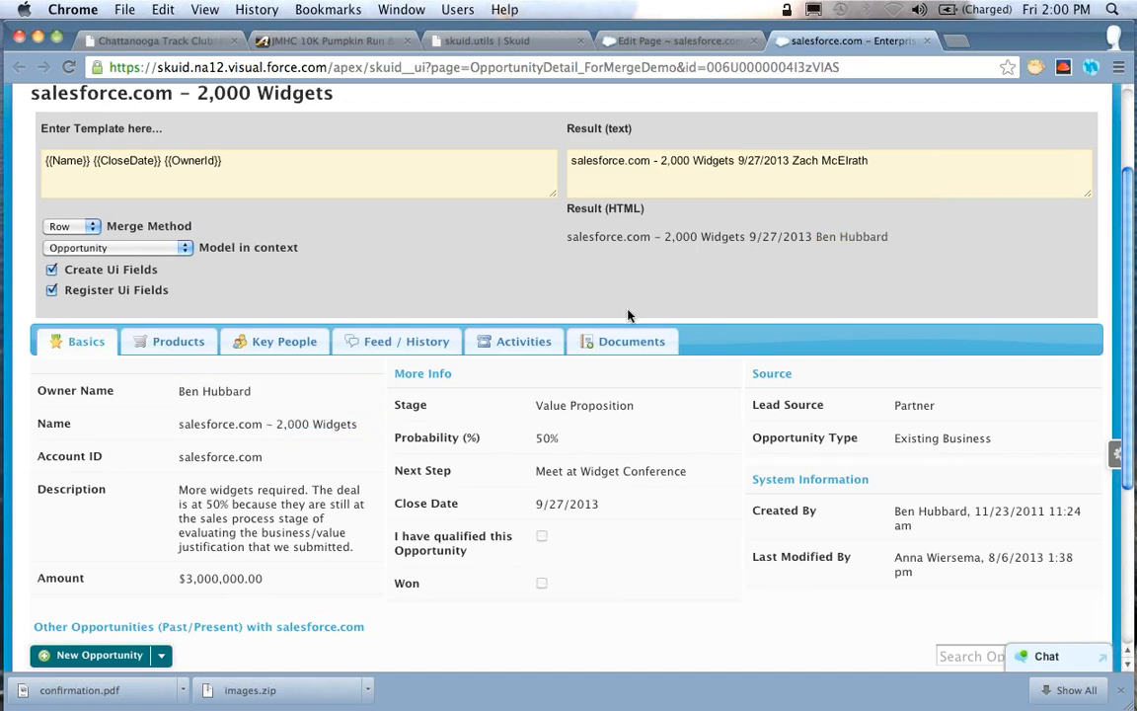
Change the opportunity's Owner Name in the Basics section to a third user and compare it with the HTML result
{"action": "left_click", "coordinate": [348, 391]}
{"action": "key", "text": "super+a"}
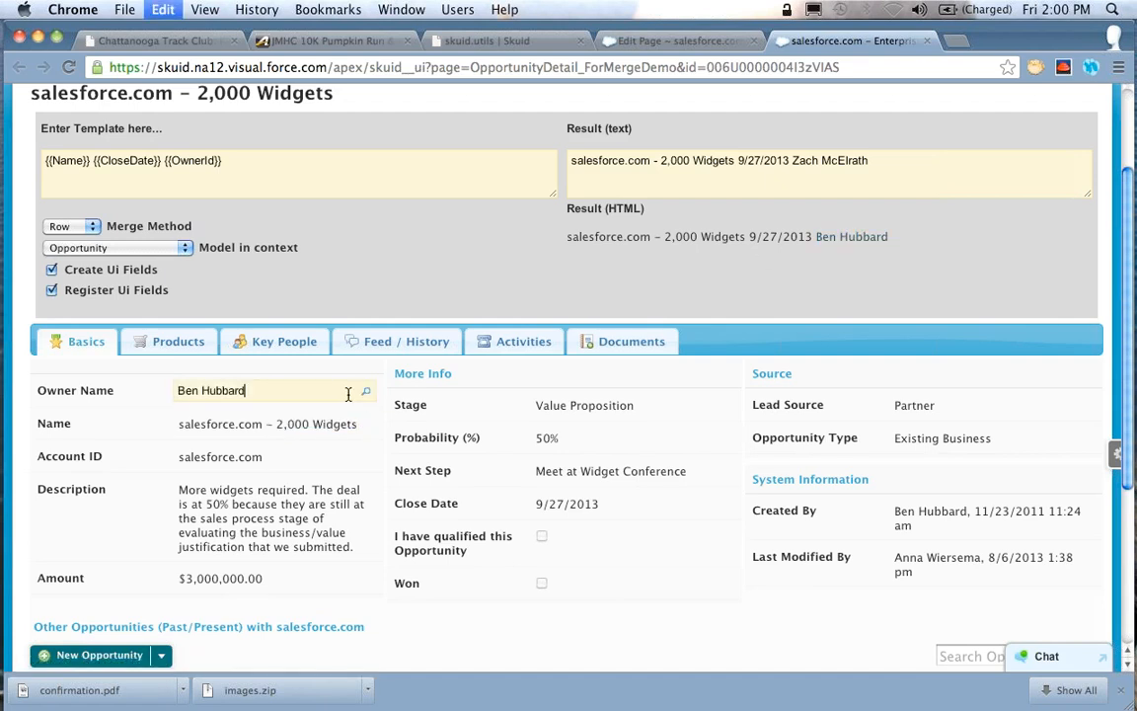
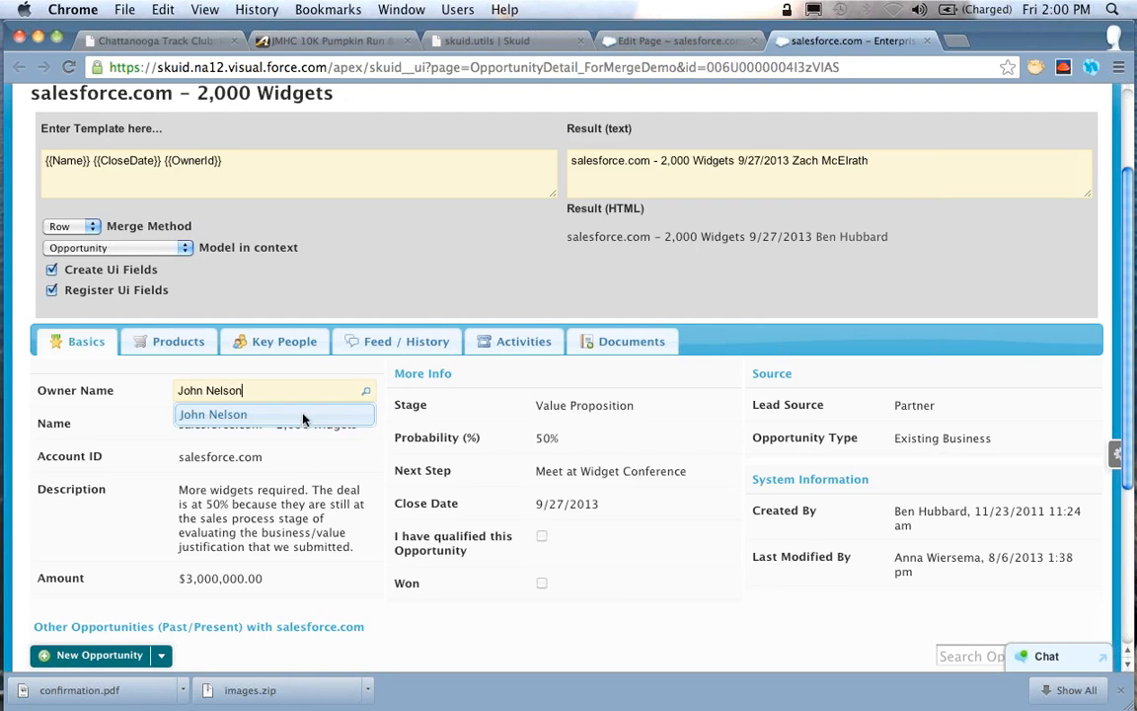
{"action": "key", "text": "Return"}
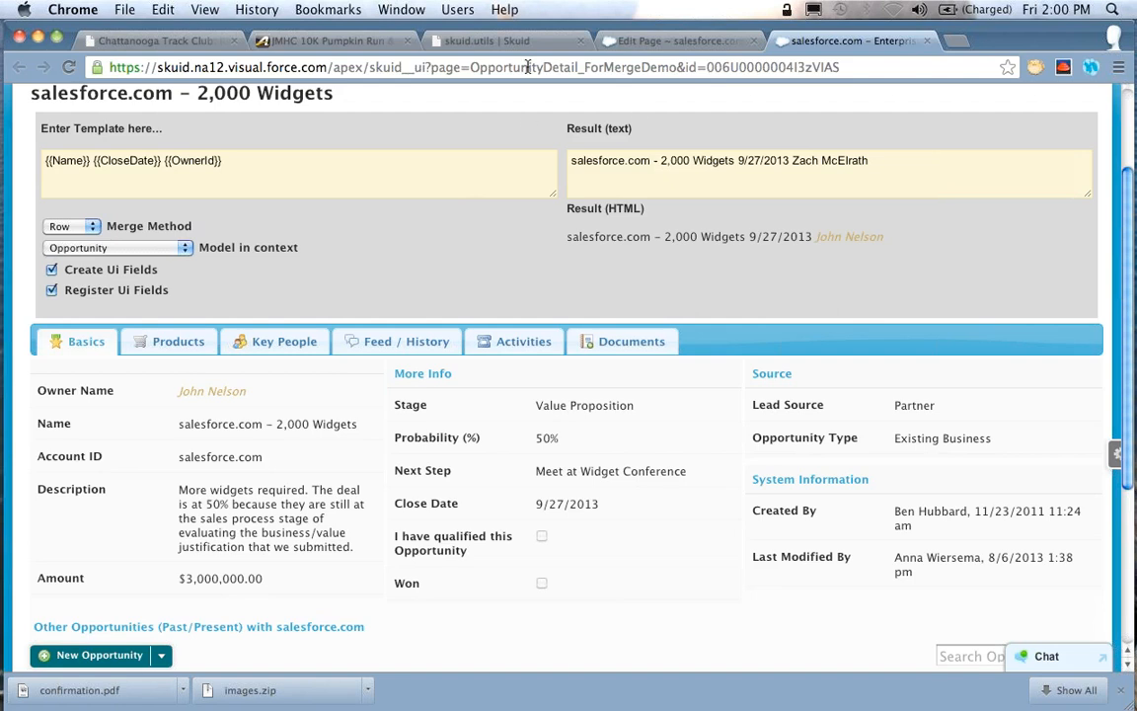
Switch to the skuid.utils documentation and review the merge method's modes, examples and row merge variables
{"action": "left_click", "coordinate": [469, 40]}
{"action": "scroll", "coordinate": [923, 309], "scroll_direction": "down", "scroll_amount": 10}
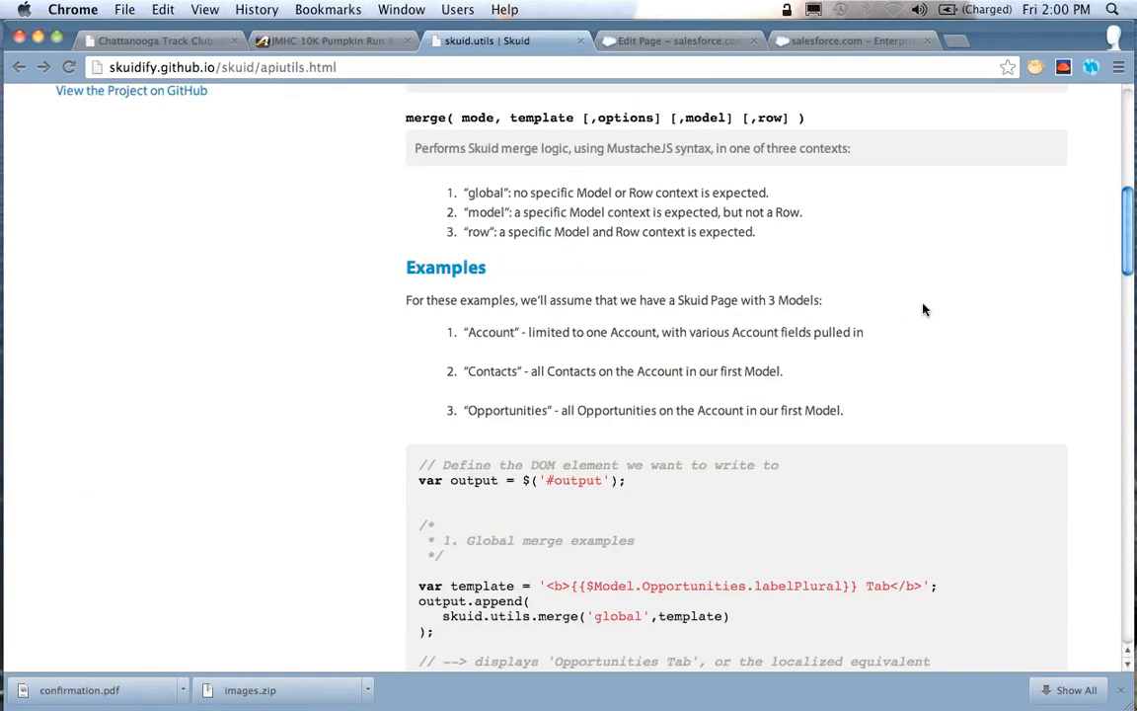
{"action": "scroll", "coordinate": [923, 308], "scroll_direction": "down", "scroll_amount": 15}
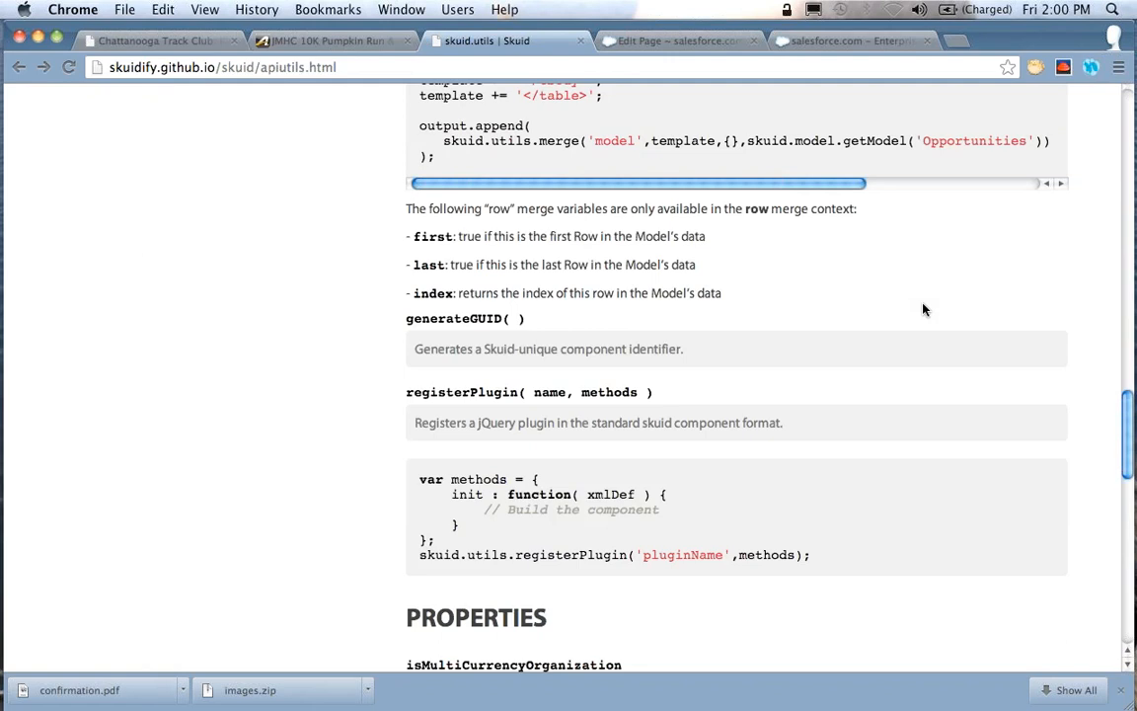
{"action": "scroll", "coordinate": [924, 309], "scroll_direction": "up", "scroll_amount": 4}
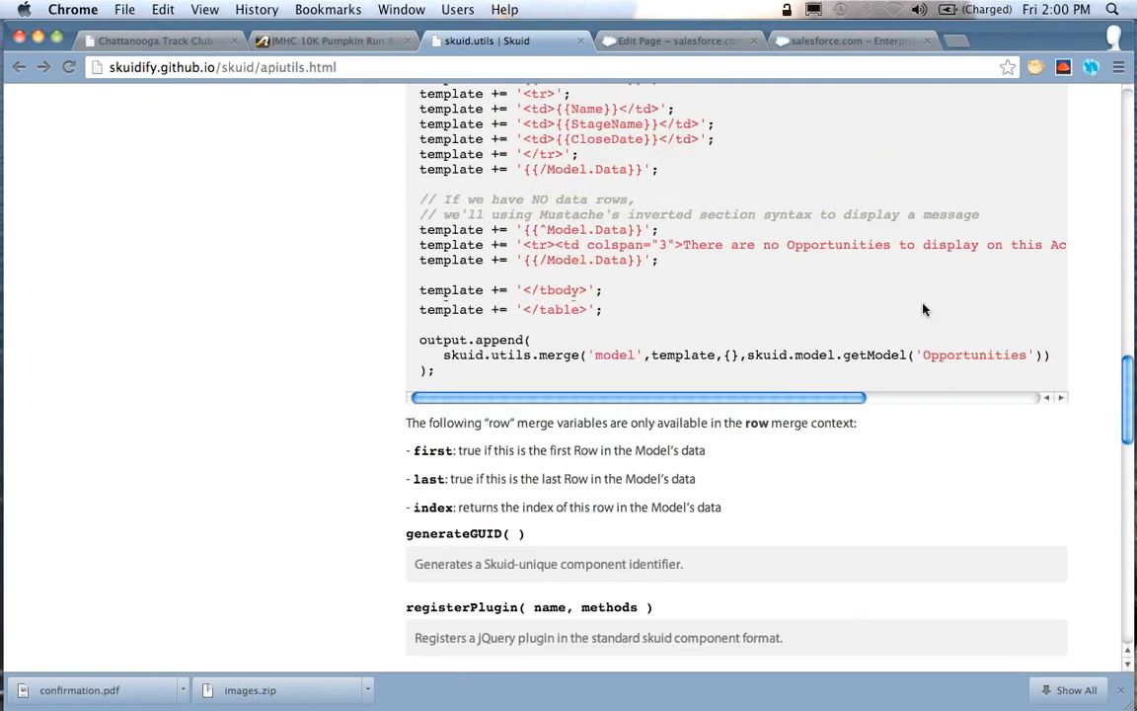
{"action": "scroll", "coordinate": [923, 309], "scroll_direction": "up", "scroll_amount": 20}
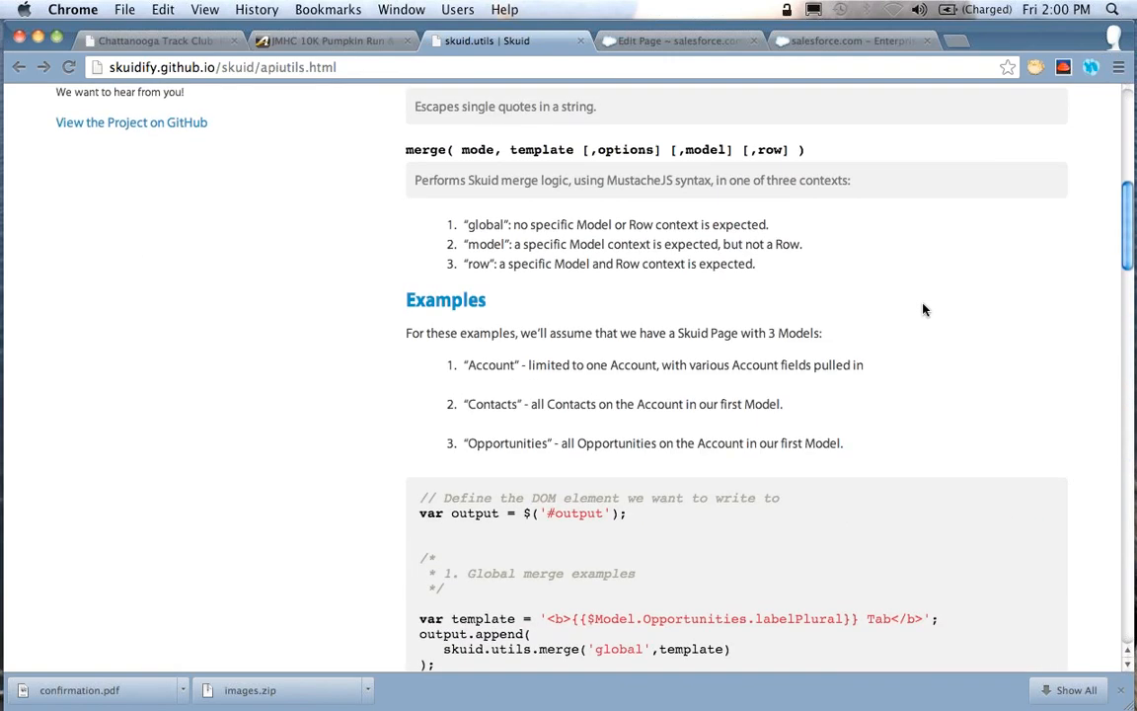
{"action": "scroll", "coordinate": [923, 309], "scroll_direction": "up", "scroll_amount": 10}
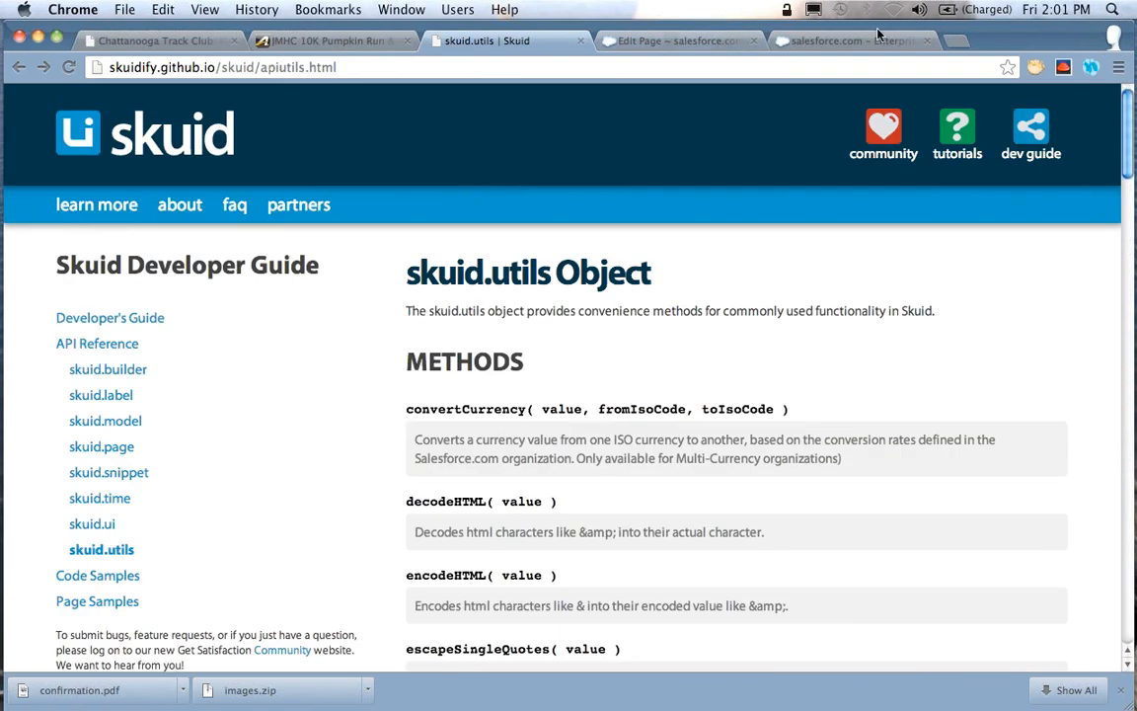
Back on the opportunity demo page, set the model in context to OpportunityRoles and the merge method to Model
{"action": "left_click", "coordinate": [780, 38]}
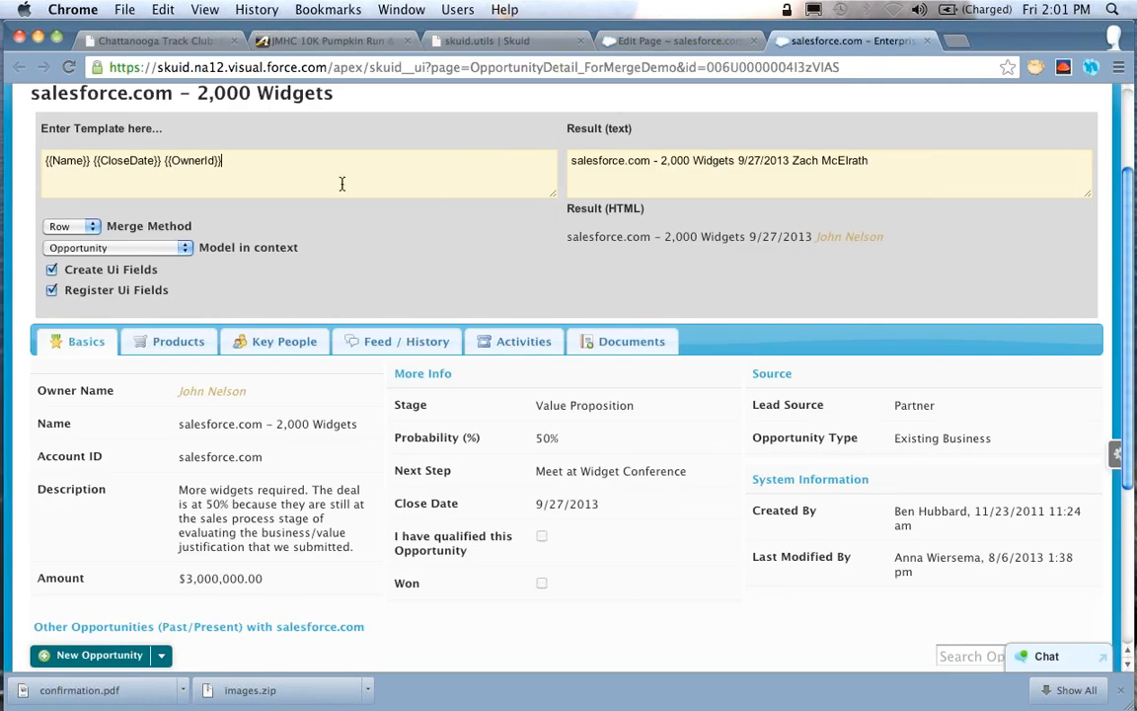
{"action": "left_click", "coordinate": [240, 170]}
{"action": "left_click", "coordinate": [138, 242]}
{"action": "left_click", "coordinate": [78, 258]}
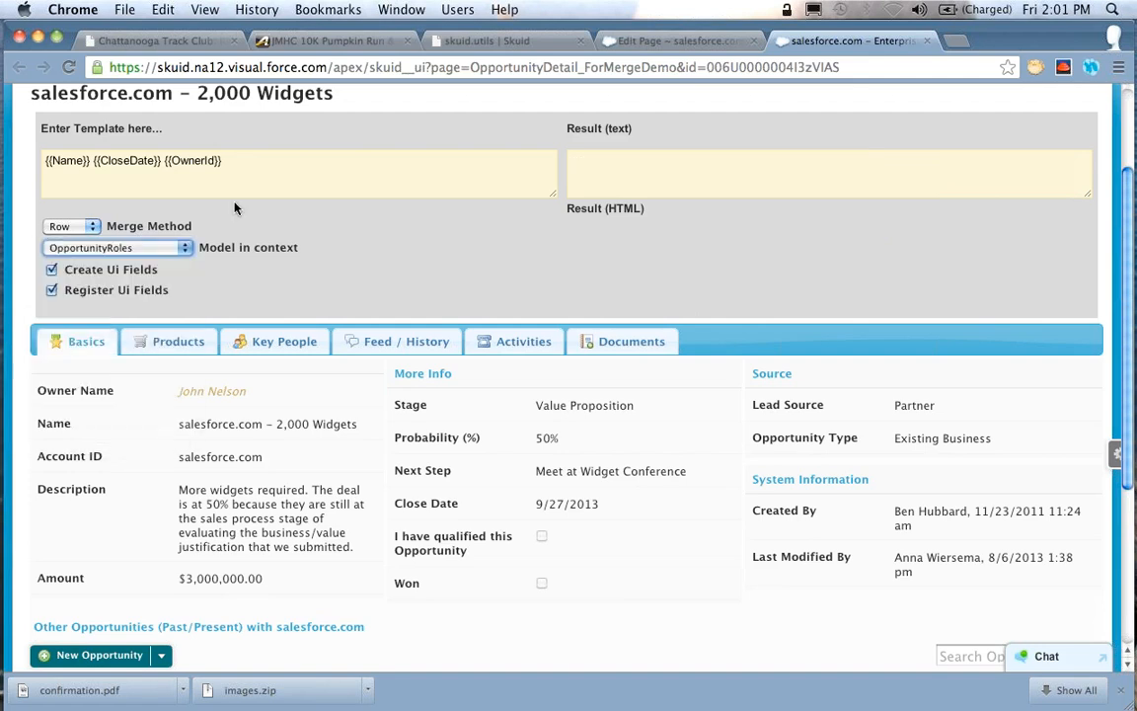
{"action": "left_click", "coordinate": [69, 226]}
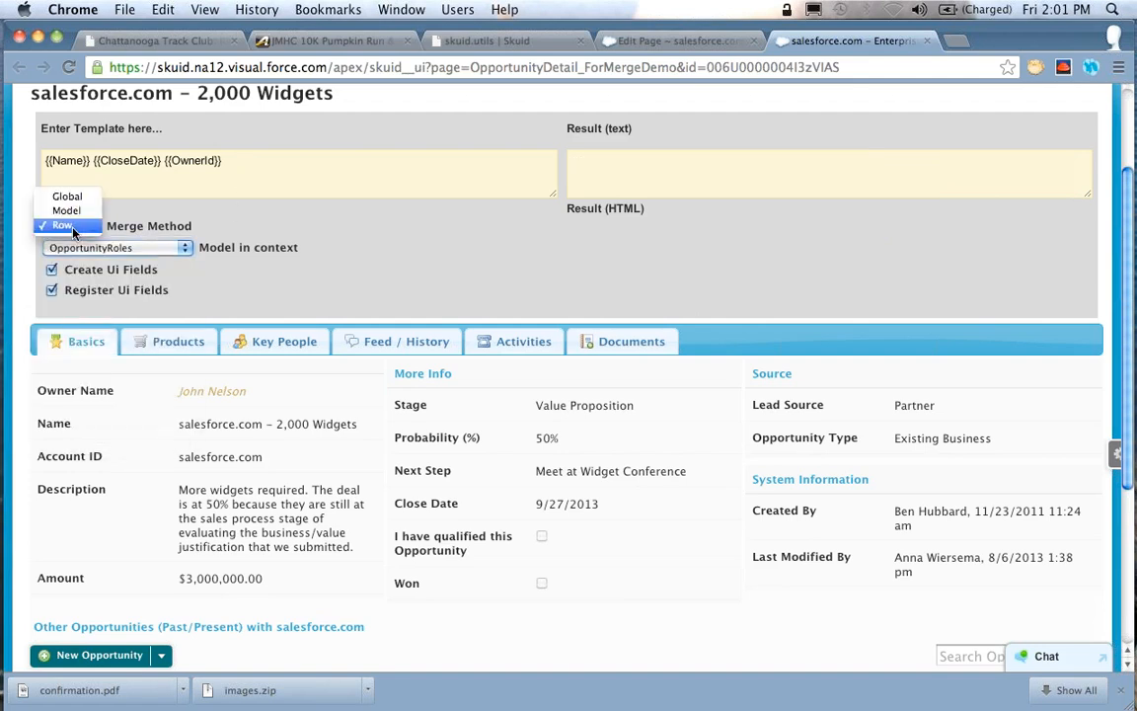
{"action": "left_click", "coordinate": [69, 212]}
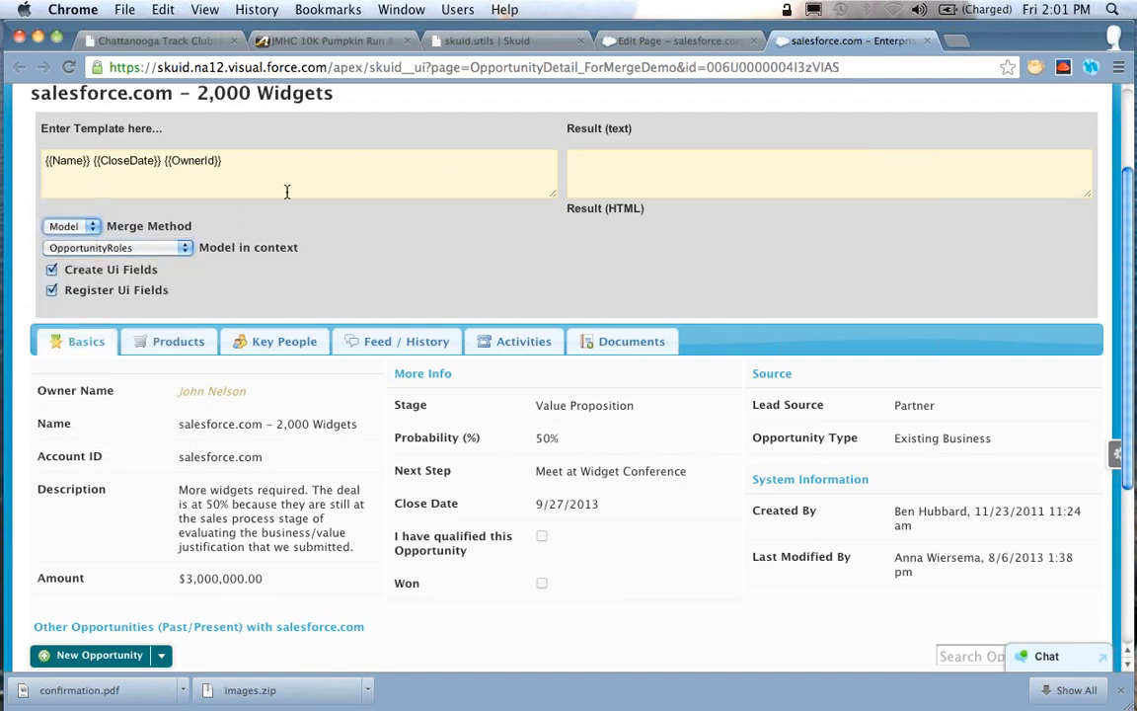
Replace the whole template with {{Model.labelPlural}}
{"action": "left_click", "coordinate": [268, 161]}
{"action": "key", "text": "super+a"}
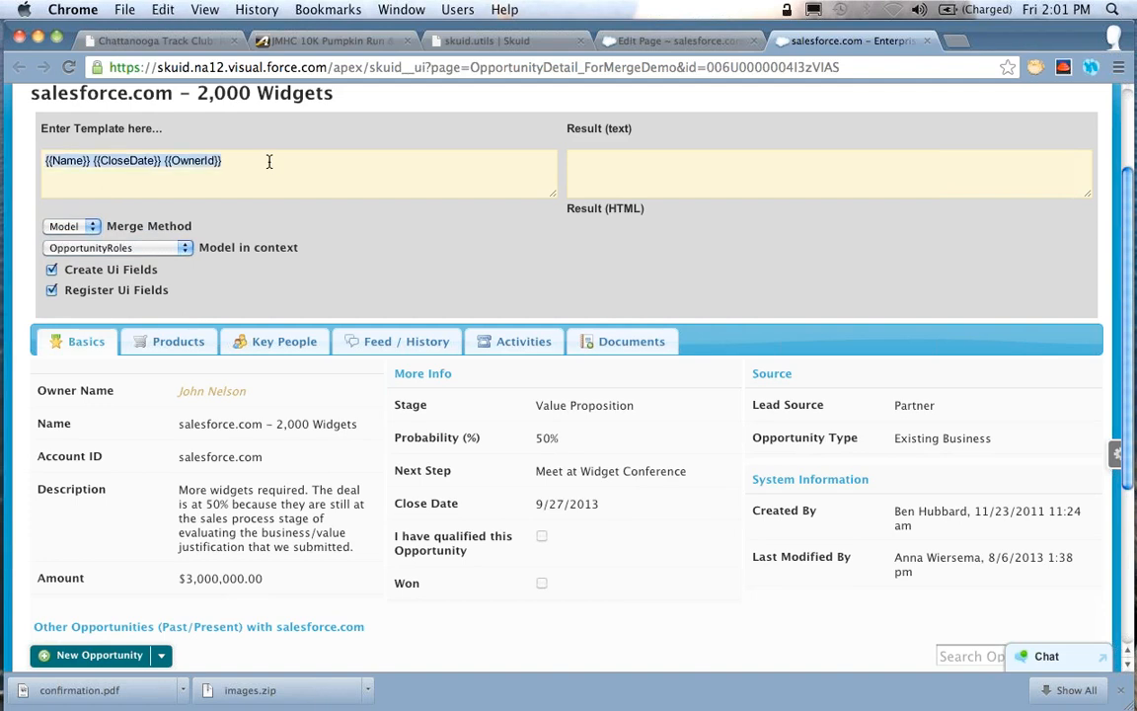
{"action": "key", "text": "BackSpace"}
{"action": "type", "text": "{{Model"}
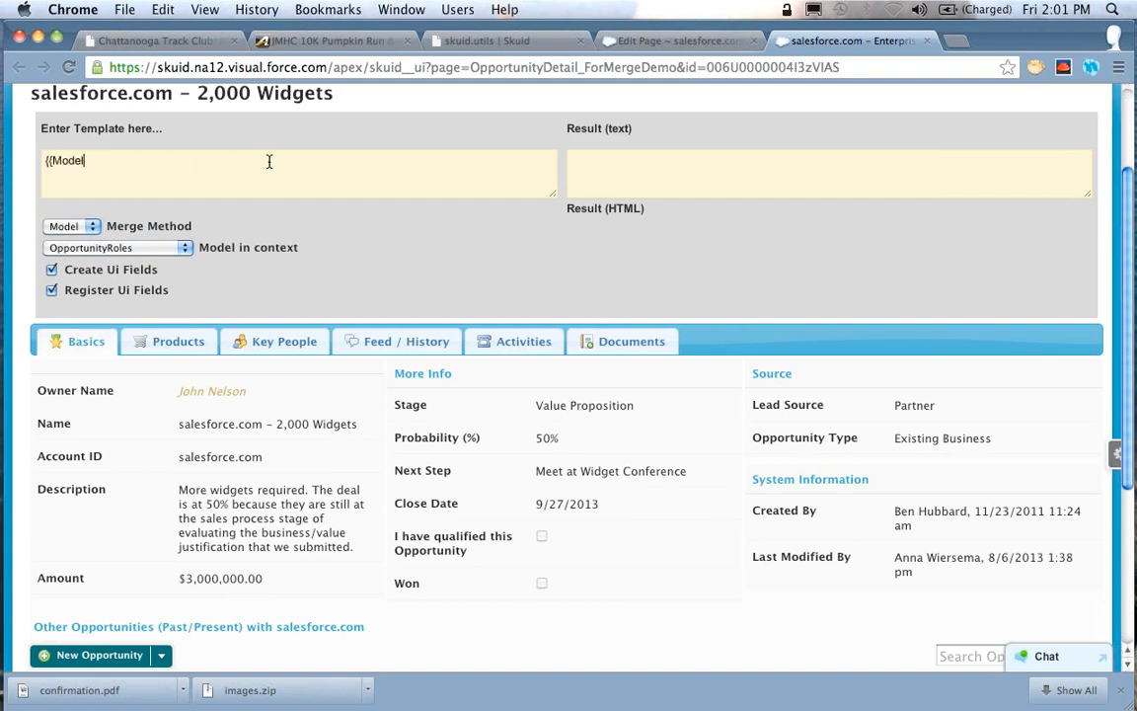
{"action": "type", "text": ".labelPlural}}"}
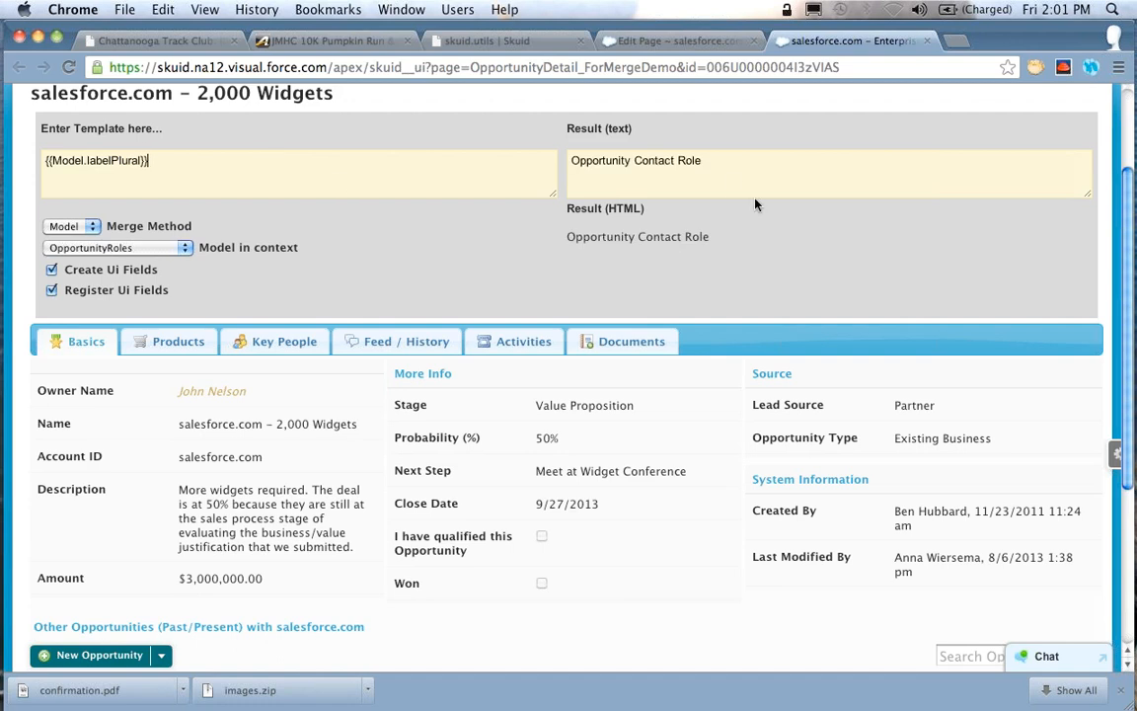
Show the opportunity's Key People list and change labelPlural in the template to data, giving {{Model.data}}
{"action": "left_click", "coordinate": [180, 343]}
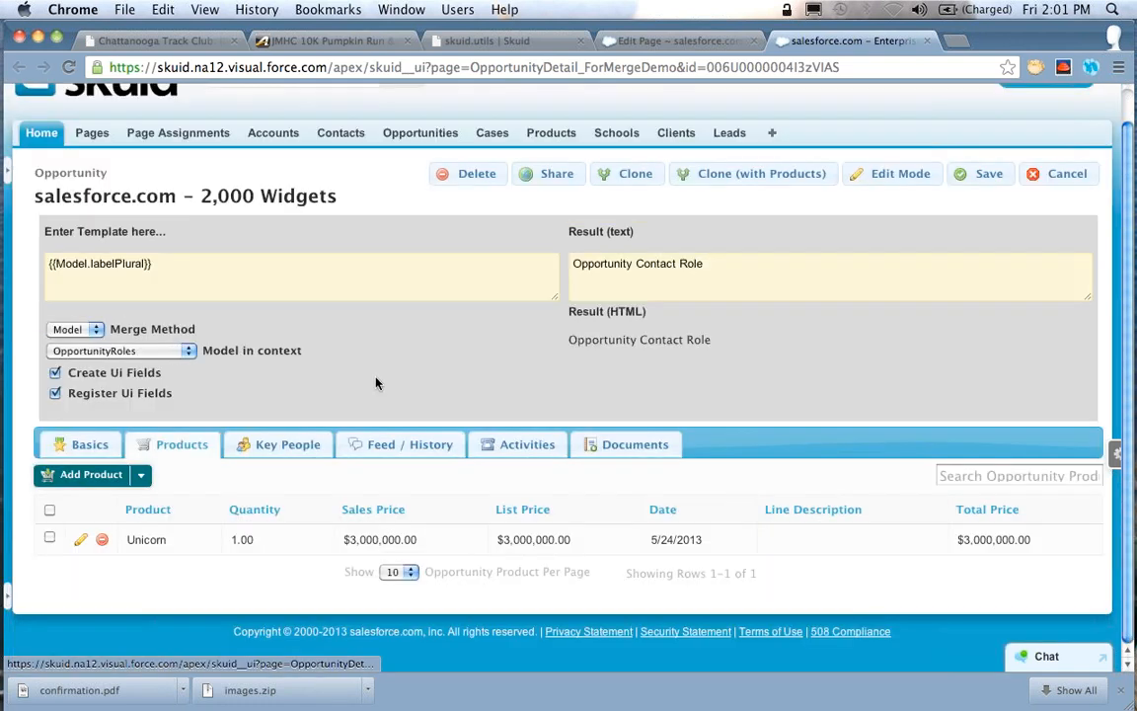
{"action": "left_click", "coordinate": [297, 448]}
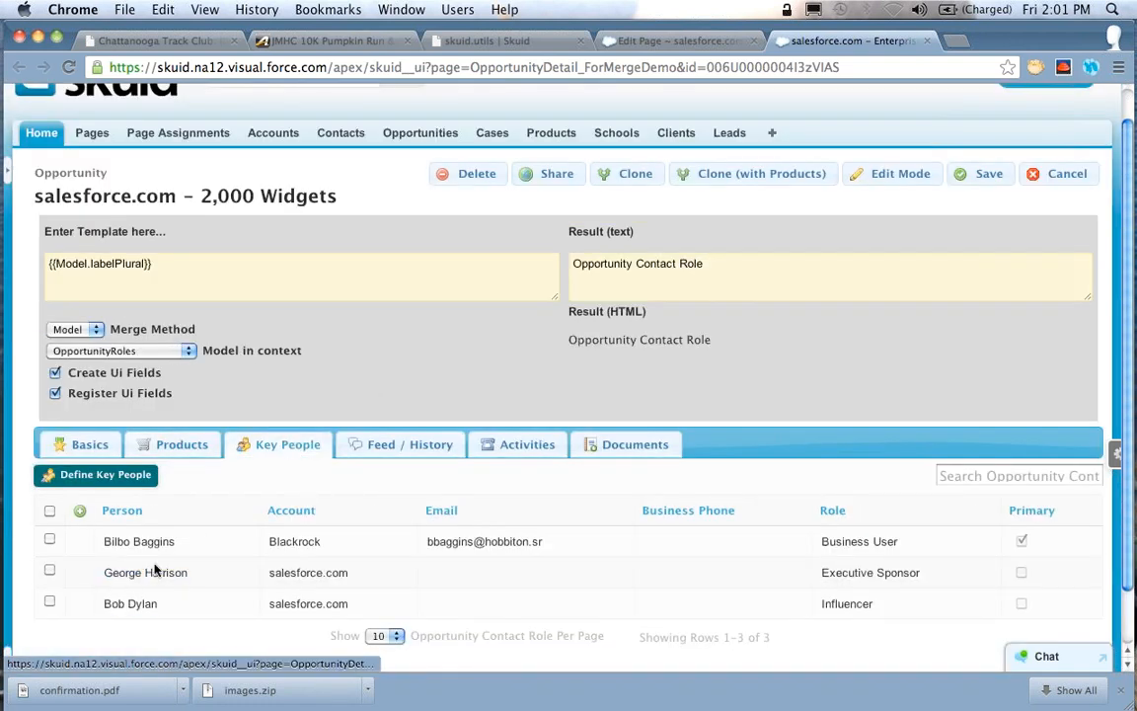
{"action": "left_click", "coordinate": [203, 273]}
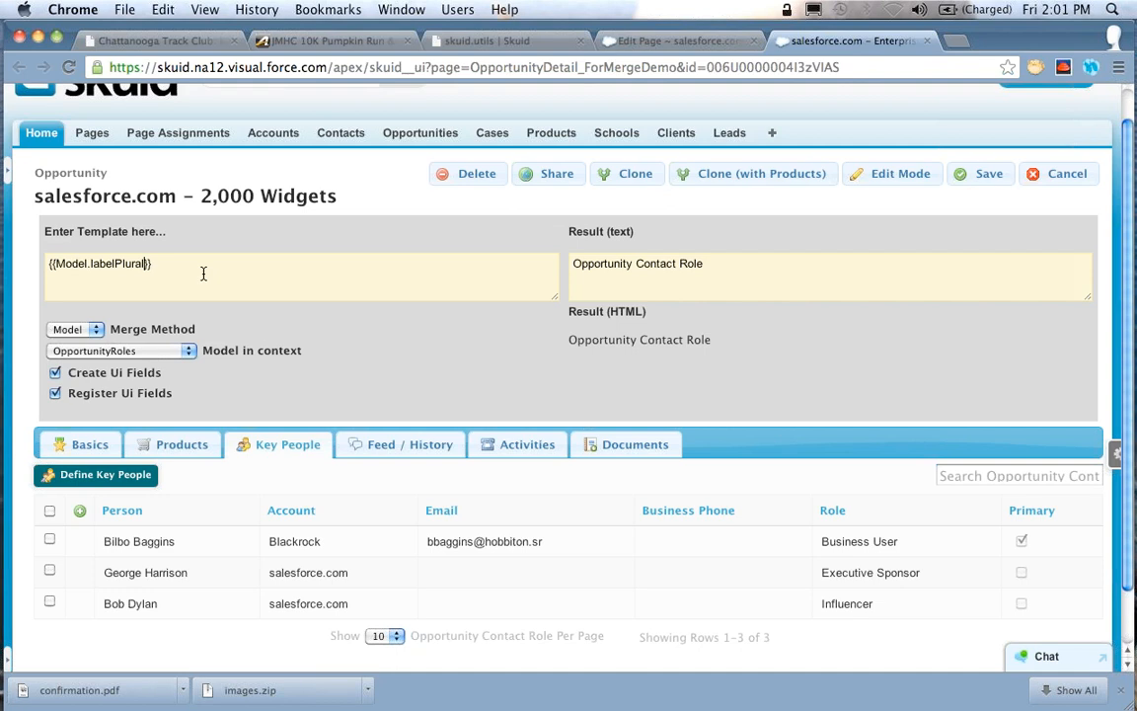
{"action": "key", "text": "alt+shift+Left"}
{"action": "type", "text": "data"}
{"action": "key", "text": "alt+Left"}
{"action": "key", "text": "alt+Left"}
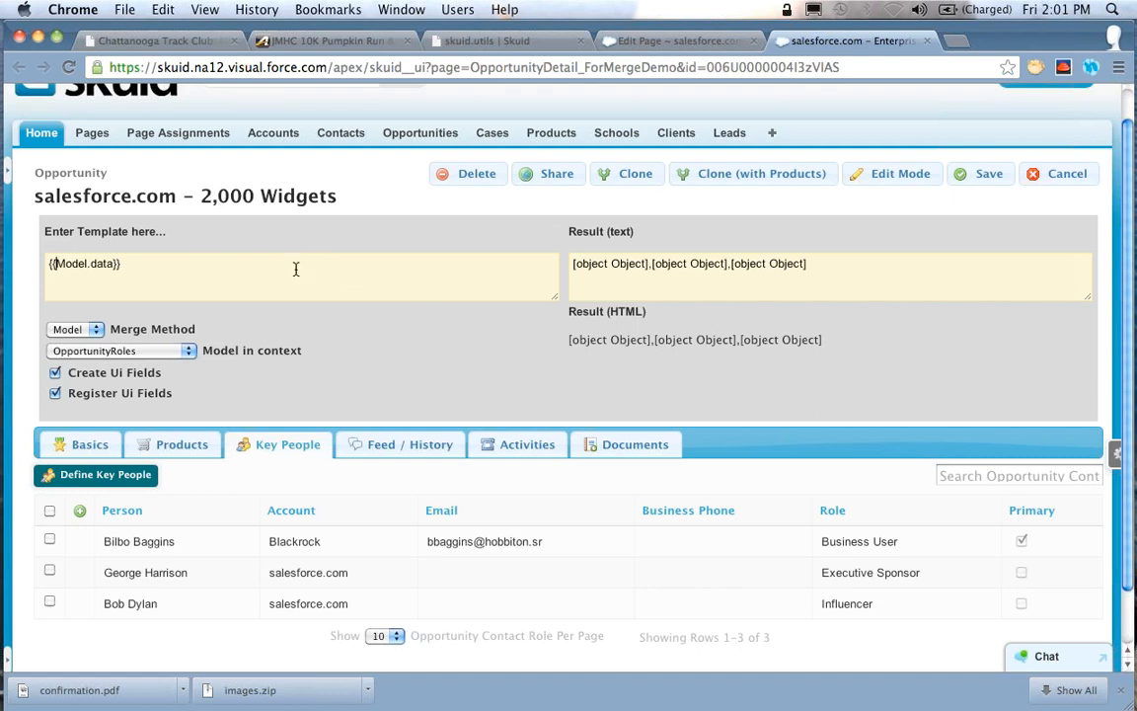
Turn the template into a loop section with {{#Model.data}}, an empty line and the closing {{/Model.data}}
{"action": "type", "text": "#"}
{"action": "key", "text": "super+a"}
{"action": "key", "text": "super+c"}
{"action": "key", "text": "Right"}
{"action": "key", "text": "Return"}
{"action": "key", "text": "Return"}
{"action": "key", "text": "super+v"}
{"action": "key", "text": "super+Left"}
{"action": "key", "text": "Right"}
{"action": "key", "text": "Right"}
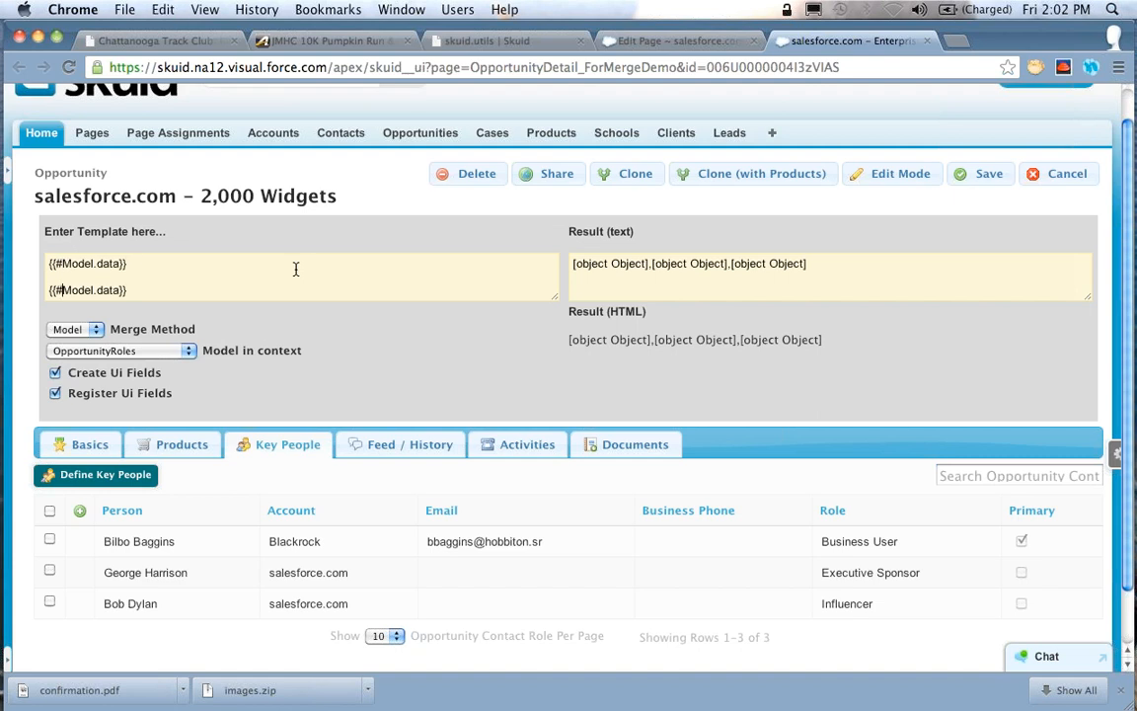
{"action": "key", "text": "Delete"}
{"action": "type", "text": "/"}
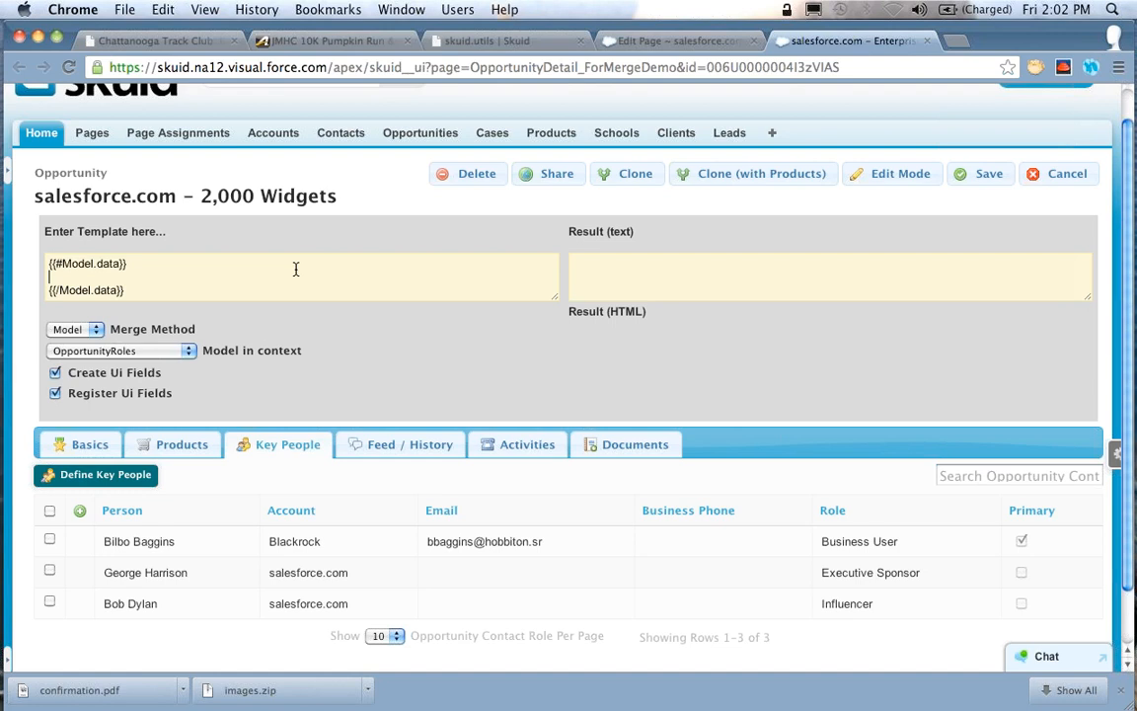
{"action": "type", "text": "{{Contact.Name}}}"}
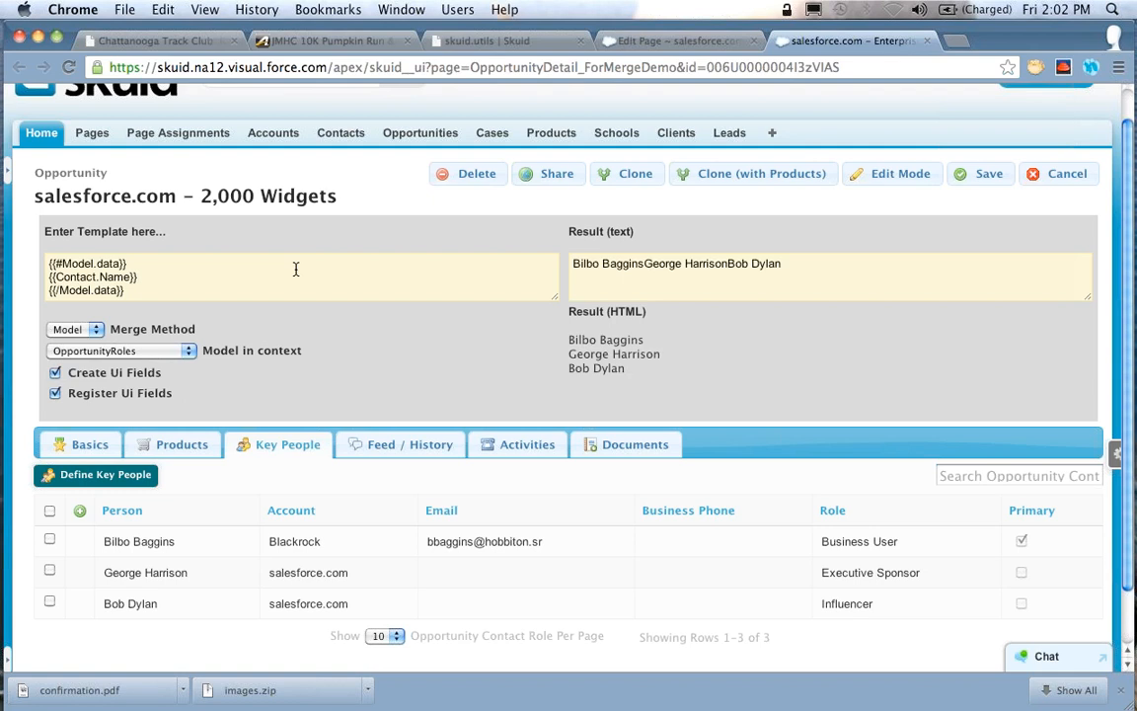
Enlarge the template box vertically and add an opening <table> tag on a new line above the Model.data section
{"action": "triple_click", "coordinate": [296, 268]}
{"action": "left_click", "coordinate": [296, 269]}
{"action": "left_click_drag", "start_coordinate": [554, 295], "coordinate": [550, 395]}
{"action": "key", "text": "Return"}
{"action": "key", "text": "Up"}
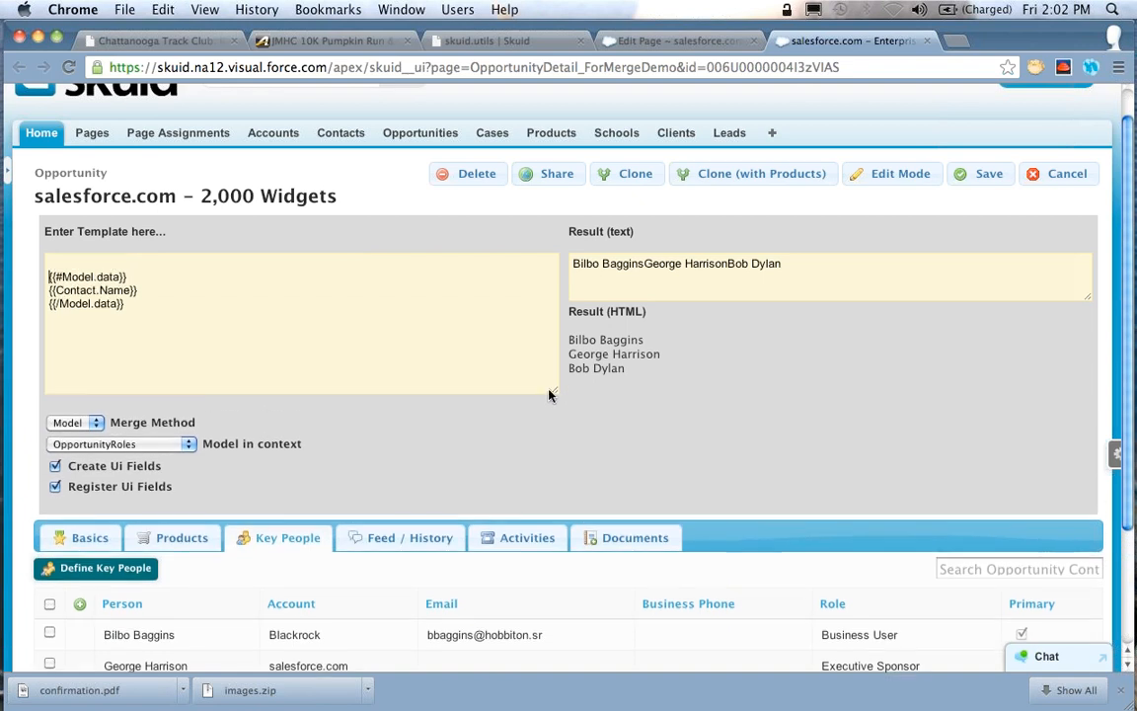
{"action": "type", "text": "<table>"}
Add a closing </table> tag on a new line below {{/Model.data}}
{"action": "key", "text": "shift+super+Left"}
{"action": "key", "text": "Down"}
{"action": "key", "text": "Down"}
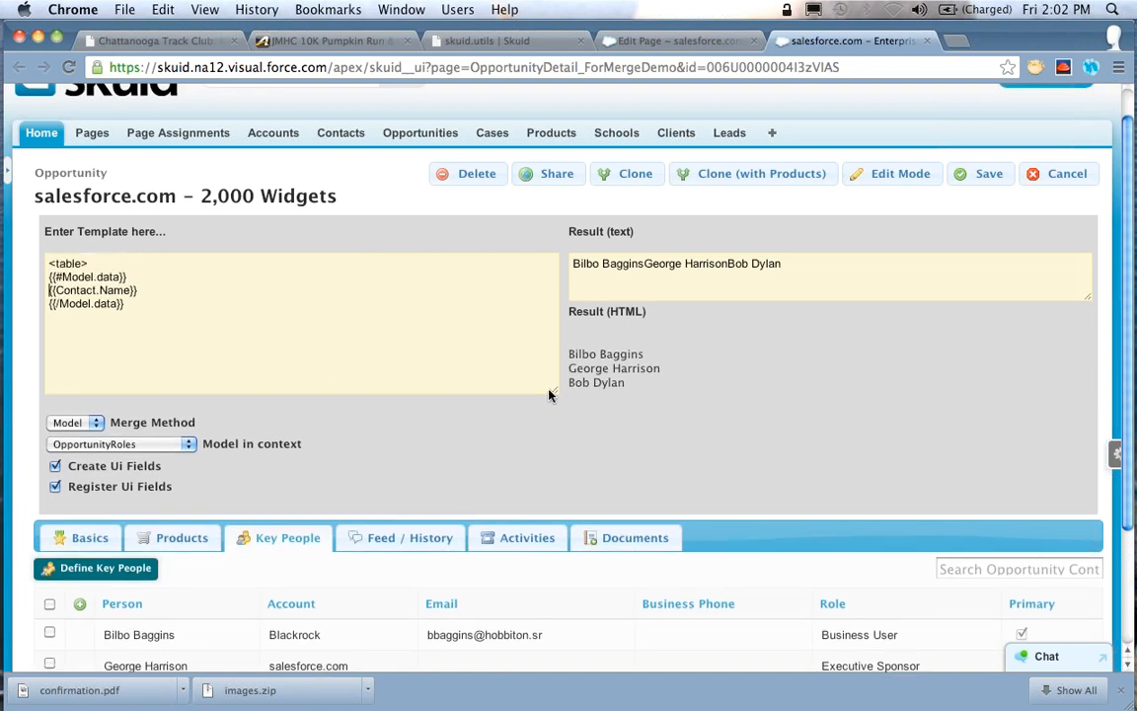
{"action": "key", "text": "Return"}
{"action": "key", "text": "super+v"}
{"action": "key", "text": "Left"}
{"action": "key", "text": "Left"}
{"action": "key", "text": "Left"}
{"action": "key", "text": "Left"}
{"action": "key", "text": "Left"}
{"action": "key", "text": "Left"}
{"action": "type", "text": "/"}
Insert the header row <tr><th>Name</th></tr> between the opening table tag and {{#Model.data}}
{"action": "key", "text": "Up"}
{"action": "key", "text": "Down"}
{"action": "key", "text": "super+Left"}
{"action": "type", "text": "<t"}
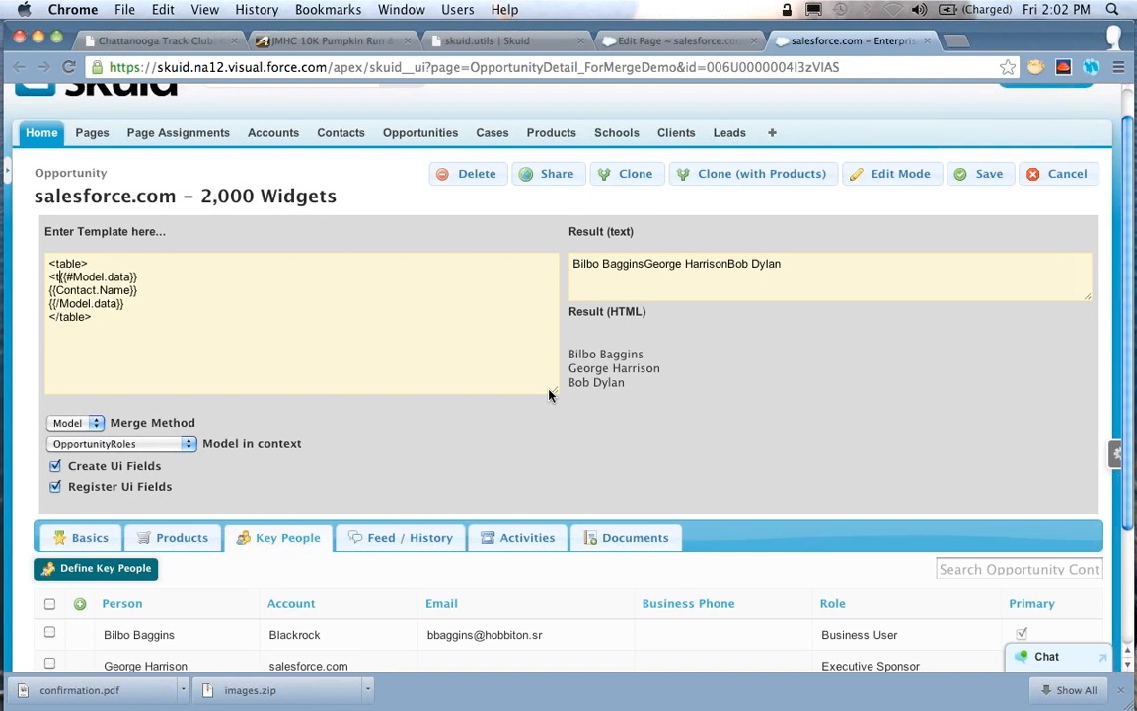
{"action": "type", "text": "r"}
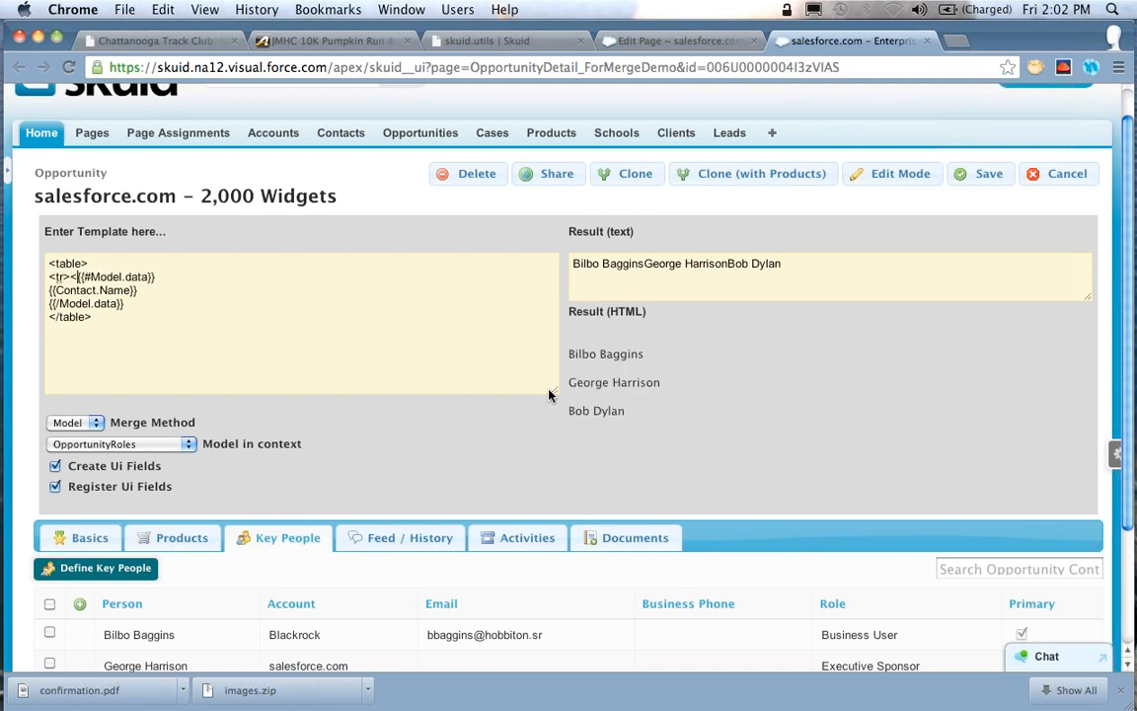
{"action": "key", "text": "BackSpace"}
{"action": "type", "text": "h>N"}
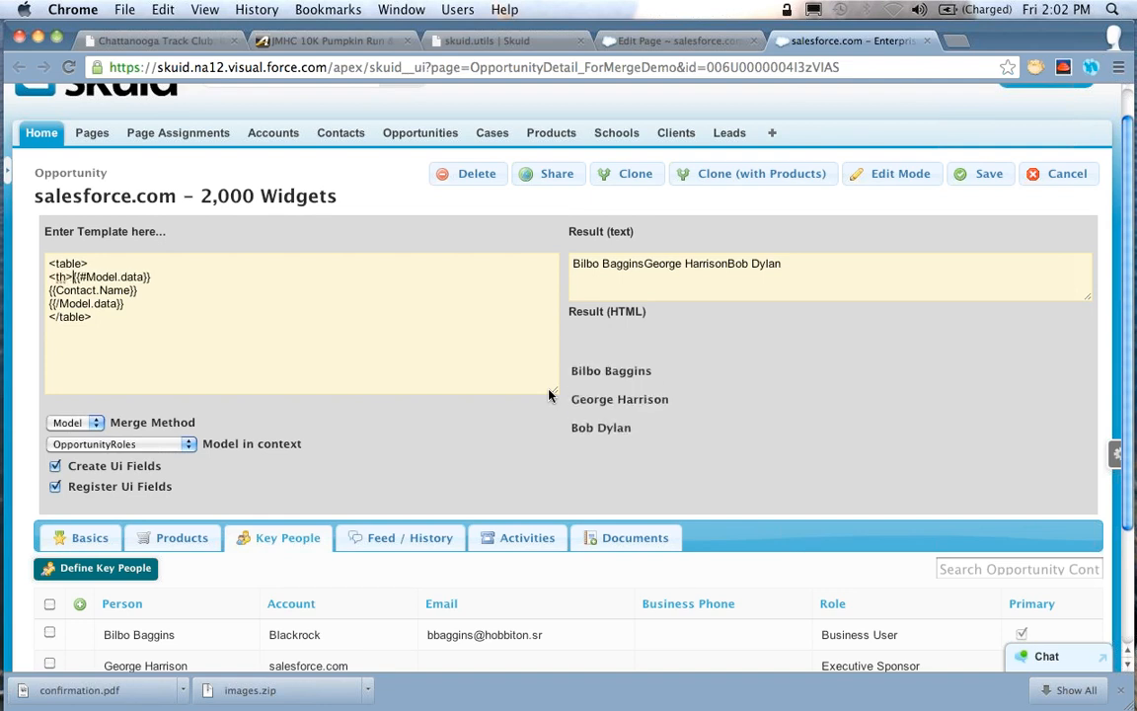
{"action": "type", "text": "ame</th>"}
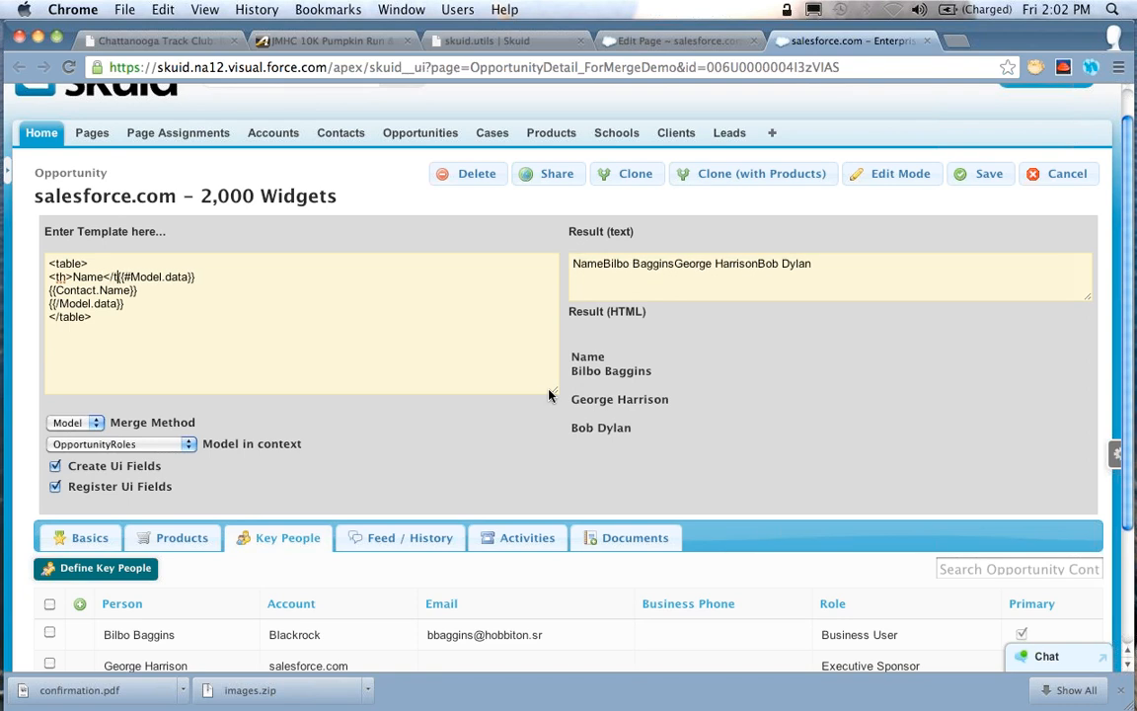
{"action": "type", "text": "</tr>"}
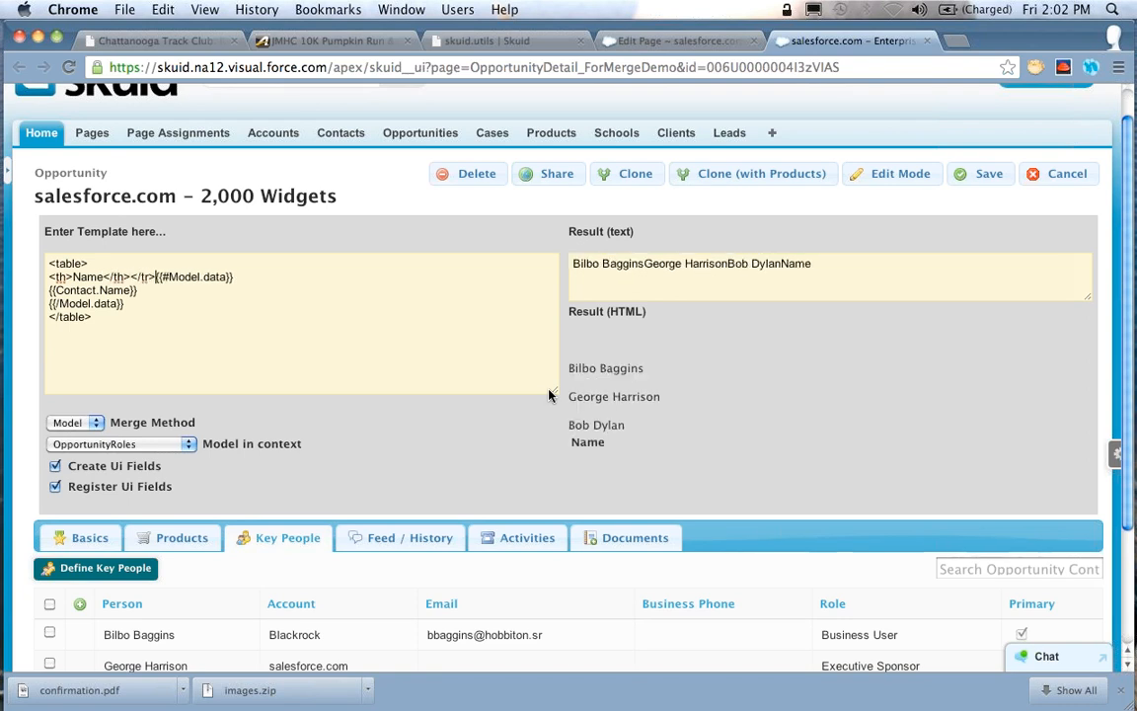
{"action": "key", "text": "super+Left"}
{"action": "type", "text": "<tr>"}
{"action": "key", "text": "alt+Right"}
{"action": "key", "text": "alt+Right"}
{"action": "key", "text": "alt+Right"}
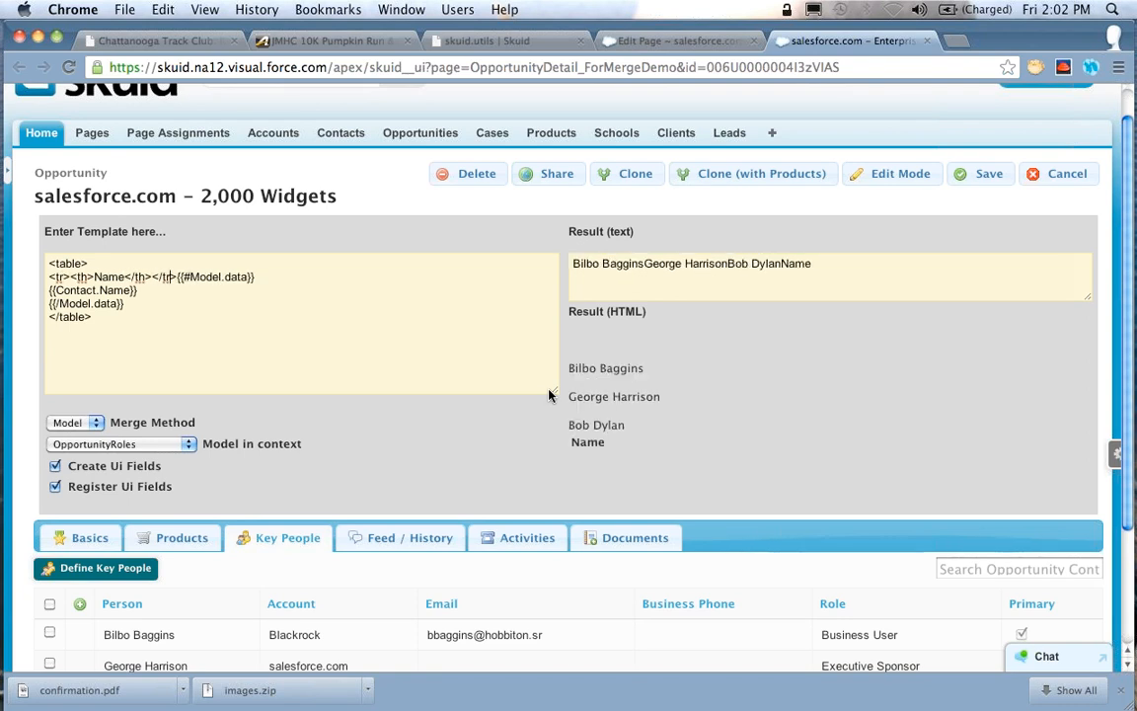
Move {{#Model.data}} onto its own line directly below the table's header row
{"action": "key", "text": "shift+super+Right"}
{"action": "key", "text": "super+x"}
{"action": "key", "text": "Return"}
{"action": "key", "text": "super+v"}
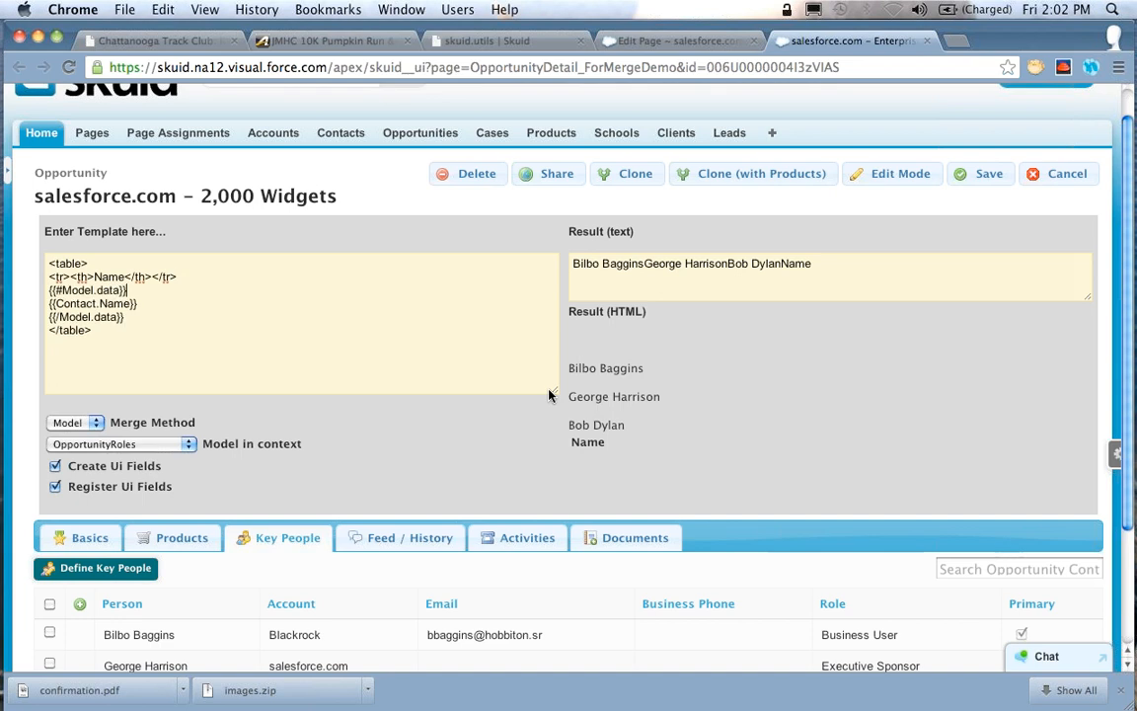
Wrap {{Contact.Name}} in a table row and cell as <tr><td>{{Contact.Name}}</td></tr>
{"action": "key", "text": "super+Left"}
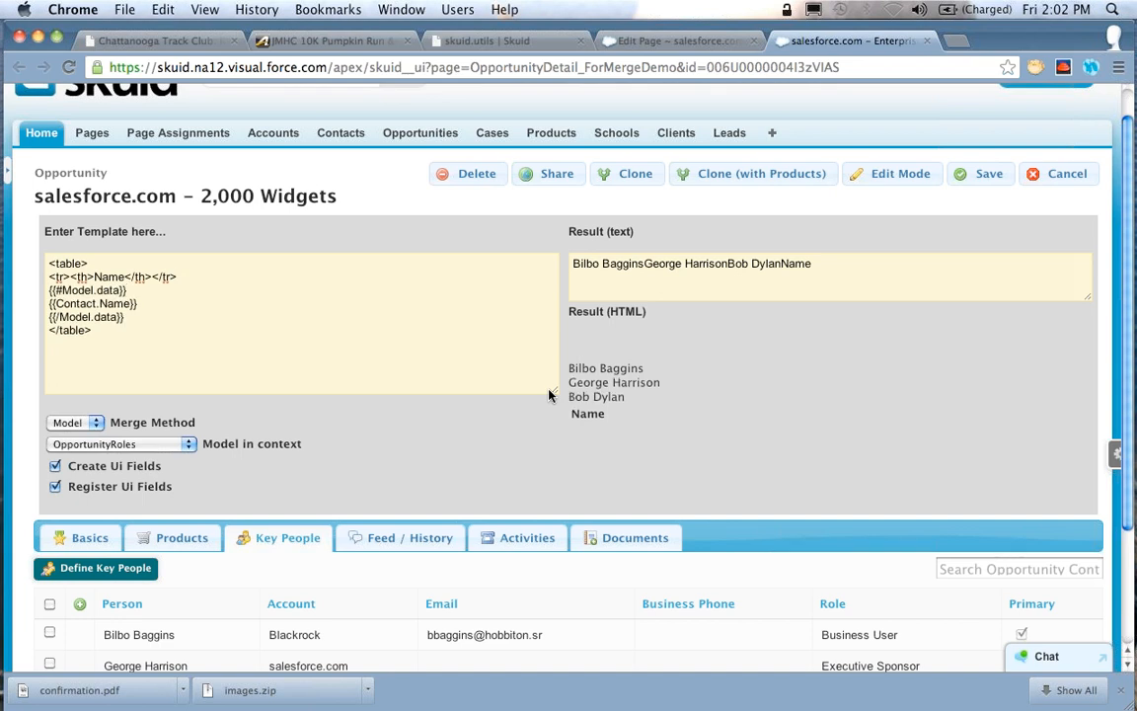
{"action": "type", "text": "<tr>"}
{"action": "type", "text": "<td"}
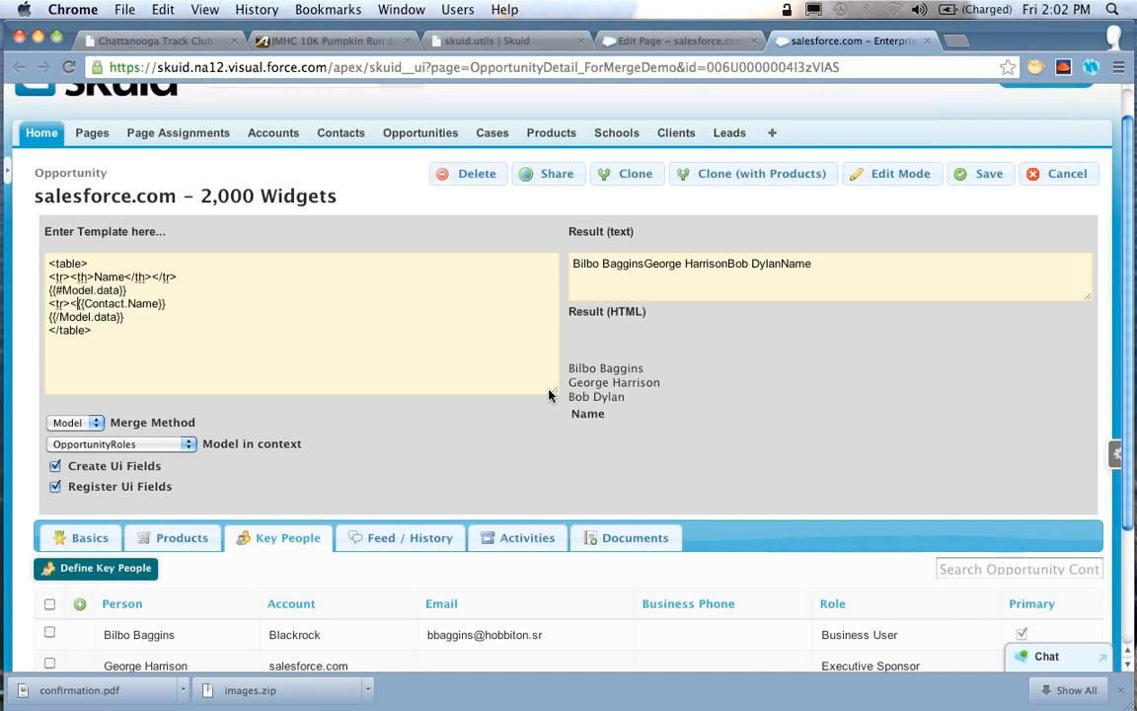
{"action": "type", "text": ">"}
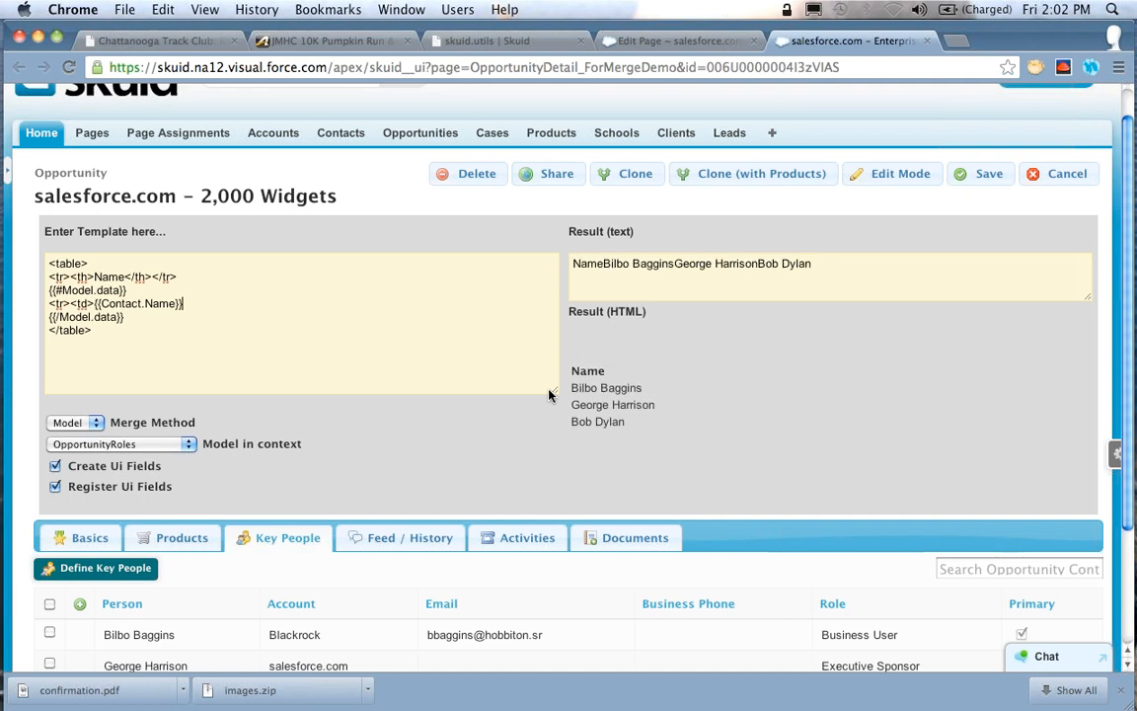
{"action": "key", "text": "super+Right"}
{"action": "type", "text": "</td>"}
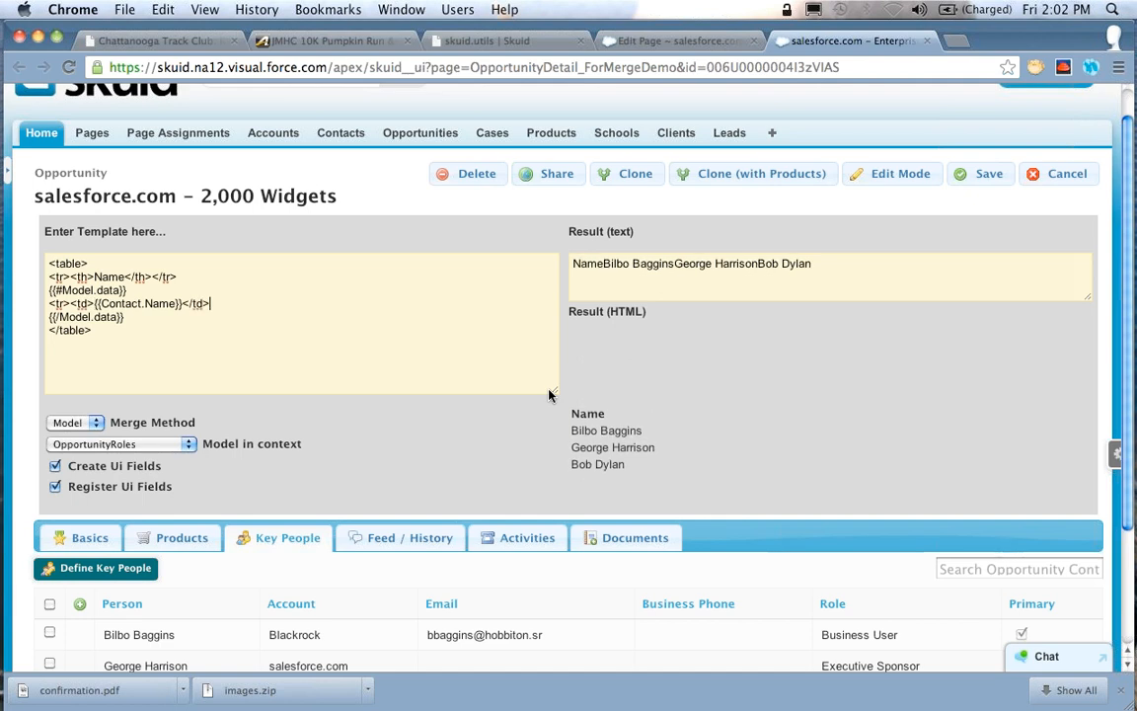
{"action": "type", "text": "</tr>"}
{"action": "key", "text": "Down"}
Duplicate the contact name cell beside itself in the same row and change the copy to {{Contact.Email}}
{"action": "left_click_drag", "start_coordinate": [210, 304], "coordinate": [87, 306]}
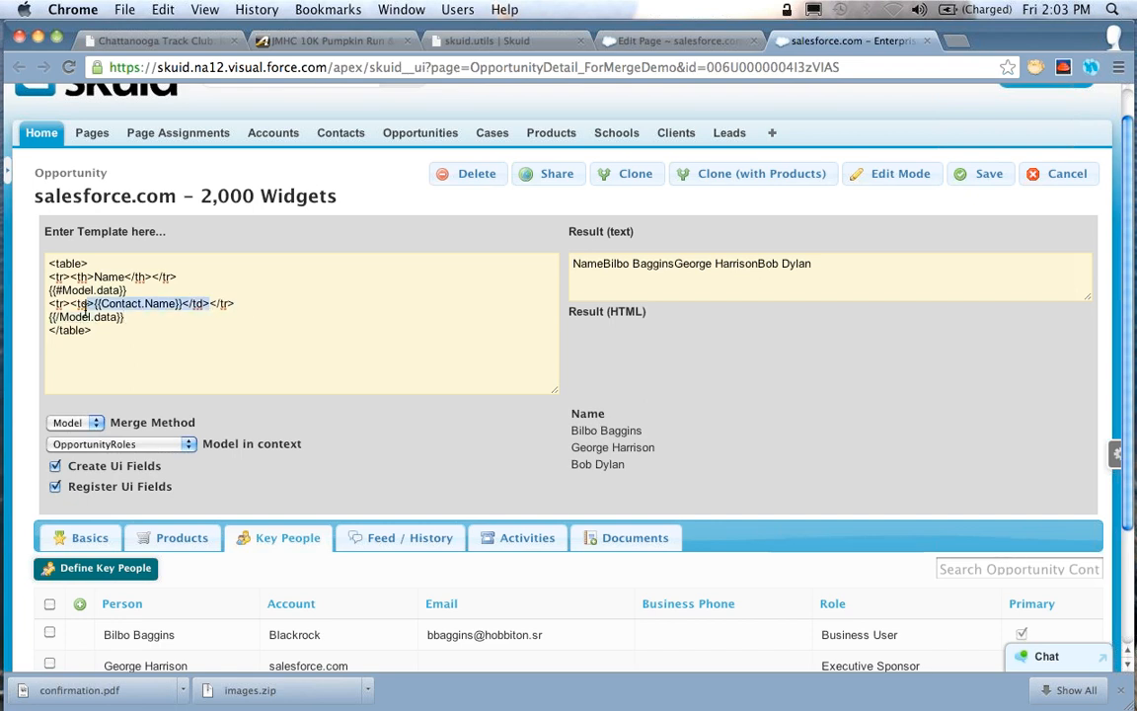
{"action": "key", "text": "super+c"}
{"action": "key", "text": "Right"}
{"action": "key", "text": "super+v"}
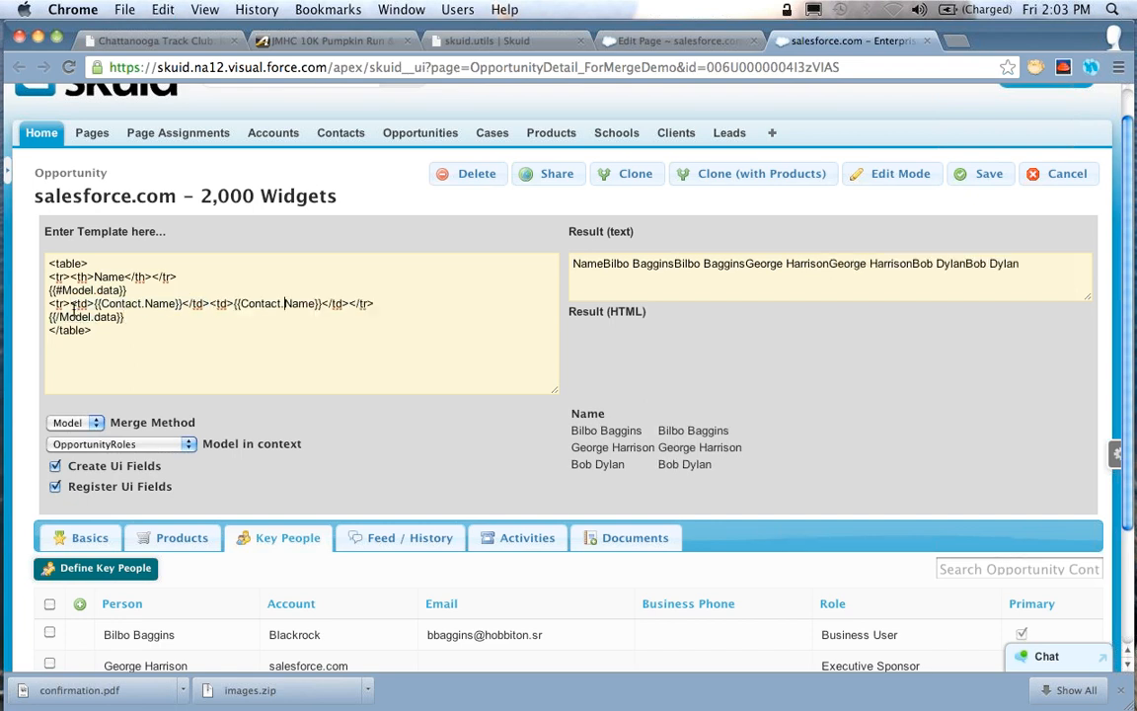
{"action": "key", "text": "alt+shift+Left"}
{"action": "type", "text": "Email"}
Duplicate the Name header cell in the header row and change the copy to <th>Email</th>
{"action": "key", "text": "Up"}
{"action": "key", "text": "Left"}
{"action": "key", "text": "Left"}
{"action": "key", "text": "Left"}
{"action": "key", "text": "Left"}
{"action": "key", "text": "Left"}
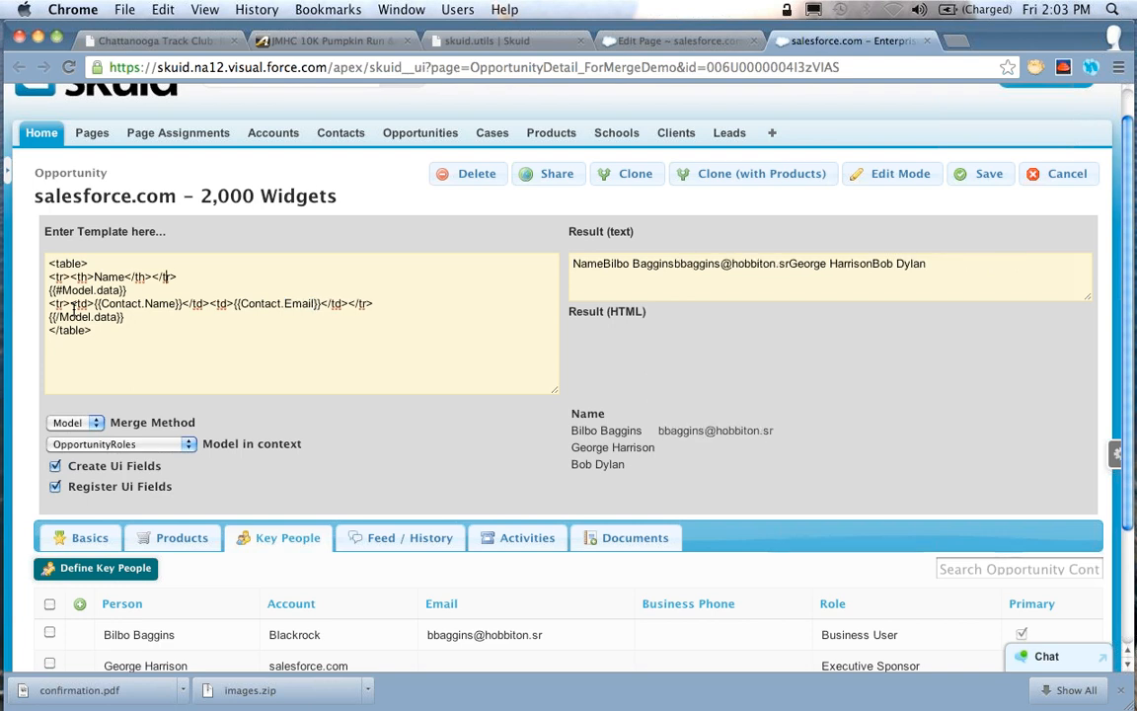
{"action": "key", "text": "alt+shift+Left"}
{"action": "key", "text": "alt+shift+Left"}
{"action": "key", "text": "alt+shift+Left"}
{"action": "key", "text": "shift+Left"}
{"action": "key", "text": "super+c"}
{"action": "key", "text": "Right"}
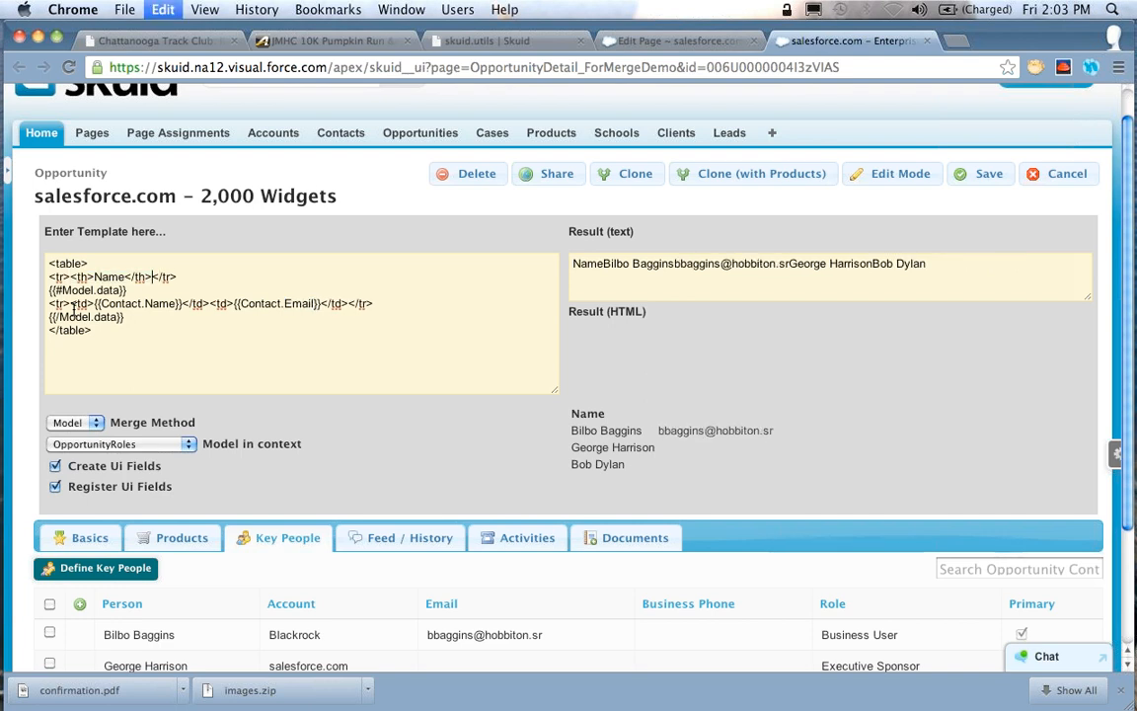
{"action": "key", "text": "super+v"}
{"action": "key", "text": "alt+Left"}
{"action": "key", "text": "Left"}
{"action": "key", "text": "Left"}
{"action": "key", "text": "alt+shift+Left"}
{"action": "type", "text": "Email"}
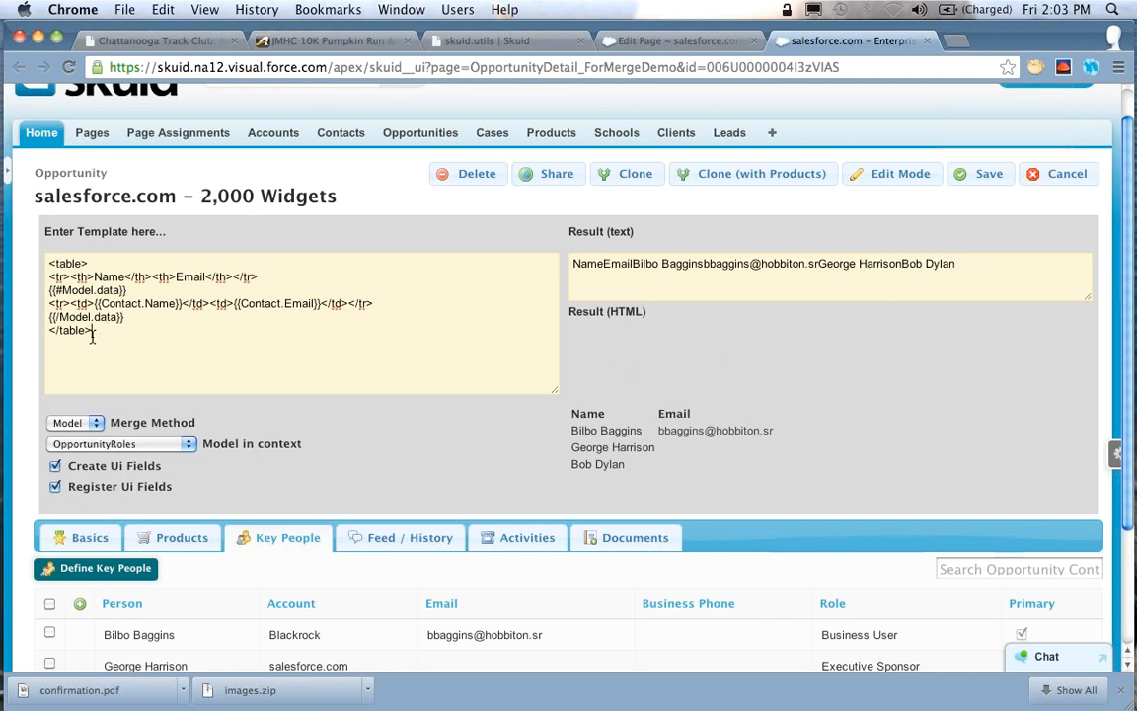
Compare the complete table template with its rendered HTML result and the Key People list
{"action": "key", "text": "super+a"}
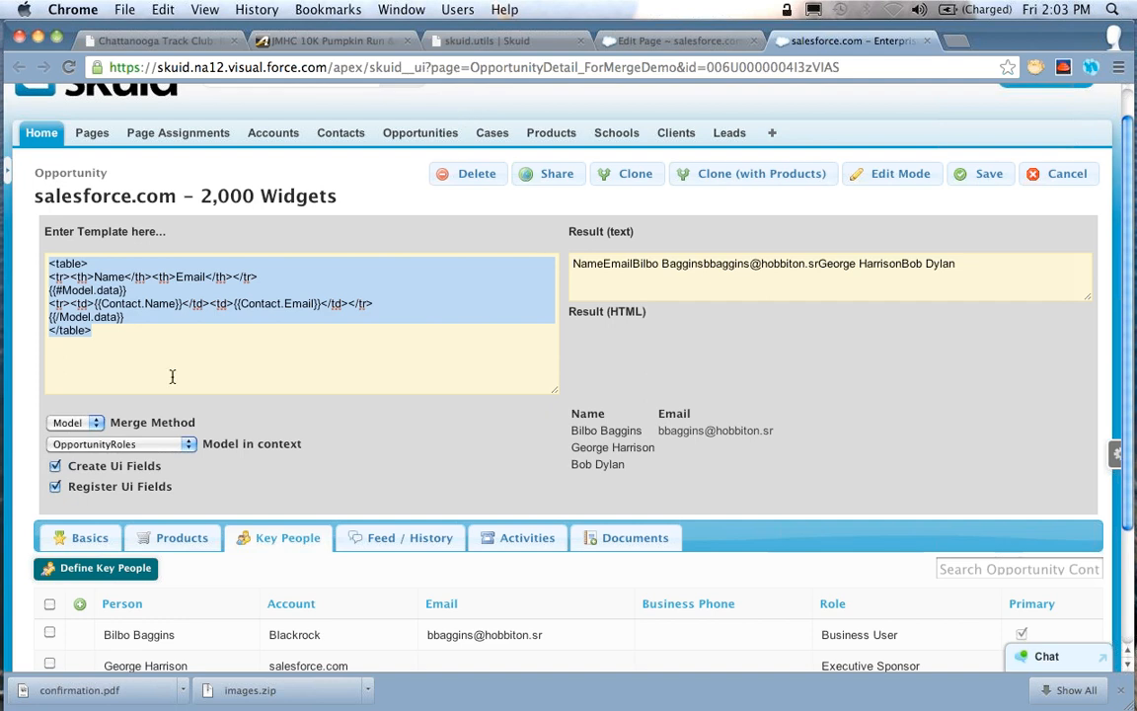
{"action": "scroll", "coordinate": [282, 370], "scroll_direction": "down", "scroll_amount": 3}
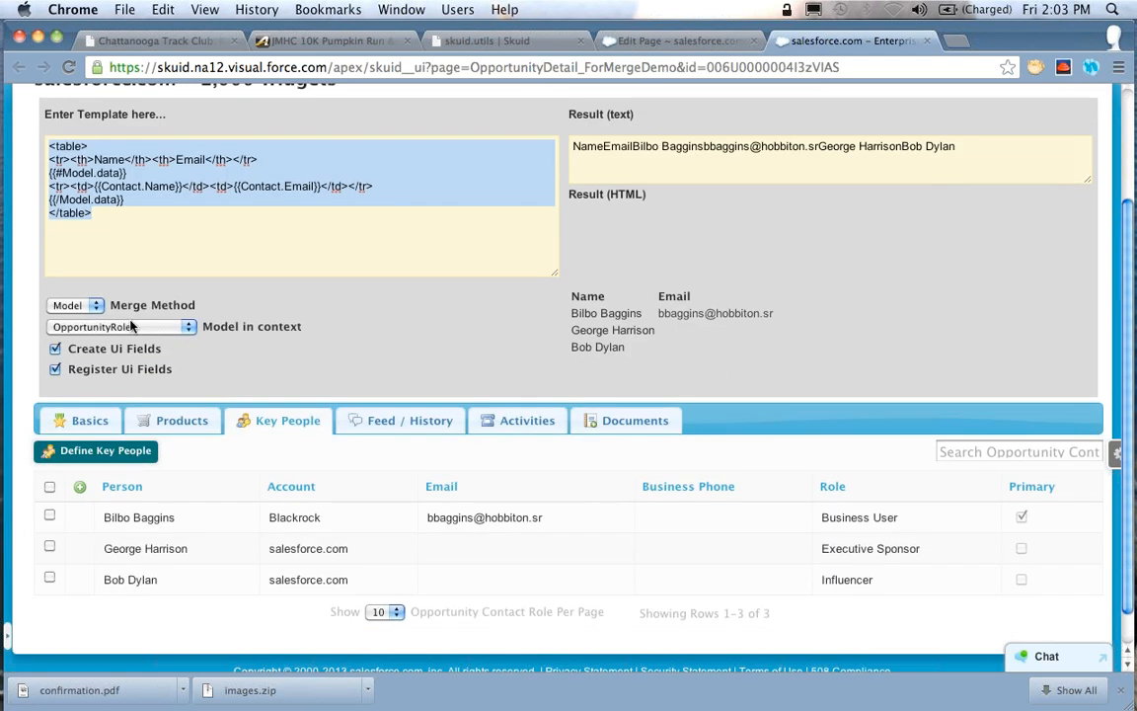
{"action": "scroll", "coordinate": [389, 232], "scroll_direction": "up", "scroll_amount": 4}
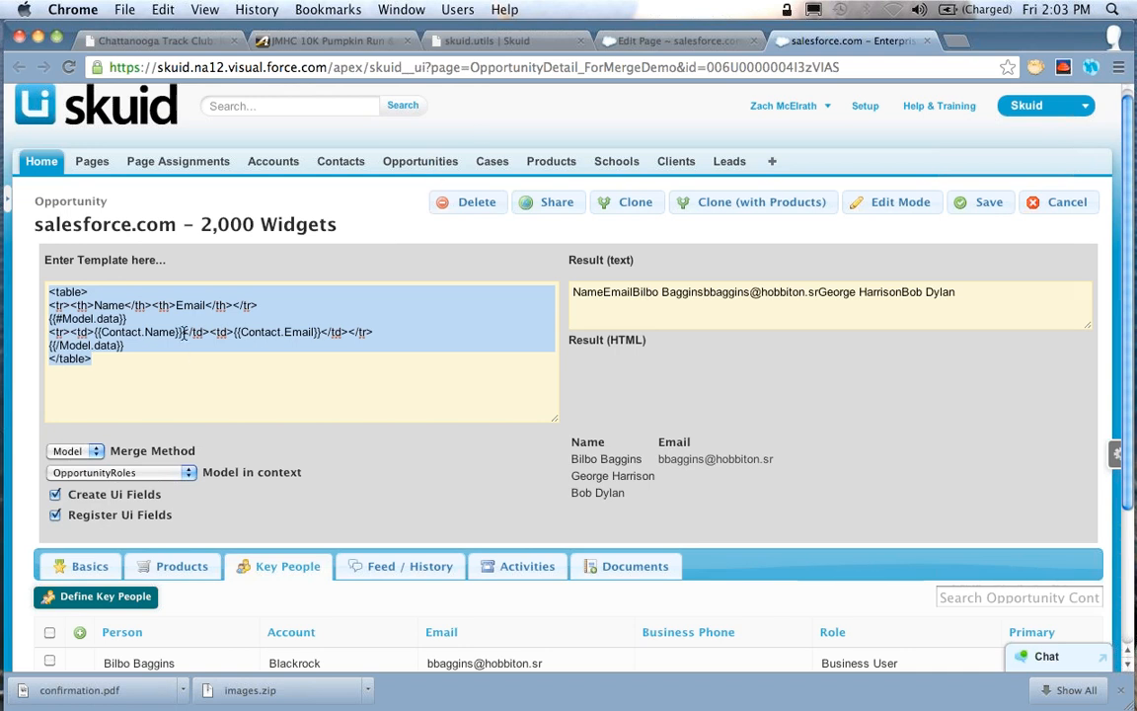
{"action": "left_click_drag", "start_coordinate": [528, 393], "coordinate": [723, 503]}
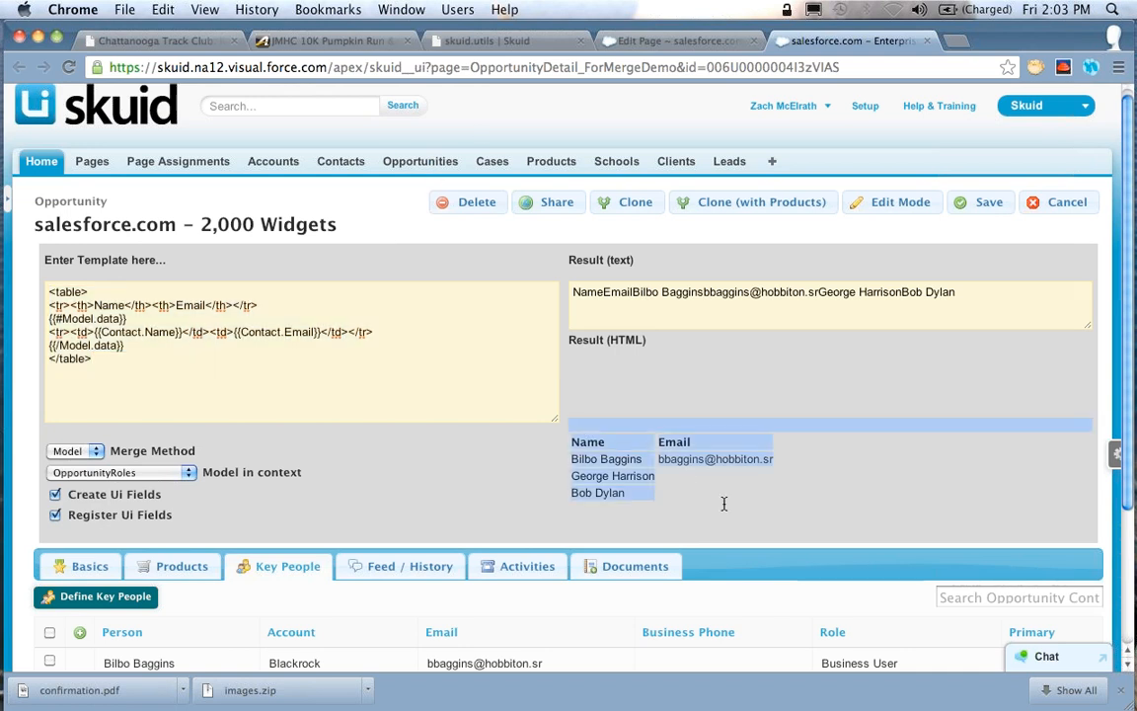
{"action": "left_click", "coordinate": [676, 381]}
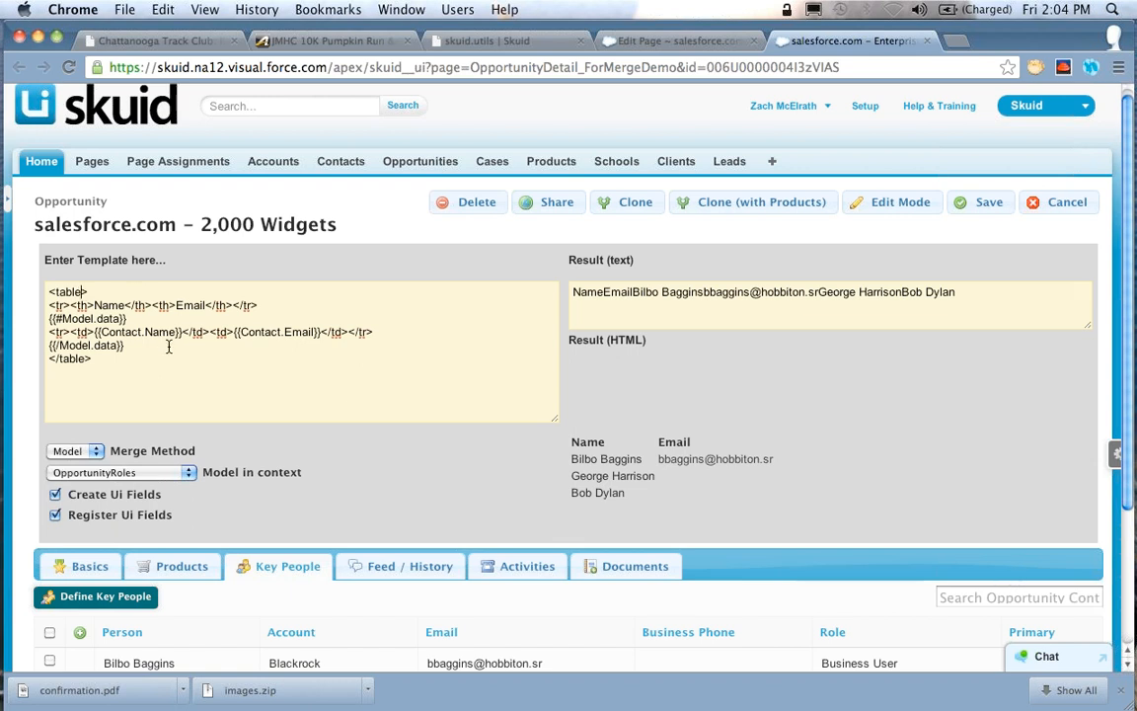
Add cellpadding="4px" to the opening table tag
{"action": "type", "text": "cellpadding=\""}
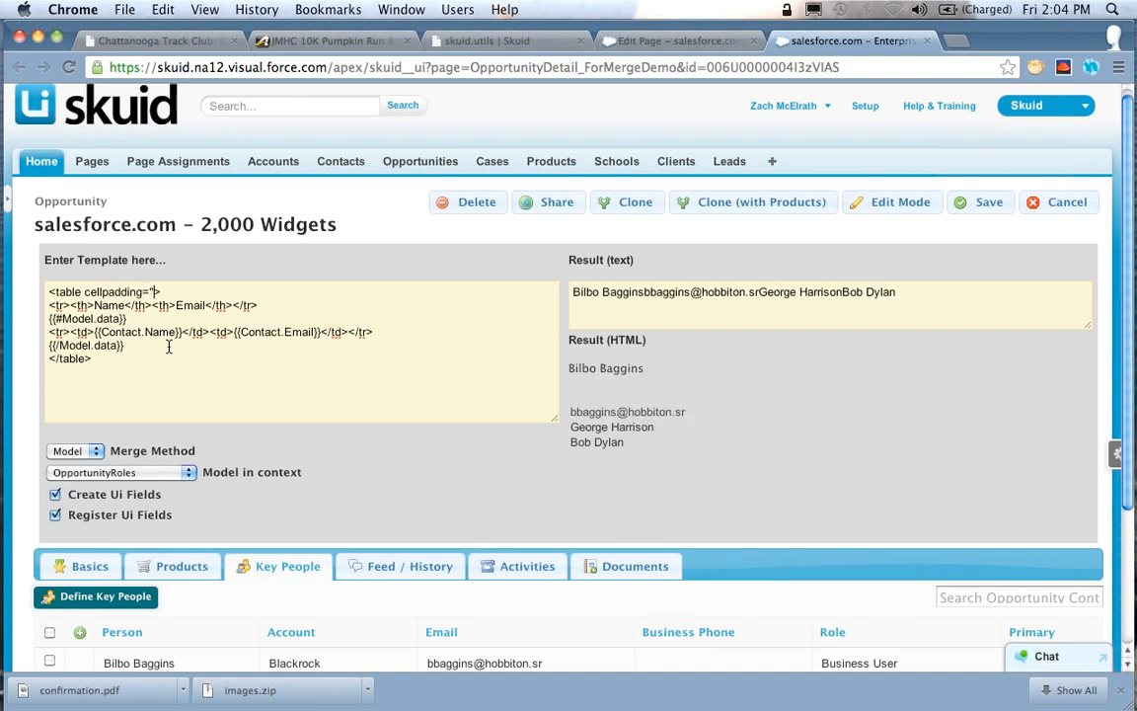
{"action": "type", "text": "4px\""}
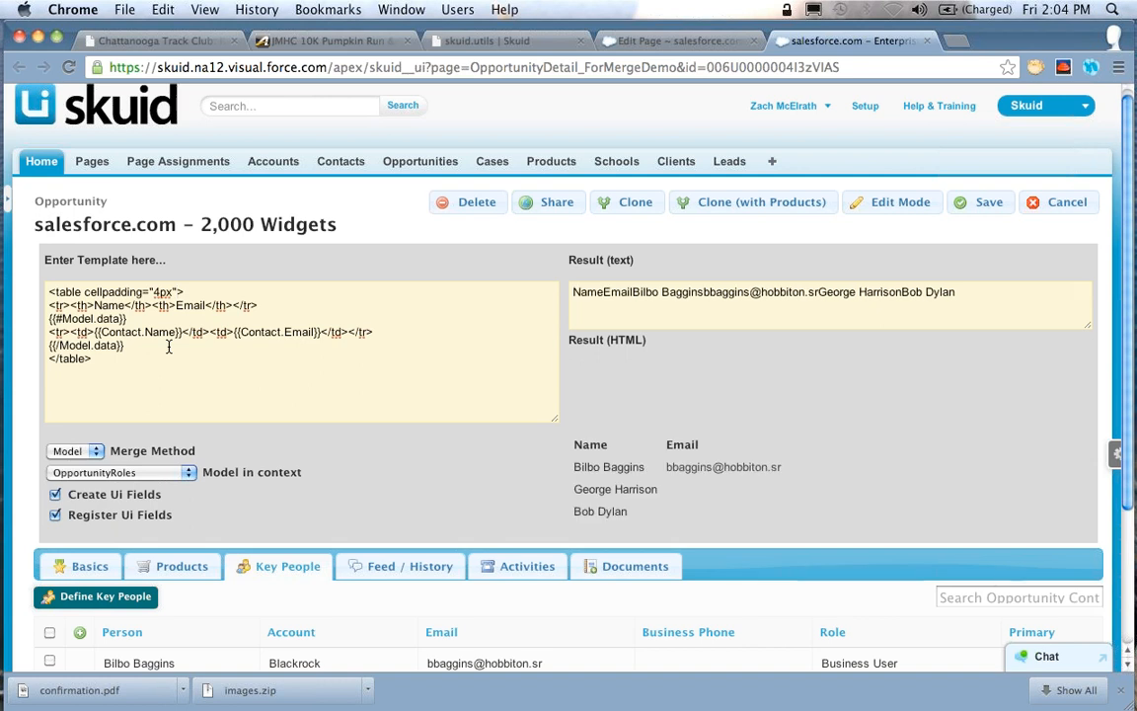
{"action": "type", "text": " style=\"bac"}
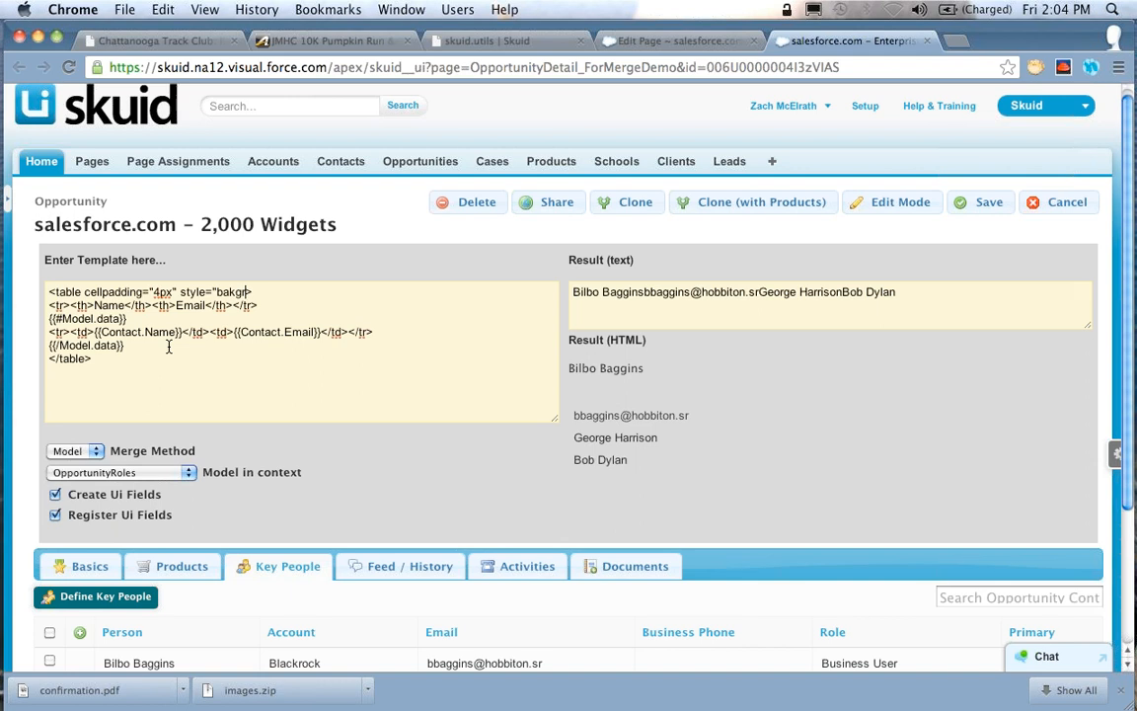
Add style="background-color: lightblue;" to the opening table tag after the cellpadding attribute
{"action": "key", "text": "BackSpace"}
{"action": "type", "text": "ckground-"}
{"action": "type", "text": "color: red"}
{"action": "key", "text": "BackSpace"}
{"action": "key", "text": "BackSpace"}
{"action": "key", "text": "BackSpace"}
{"action": "type", "text": "lightblue;\">"}
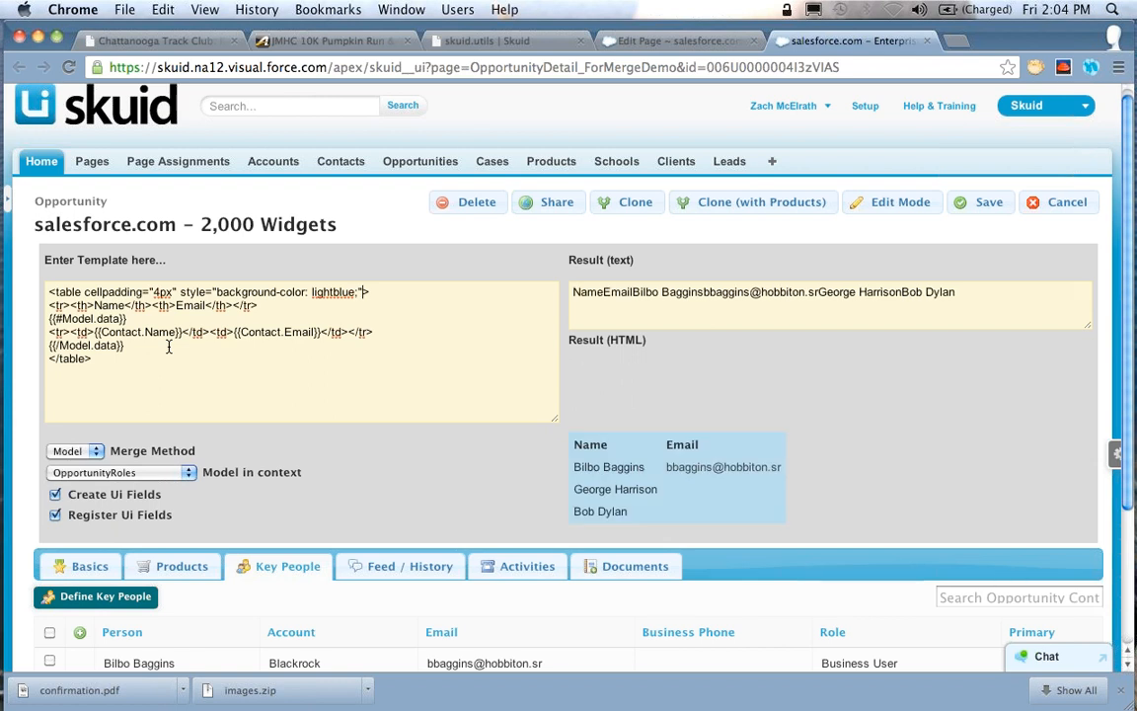
Try indianbrown as the table's background color, and replace it with cyan
{"action": "key", "text": "Left"}
{"action": "key", "text": "Left"}
{"action": "key", "text": "Left"}
{"action": "key", "text": "alt+shift+Left"}
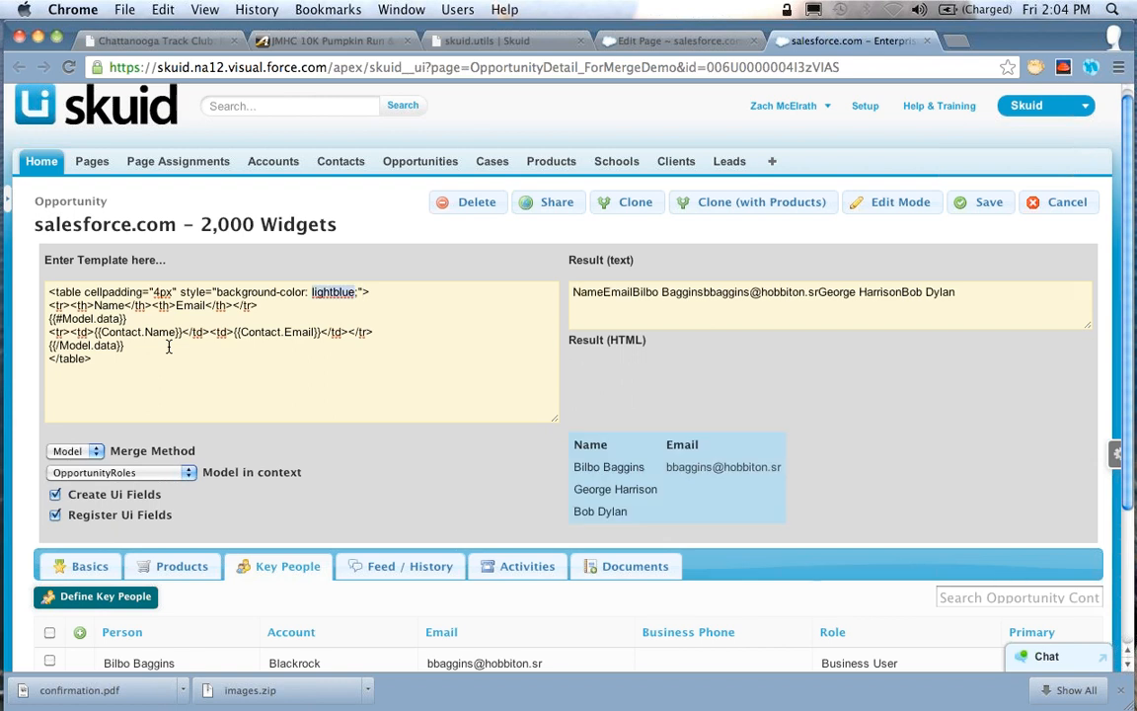
{"action": "type", "text": "indianbrown"}
{"action": "key", "text": "alt+shift+Left"}
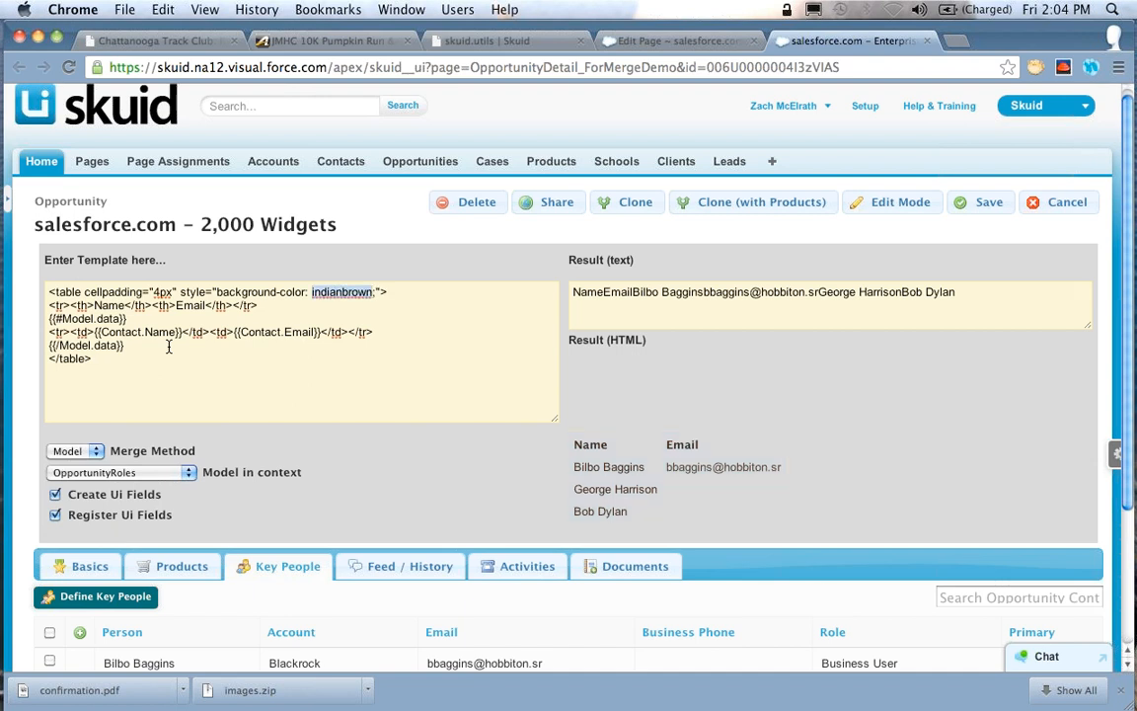
{"action": "key", "text": "BackSpace"}
{"action": "type", "text": "cyan"}
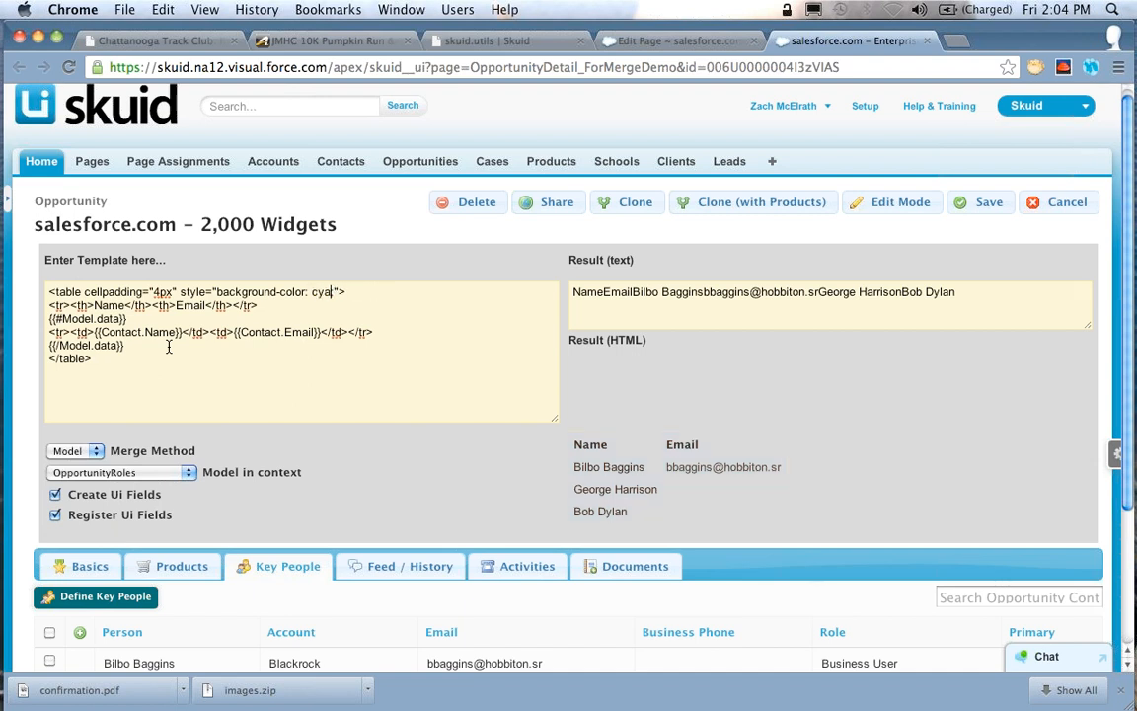
{"action": "type", "text": ";"}
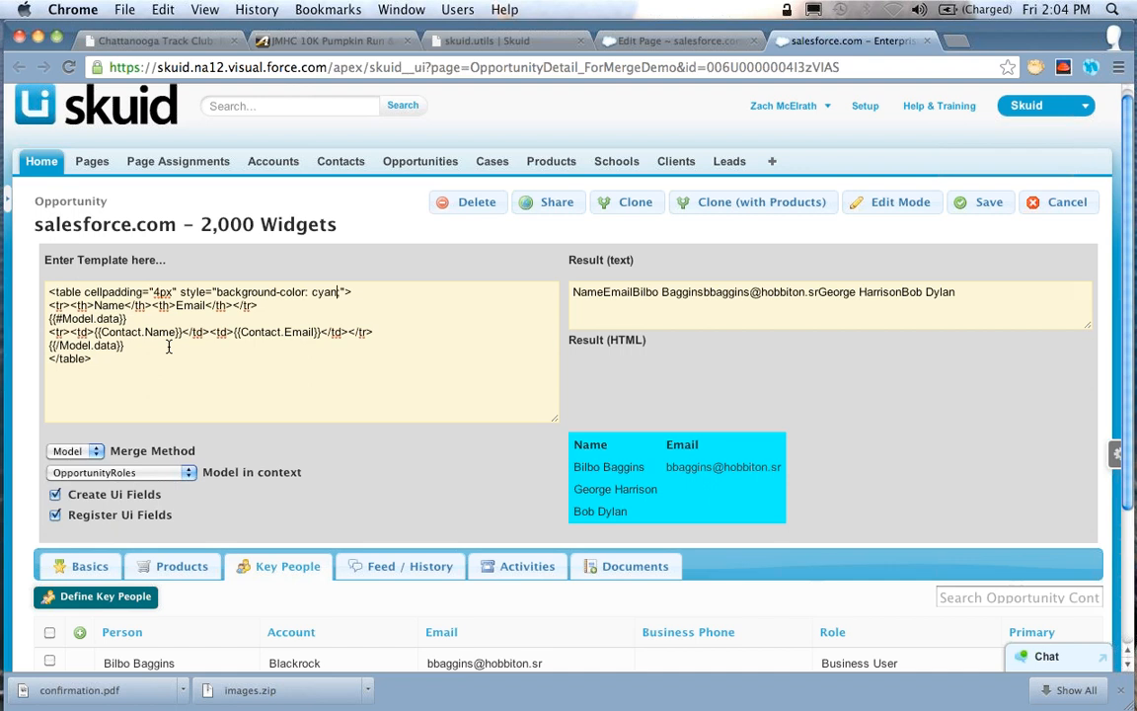
Replace the opening table tag's style attribute with a class attribute set to my-table
{"action": "key", "text": "Down"}
{"action": "key", "text": "alt+Left"}
{"action": "key", "text": "alt+Left"}
{"action": "key", "text": "alt+Left"}
{"action": "key", "text": "alt+Left"}
{"action": "key", "text": "alt+shift+Right"}
{"action": "type", "text": "class"}
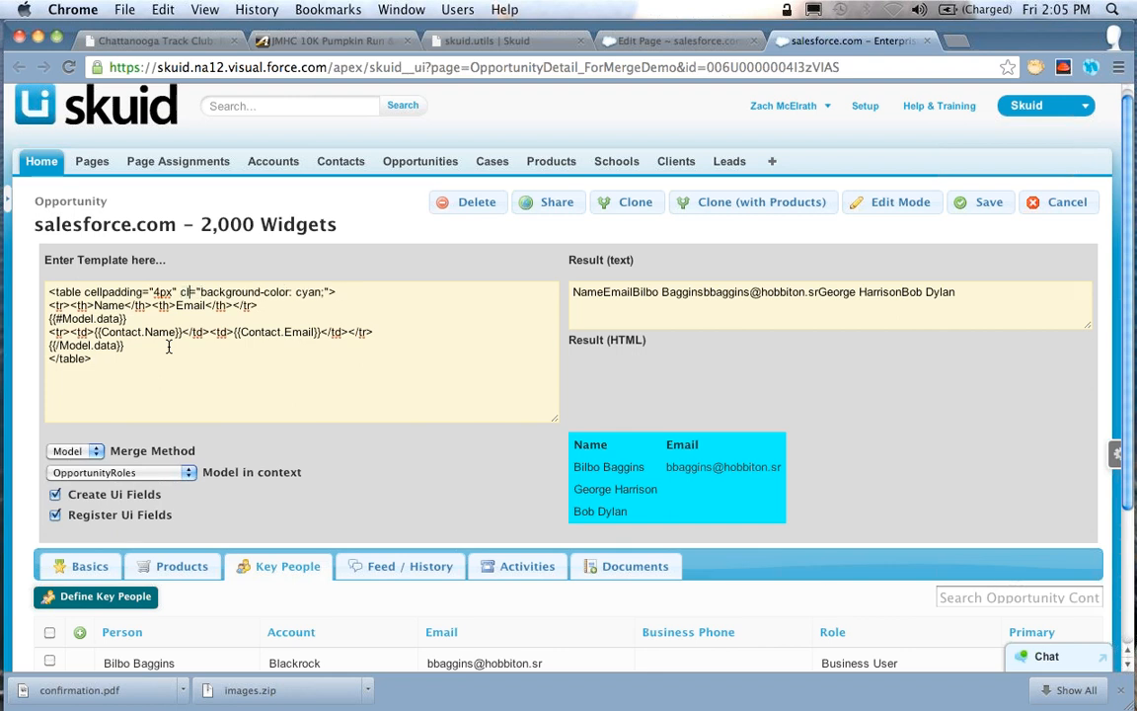
{"action": "key", "text": "Right"}
{"action": "key", "text": "Right"}
{"action": "key", "text": "alt+shift+Right"}
{"action": "key", "text": "alt+shift+Right"}
{"action": "key", "text": "alt+shift+Right"}
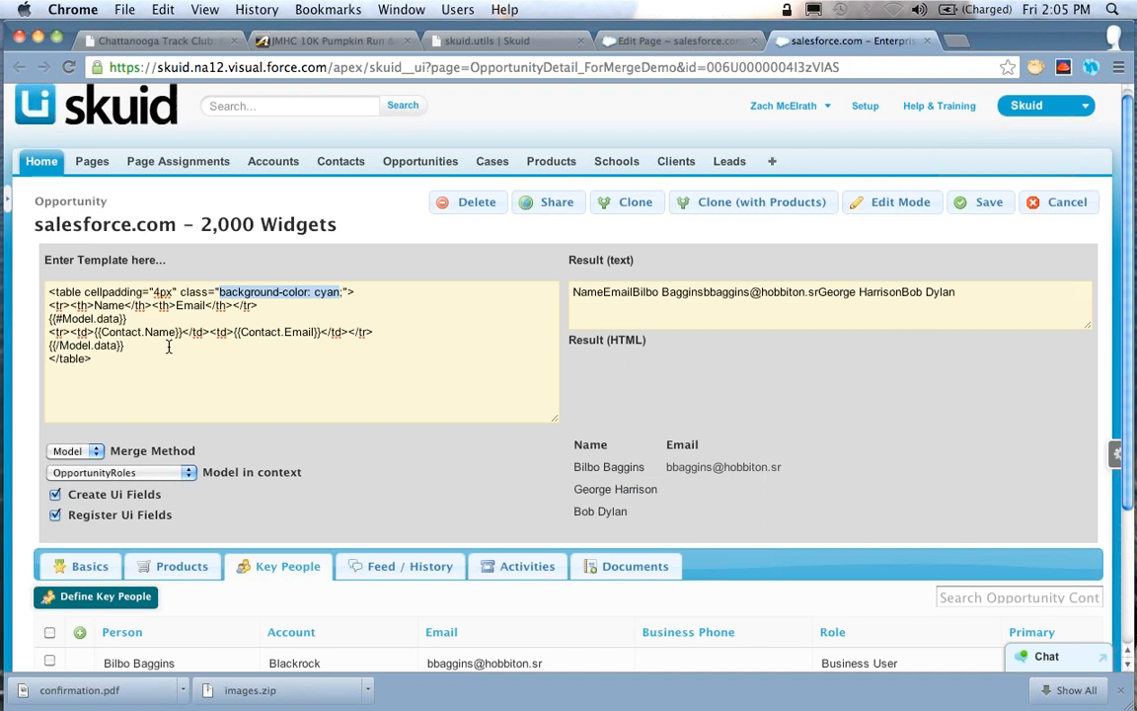
{"action": "key", "text": "shift+Right"}
{"action": "type", "text": "my-table"}
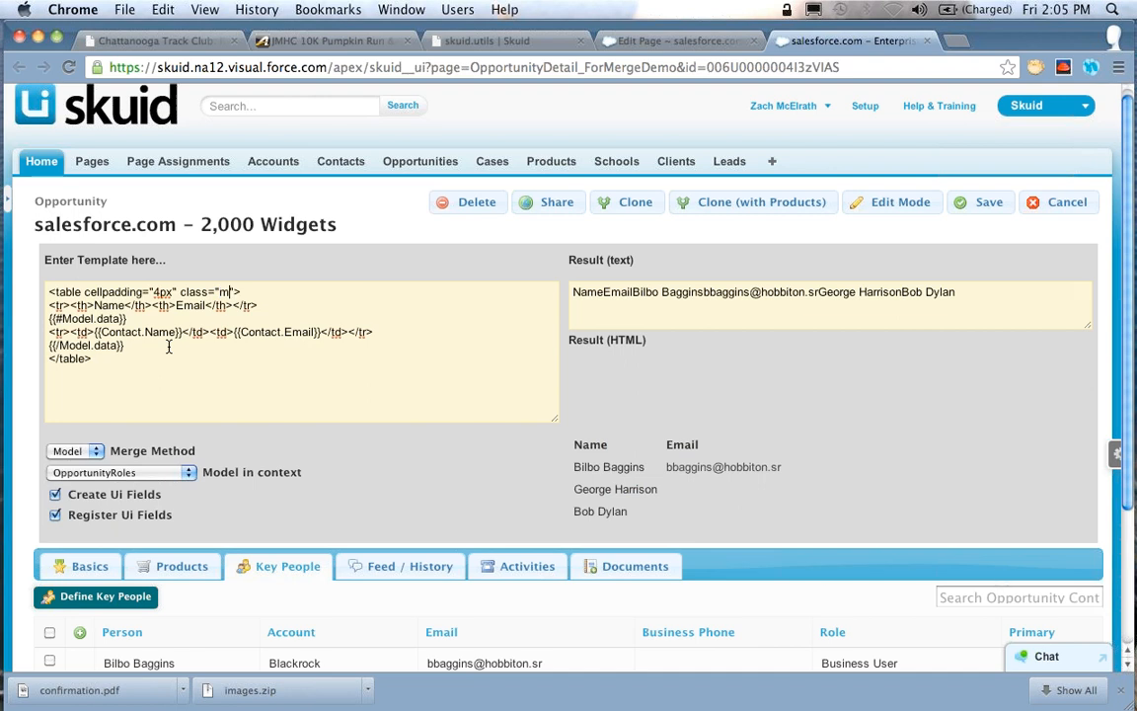
Set the class in the opening table tag to nx-skootable-data
{"action": "key", "text": "shift+Left"}
{"action": "key", "text": "shift+Left"}
{"action": "key", "text": "shift+Left"}
{"action": "type", "text": "nx-skootable-data"}
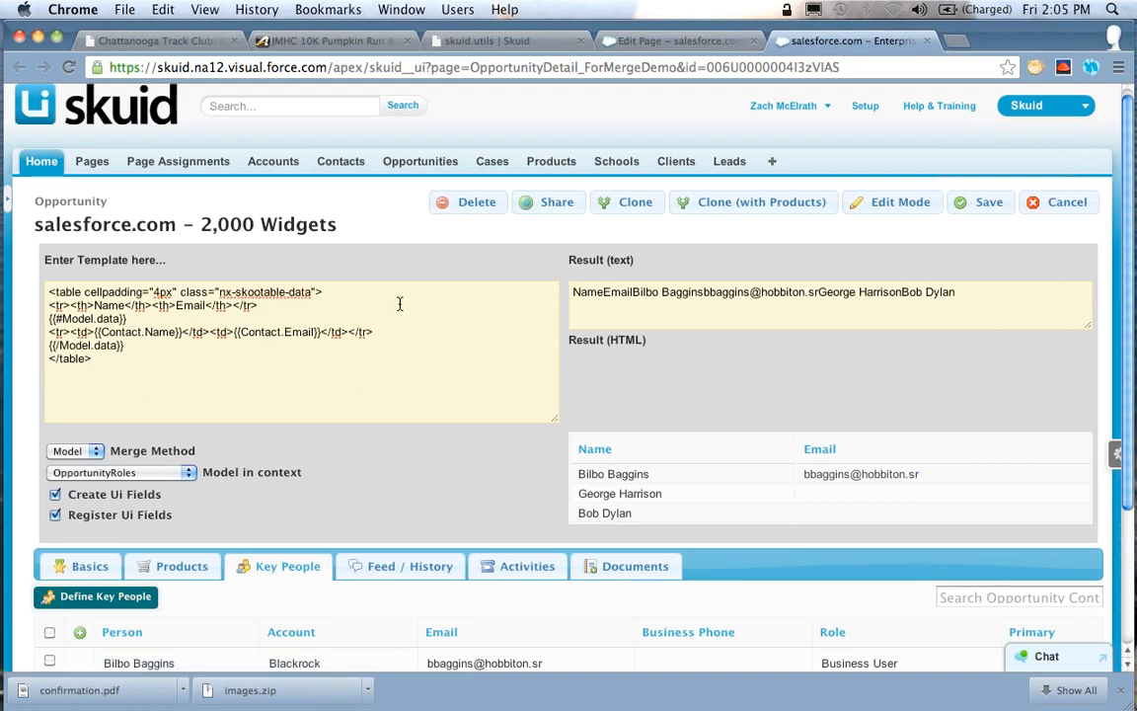
{"action": "key", "text": "Up"}
{"action": "key", "text": "alt+Left"}
{"action": "key", "text": "alt+Left"}
{"action": "key", "text": "alt+Left"}
{"action": "scroll", "coordinate": [642, 241], "scroll_direction": "down", "scroll_amount": 3}
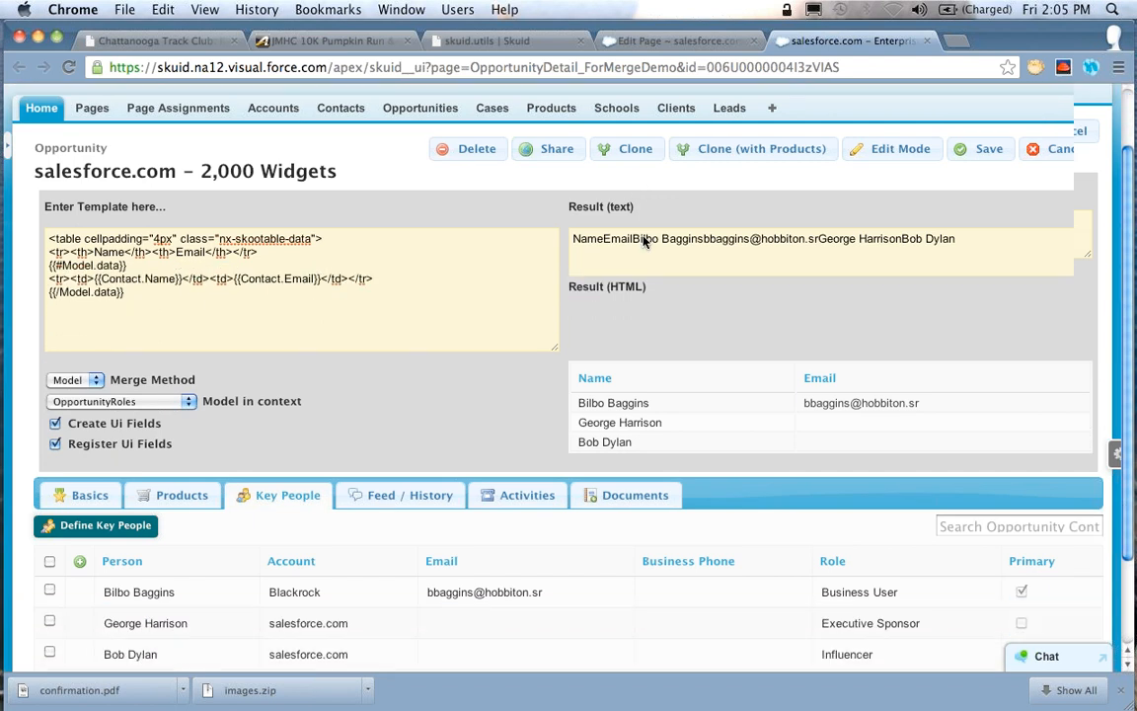
{"action": "scroll", "coordinate": [577, 256], "scroll_direction": "up", "scroll_amount": 4}
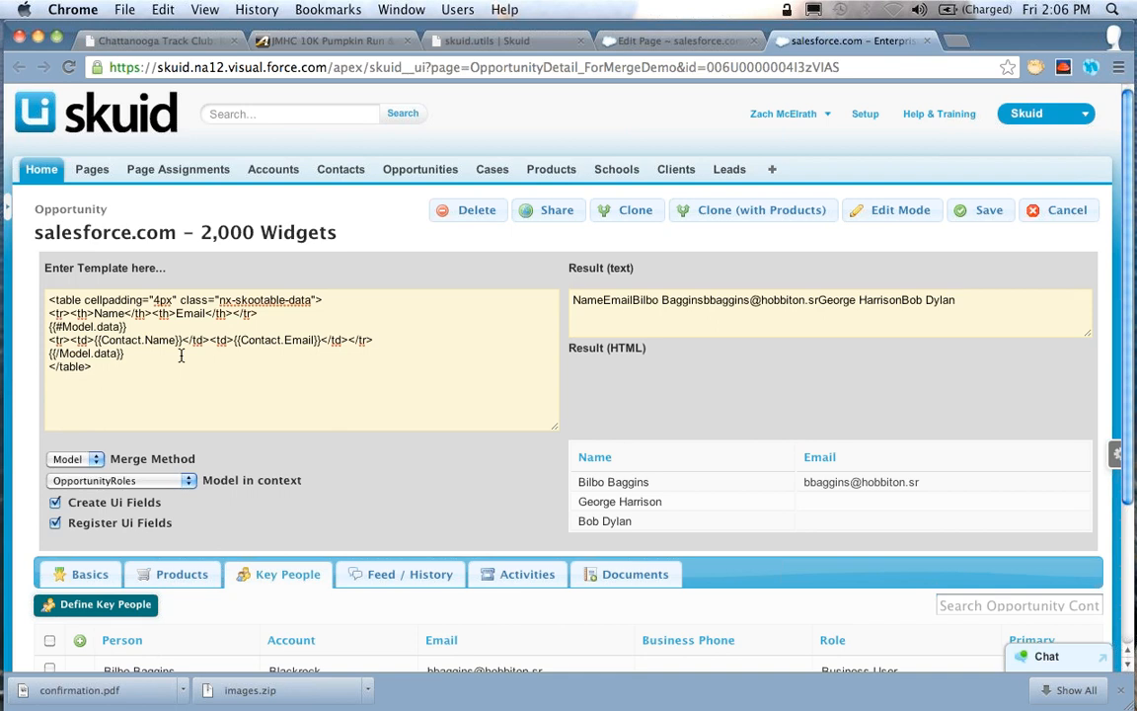
Copy the whole Model.data section of the template, from {{#Model.data}} through {{/Model.data}}
{"action": "key", "text": "shift+Up"}
{"action": "key", "text": "shift+Up"}
{"action": "key", "text": "shift+super+Left"}
{"action": "key", "text": "super+c"}
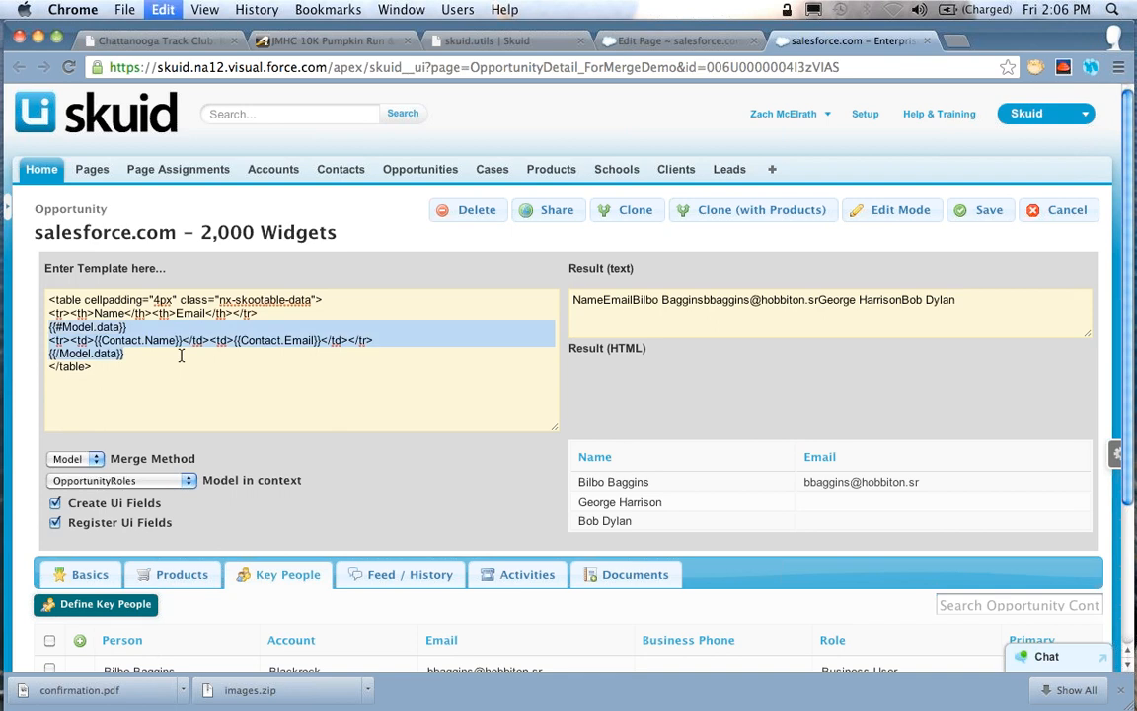
{"action": "key", "text": "Right"}
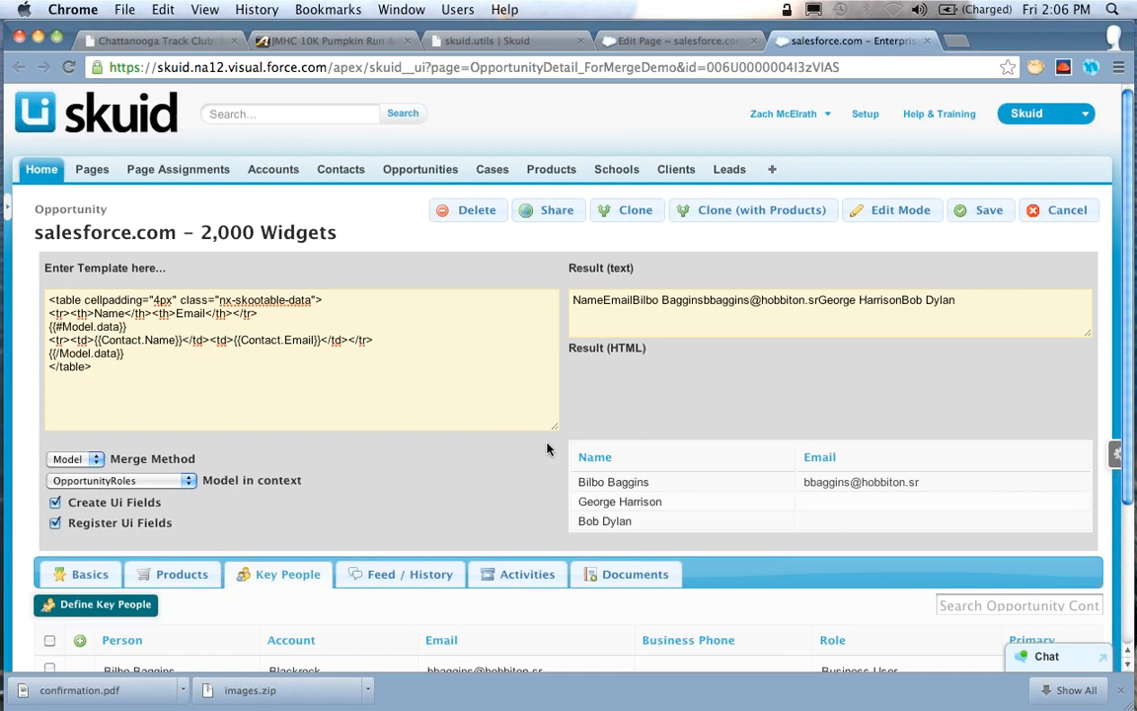
Search the Key People list for the first contact's first name
{"action": "scroll", "coordinate": [545, 446], "scroll_direction": "down", "scroll_amount": 5}
{"action": "left_click", "coordinate": [1021, 413]}
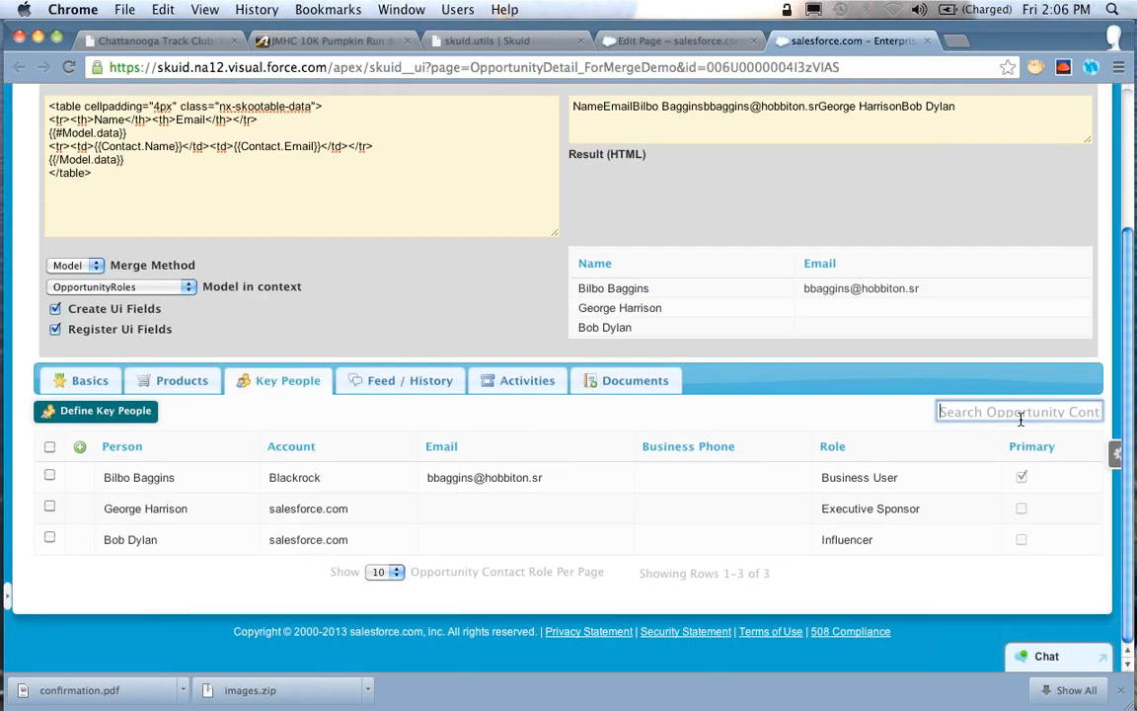
{"action": "type", "text": "Bilbo"}
{"action": "key", "text": "BackSpace"}
{"action": "key", "text": "BackSpace"}
{"action": "key", "text": "BackSpace"}
{"action": "type", "text": "lbo"}
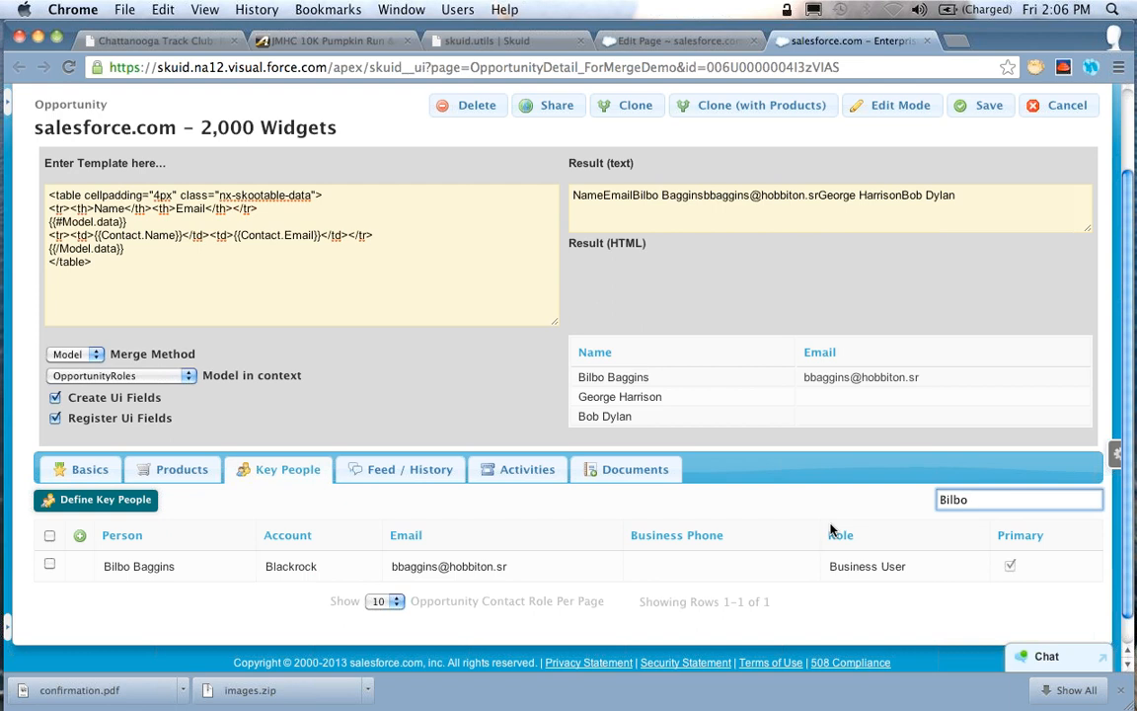
Cut the closing {{/Model.data}} line from the template and paste it back to refresh the merge result for the filtered list
{"action": "left_click", "coordinate": [336, 221]}
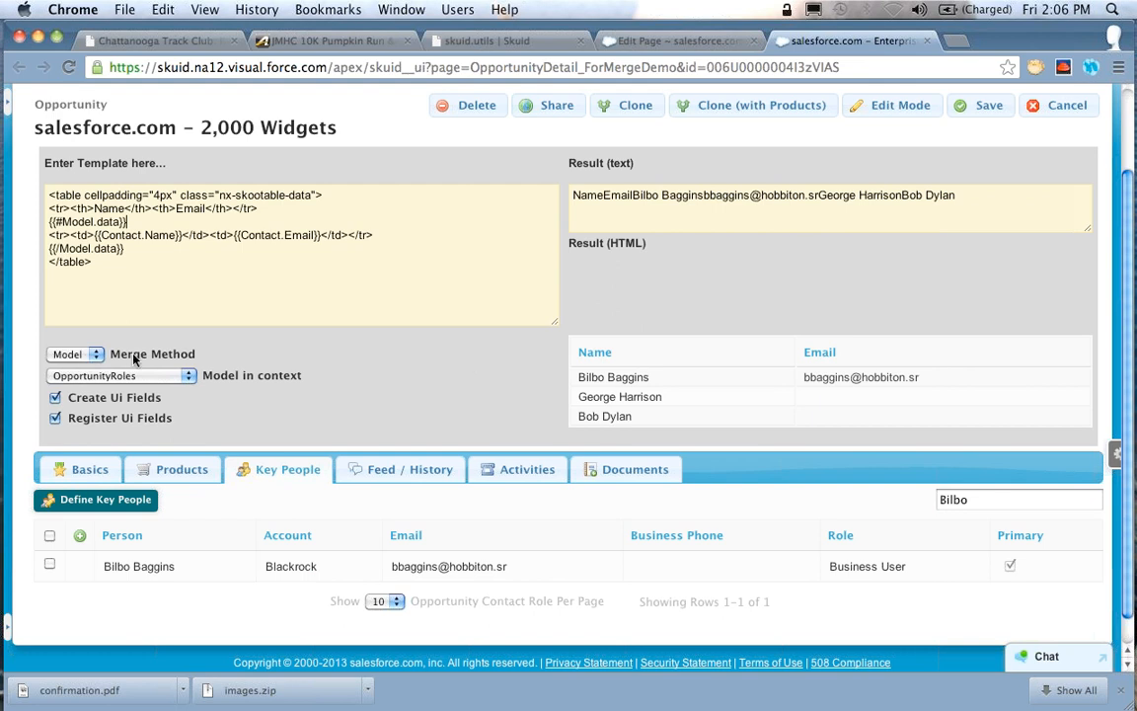
{"action": "double_click", "coordinate": [987, 498]}
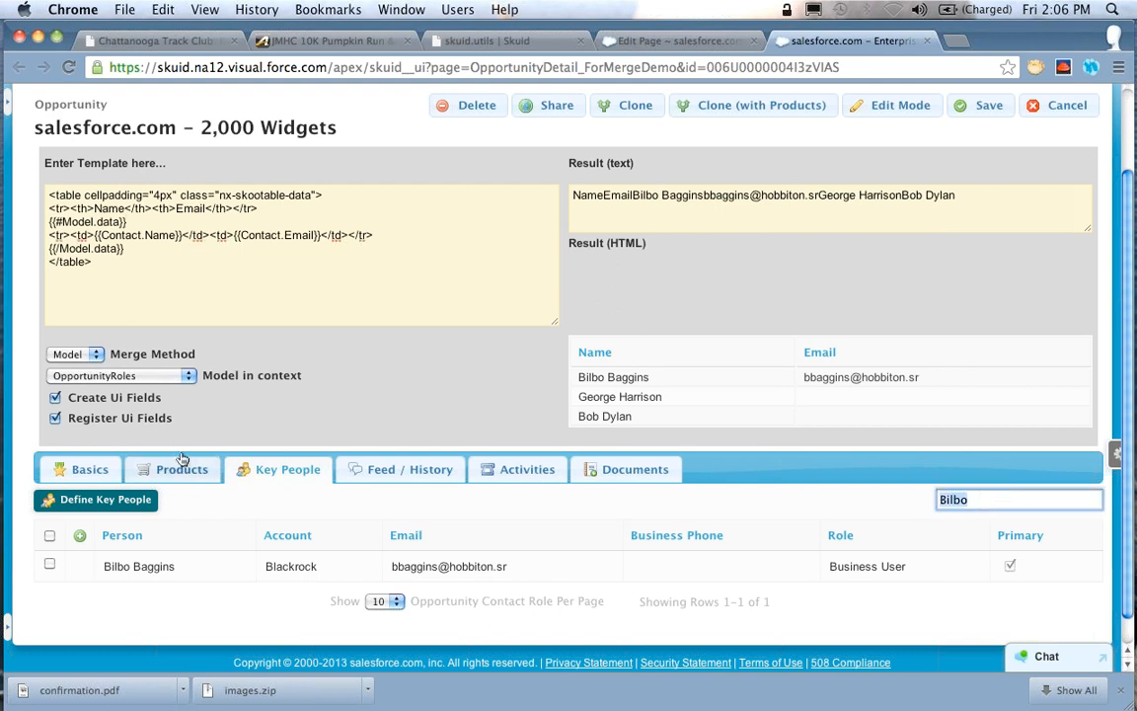
{"action": "left_click", "coordinate": [288, 254]}
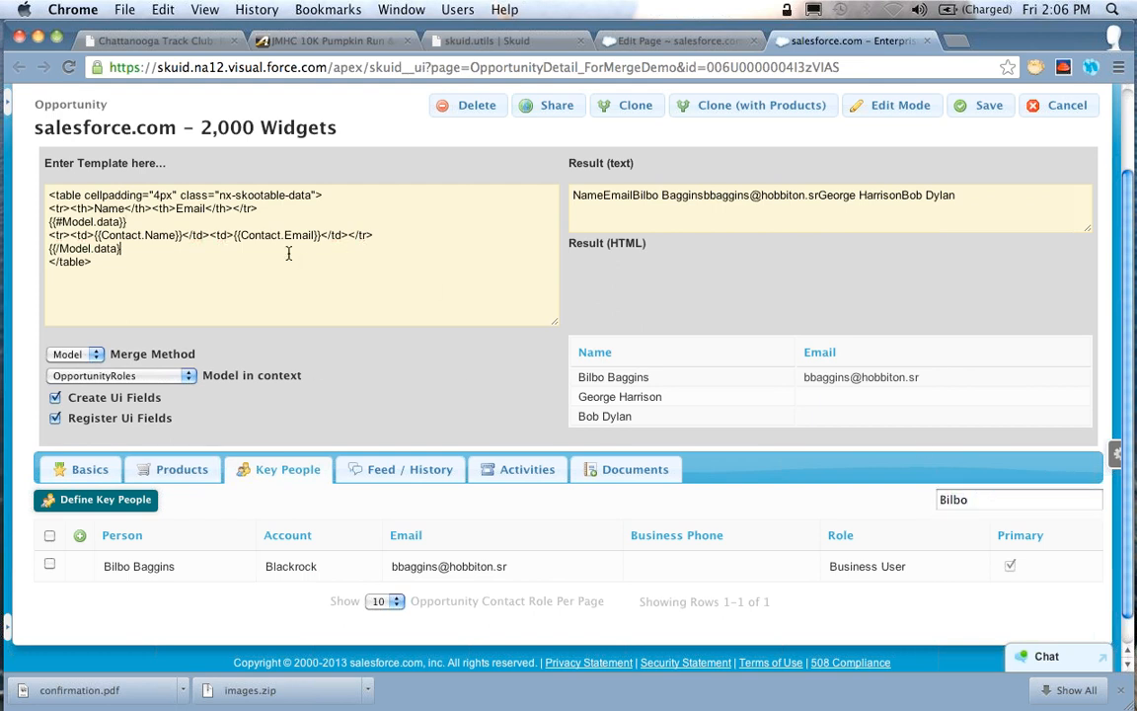
{"action": "key", "text": "shift+super+Left"}
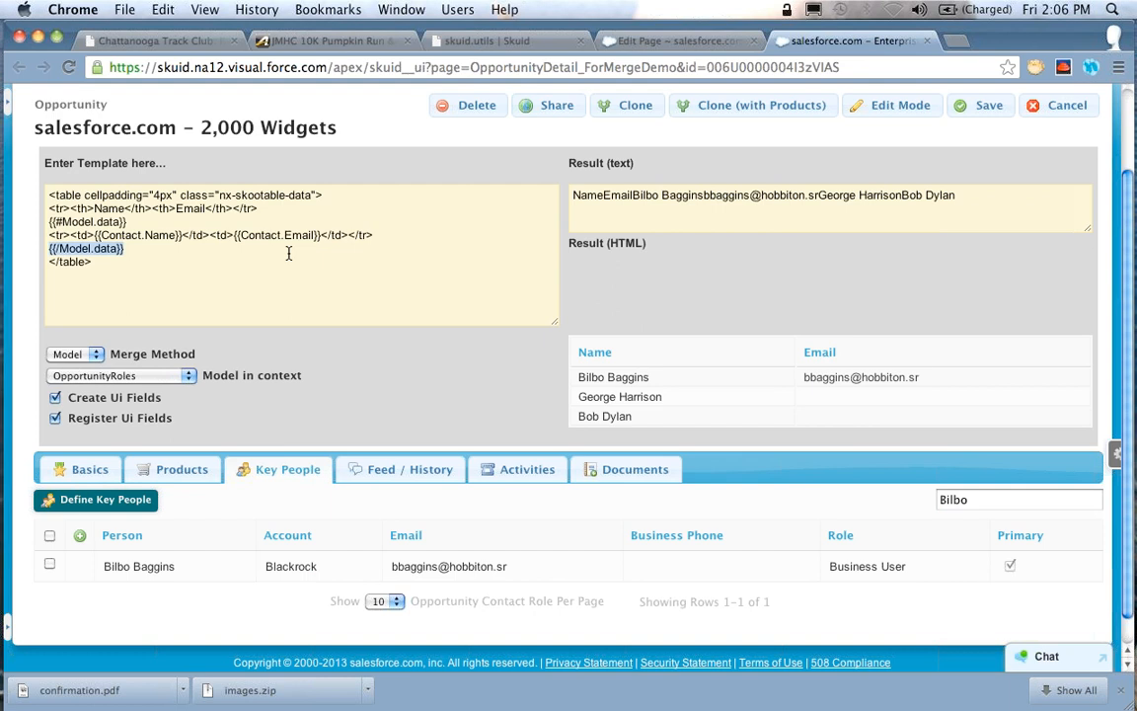
{"action": "key", "text": "super+x"}
{"action": "key", "text": "super+v"}
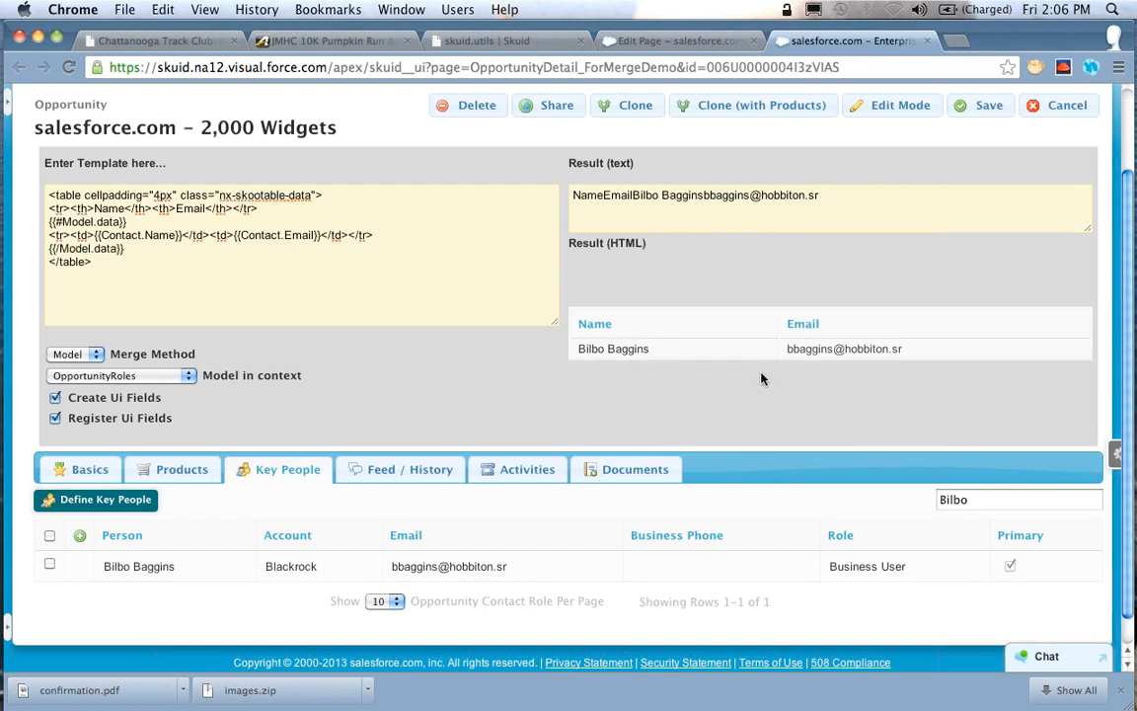
Search the Key People list for asdkfjaskdjfk, and re-merge the template by cutting and re-pasting the closing {{/Model.data}} line
{"action": "left_click_drag", "start_coordinate": [1000, 501], "coordinate": [857, 507]}
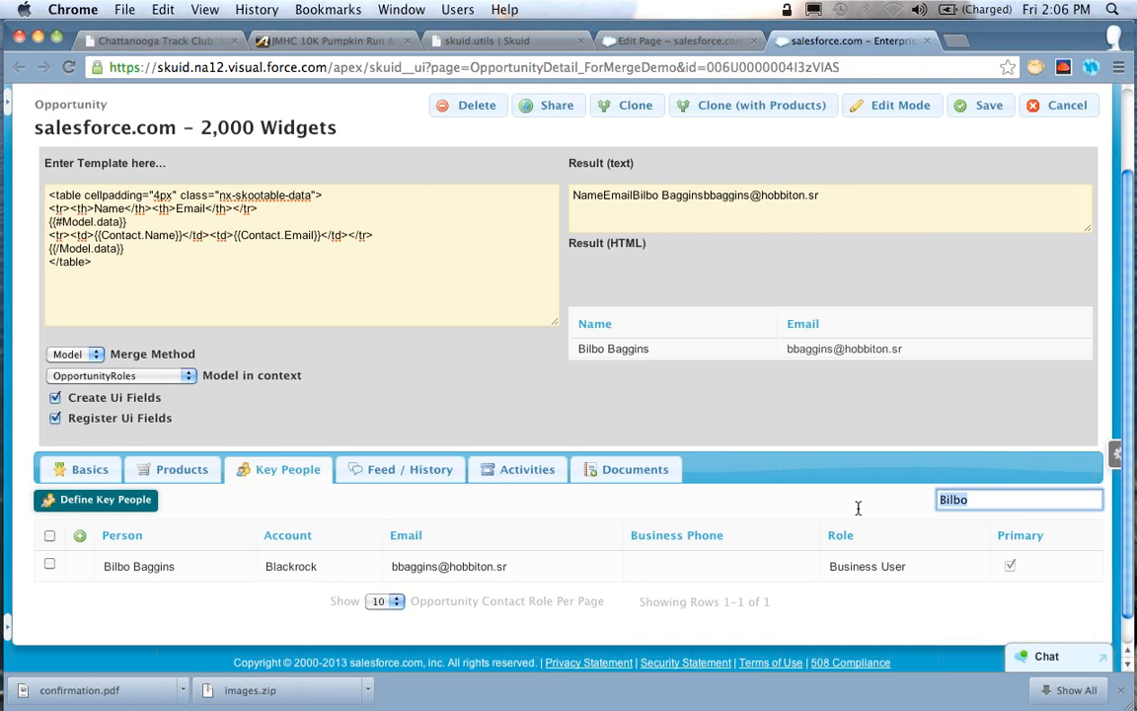
{"action": "type", "text": "asdkfjaskdjfk"}
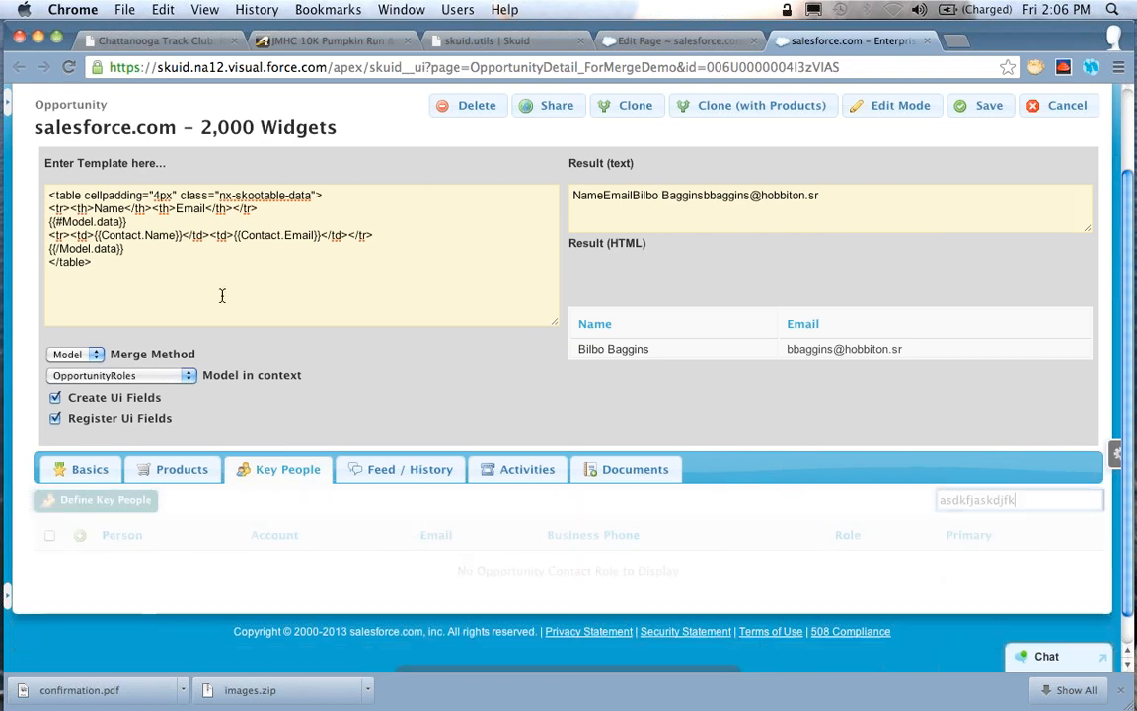
{"action": "left_click", "coordinate": [135, 255]}
{"action": "key", "text": "shift+Home"}
{"action": "key", "text": "super+x"}
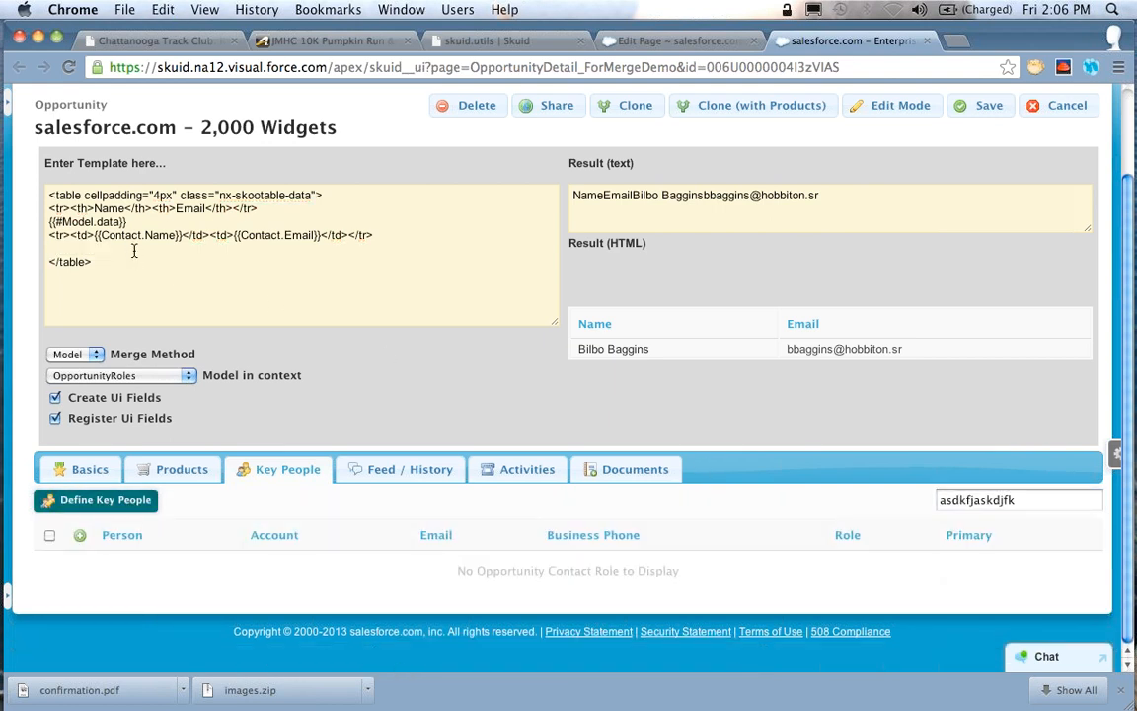
{"action": "key", "text": "super+v"}
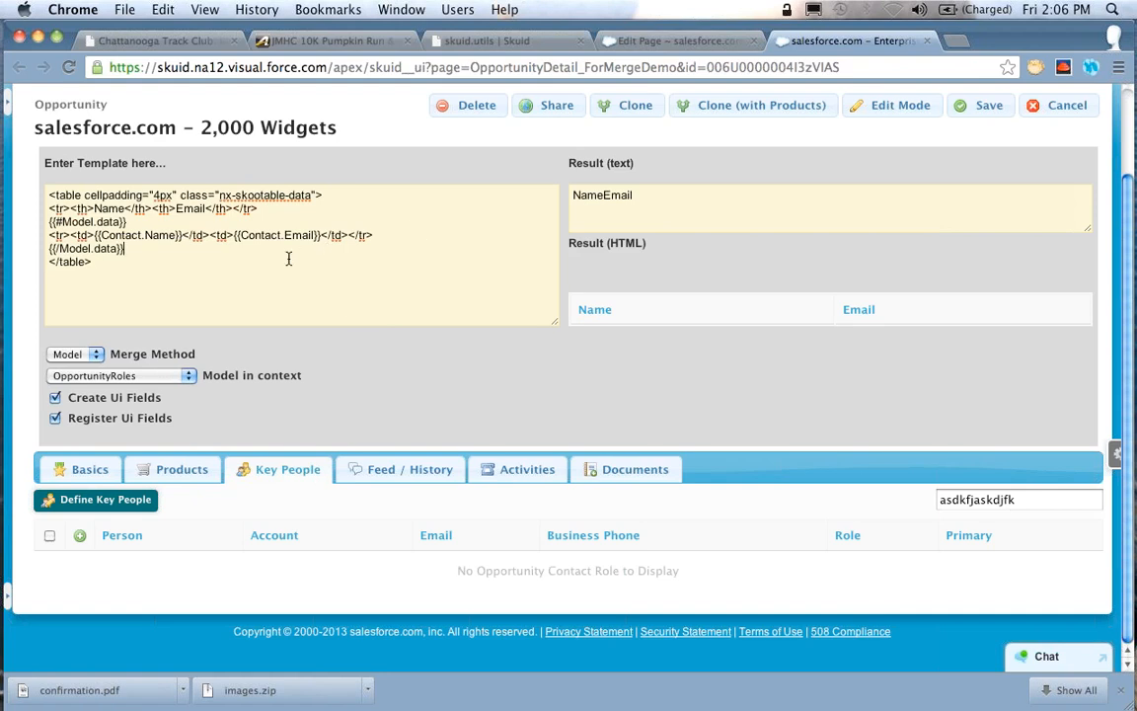
Duplicate the whole Model.data section, from {{#Model.data}} through {{/Model.data}}, directly below the original section
{"action": "key", "text": "Up"}
{"action": "key", "text": "Up"}
{"action": "key", "text": "Down"}
{"action": "key", "text": "Down"}
{"action": "key", "text": "shift+Up"}
{"action": "key", "text": "shift+Up"}
{"action": "key", "text": "super+shift+Left"}
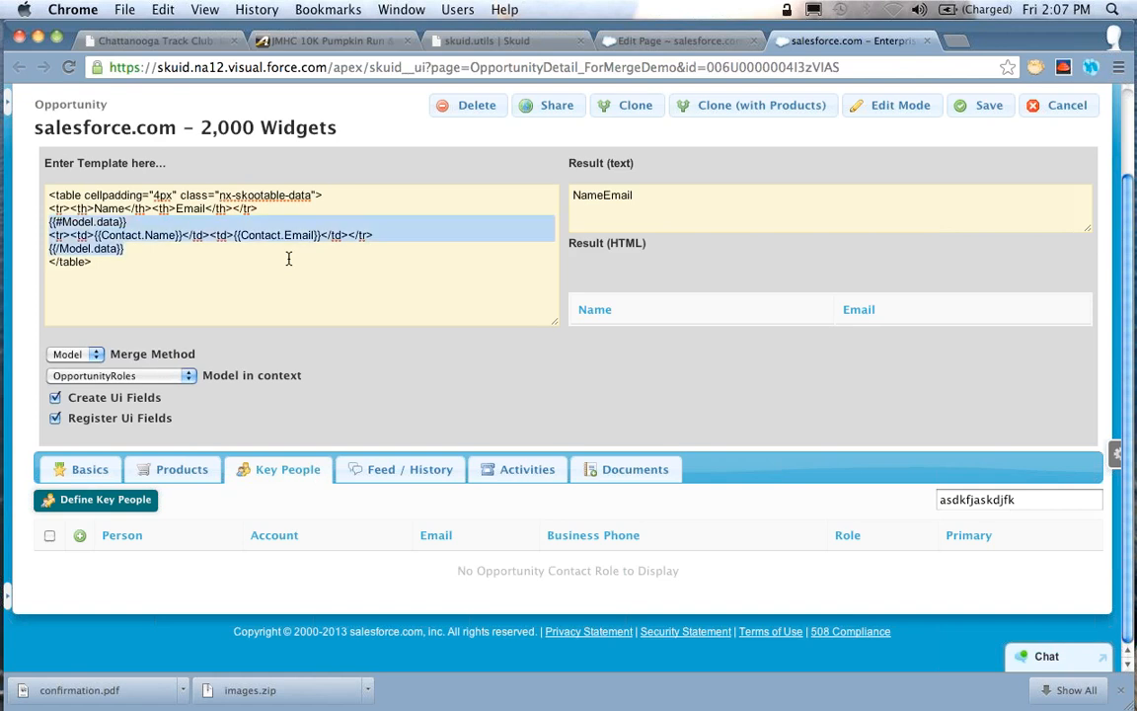
{"action": "key", "text": "Right"}
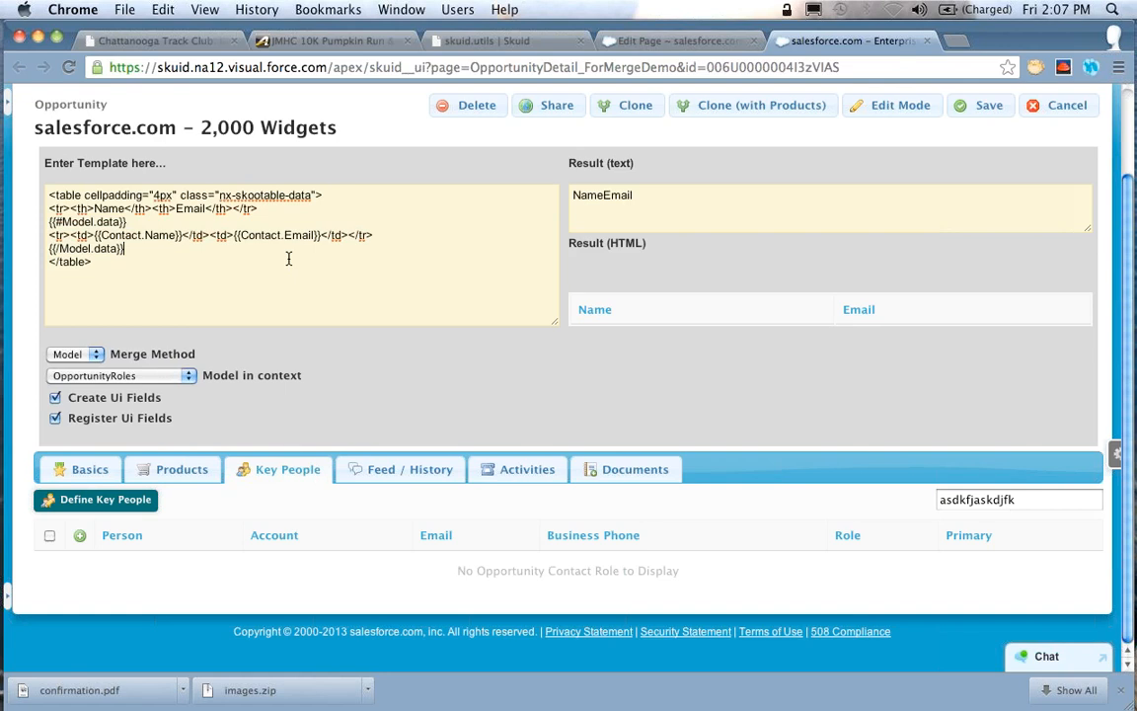
{"action": "key", "text": "Return"}
{"action": "key", "text": "super+v"}
Turn the duplicated section into an inverted one by changing its opening tag to {{^Model.data}}
{"action": "key", "text": "super+Left"}
{"action": "key", "text": "Right"}
{"action": "key", "text": "Right"}
{"action": "key", "text": "Right"}
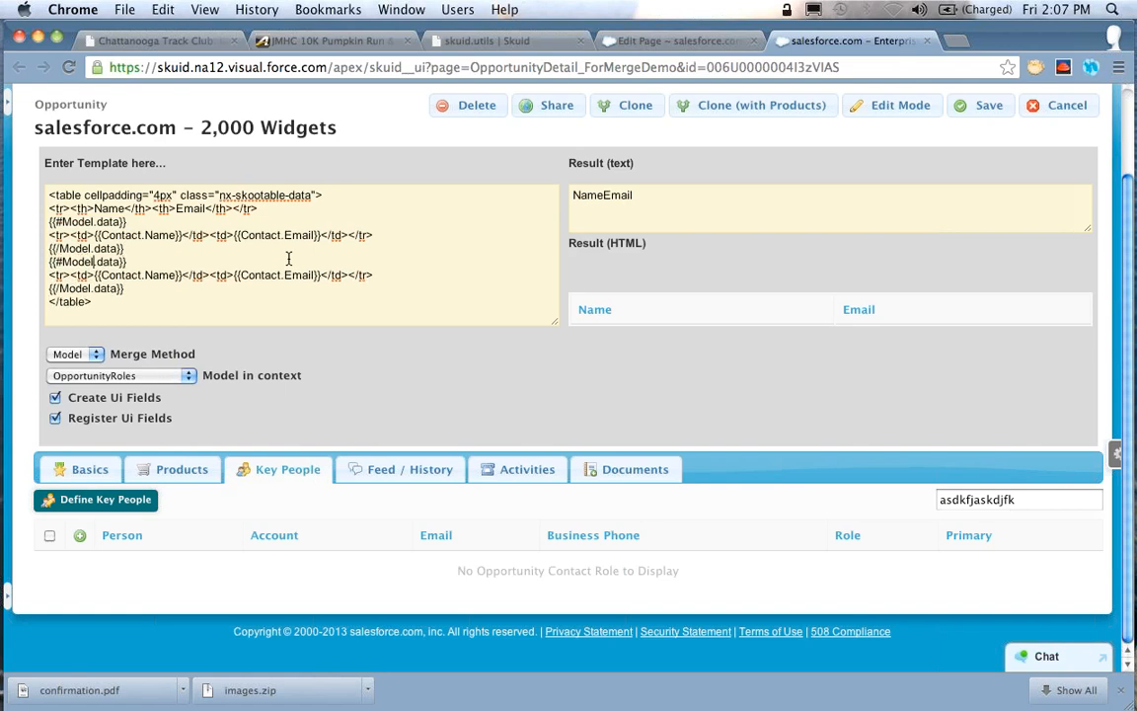
{"action": "key", "text": "BackSpace"}
{"action": "type", "text": "^"}
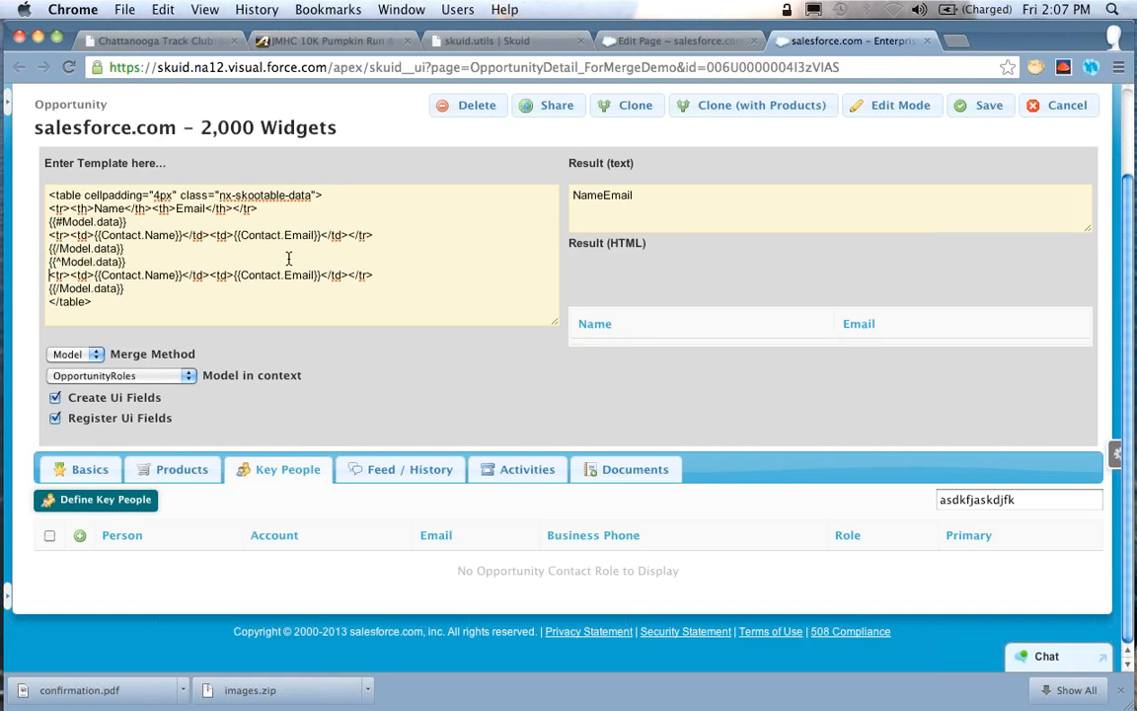
Replace the contact row inside the {{^Model.data}} section with the text No table data and refresh the result
{"action": "key", "text": "Right"}
{"action": "key", "text": "super+Left"}
{"action": "key", "text": "shift+super+Right"}
{"action": "type", "text": "No table dat"}
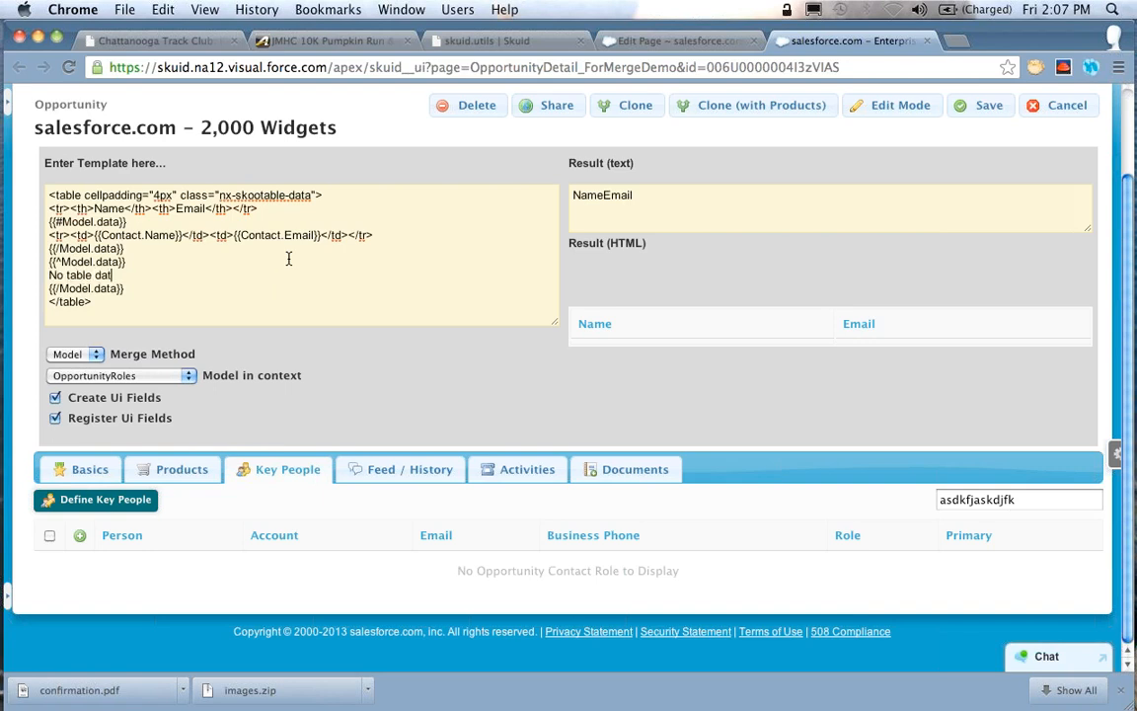
{"action": "type", "text": "a"}
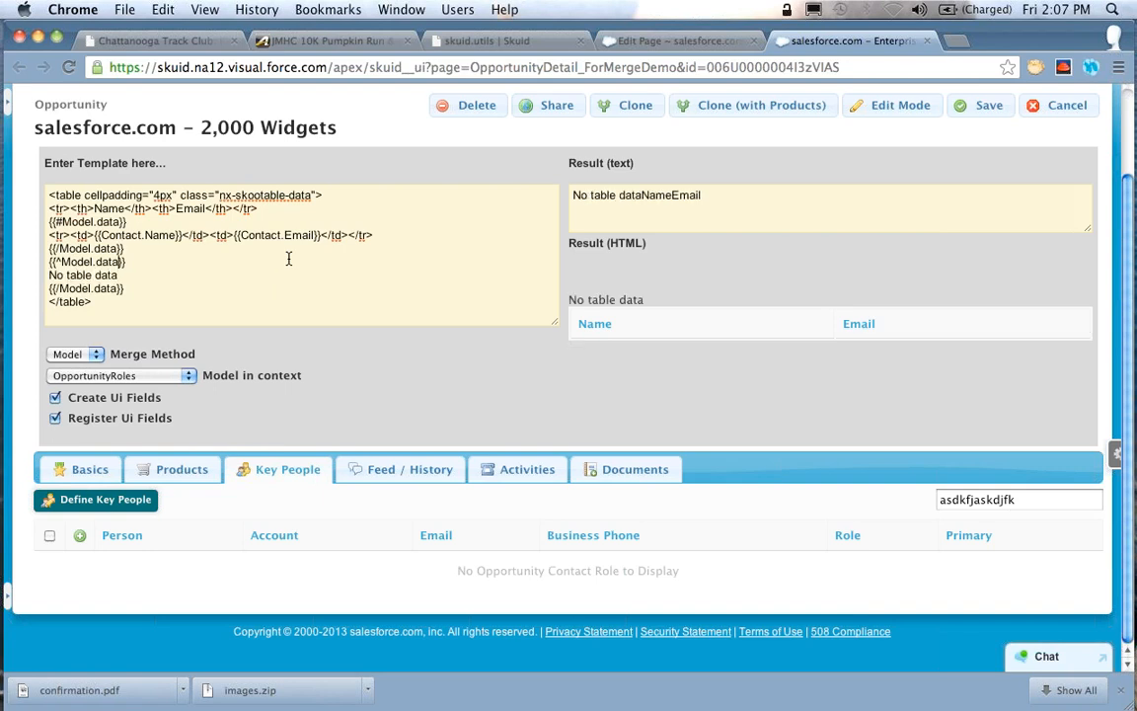
{"action": "key", "text": "Return"}
{"action": "key", "text": "BackSpace"}
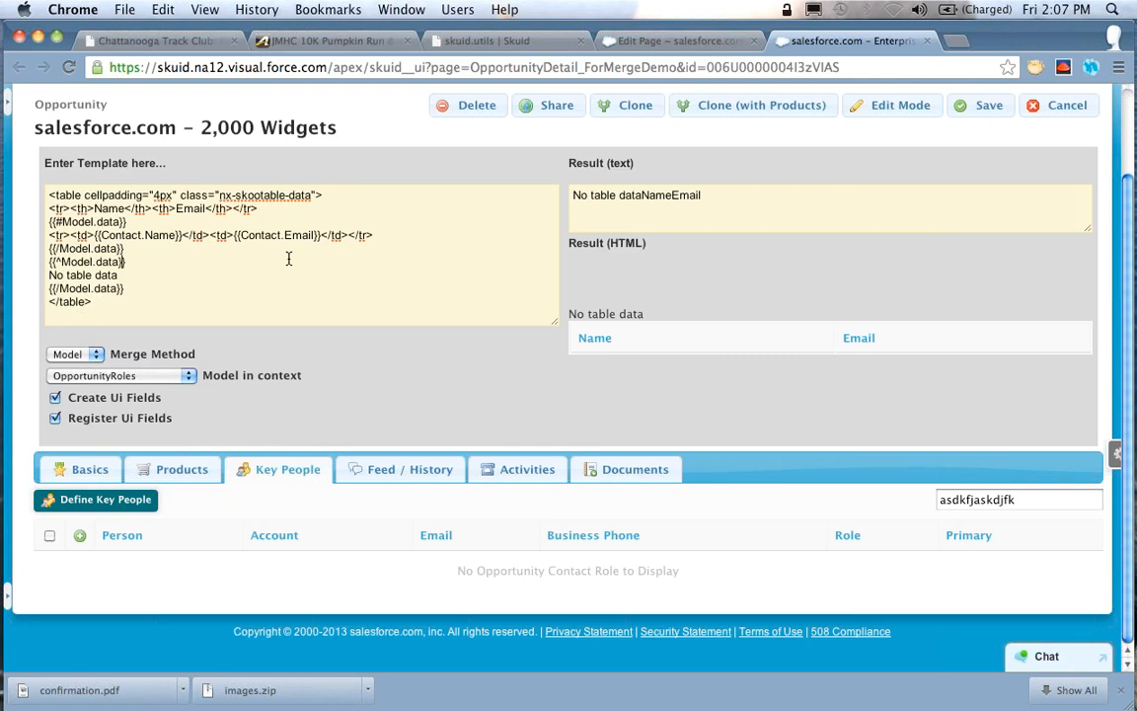
Wrap the No table data text in opening and closing tfoot tags, each on its own line
{"action": "key", "text": "Down"}
{"action": "key", "text": "Return"}
{"action": "type", "text": "<tfoot>"}
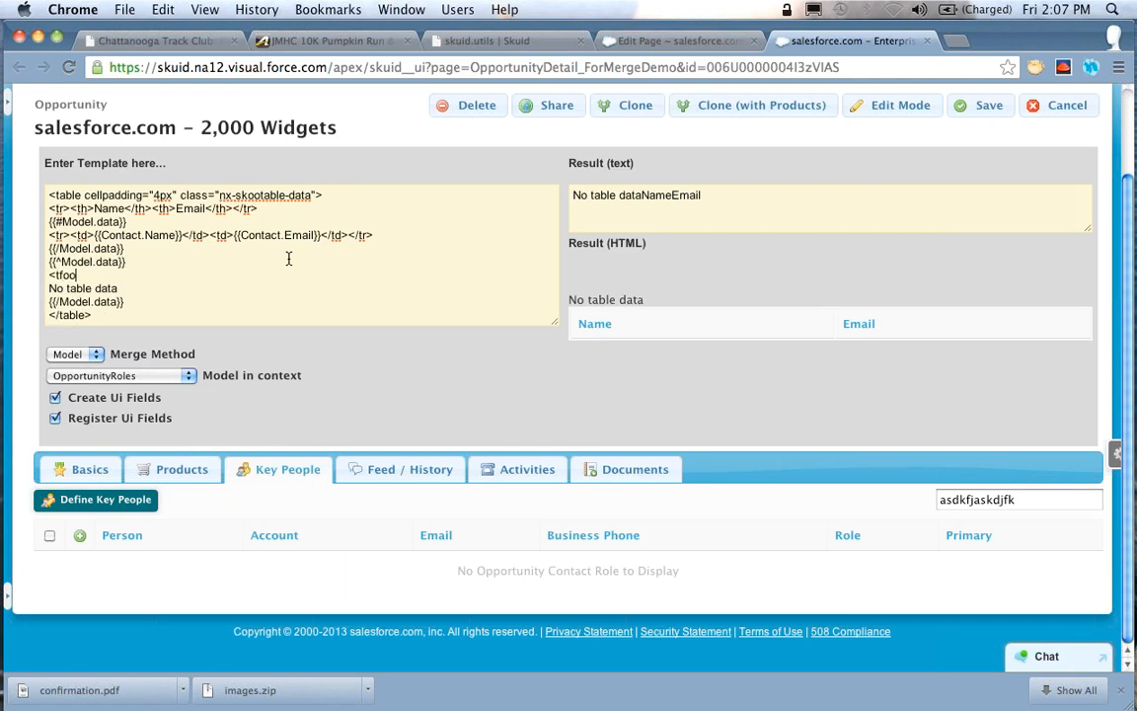
{"action": "key", "text": "Down"}
{"action": "key", "text": "Down"}
{"action": "key", "text": "Return"}
{"action": "type", "text": "</tfoot>"}
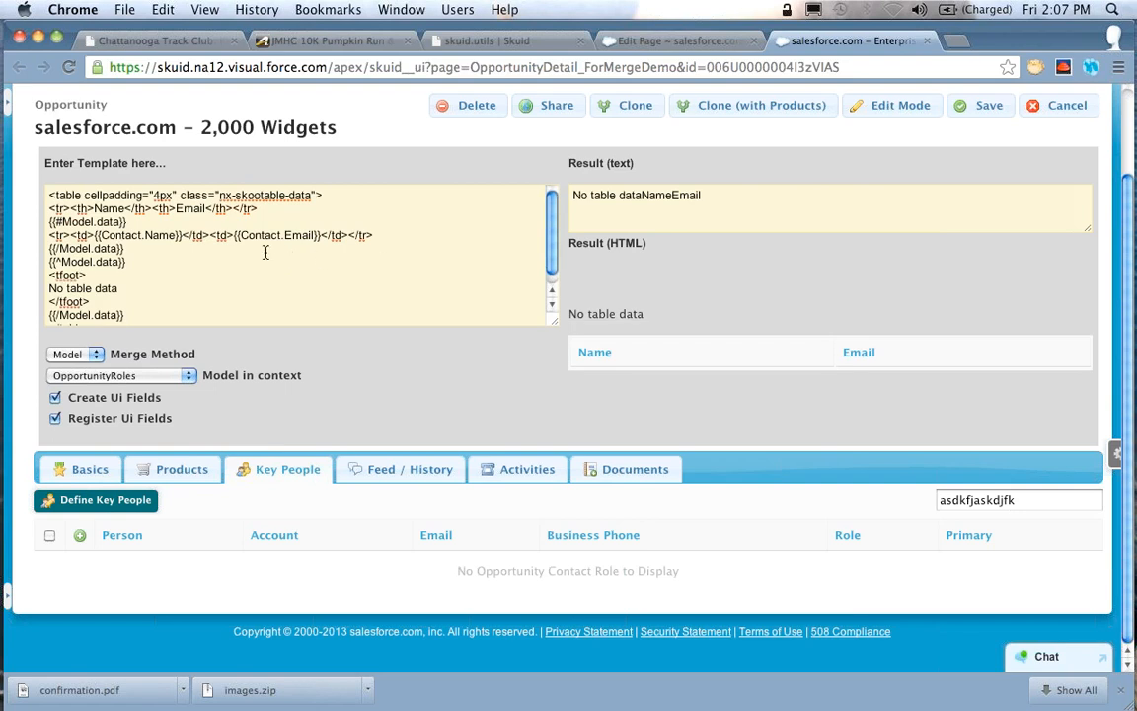
Change the opening and closing tfoot tags around the No table data text to tr tags
{"action": "scroll", "coordinate": [263, 251], "scroll_direction": "down", "scroll_amount": 1}
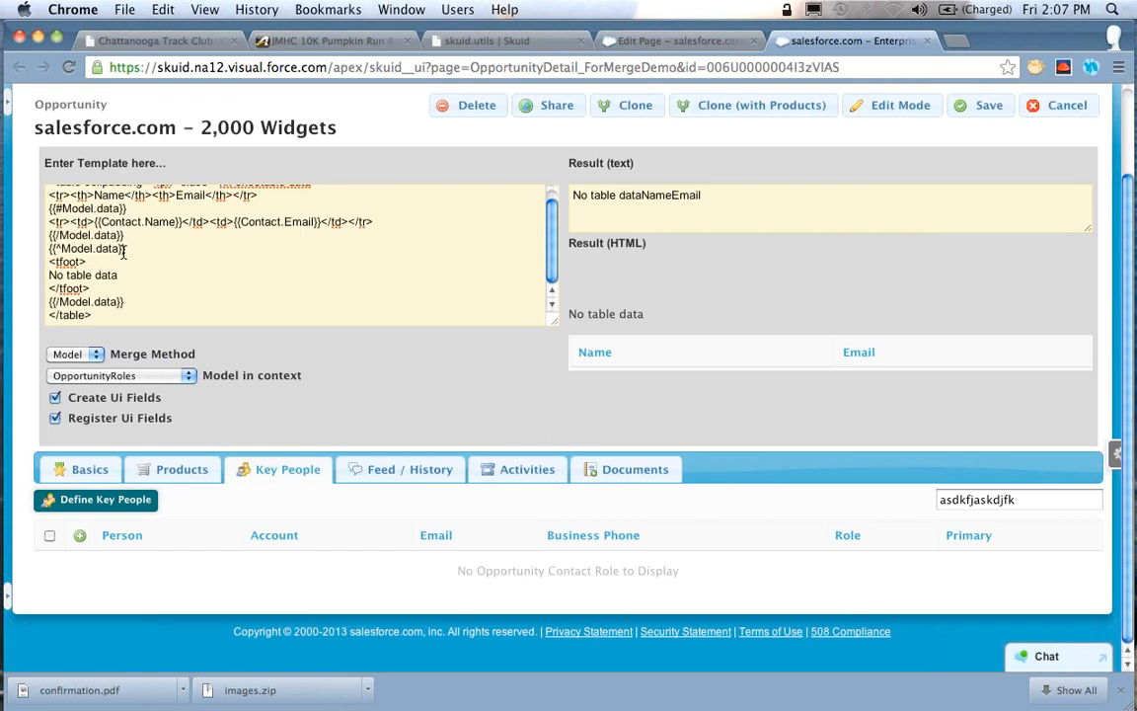
{"action": "key", "text": "Down"}
{"action": "key", "text": "Down"}
{"action": "key", "text": "Up"}
{"action": "key", "text": "Up"}
{"action": "key", "text": "Left"}
{"action": "key", "text": "alt+shift+Left"}
{"action": "type", "text": "tr"}
{"action": "key", "text": "Down"}
{"action": "key", "text": "Down"}
{"action": "key", "text": "alt+shift+Right"}
{"action": "type", "text": "r"}
Add an opening td tag with colspan=2 after the tr tag above the No table data text
{"action": "key", "text": "Left"}
{"action": "key", "text": "Left"}
{"action": "key", "text": "Left"}
{"action": "key", "text": "Left"}
{"action": "type", "text": "<td>"}
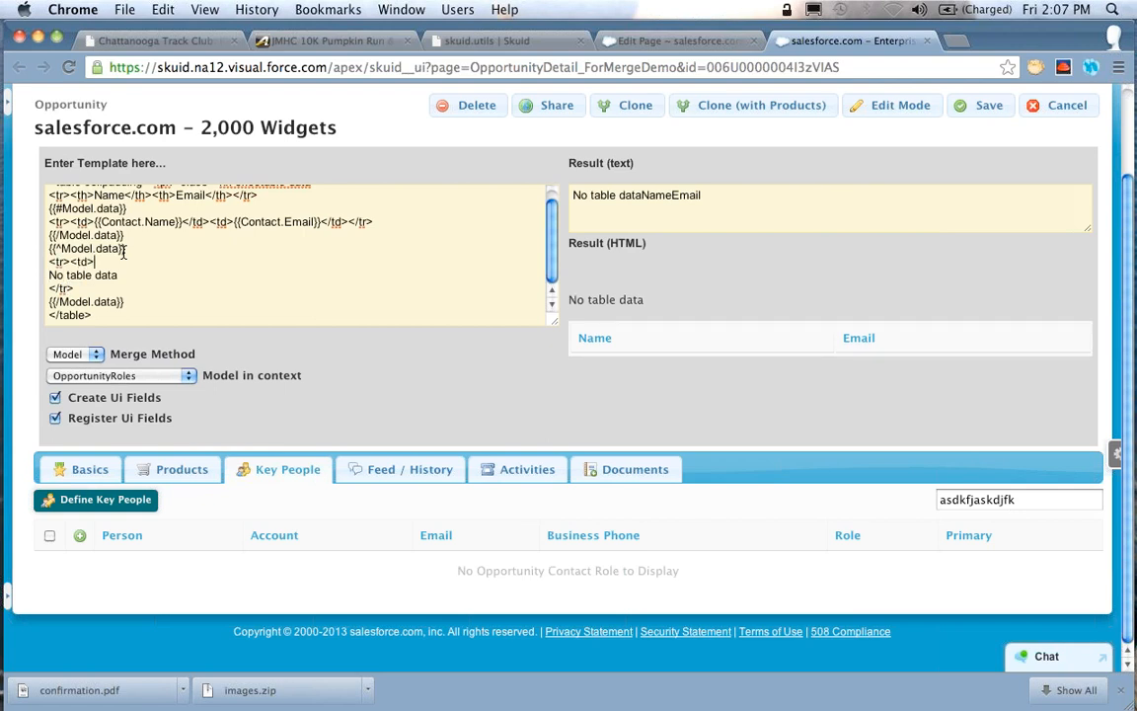
{"action": "key", "text": "Left"}
{"action": "type", "text": "colspan"}
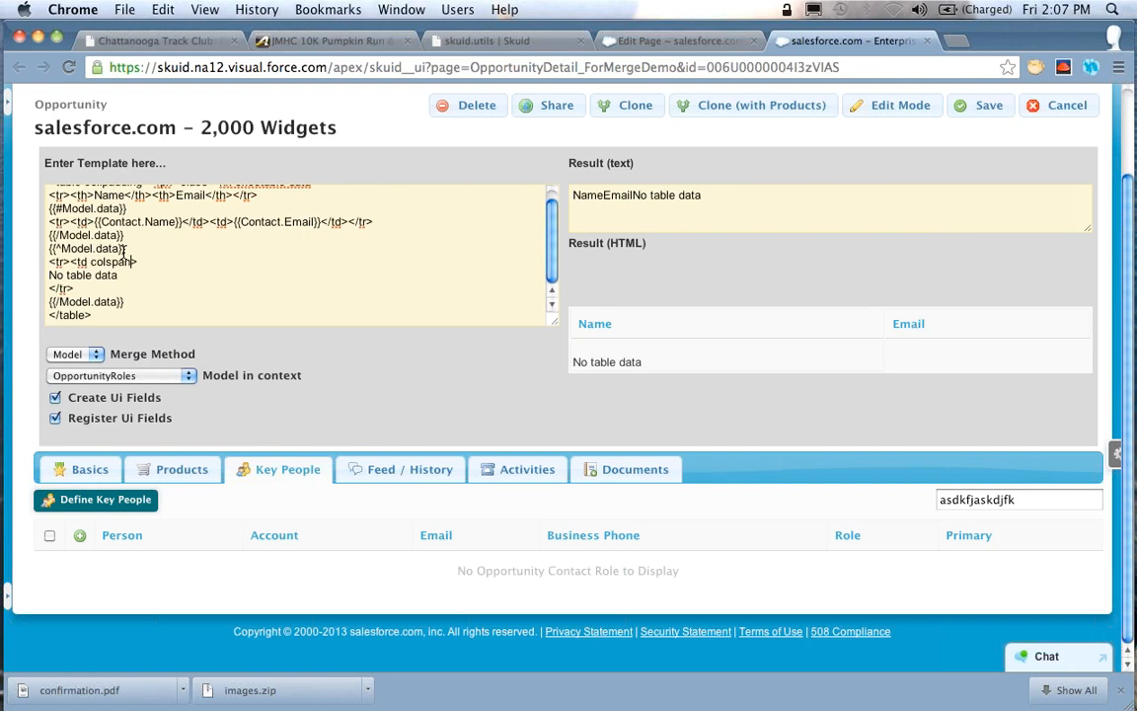
{"action": "type", "text": "="}
{"action": "type", "text": "2"}
Move No table data directly after the td colspan=2 tag and close the cell with </td>, joining </tr> onto the same line
{"action": "key", "text": "Down"}
{"action": "key", "text": "super+shift+Left"}
{"action": "key", "text": "super+x"}
{"action": "key", "text": "BackSpace"}
{"action": "key", "text": "super+v"}
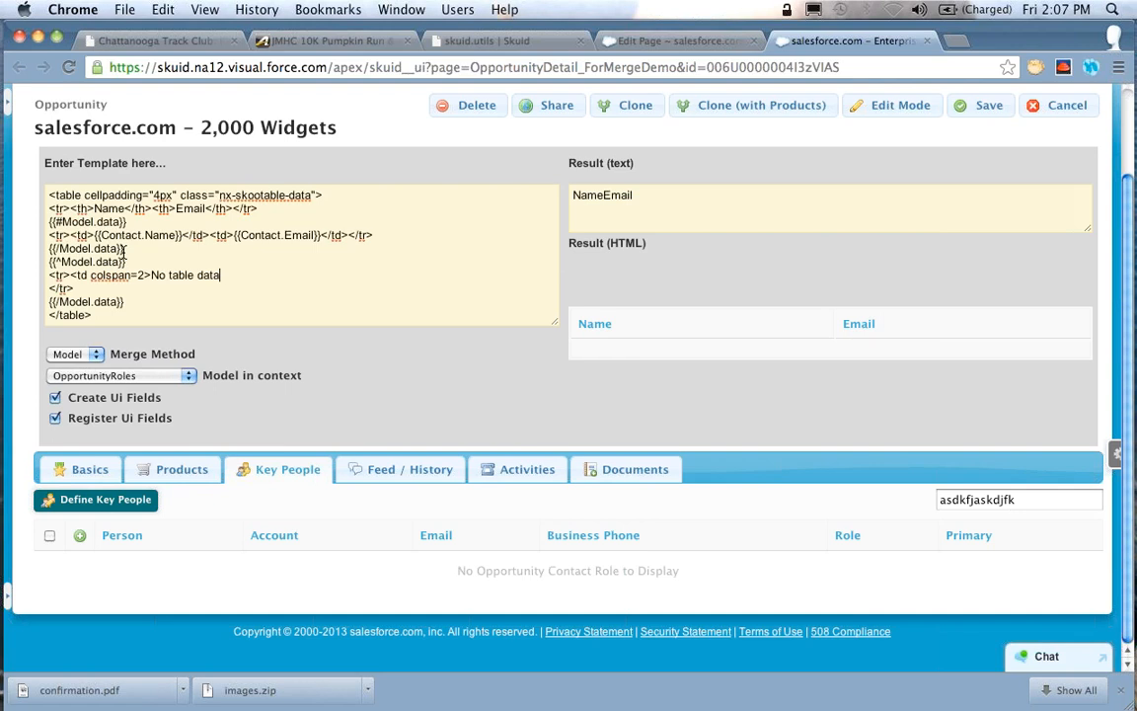
{"action": "type", "text": "</td>"}
{"action": "key", "text": "Delete"}
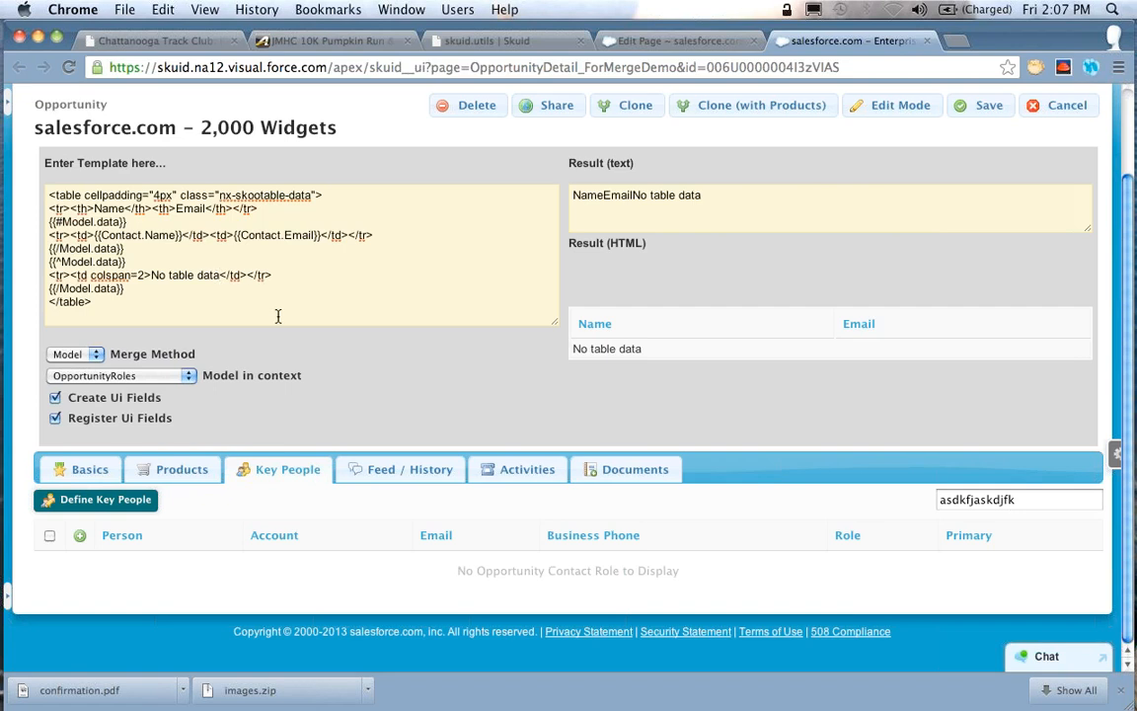
Clear the Key People search and refresh the merge by deleting the last {{/Model.data}} line and restoring it
{"action": "double_click", "coordinate": [954, 500]}
{"action": "key", "text": "BackSpace"}
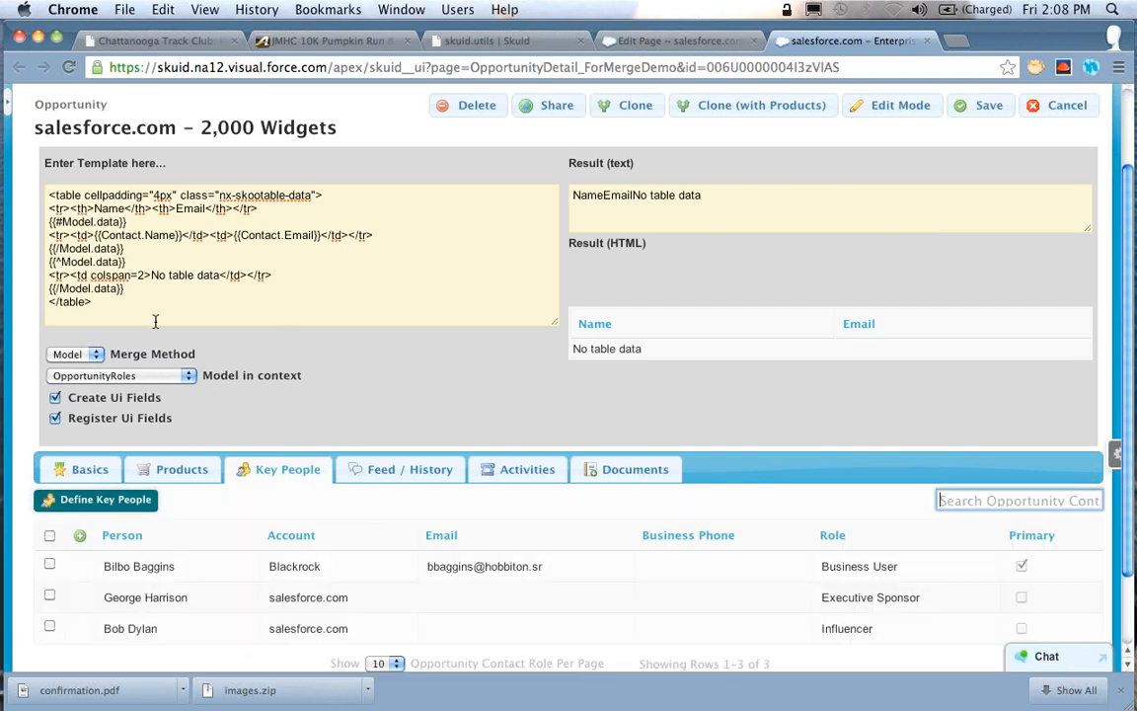
{"action": "triple_click", "coordinate": [144, 292]}
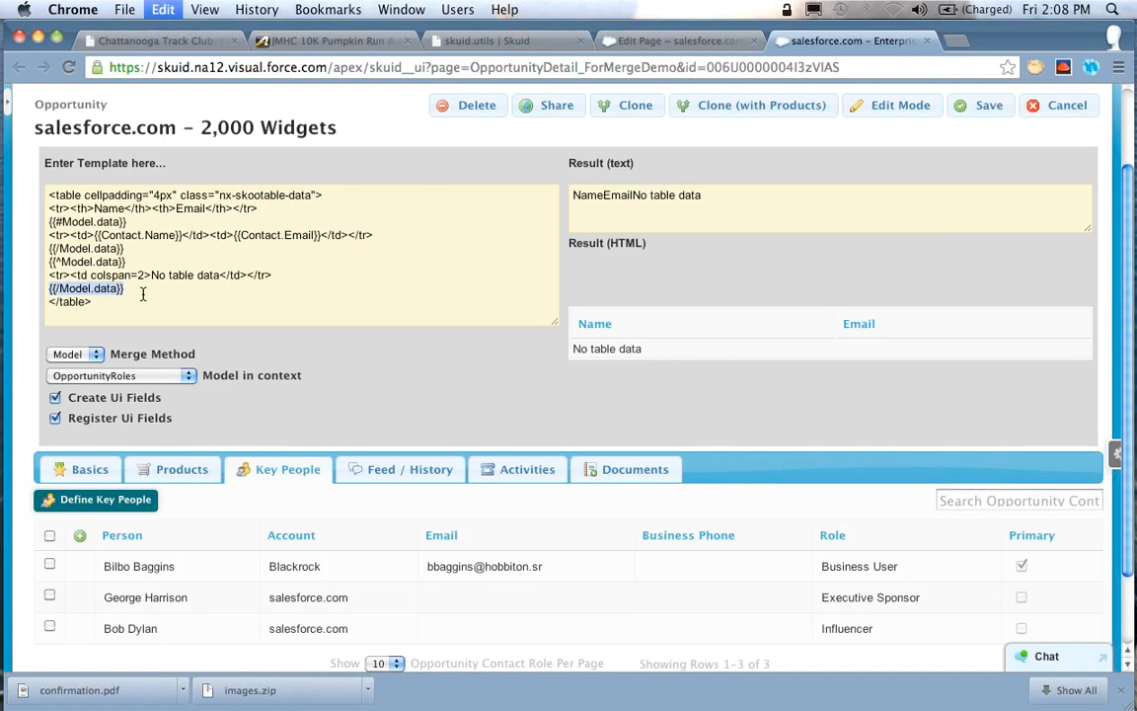
{"action": "key", "text": "BackSpace"}
{"action": "key", "text": "ctrl+z"}
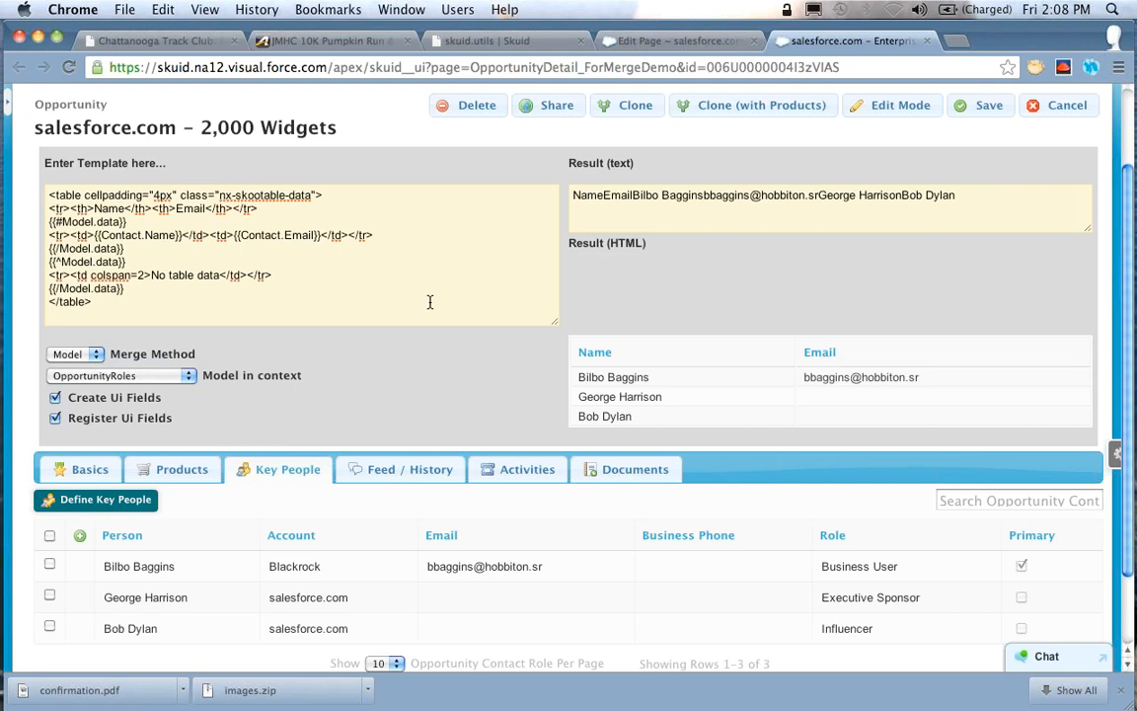
Examine the contact row template inside the {{#Model.data}} loop and compare it with the merged table and Key People list
{"action": "key", "text": "Up"}
{"action": "key", "text": "Up"}
{"action": "key", "text": "Up"}
{"action": "key", "text": "Up"}
{"action": "key", "text": "Up"}
{"action": "key", "text": "Down"}
{"action": "key", "text": "super+Left"}
{"action": "key", "text": "shift+super+Right"}
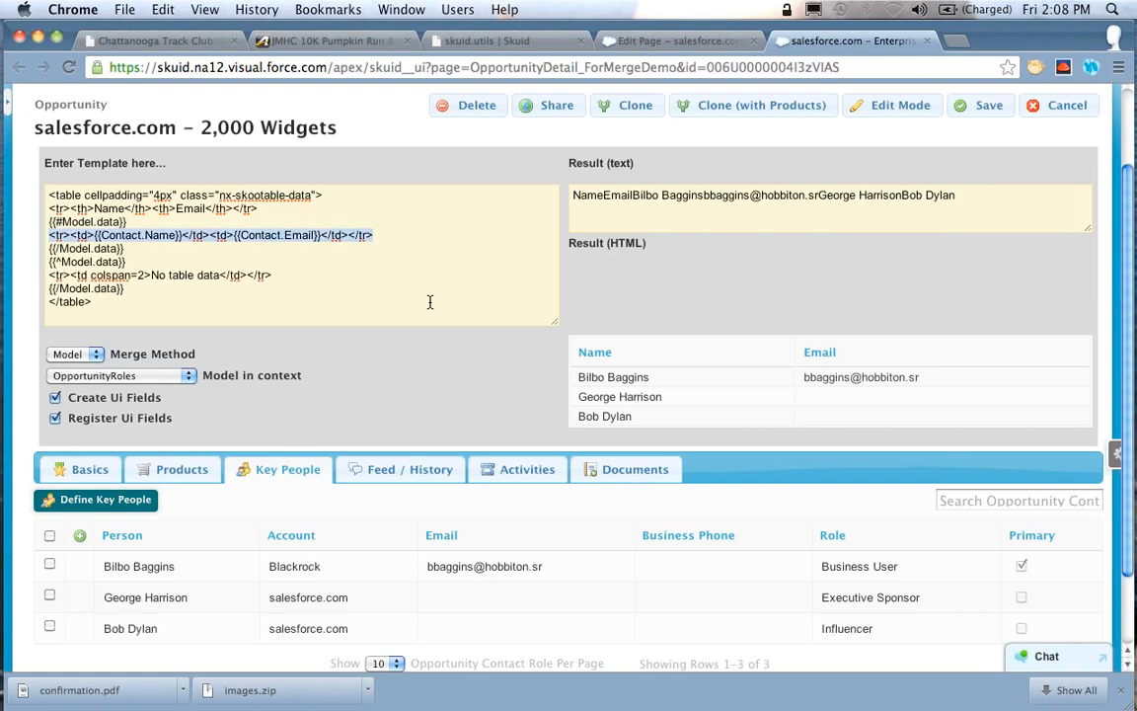
{"action": "key", "text": "Left"}
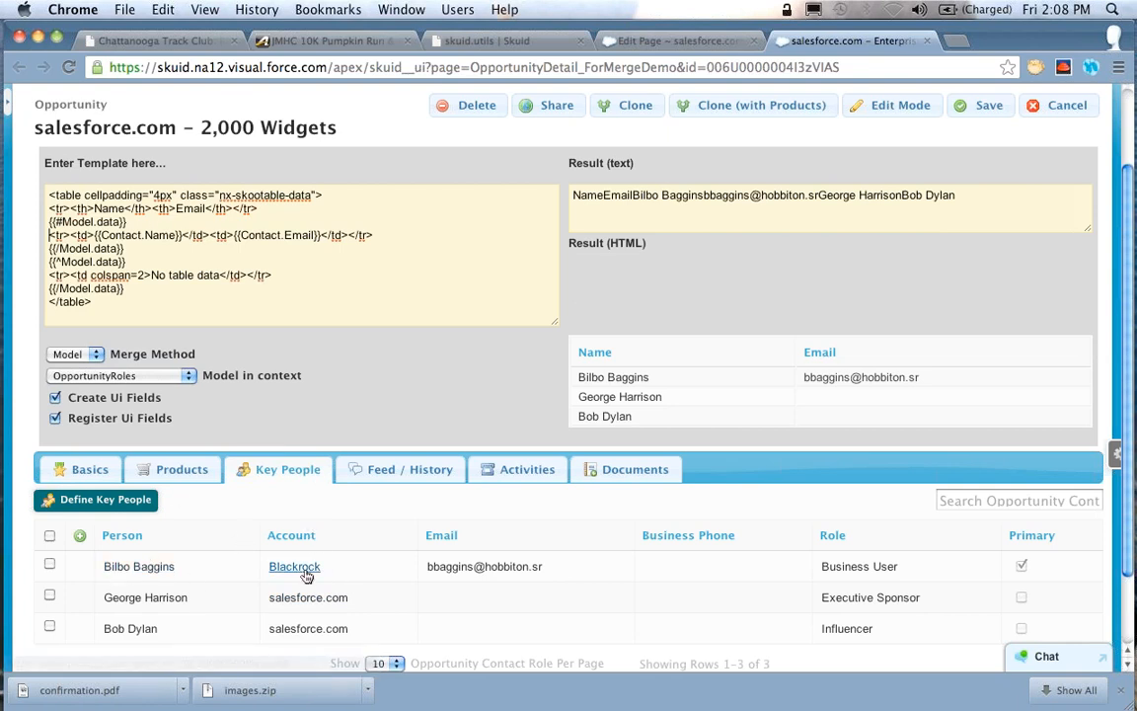
{"action": "left_click", "coordinate": [285, 224]}
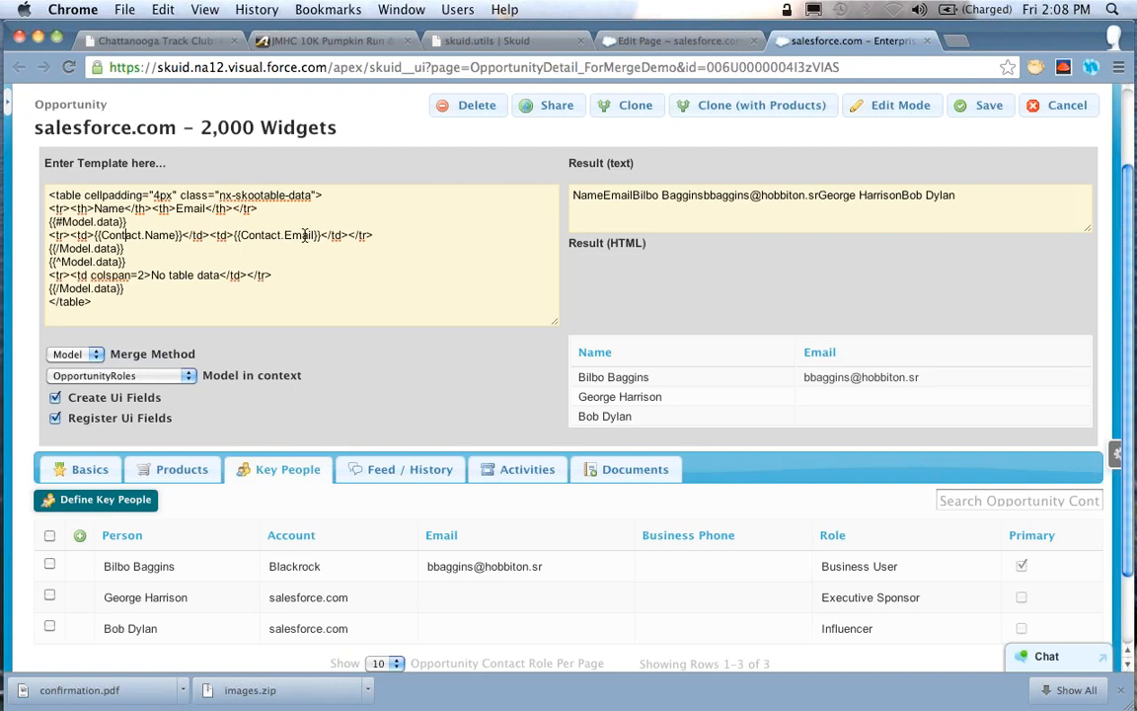
{"action": "key", "text": "Up"}
{"action": "left_click", "coordinate": [396, 243]}
{"action": "scroll", "coordinate": [225, 344], "scroll_direction": "down", "scroll_amount": 2}
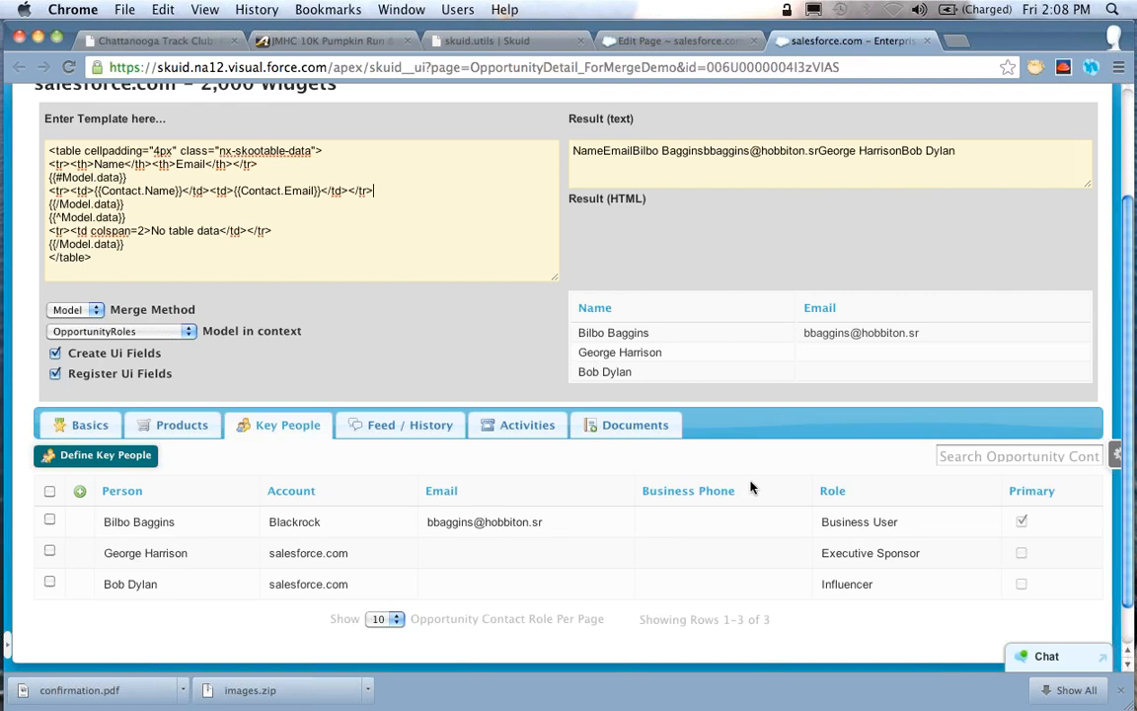
{"action": "scroll", "coordinate": [750, 486], "scroll_direction": "up", "scroll_amount": 5}
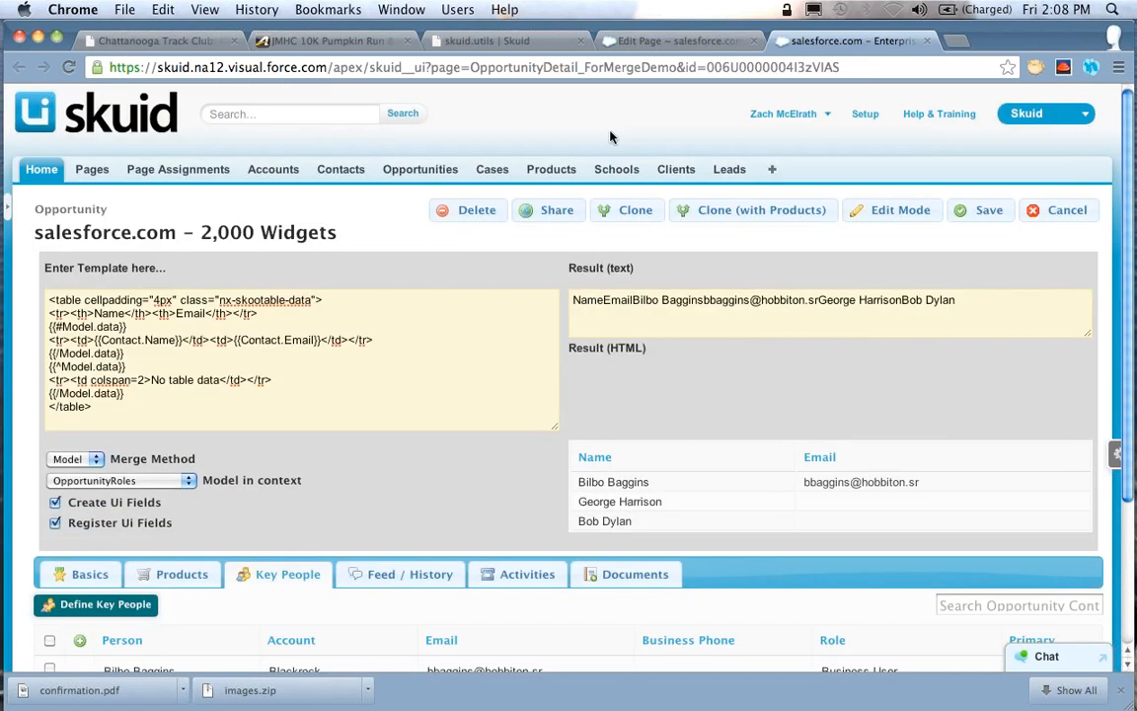